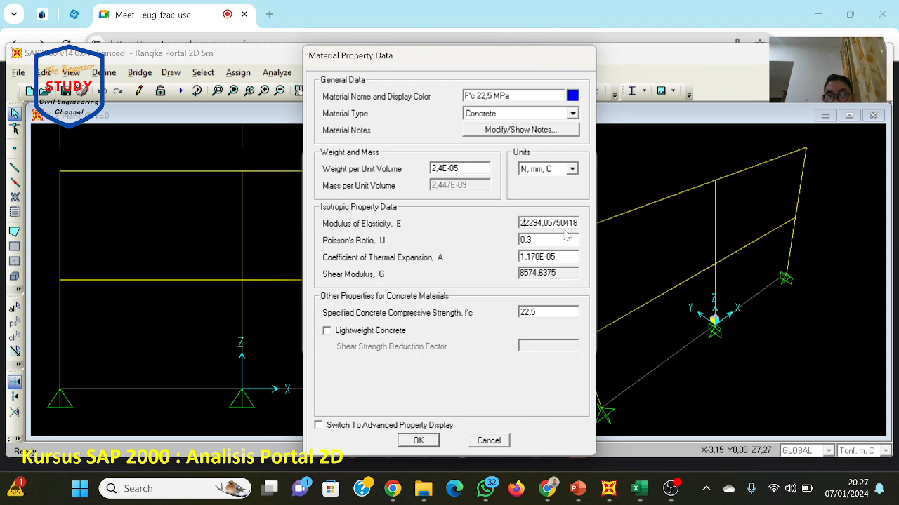
# Step: Review the remaining properties of the F'c 22,5 MPa concrete and accept the material definition
pyautogui.press('Tab')
pyautogui.press('Tab')
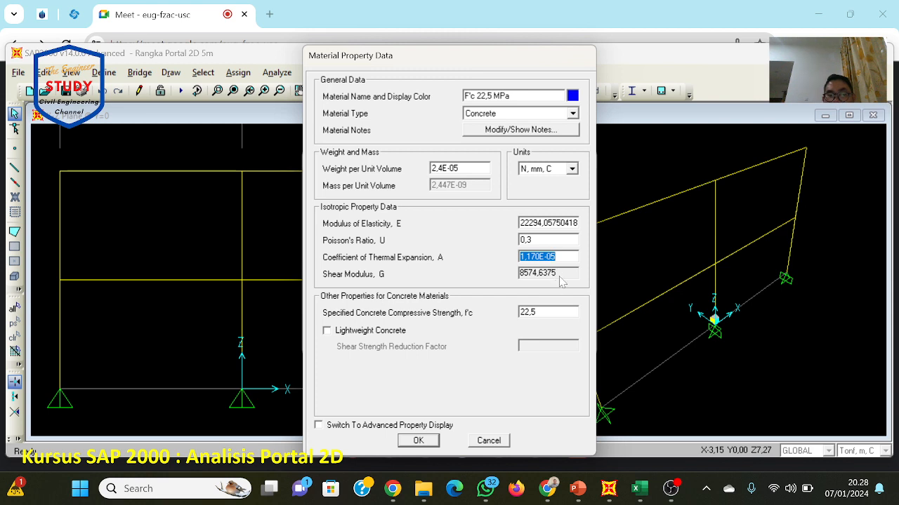
pyautogui.press('Tab')
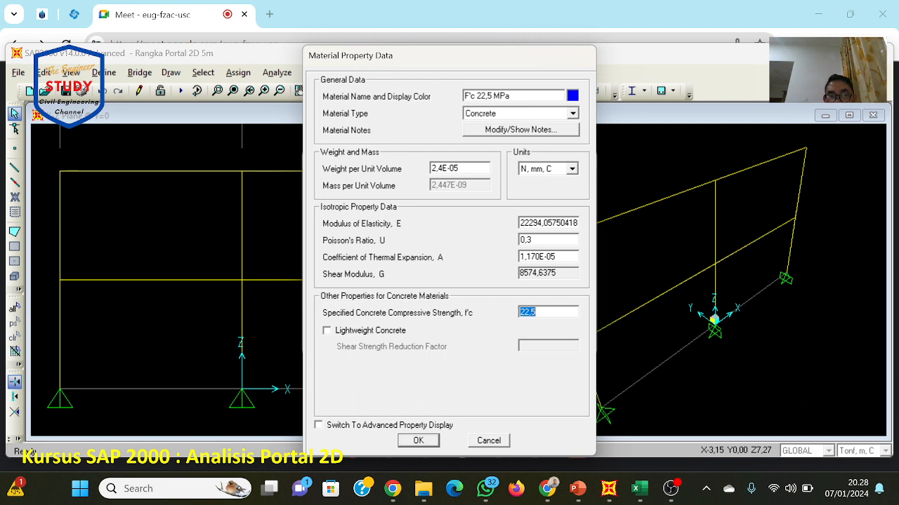
pyautogui.click(544, 312)
pyautogui.click(433, 440)
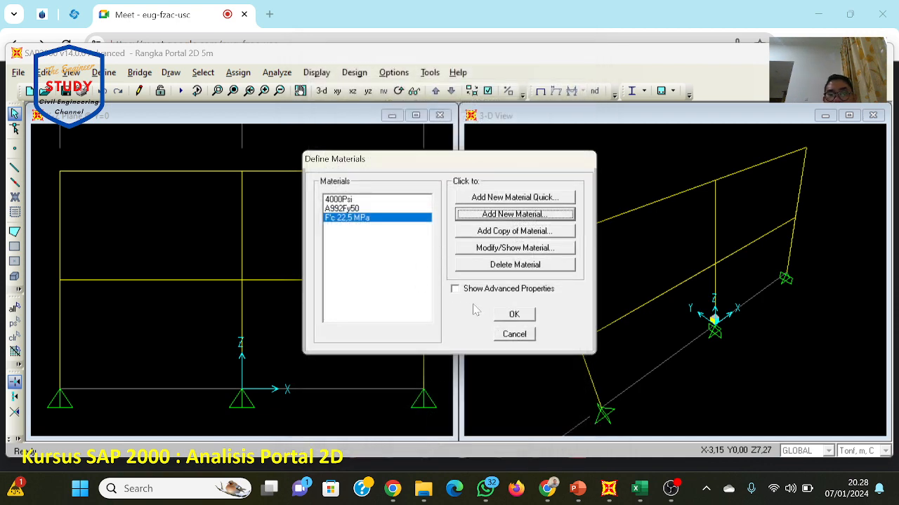
# Step: Look up the BJTD Fy 320 MPa rebar slide in PowerPoint and start a new material in SAP2000
pyautogui.moveTo(608, 491)
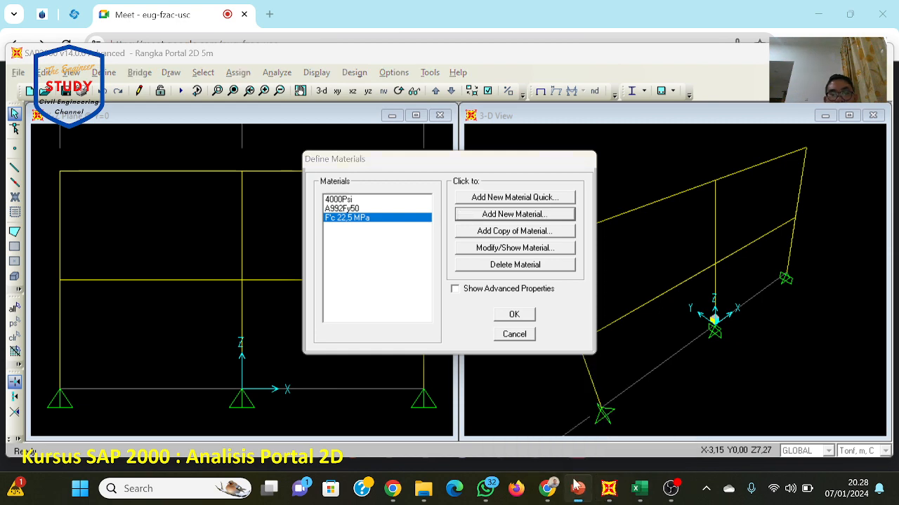
pyautogui.click(577, 489)
pyautogui.scroll(-2, 482, 281)
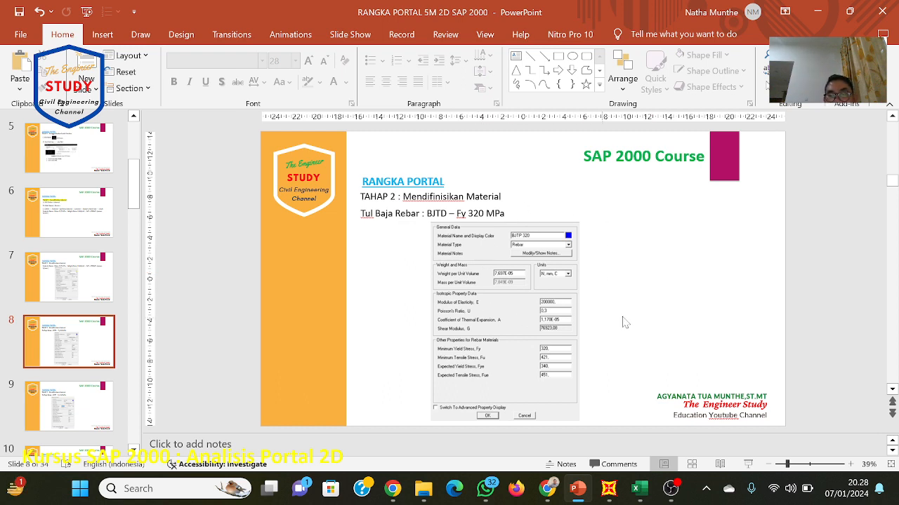
pyautogui.click(605, 495)
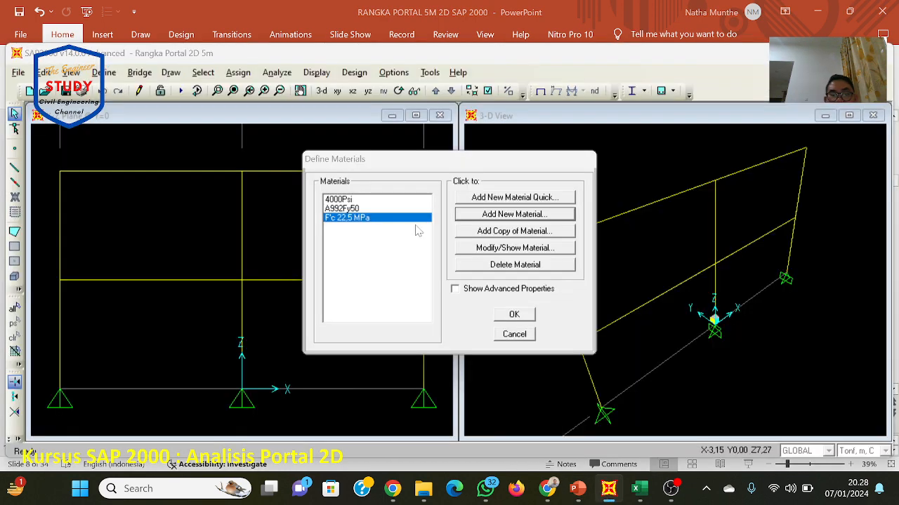
pyautogui.click(366, 209)
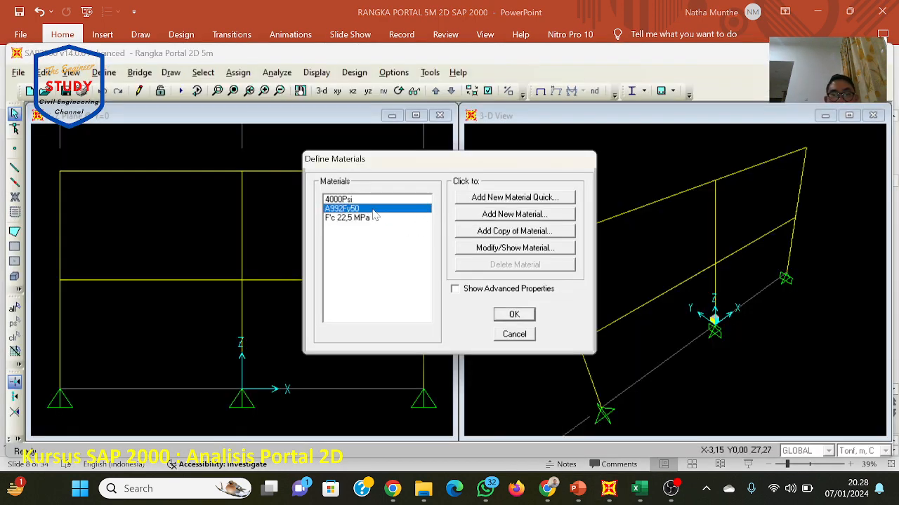
pyautogui.click(486, 222)
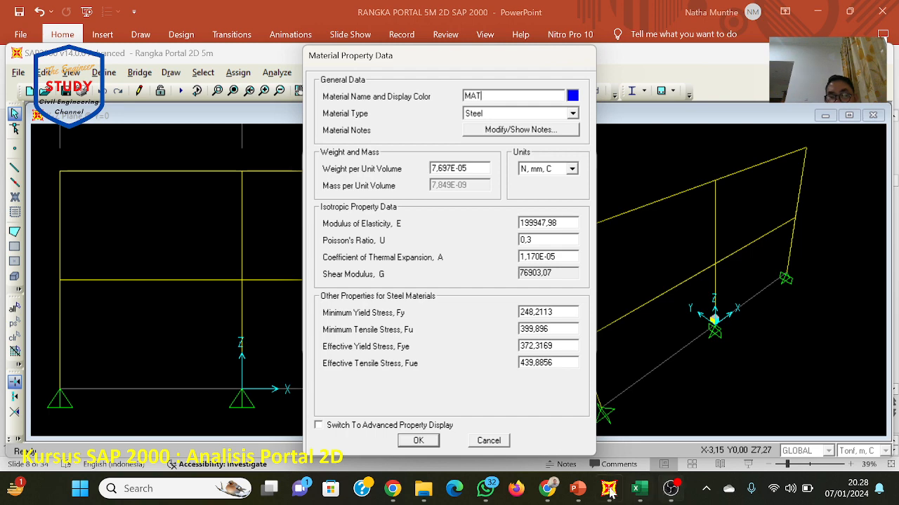
# Step: Compare the BJTD 320 and BJTP 240 rebar slides in PowerPoint and return to the SAP2000 material definition
pyautogui.click(578, 492)
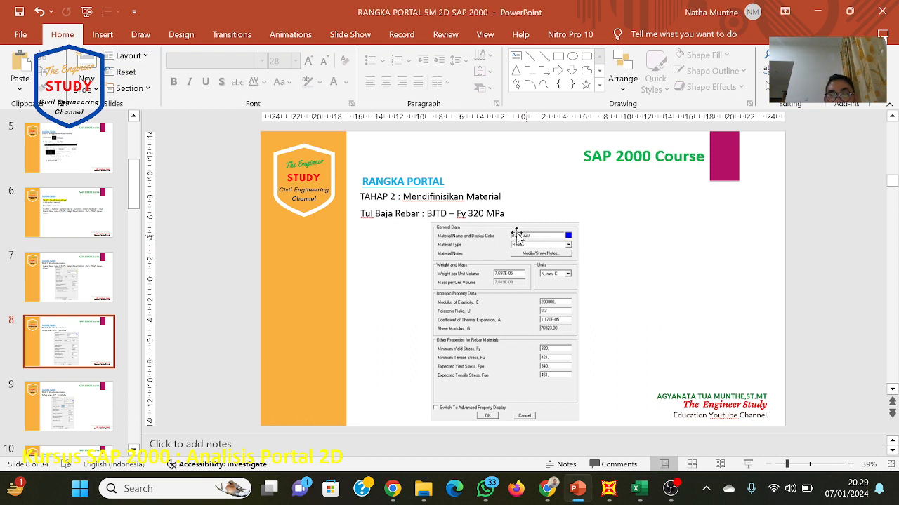
pyautogui.scroll(-1, 570, 313)
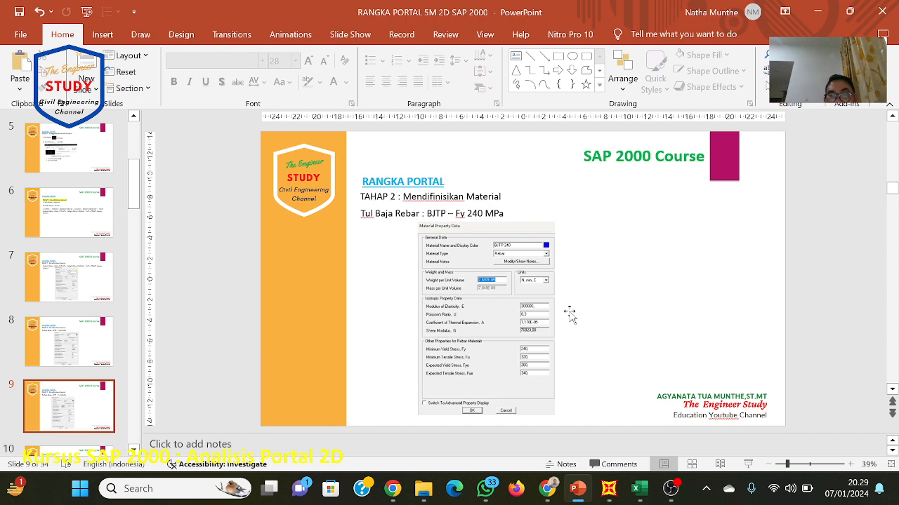
pyautogui.scroll(1, 565, 312)
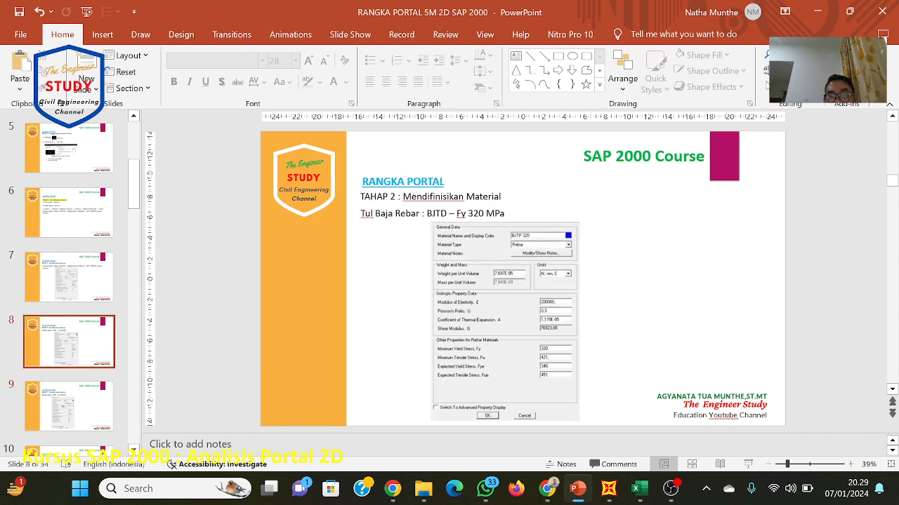
pyautogui.hotkey('alt', 'Tab')
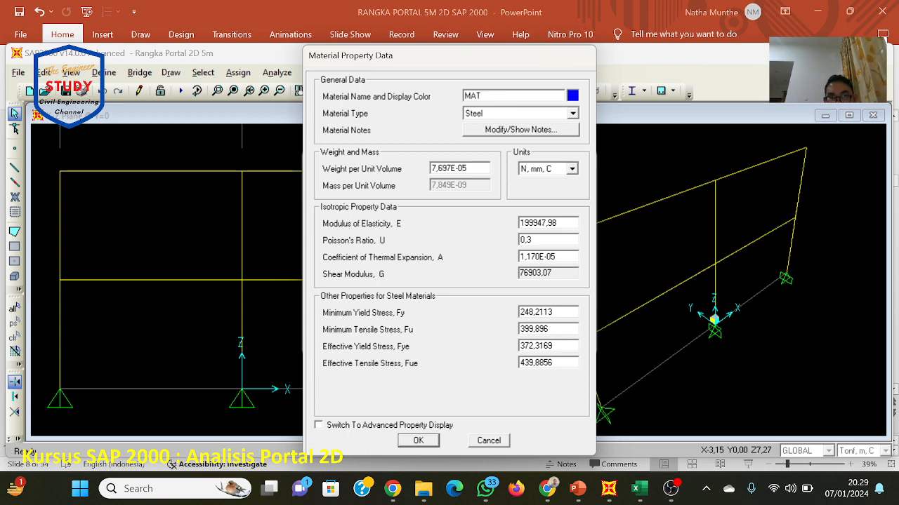
# Step: Name the new material BJTD 320
pyautogui.hotkey('shift', 'Home')
pyautogui.press('BackSpace')
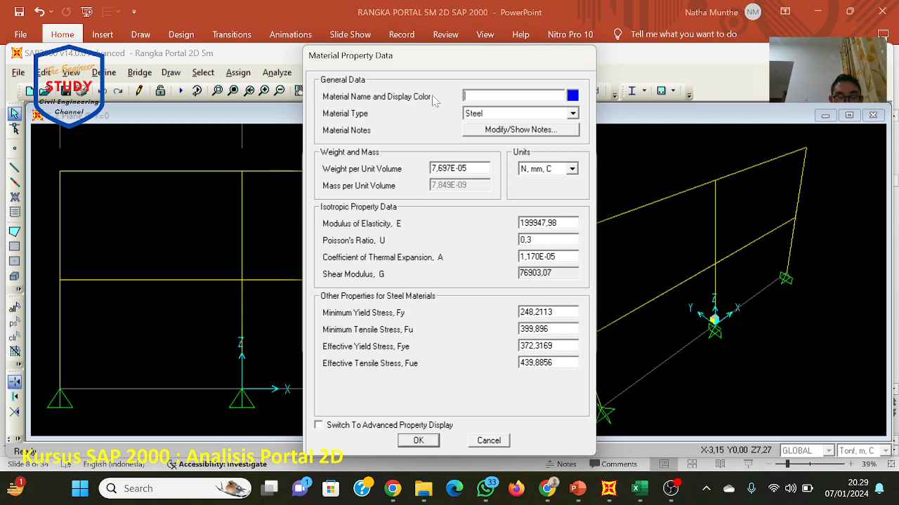
pyautogui.write('B')
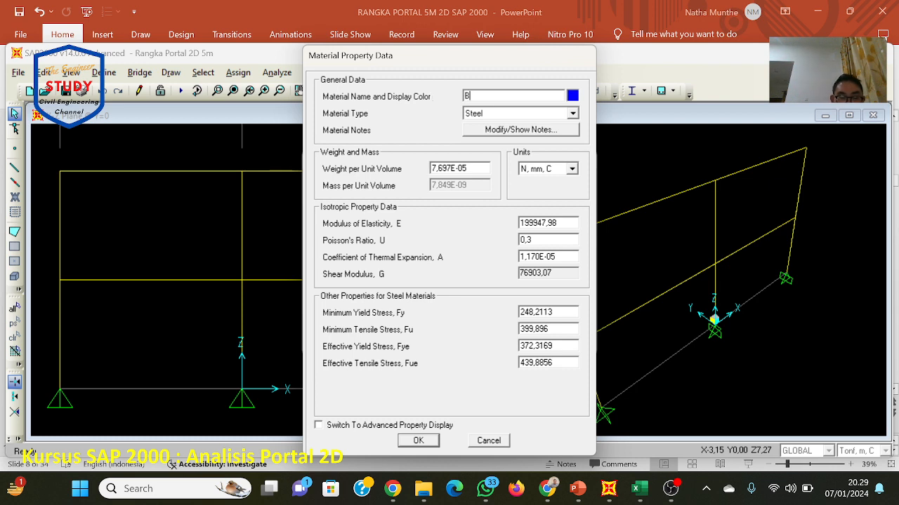
pyautogui.write('JTD')
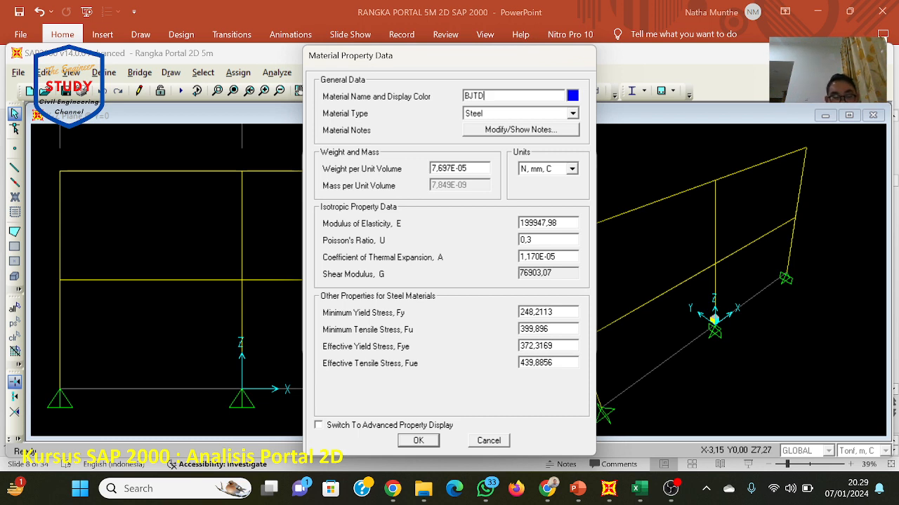
pyautogui.write(' 320')
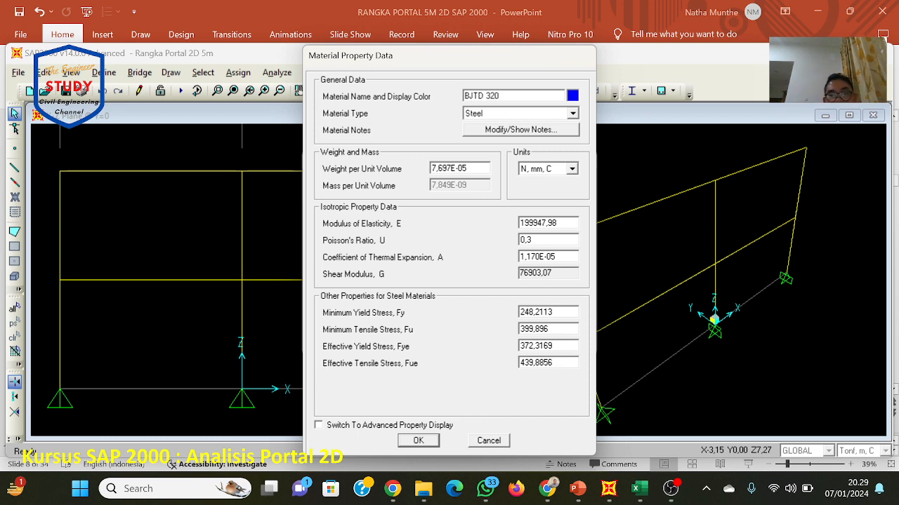
pyautogui.press('Tab')
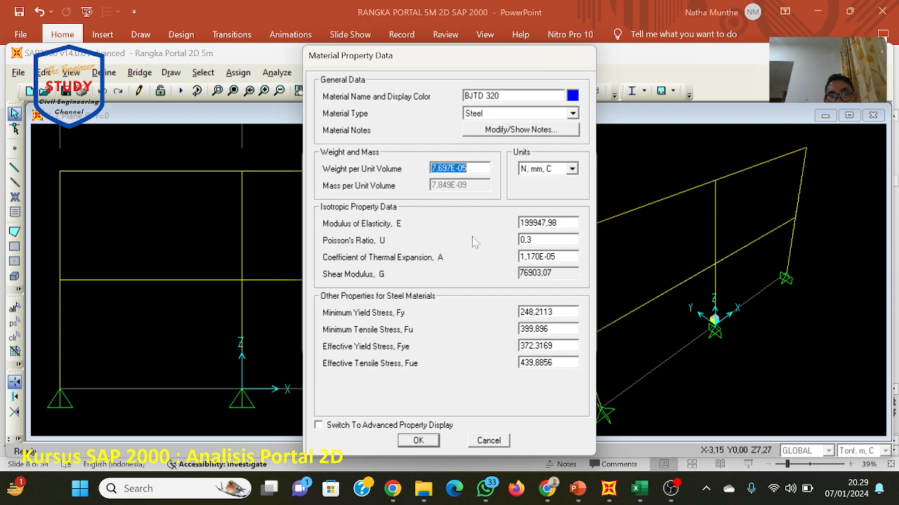
# Step: Check the rebar slide in PowerPoint and set the BJTD 320 modulus of elasticity to 200000 N/mm² in SAP2000
pyautogui.click(578, 488)
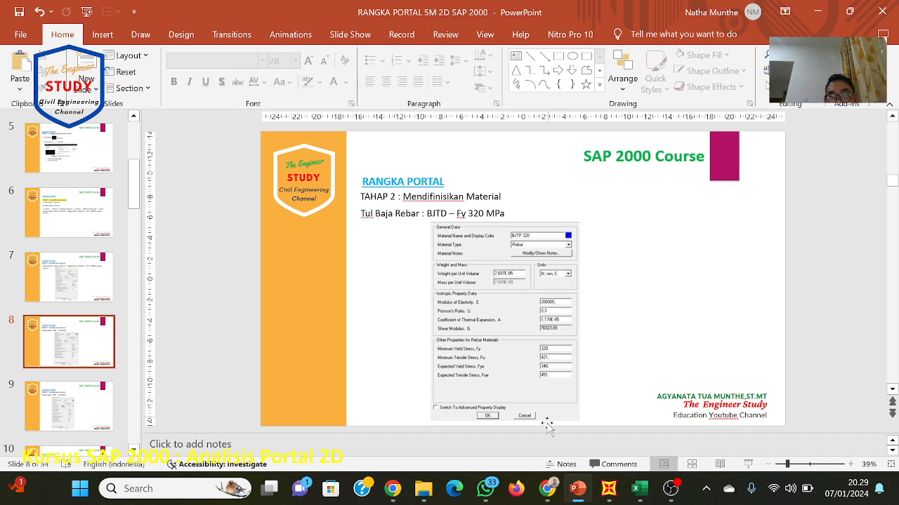
pyautogui.click(605, 492)
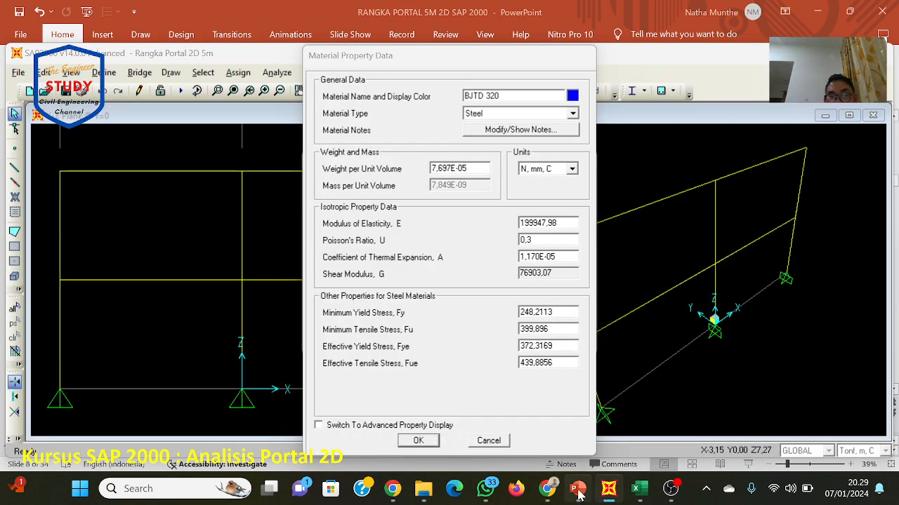
pyautogui.click(577, 490)
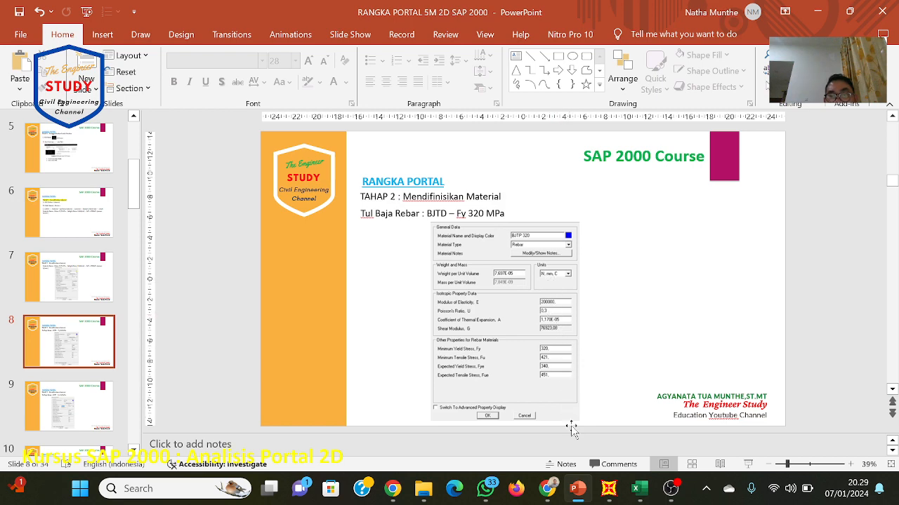
pyautogui.click(608, 489)
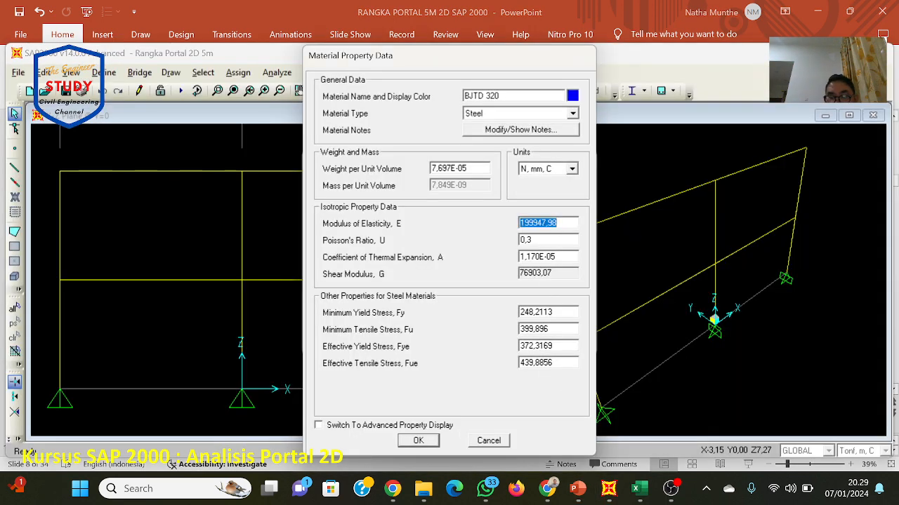
pyautogui.press('Delete')
pyautogui.write('200000')
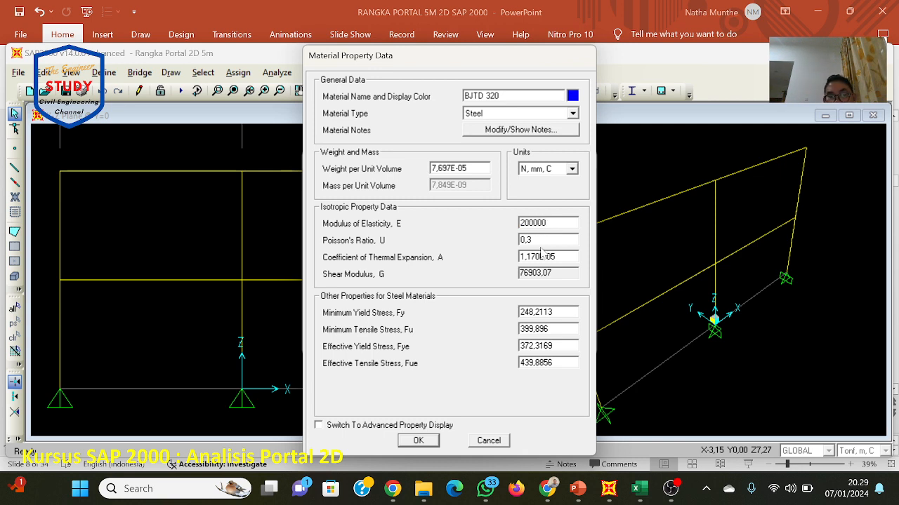
pyautogui.press('Tab')
pyautogui.press('Tab')
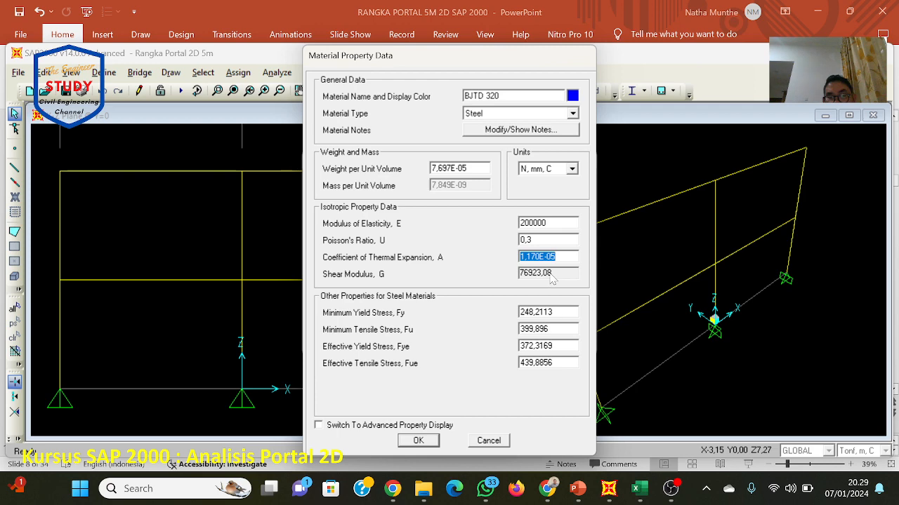
# Step: View the BJTD 320 slide full screen in PowerPoint to read the yield and tensile stresses, and return to SAP2000
pyautogui.click(577, 490)
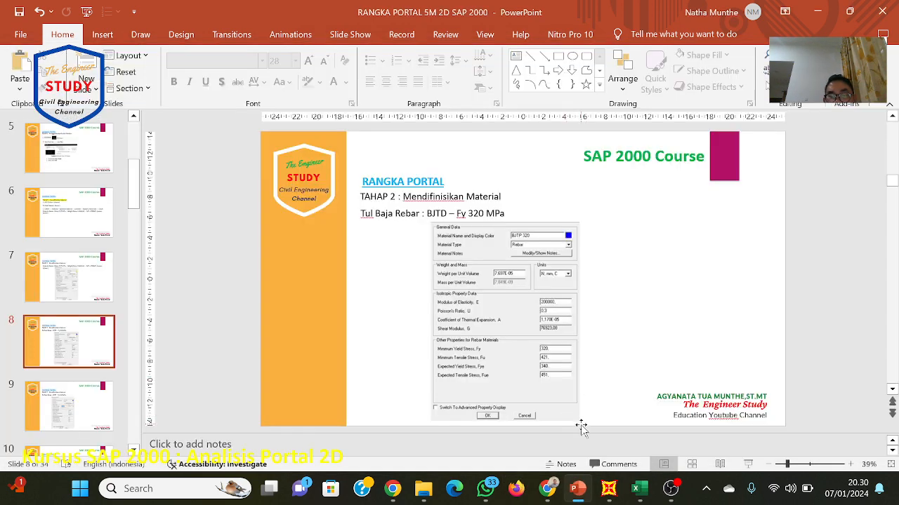
pyautogui.click(748, 464)
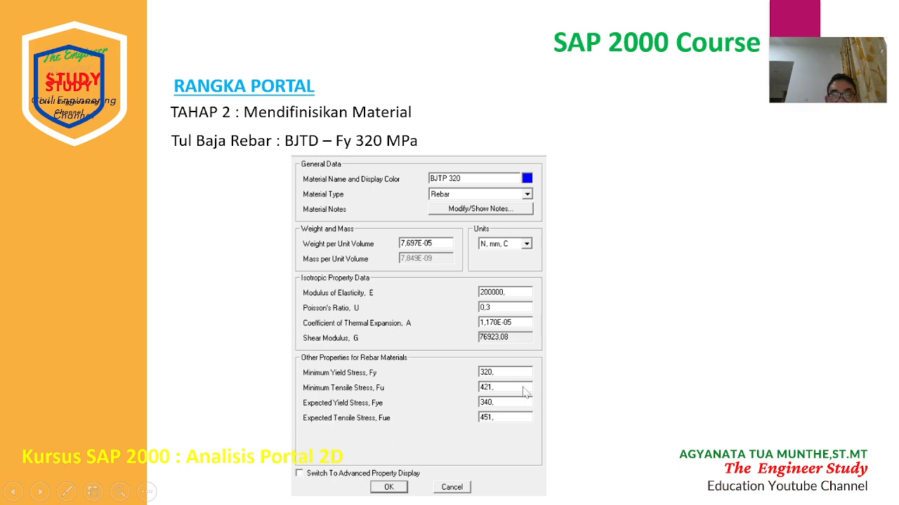
pyautogui.press('Escape')
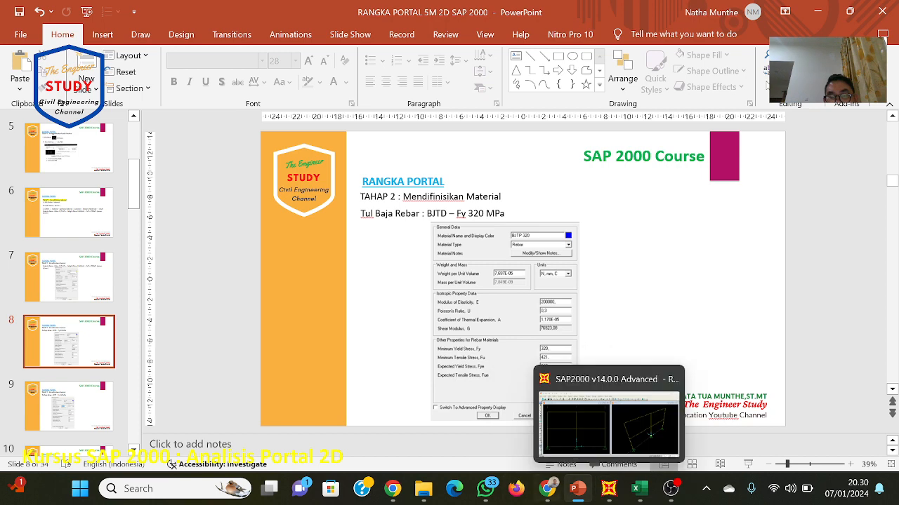
pyautogui.click(600, 495)
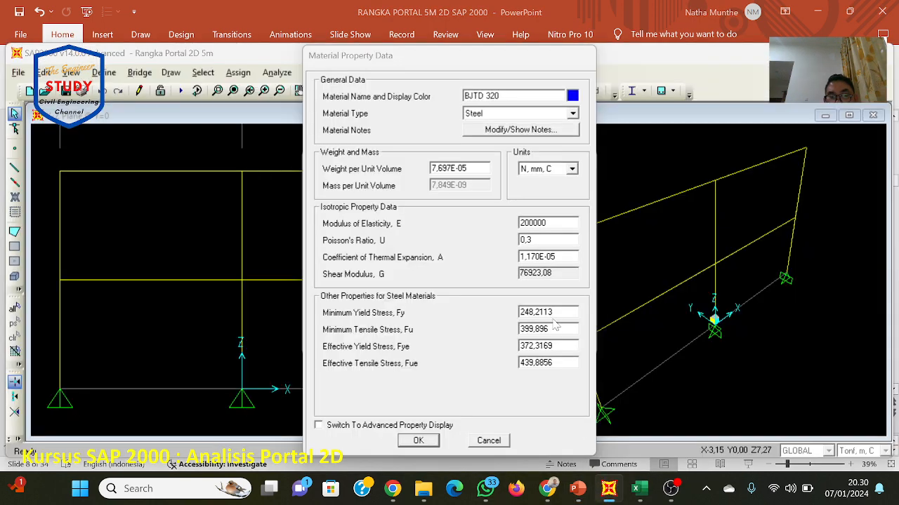
# Step: Set the BJTD 320 minimum yield stress Fy to 320 and minimum tensile stress Fu to 421 N/mm²
pyautogui.press('Tab')
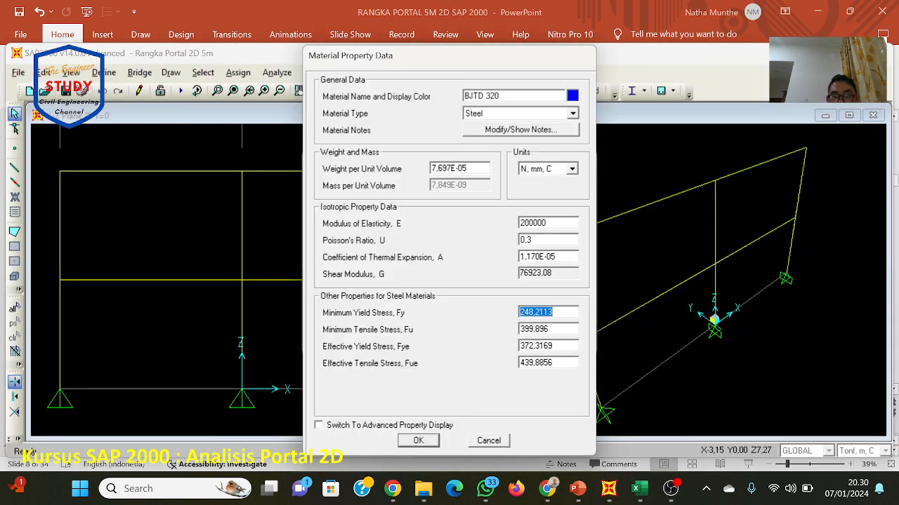
pyautogui.write('320')
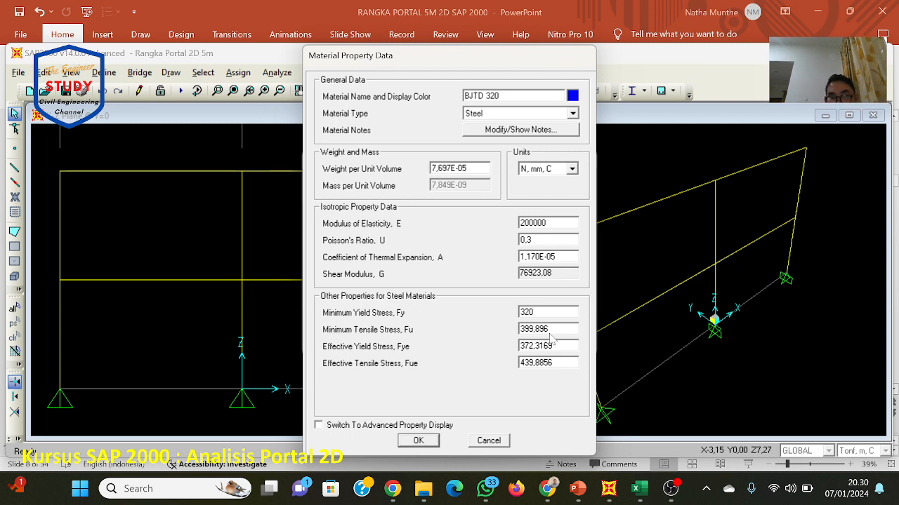
pyautogui.press('Tab')
pyautogui.press('BackSpace')
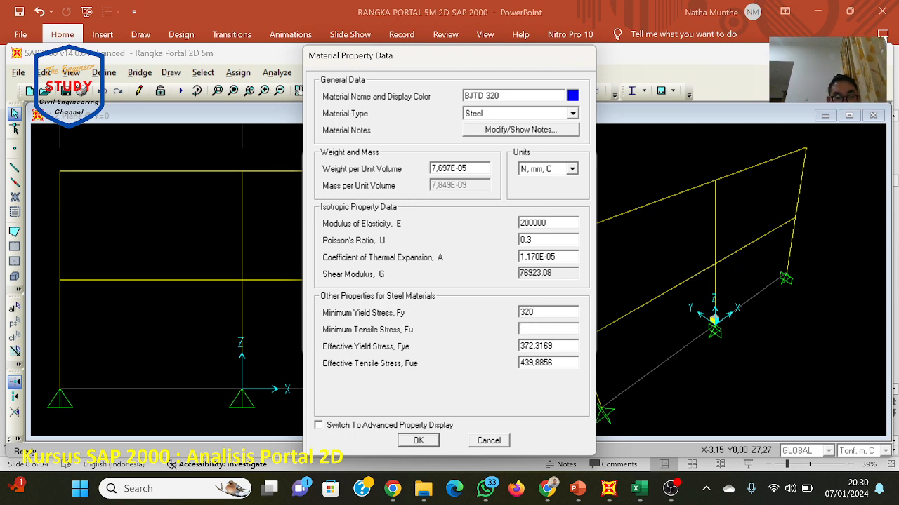
pyautogui.write('421')
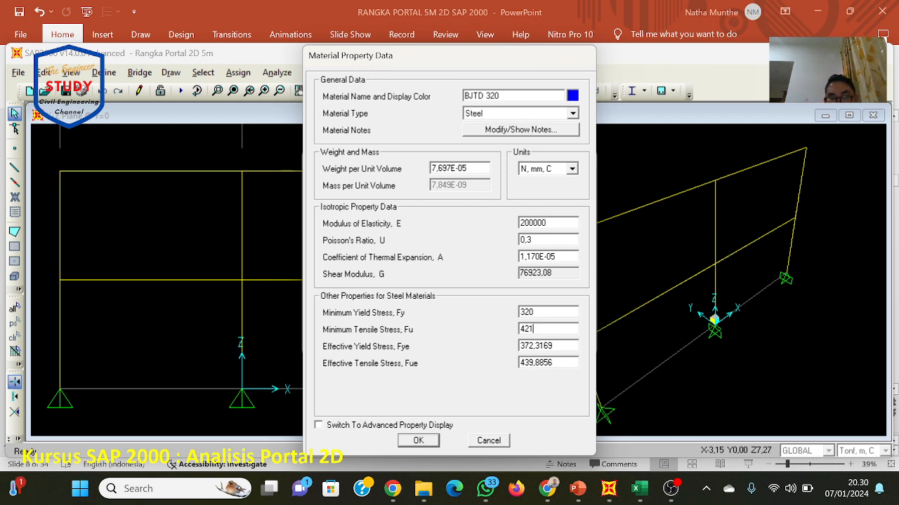
# Step: Set the BJTD 320 effective yield stress Fye to 340 and effective tensile stress Fue to 451 N/mm²
pyautogui.press('Tab')
pyautogui.press('BackSpace')
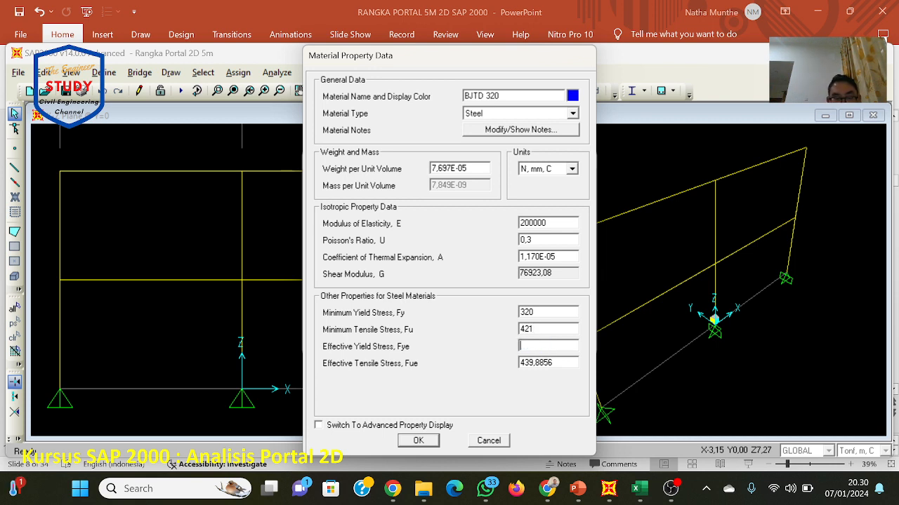
pyautogui.write('340')
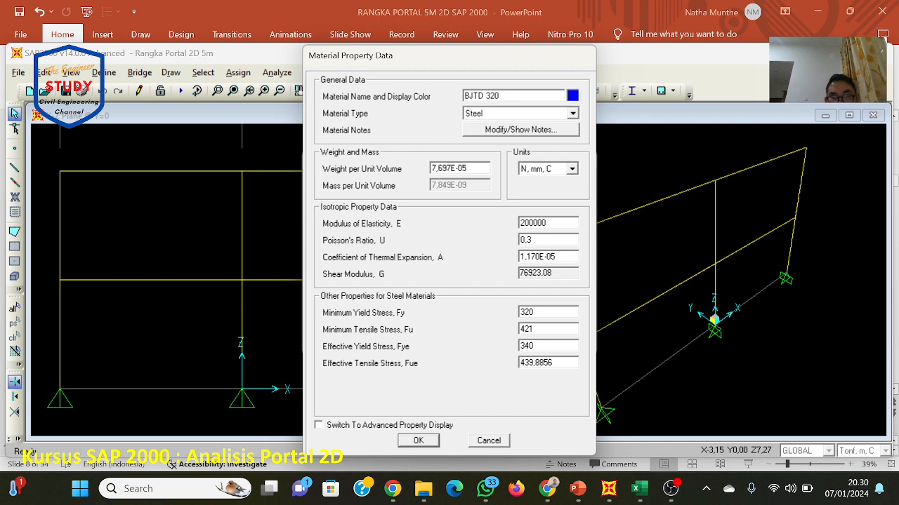
pyautogui.press('Tab')
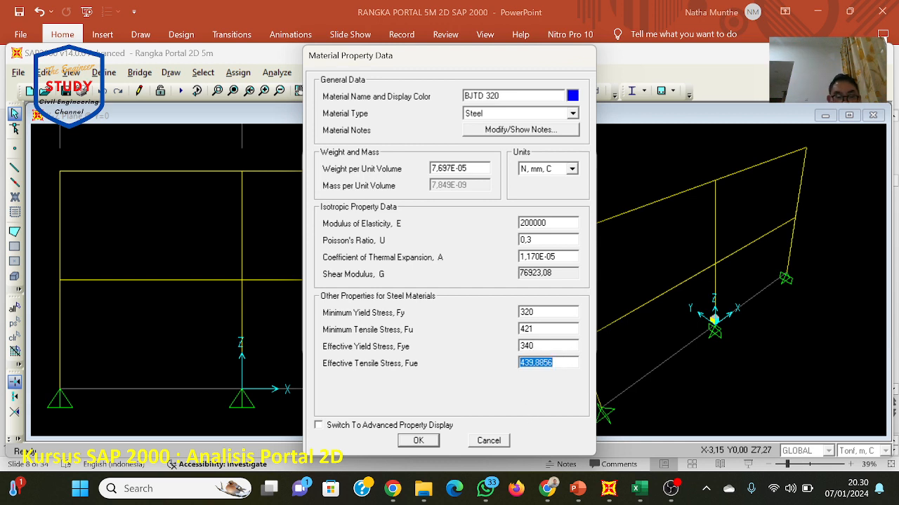
pyautogui.write('451')
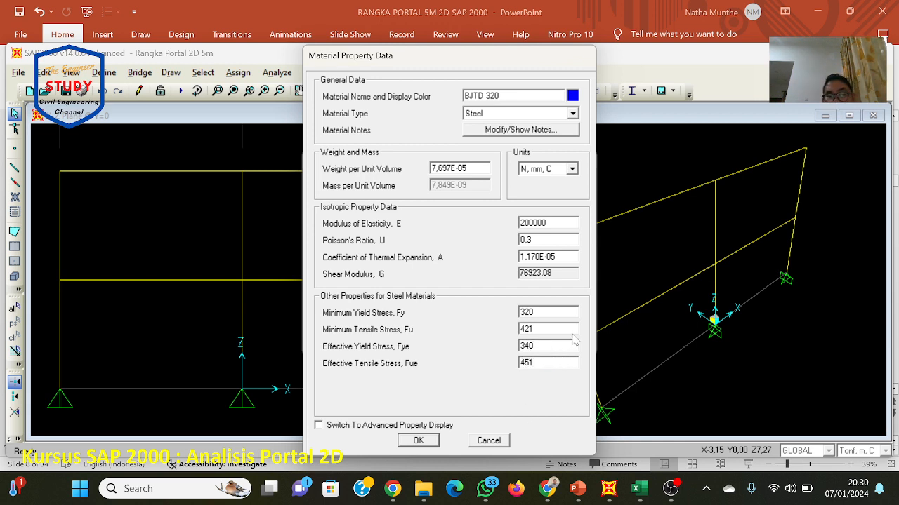
# Step: Review the yield and tensile stress values of BJTD 320 and save the material definition
pyautogui.hotkey('shift', 'Tab')
pyautogui.hotkey('shift', 'Tab')
pyautogui.hotkey('shift', 'Tab')
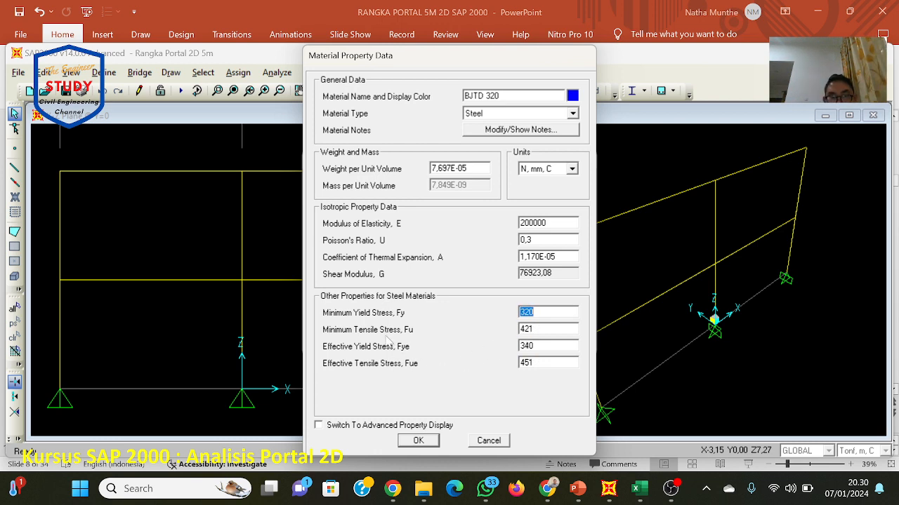
pyautogui.press('Tab')
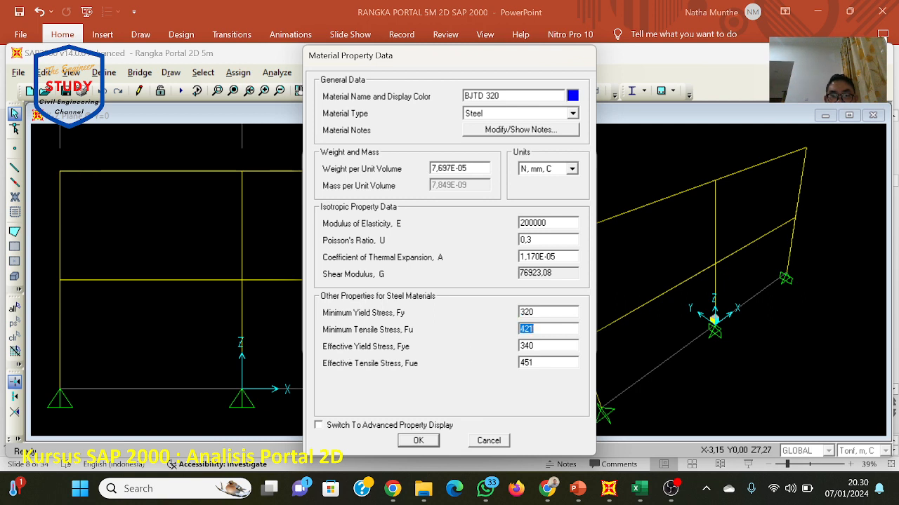
pyautogui.press('Tab')
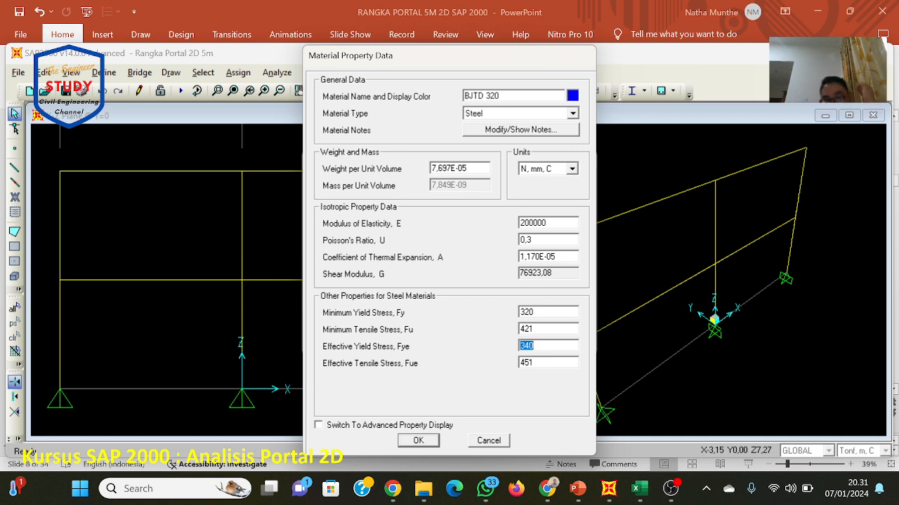
pyautogui.press('Tab')
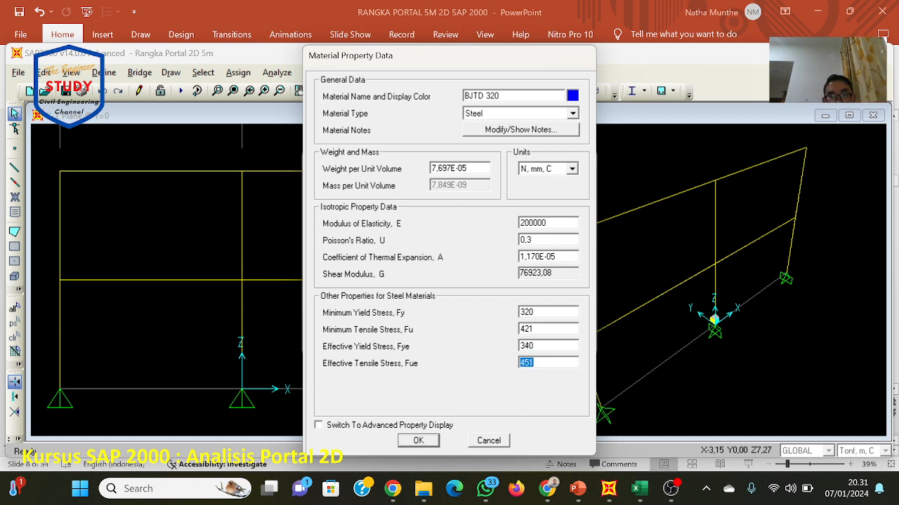
pyautogui.click(502, 95)
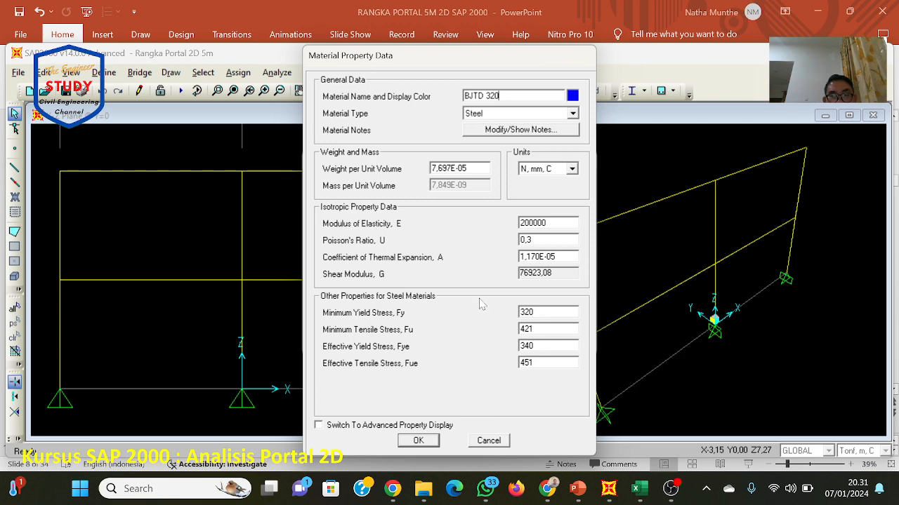
pyautogui.click(418, 440)
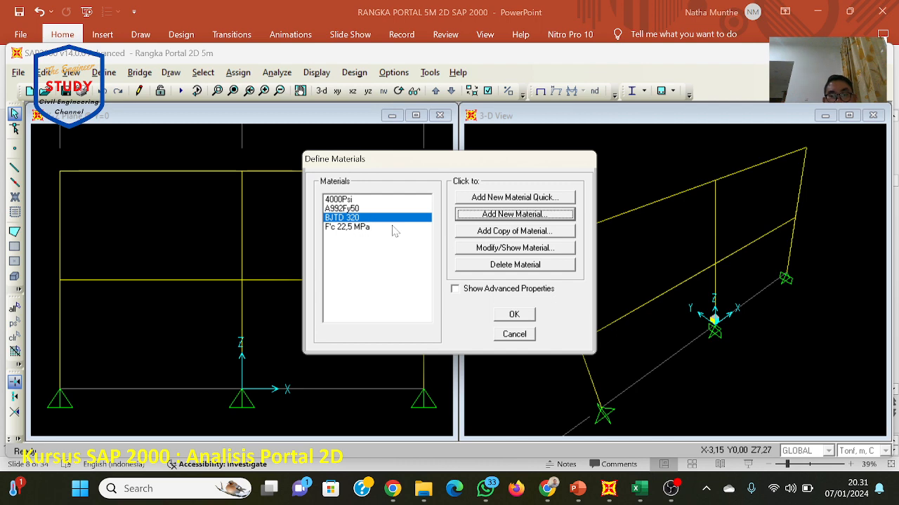
# Step: Add a copy of the BJTD 320 material and name it BJTP 240
pyautogui.click(505, 233)
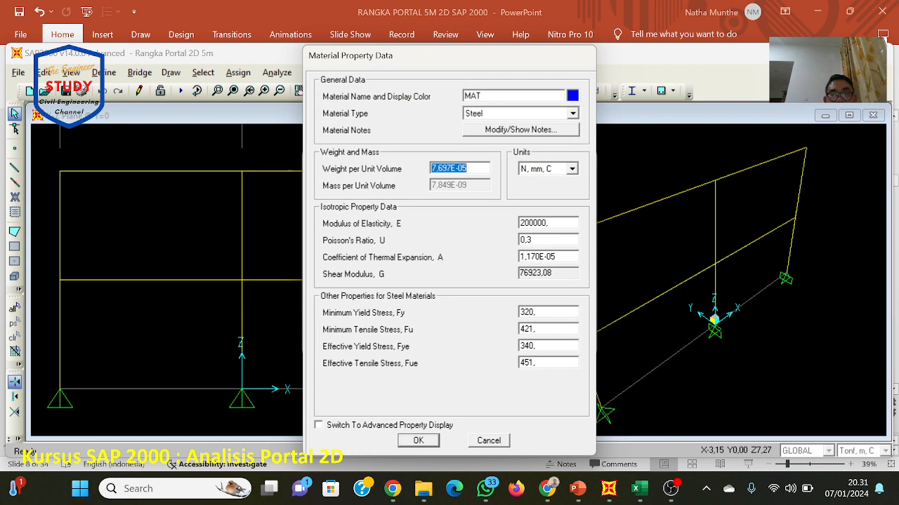
pyautogui.click(491, 96)
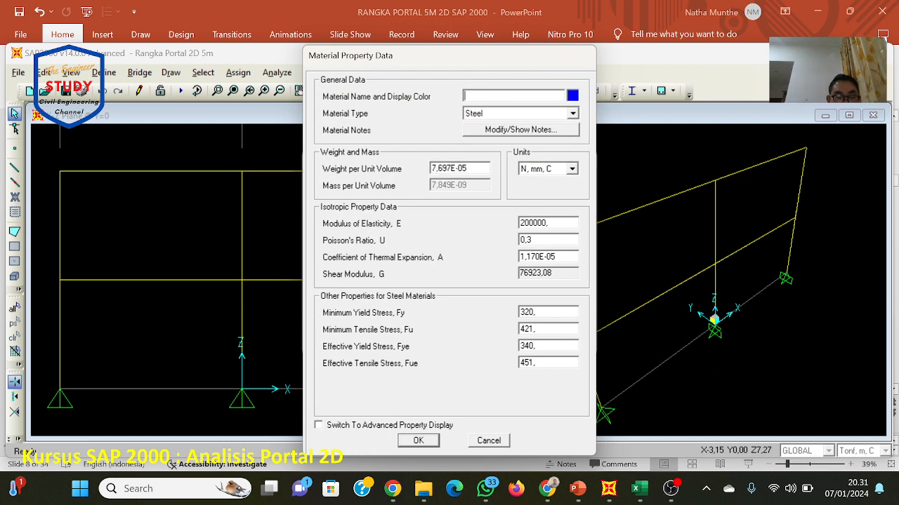
pyautogui.write('BJTP')
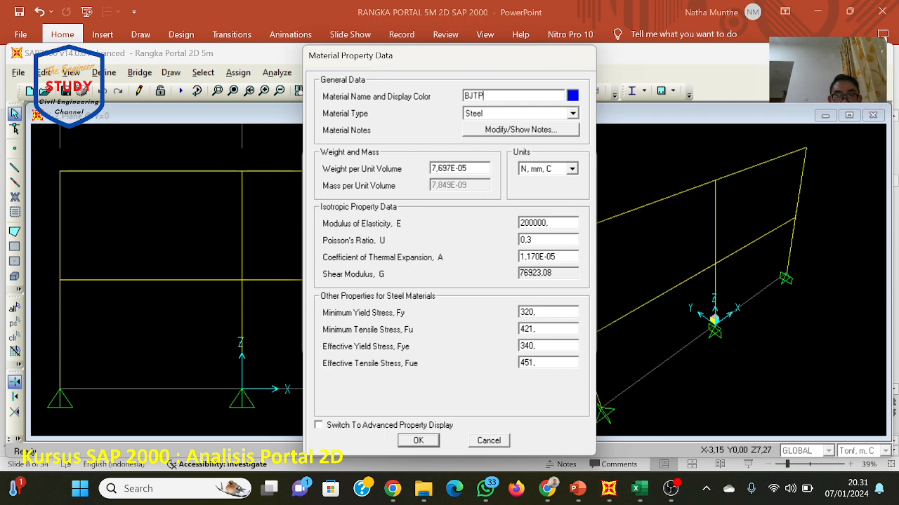
pyautogui.write(' 240')
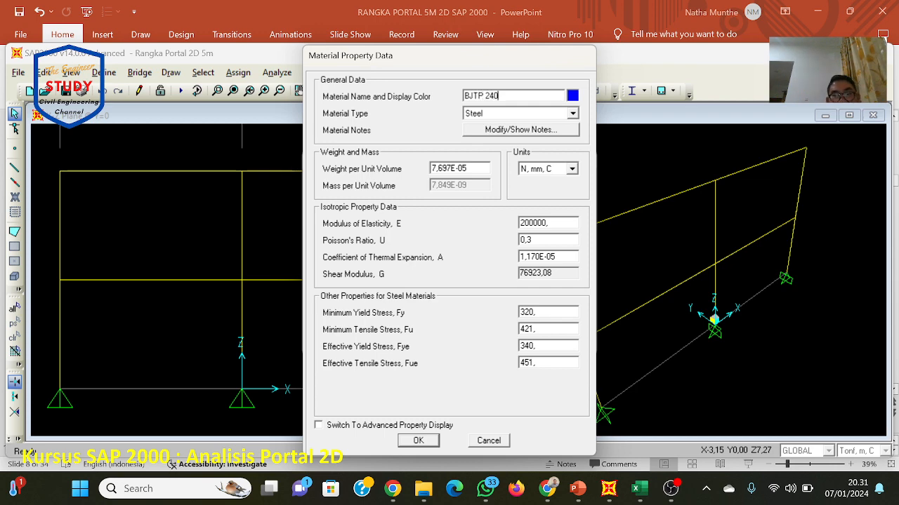
# Step: Find the BJTP 240 rebar slide in PowerPoint, return to SAP2000 and set the BJTP 240 material type to Rebar
pyautogui.click(577, 489)
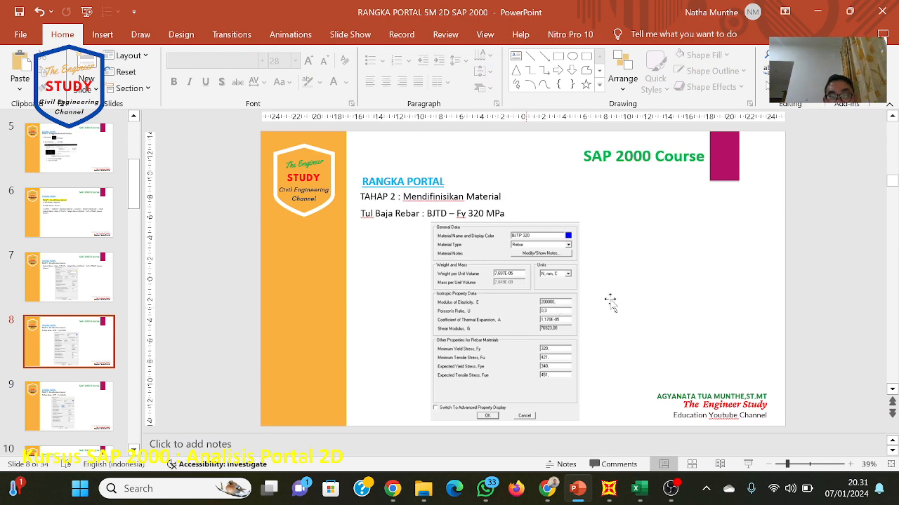
pyautogui.scroll(-2, 588, 307)
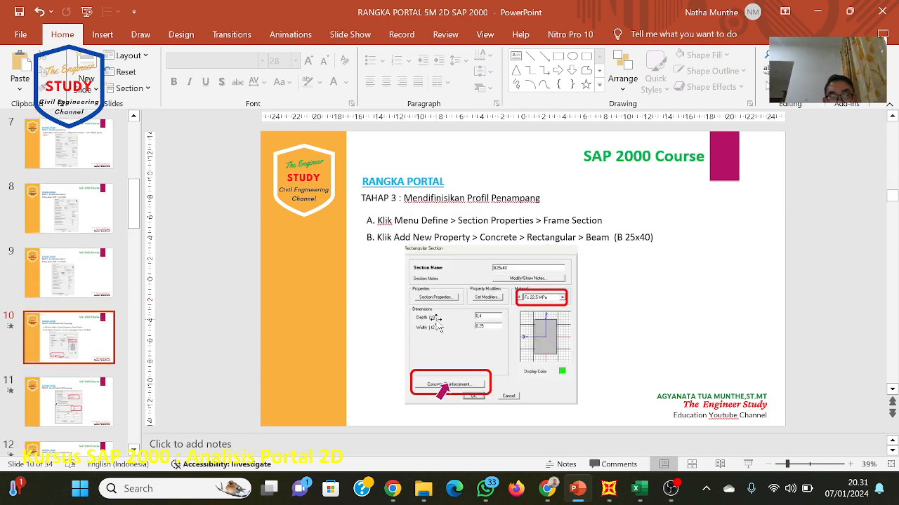
pyautogui.scroll(3, 436, 323)
pyautogui.scroll(-2, 607, 323)
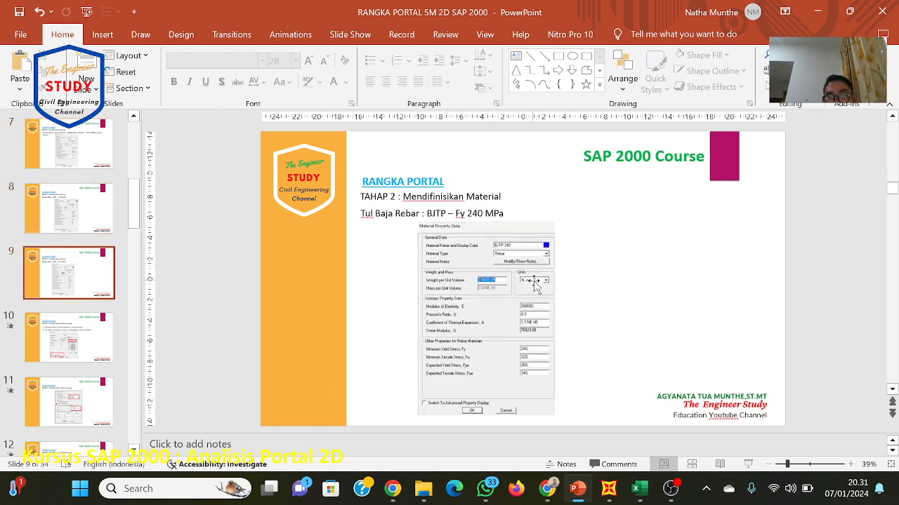
pyautogui.click(611, 494)
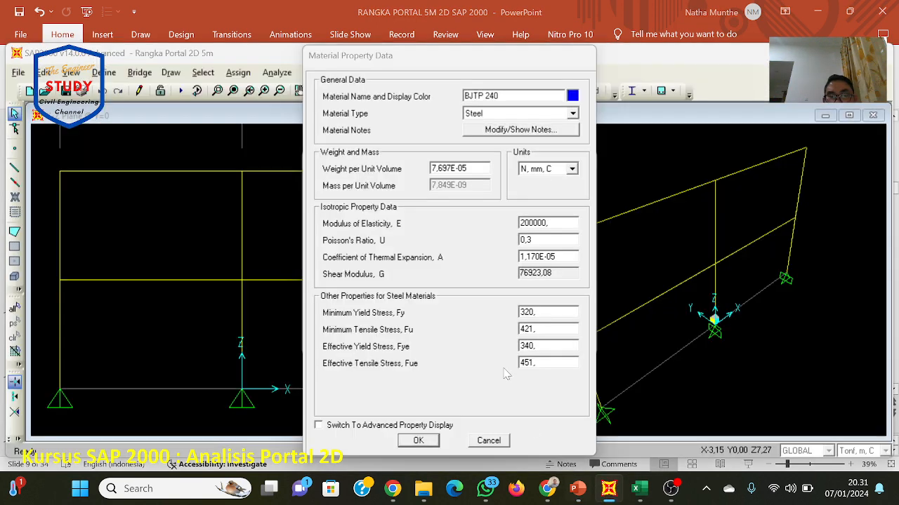
pyautogui.click(476, 116)
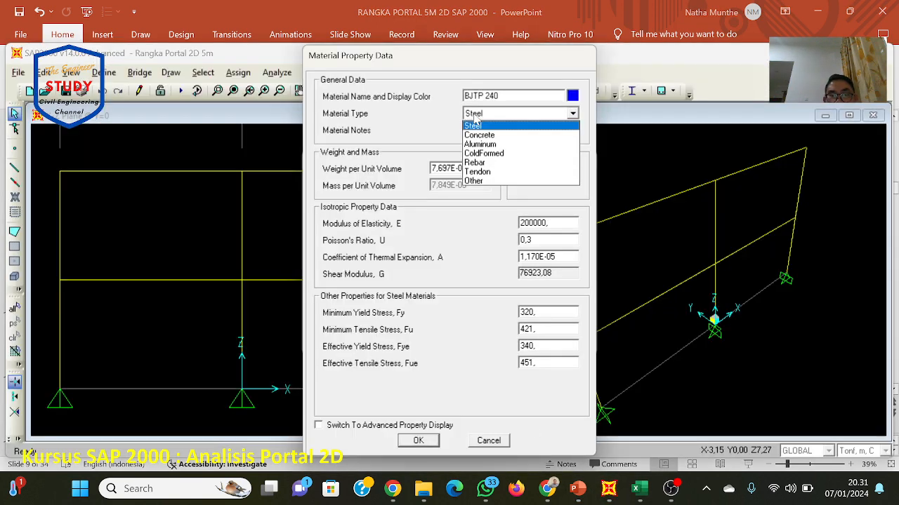
pyautogui.click(479, 162)
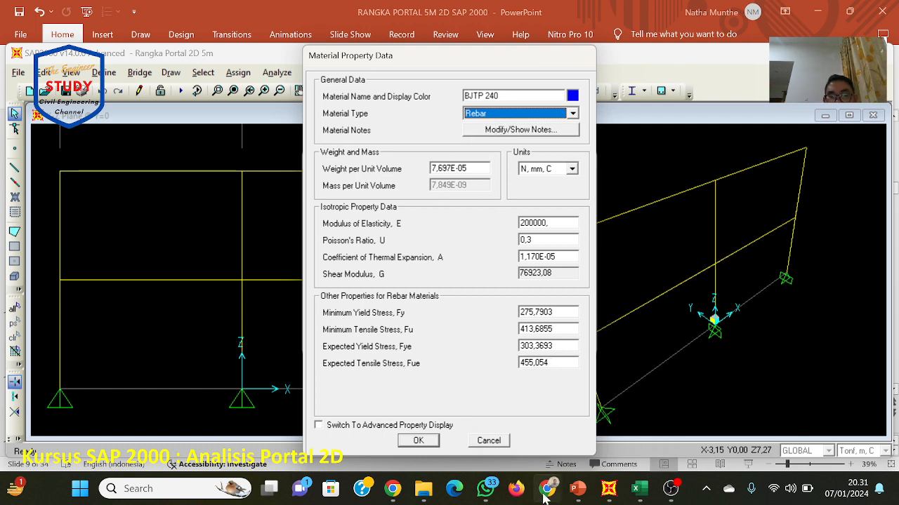
# Step: Check the stress values on the BJTP slide in PowerPoint and set the BJTP 240 minimum yield stress Fy to 240 in SAP2000
pyautogui.click(576, 495)
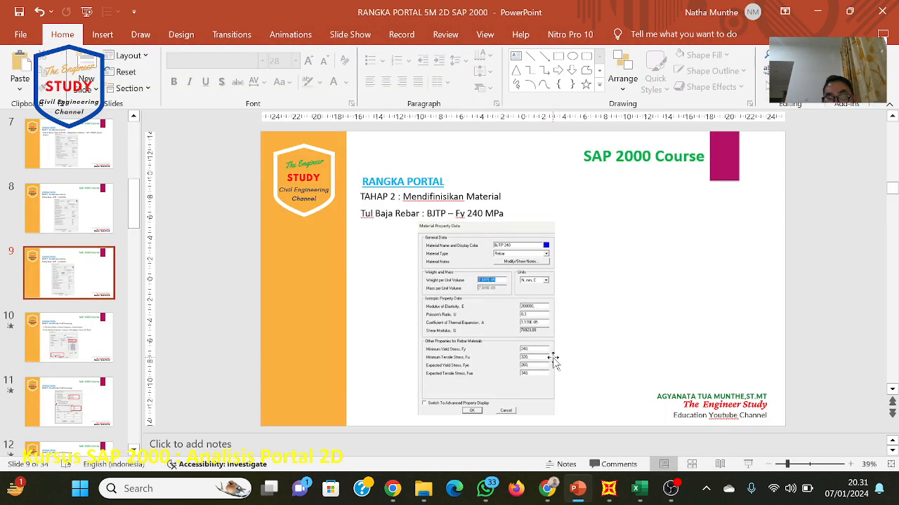
pyautogui.click(608, 496)
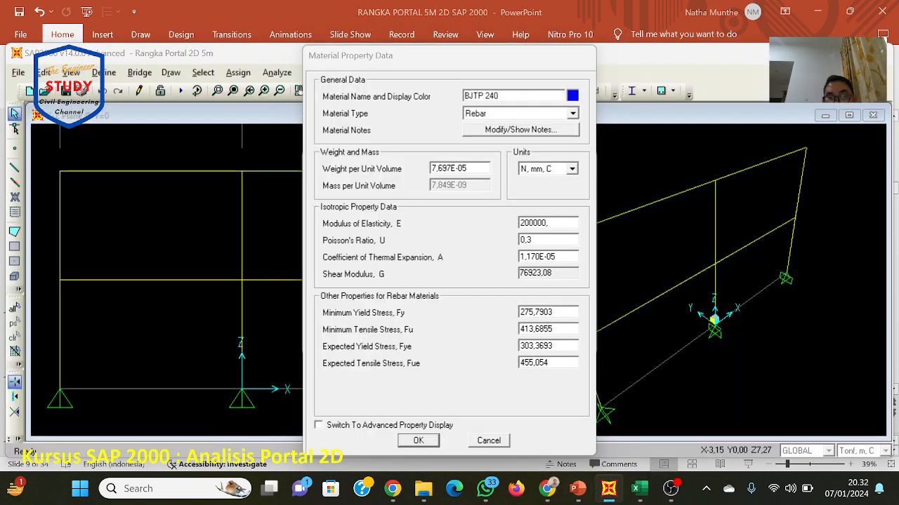
pyautogui.click(535, 312)
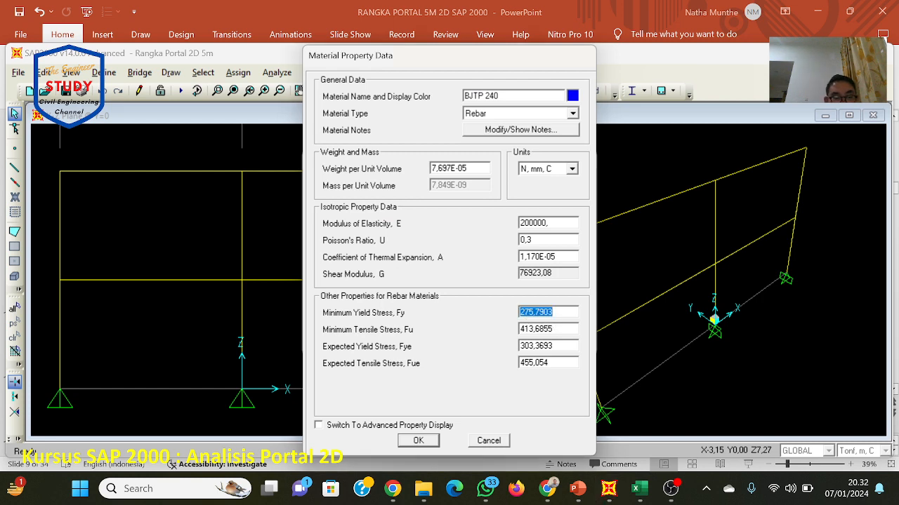
pyautogui.write('240')
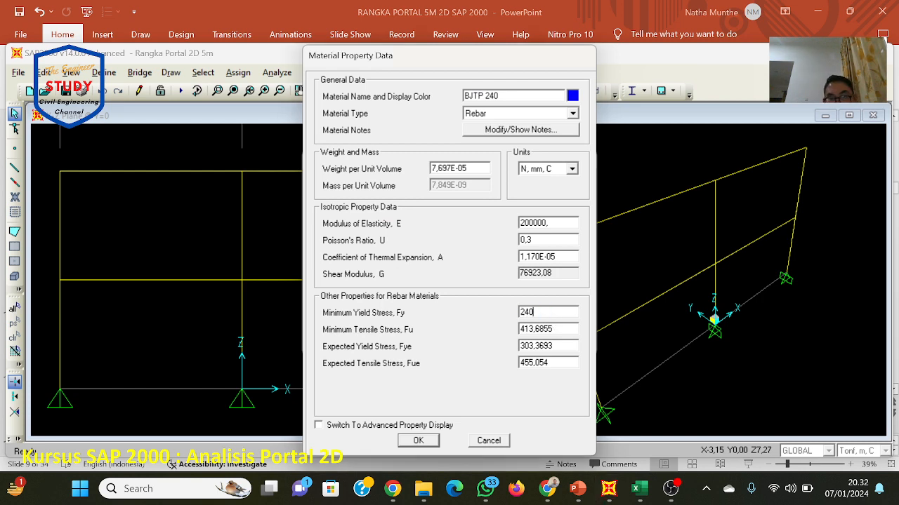
pyautogui.press('Tab')
pyautogui.write('260')
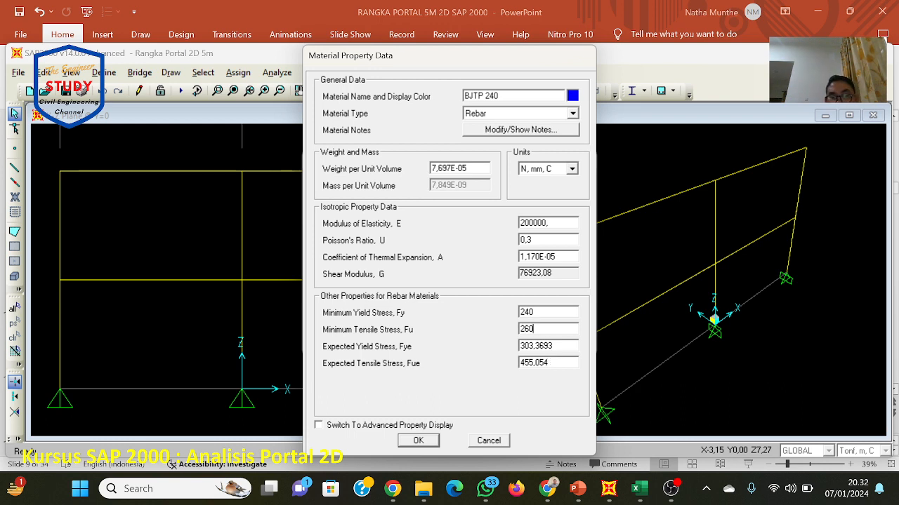
pyautogui.press('Tab')
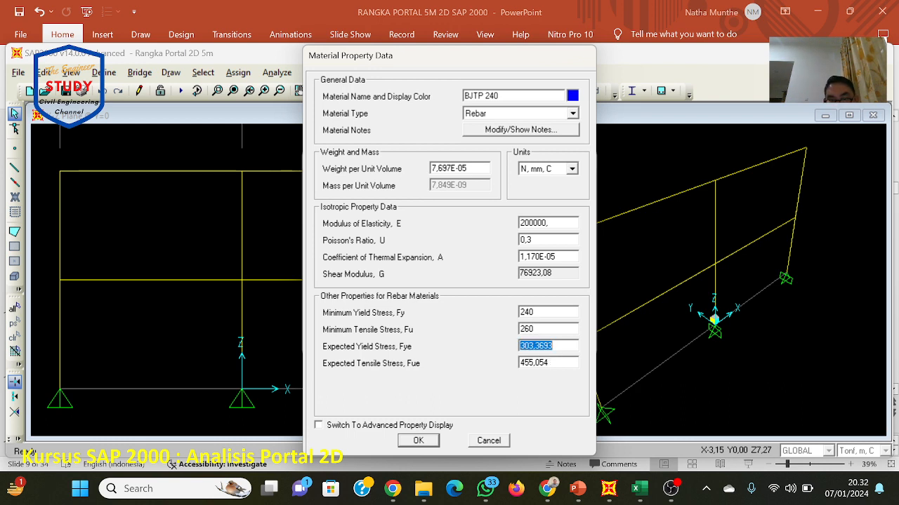
# Step: Recheck the BJTP slide in PowerPoint and set the BJTP 240 minimum tensile stress Fu to 320 in SAP2000
pyautogui.click(578, 492)
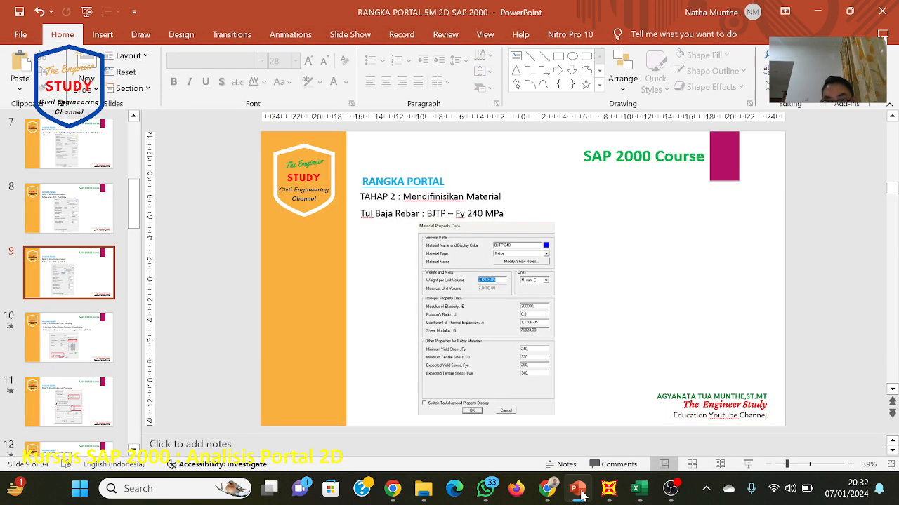
pyautogui.click(578, 491)
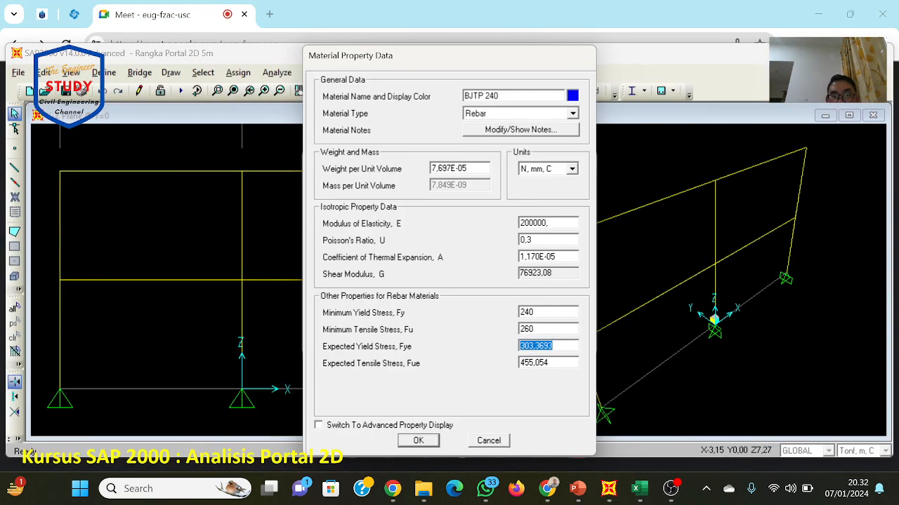
pyautogui.hotkey('shift', 'Tab')
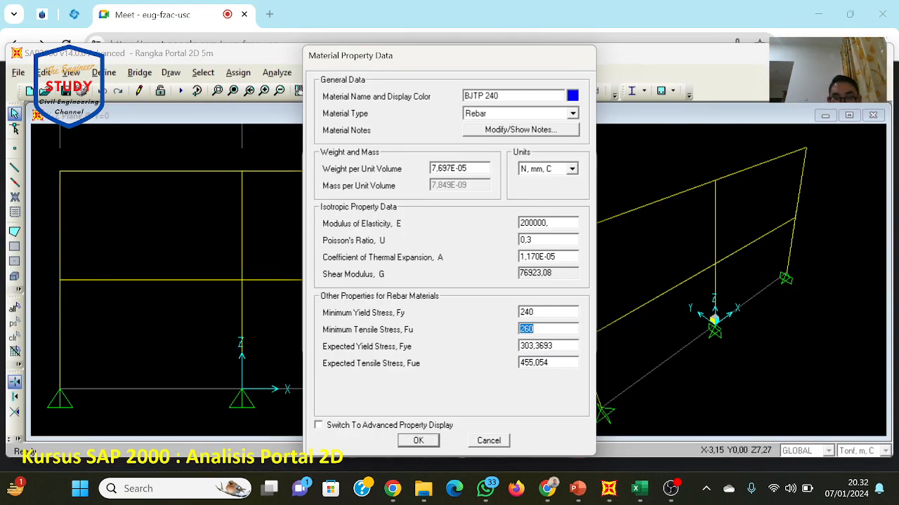
pyautogui.press('BackSpace')
pyautogui.write('320')
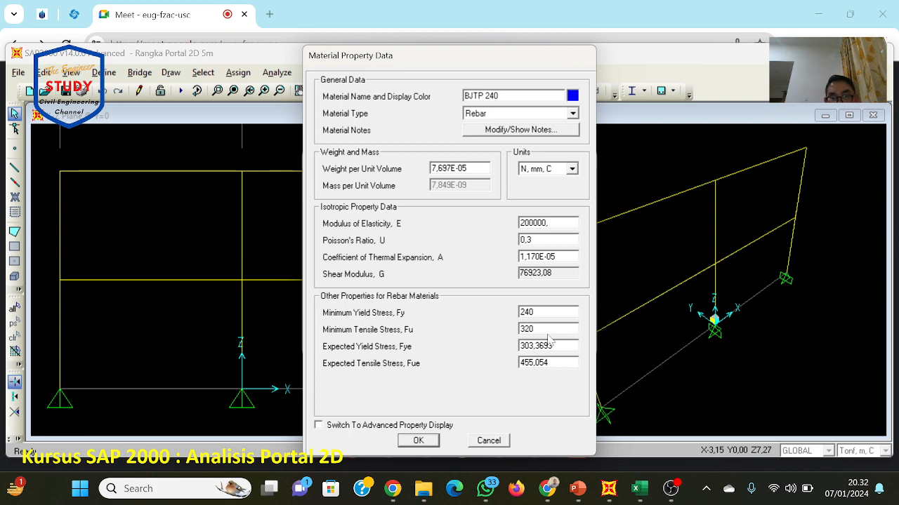
# Step: Set the BJTP 240 expected yield stress Fye to 260 and expected tensile stress Fue to 340, and save the material
pyautogui.press('Tab')
pyautogui.write('26')
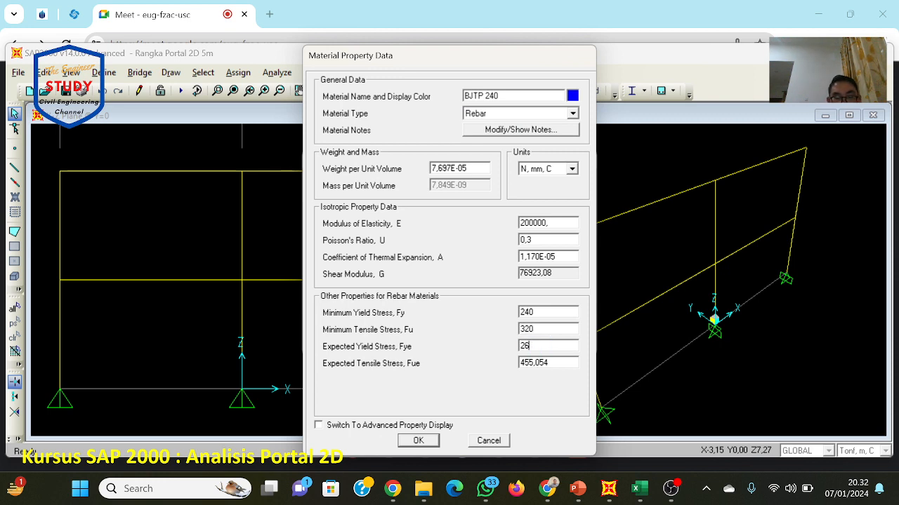
pyautogui.write('0')
pyautogui.press('Tab')
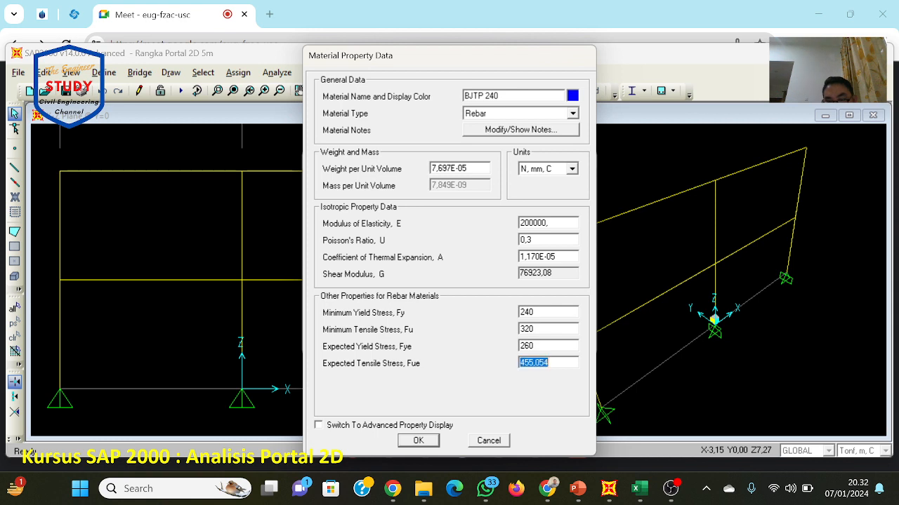
pyautogui.write('340')
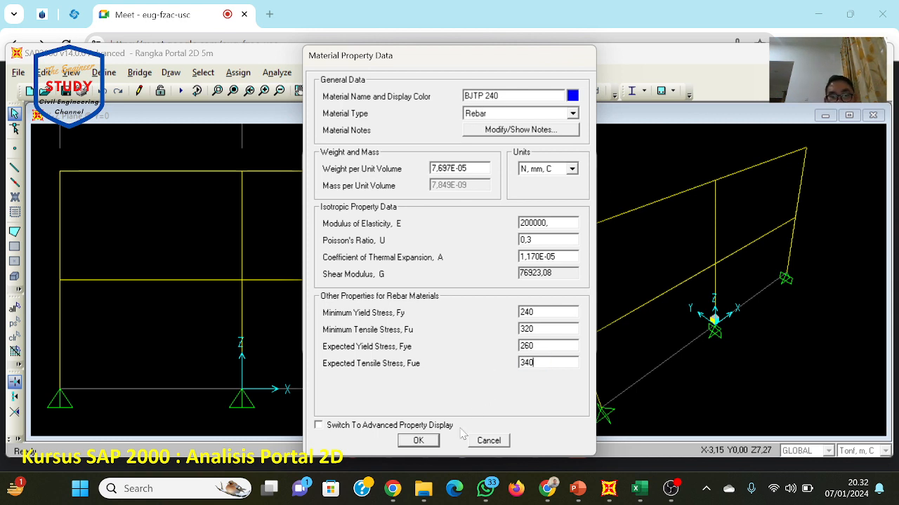
pyautogui.click(418, 440)
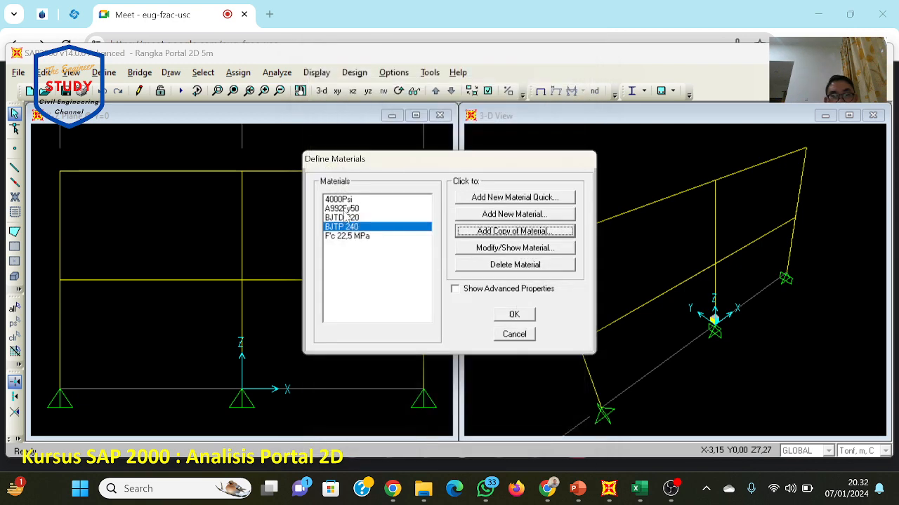
# Step: Open the BJTD 320 material for modification and change its material type to Rebar
pyautogui.click(342, 217)
pyautogui.click(480, 249)
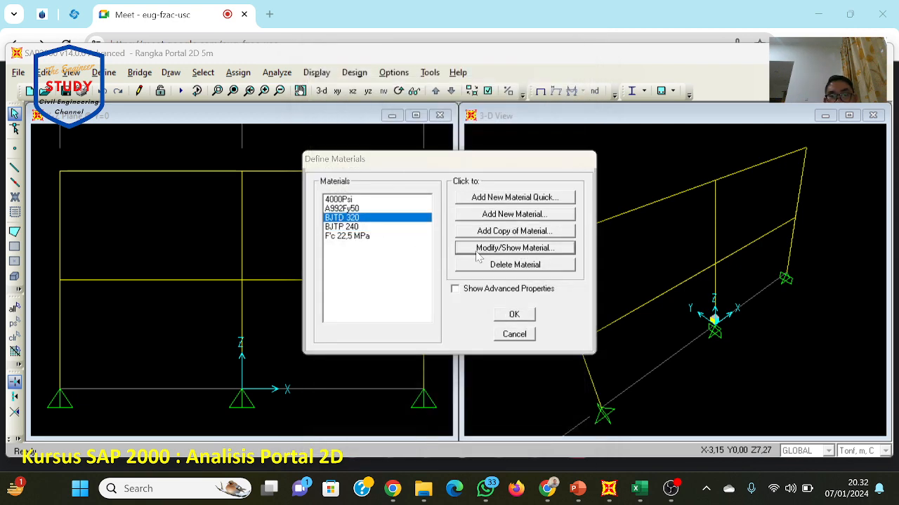
pyautogui.click(526, 114)
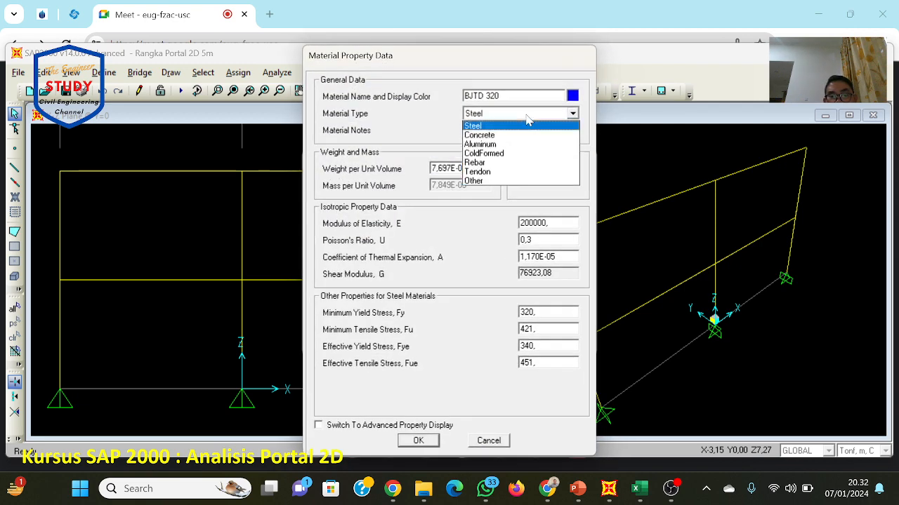
pyautogui.click(519, 163)
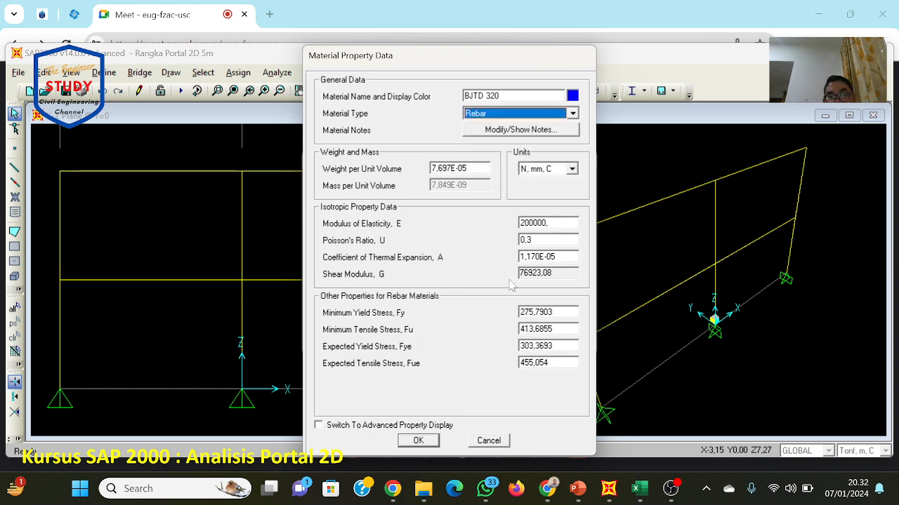
# Step: Set the BJTD 320 minimum yield stress Fy to 320 and dismiss the chat notification
pyautogui.click(535, 312)
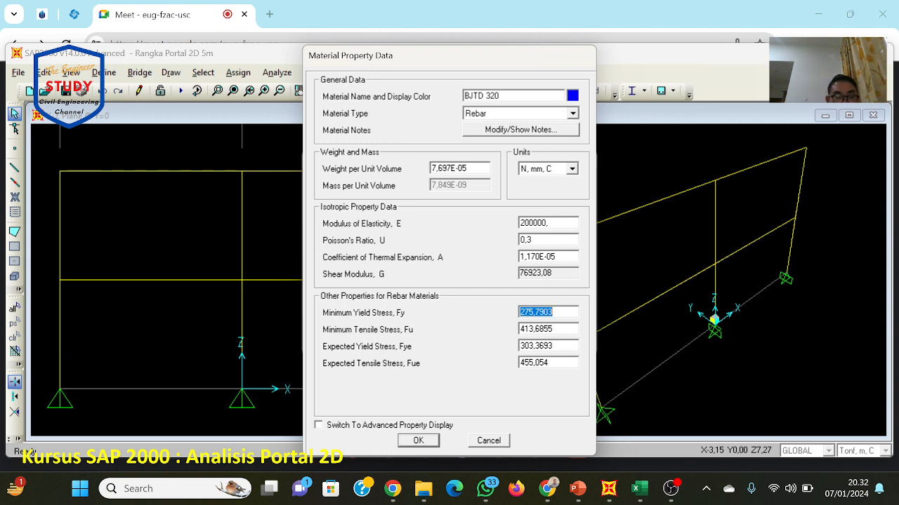
pyautogui.write('4')
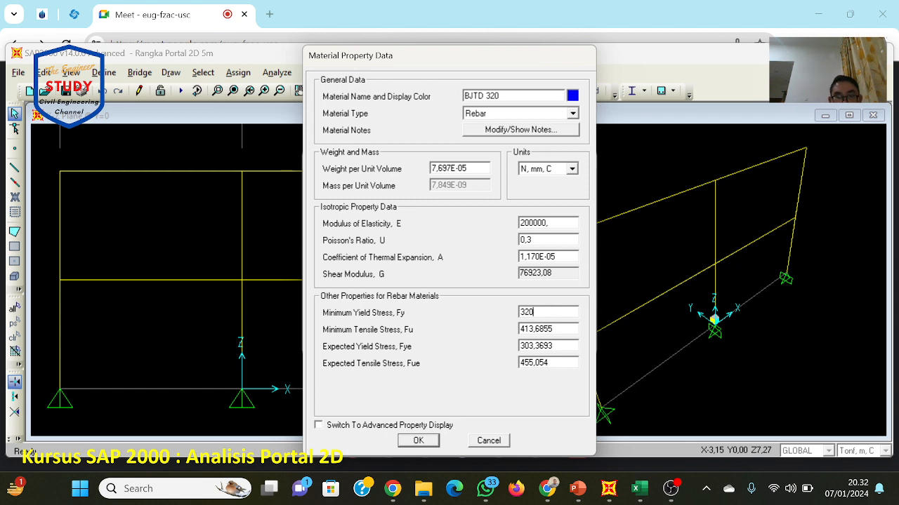
pyautogui.press('Tab')
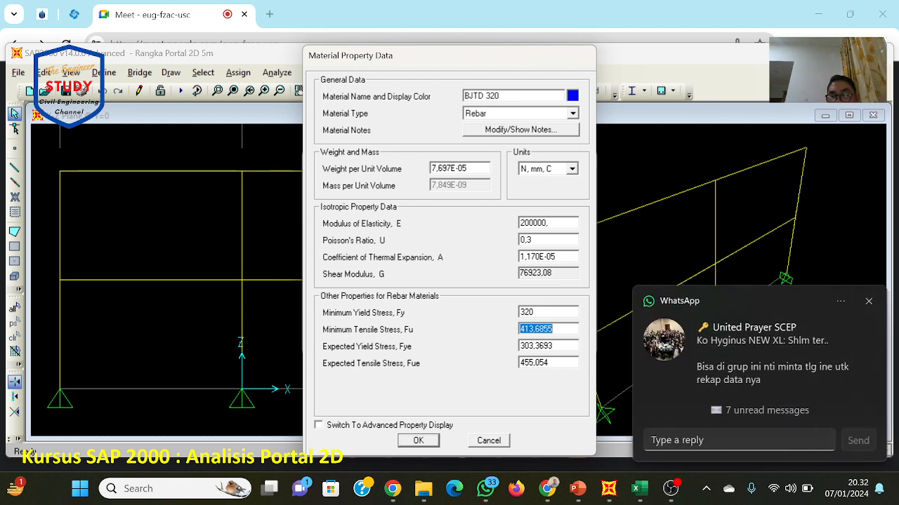
pyautogui.click(869, 300)
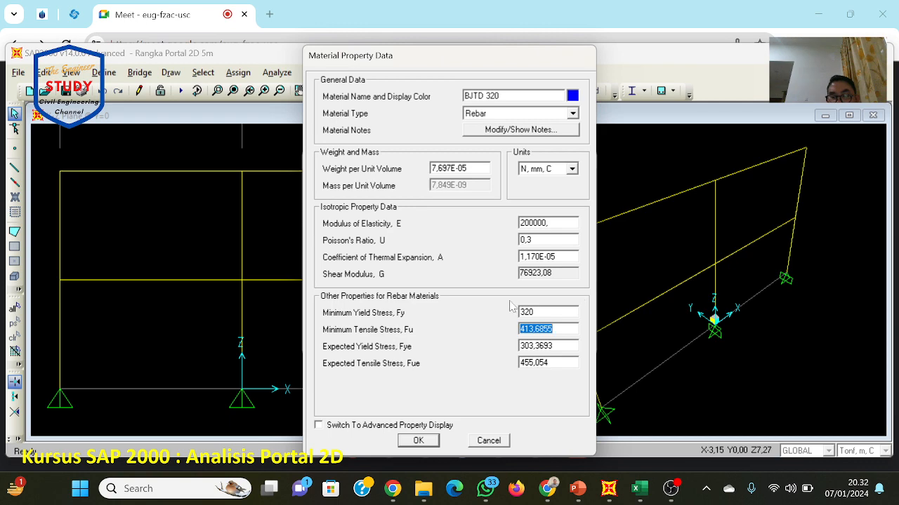
# Step: Check the BJTD slide in PowerPoint and set the BJTD 320 minimum tensile stress Fu to 421 in SAP2000
pyautogui.click(610, 491)
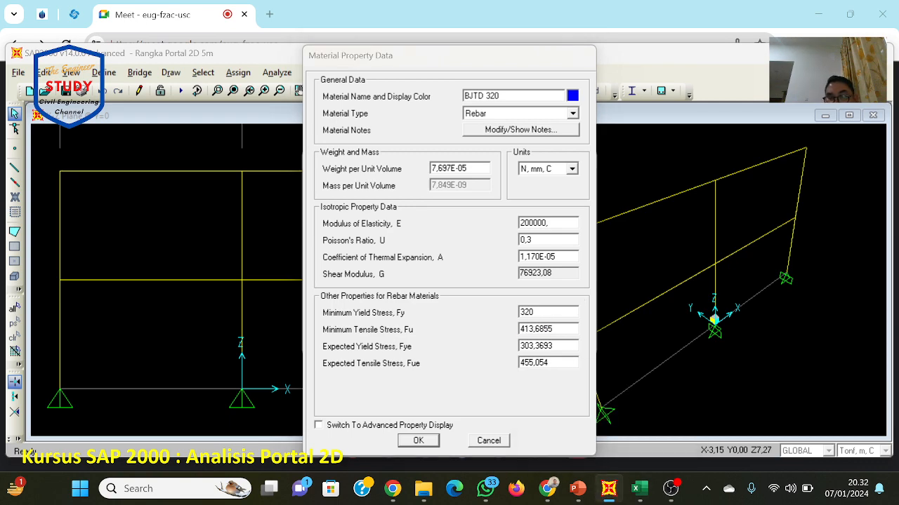
pyautogui.click(577, 489)
pyautogui.scroll(1, 564, 367)
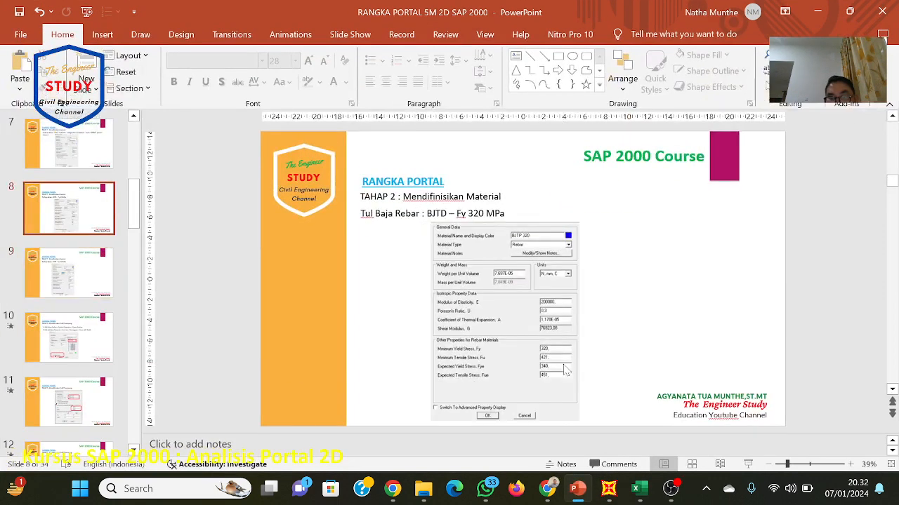
pyautogui.click(609, 488)
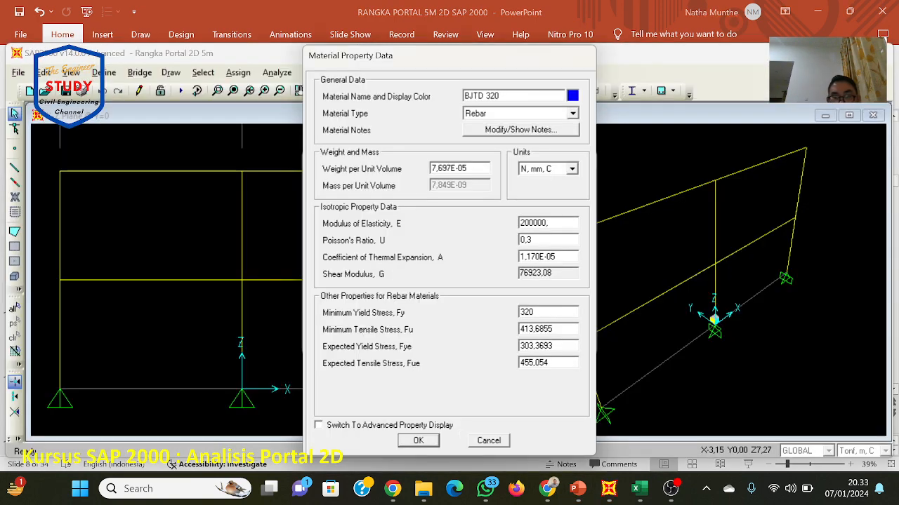
pyautogui.press('BackSpace')
pyautogui.press('BackSpace')
pyautogui.press('BackSpace')
pyautogui.press('BackSpace')
pyautogui.press('BackSpace')
pyautogui.press('BackSpace')
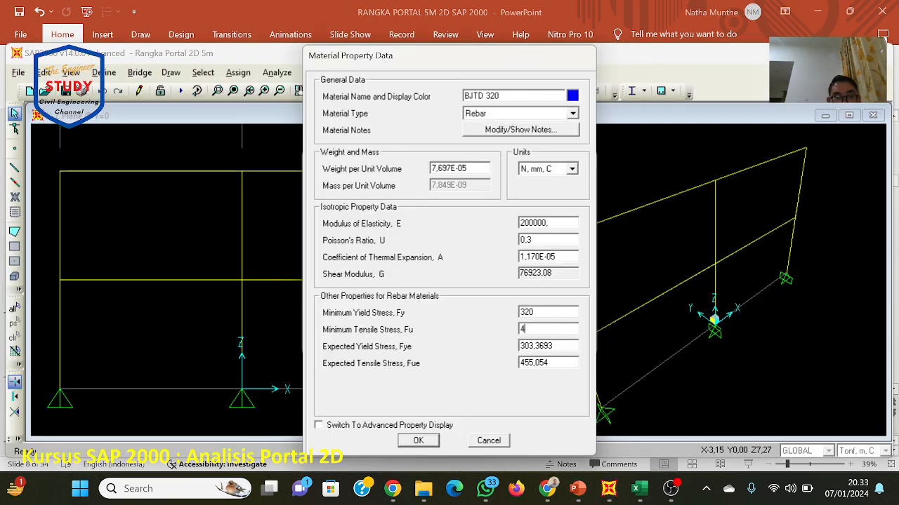
pyautogui.write('21')
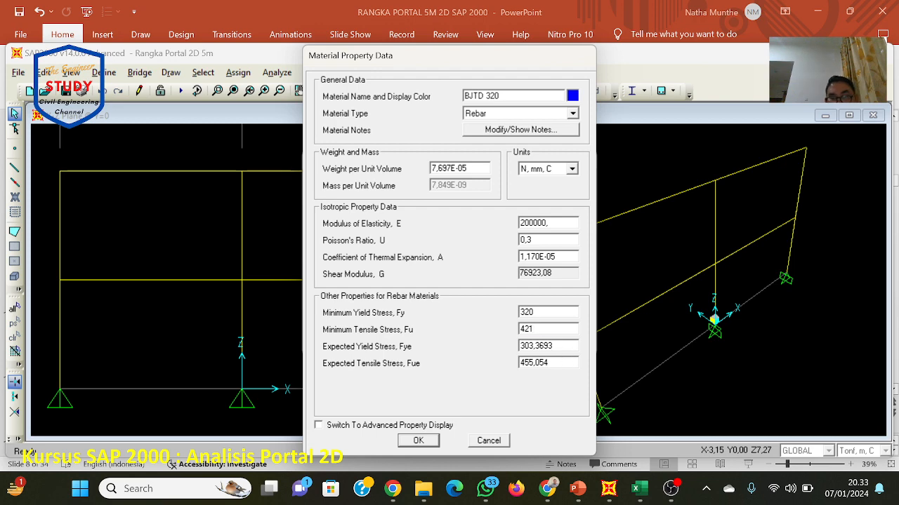
# Step: Set the BJTD 320 expected yield stress Fye to 340 and expected tensile stress Fue to 451, and save the material
pyautogui.press('Tab')
pyautogui.press('BackSpace')
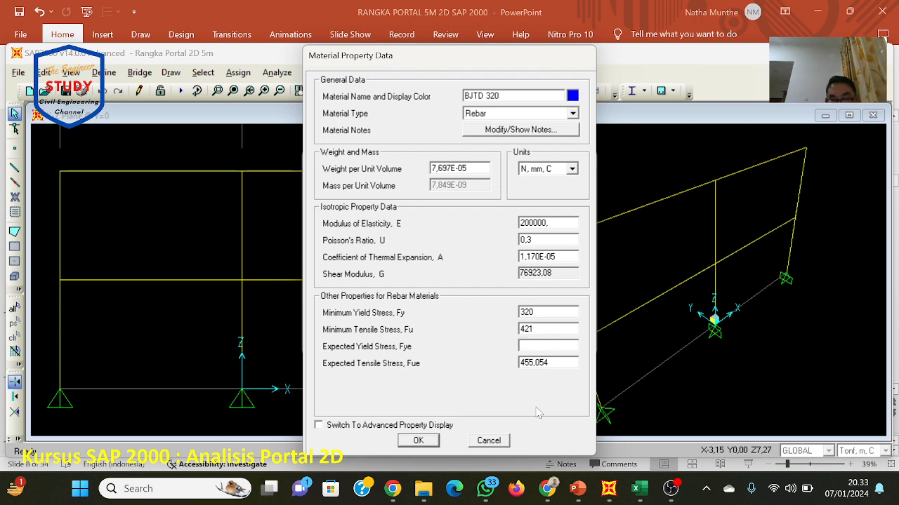
pyautogui.moveTo(577, 489)
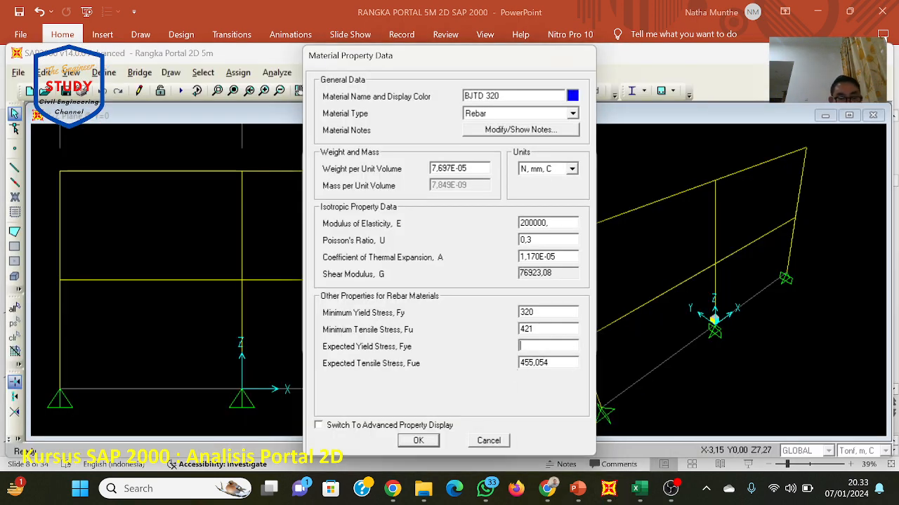
pyautogui.write('340')
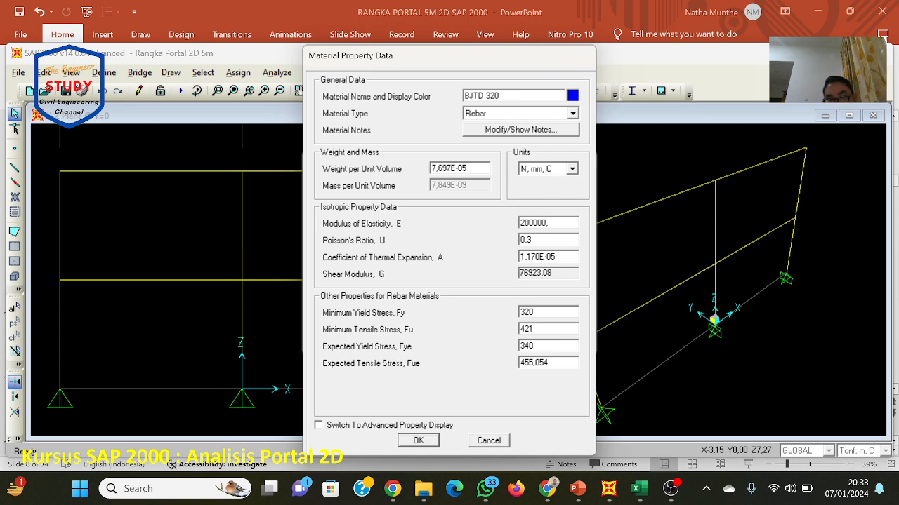
pyautogui.press('Tab')
pyautogui.write('4')
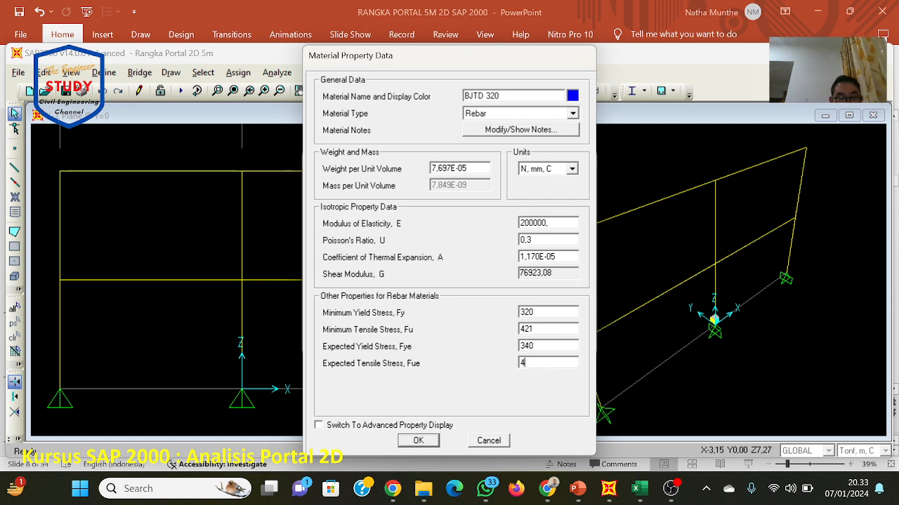
pyautogui.write('51')
pyautogui.hotkey('shift', 'Tab')
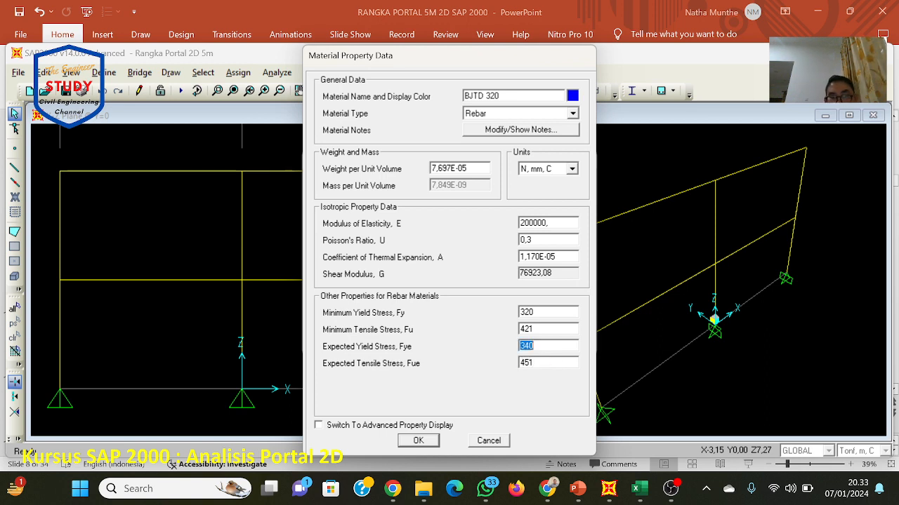
pyautogui.hotkey('shift', 'Tab')
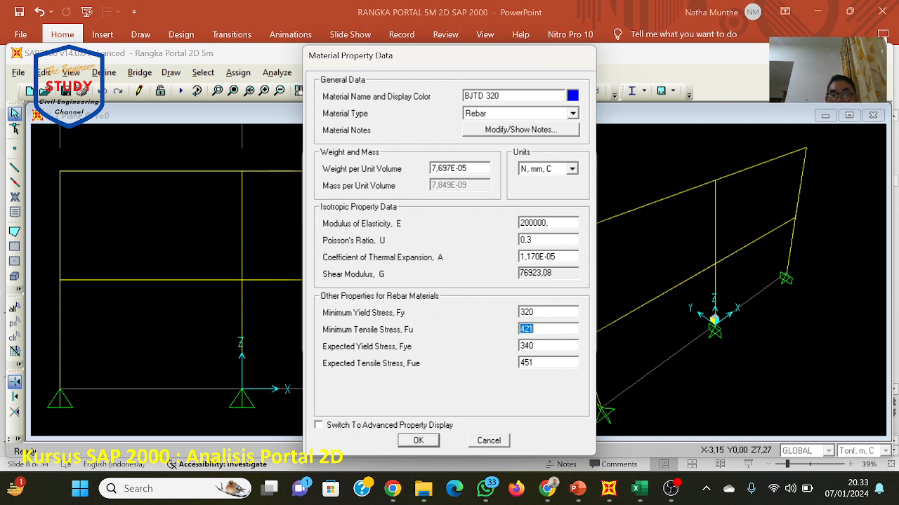
pyautogui.hotkey('shift', 'Tab')
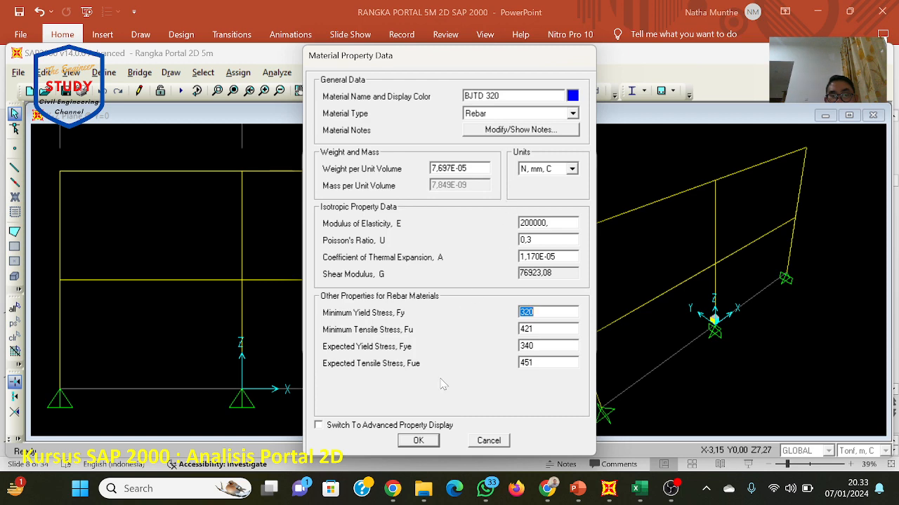
pyautogui.click(418, 441)
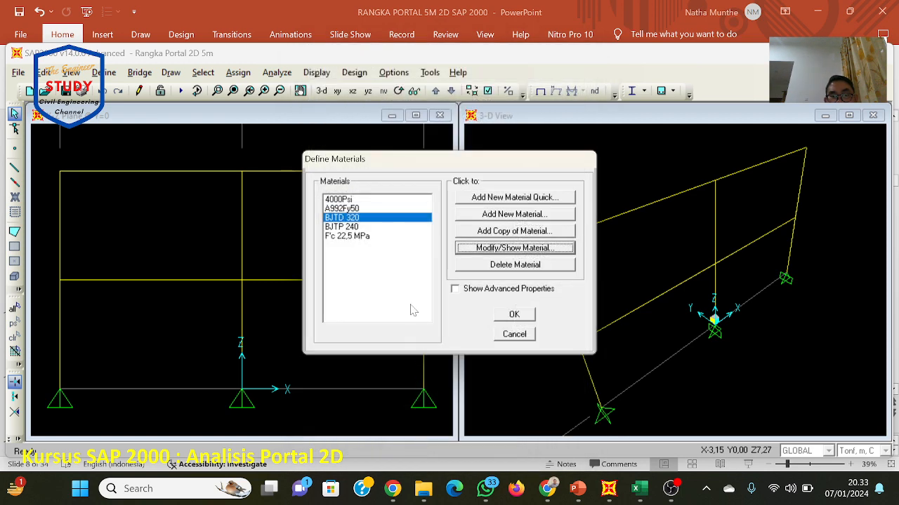
# Step: Review the F'c 22,5 MPa, BJTD 320 and BJTP 240 entries and accept the material definitions
pyautogui.click(362, 237)
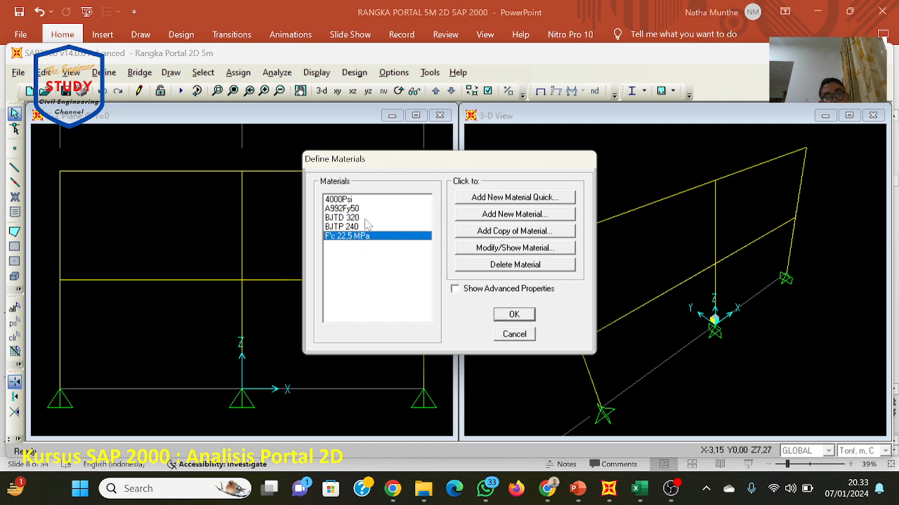
pyautogui.click(366, 218)
pyautogui.click(365, 226)
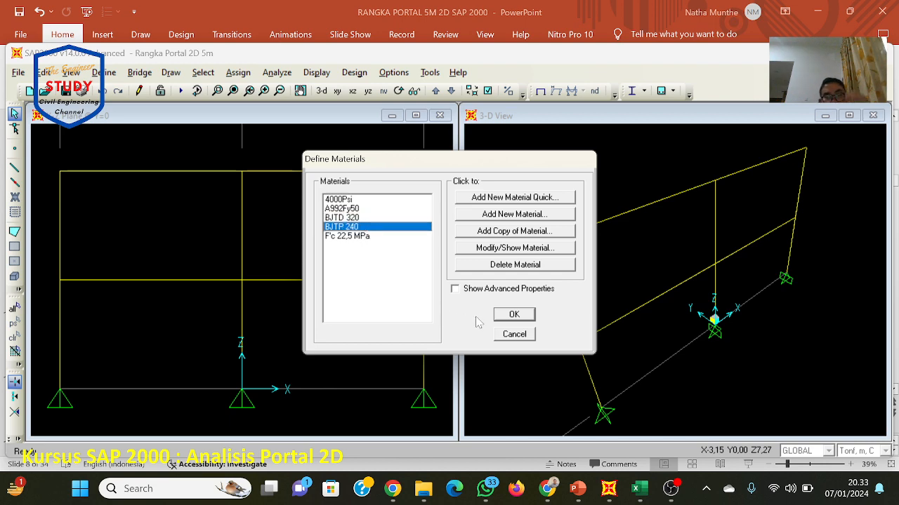
pyautogui.click(512, 314)
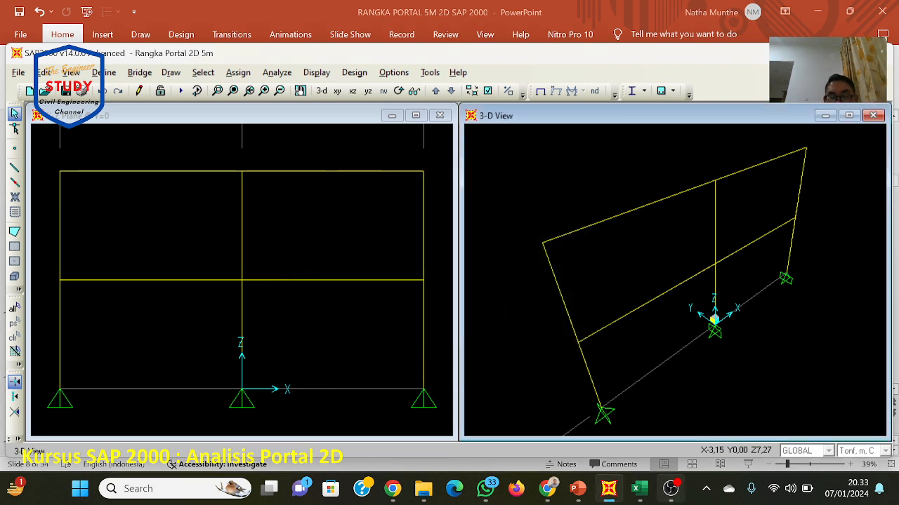
# Step: Switch to PowerPoint and consult the slide on defining the B 25x40 beam section
pyautogui.click(578, 491)
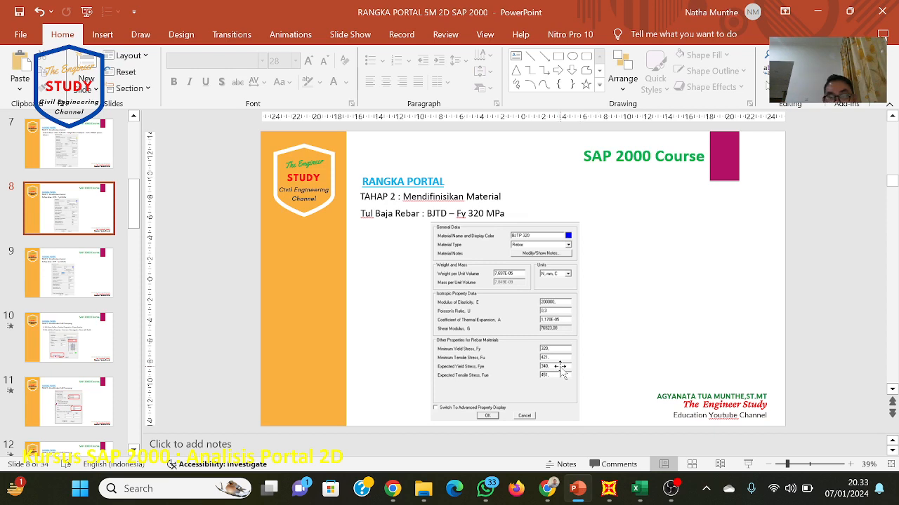
pyautogui.scroll(-1, 562, 367)
pyautogui.scroll(-1, 562, 367)
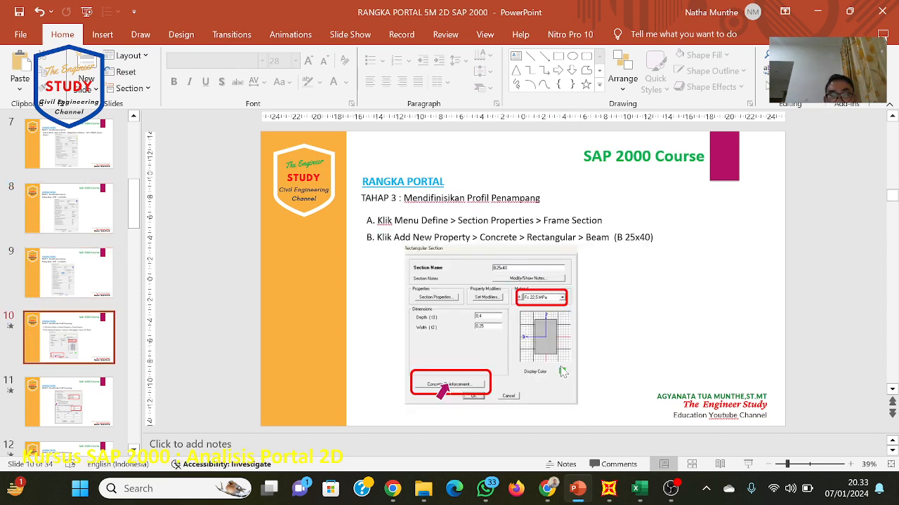
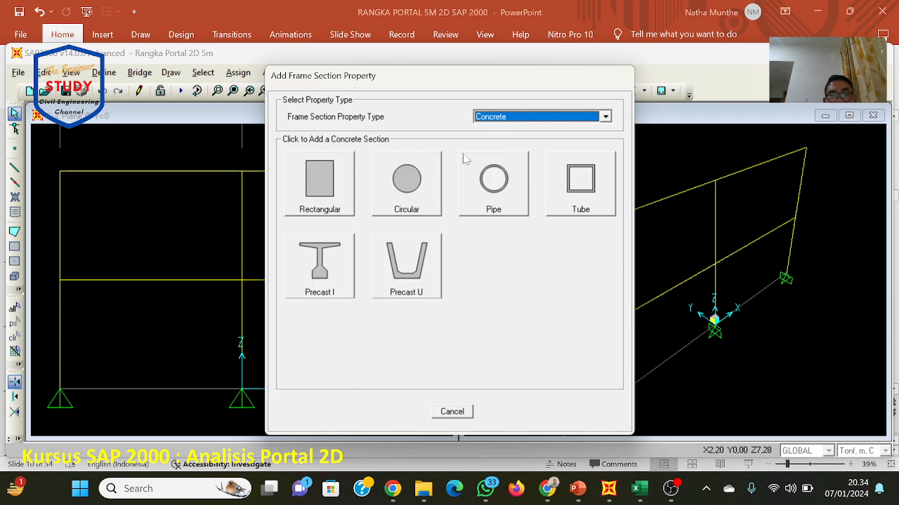
# Step: Add a rectangular concrete frame section named B25x40 and assign it the F'c 22,5 MPa material
pyautogui.click(319, 181)
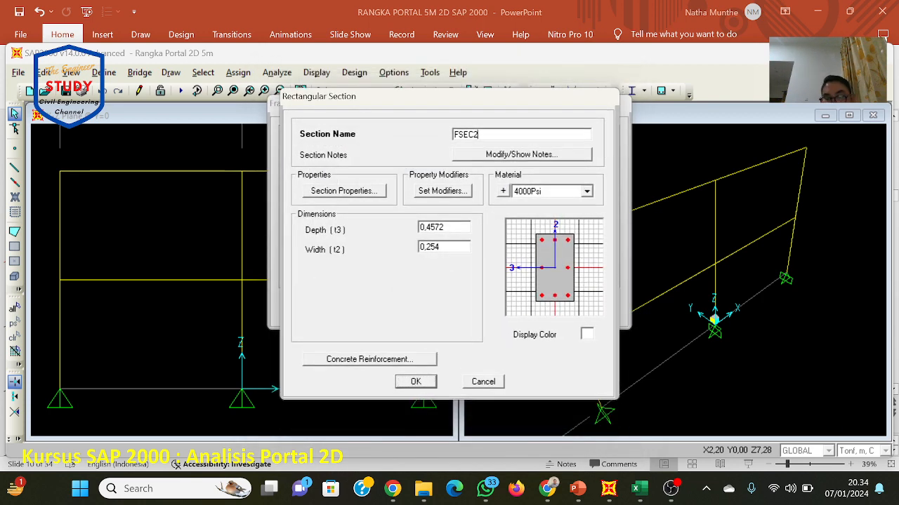
pyautogui.press('BackSpace')
pyautogui.press('BackSpace')
pyautogui.press('BackSpace')
pyautogui.press('BackSpace')
pyautogui.press('BackSpace')
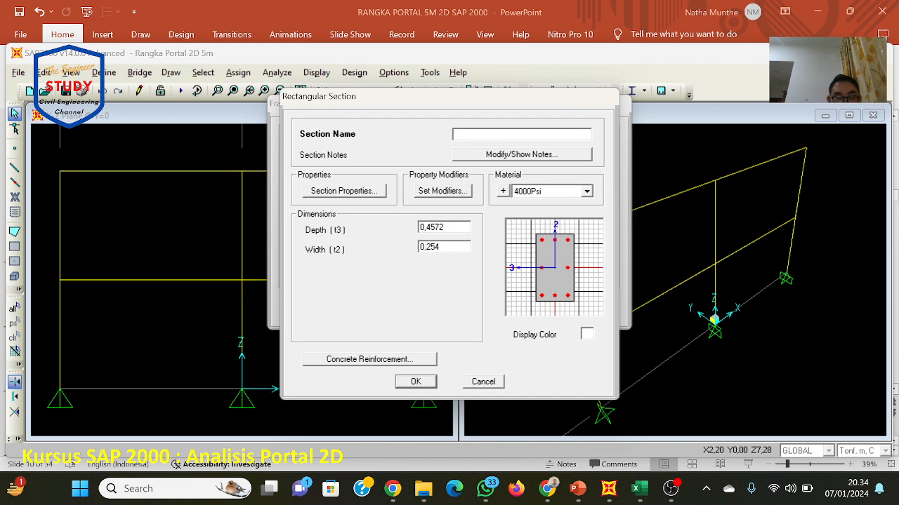
pyautogui.write('B2')
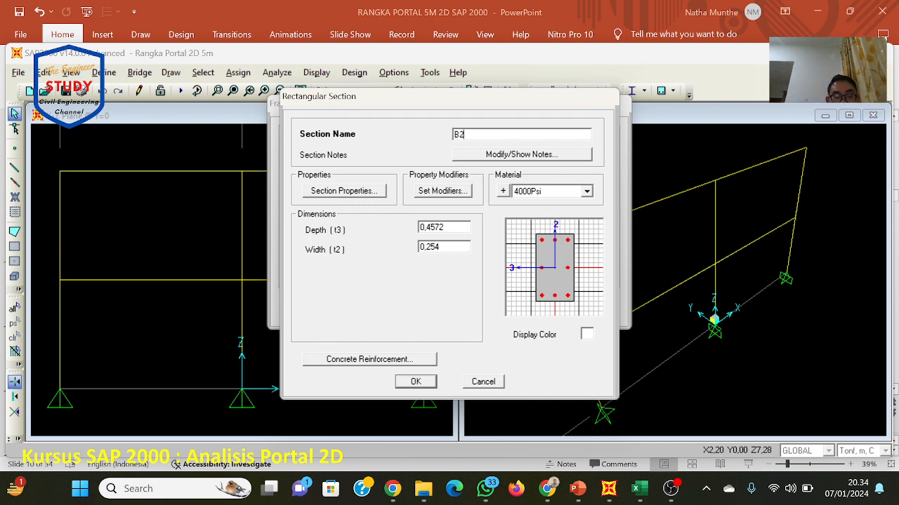
pyautogui.write('5x40')
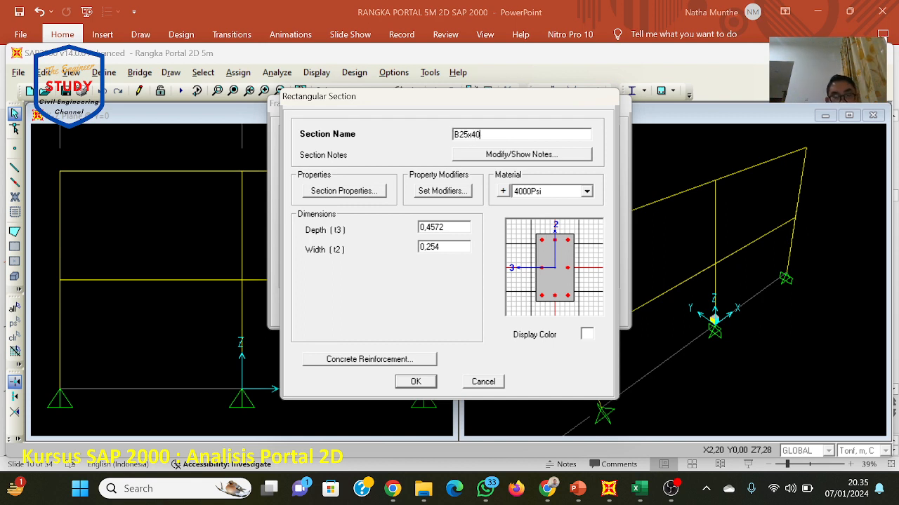
pyautogui.click(561, 192)
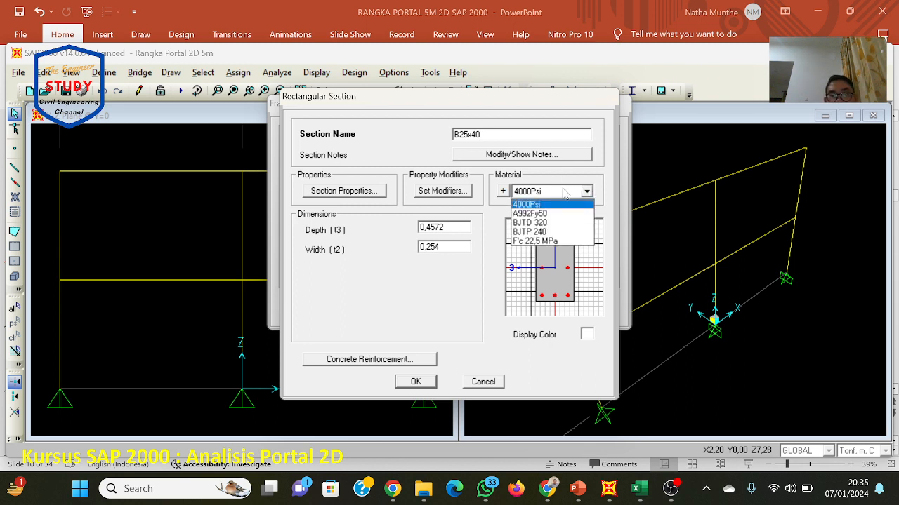
pyautogui.click(554, 241)
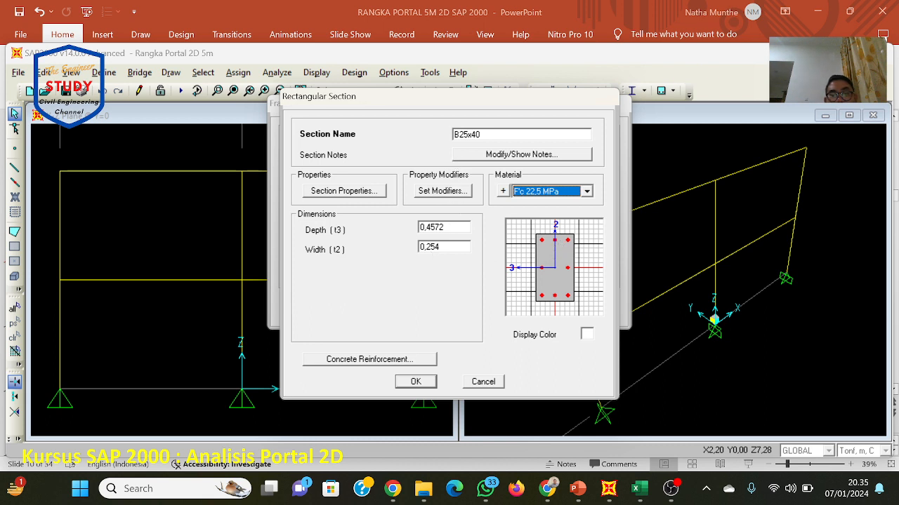
# Step: Set the B25x40 section's width (t2) to 0,25 and depth (t3) to 0,40
pyautogui.doubleClick(444, 247)
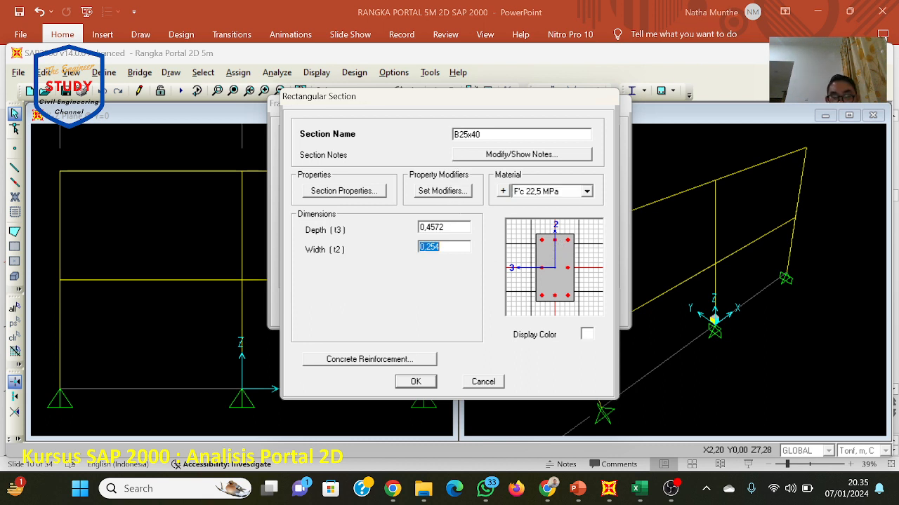
pyautogui.write('0,25')
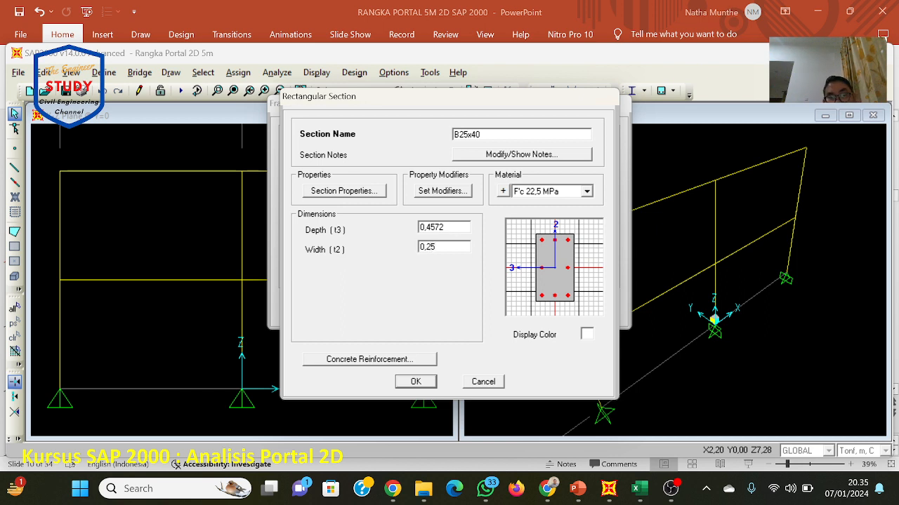
pyautogui.doubleClick(444, 227)
pyautogui.write('0,')
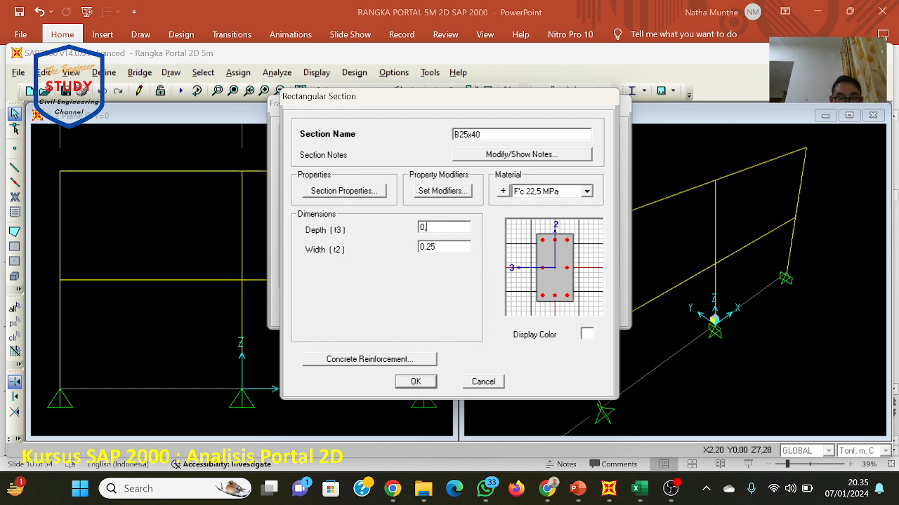
pyautogui.write('40')
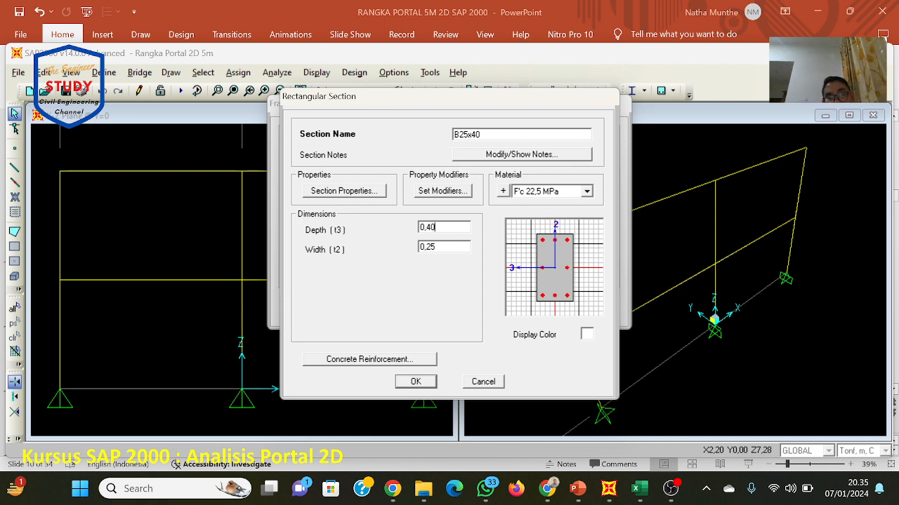
pyautogui.press('Tab')
pyautogui.hotkey('shift', 'Tab')
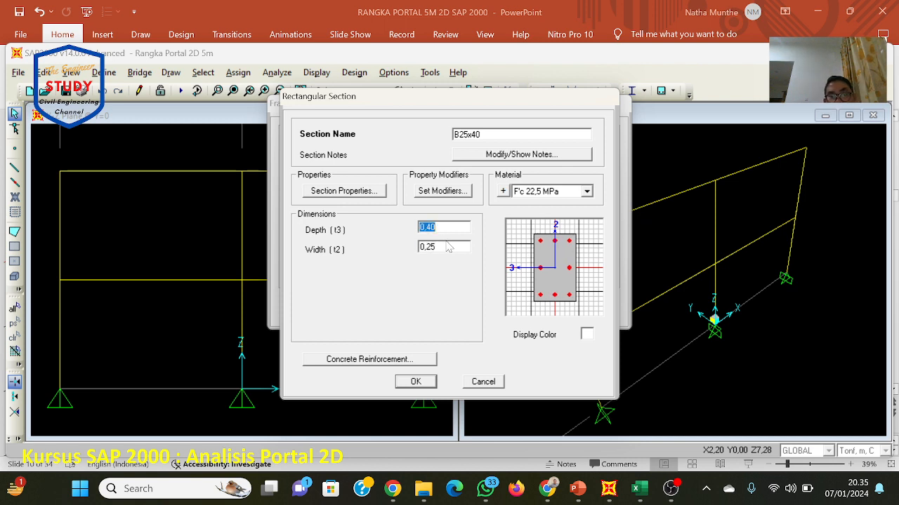
pyautogui.press('Tab')
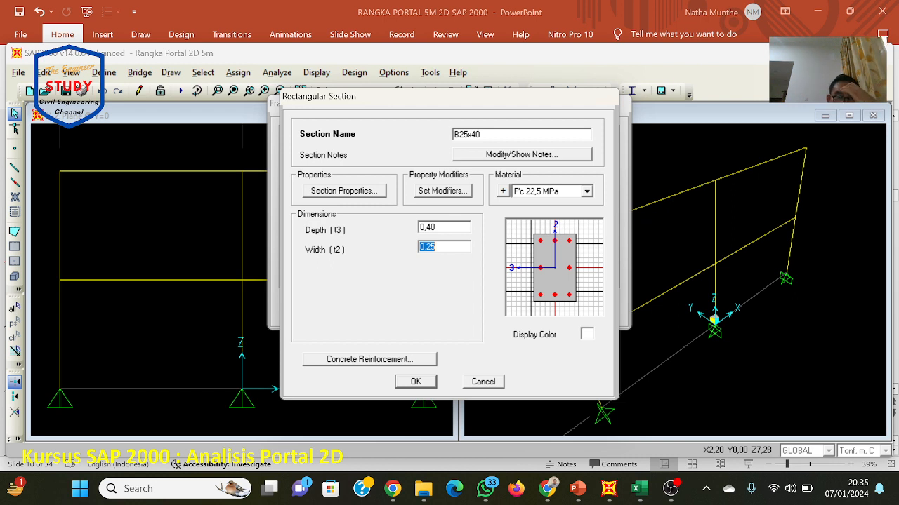
# Step: Open the B25x40 section's concrete reinforcement data, assign BJTP 240 to the confinement bars and set the design type to Beam (M3 Design Only)
pyautogui.click(480, 134)
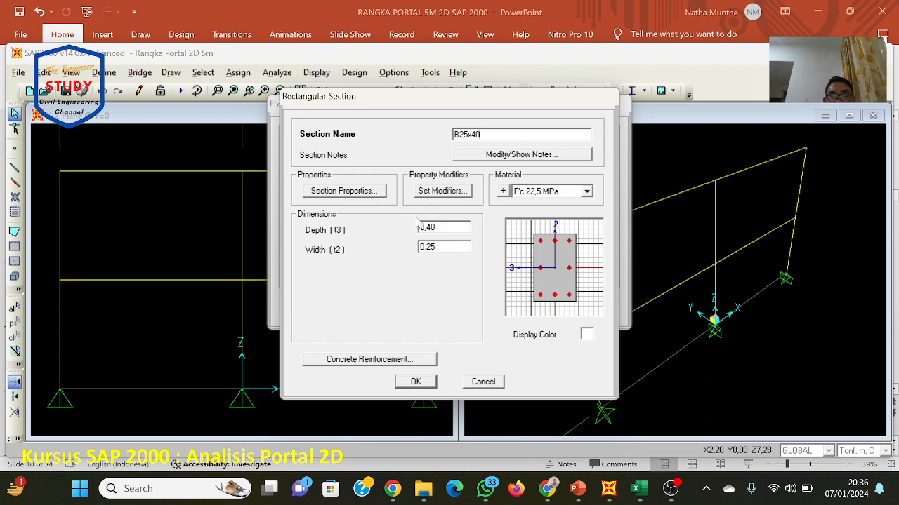
pyautogui.click(376, 363)
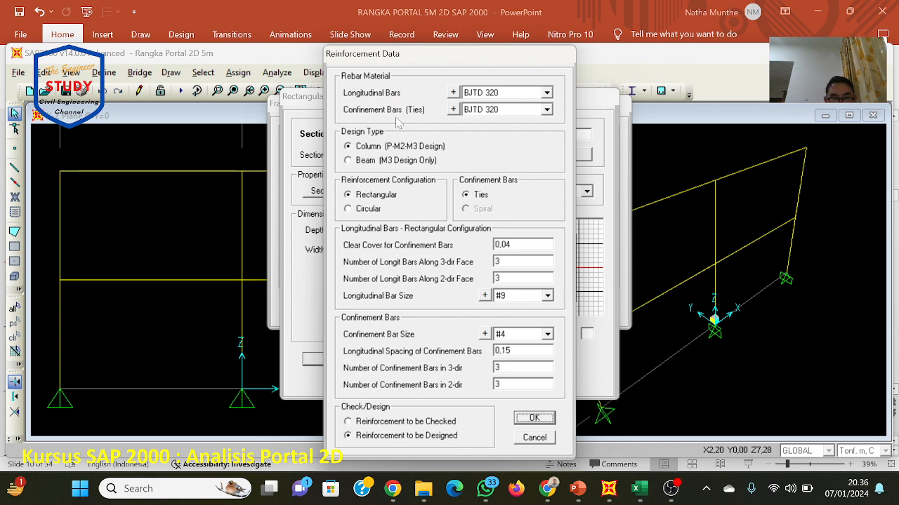
pyautogui.click(547, 109)
pyautogui.click(533, 132)
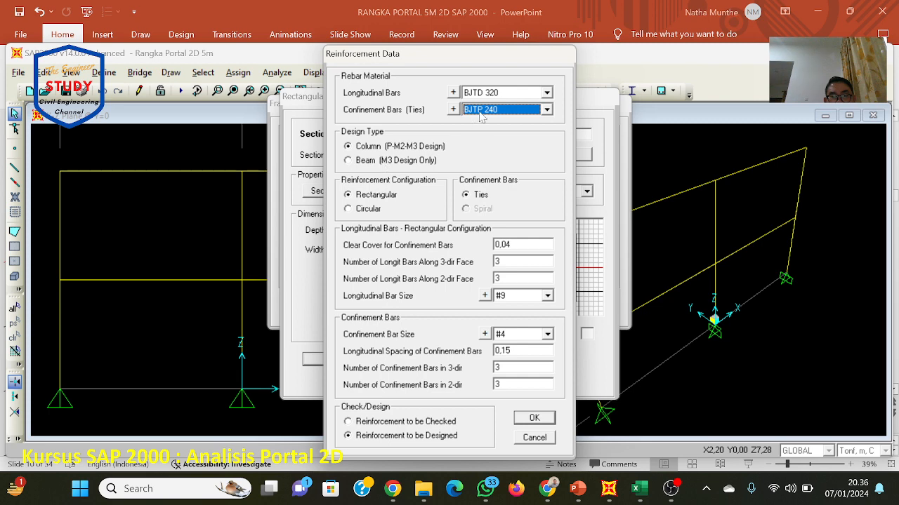
pyautogui.click(361, 161)
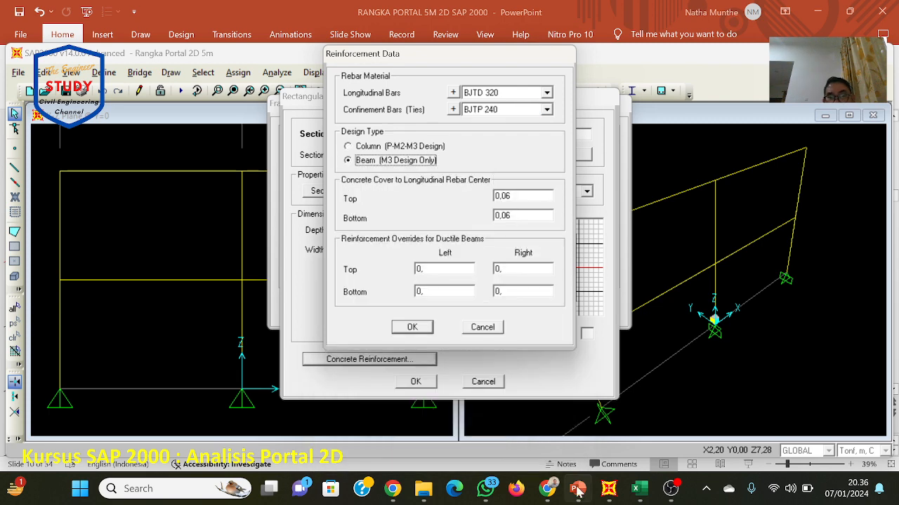
# Step: Switch to PowerPoint to consult the slide on the beam's reinforcement data and return to SAP2000
pyautogui.click(579, 491)
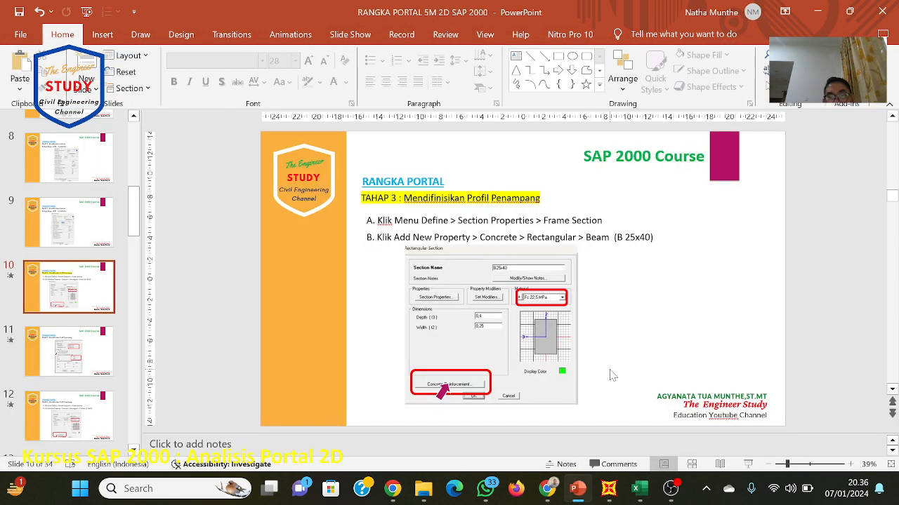
pyautogui.press('pagedown')
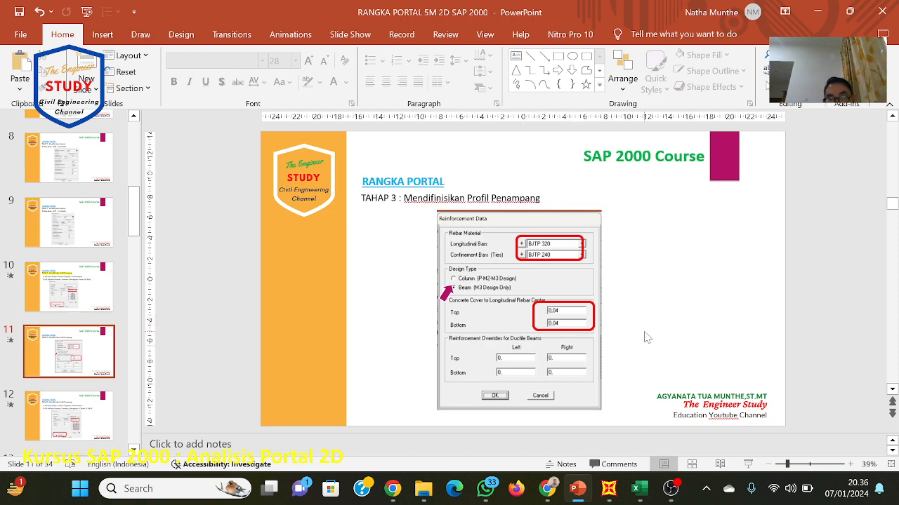
pyautogui.click(609, 488)
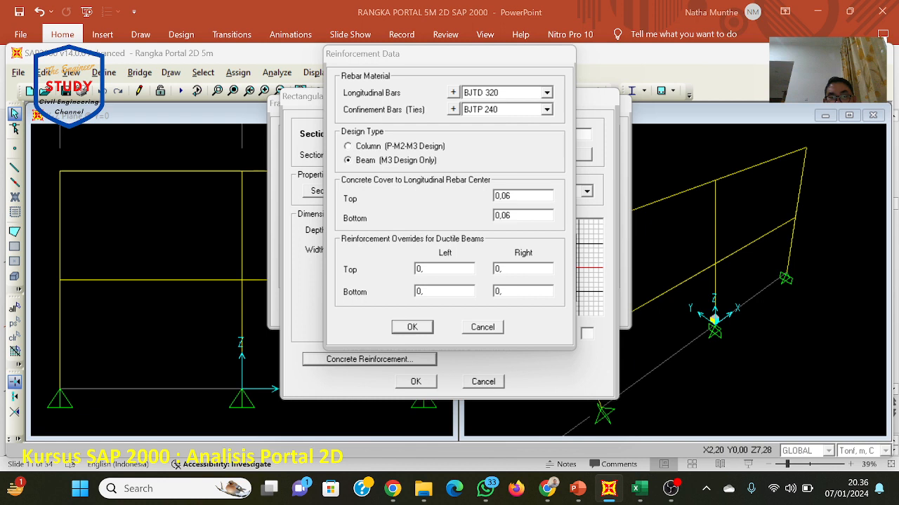
# Step: Set the top and bottom concrete cover to longitudinal rebar center to 0,04 and accept the B25x40 section
pyautogui.doubleClick(510, 196)
pyautogui.click(511, 196)
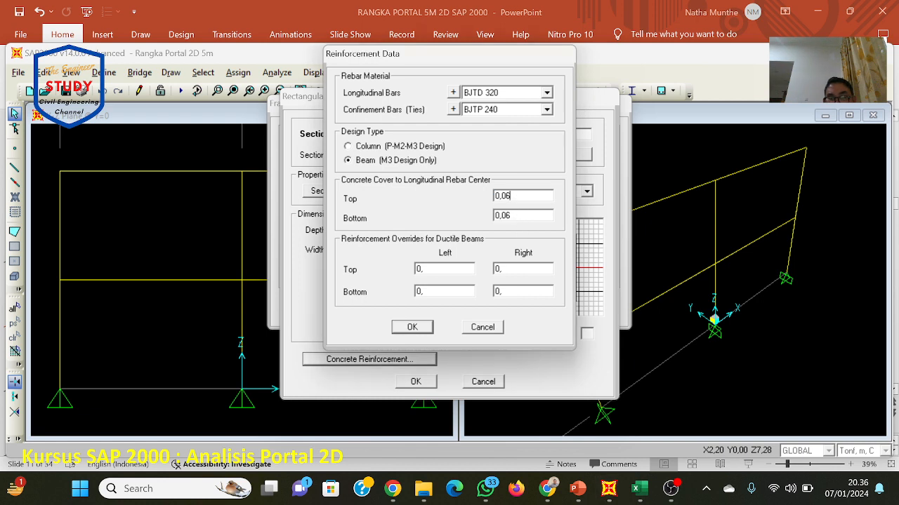
pyautogui.press('BackSpace')
pyautogui.write('4')
pyautogui.press('Tab')
pyautogui.click(510, 215)
pyautogui.press('BackSpace')
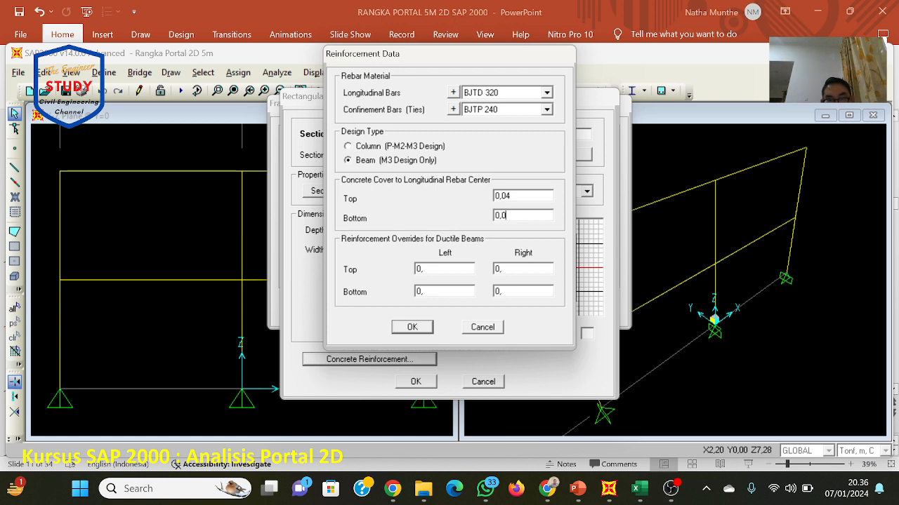
pyautogui.write('4')
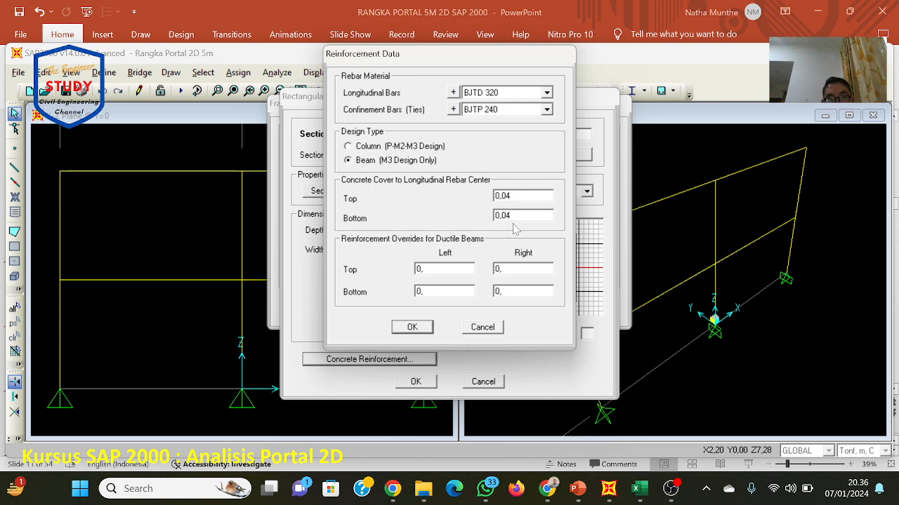
pyautogui.hotkey('shift', 'Tab')
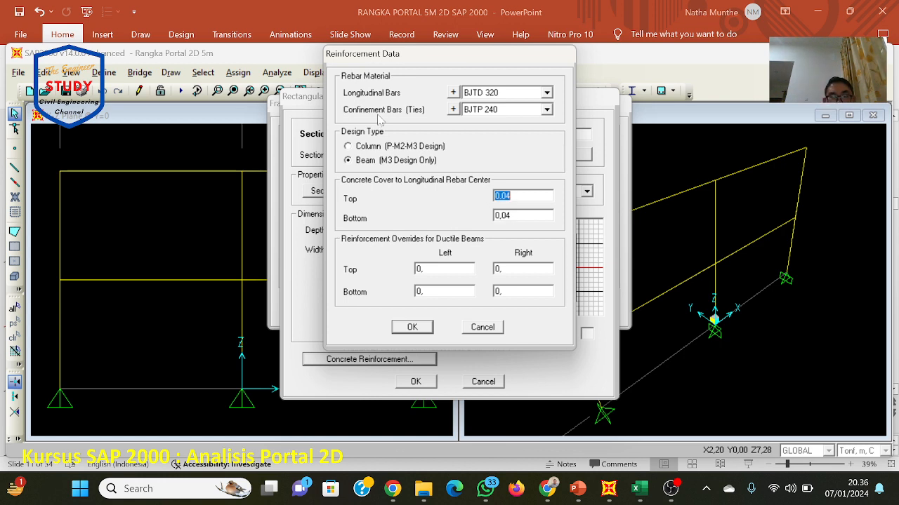
pyautogui.click(398, 329)
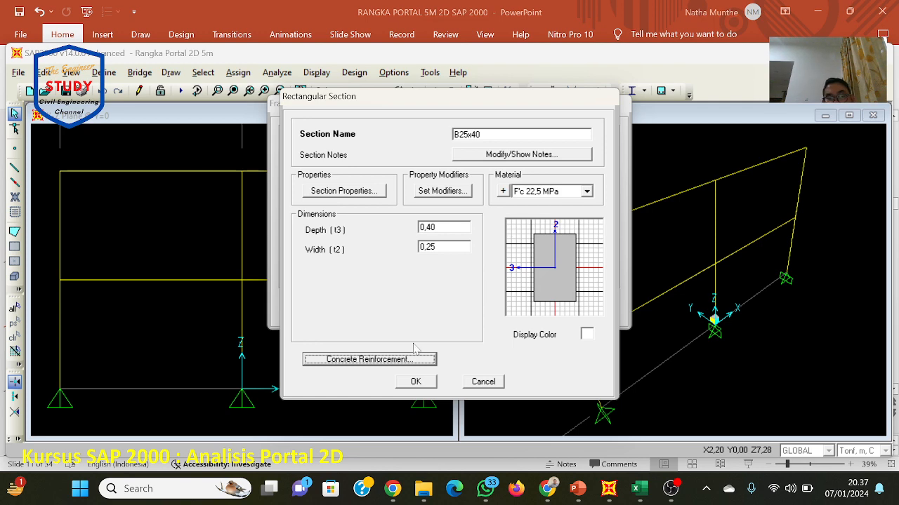
pyautogui.click(413, 382)
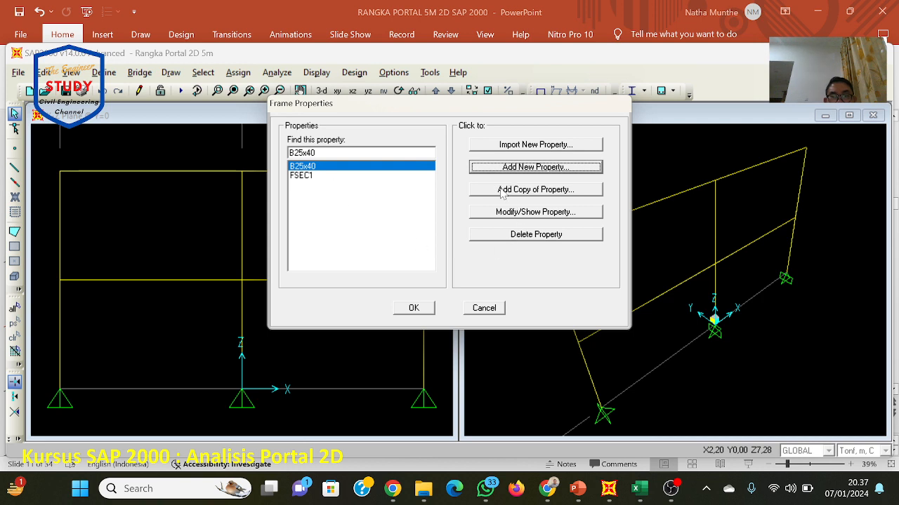
# Step: Add a rectangular concrete frame section named K30x30 and assign it the F'c 22,5 MPa material
pyautogui.click(529, 168)
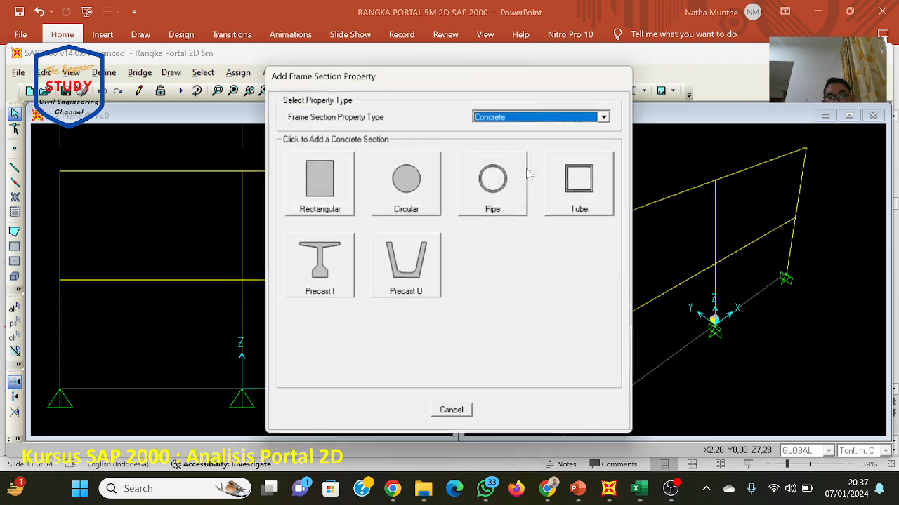
pyautogui.click(330, 188)
pyautogui.click(478, 134)
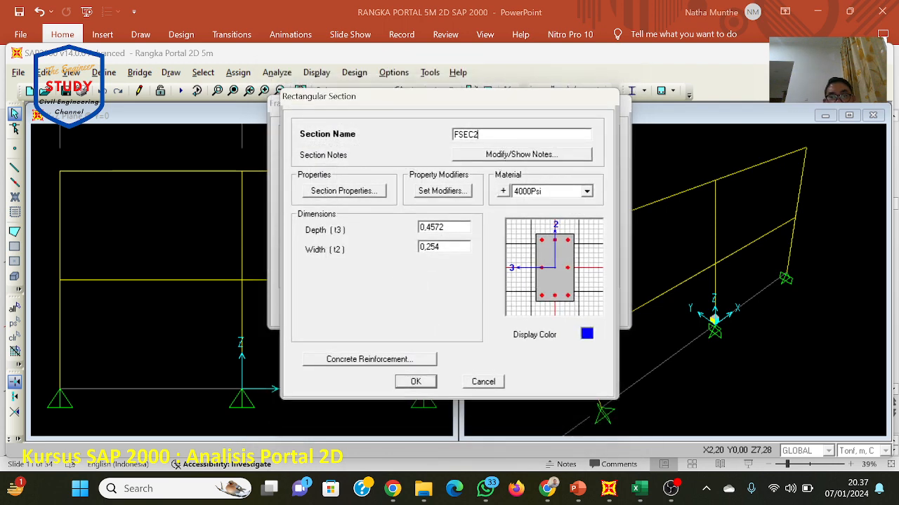
pyautogui.press('BackSpace')
pyautogui.press('BackSpace')
pyautogui.press('BackSpace')
pyautogui.press('BackSpace')
pyautogui.press('BackSpace')
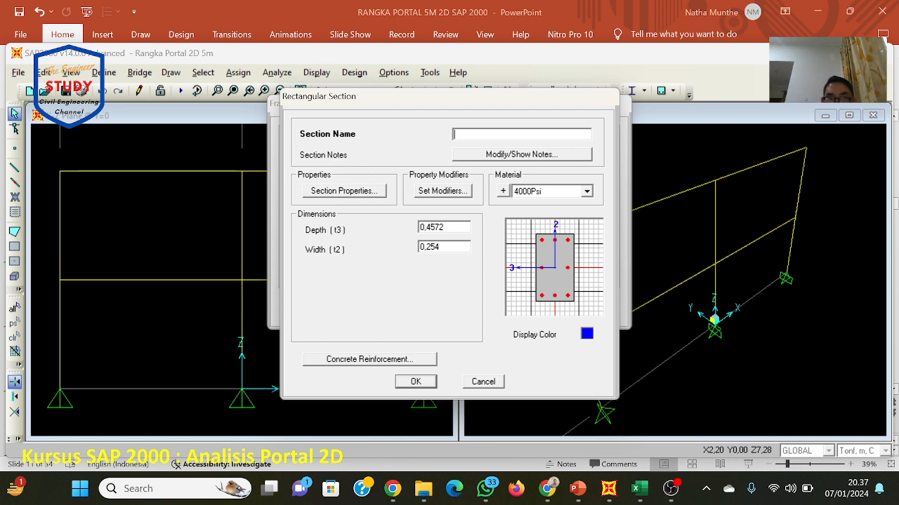
pyautogui.write('K')
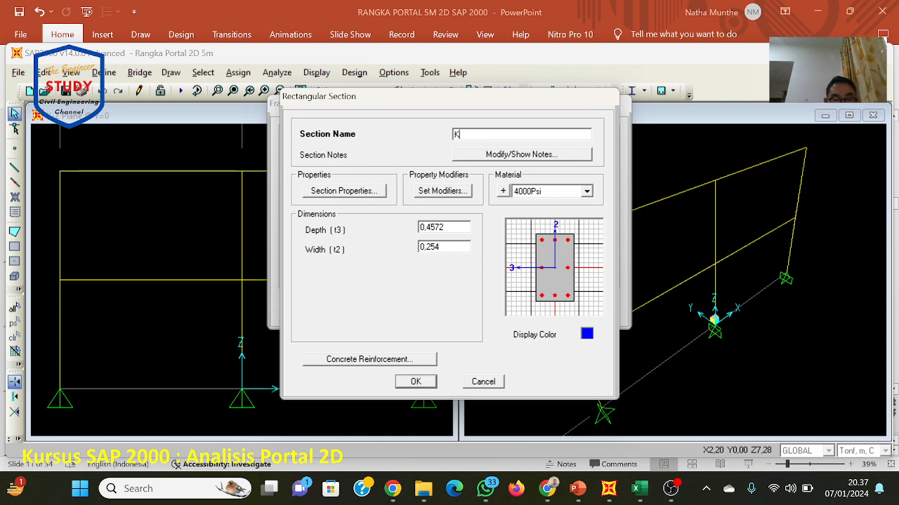
pyautogui.write('30x')
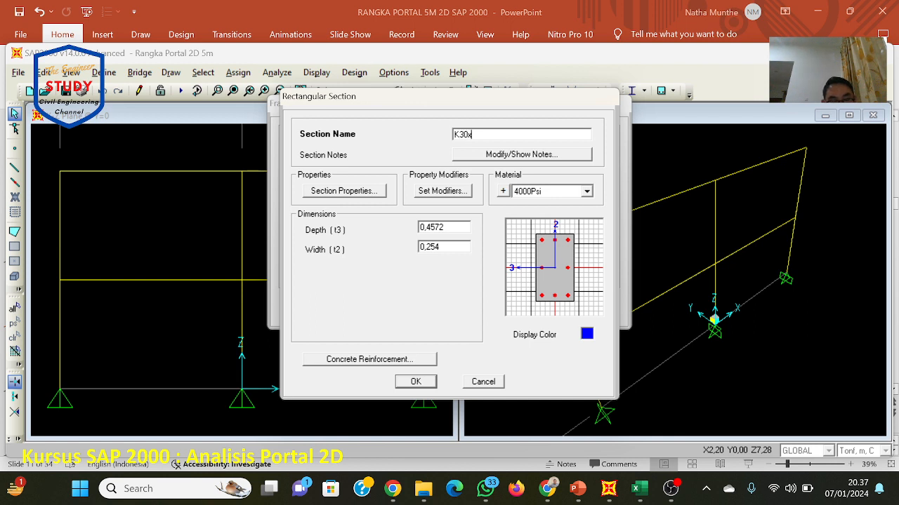
pyautogui.write('30')
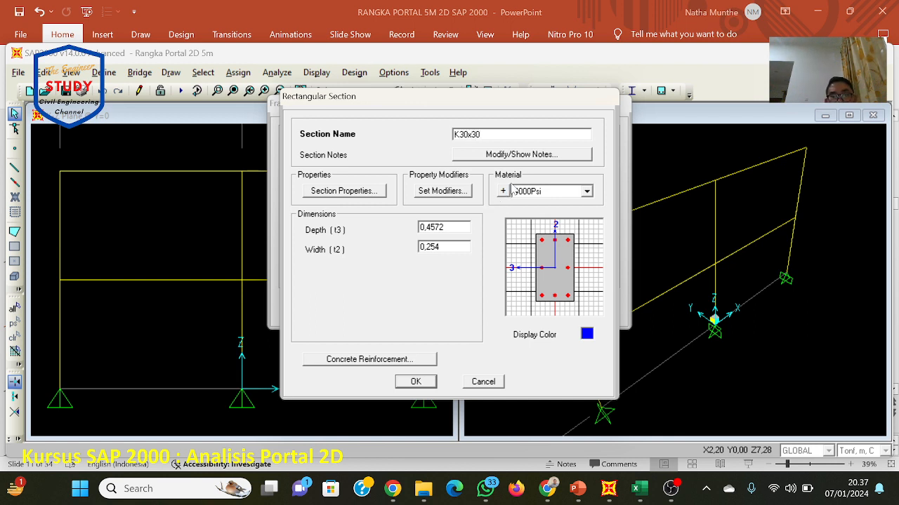
pyautogui.click(586, 191)
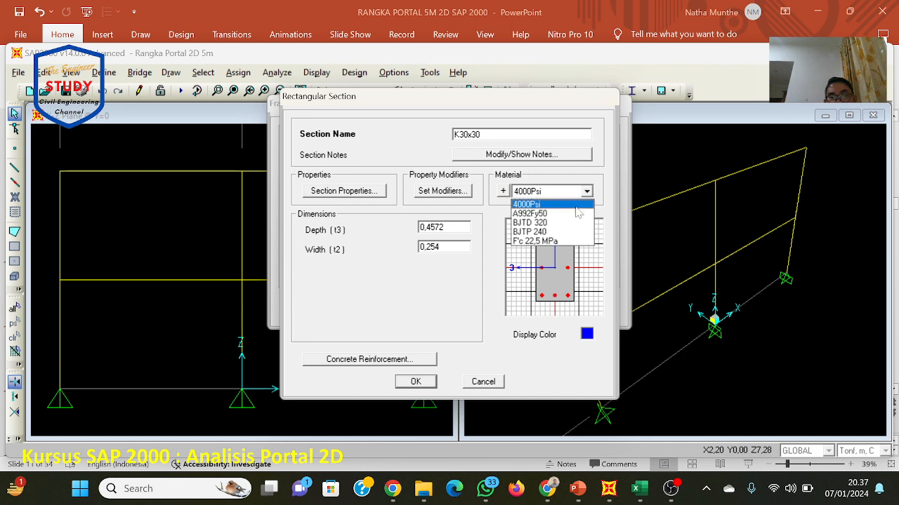
pyautogui.click(563, 242)
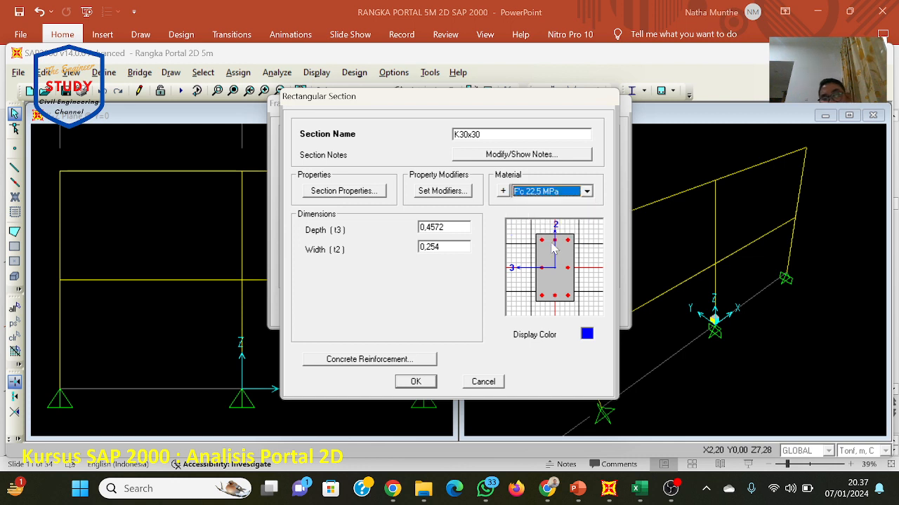
# Step: Set the K30x30 section's depth (t3) and width (t2) both to 0,30
pyautogui.press('Tab')
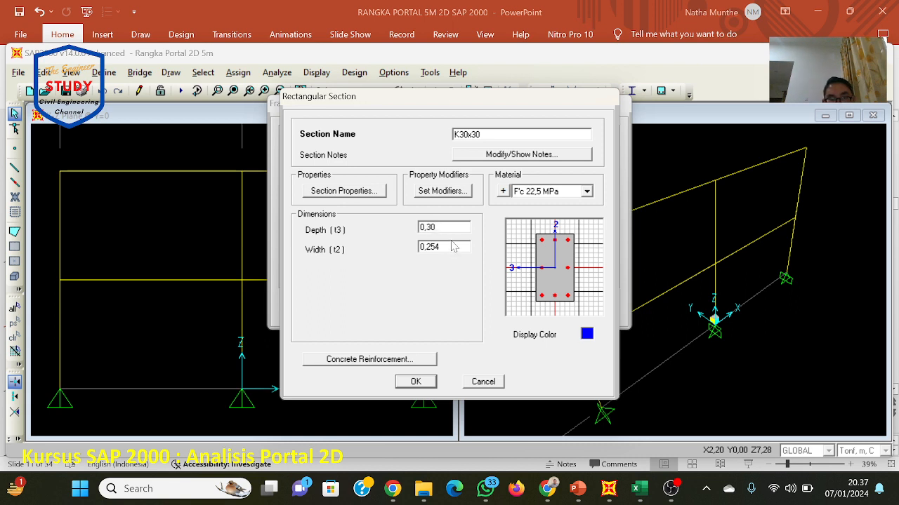
pyautogui.press('Tab')
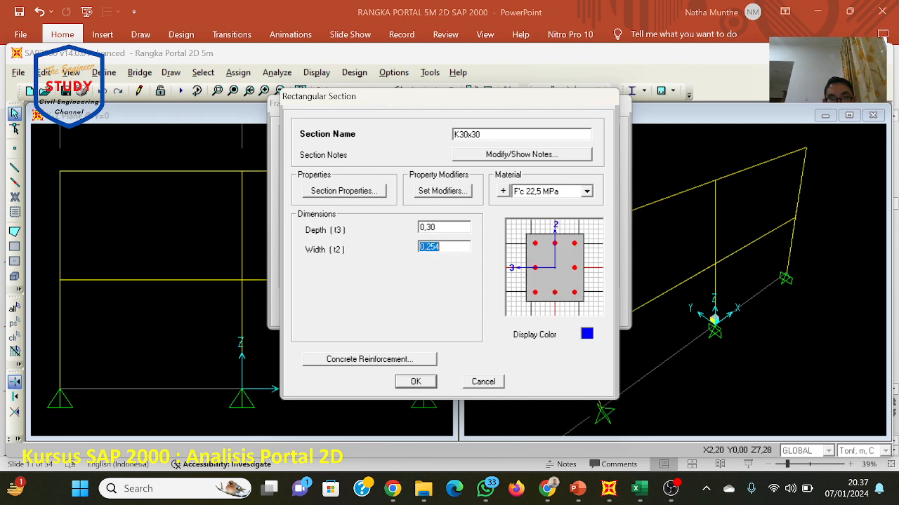
pyautogui.press('BackSpace')
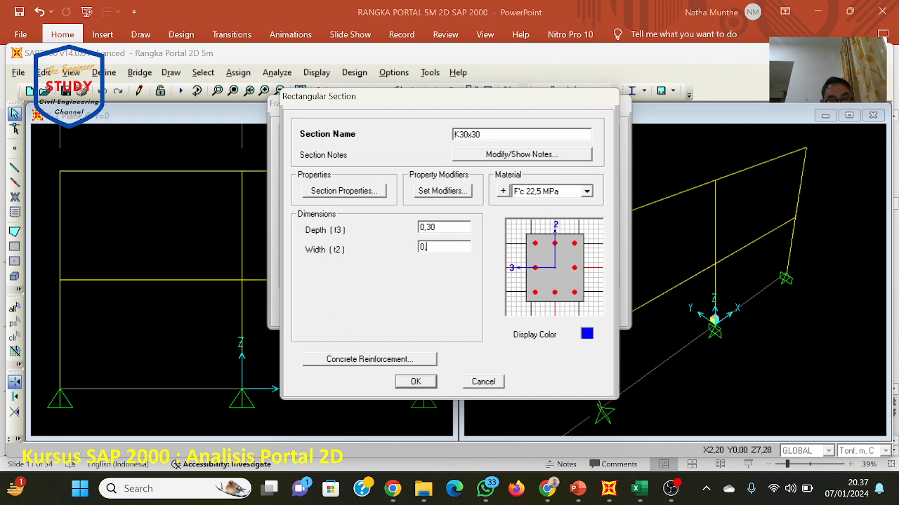
pyautogui.write('30')
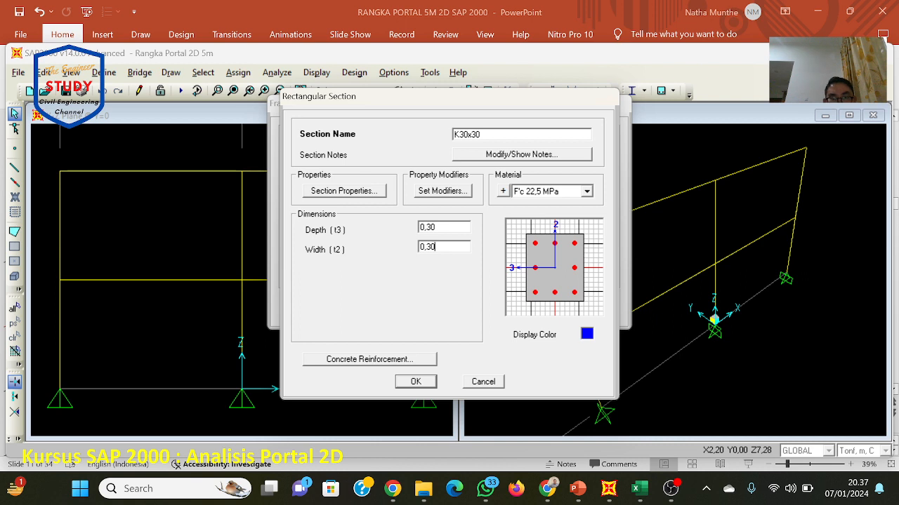
pyautogui.hotkey('shift', 'Tab')
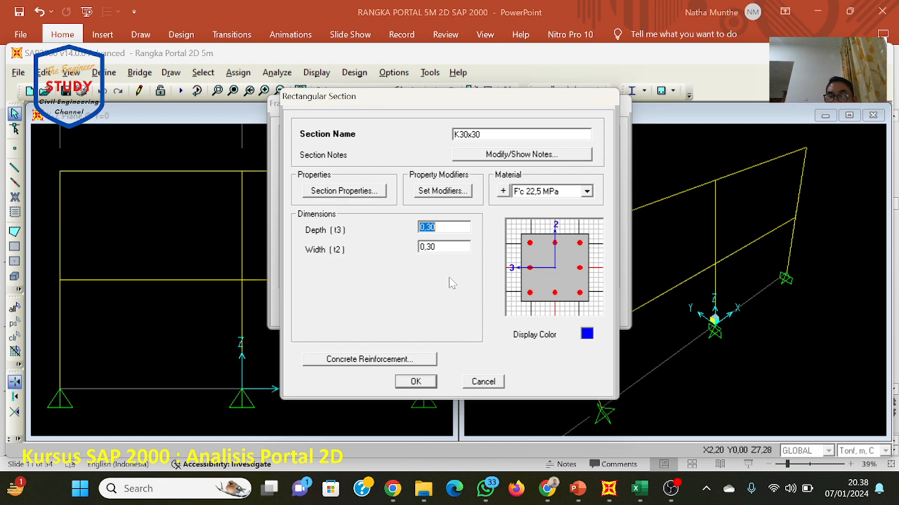
pyautogui.press('Tab')
pyautogui.hotkey('shift', 'Tab')
pyautogui.press('Tab')
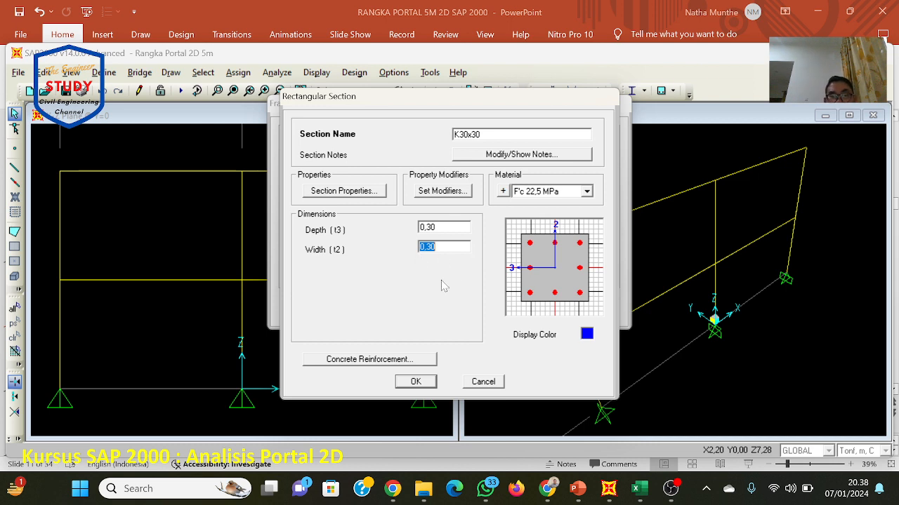
# Step: Open the K30x30 section's concrete reinforcement data and assign BJTP 240 to the confinement bars
pyautogui.click(391, 360)
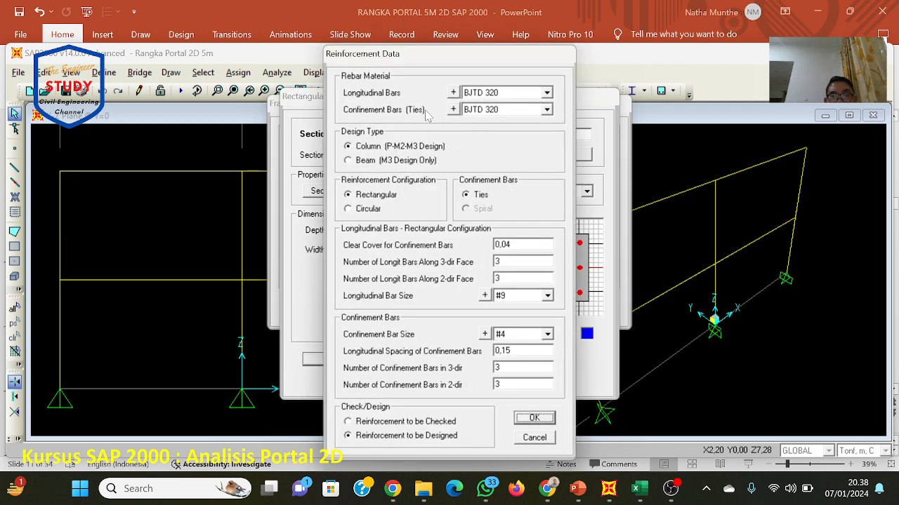
pyautogui.click(545, 110)
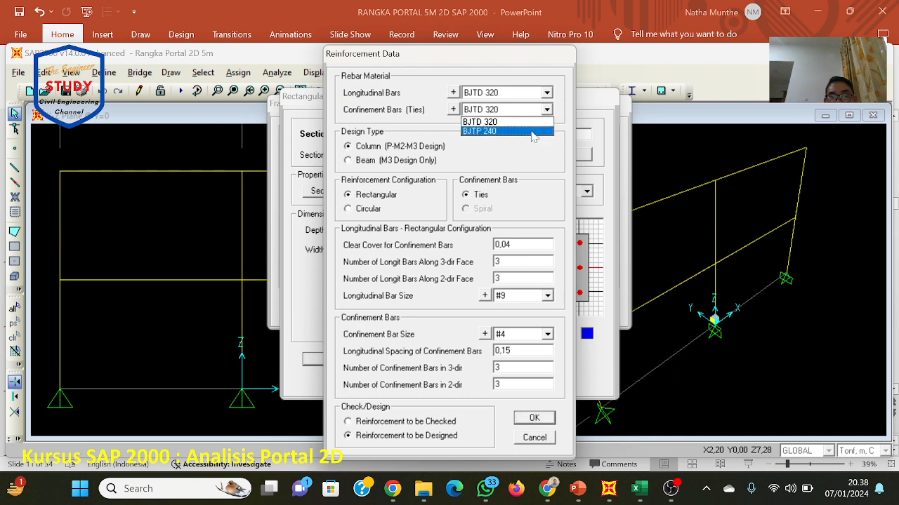
pyautogui.click(535, 132)
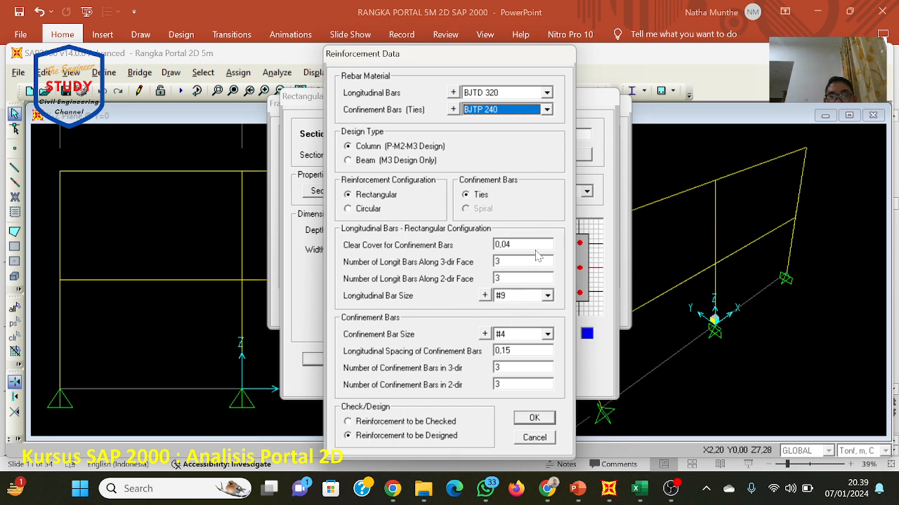
# Step: Look through the longitudinal bar sizes available for the K30x30 column, moving the reinforcement data dialog aside
pyautogui.click(548, 297)
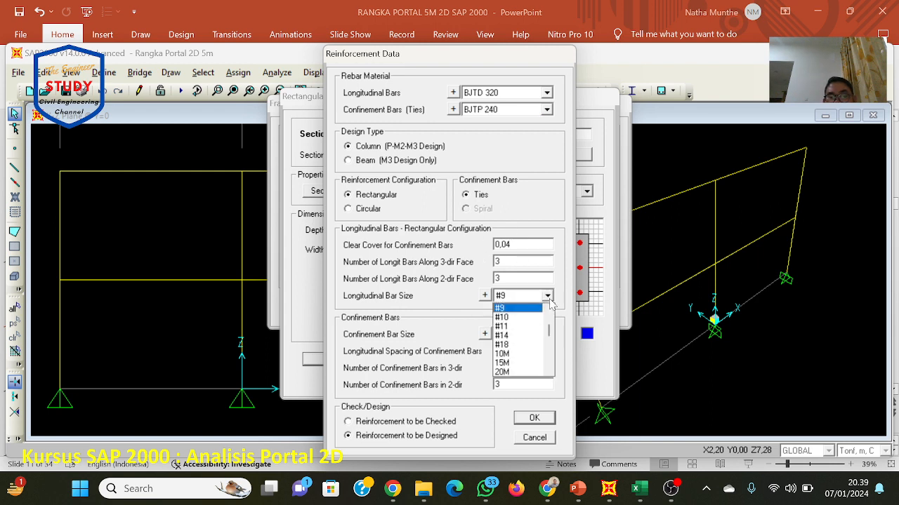
pyautogui.click(537, 276)
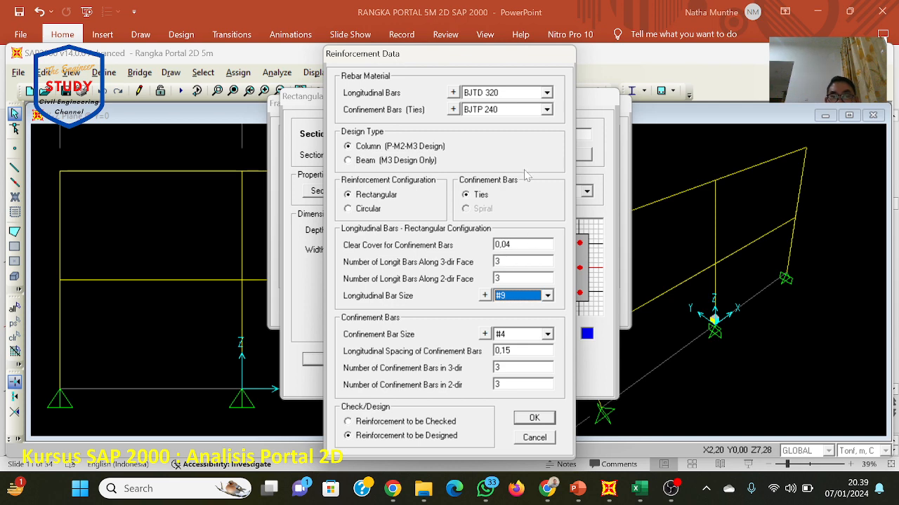
pyautogui.moveTo(491, 60); pyautogui.dragTo(357, 19)
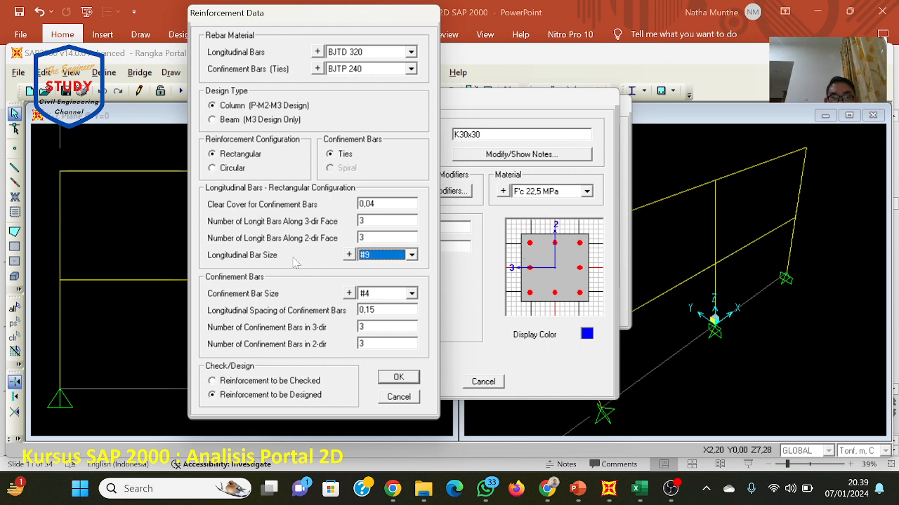
pyautogui.click(410, 256)
pyautogui.scroll(-4, 390, 334)
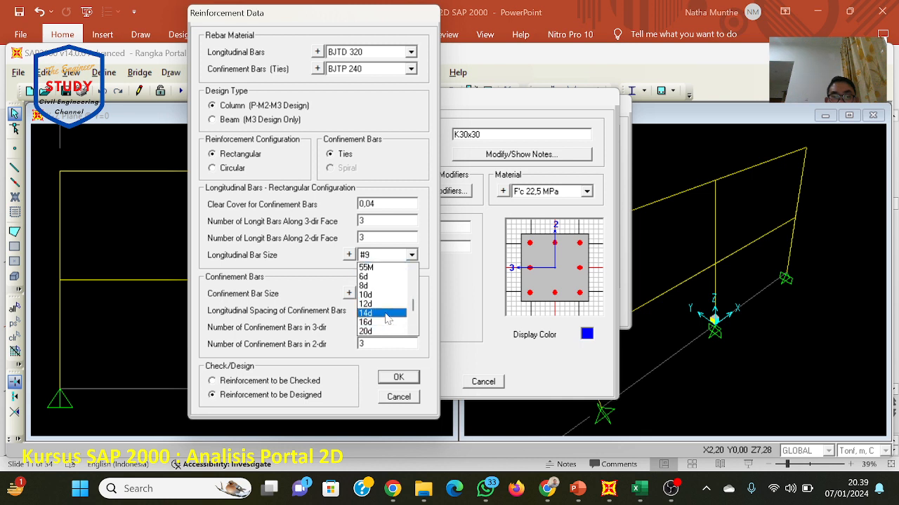
pyautogui.scroll(-2, 382, 318)
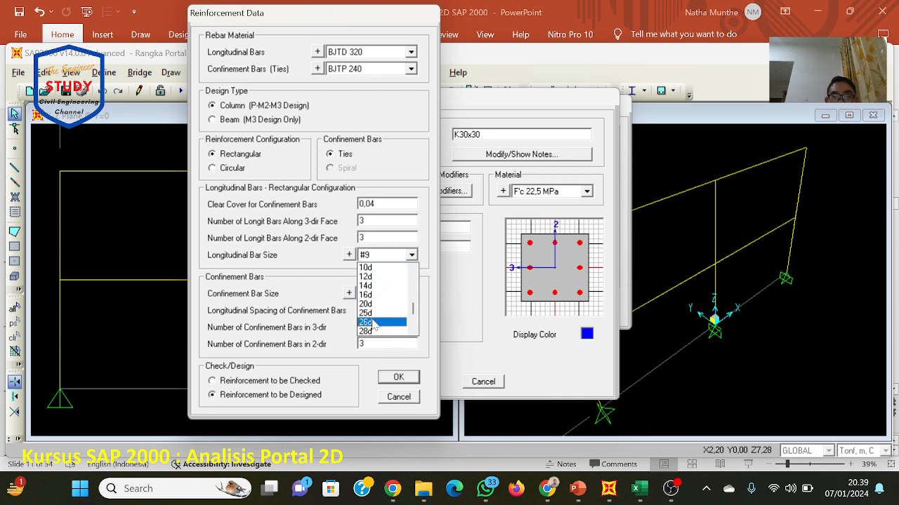
pyautogui.click(379, 174)
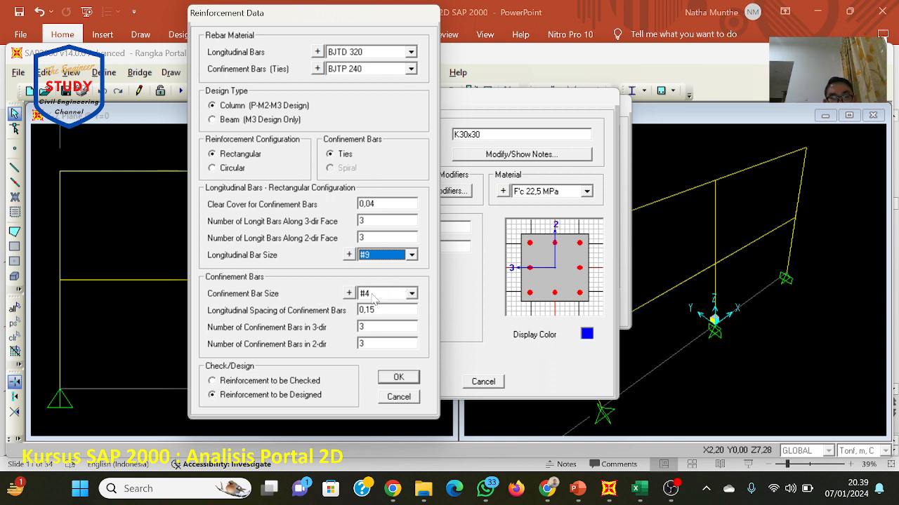
# Step: Examine the available confinement bar sizes and the clear cover setting in the K30x30 reinforcement data
pyautogui.click(411, 294)
pyautogui.scroll(-5, 379, 344)
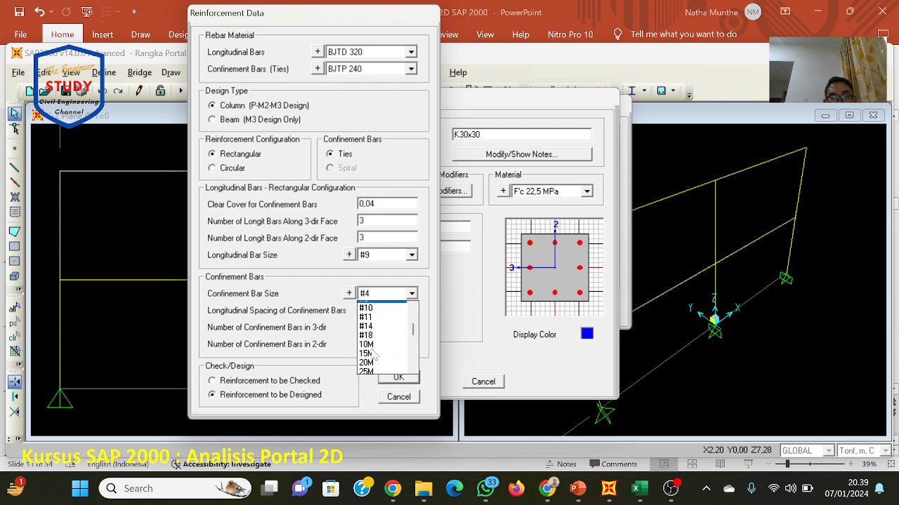
pyautogui.scroll(-4, 376, 344)
pyautogui.click(319, 281)
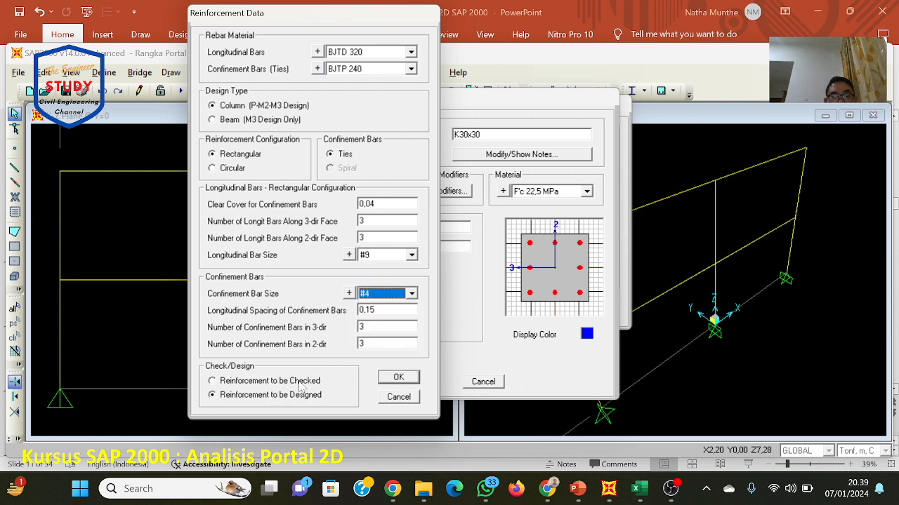
pyautogui.click(372, 203)
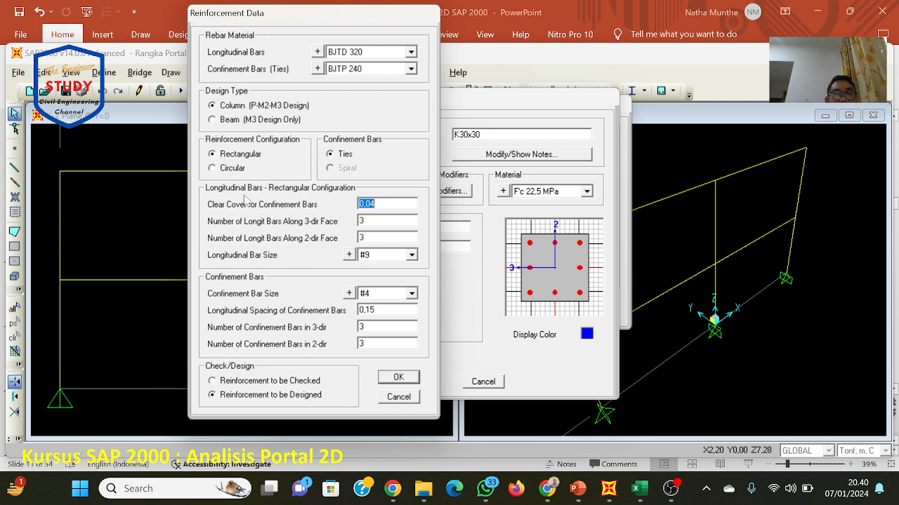
pyautogui.click(871, 330)
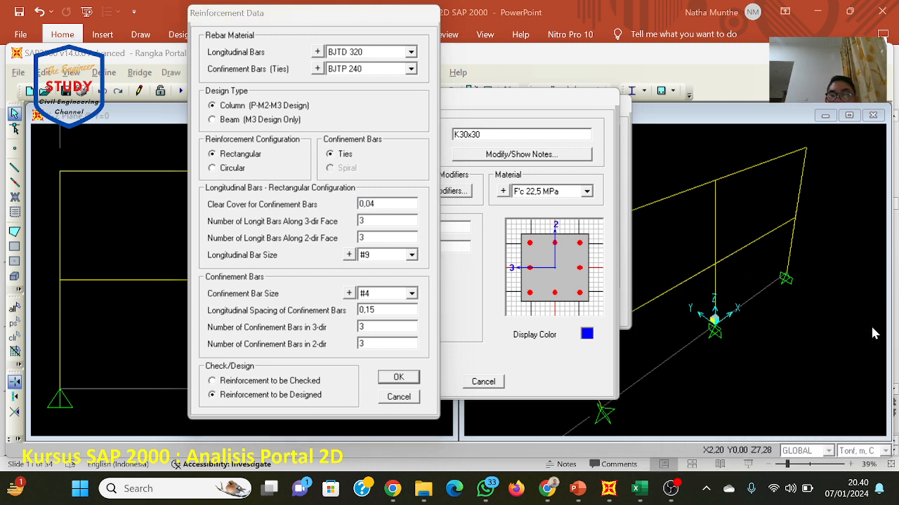
pyautogui.click(256, 200)
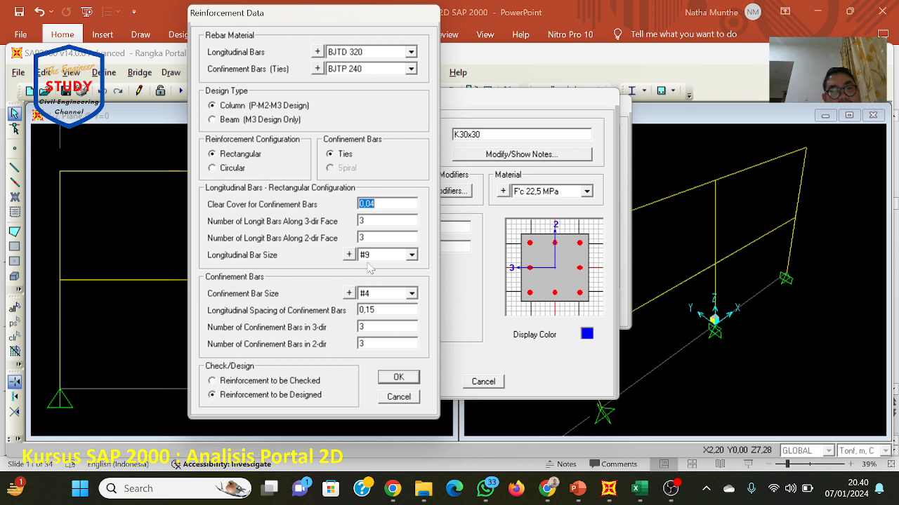
# Step: Review the longitudinal bar size options across the #, M, d and N designations, leaving the list without choosing another size
pyautogui.click(411, 256)
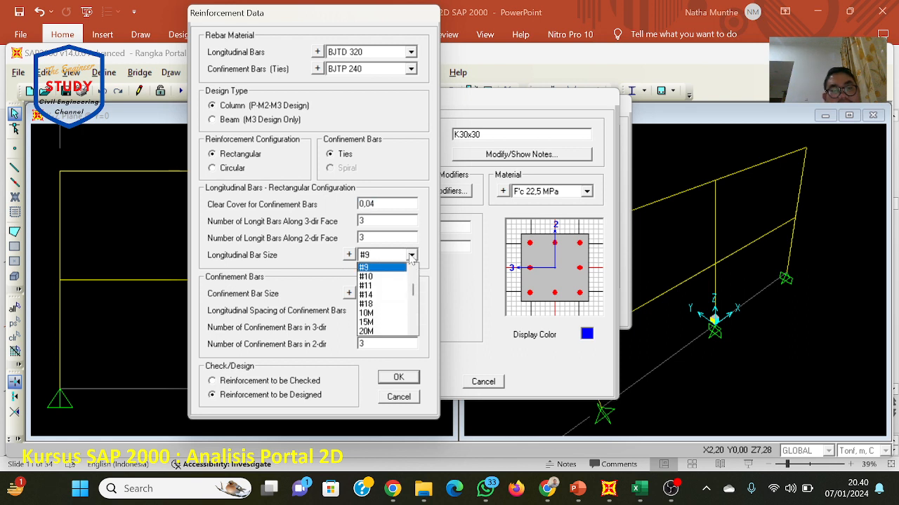
pyautogui.scroll(-2, 397, 302)
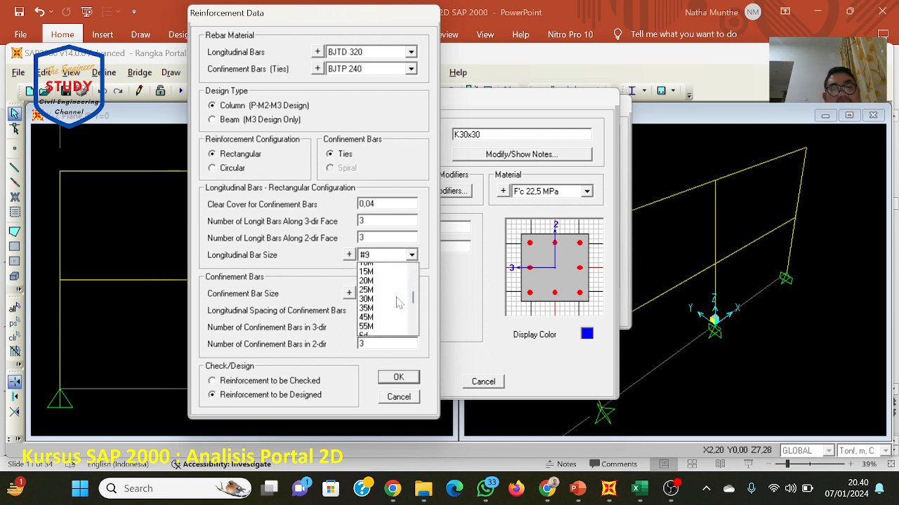
pyautogui.scroll(3, 393, 294)
pyautogui.scroll(1, 379, 284)
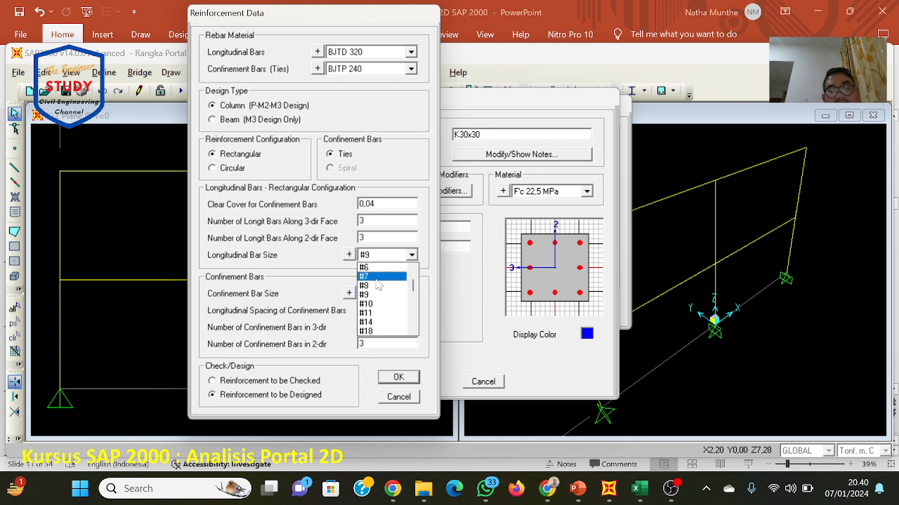
pyautogui.scroll(-3, 379, 284)
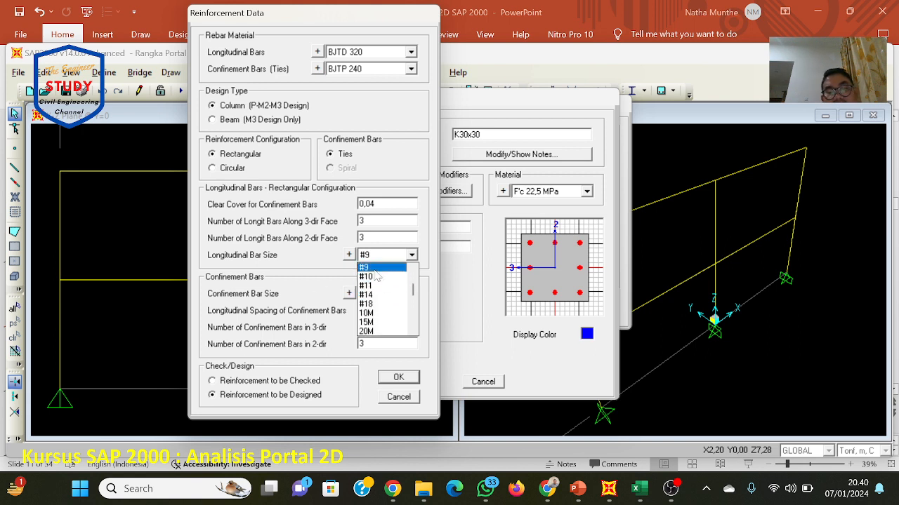
pyautogui.scroll(-2, 377, 284)
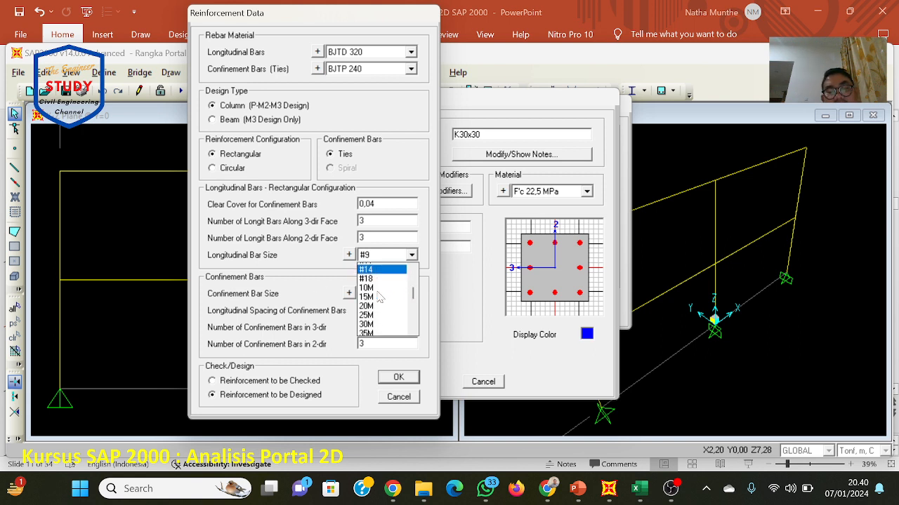
pyautogui.scroll(-3, 380, 295)
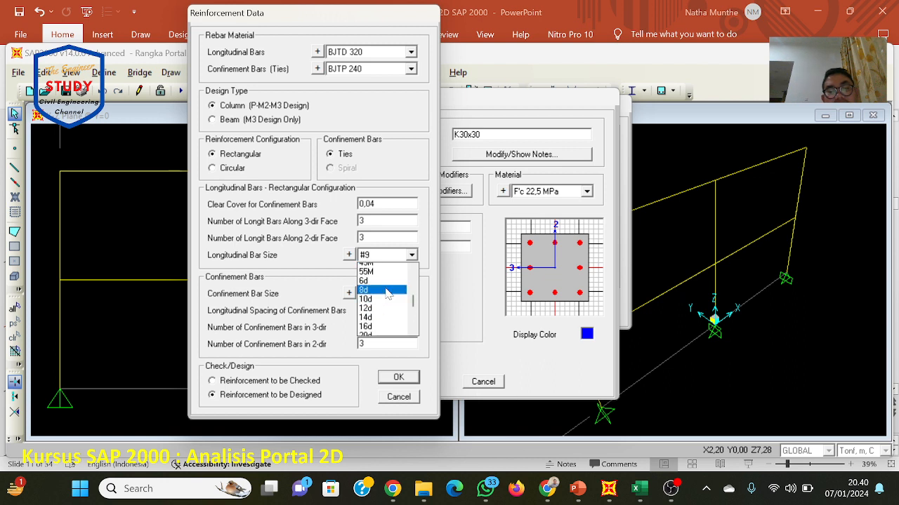
pyautogui.scroll(3, 387, 295)
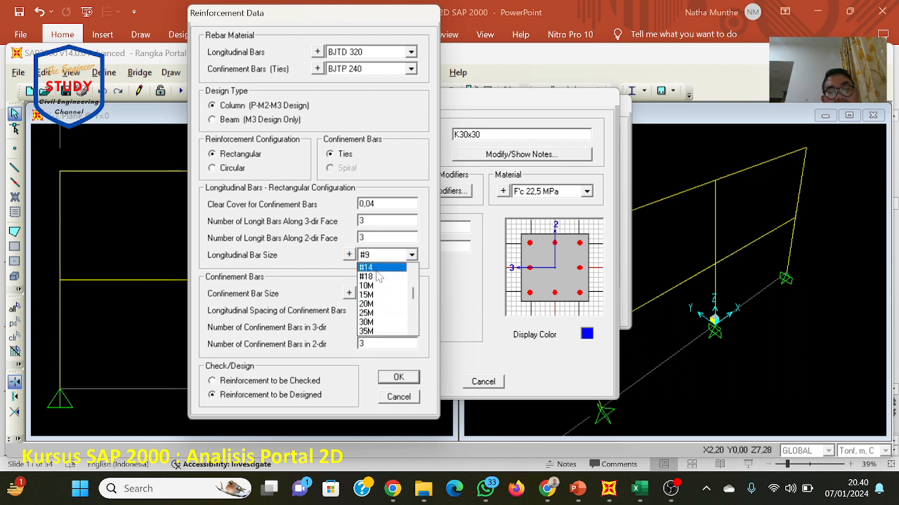
pyautogui.scroll(-3, 373, 296)
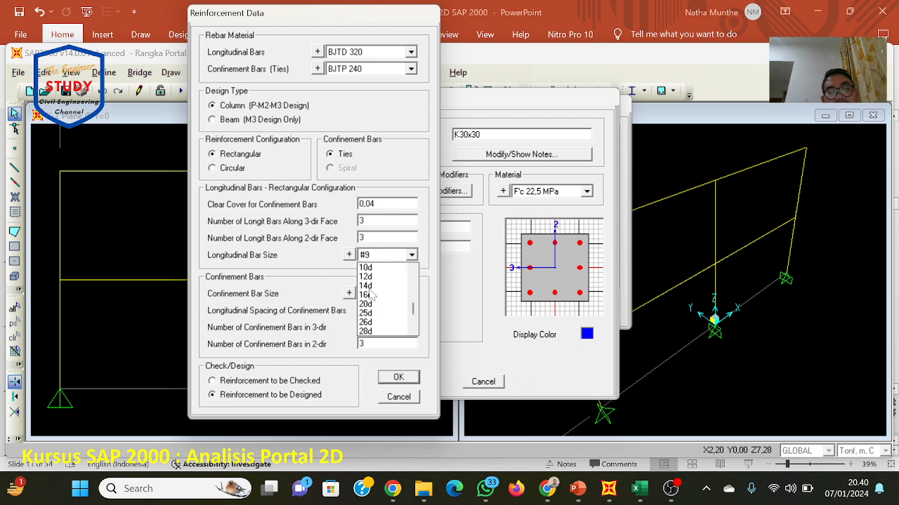
pyautogui.scroll(-3, 377, 309)
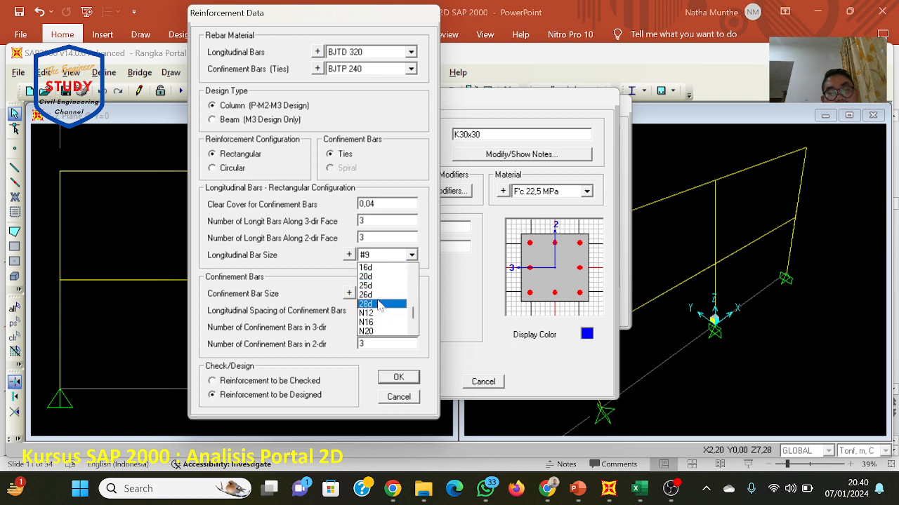
pyautogui.scroll(1, 379, 305)
pyautogui.scroll(5, 379, 304)
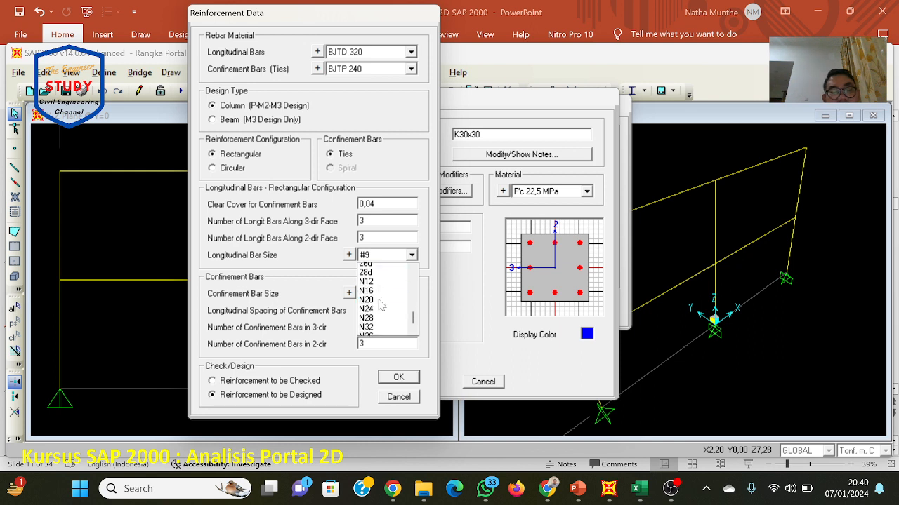
pyautogui.click(437, 285)
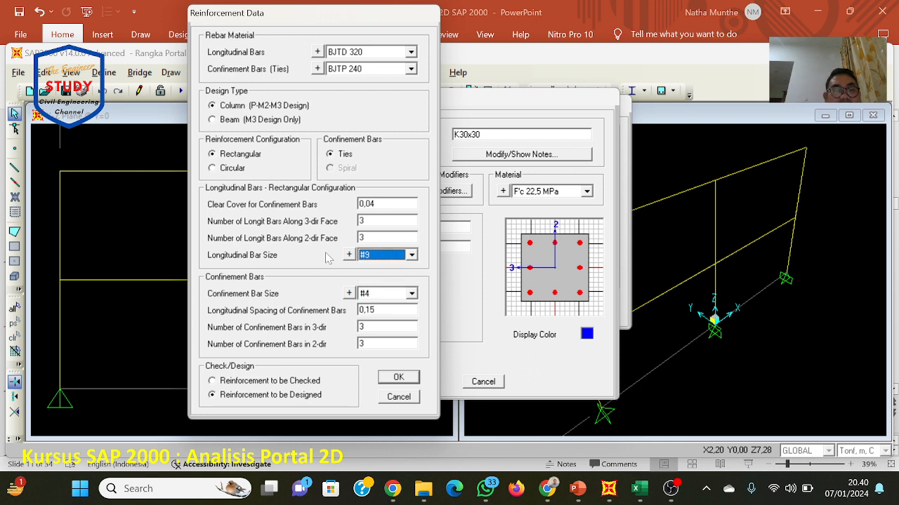
# Step: Review the confinement bar size options for the column ties without choosing another size
pyautogui.click(412, 295)
pyautogui.click(415, 295)
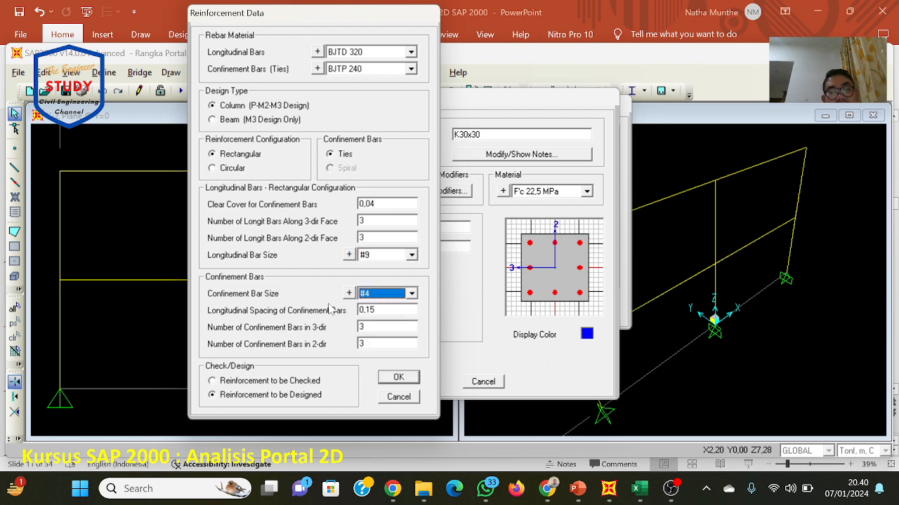
pyautogui.click(412, 294)
pyautogui.scroll(-6, 403, 339)
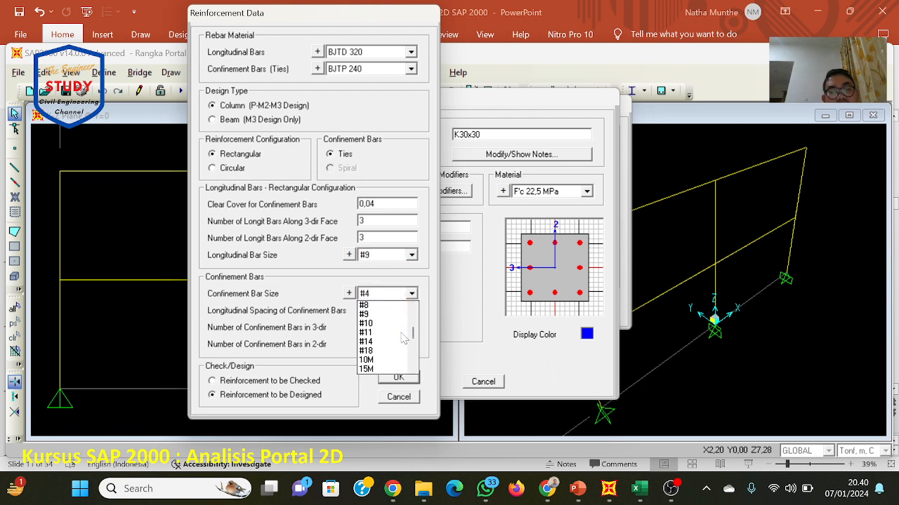
pyautogui.scroll(3, 400, 337)
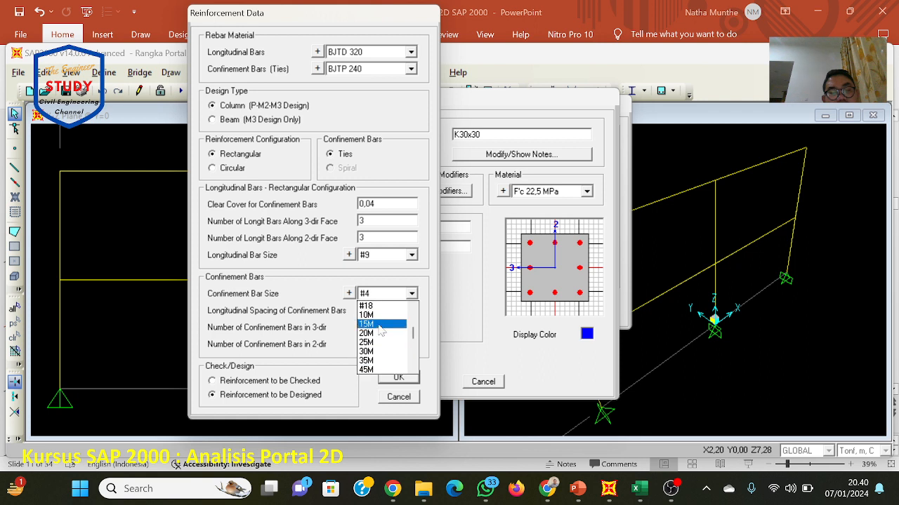
pyautogui.click(306, 273)
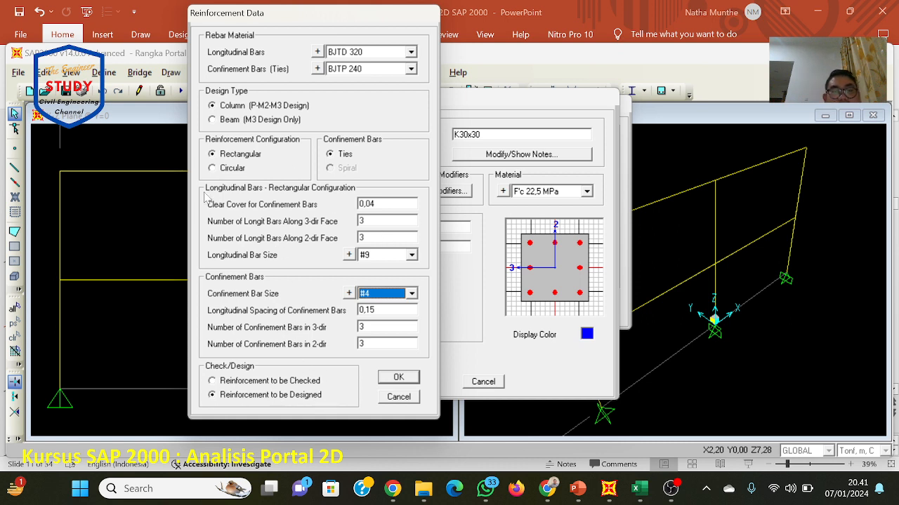
# Step: Accept the K30x30 reinforcement data and section definition, and close the frame properties with OK
pyautogui.click(386, 379)
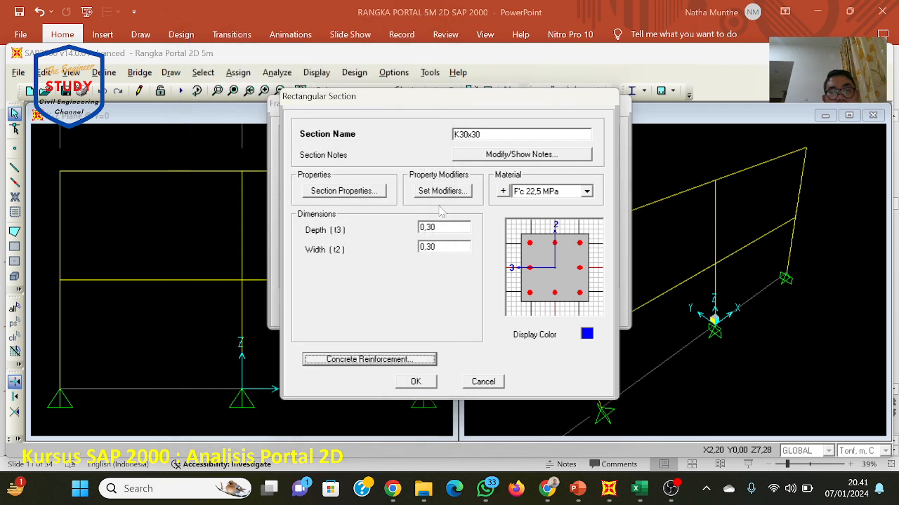
pyautogui.click(416, 382)
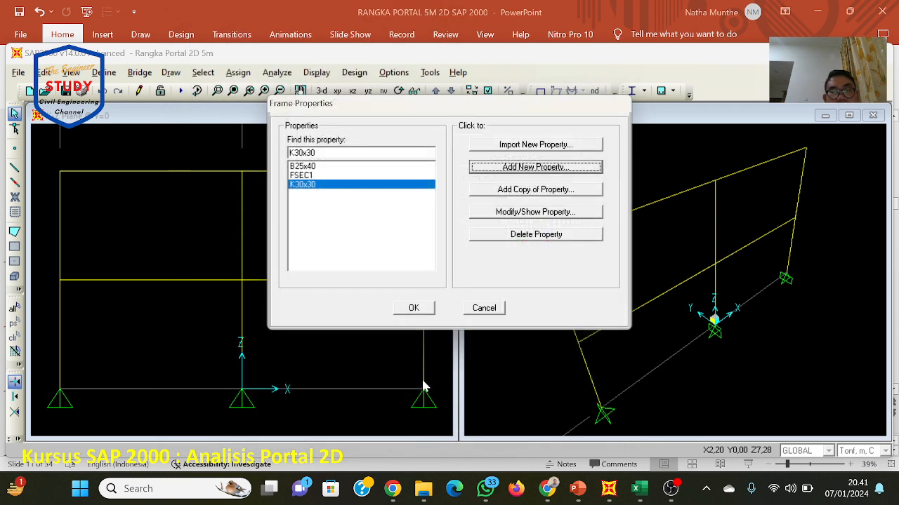
pyautogui.click(325, 166)
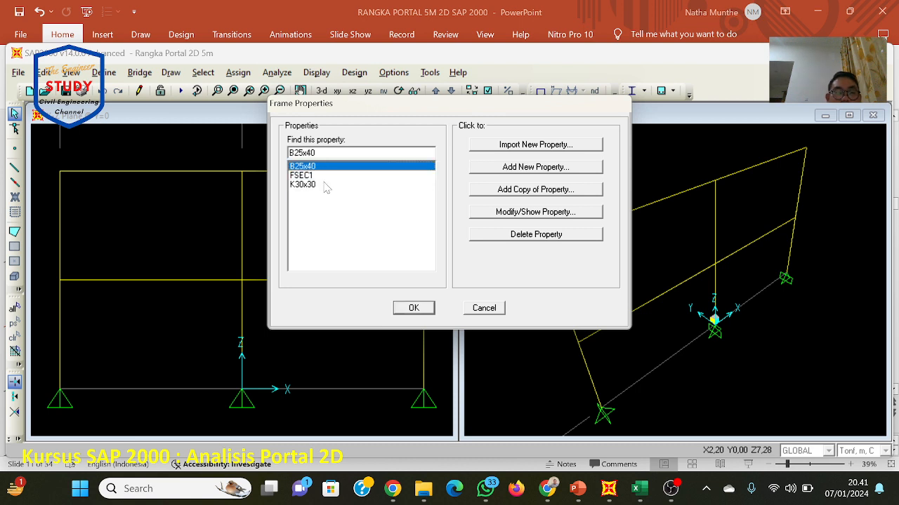
pyautogui.click(325, 185)
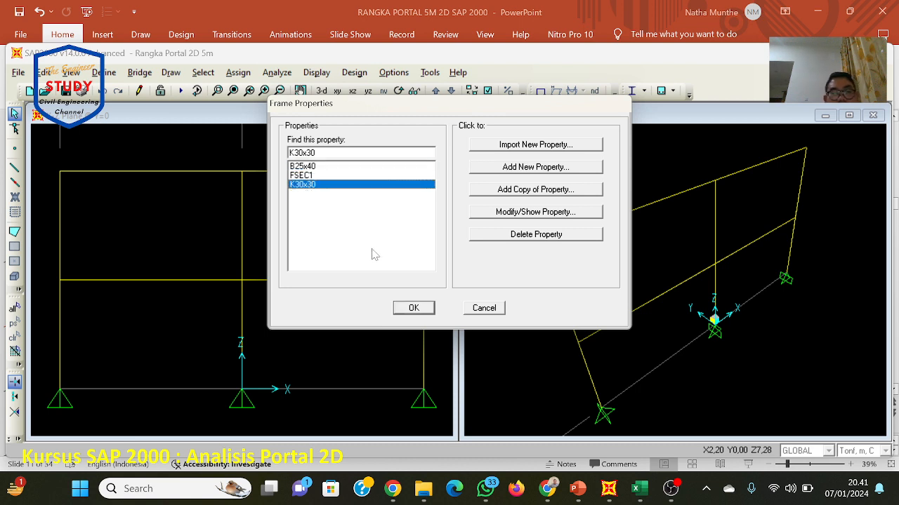
pyautogui.click(414, 308)
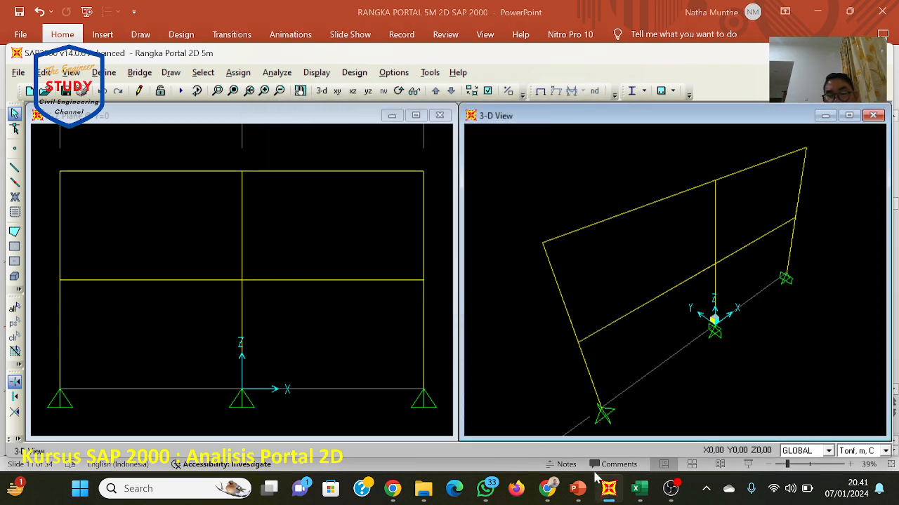
# Step: Switch to the PowerPoint course slides and read from the column reinforcement slide to the slide on assigning B25x40 to the beams
pyautogui.click(578, 489)
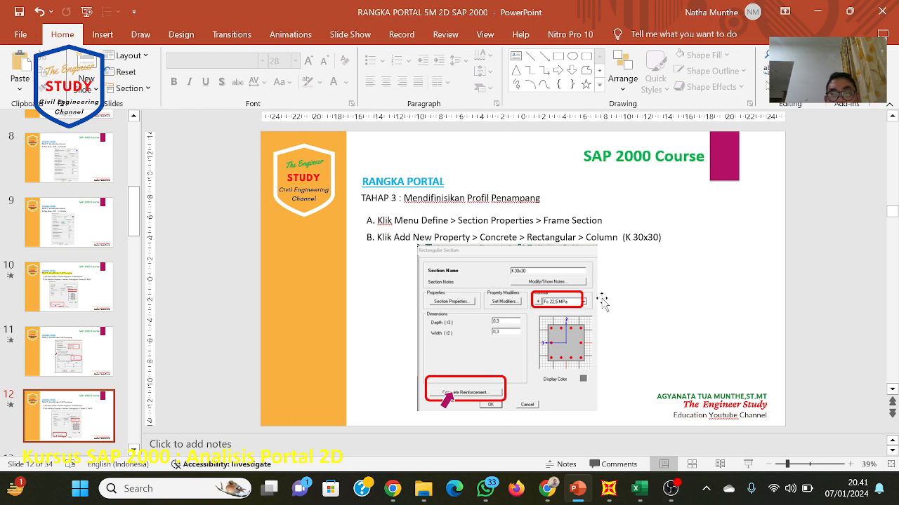
pyautogui.scroll(-1, 603, 301)
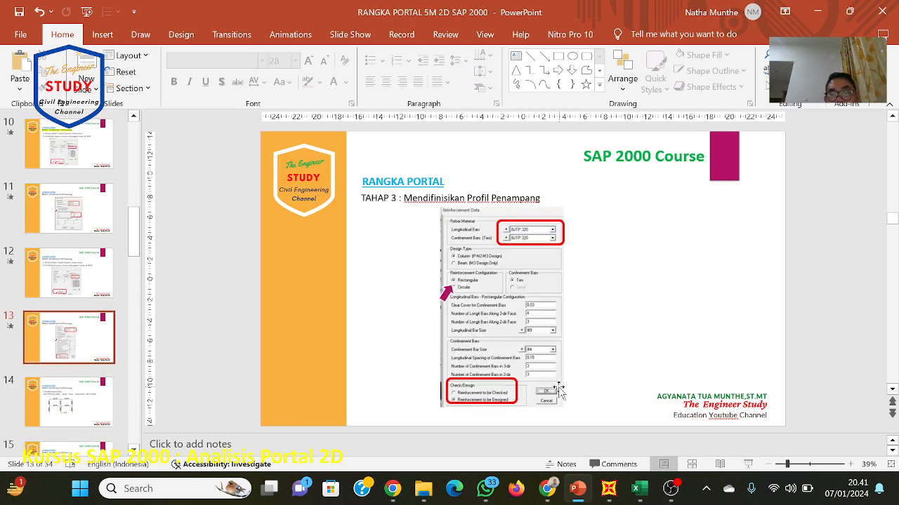
pyautogui.scroll(-1, 574, 379)
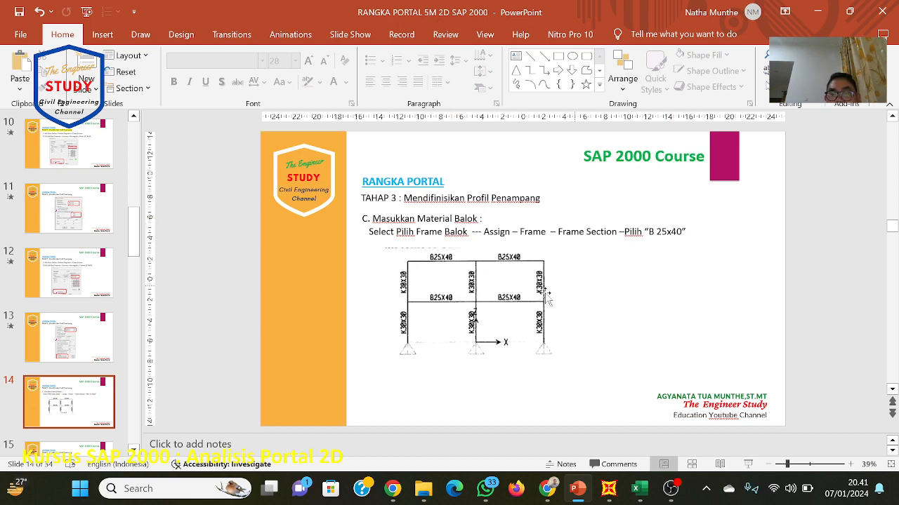
pyautogui.press('pagedown')
pyautogui.press('pageup')
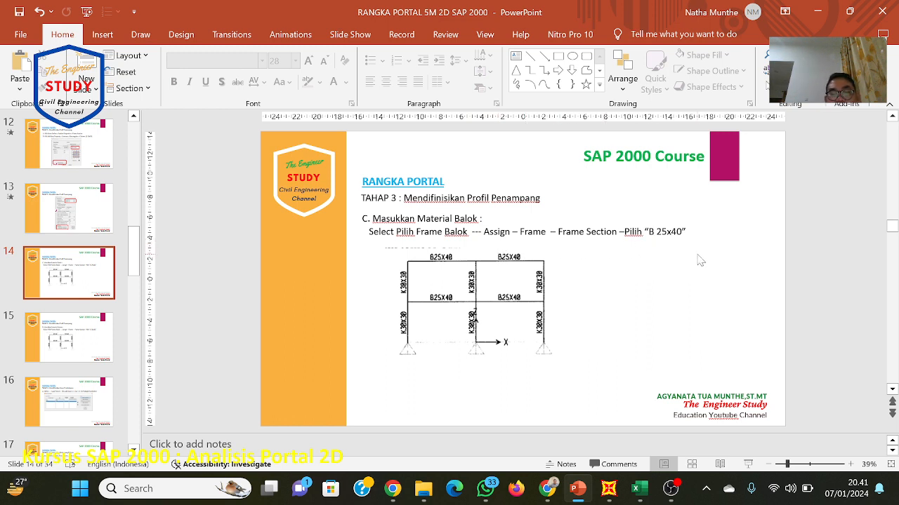
# Step: Read the slide on assigning K30x30 to the columns and switch back to SAP2000
pyautogui.press('pagedown')
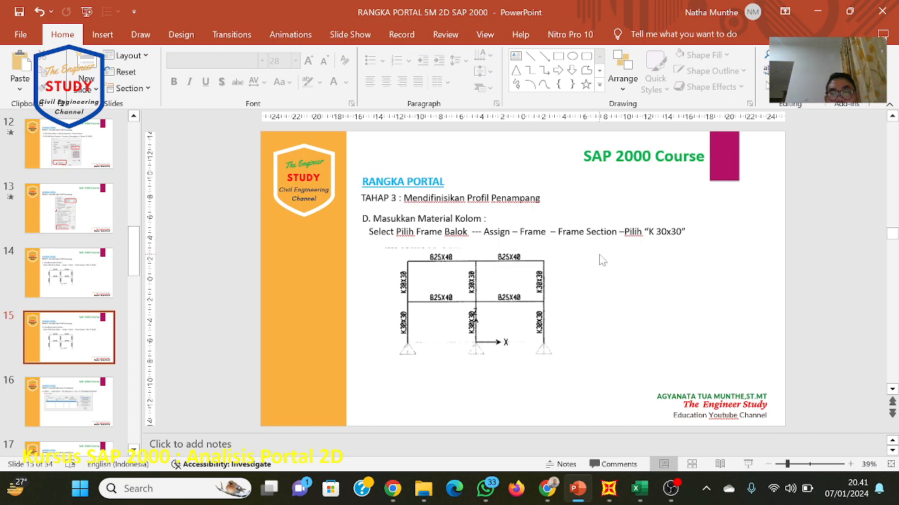
pyautogui.click(608, 489)
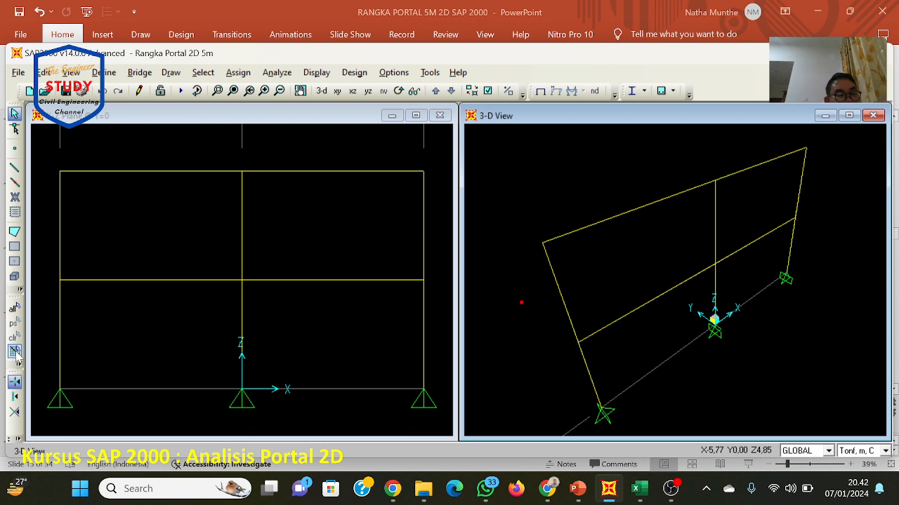
pyautogui.click(177, 154)
pyautogui.moveTo(177, 155); pyautogui.dragTo(158, 313)
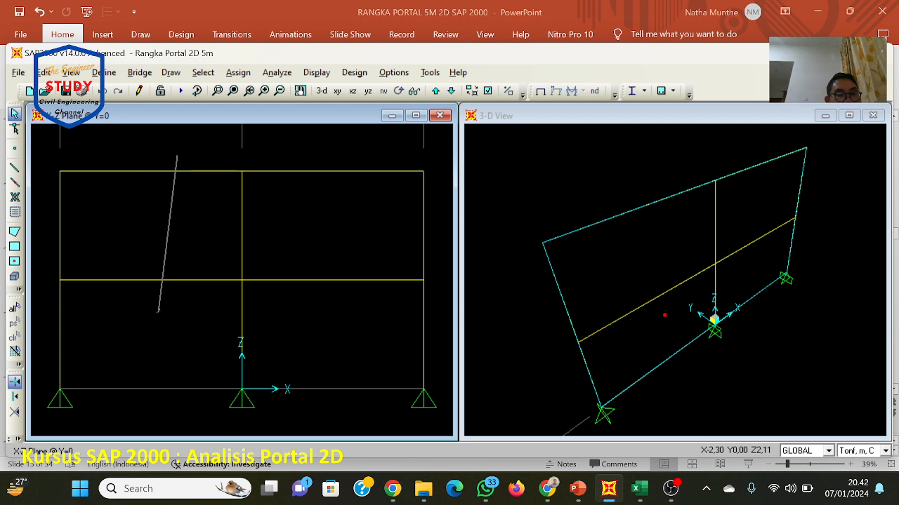
pyautogui.click(158, 311)
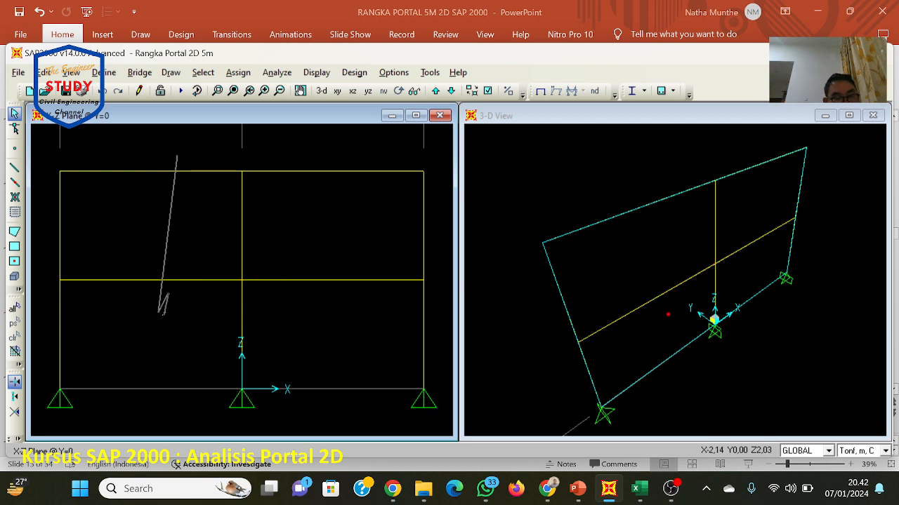
pyautogui.rightClick(171, 310)
pyautogui.press('Escape')
pyautogui.press('Escape')
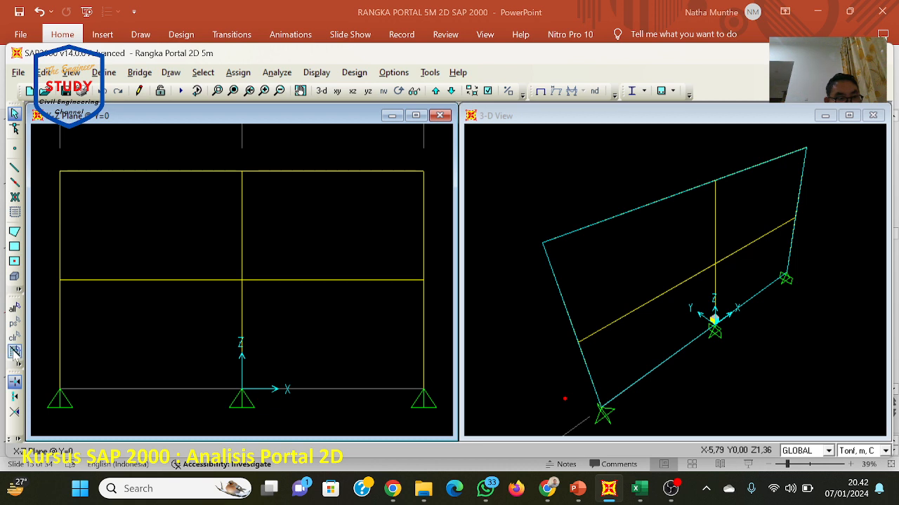
# Step: Select all four beams in the X-Z view with intersecting lines through both bays and assign them the B25x40 frame section
pyautogui.moveTo(122, 144); pyautogui.dragTo(113, 303)
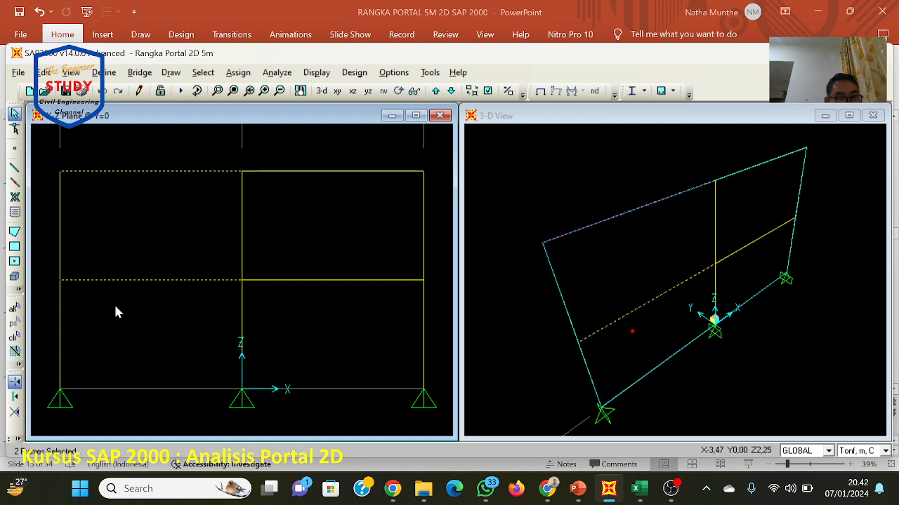
pyautogui.click(14, 351)
pyautogui.moveTo(295, 152); pyautogui.dragTo(293, 310)
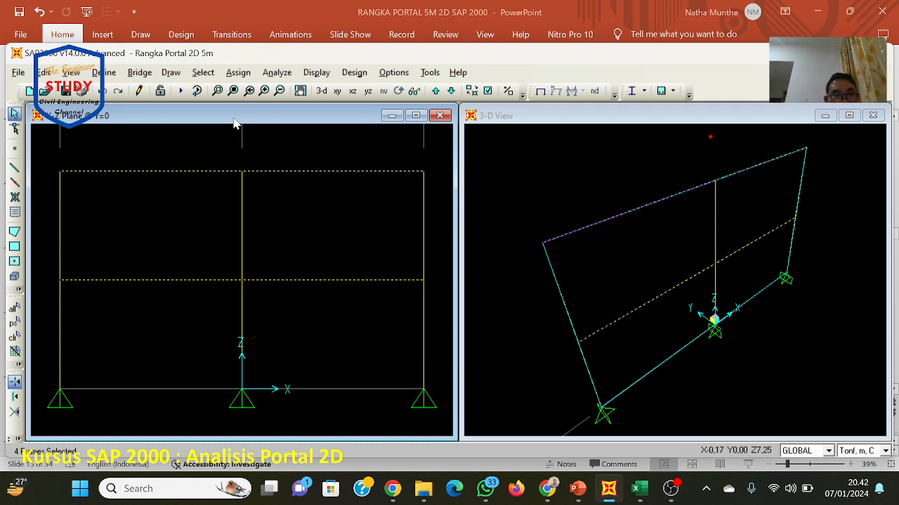
pyautogui.click(238, 72)
pyautogui.moveTo(242, 111)
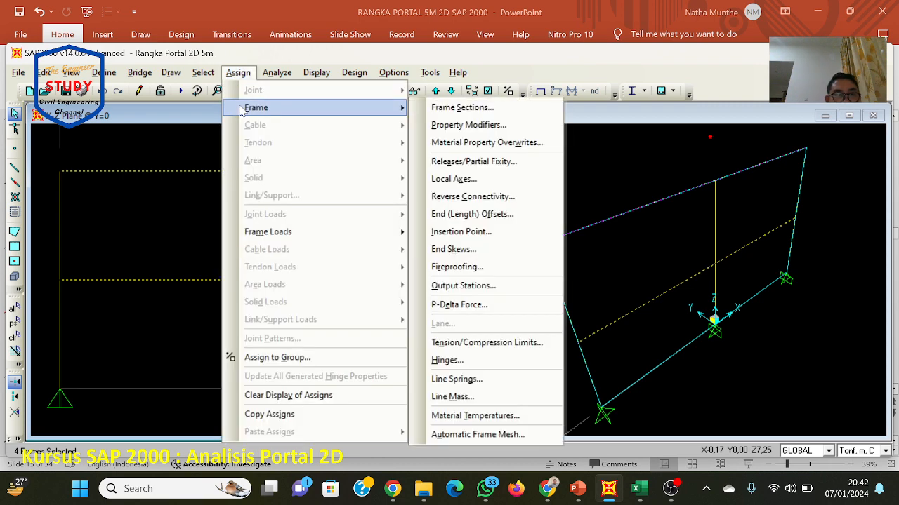
pyautogui.click(435, 107)
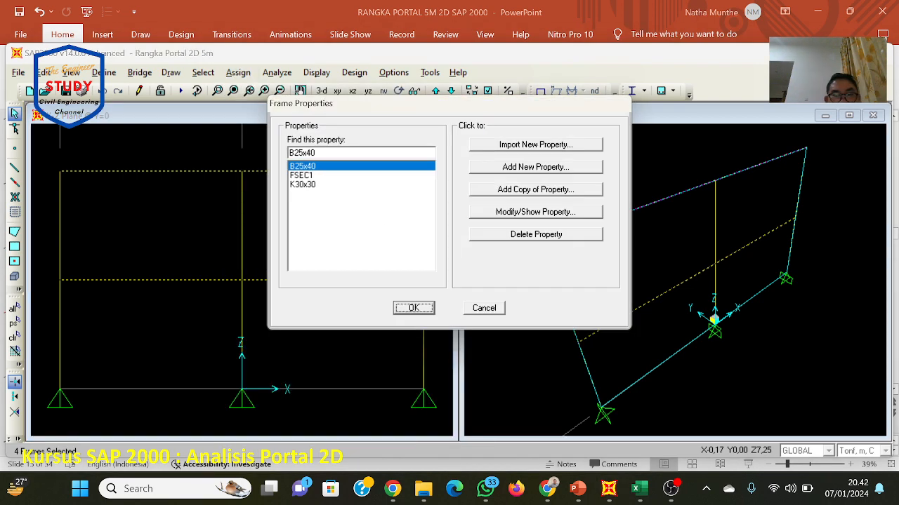
pyautogui.click(398, 309)
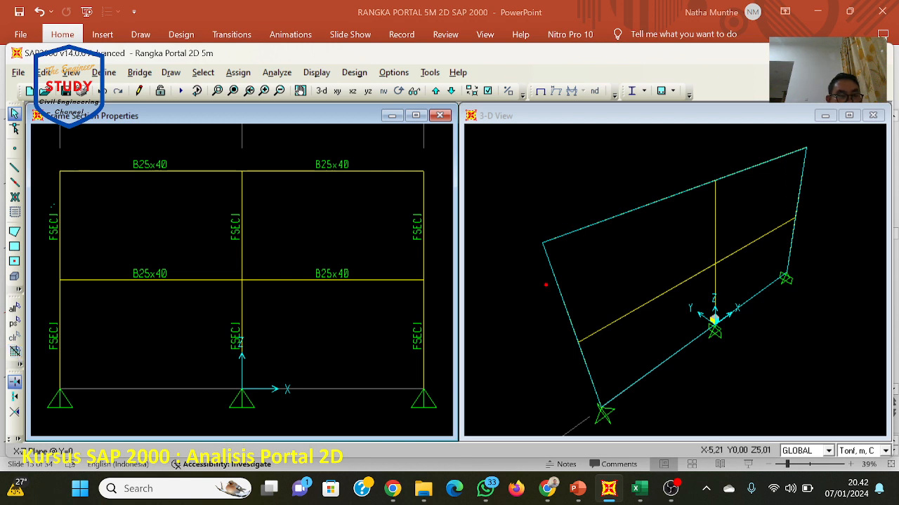
# Step: Select all six columns with intersecting lines across both storeys and assign them the K30x30 frame section
pyautogui.click(48, 208)
pyautogui.click(433, 212)
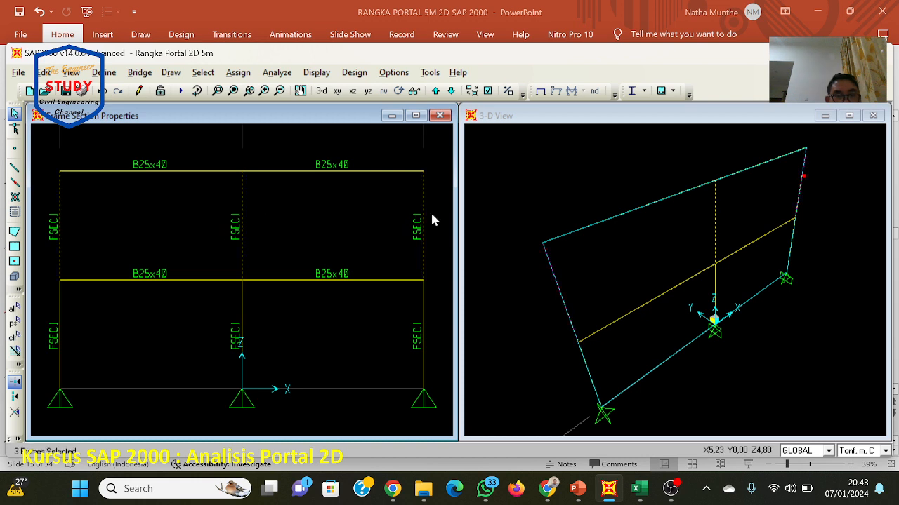
pyautogui.click(14, 351)
pyautogui.click(52, 322)
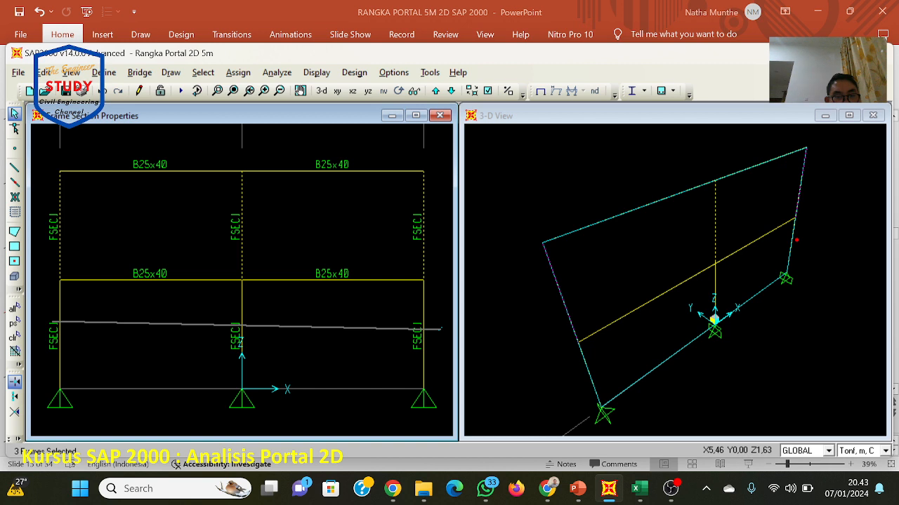
pyautogui.click(440, 328)
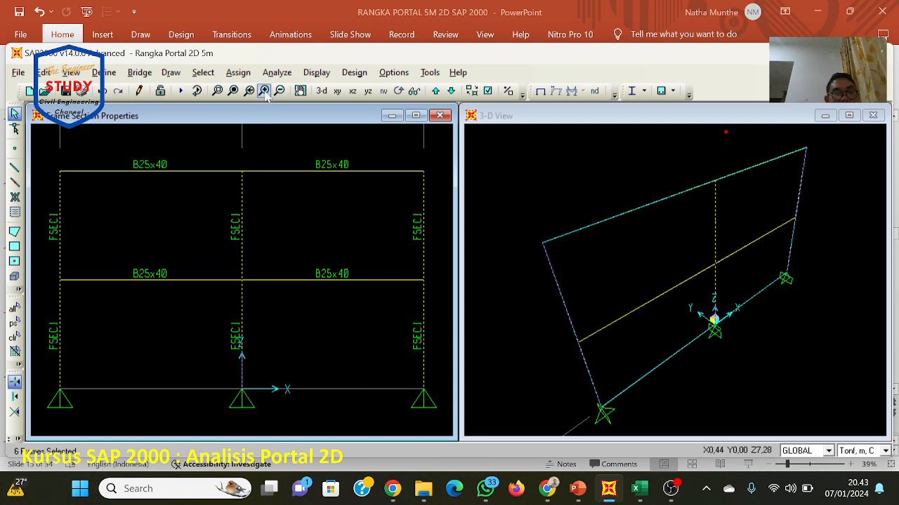
pyautogui.click(246, 74)
pyautogui.moveTo(267, 108)
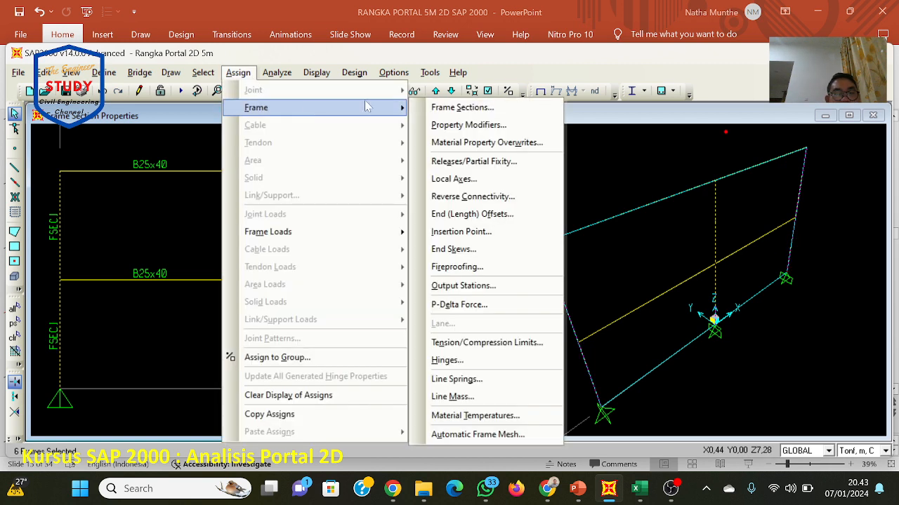
pyautogui.click(457, 107)
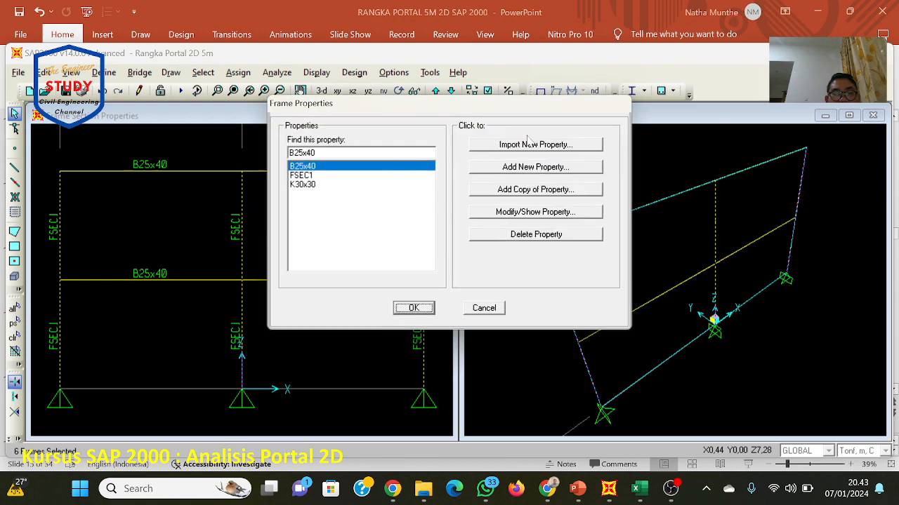
pyautogui.click(353, 186)
pyautogui.click(416, 308)
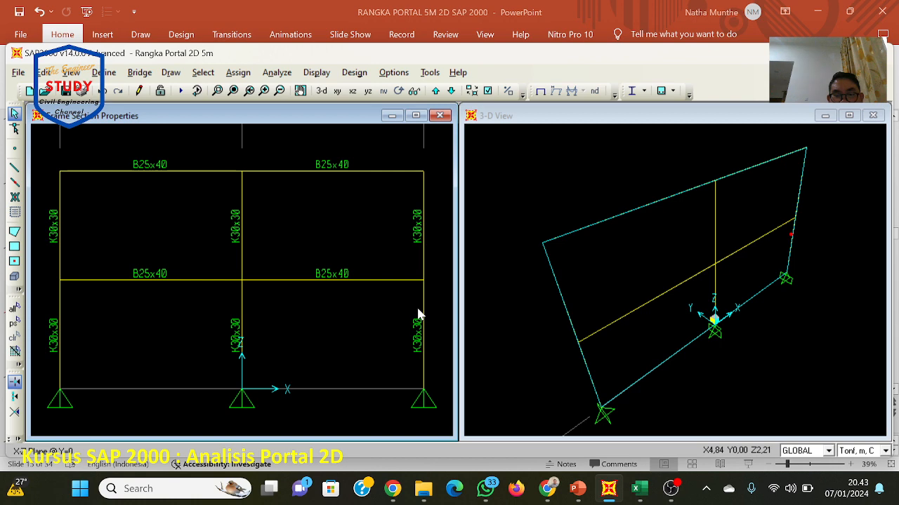
# Step: Switch to the PowerPoint slides, check the beam dead load and K30x30 column assignment slides, and return to SAP2000
pyautogui.click(577, 489)
pyautogui.scroll(-1, 559, 385)
pyautogui.scroll(-1, 558, 383)
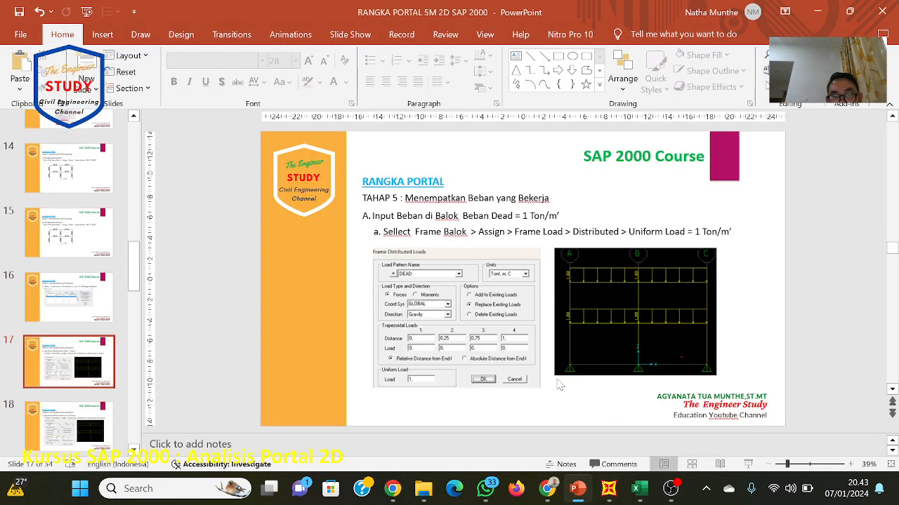
pyautogui.scroll(1, 557, 381)
pyautogui.scroll(1, 557, 382)
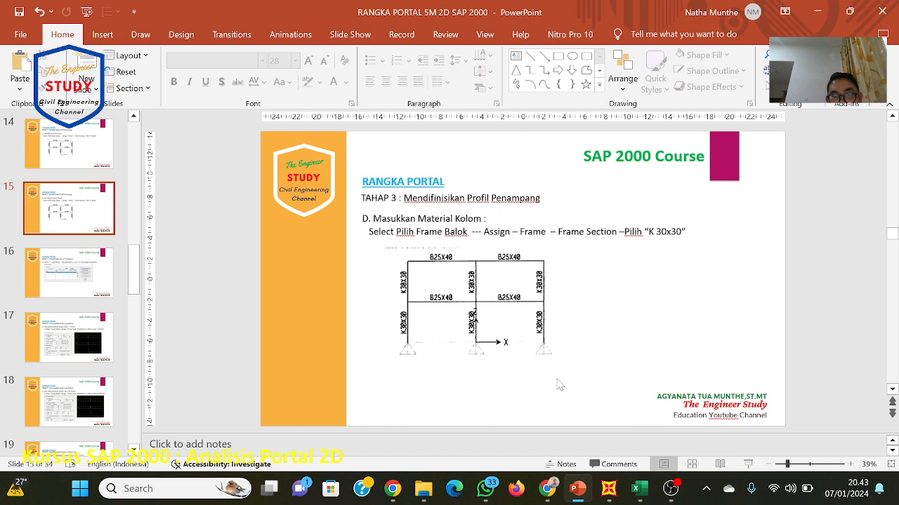
pyautogui.click(608, 489)
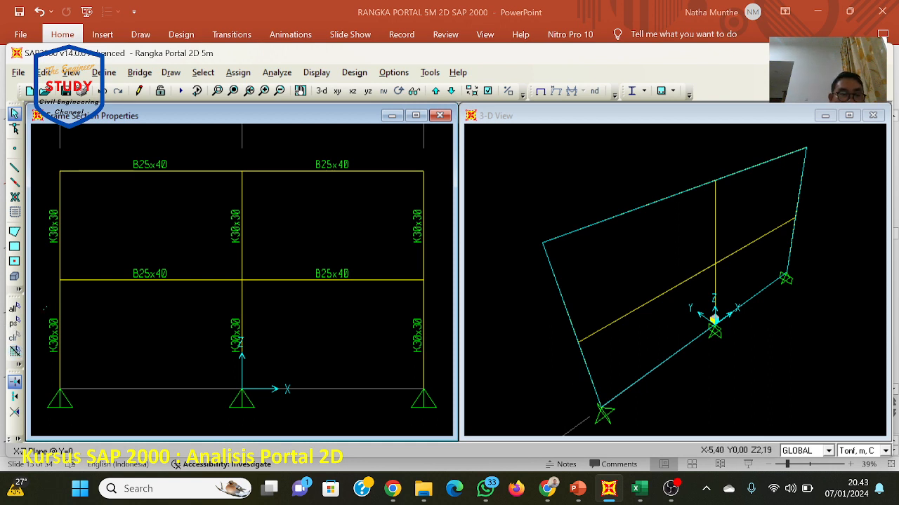
# Step: Select the three lower-storey columns with an intersecting line and clear the selection without assigning anything
pyautogui.moveTo(45, 307); pyautogui.dragTo(430, 307)
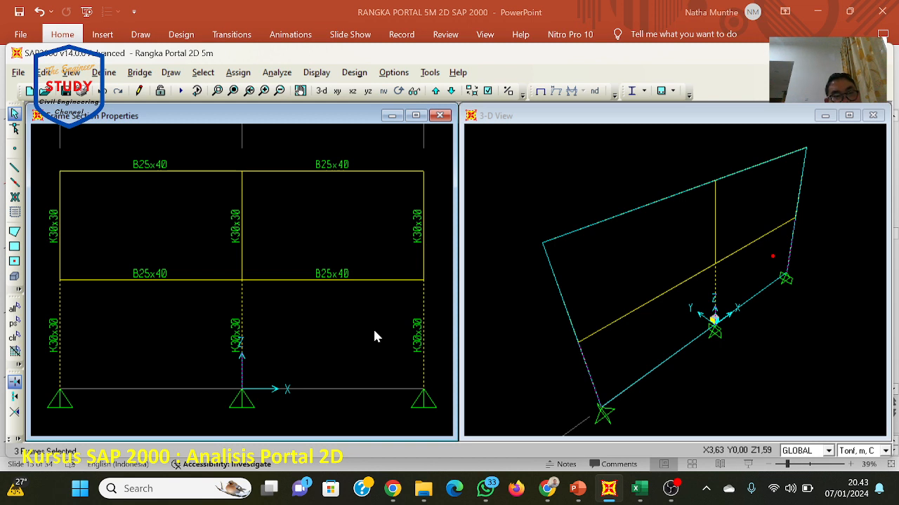
pyautogui.click(14, 337)
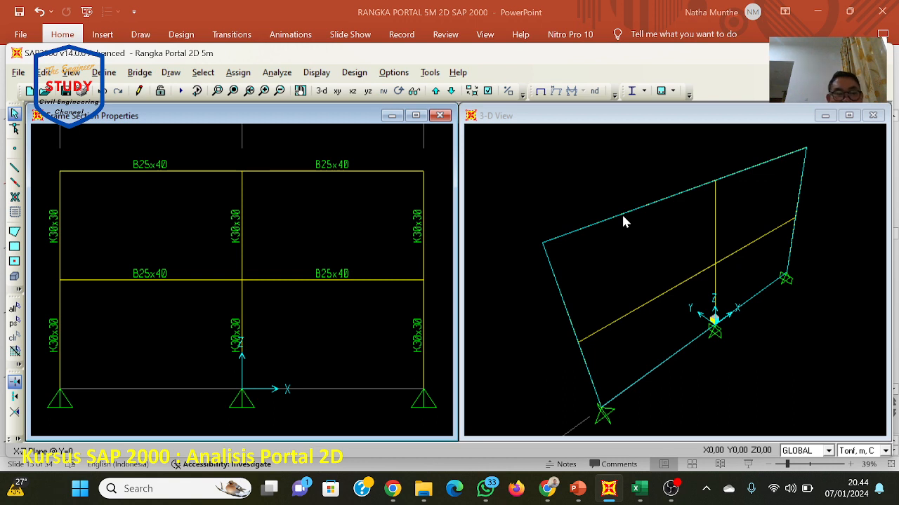
pyautogui.click(238, 72)
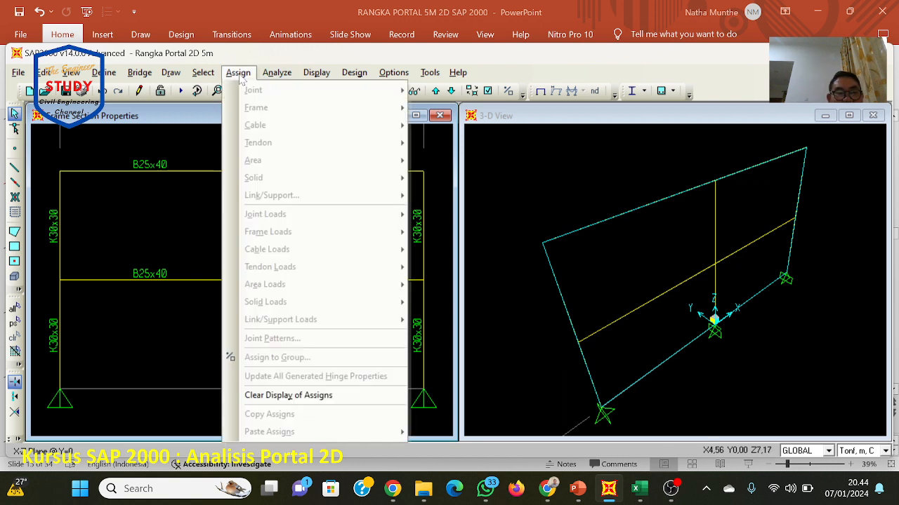
pyautogui.click(541, 234)
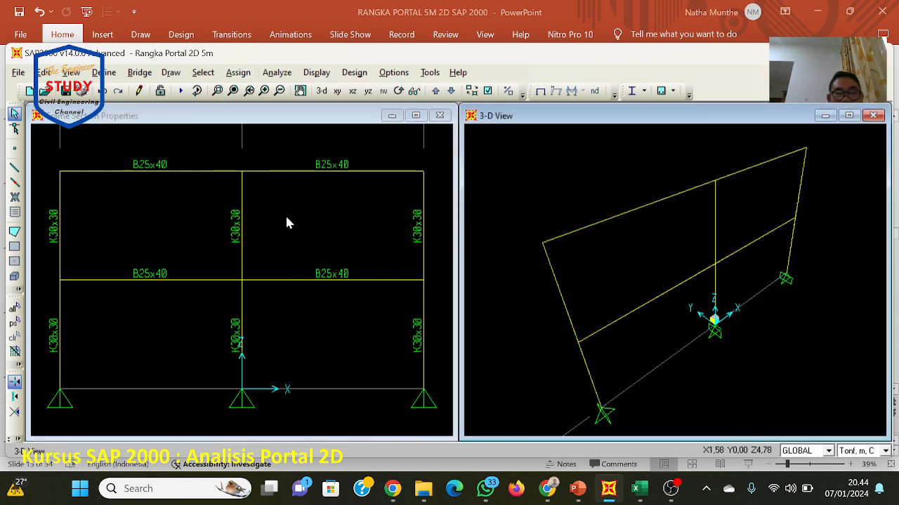
pyautogui.click(266, 130)
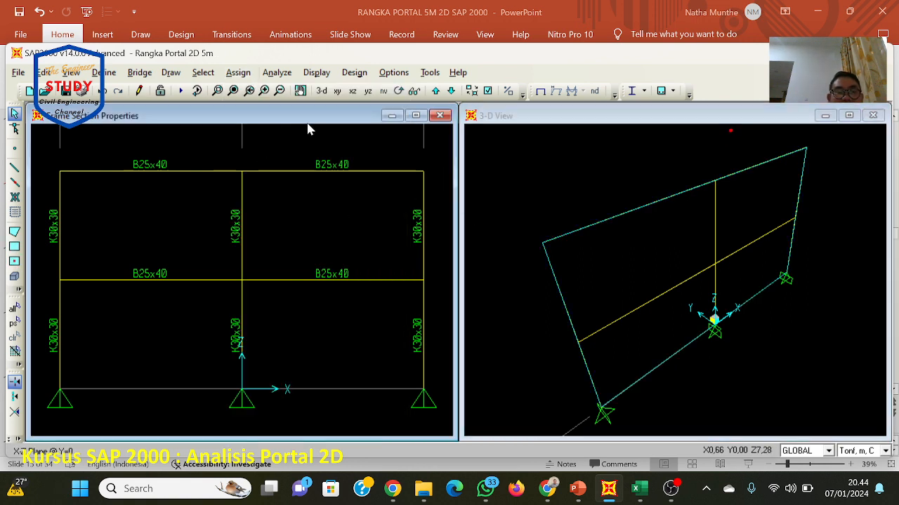
# Step: Turn on Extrude View for the 3-D view to show the solid frame sections
pyautogui.click(533, 125)
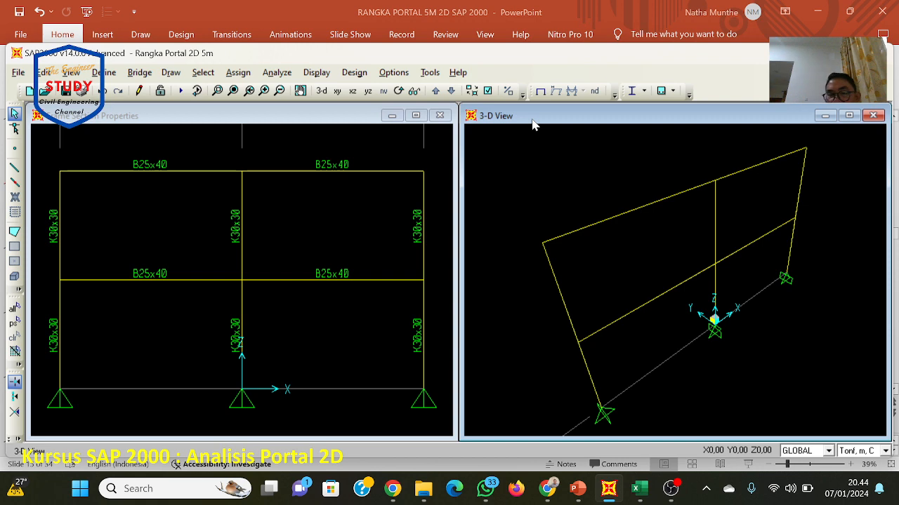
pyautogui.click(489, 95)
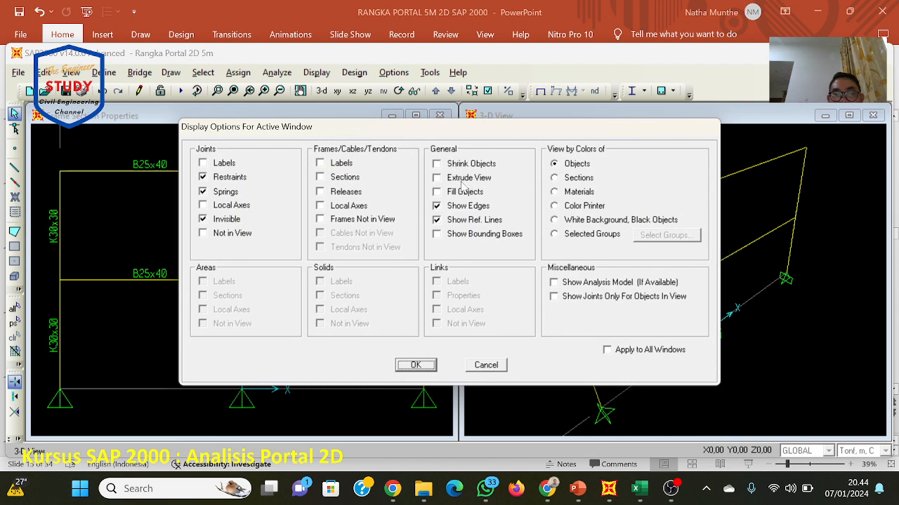
pyautogui.click(465, 179)
pyautogui.click(421, 365)
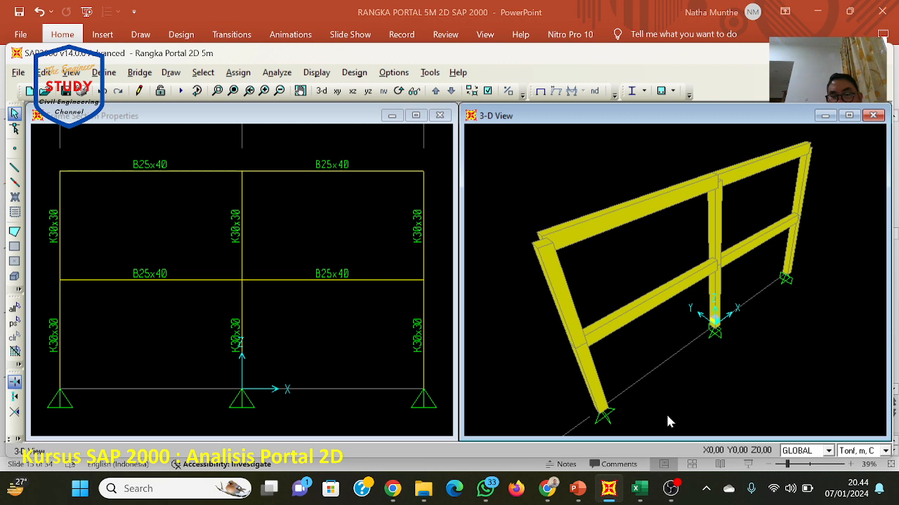
# Step: Rotate the 3-D view to examine the extruded beams and columns from several angles, dismissing the chat notification
pyautogui.moveTo(566, 492)
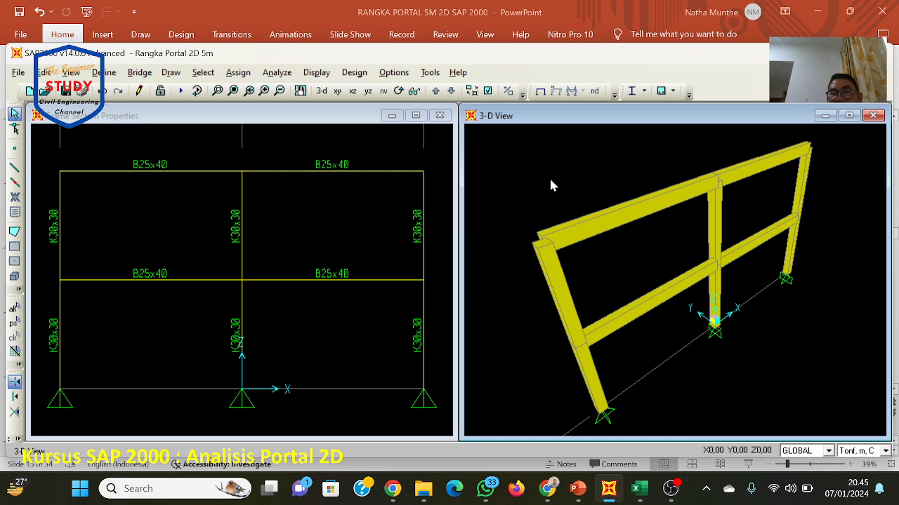
pyautogui.click(398, 91)
pyautogui.moveTo(617, 266); pyautogui.dragTo(660, 269)
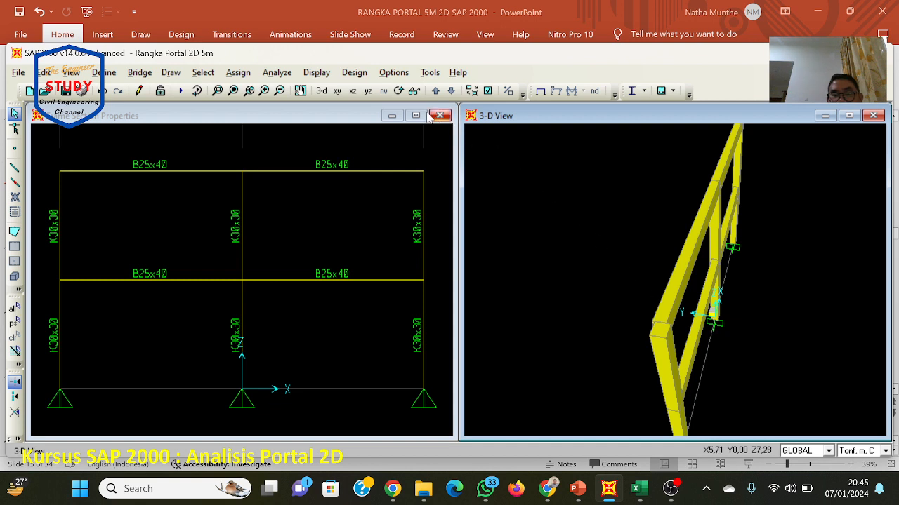
pyautogui.click(398, 90)
pyautogui.moveTo(611, 242); pyautogui.dragTo(631, 243)
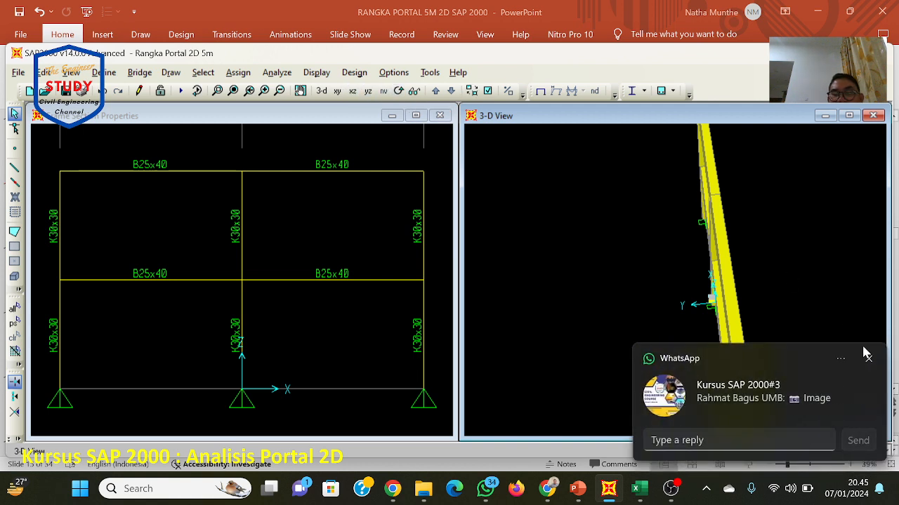
pyautogui.click(867, 356)
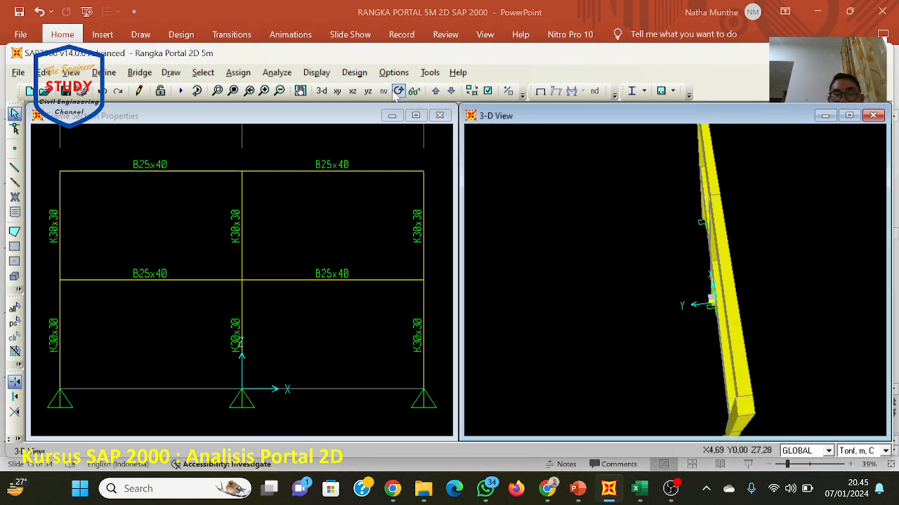
pyautogui.moveTo(867, 356); pyautogui.dragTo(637, 202)
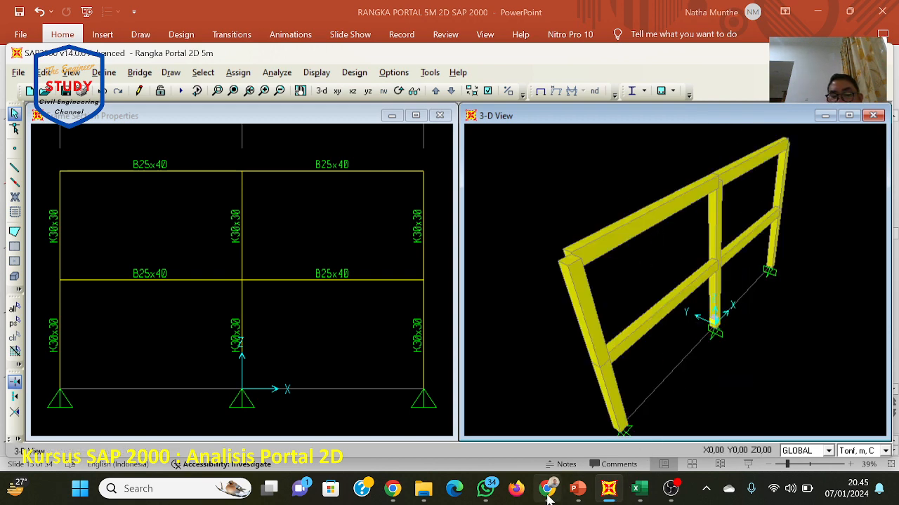
# Step: Switch to WhatsApp and view the participant's model screenshot at full size in the Kursus SAP 2000#3 group chat
pyautogui.click(485, 489)
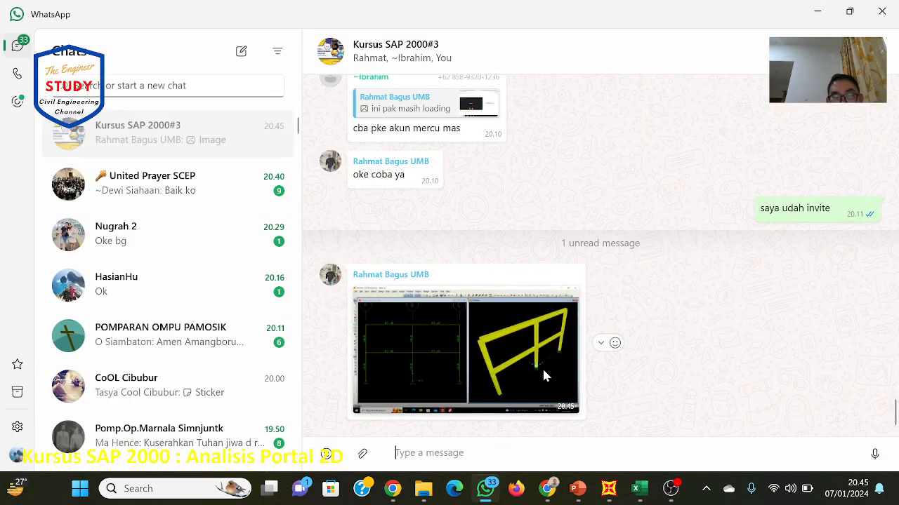
pyautogui.click(545, 367)
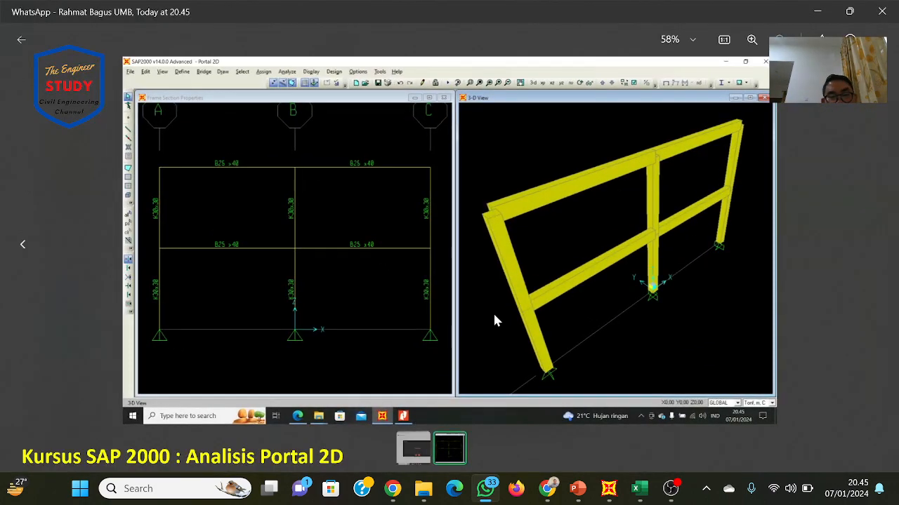
pyautogui.press('Escape')
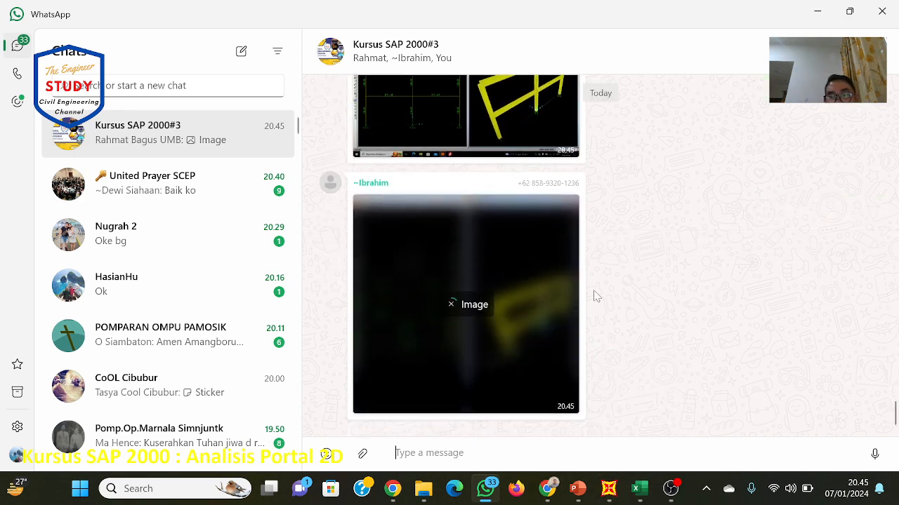
# Step: View the latest participant's extruded frame screenshot at full size in the group chat and minimise WhatsApp
pyautogui.click(552, 308)
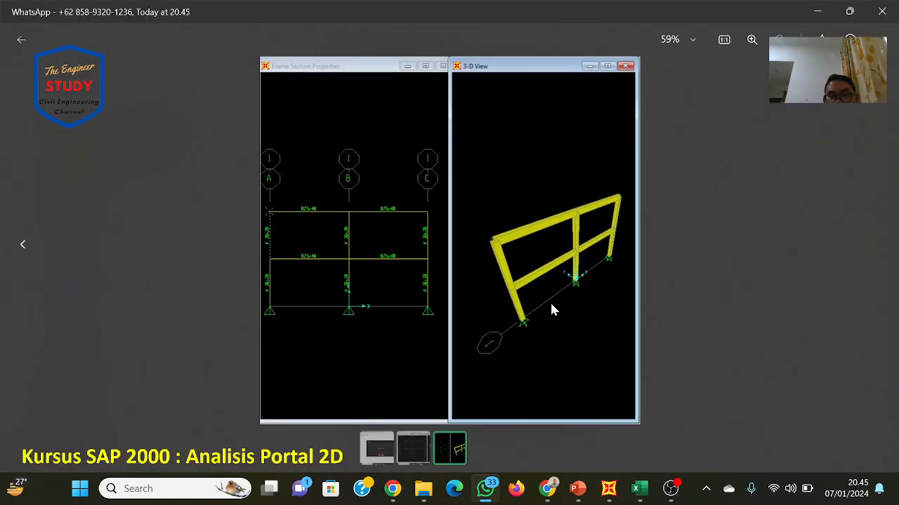
pyautogui.click(817, 12)
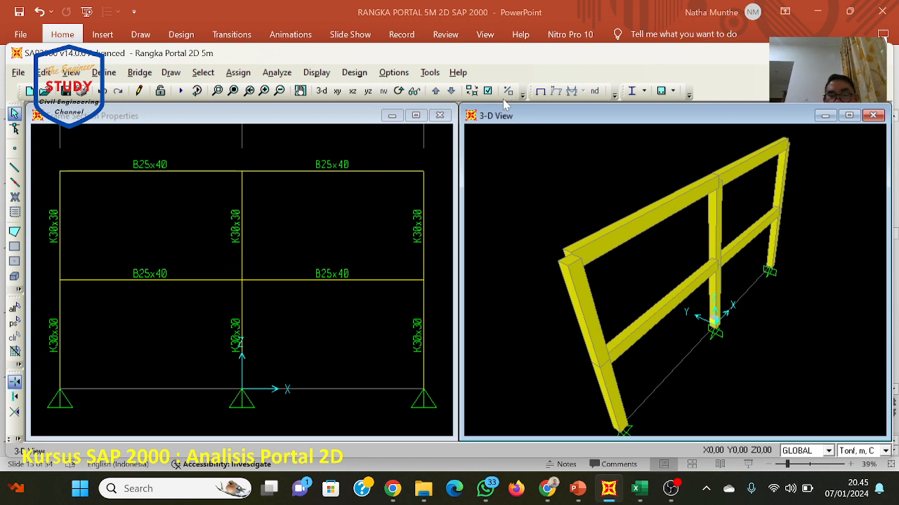
# Step: Turn off Extrude View for the 3-D view and make the X-Z plane view active
pyautogui.click(487, 90)
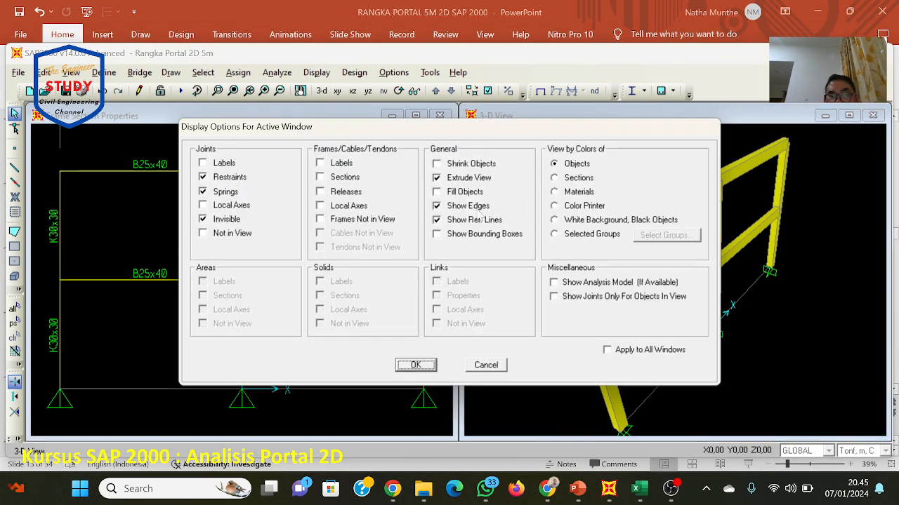
pyautogui.click(460, 179)
pyautogui.click(415, 365)
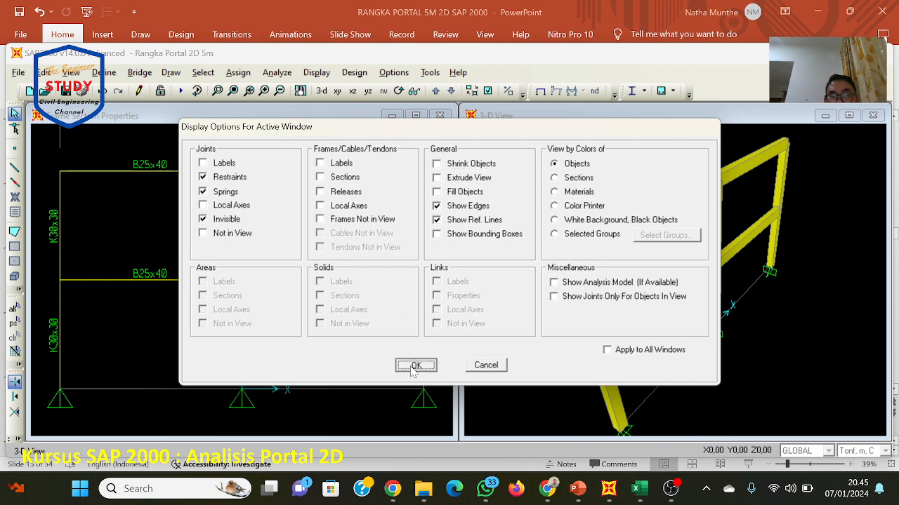
pyautogui.click(265, 119)
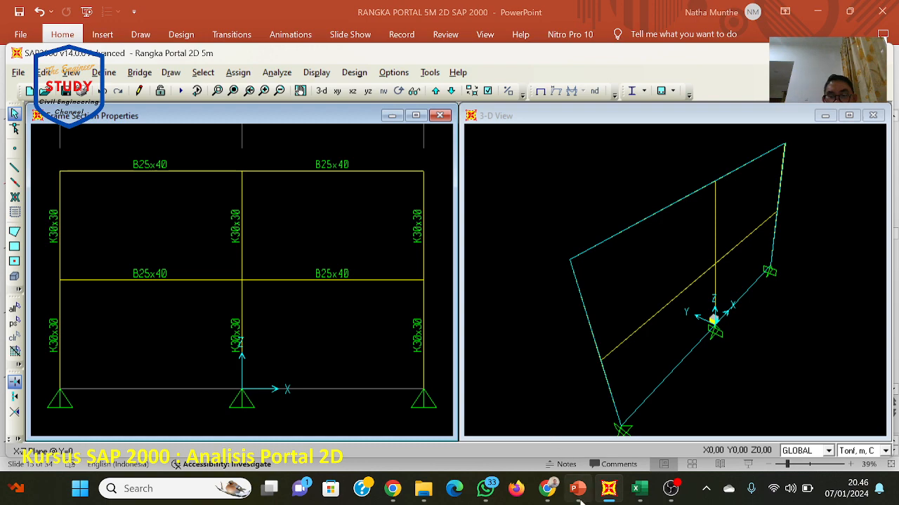
# Step: Switch to PowerPoint and highlight the heading "TAHAP 4 : Mendifinisikan Kasus Pembebanan" on slide 16 in yellow
pyautogui.click(549, 500)
pyautogui.click(580, 495)
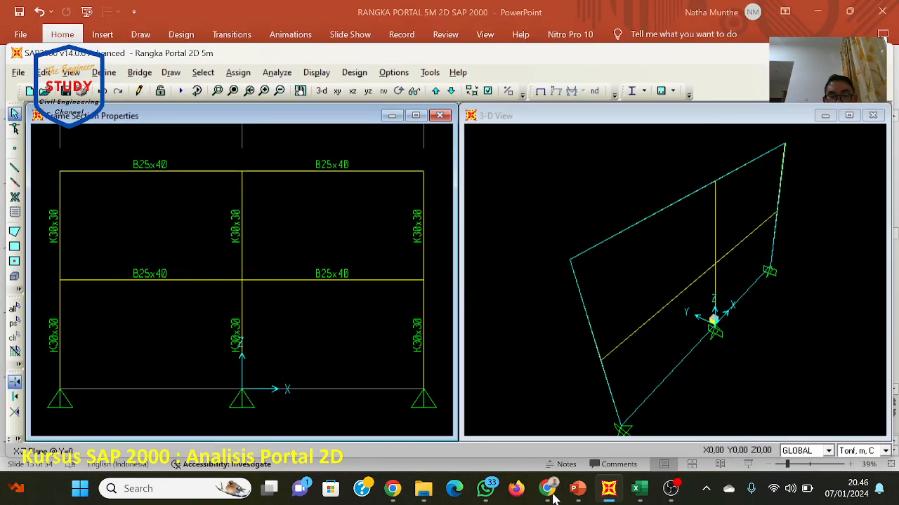
pyautogui.scroll(-2, 568, 388)
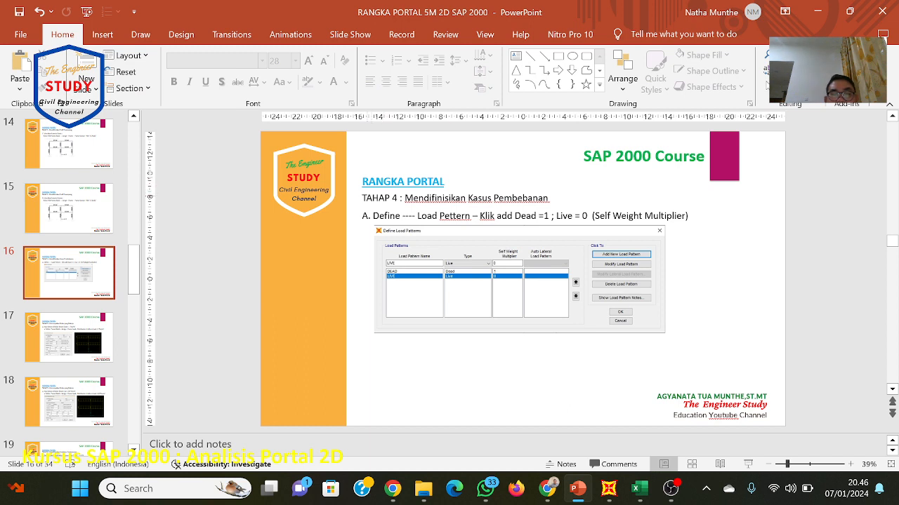
pyautogui.moveTo(361, 198); pyautogui.dragTo(549, 198)
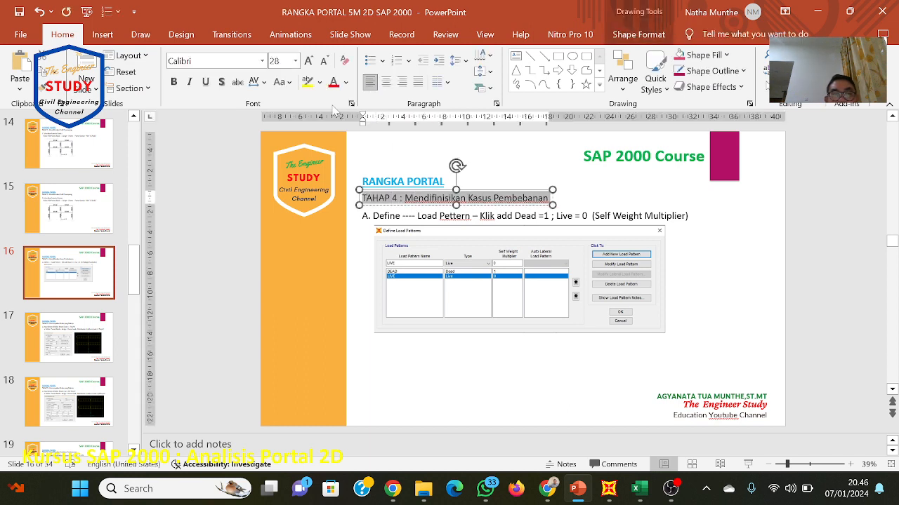
pyautogui.click(308, 82)
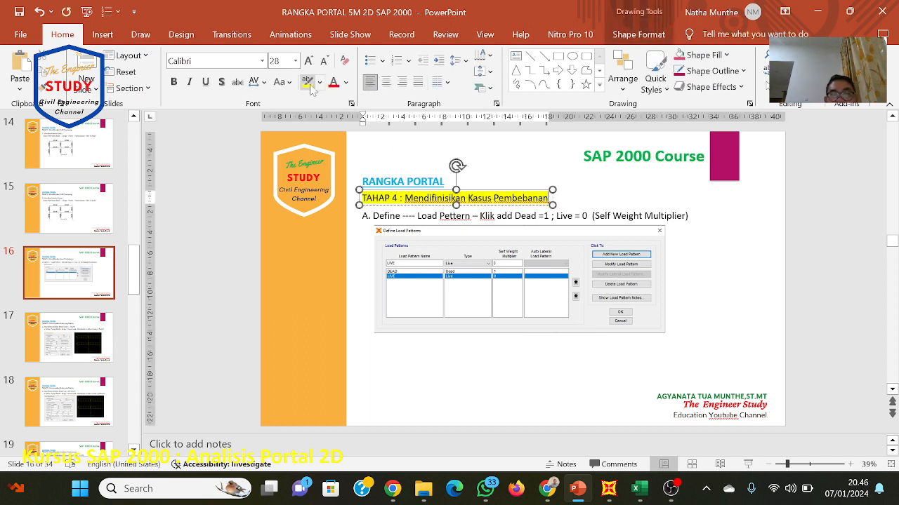
pyautogui.click(729, 331)
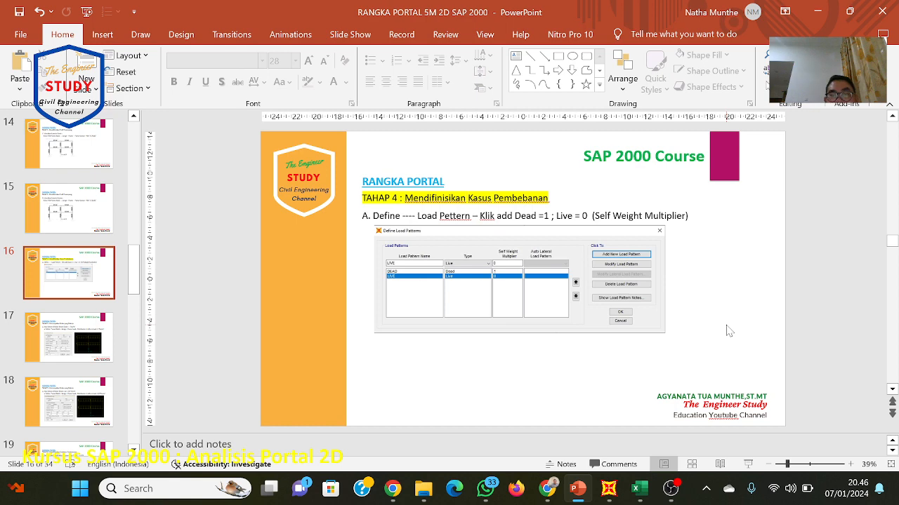
# Step: Look through the slides on placing loads and defining load combinations, and return to the load pattern slide 16
pyautogui.scroll(-1, 729, 331)
pyautogui.scroll(1, 729, 330)
pyautogui.scroll(-3, 729, 331)
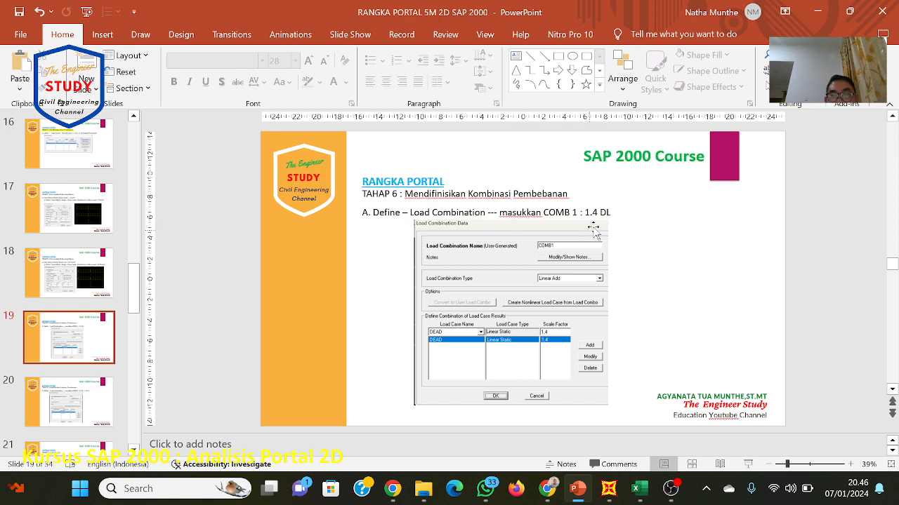
pyautogui.scroll(-1, 634, 243)
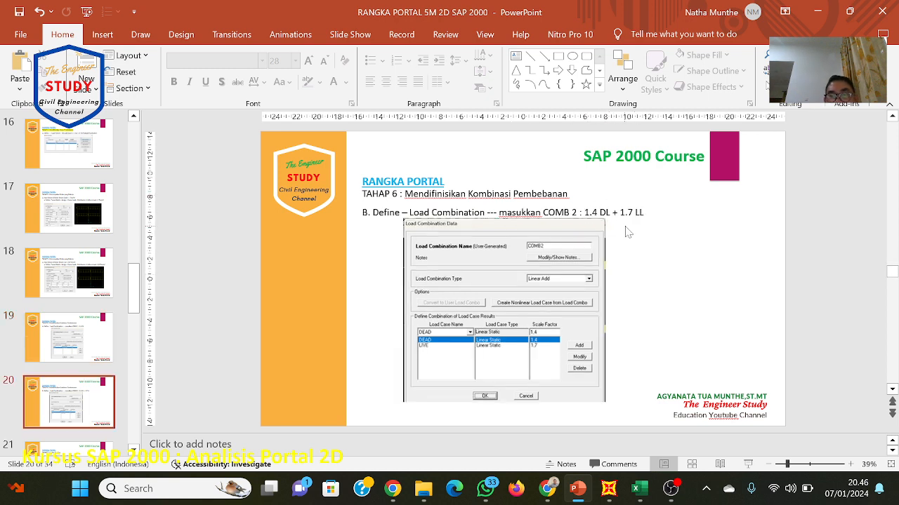
pyautogui.scroll(-1, 650, 265)
pyautogui.scroll(3, 649, 265)
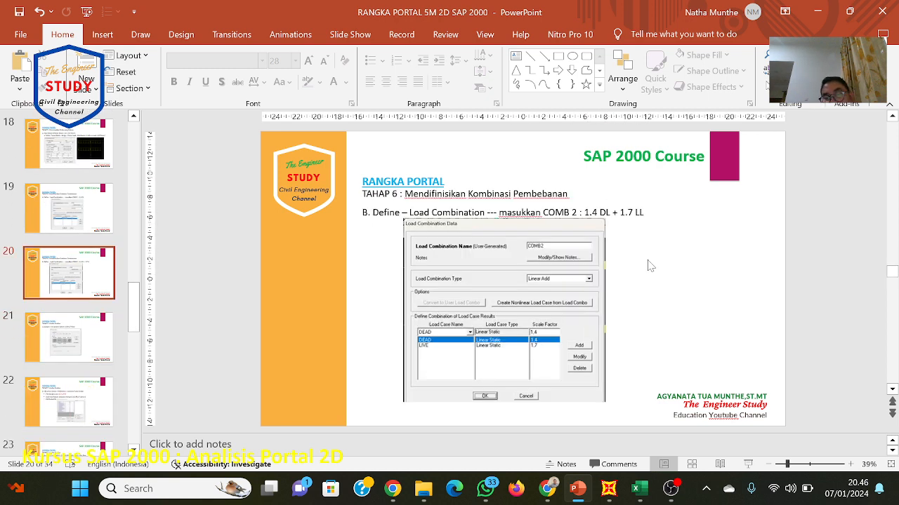
pyautogui.scroll(1, 647, 263)
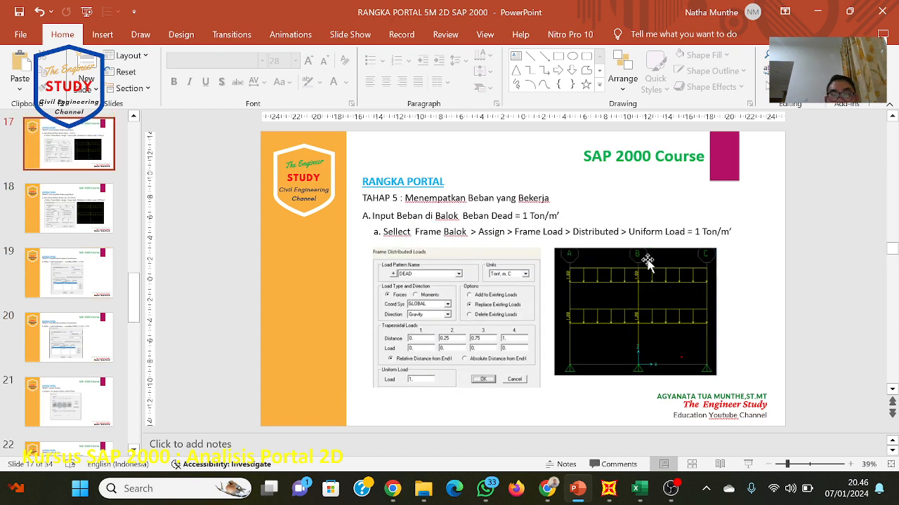
pyautogui.scroll(1, 648, 263)
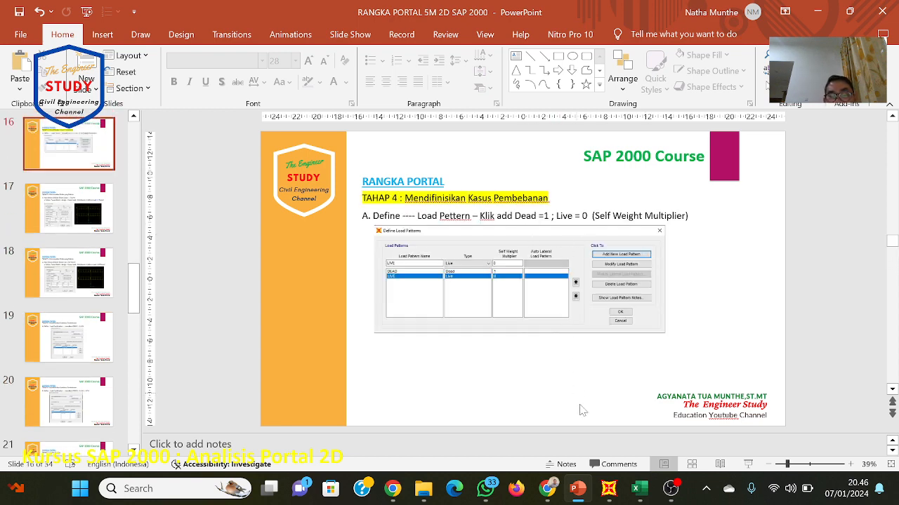
# Step: Recheck the load pattern instruction on slide 16 and open the load pattern definitions in SAP2000
pyautogui.click(609, 489)
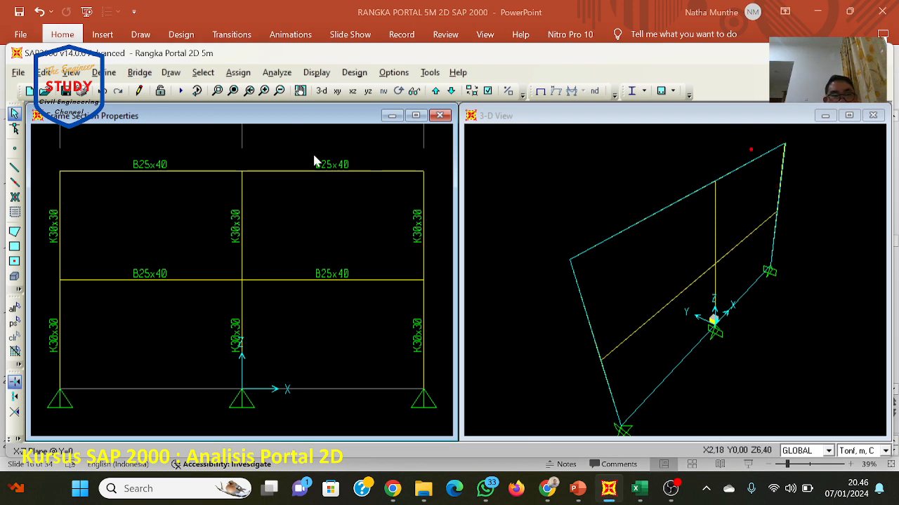
pyautogui.click(577, 489)
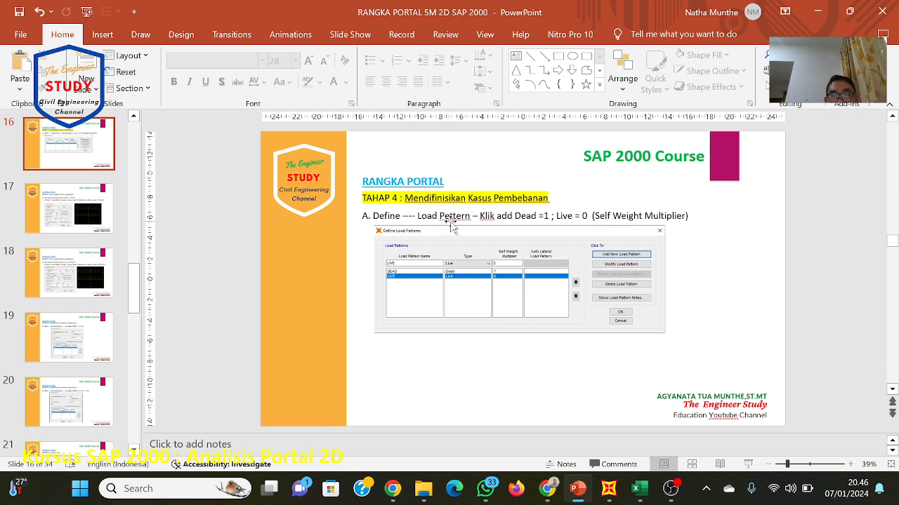
pyautogui.click(608, 488)
pyautogui.click(103, 72)
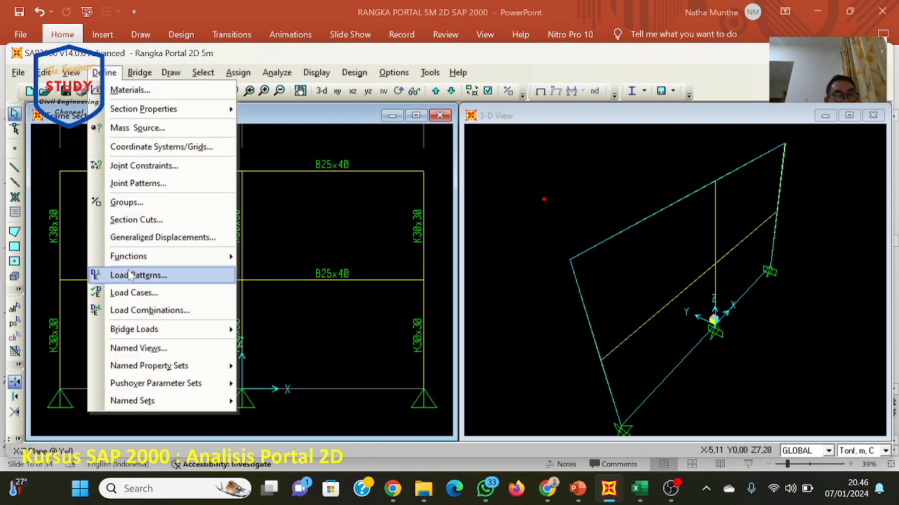
pyautogui.click(172, 73)
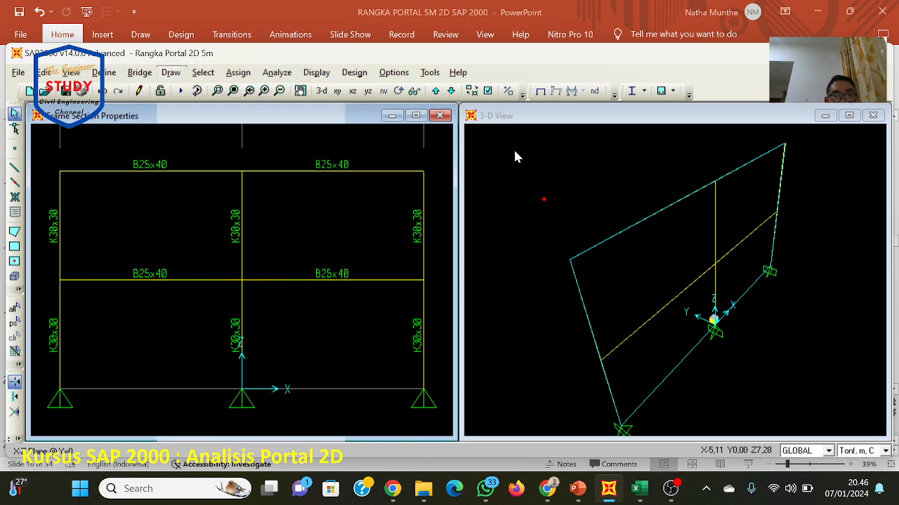
pyautogui.click(104, 72)
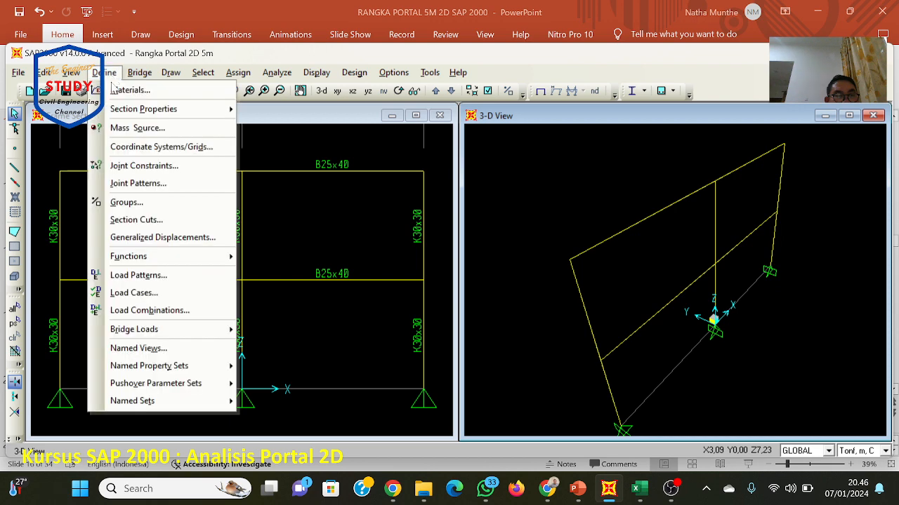
pyautogui.click(112, 274)
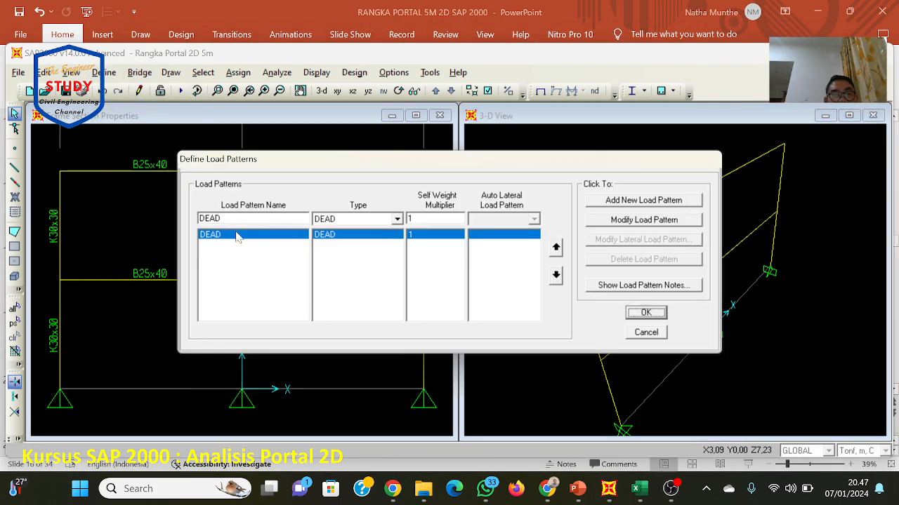
# Step: Inspect the DEAD load pattern's self weight multiplier and the available load types
pyautogui.click(425, 220)
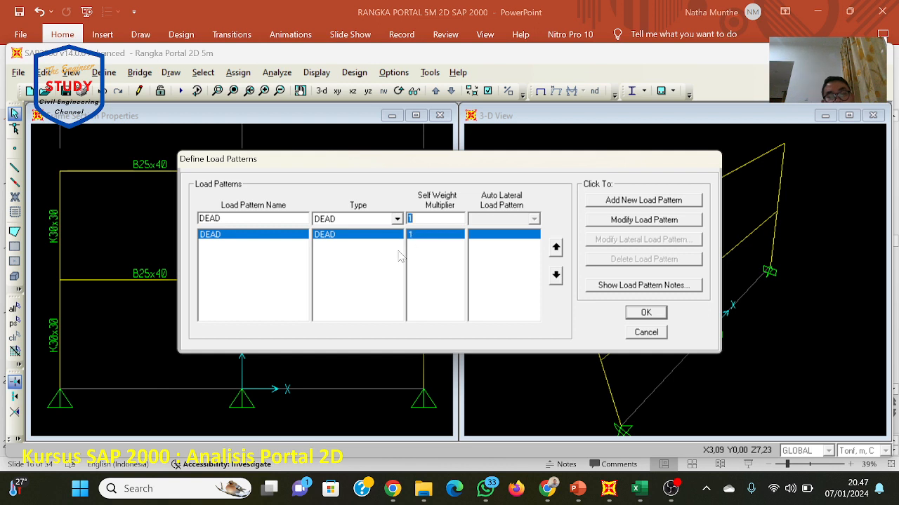
pyautogui.click(375, 261)
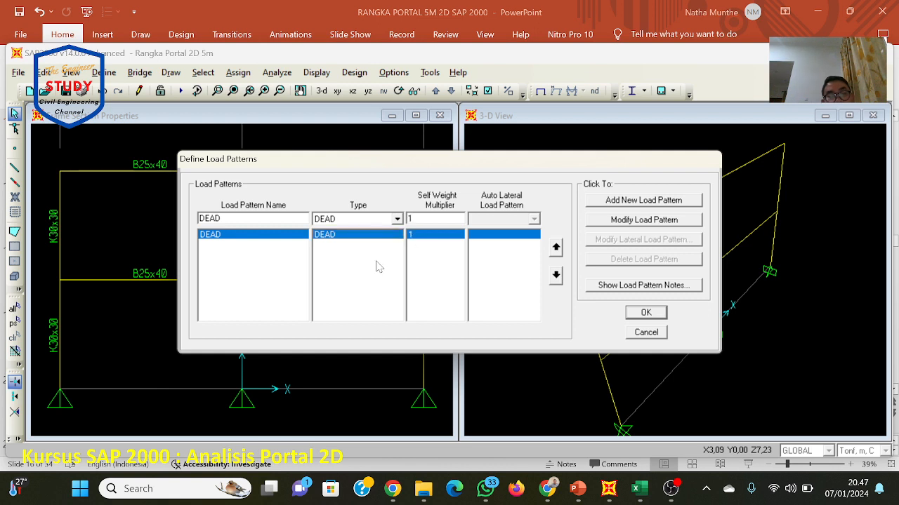
pyautogui.click(398, 220)
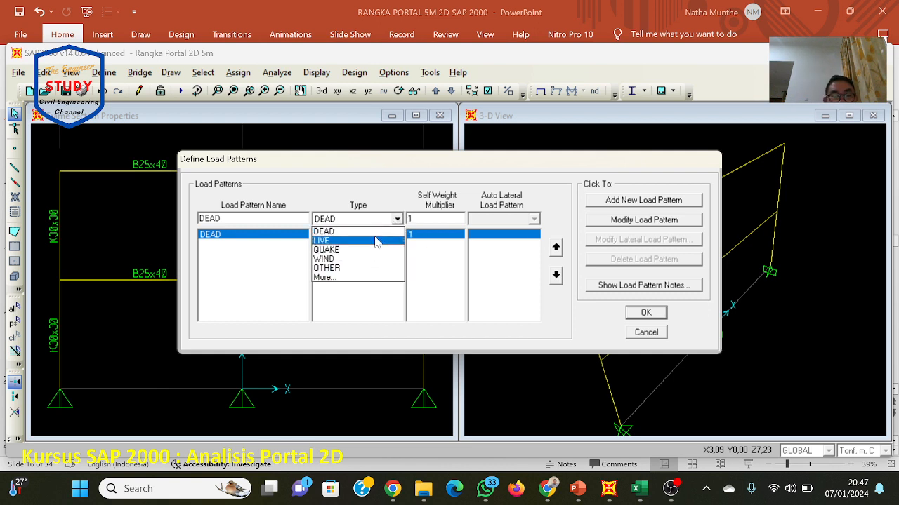
pyautogui.click(364, 198)
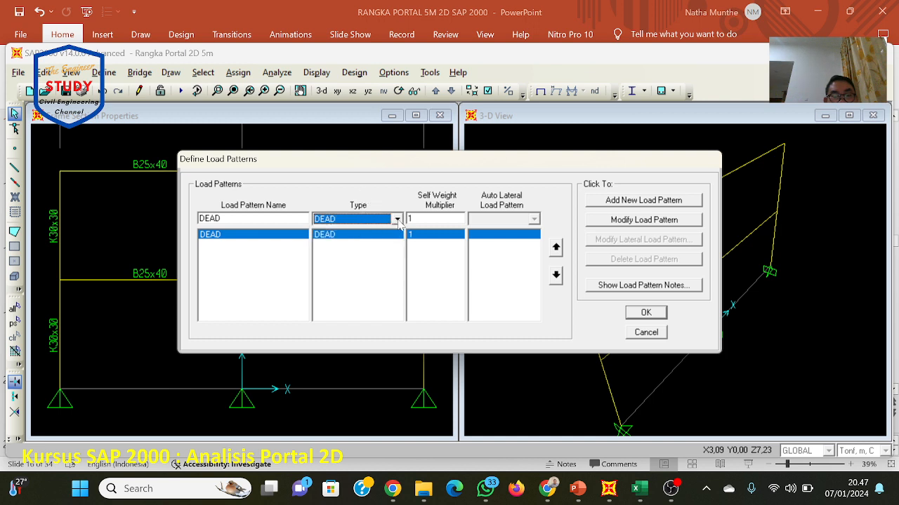
# Step: Add a load pattern named LIVE of type LIVE with a self weight multiplier of 0 and accept the definitions
pyautogui.click(397, 220)
pyautogui.click(381, 240)
pyautogui.doubleClick(267, 219)
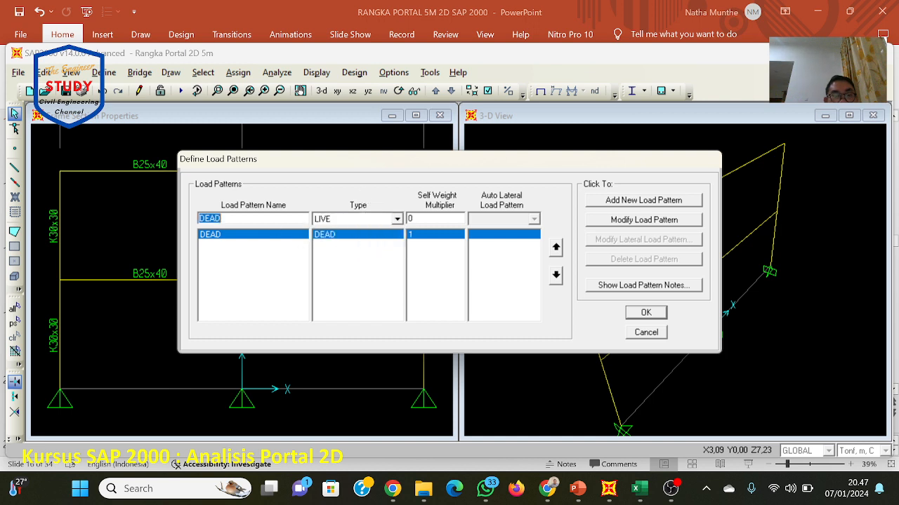
pyautogui.press('BackSpace')
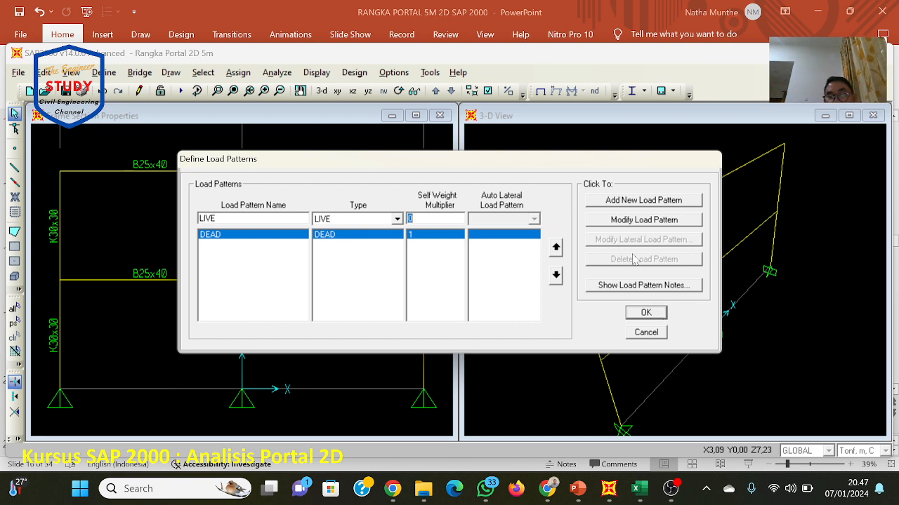
pyautogui.click(639, 204)
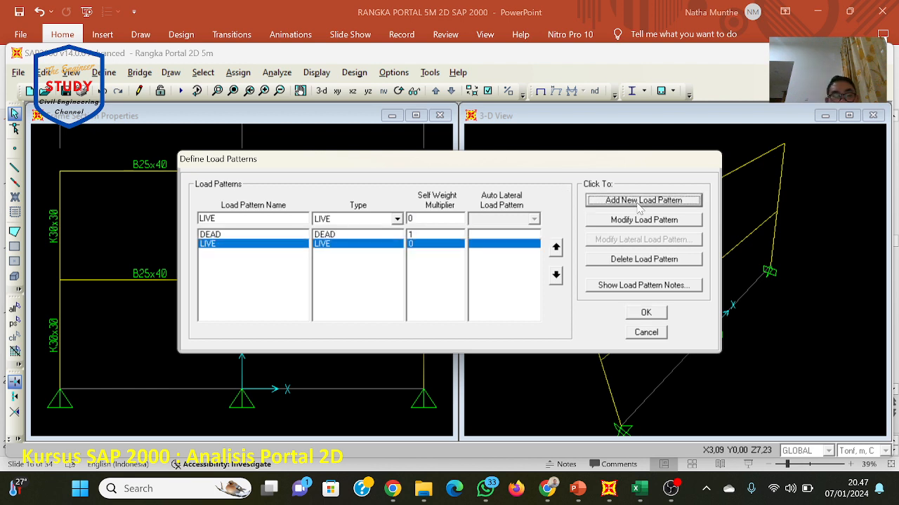
pyautogui.click(647, 316)
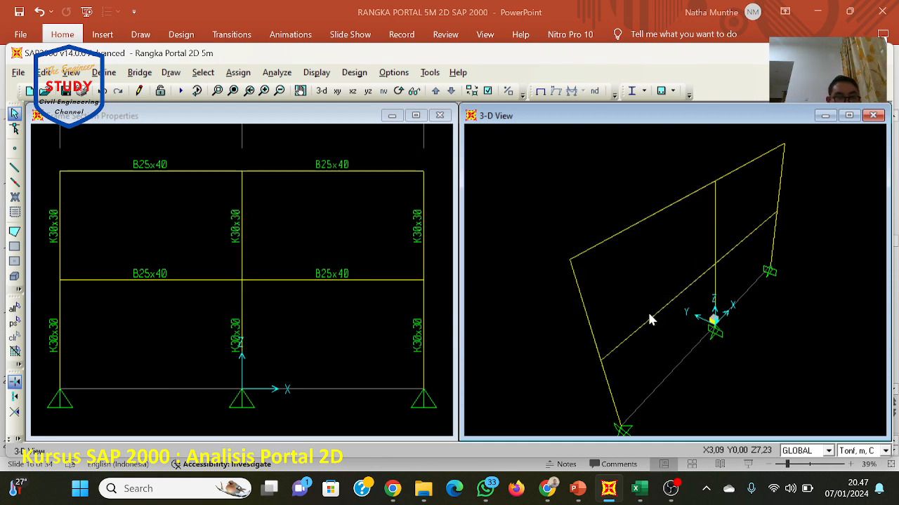
# Step: Open the DEAD load case's data from the load case definitions and inspect its applied load and scale factor
pyautogui.click(104, 72)
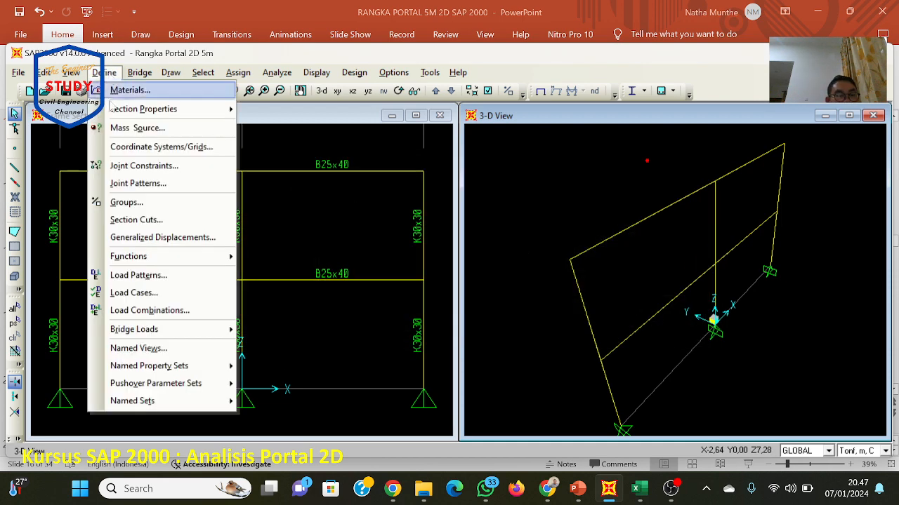
pyautogui.click(126, 293)
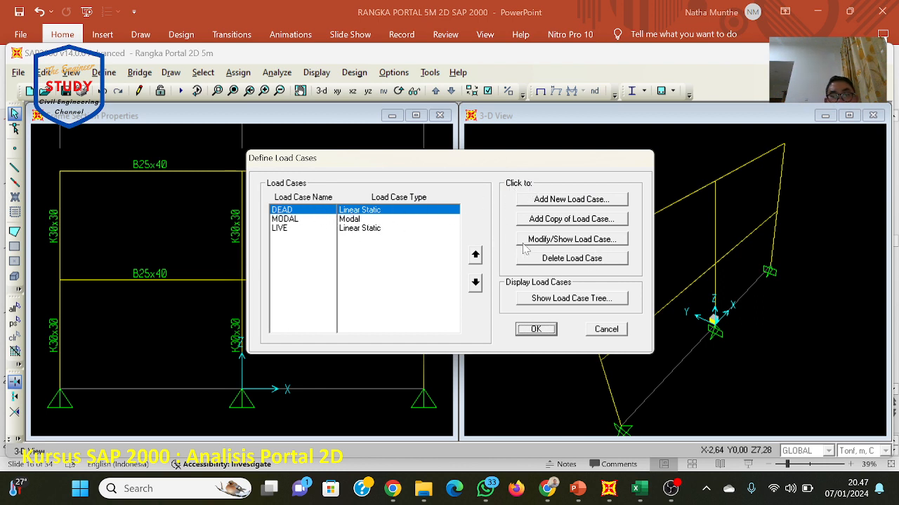
pyautogui.click(574, 239)
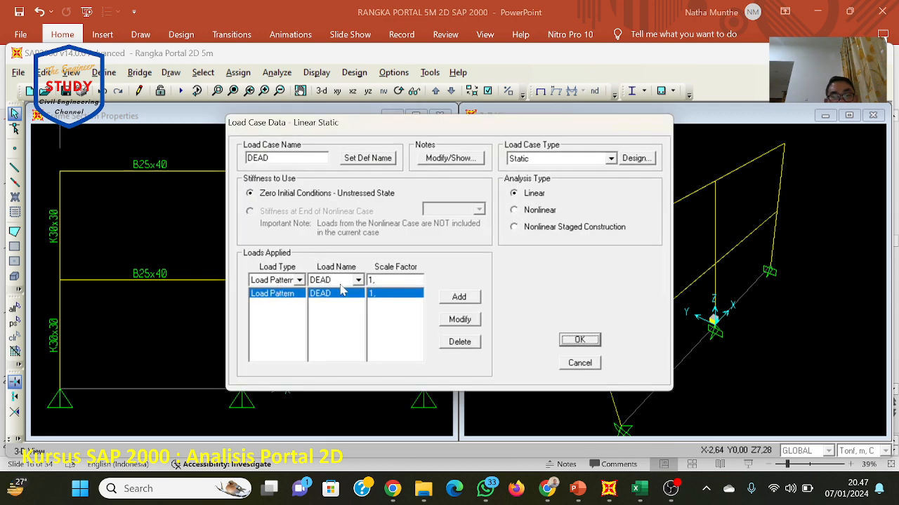
pyautogui.click(391, 293)
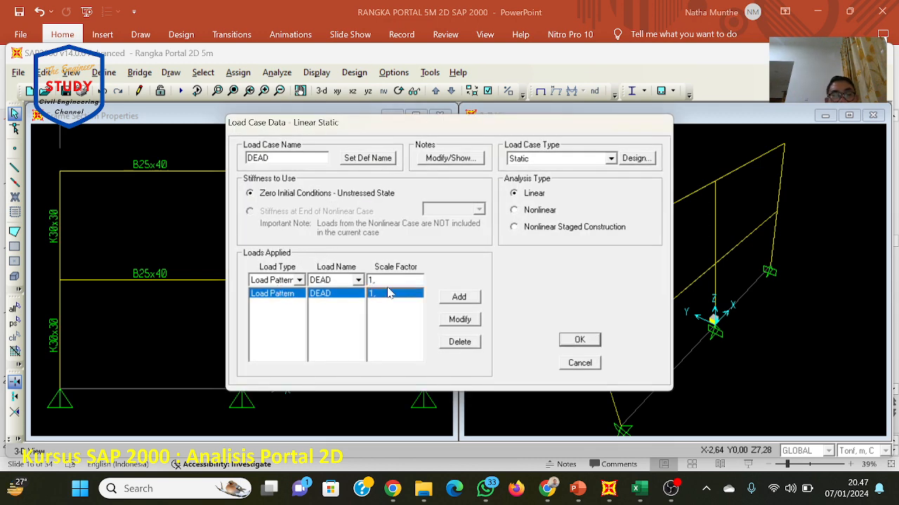
pyautogui.doubleClick(373, 280)
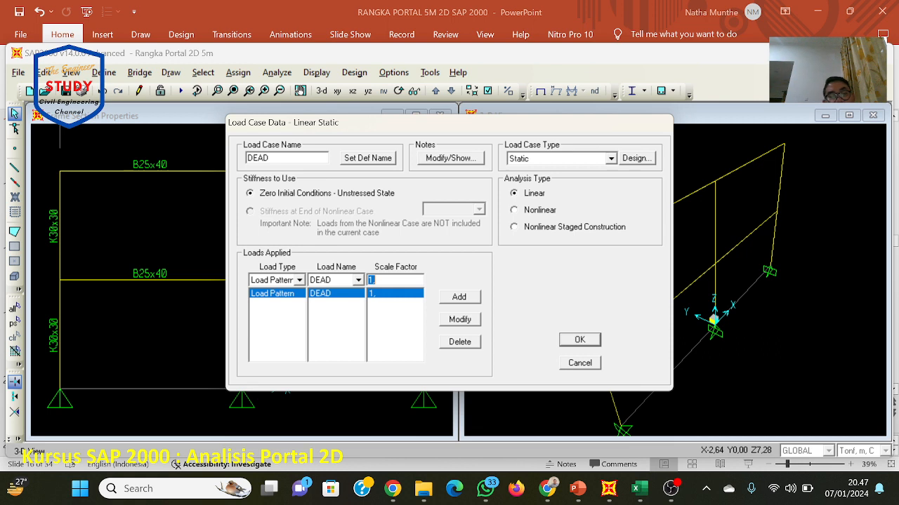
pyautogui.click(379, 298)
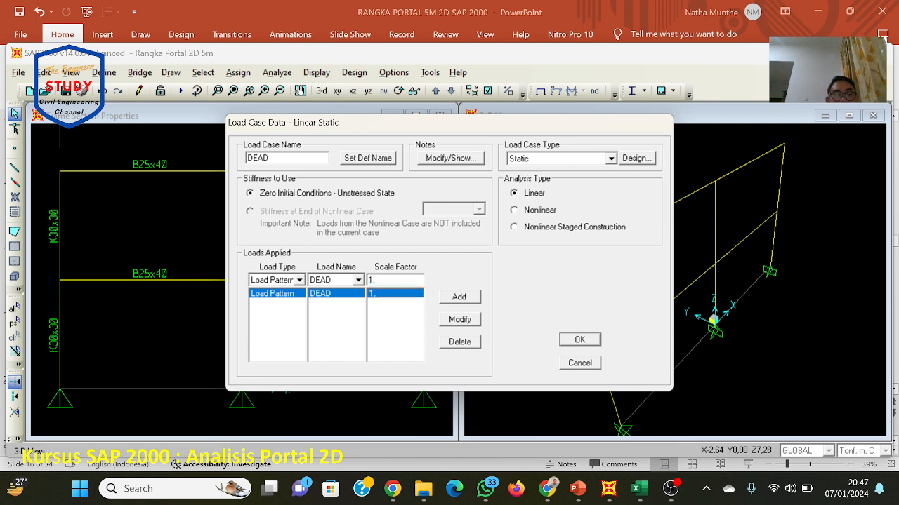
# Step: Check the scale factor of the DEAD load case, inspect the LIVE load case's data, and accept the load case definitions
pyautogui.click(372, 280)
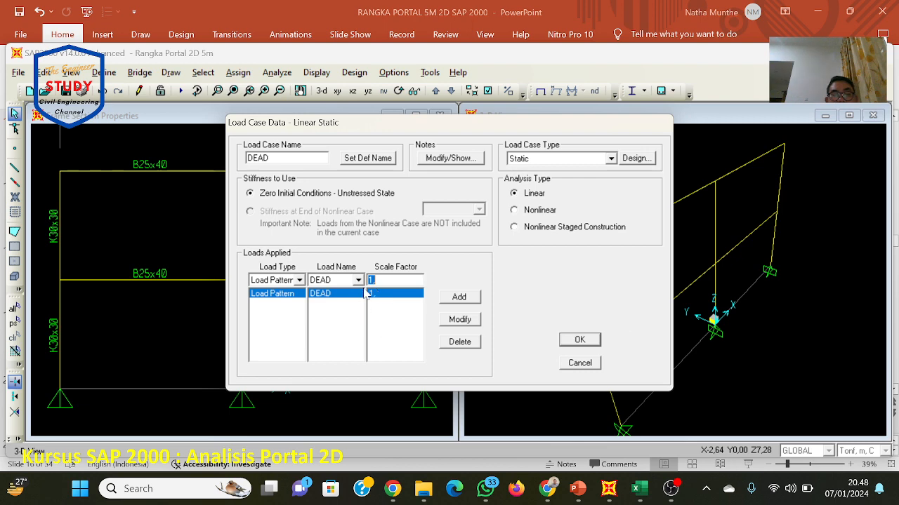
pyautogui.click(577, 342)
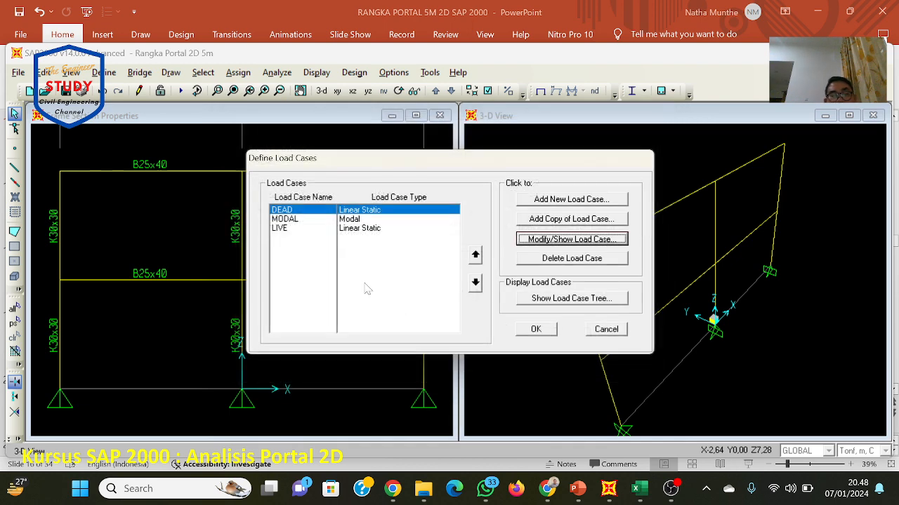
pyautogui.click(285, 230)
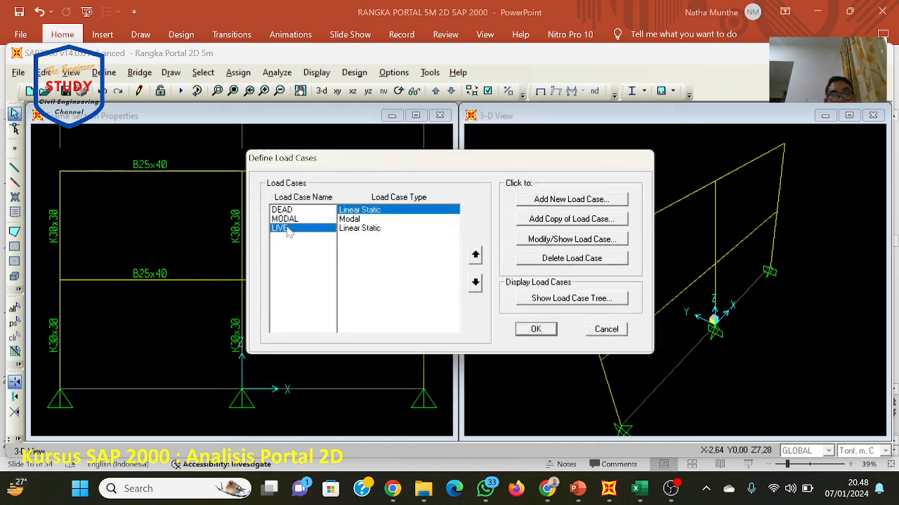
pyautogui.click(576, 240)
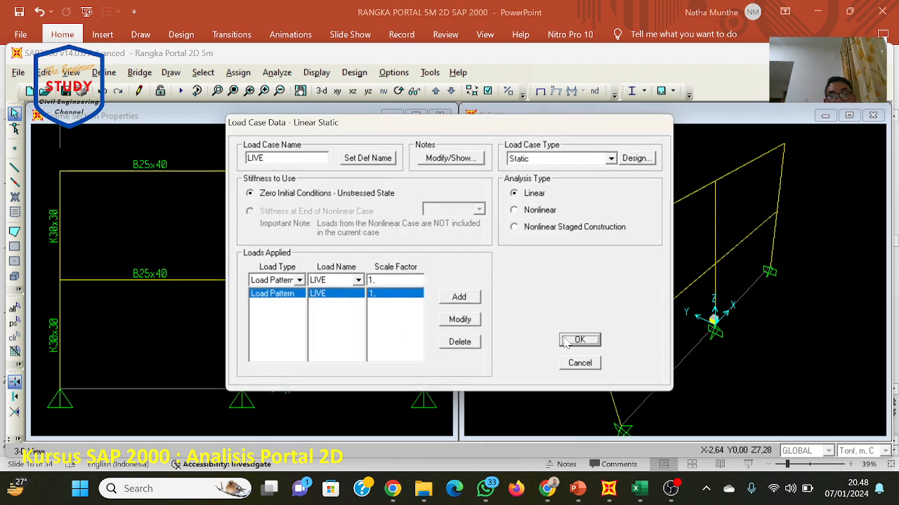
pyautogui.click(580, 340)
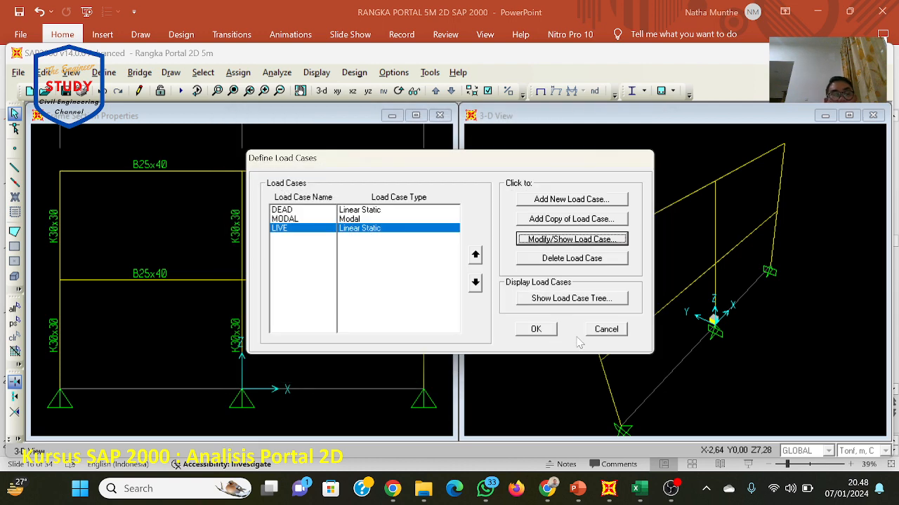
pyautogui.click(535, 331)
pyautogui.click(105, 73)
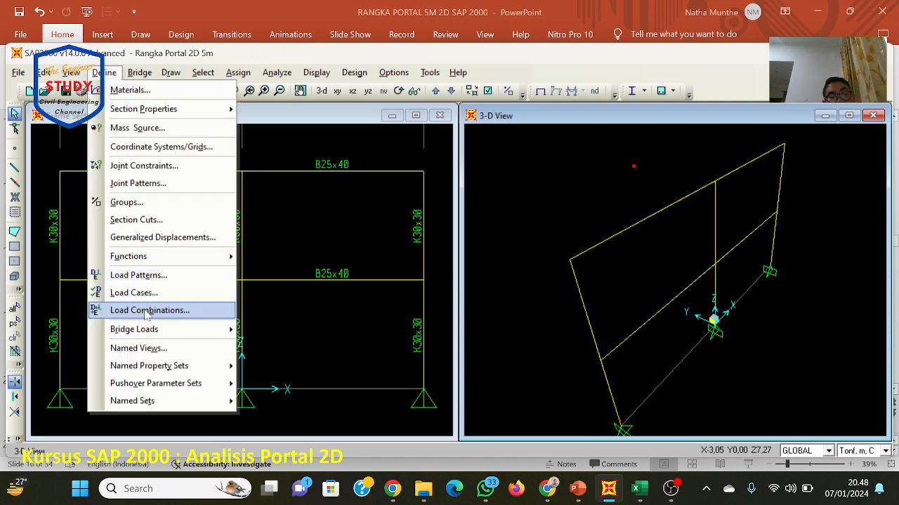
pyautogui.click(146, 314)
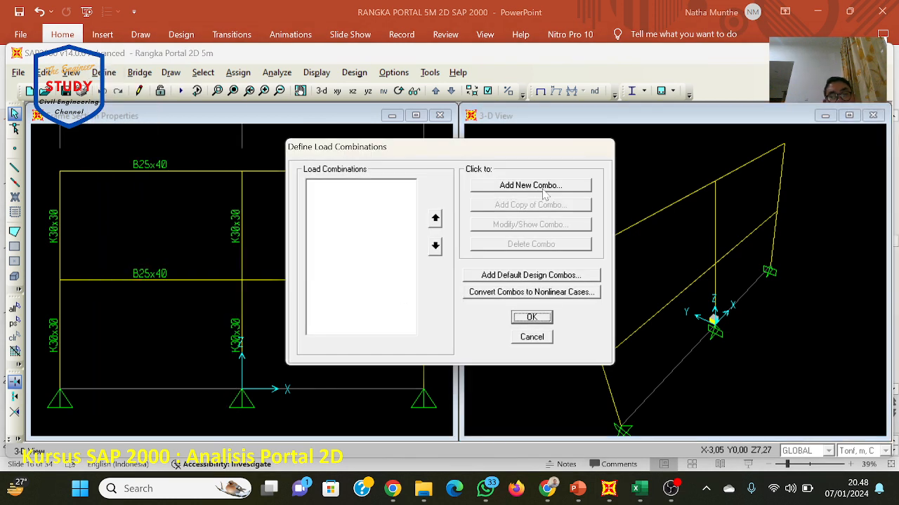
pyautogui.click(540, 339)
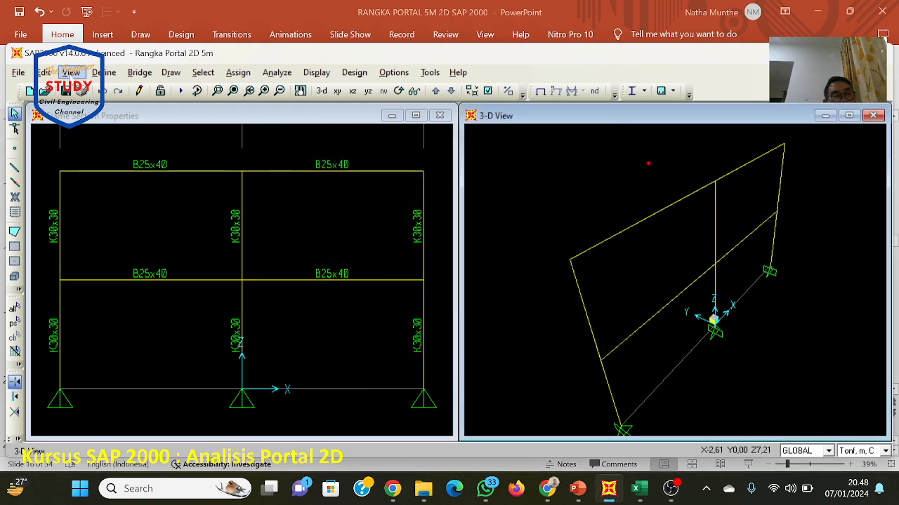
# Step: Add a Linear Add load combination named COMB1 containing the DEAD case with scale factor 1,4 and accept the definitions
pyautogui.click(97, 74)
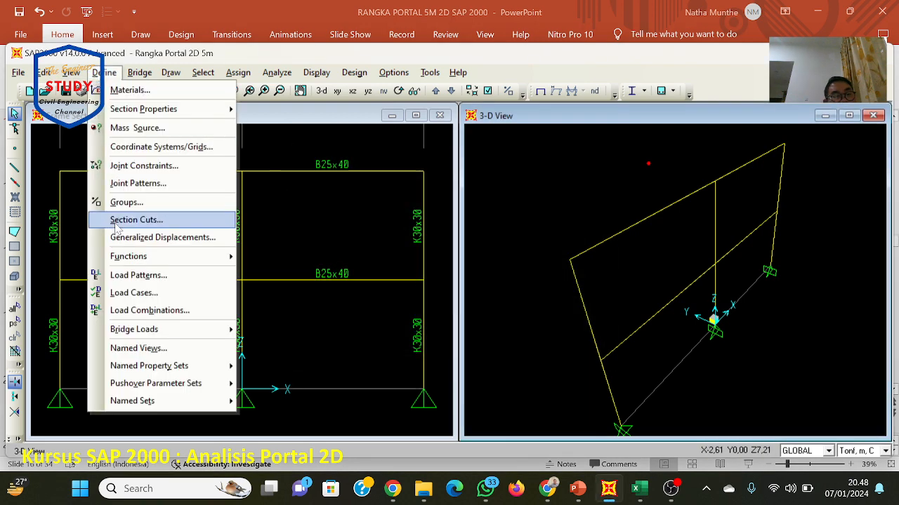
pyautogui.click(130, 312)
pyautogui.click(513, 187)
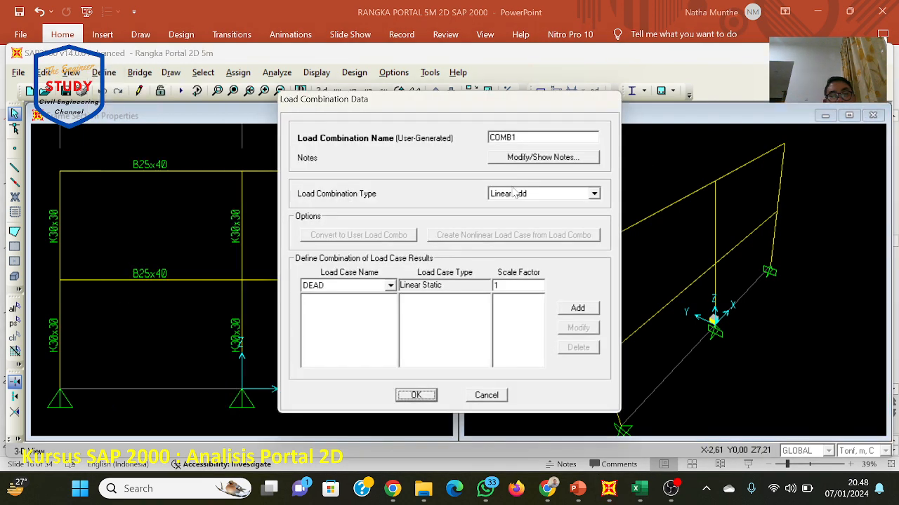
pyautogui.doubleClick(497, 285)
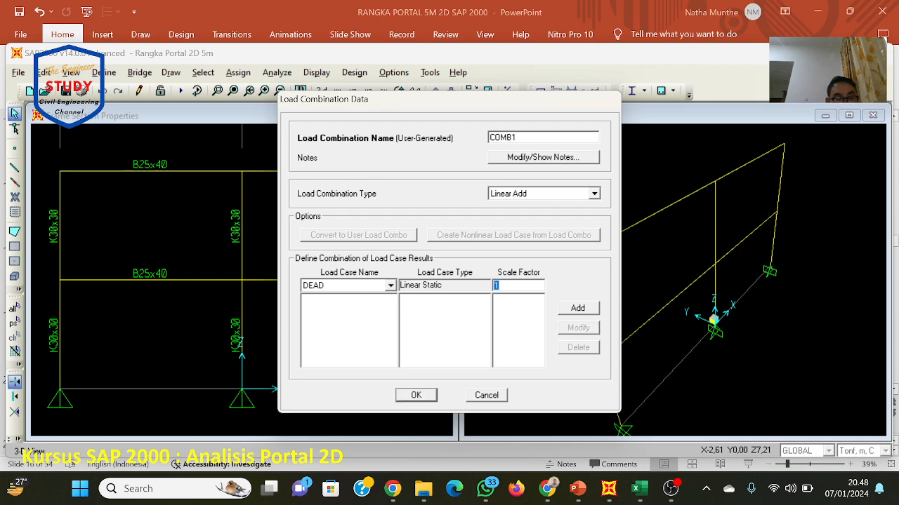
pyautogui.write('1,4')
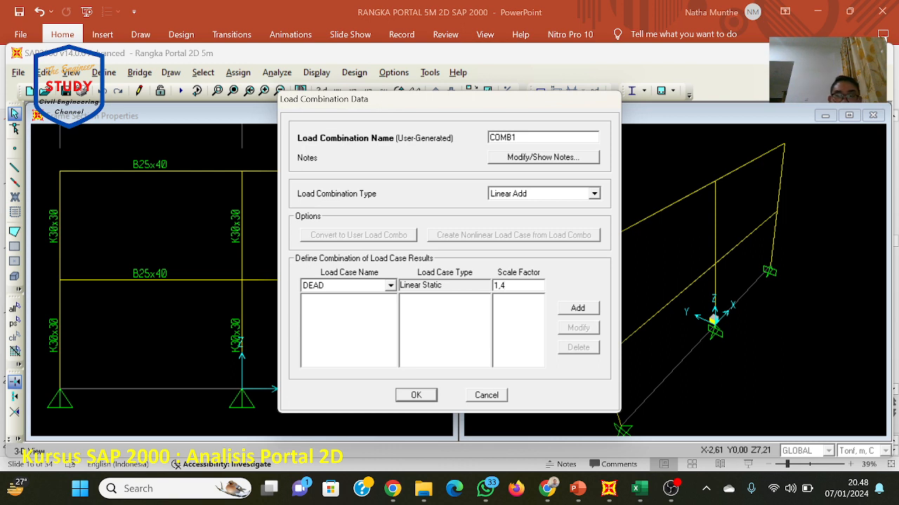
pyautogui.click(577, 308)
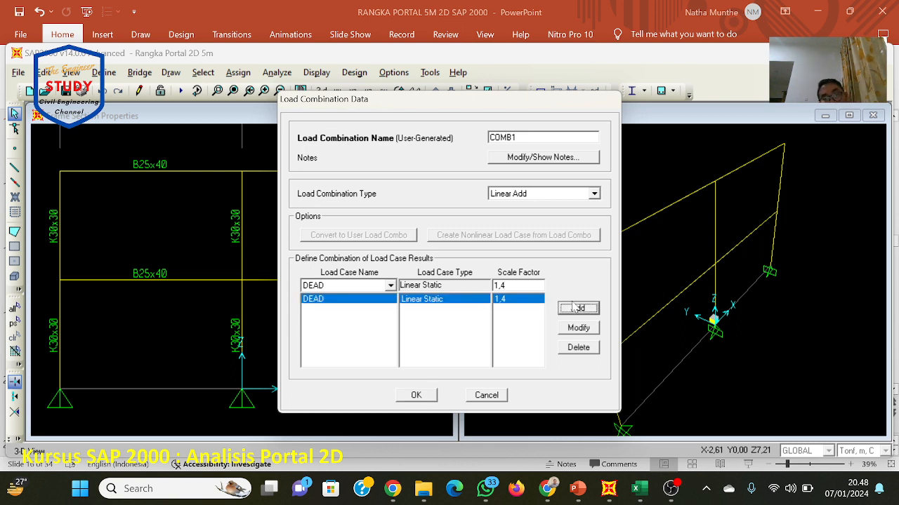
pyautogui.click(420, 397)
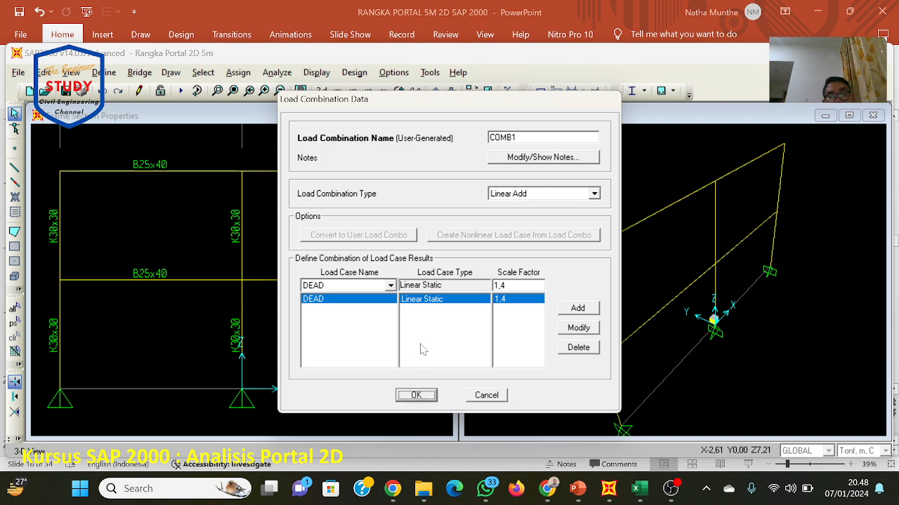
pyautogui.click(420, 395)
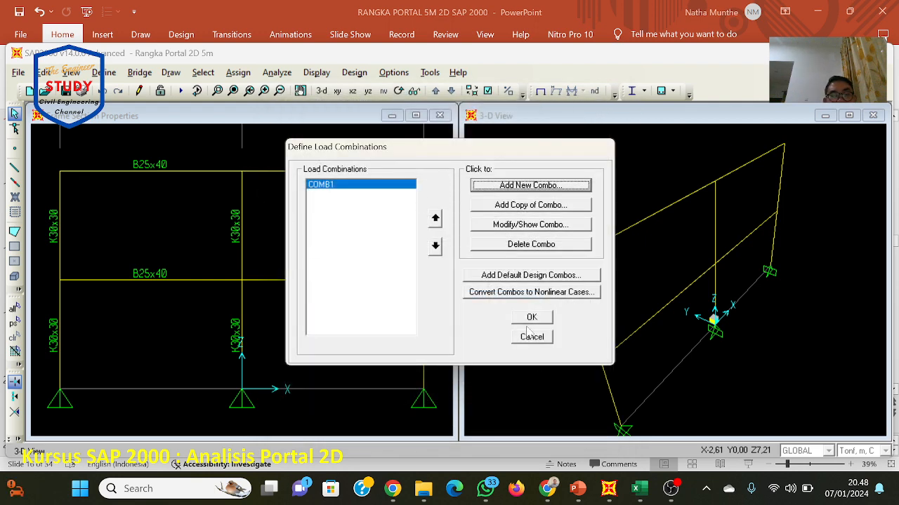
pyautogui.click(532, 319)
# Step: Reopen the load case definitions and review the applied loads and scale factors of the DEAD and LIVE cases
pyautogui.click(105, 73)
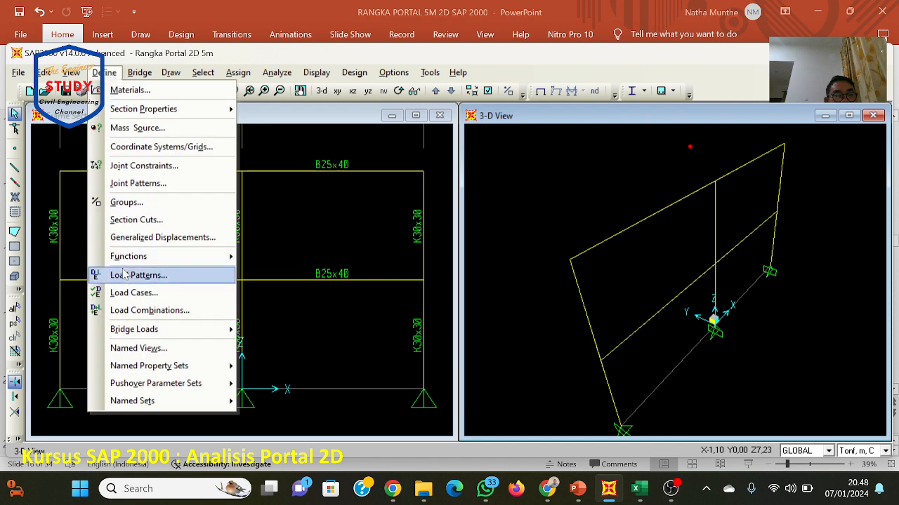
pyautogui.click(127, 291)
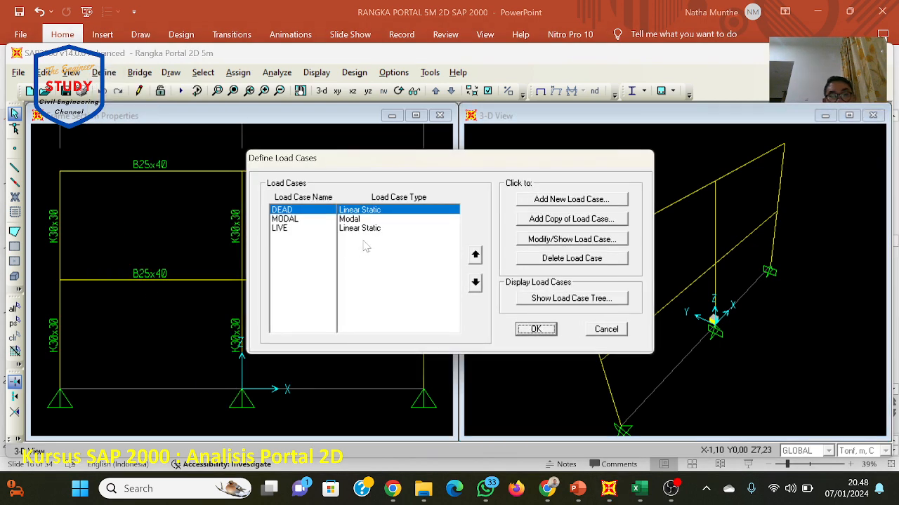
pyautogui.click(569, 239)
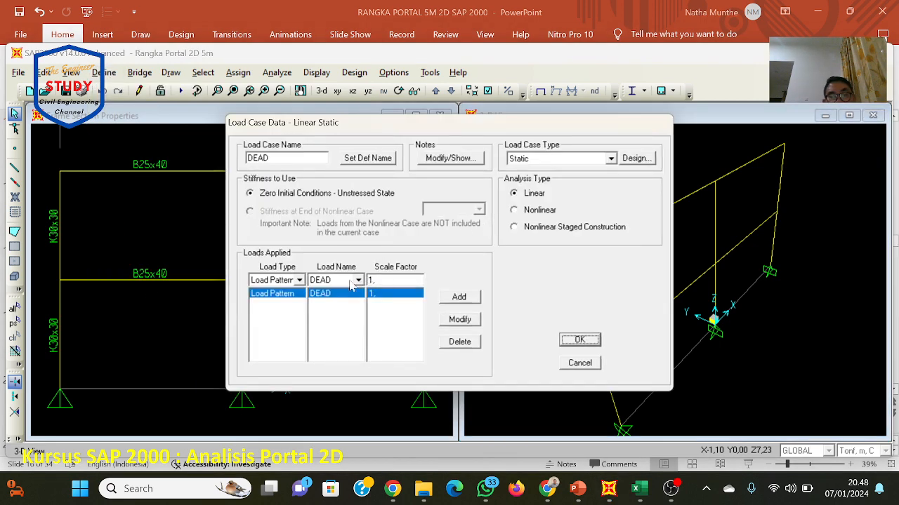
pyautogui.click(572, 340)
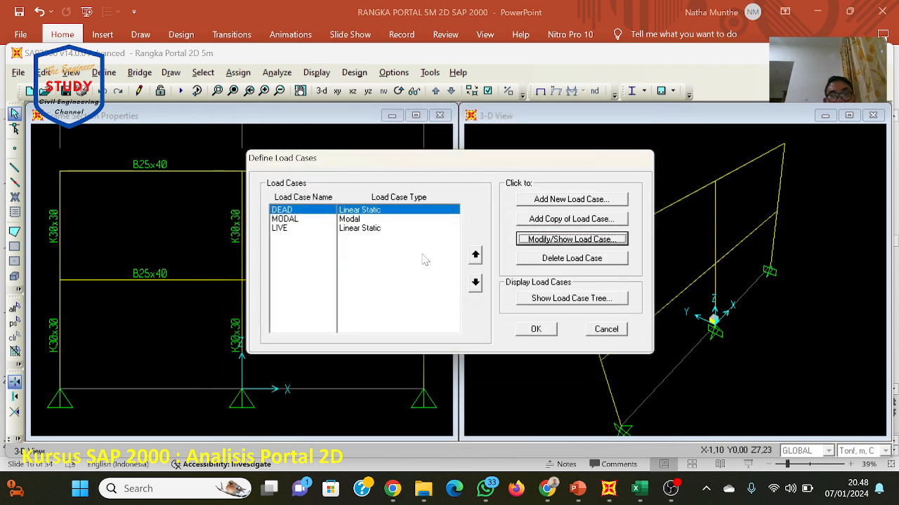
pyautogui.click(288, 229)
pyautogui.click(596, 242)
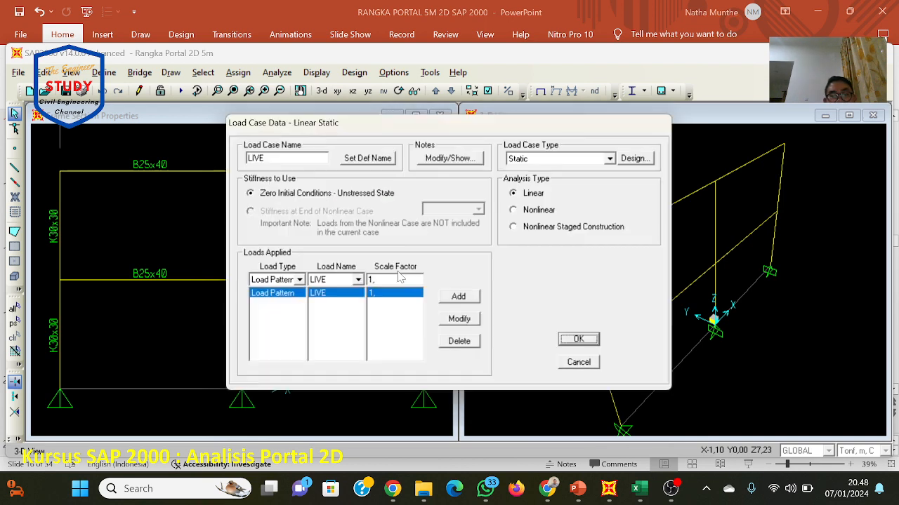
pyautogui.click(577, 340)
pyautogui.click(546, 330)
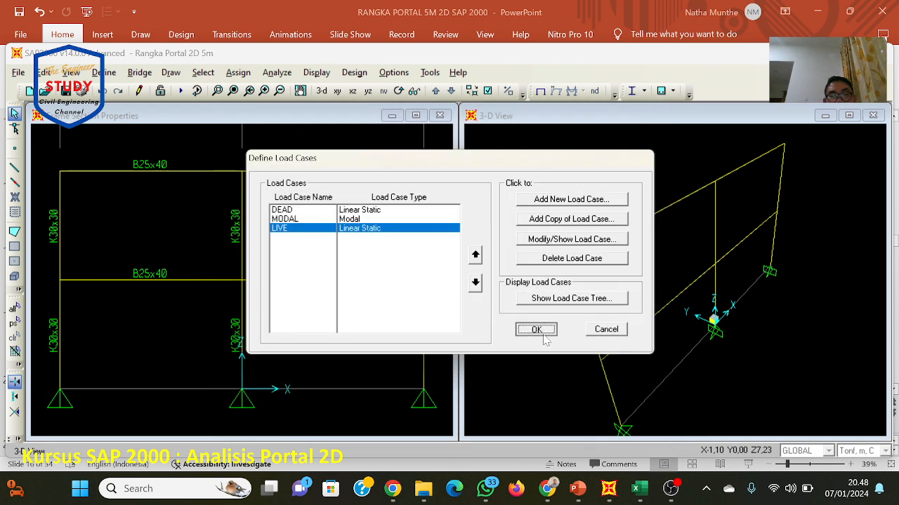
# Step: Open COMB1's data from the load combination definitions and check the scale factor of its DEAD case
pyautogui.click(105, 73)
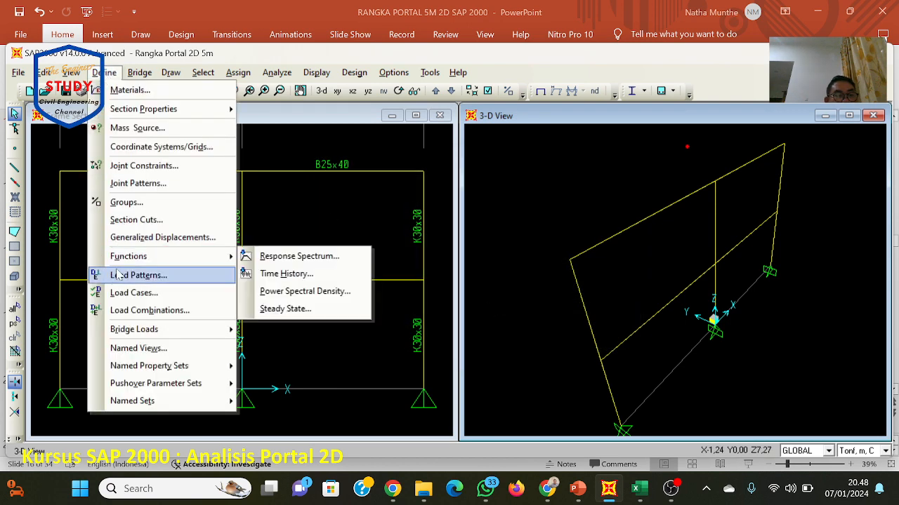
pyautogui.click(144, 310)
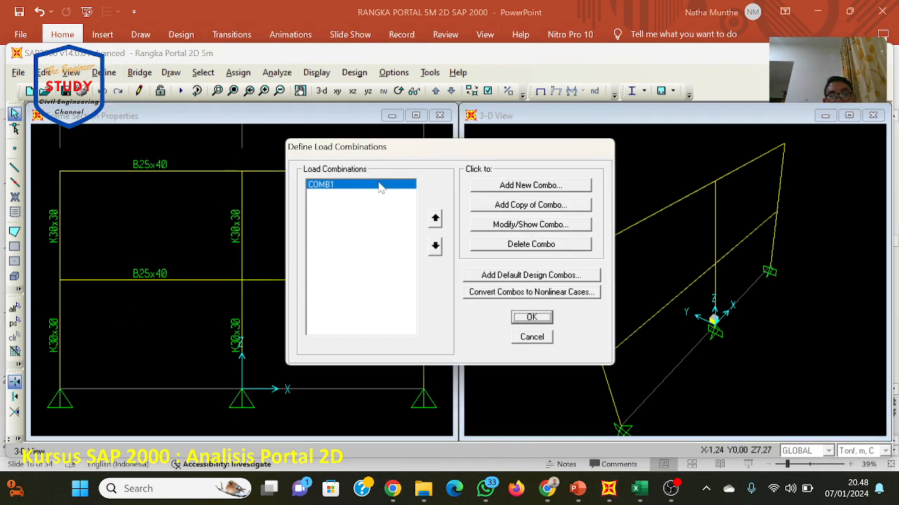
pyautogui.click(519, 225)
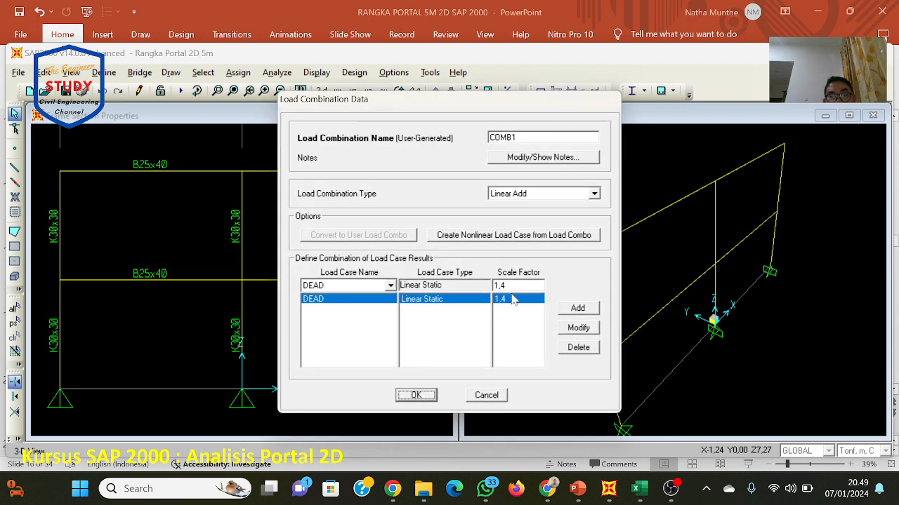
pyautogui.doubleClick(499, 286)
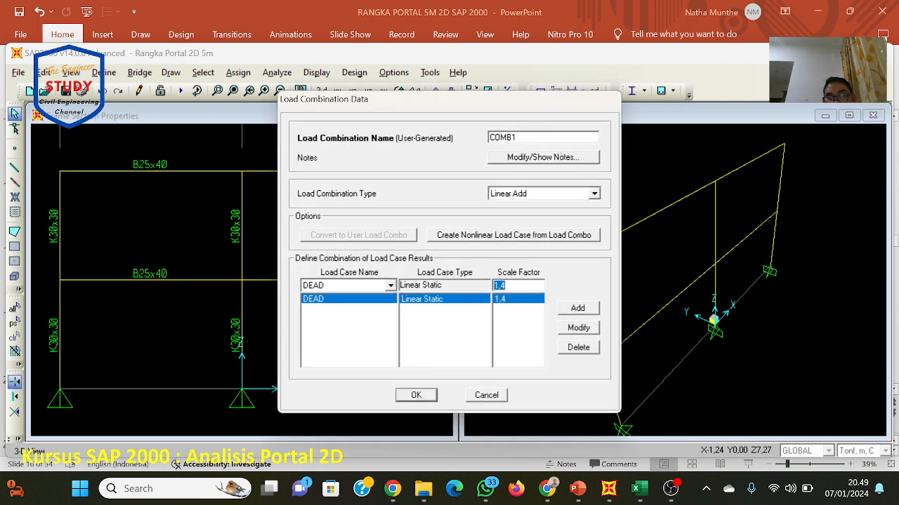
pyautogui.click(429, 394)
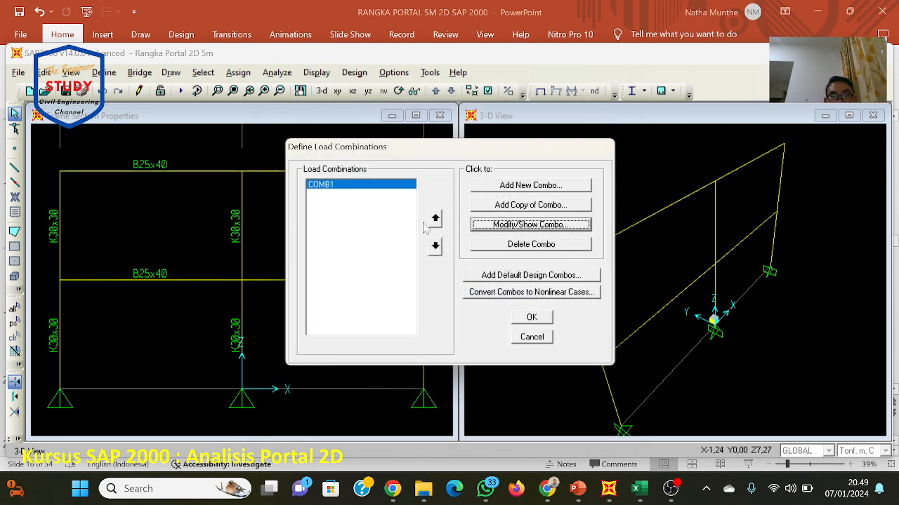
# Step: Reopen COMB1 and change the scale factor of its DEAD case entry to 1,7
pyautogui.click(496, 225)
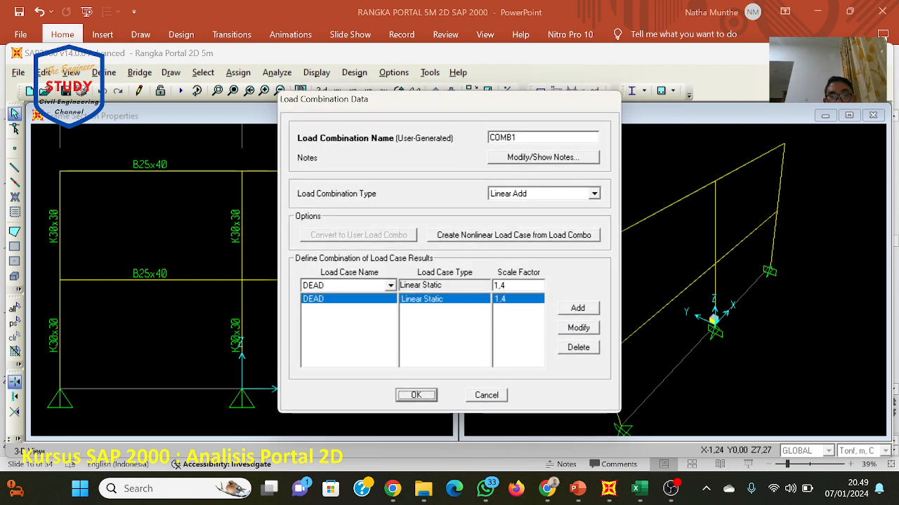
pyautogui.click(505, 285)
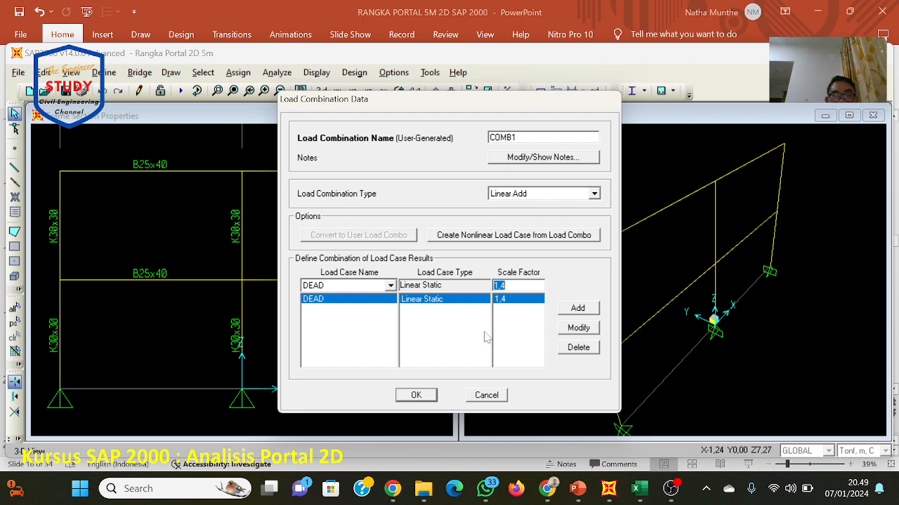
pyautogui.click(506, 286)
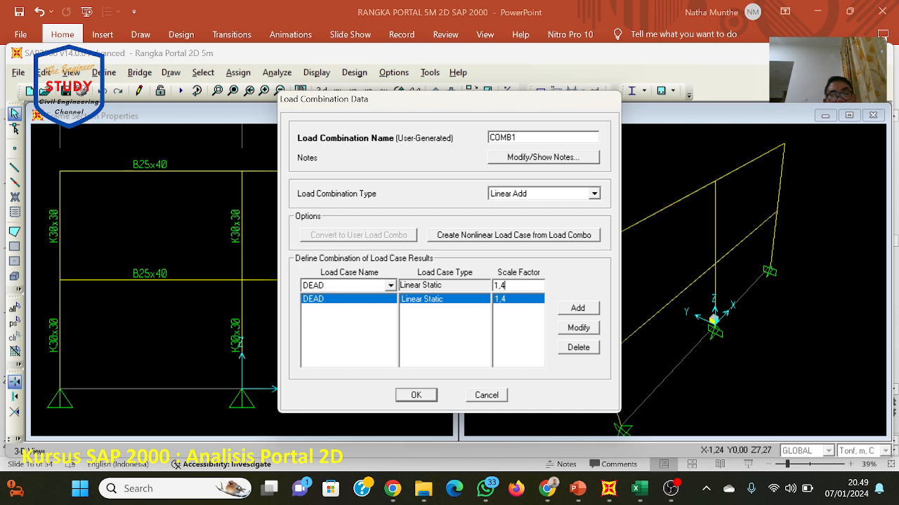
pyautogui.press('BackSpace')
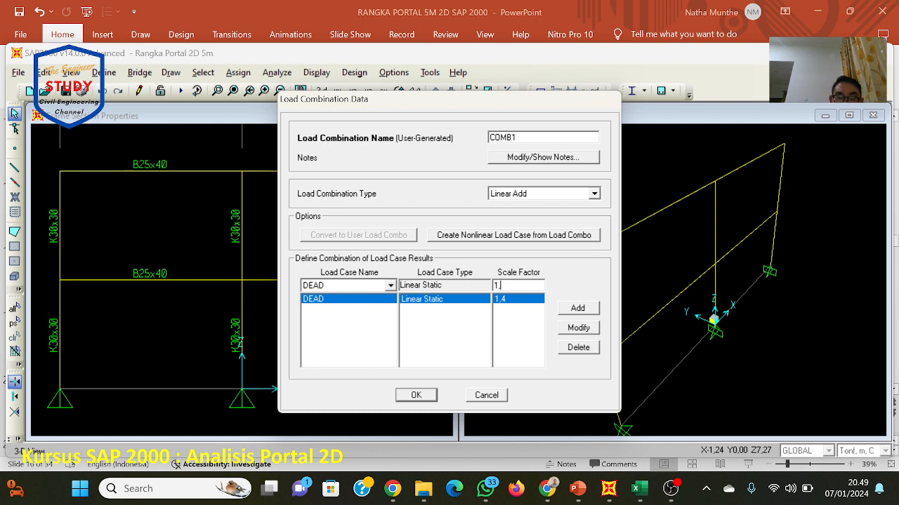
pyautogui.write('7')
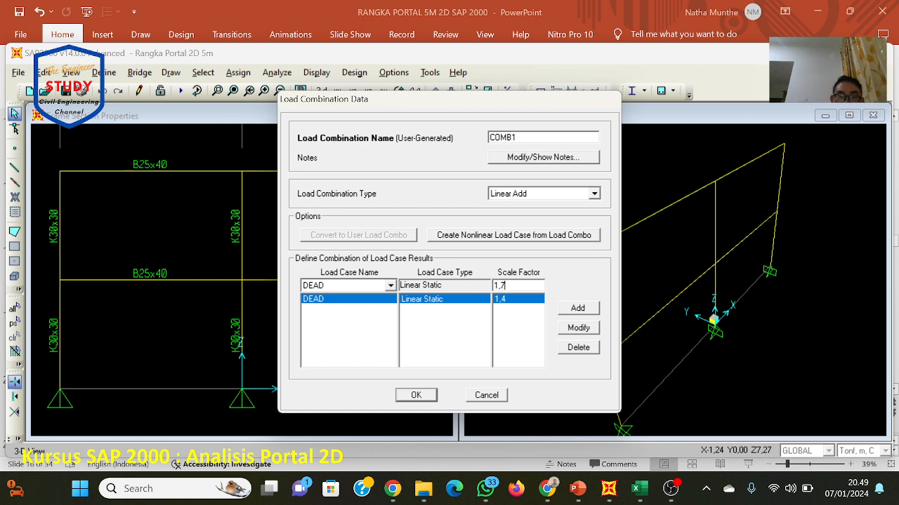
pyautogui.click(578, 329)
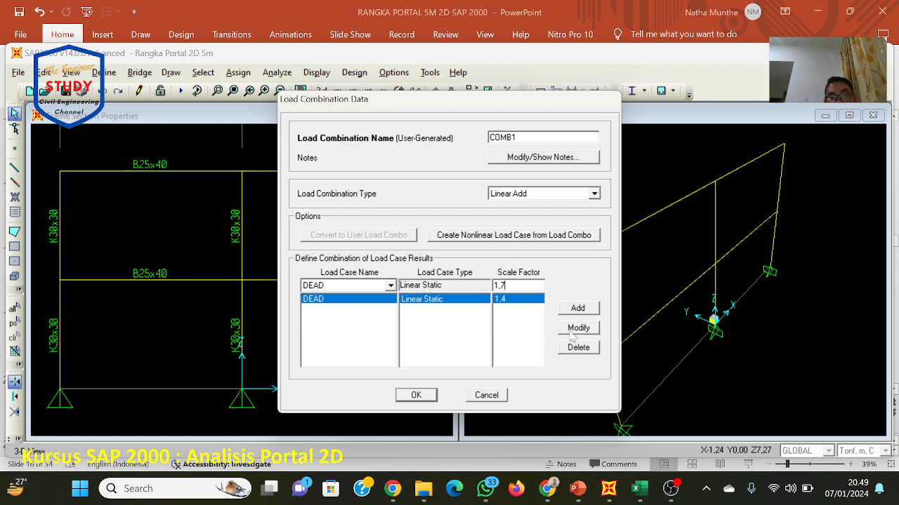
# Step: Set the scale factor of COMB1's DEAD case entry to 1,4 and accept the combination
pyautogui.doubleClick(502, 285)
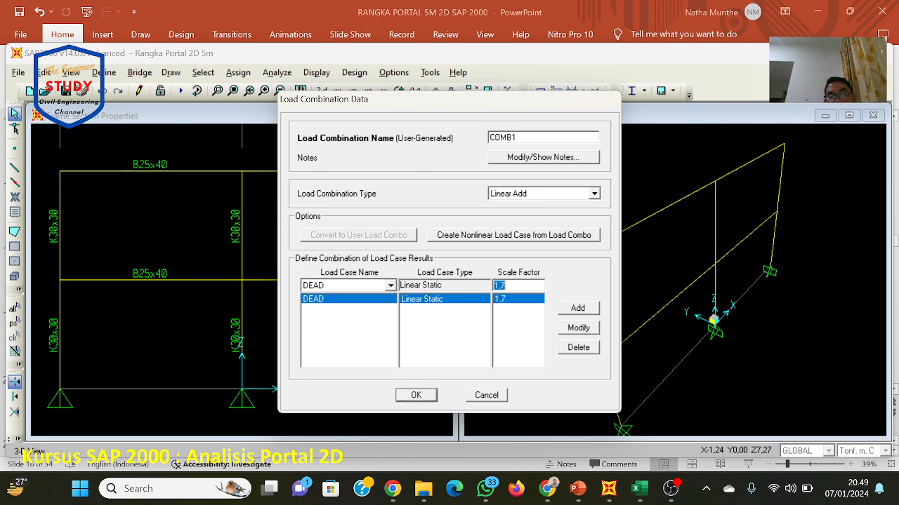
pyautogui.click(502, 285)
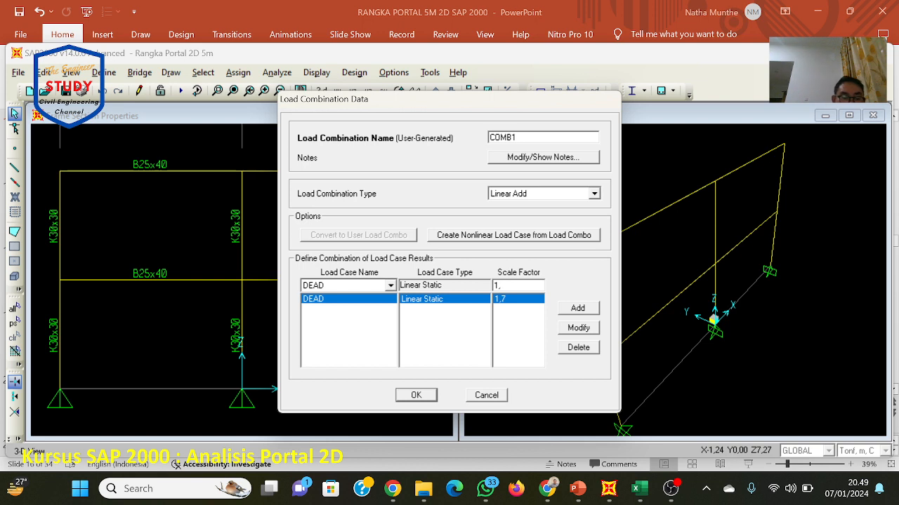
pyautogui.write(',4')
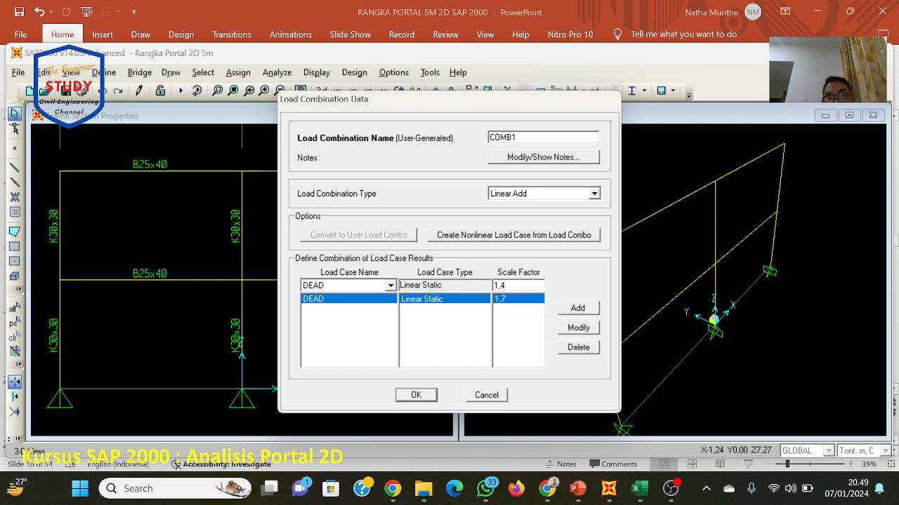
pyautogui.click(567, 330)
pyautogui.click(421, 397)
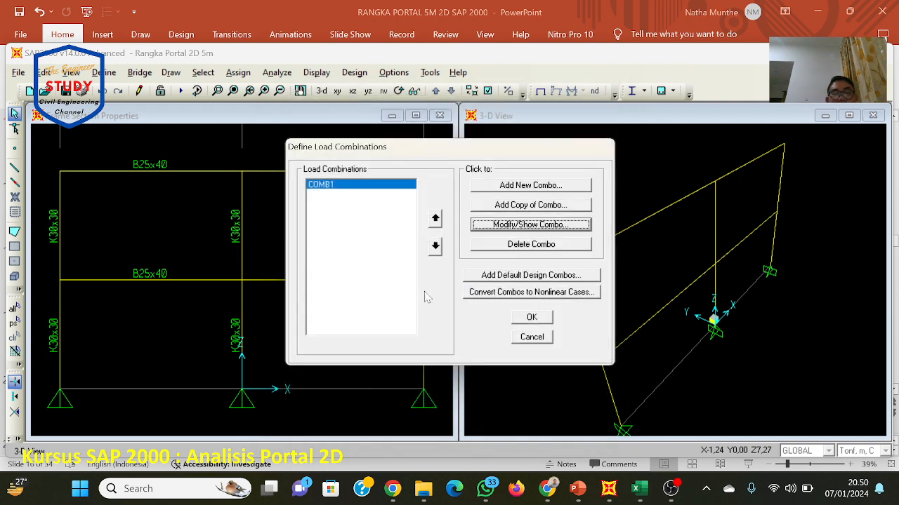
# Step: Create a new Linear Add load combination COMB2 and add the DEAD case with scale factor 1,4
pyautogui.click(519, 185)
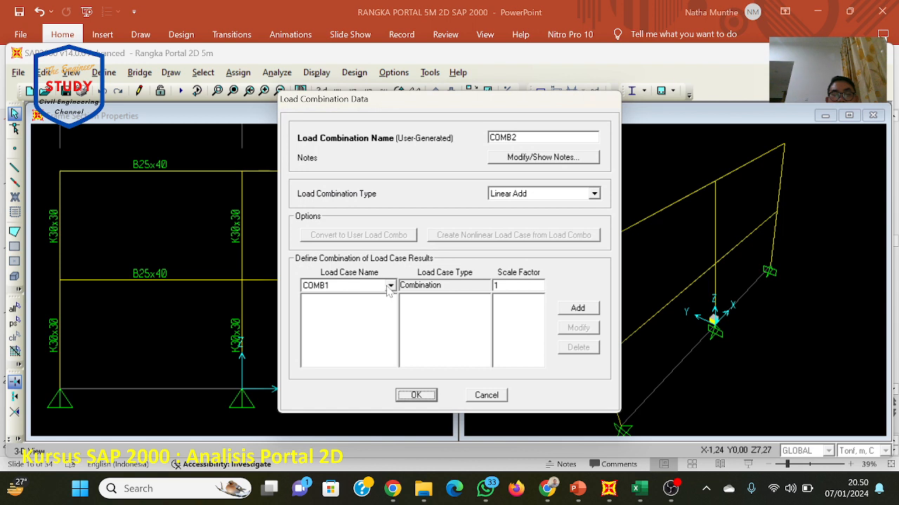
pyautogui.click(389, 285)
pyautogui.click(376, 306)
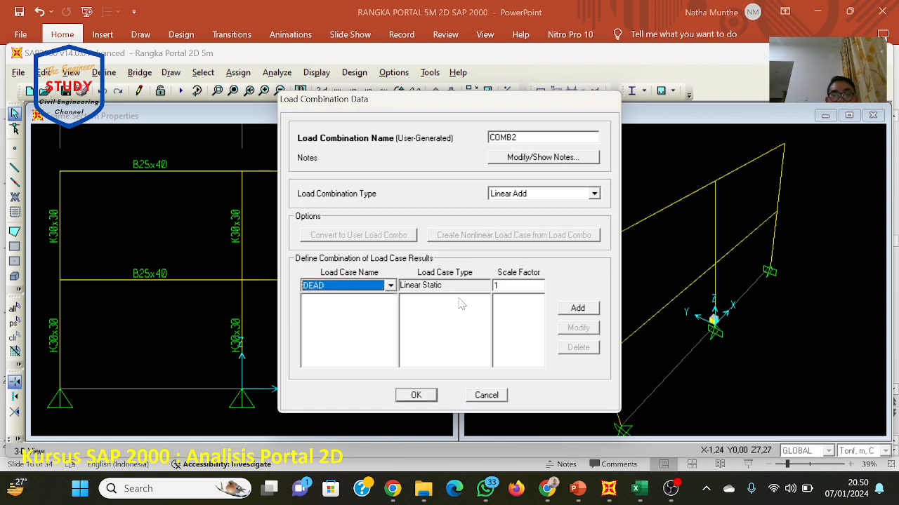
pyautogui.click(496, 285)
pyautogui.write('1,4')
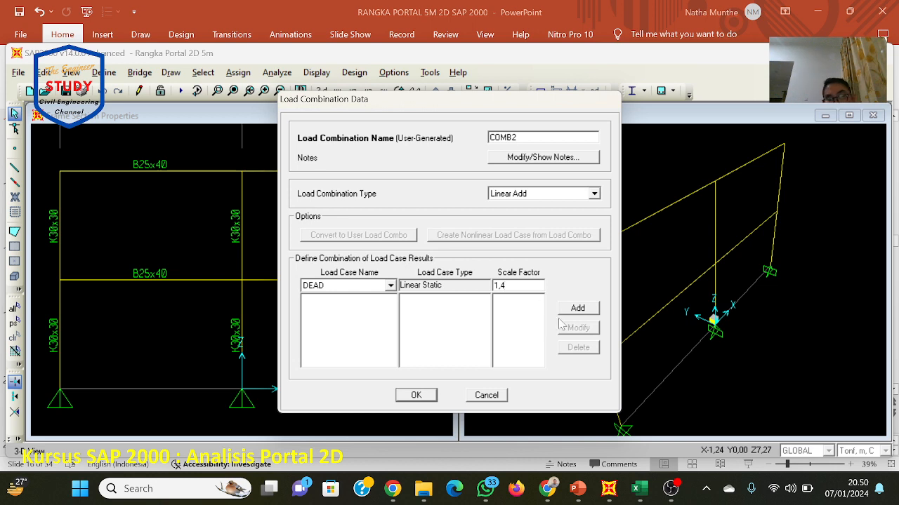
pyautogui.click(577, 308)
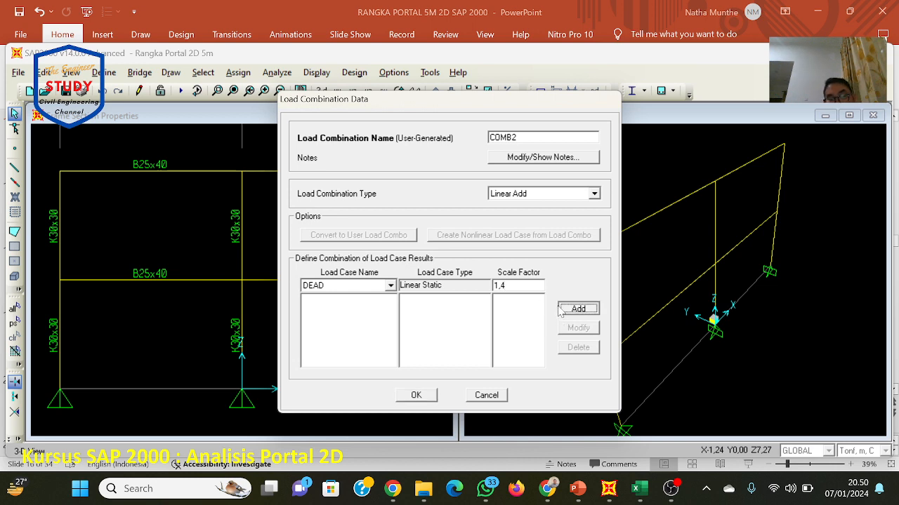
# Step: Add the LIVE case to COMB2 with scale factor 1,7
pyautogui.click(390, 285)
pyautogui.click(366, 314)
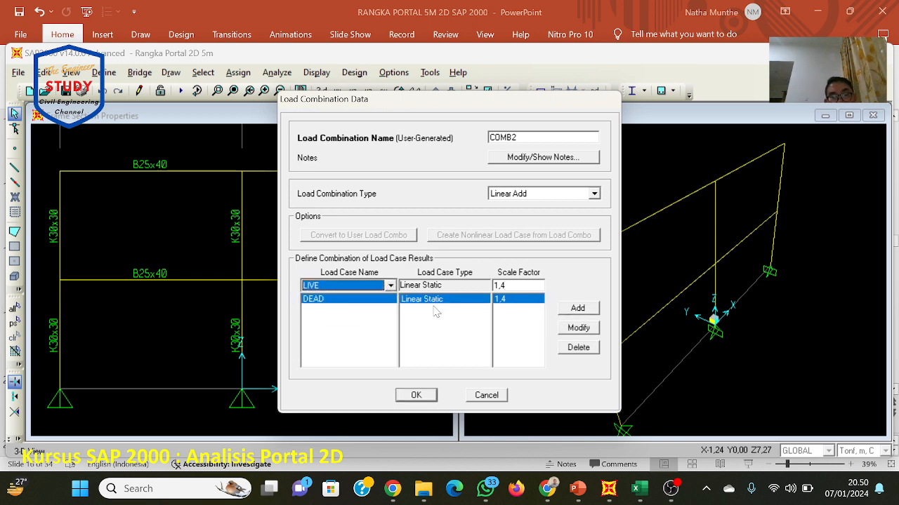
pyautogui.click(512, 286)
pyautogui.click(513, 285)
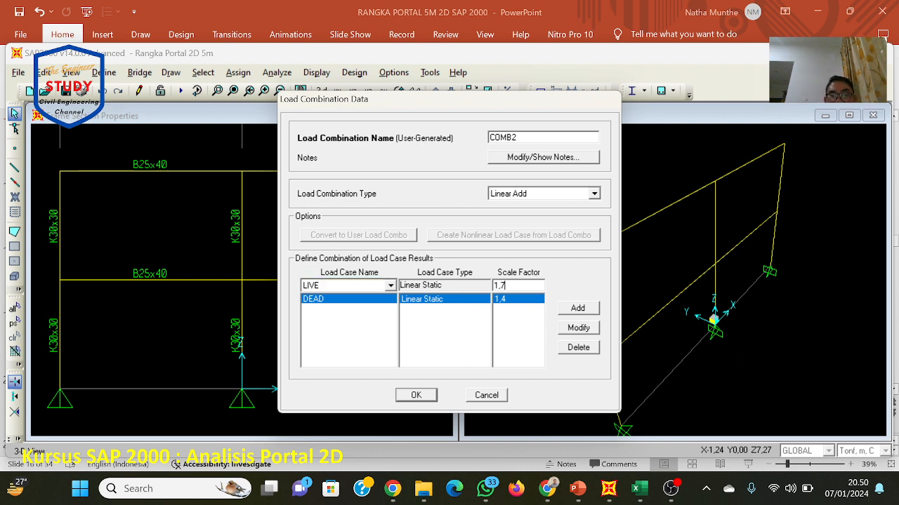
pyautogui.click(577, 309)
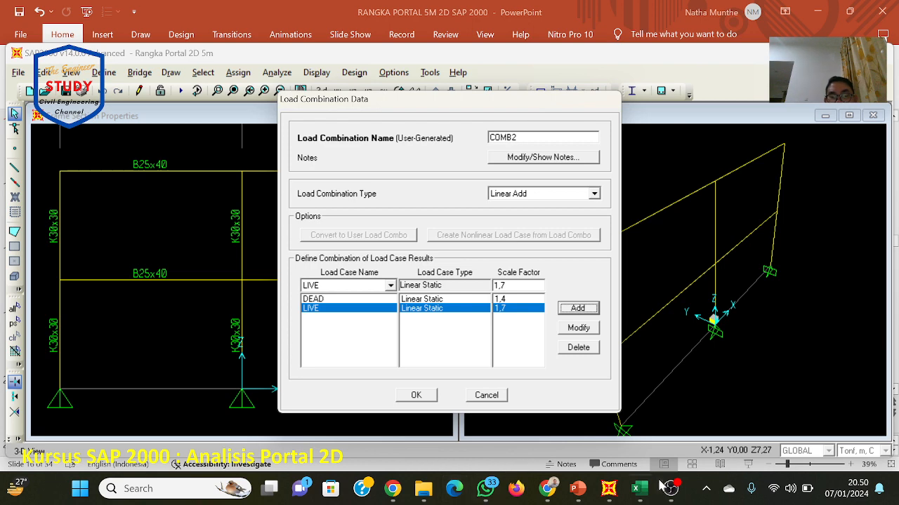
# Step: Switch to PowerPoint and consult the course slide that defines COMB 2
pyautogui.click(577, 488)
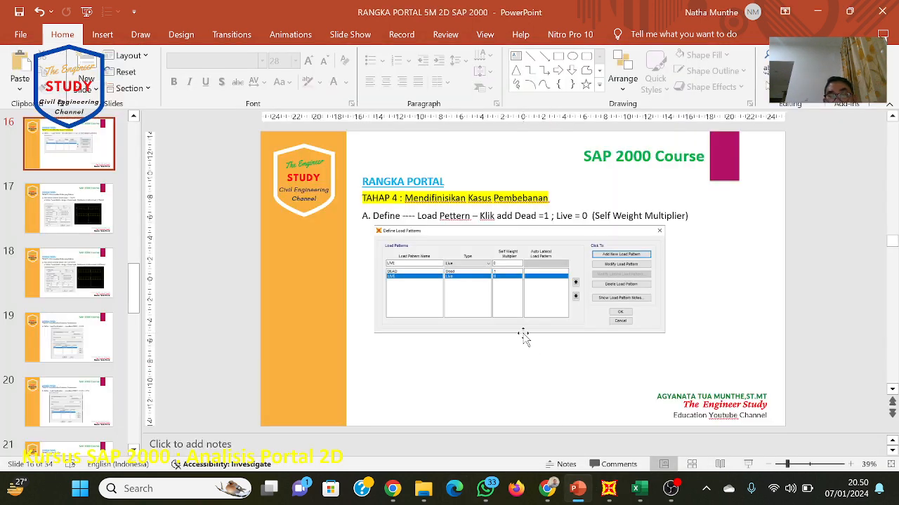
pyautogui.scroll(-3, 523, 337)
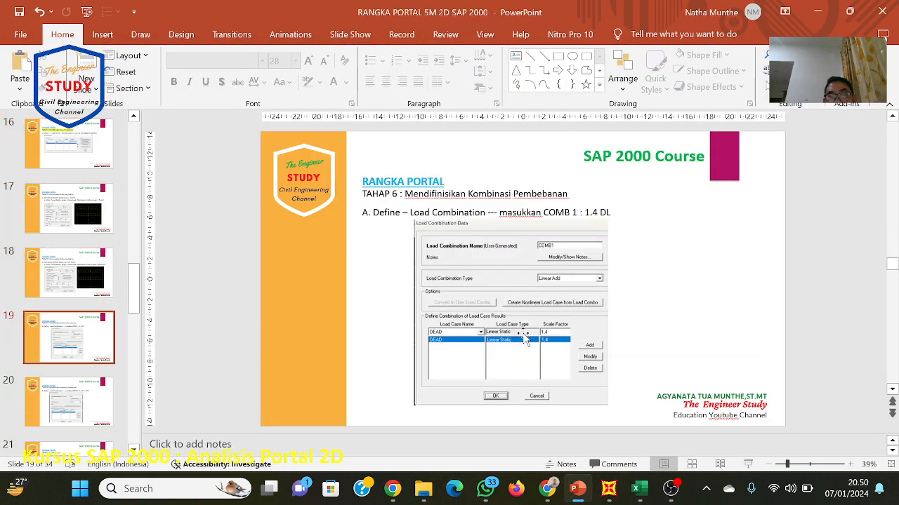
pyautogui.scroll(-2, 595, 235)
pyautogui.scroll(1, 595, 236)
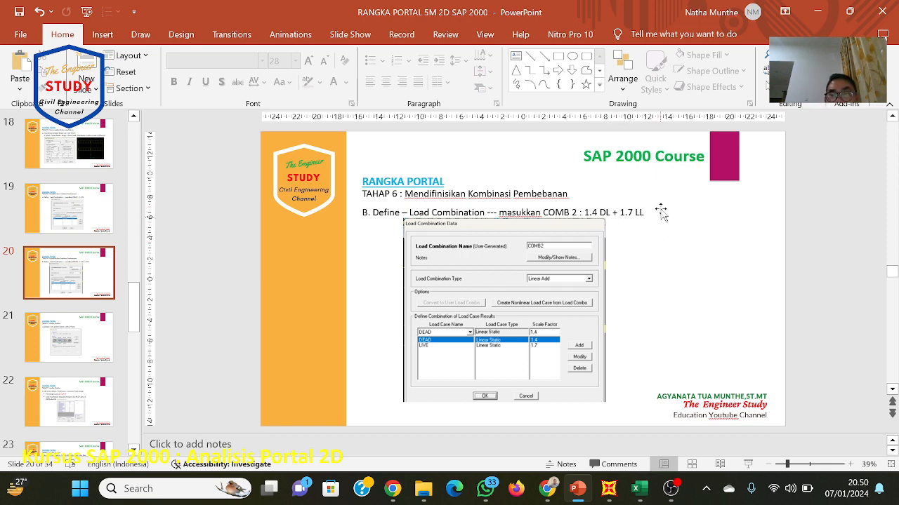
# Step: Switch back to SAP2000, check the DEAD and LIVE entries and scale factors of COMB2, and accept the combination
pyautogui.click(608, 489)
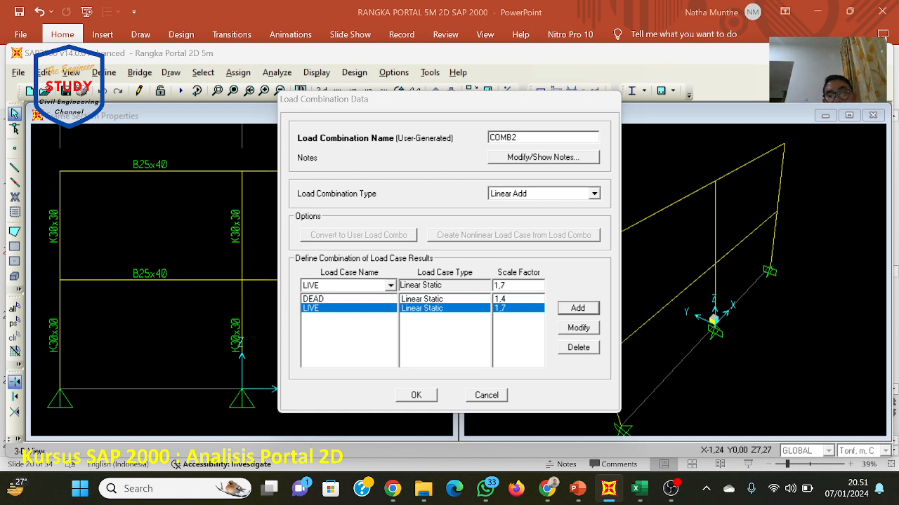
pyautogui.click(517, 299)
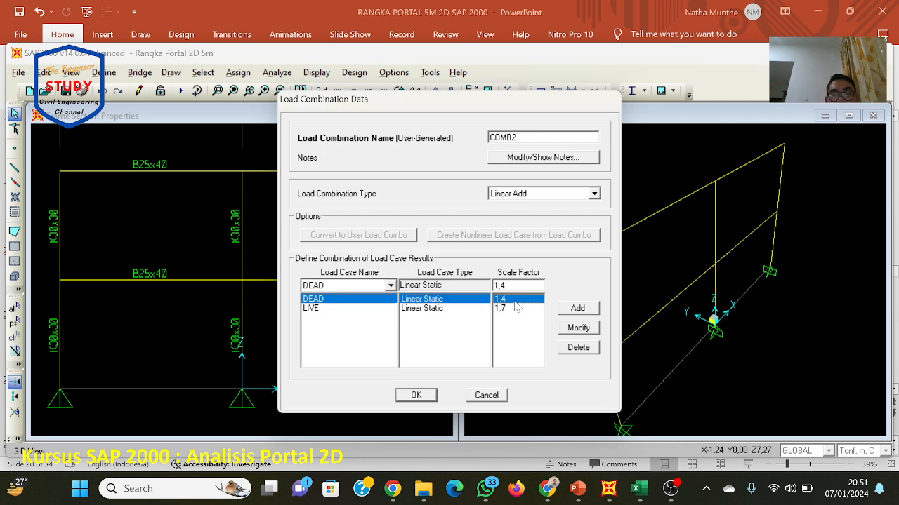
pyautogui.click(517, 310)
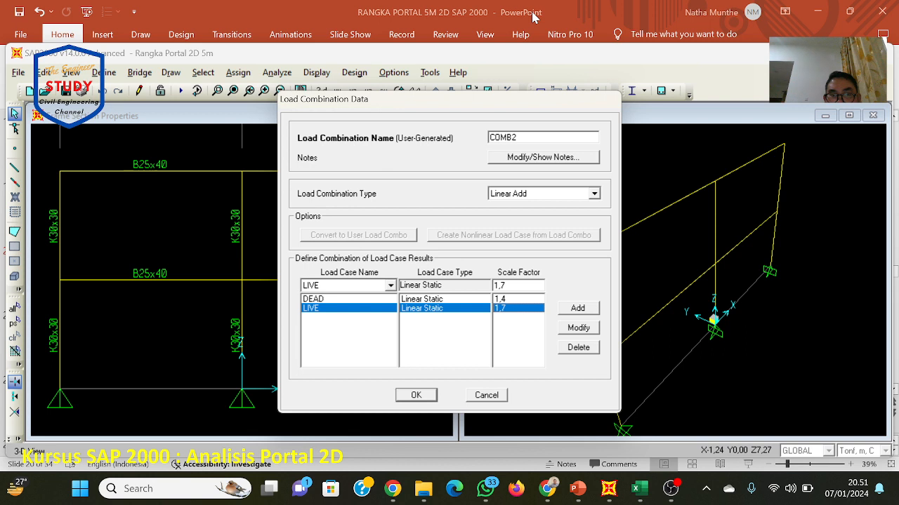
pyautogui.click(322, 300)
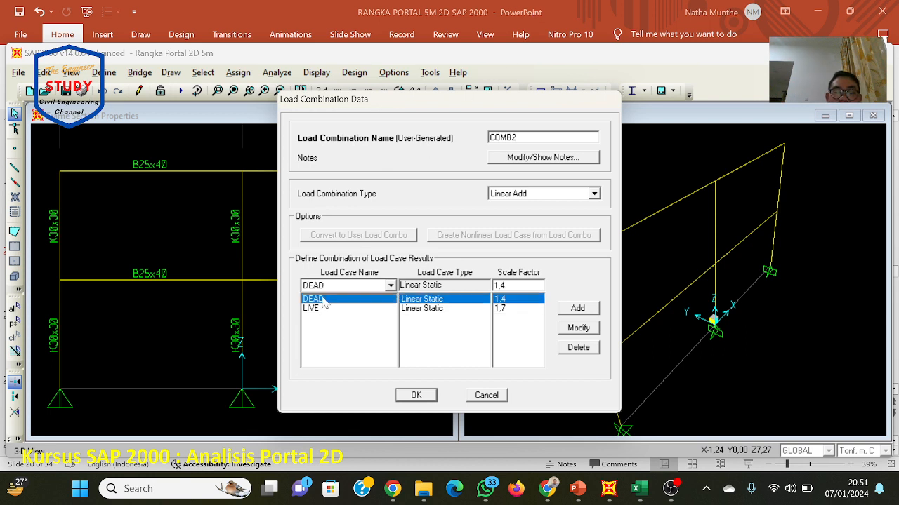
pyautogui.click(390, 286)
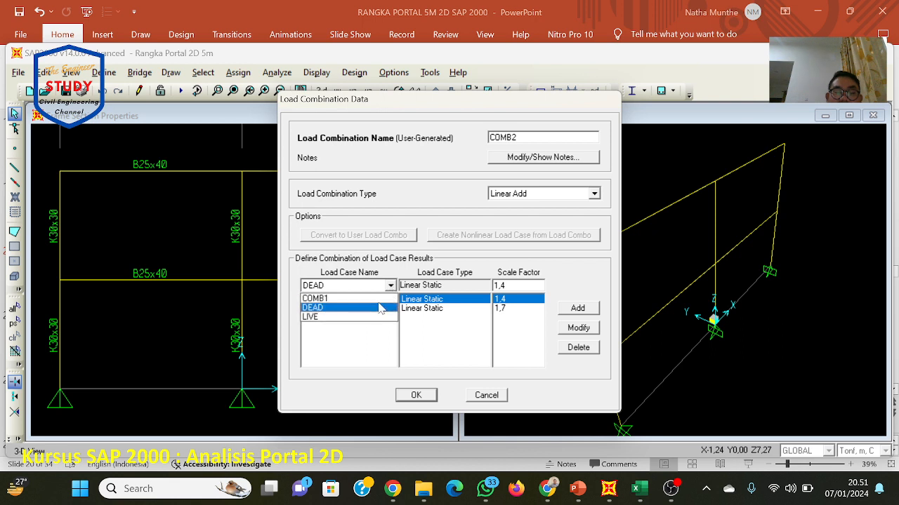
pyautogui.click(379, 309)
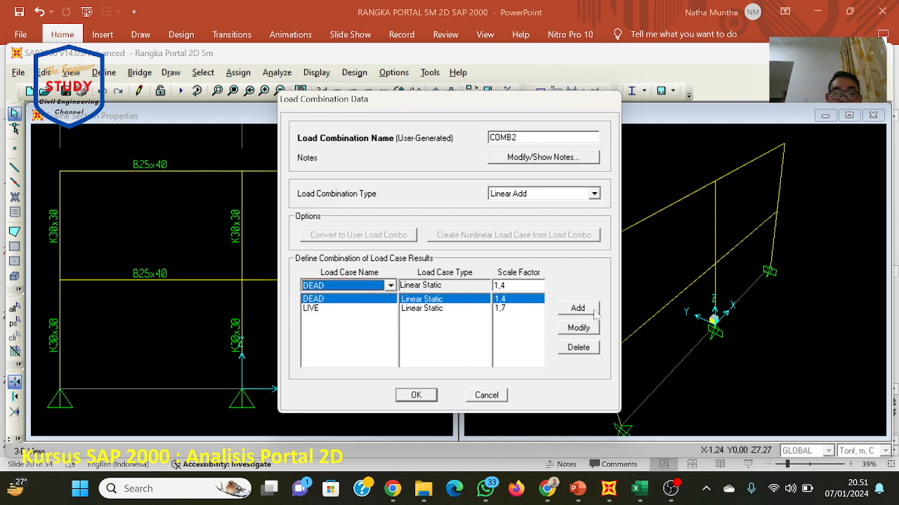
pyautogui.click(366, 309)
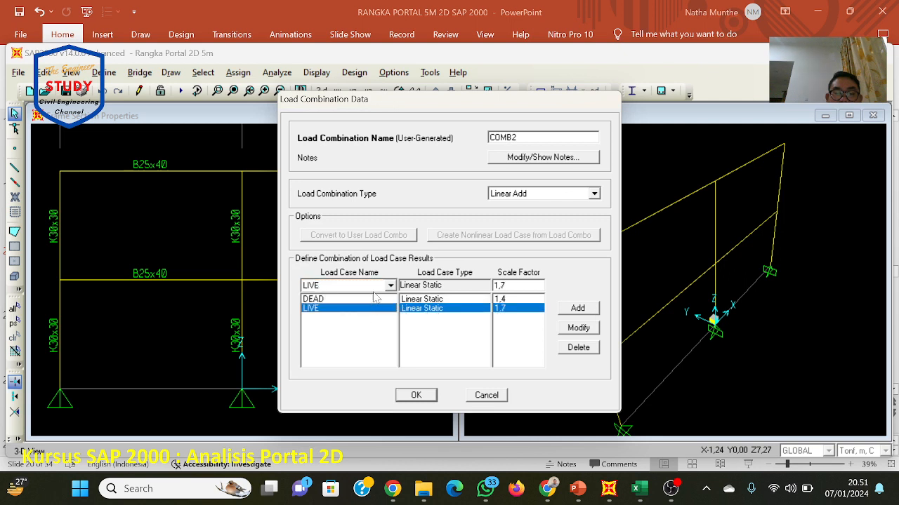
pyautogui.doubleClick(499, 285)
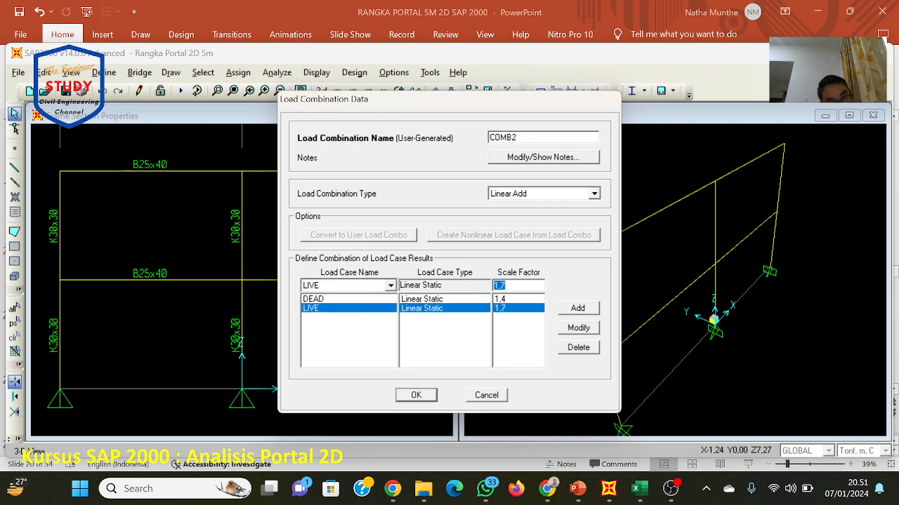
pyautogui.click(509, 300)
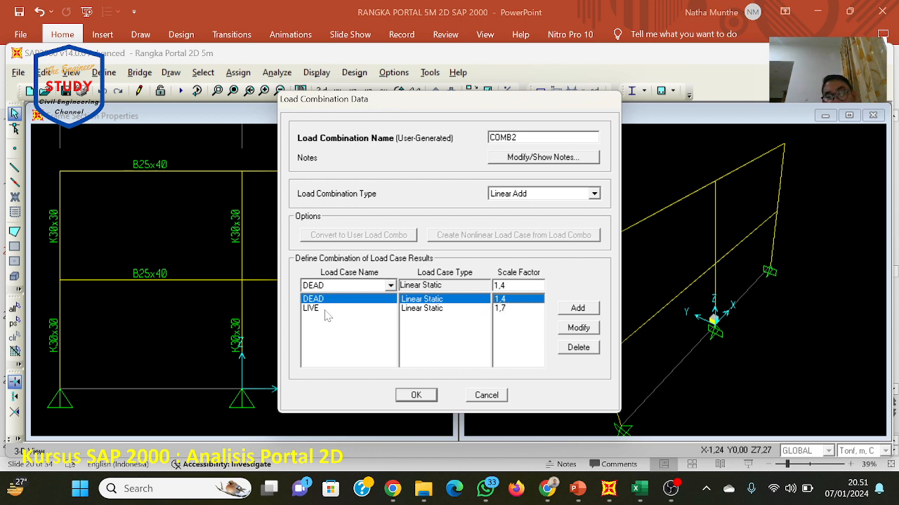
pyautogui.click(415, 395)
# Step: Reopen COMB1 to check its DEAD scale factor, and accept the load combination definitions
pyautogui.click(371, 184)
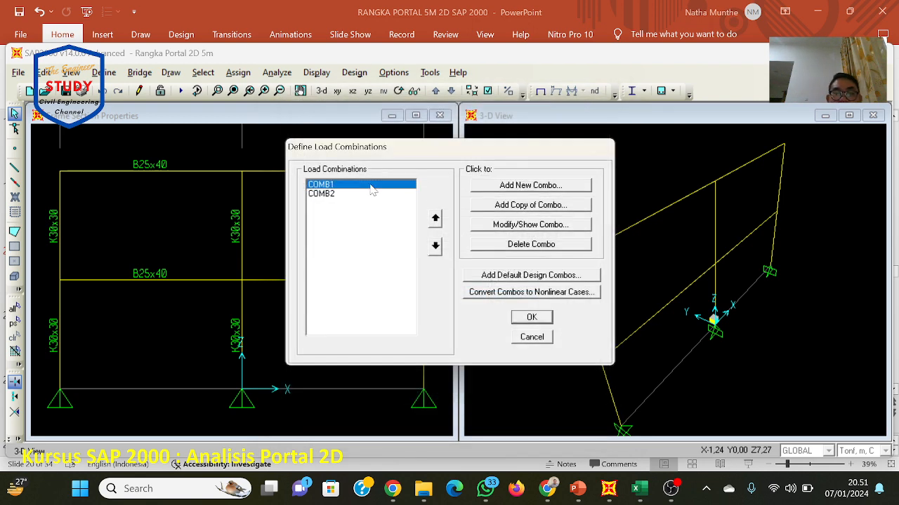
pyautogui.click(484, 224)
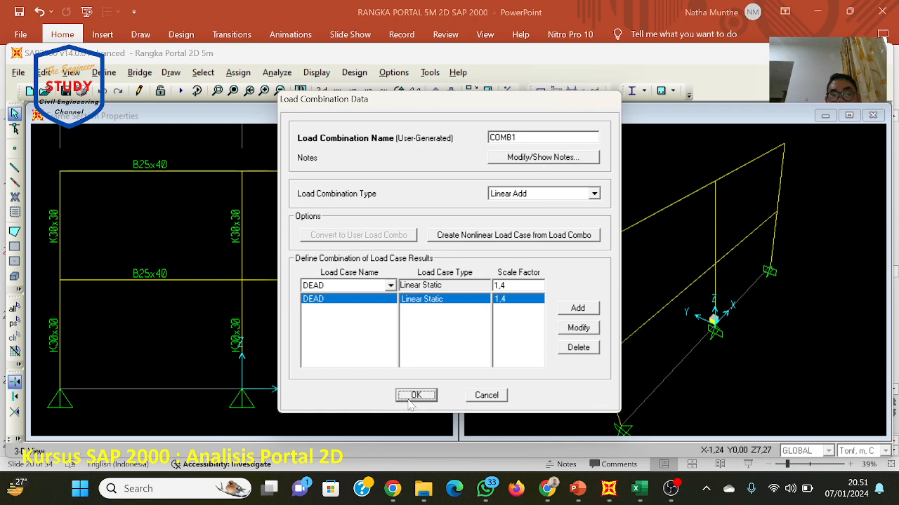
pyautogui.click(415, 395)
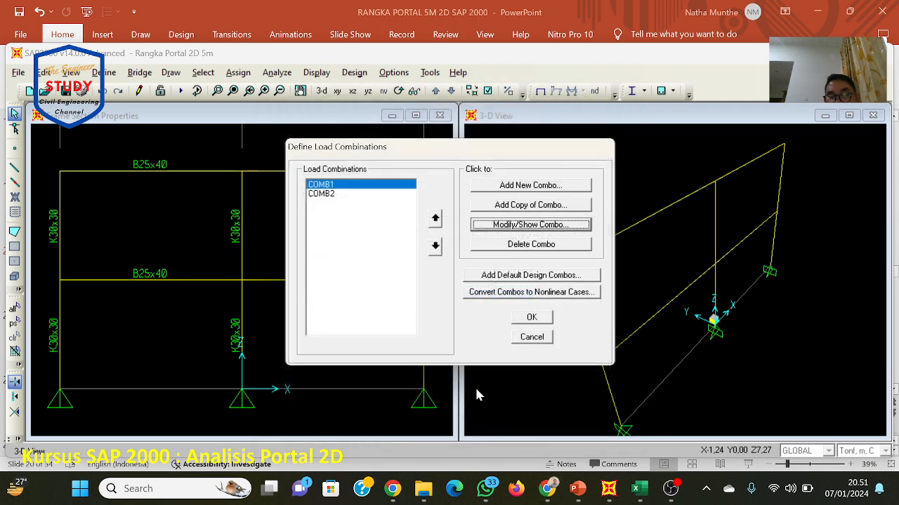
pyautogui.click(533, 320)
# Step: Switch to PowerPoint and review the load combination slides for COMB 1 and COMB 2
pyautogui.click(578, 489)
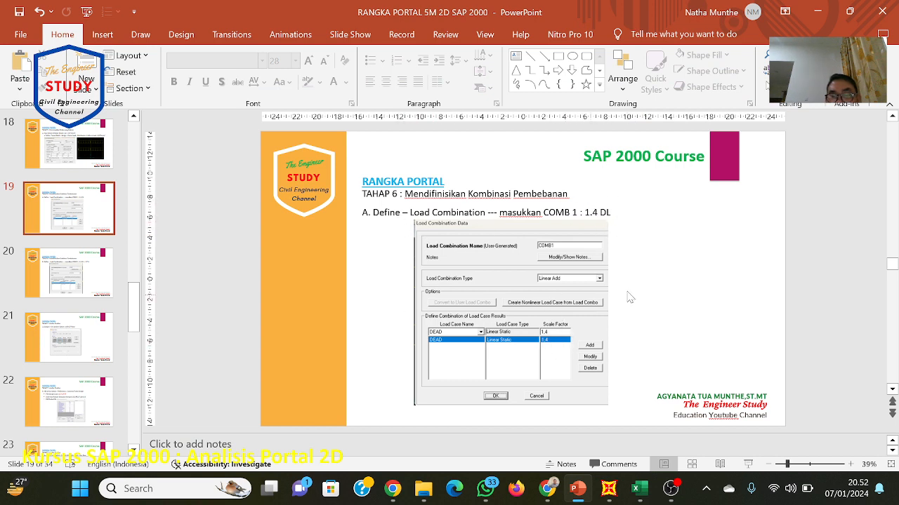
pyautogui.scroll(-1, 630, 297)
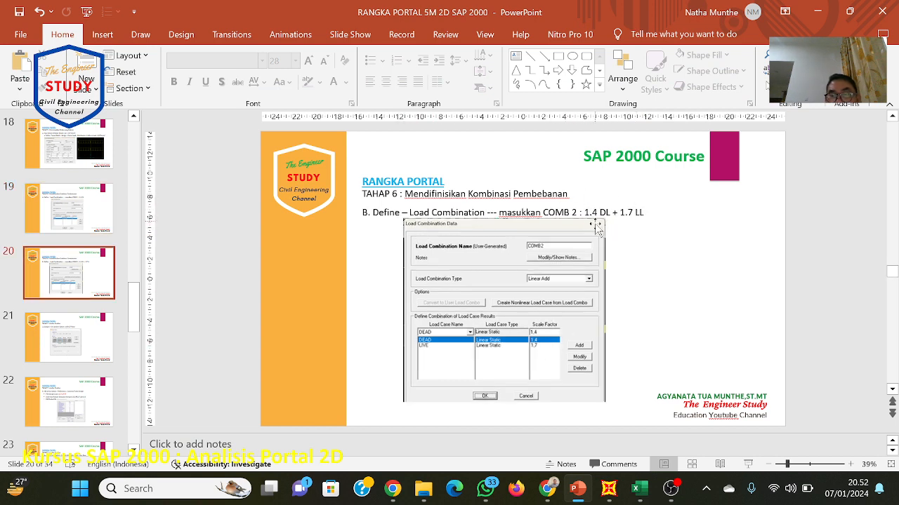
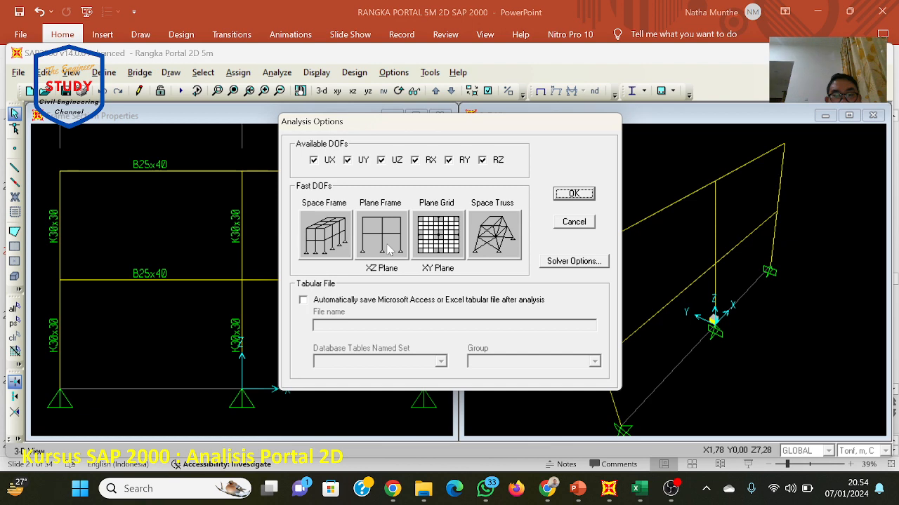
# Step: Set the analysis degrees of freedom to Plane Frame in the XZ plane, and reopen the analysis options to verify them
pyautogui.click(388, 251)
pyautogui.click(575, 197)
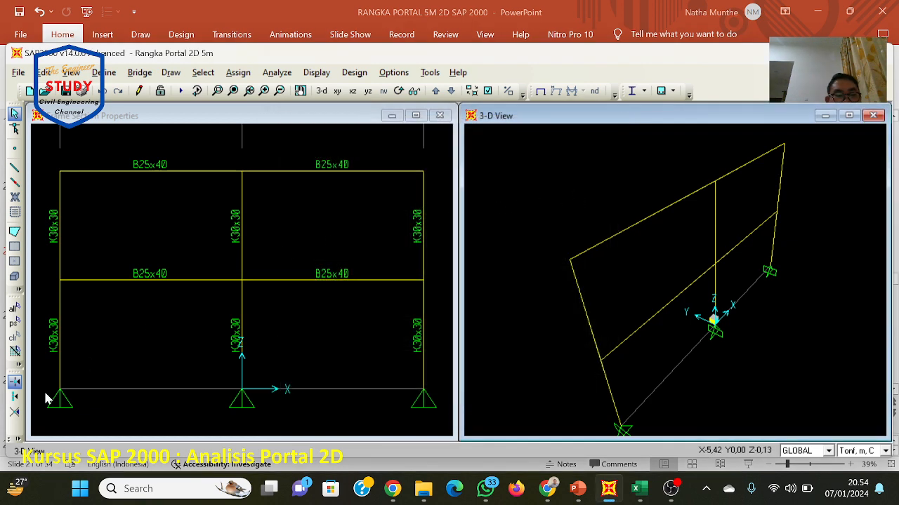
pyautogui.click(276, 72)
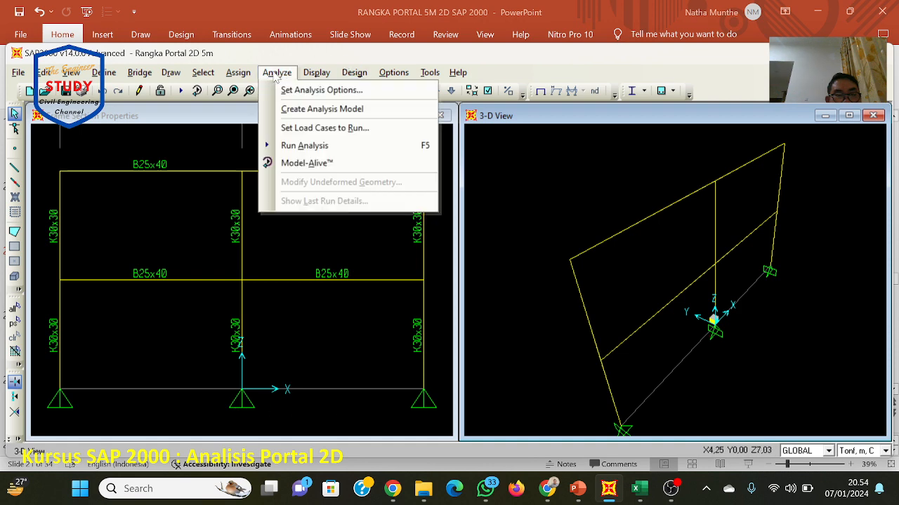
pyautogui.click(287, 94)
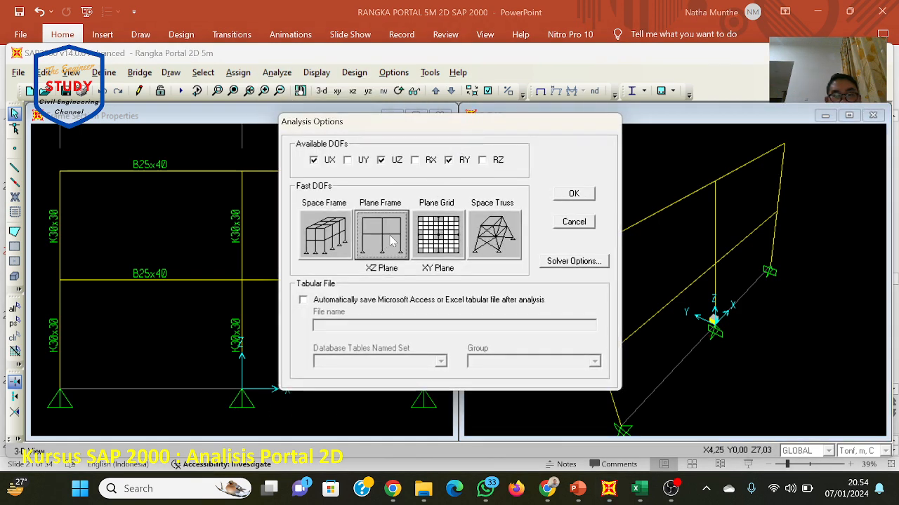
pyautogui.click(572, 195)
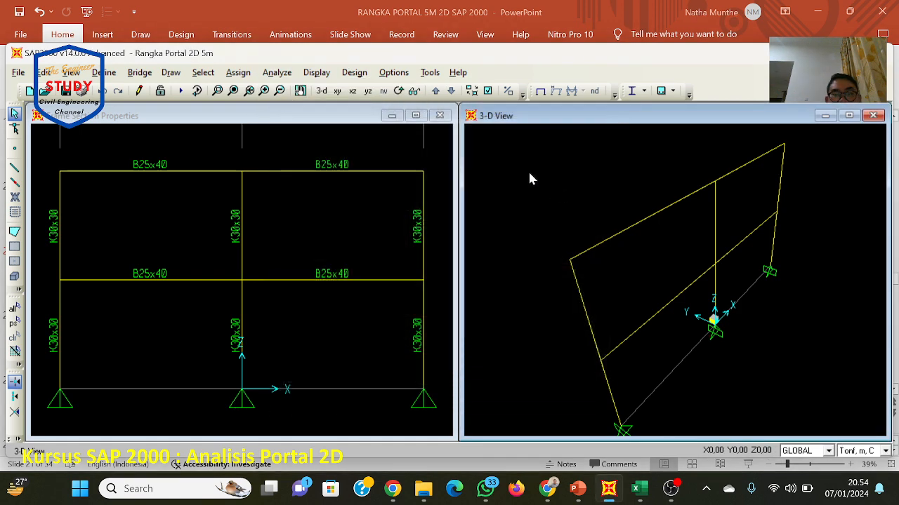
pyautogui.click(386, 78)
pyautogui.moveTo(359, 75)
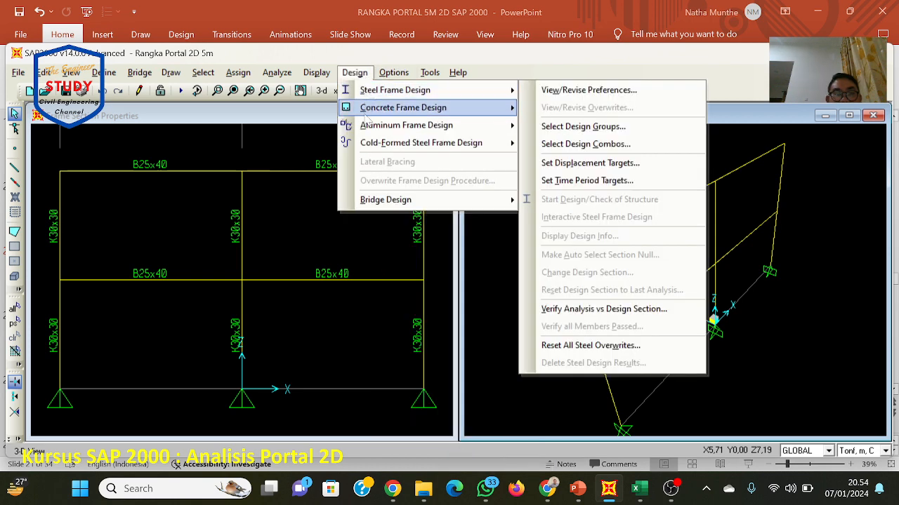
pyautogui.click(550, 58)
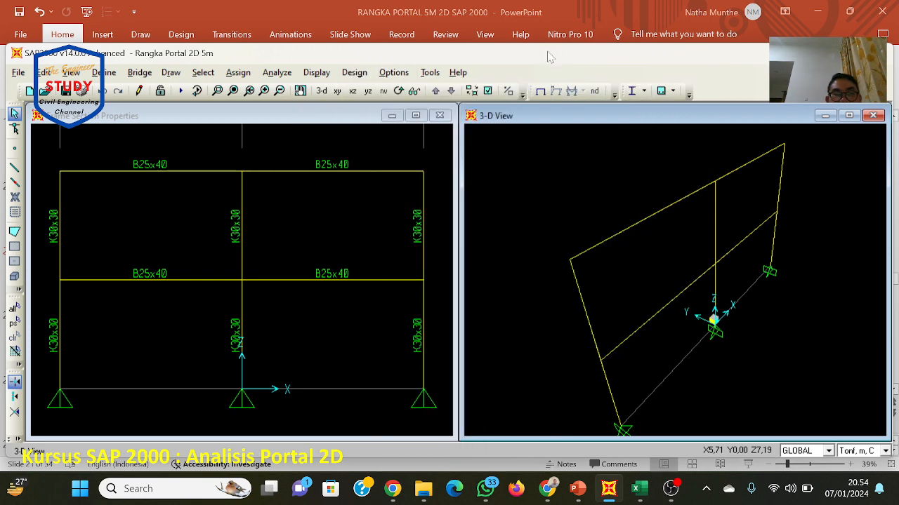
# Step: Switch to PowerPoint, read the slide on concrete frame design preferences, and return to SAP2000
pyautogui.click(577, 488)
pyautogui.scroll(-1, 547, 303)
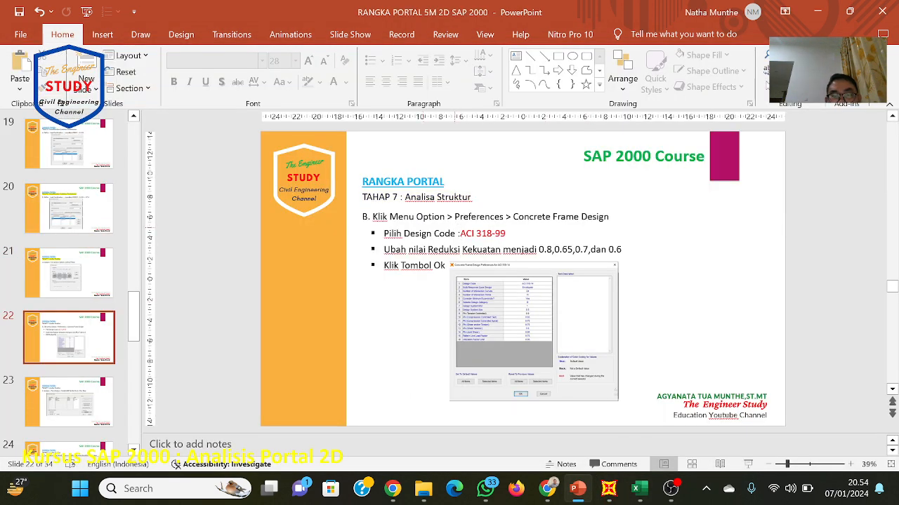
pyautogui.click(609, 489)
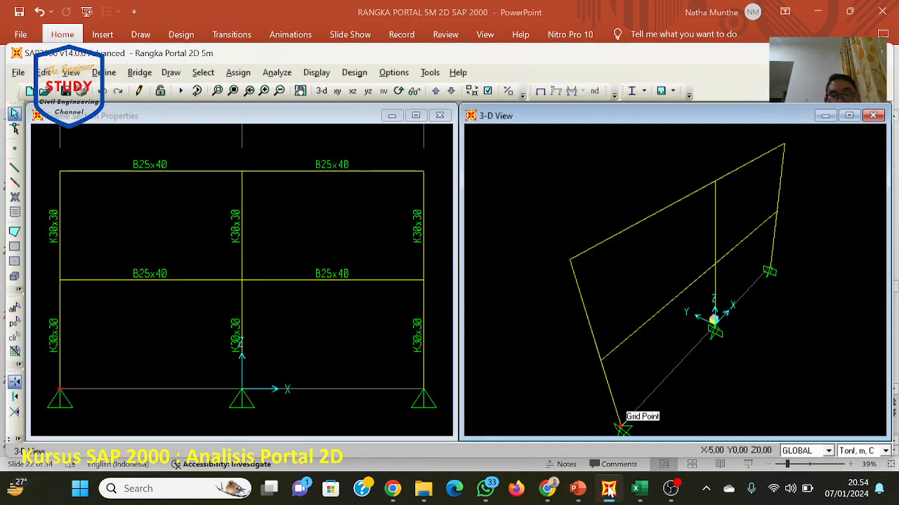
# Step: Open the concrete frame design preferences and set the design code to ACI 318-99
pyautogui.click(354, 73)
pyautogui.moveTo(372, 110)
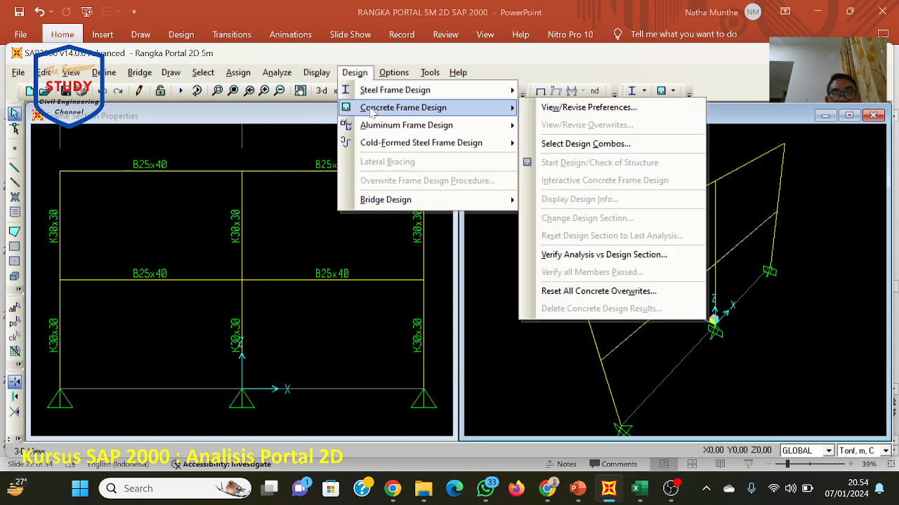
pyautogui.click(560, 109)
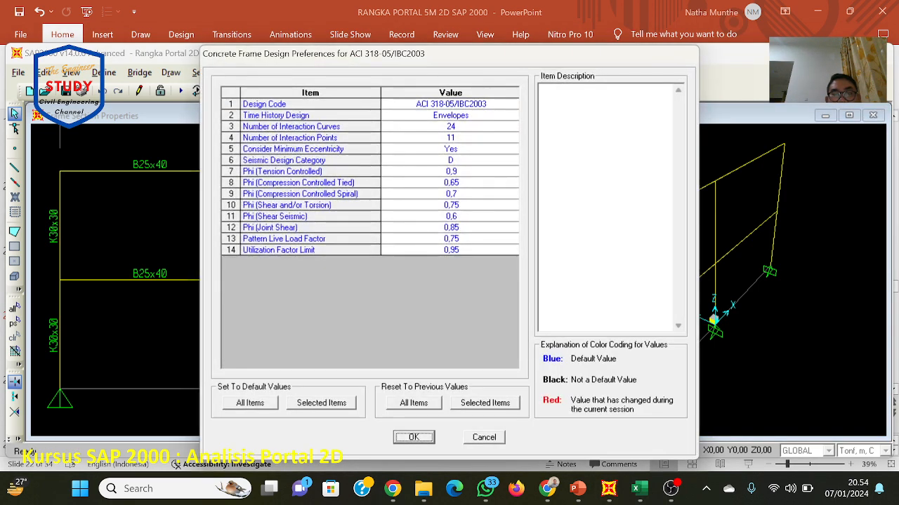
pyautogui.click(476, 105)
pyautogui.click(476, 106)
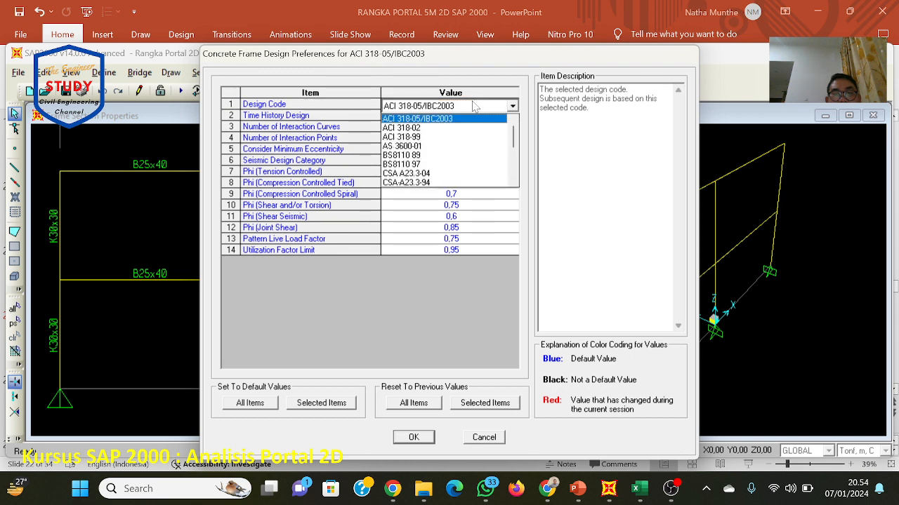
pyautogui.click(464, 138)
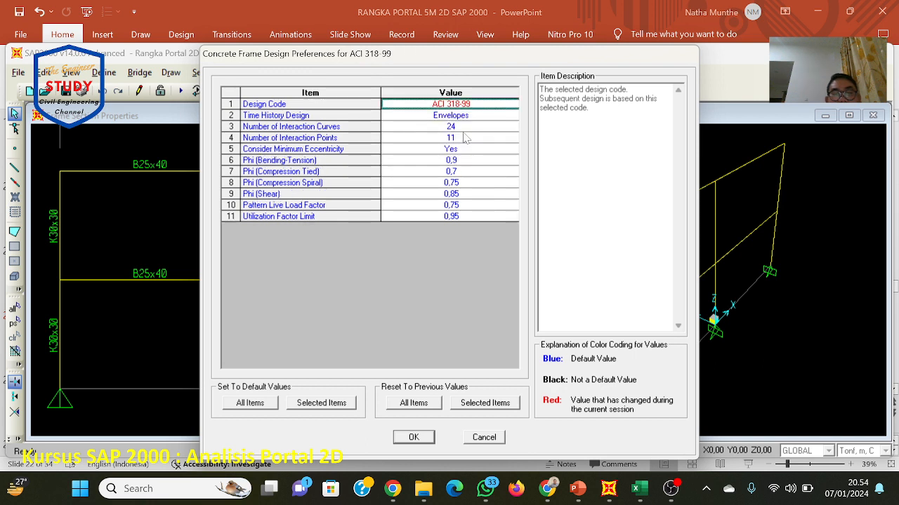
# Step: Set the Phi (Bending-Tension) strength reduction factor to 0,8
pyautogui.click(460, 161)
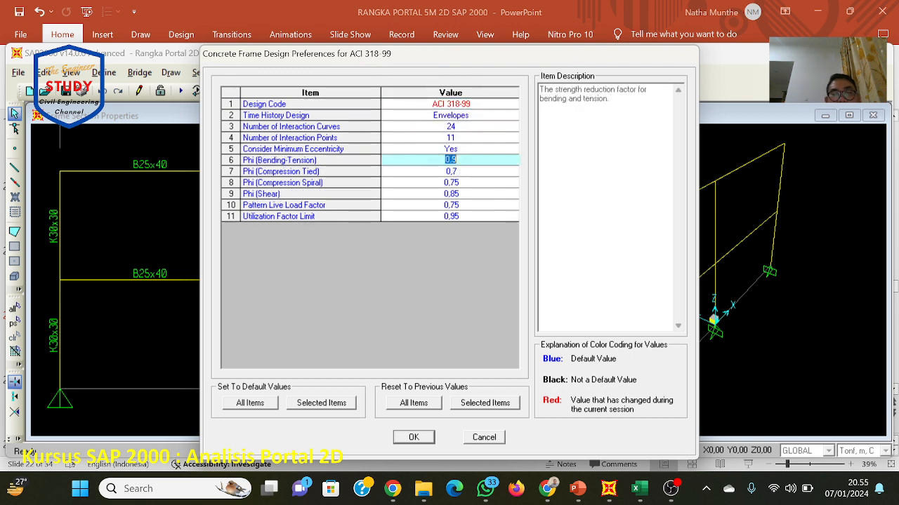
pyautogui.click(469, 194)
pyautogui.click(452, 257)
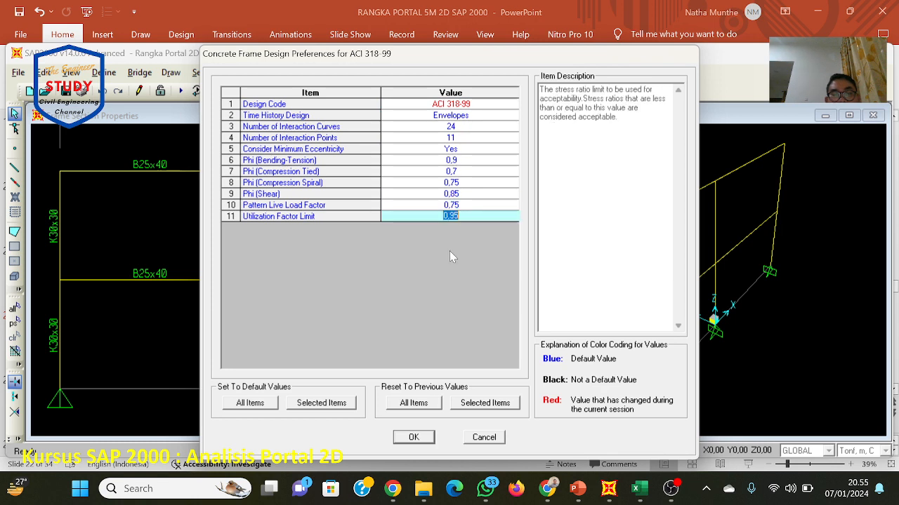
pyautogui.click(465, 161)
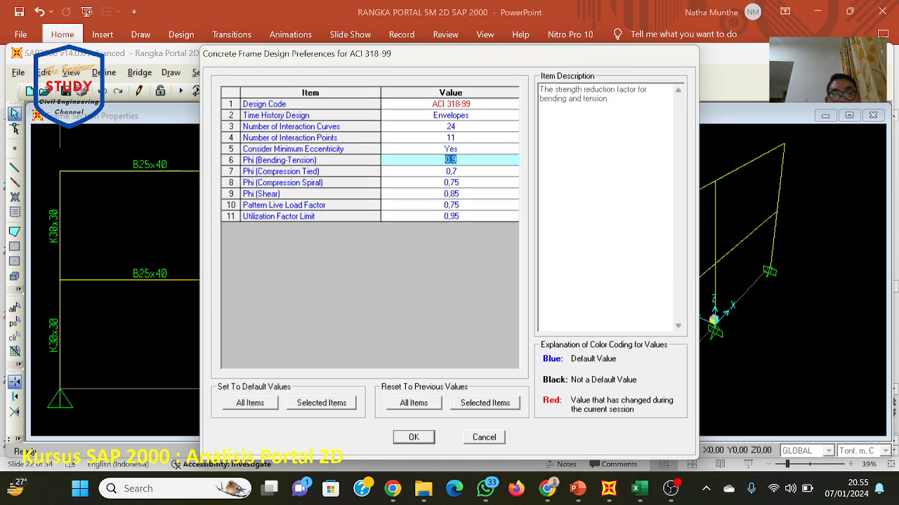
pyautogui.write('0')
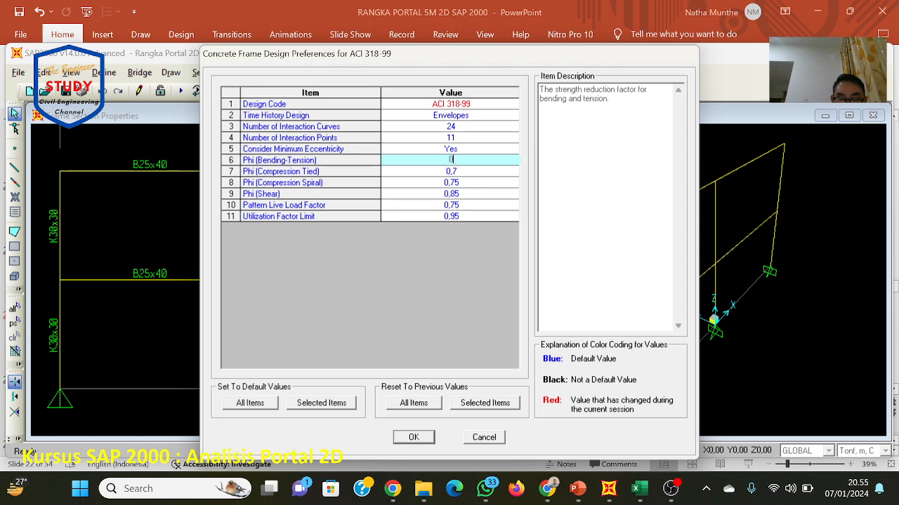
pyautogui.write(',8')
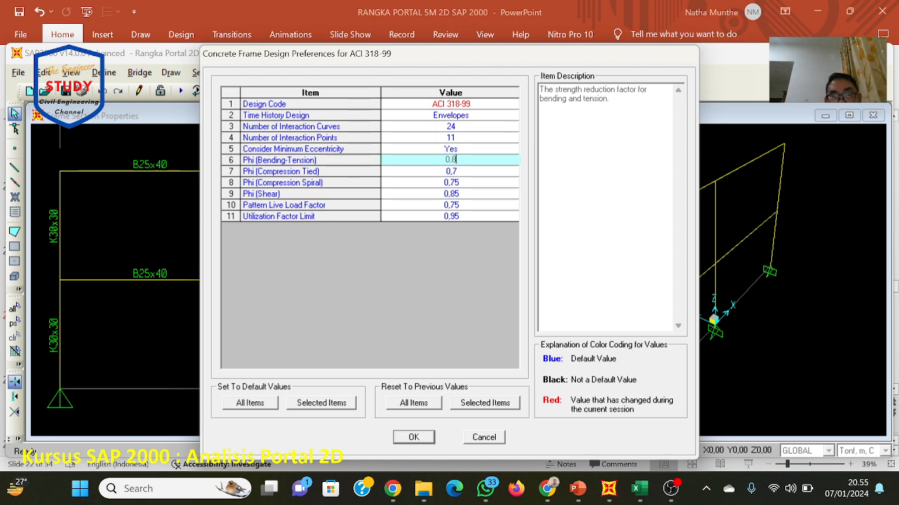
# Step: Check the reduction factors on the PowerPoint slide, and set Phi (Compression Tied) to 0,65 and Phi (Compression Spiral) to 0,7
pyautogui.click(464, 171)
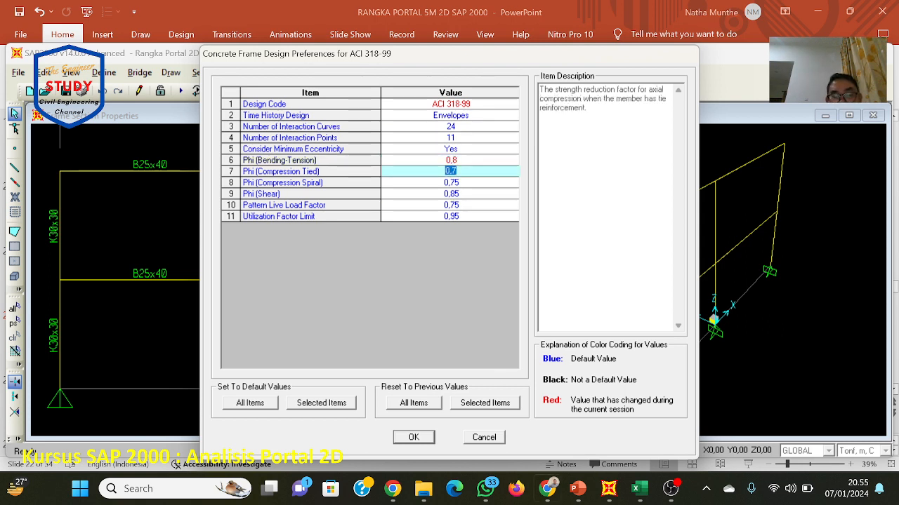
pyautogui.click(577, 490)
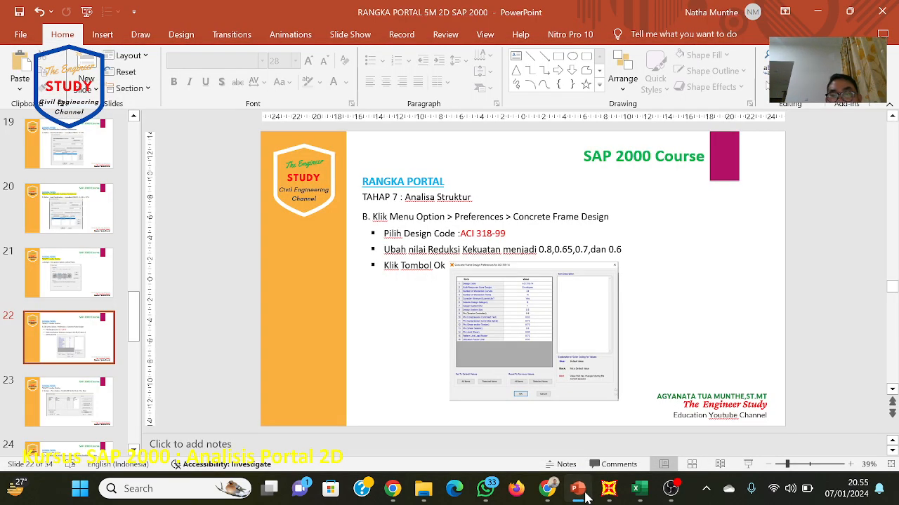
pyautogui.click(578, 489)
pyautogui.click(578, 489)
pyautogui.click(585, 495)
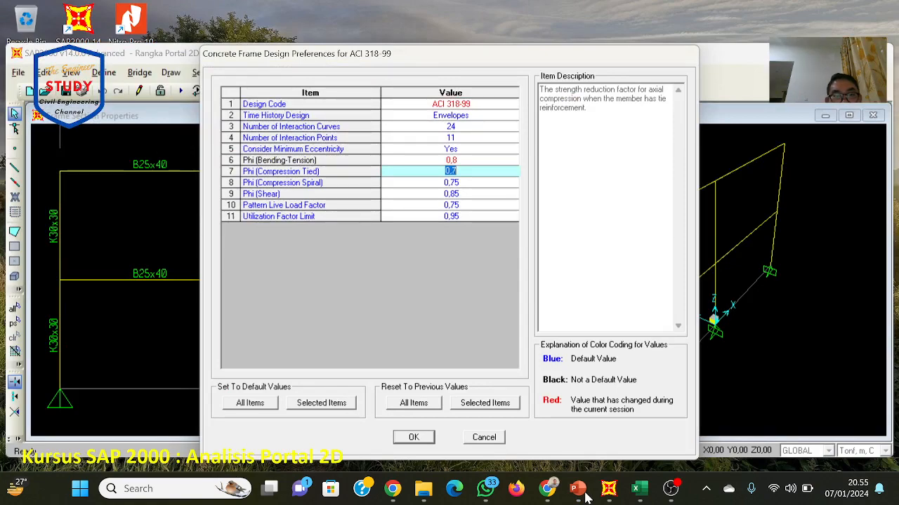
pyautogui.click(585, 496)
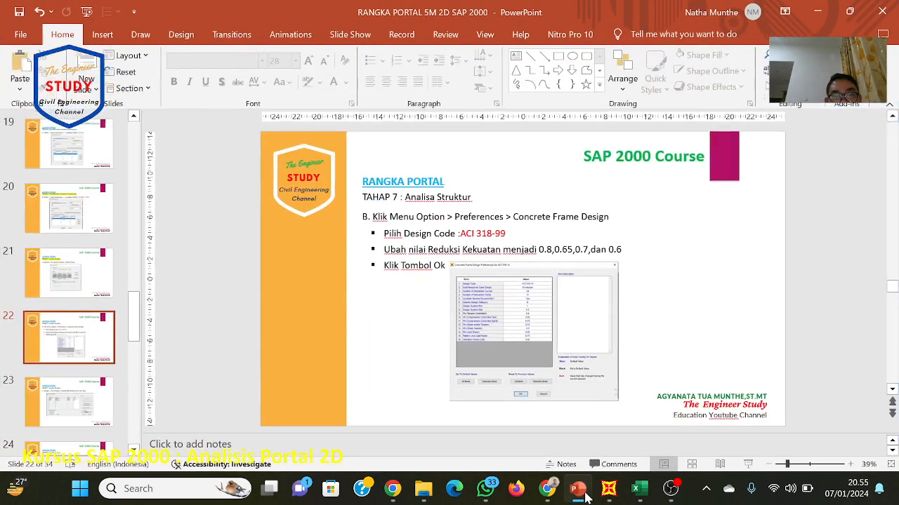
pyautogui.click(584, 496)
pyautogui.write('0,')
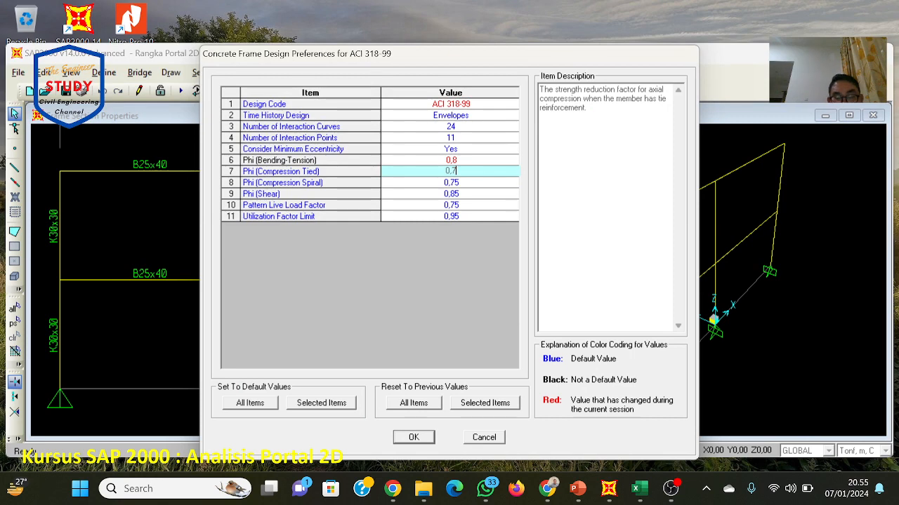
pyautogui.write('65')
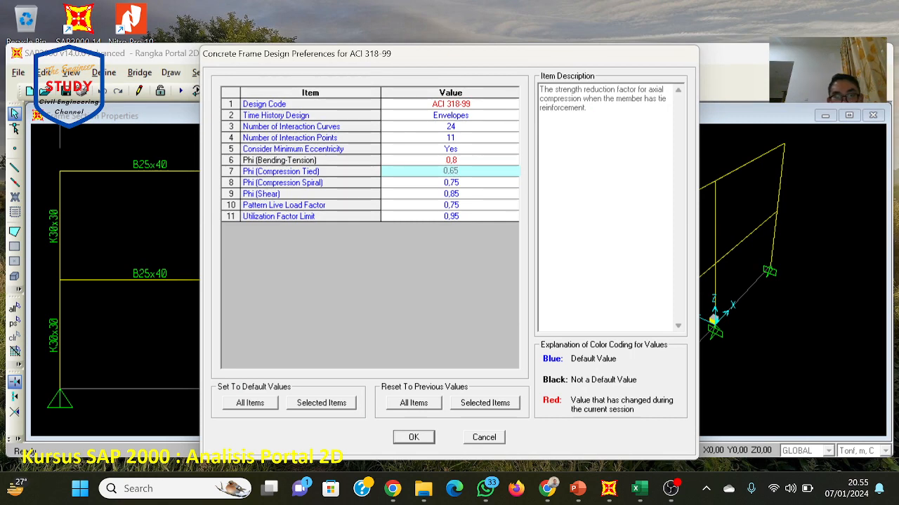
pyautogui.click(450, 182)
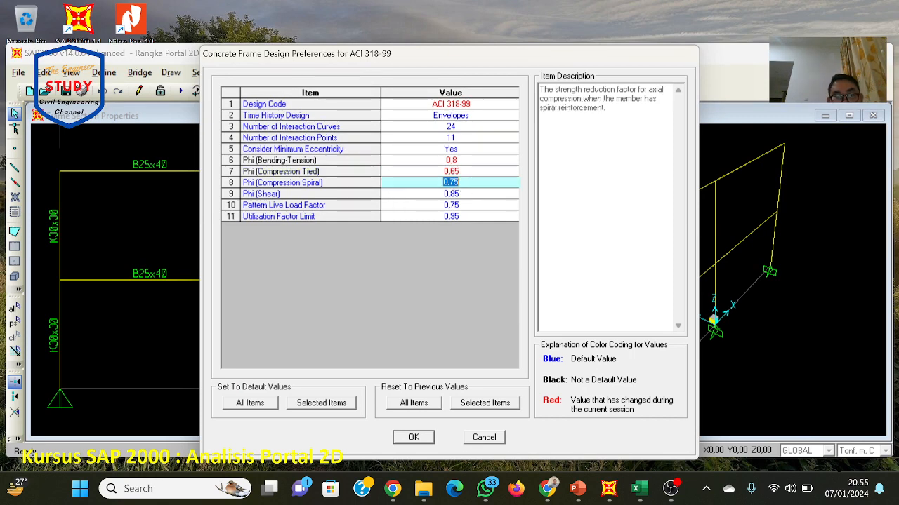
pyautogui.press('BackSpace')
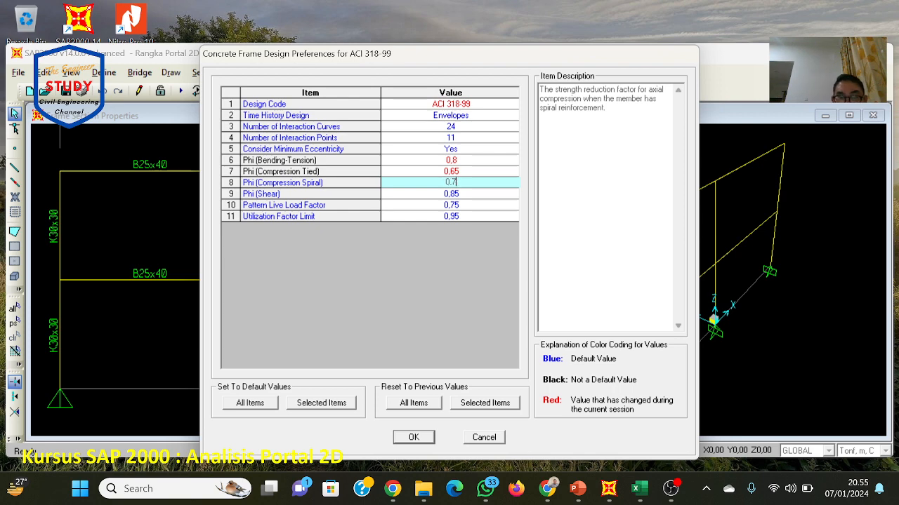
# Step: Open the Phi (Shear) factor for editing and check the PowerPoint slide with the reduction factors
pyautogui.click(466, 196)
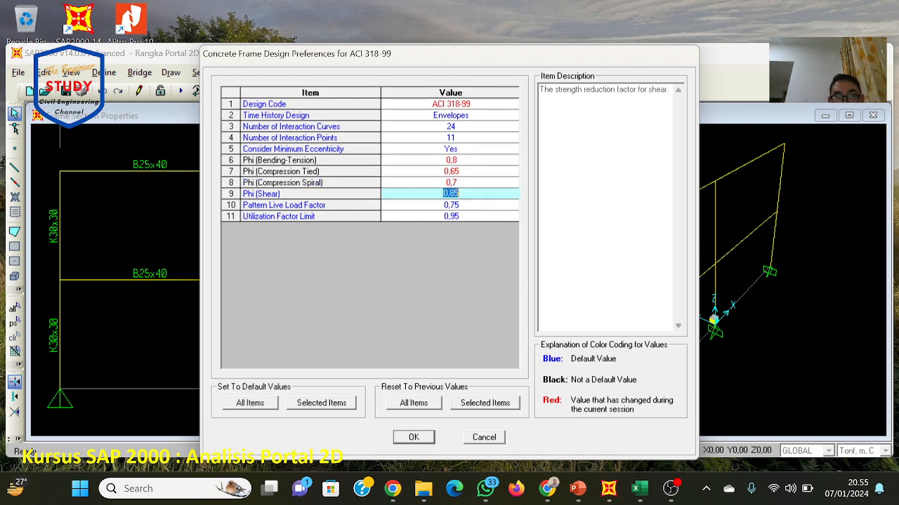
pyautogui.click(576, 491)
pyautogui.click(577, 493)
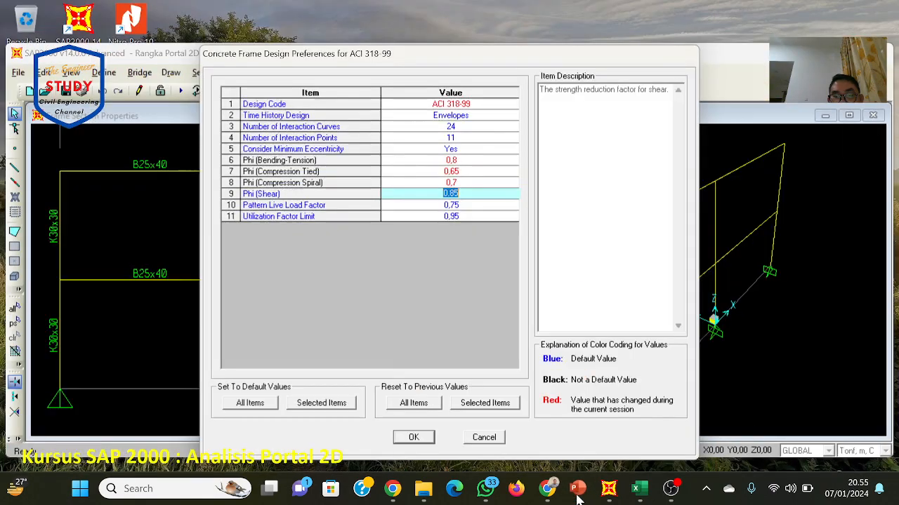
# Step: Switch to File Explorer and open the Data (D:) drive
pyautogui.click(576, 492)
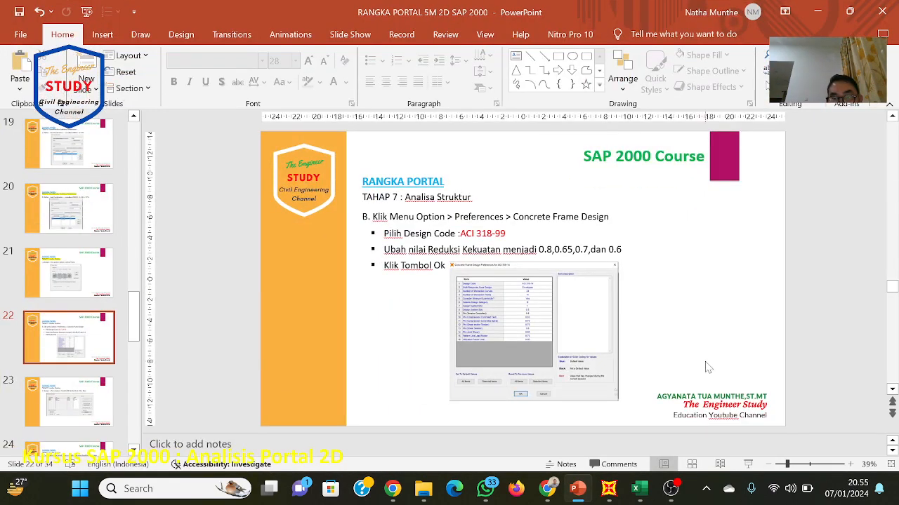
pyautogui.click(423, 489)
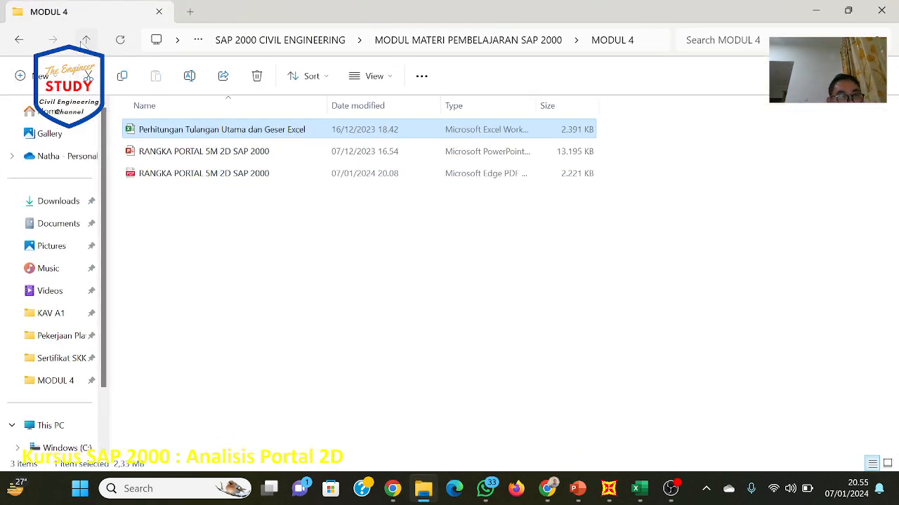
pyautogui.click(85, 40)
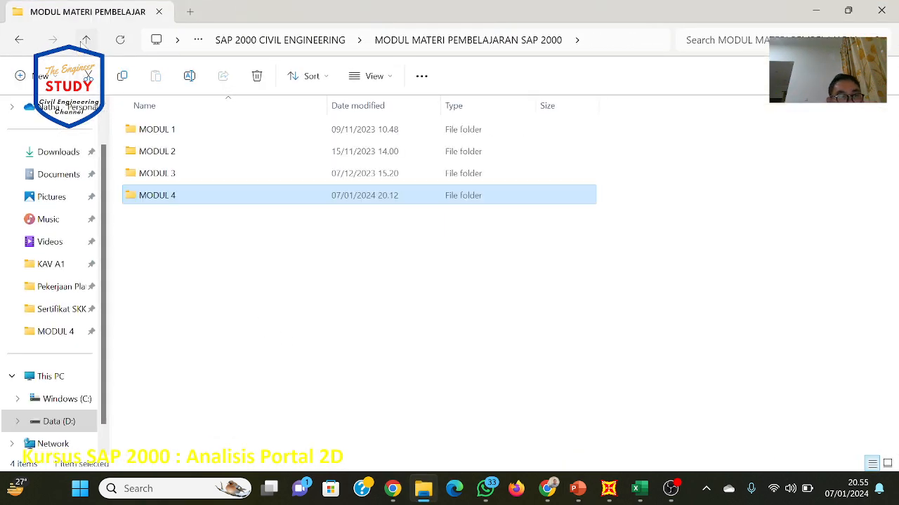
pyautogui.click(63, 421)
# Step: Open the MATERI KURSUS KOMPUTER SIPIL STRUKTUR folder within the 2021 lecture materials of the personal documents folder
pyautogui.click(191, 198)
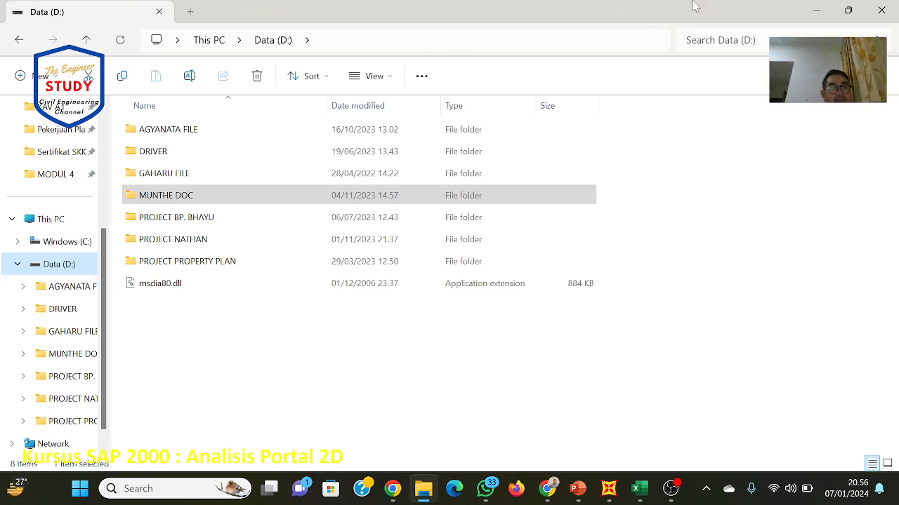
pyautogui.click(235, 197)
pyautogui.doubleClick(234, 196)
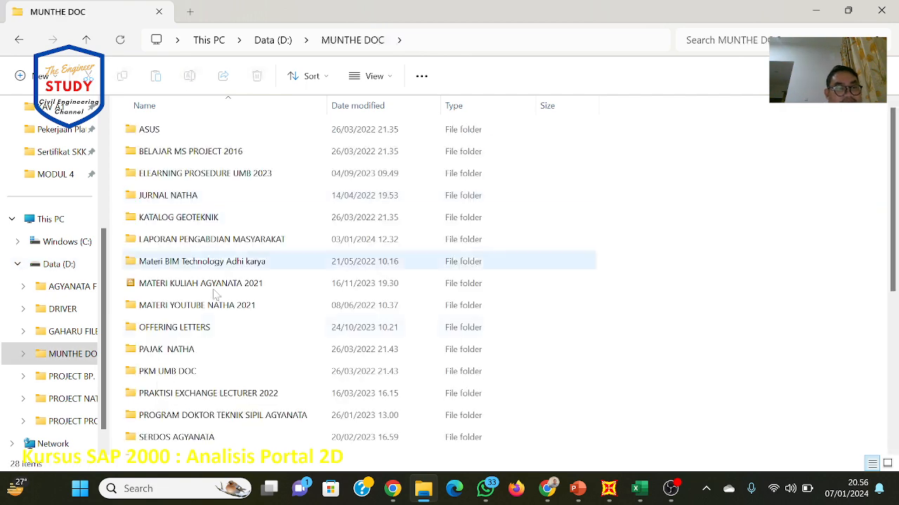
pyautogui.scroll(-1, 181, 351)
pyautogui.click(161, 230)
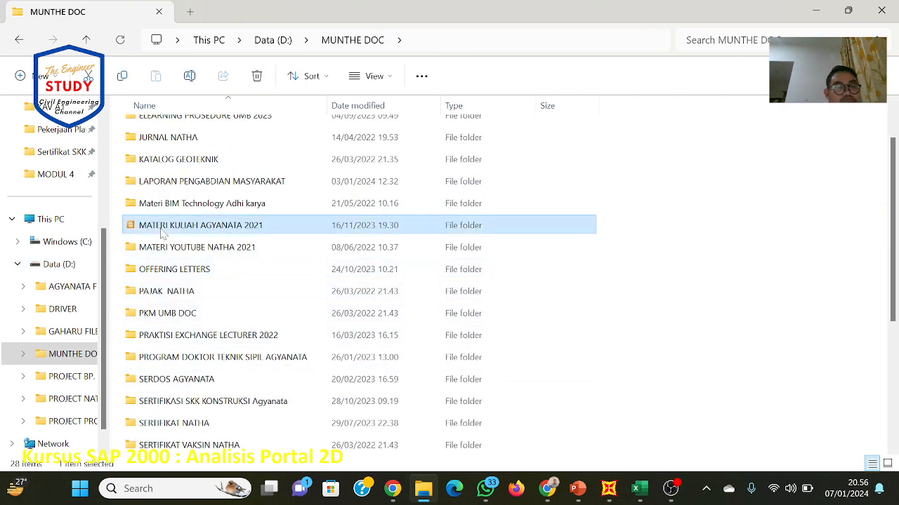
pyautogui.doubleClick(161, 232)
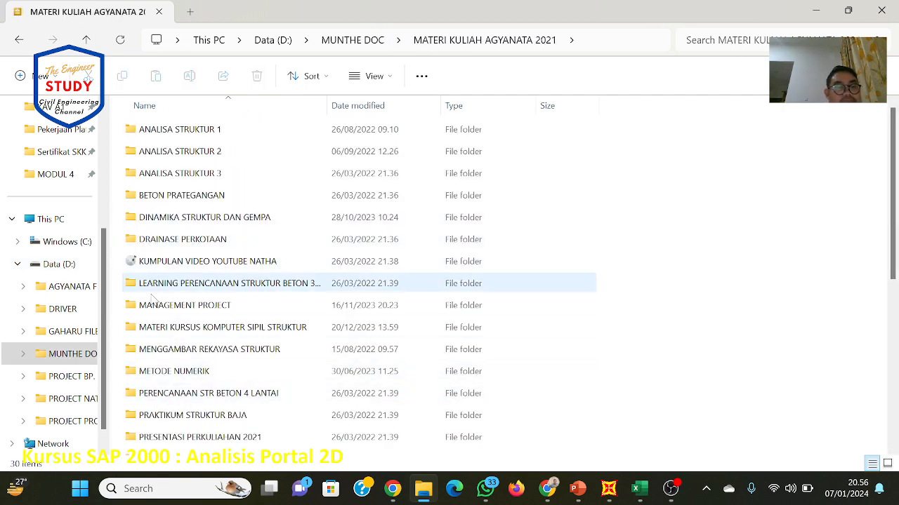
pyautogui.doubleClick(150, 328)
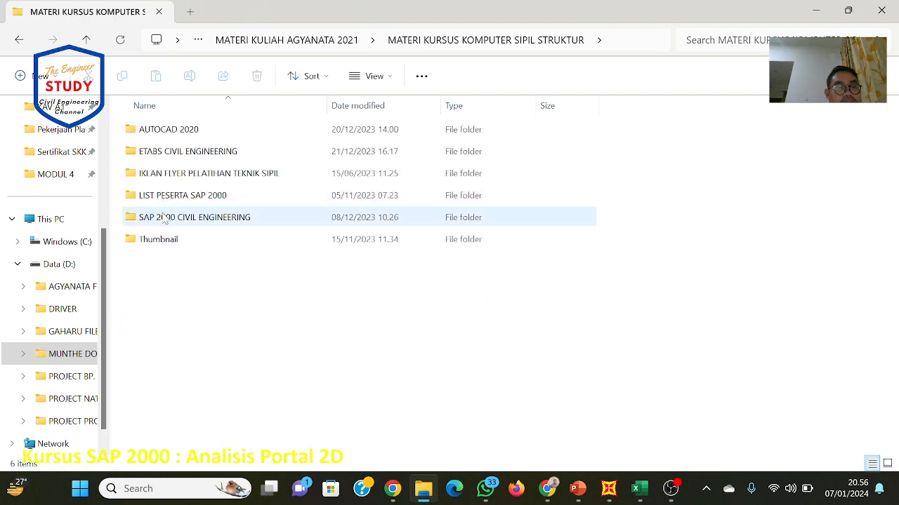
# Step: Open the 12,605 KB SAP 2000 tutorial PDF from SAP 2000 CIVIL ENGINEERING, MATERI PENDUKUNG SAP 2000
pyautogui.doubleClick(164, 218)
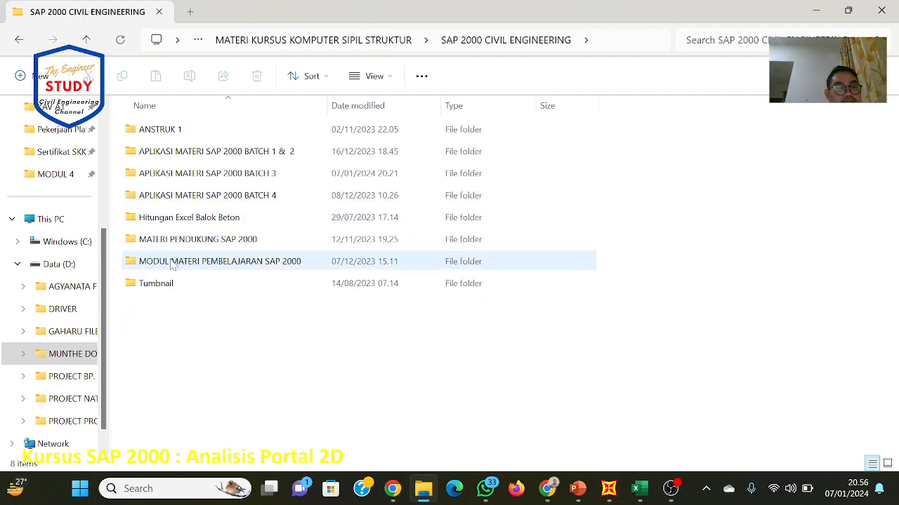
pyautogui.doubleClick(172, 239)
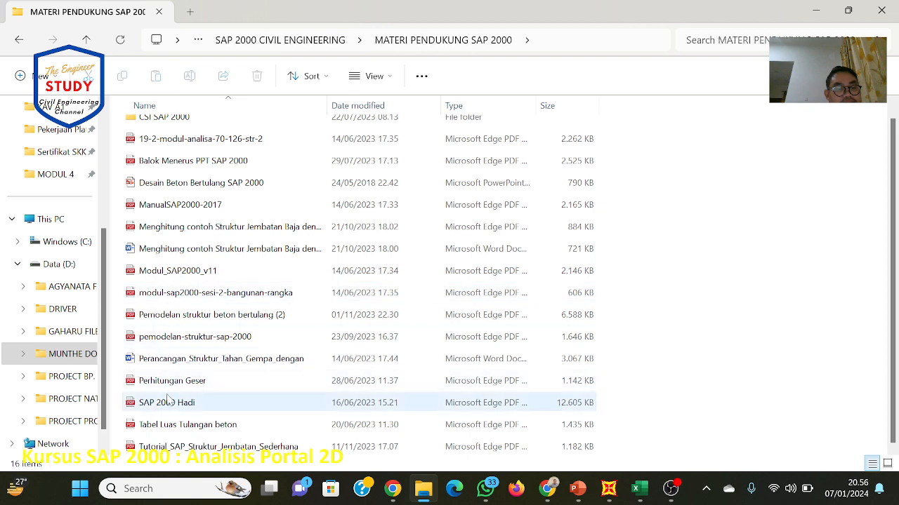
pyautogui.doubleClick(168, 401)
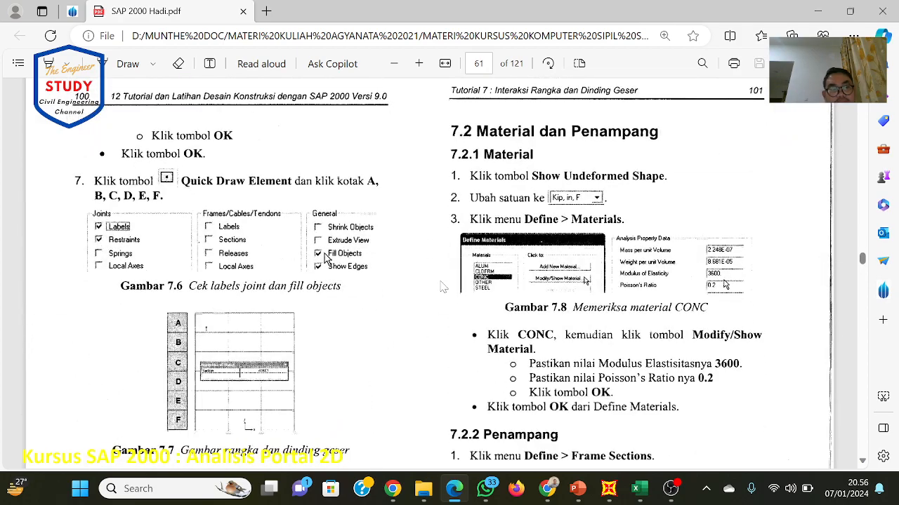
# Step: Look up the ACI 318-99 strength reduction factors in Tutorial 2 of the PDF and compare them with the PowerPoint slide
pyautogui.scroll(3, 421, 356)
pyautogui.scroll(-7, 421, 356)
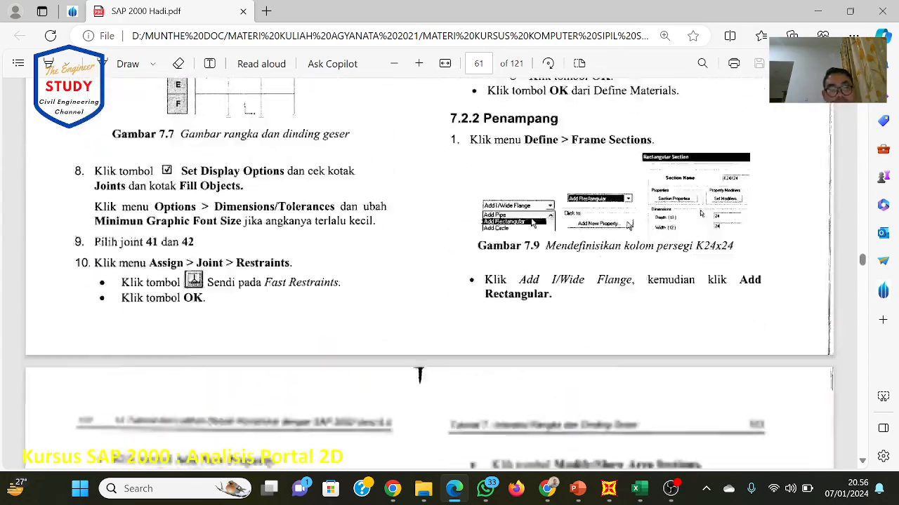
pyautogui.scroll(-10, 419, 375)
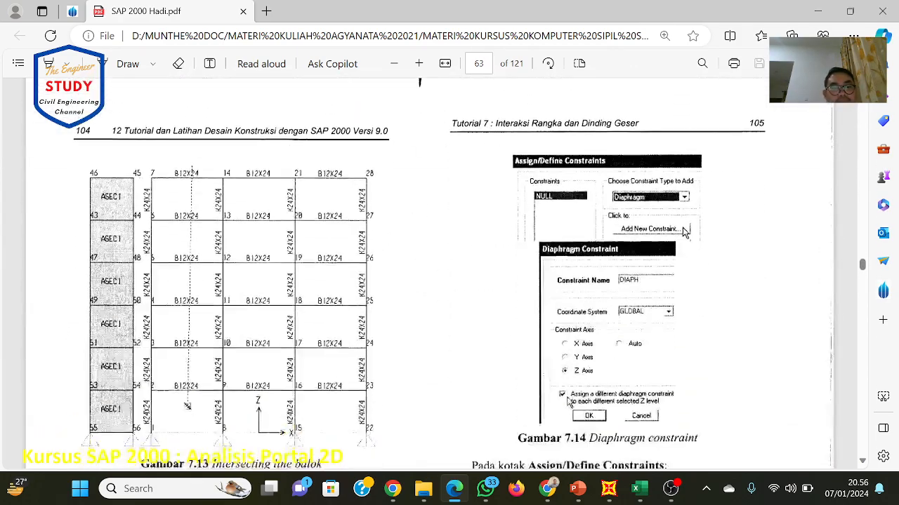
pyautogui.scroll(10, 420, 105)
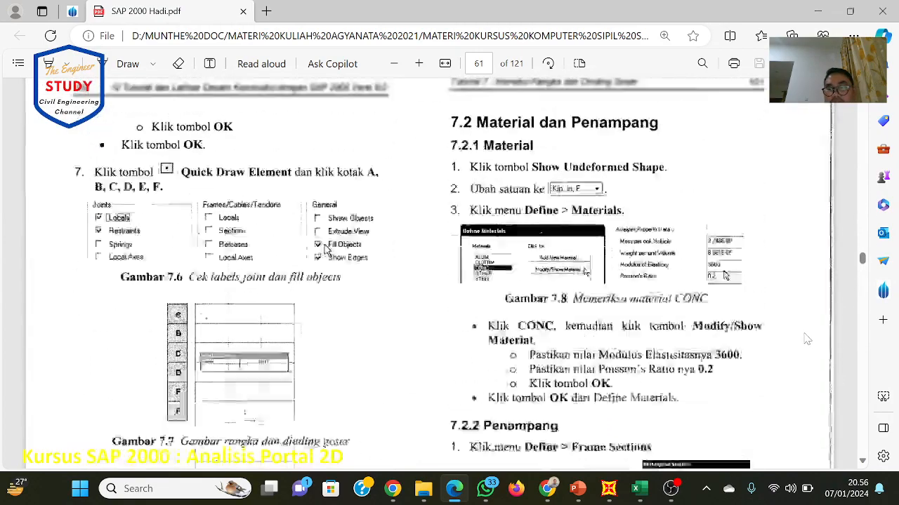
pyautogui.scroll(10, 835, 285)
pyautogui.moveTo(862, 257); pyautogui.dragTo(863, 152)
pyautogui.scroll(5, 677, 203)
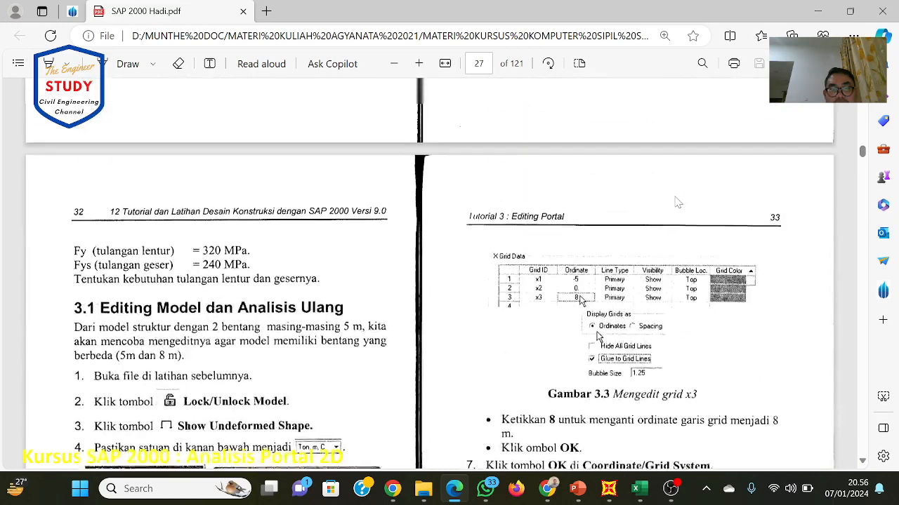
pyautogui.scroll(8, 678, 203)
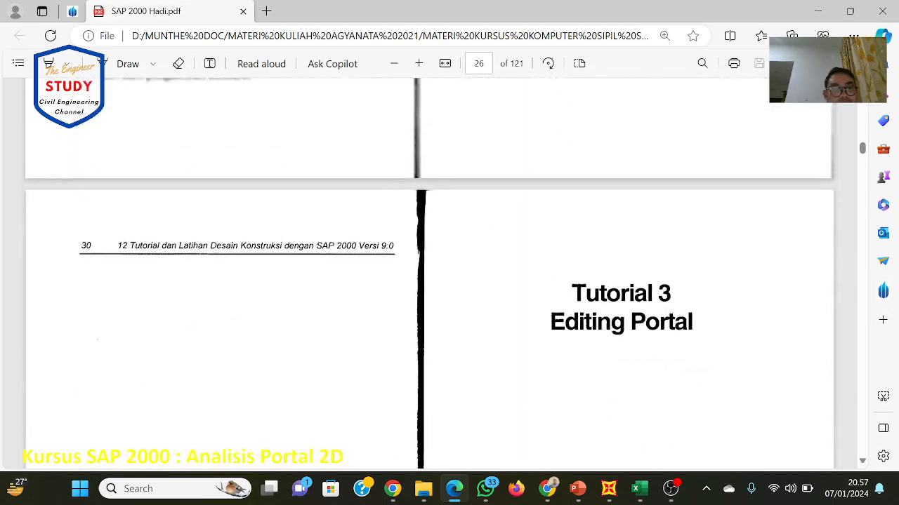
pyautogui.scroll(8, 677, 203)
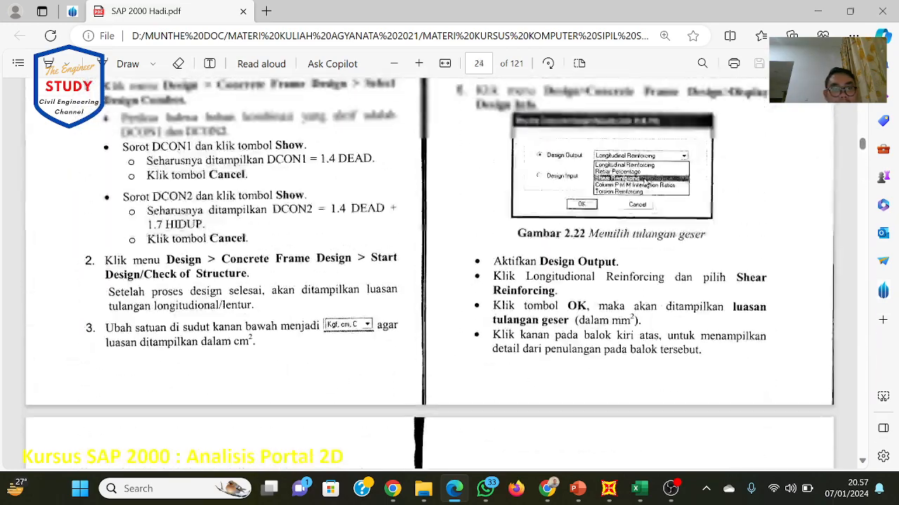
pyautogui.scroll(8, 678, 203)
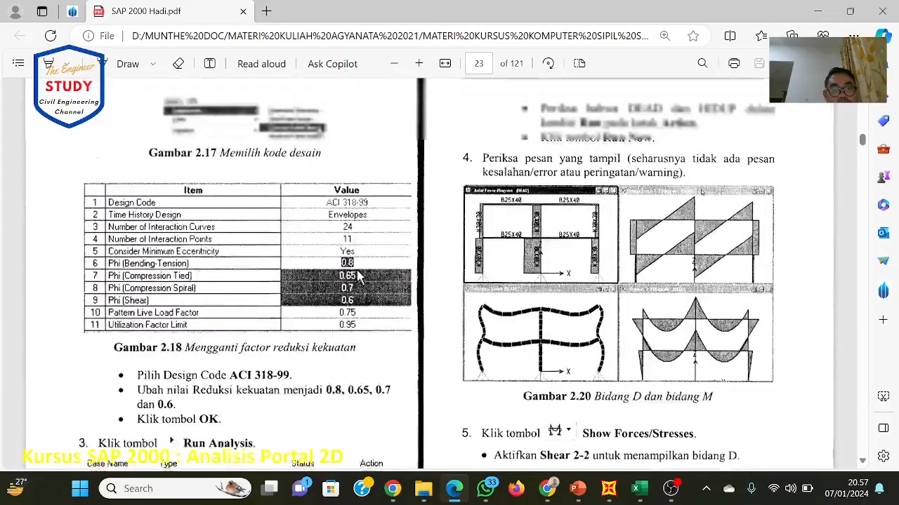
pyautogui.scroll(2, 468, 294)
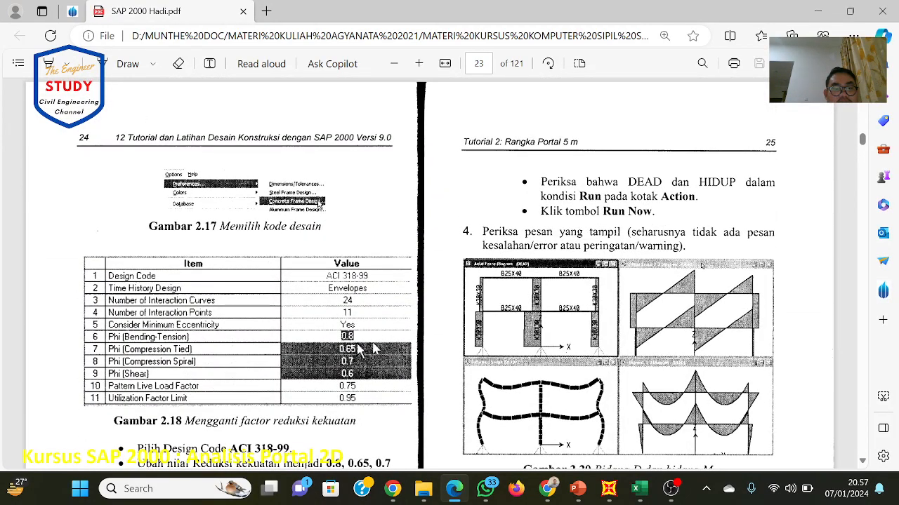
pyautogui.scroll(-2, 344, 368)
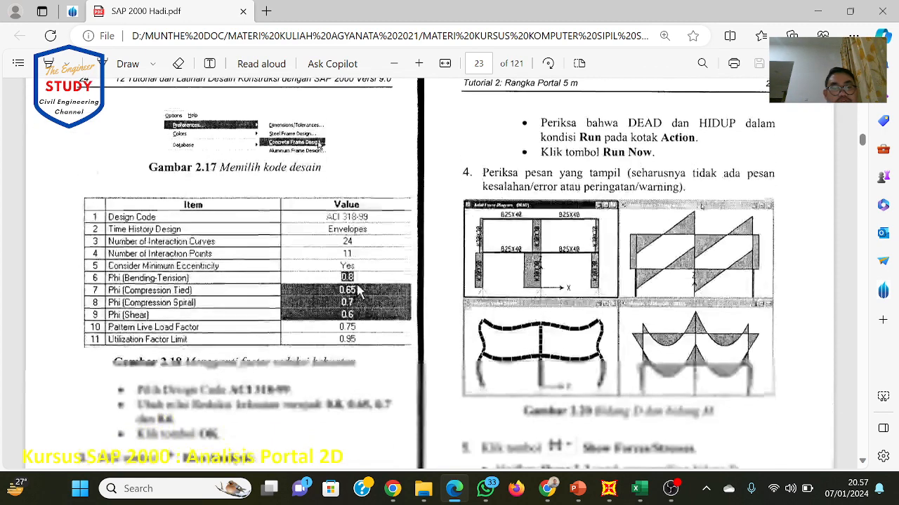
pyautogui.click(579, 490)
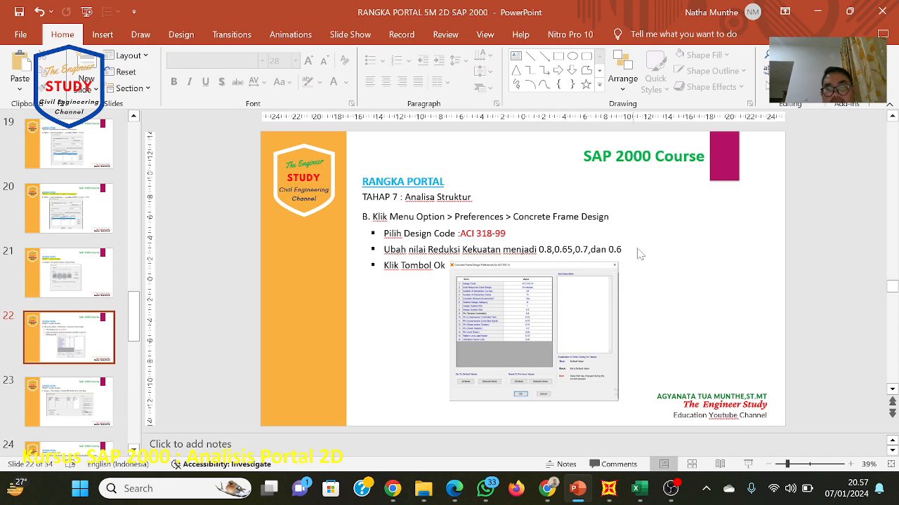
# Step: Switch to SAP2000, set Phi (Shear) to 0.6 in the ACI 318-99 concrete frame design preferences and accept them
pyautogui.click(608, 489)
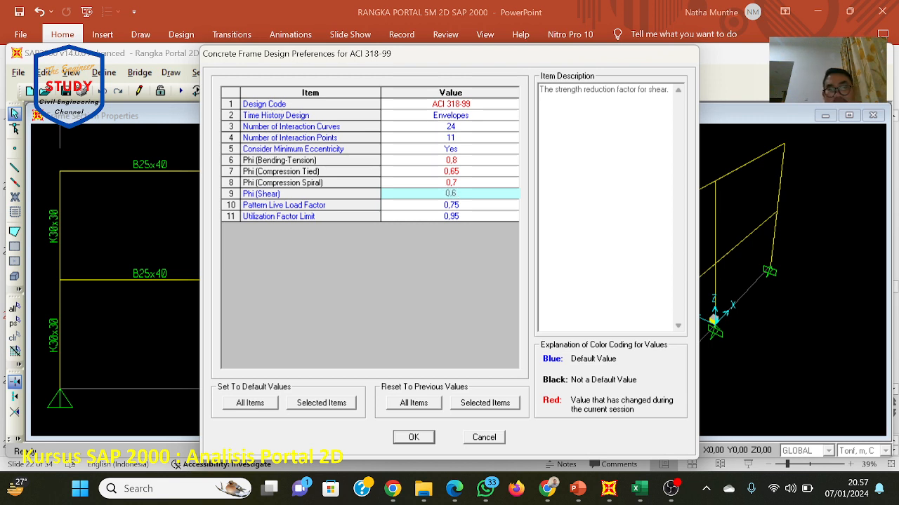
pyautogui.click(477, 160)
pyautogui.click(463, 177)
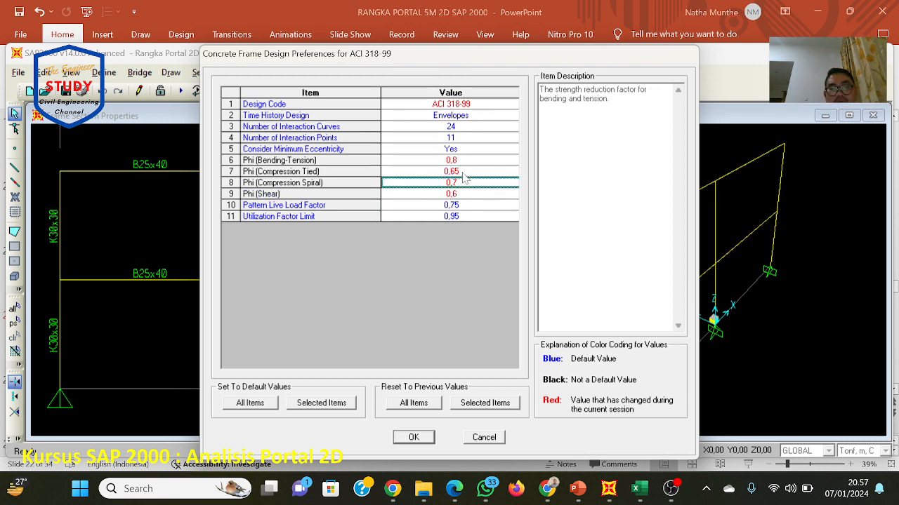
pyautogui.click(463, 183)
pyautogui.click(466, 197)
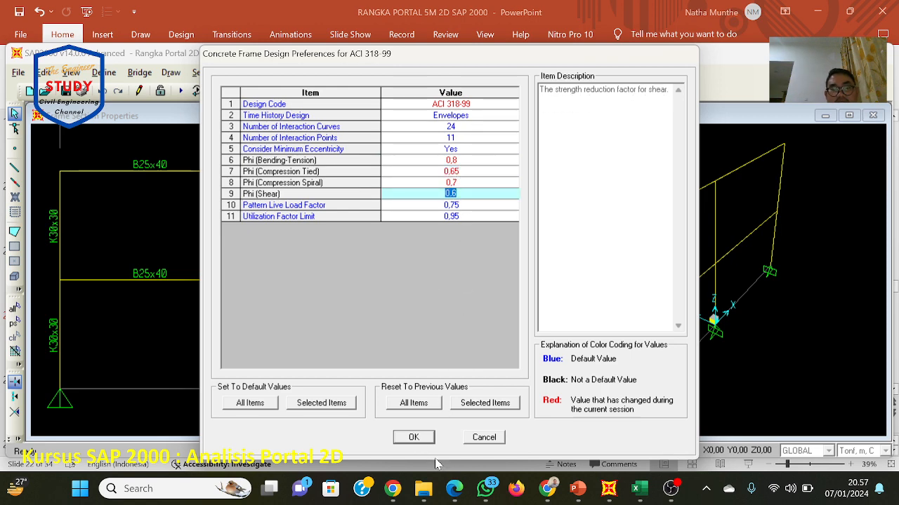
pyautogui.click(413, 437)
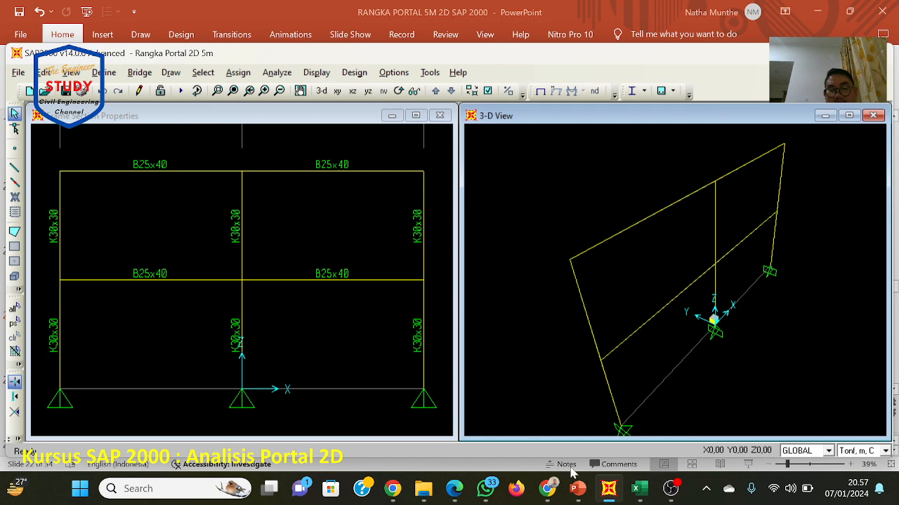
# Step: Read the PowerPoint slide on choosing the load cases and running the analysis, and return to SAP2000
pyautogui.click(578, 490)
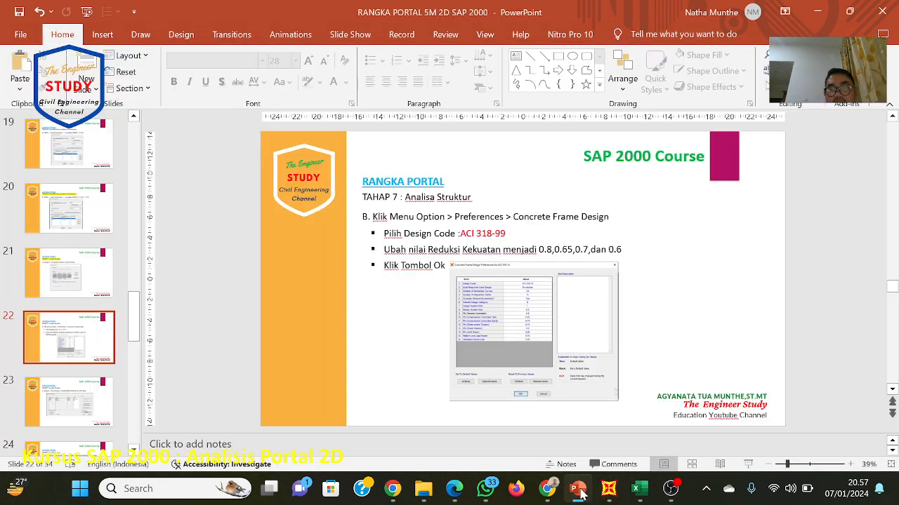
pyautogui.scroll(-1, 662, 355)
pyautogui.scroll(1, 660, 353)
pyautogui.scroll(-1, 608, 313)
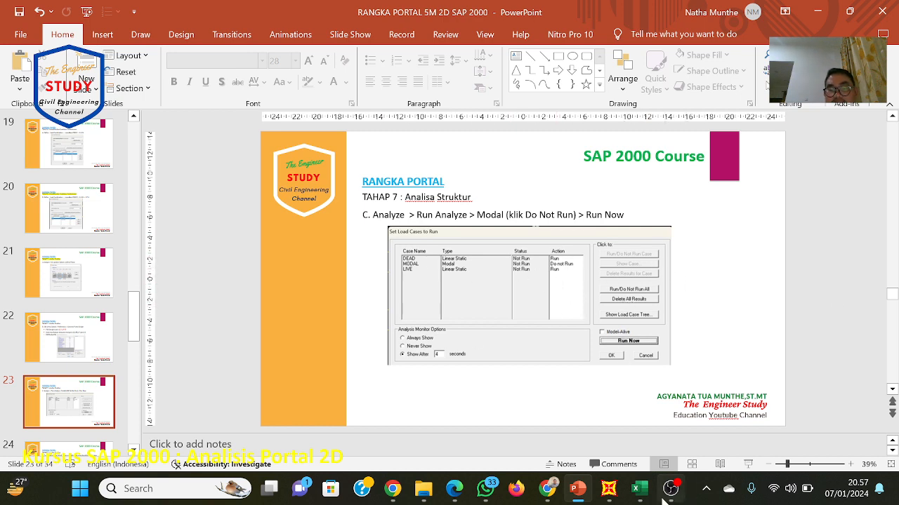
pyautogui.click(609, 492)
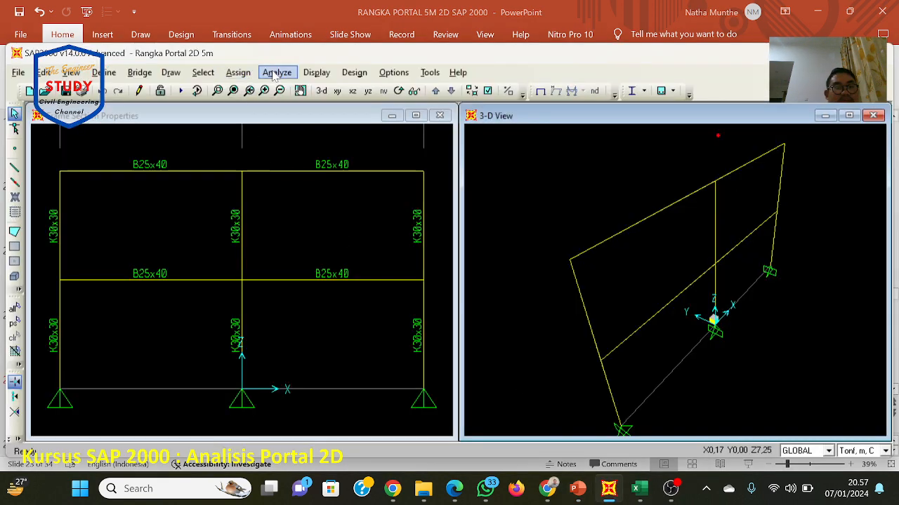
pyautogui.click(275, 72)
pyautogui.click(295, 128)
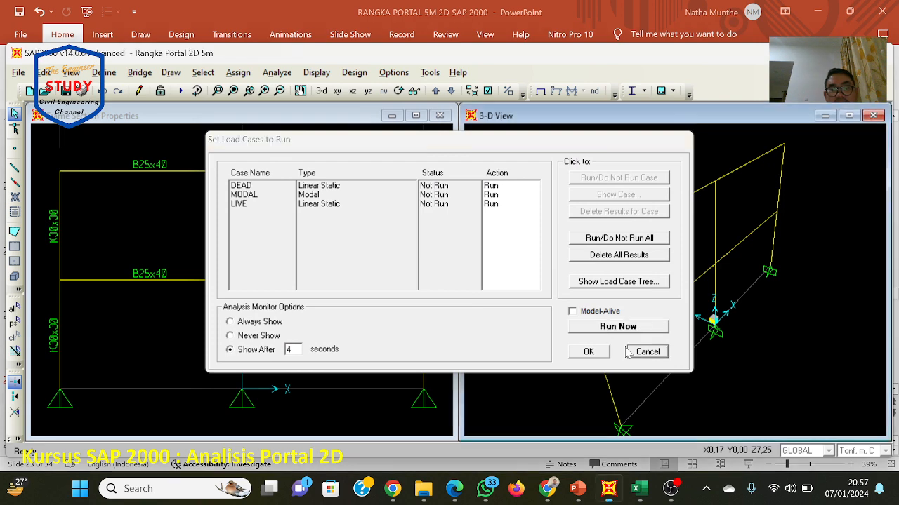
pyautogui.click(629, 352)
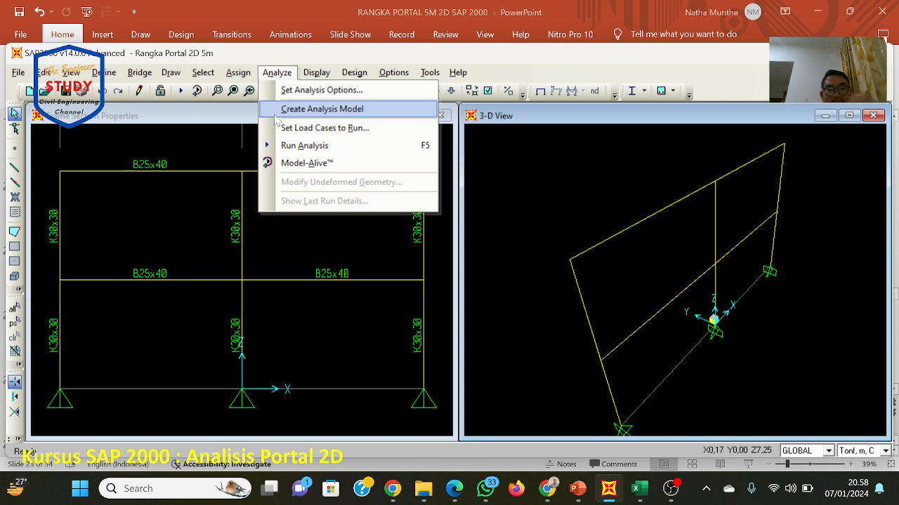
pyautogui.click(241, 169)
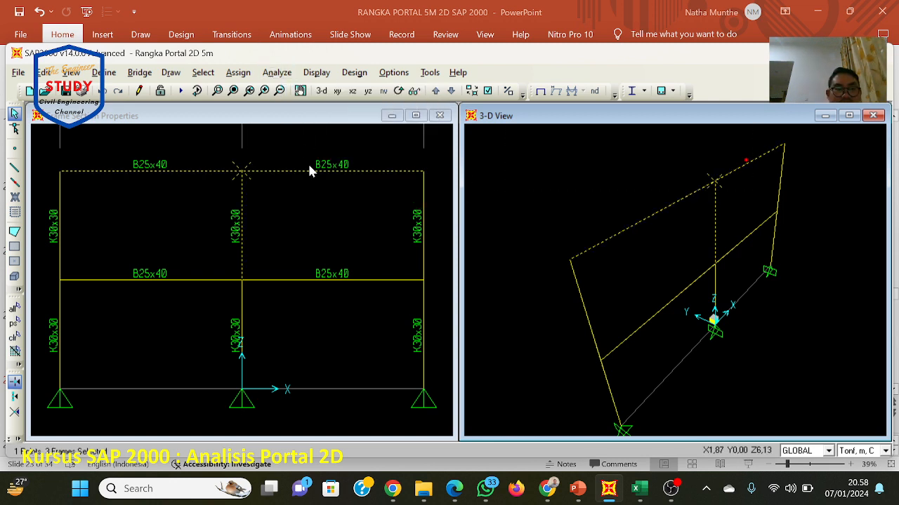
pyautogui.click(14, 337)
# Step: Set the MODAL load case to Do Not Run in the load cases for the analysis
pyautogui.click(276, 72)
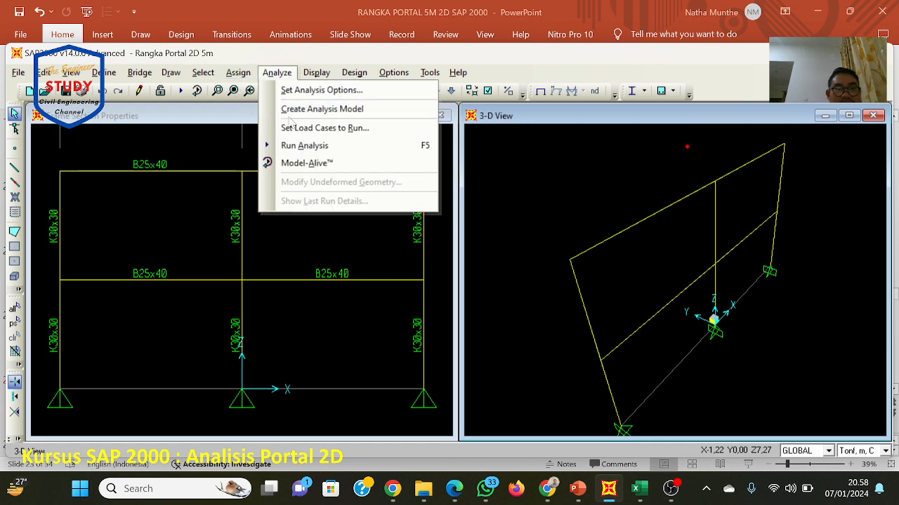
pyautogui.click(293, 129)
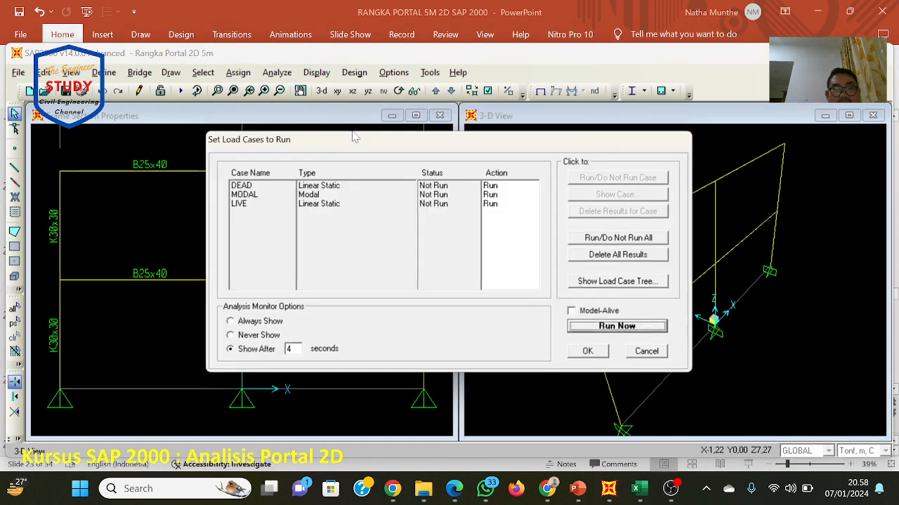
pyautogui.click(377, 198)
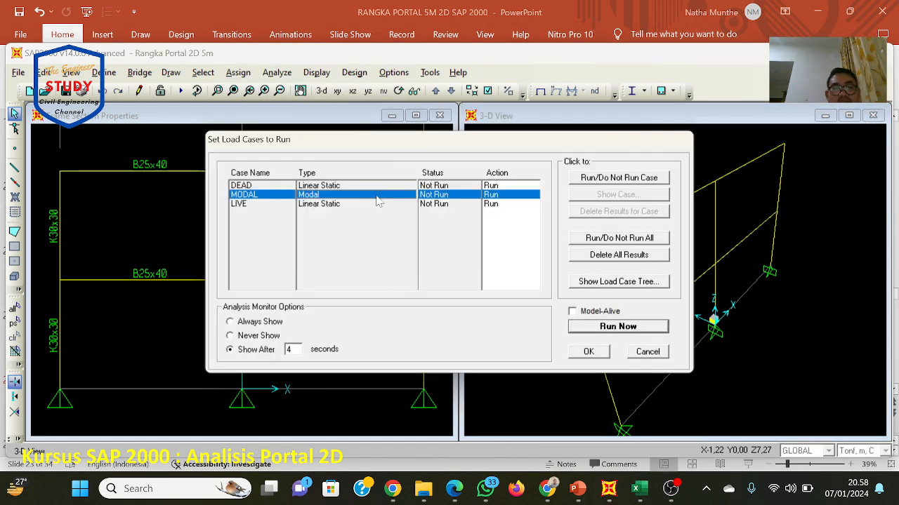
pyautogui.click(588, 180)
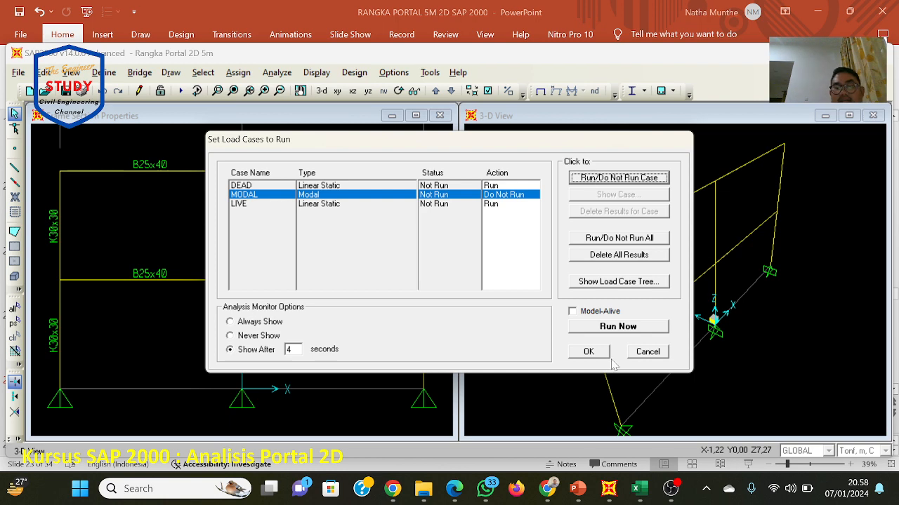
# Step: Run the analysis, show the deformed shape for the DEAD case in the XZ plane, and play and stop its animation
pyautogui.click(595, 327)
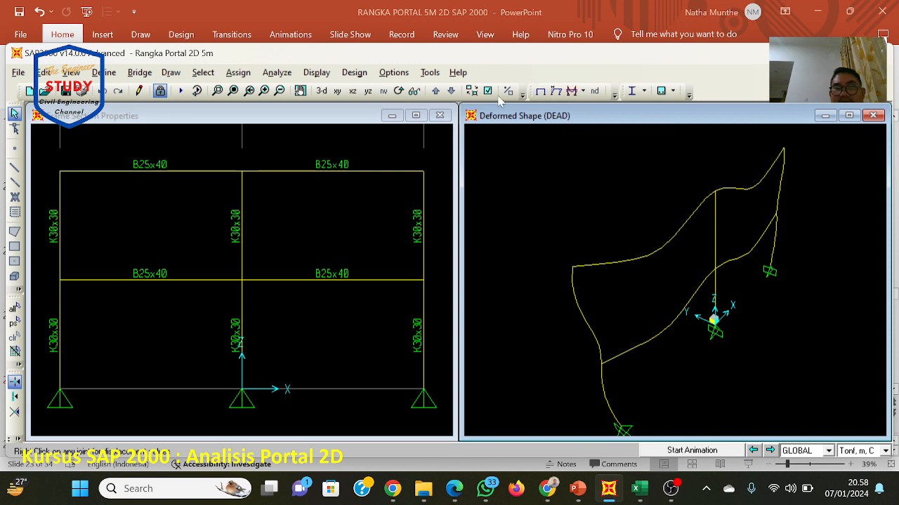
pyautogui.click(353, 90)
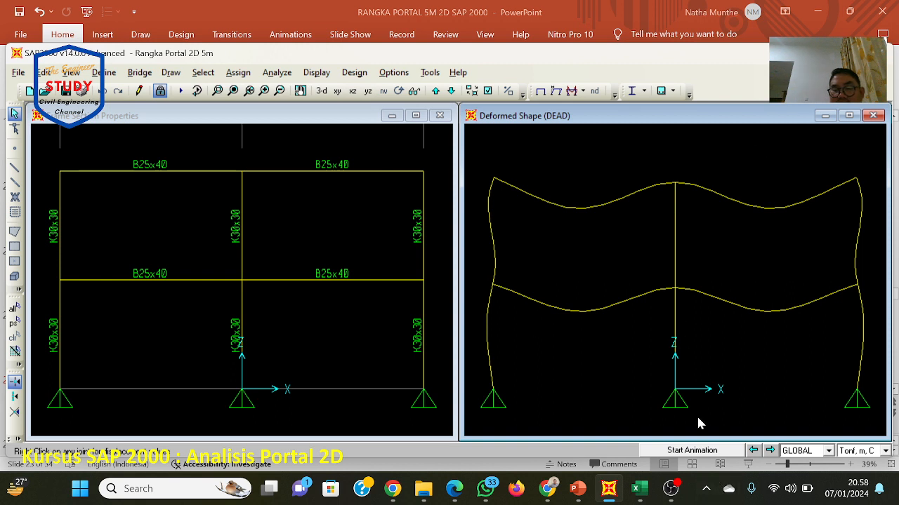
pyautogui.click(687, 451)
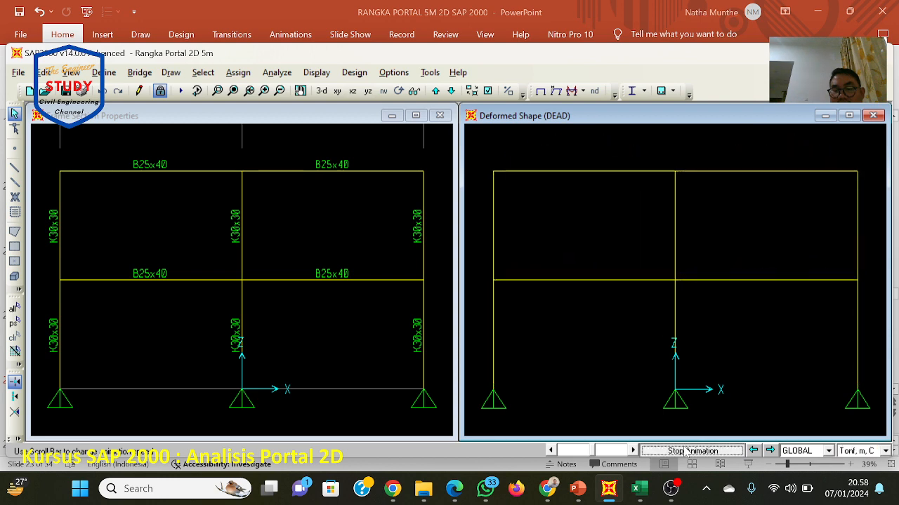
pyautogui.click(687, 451)
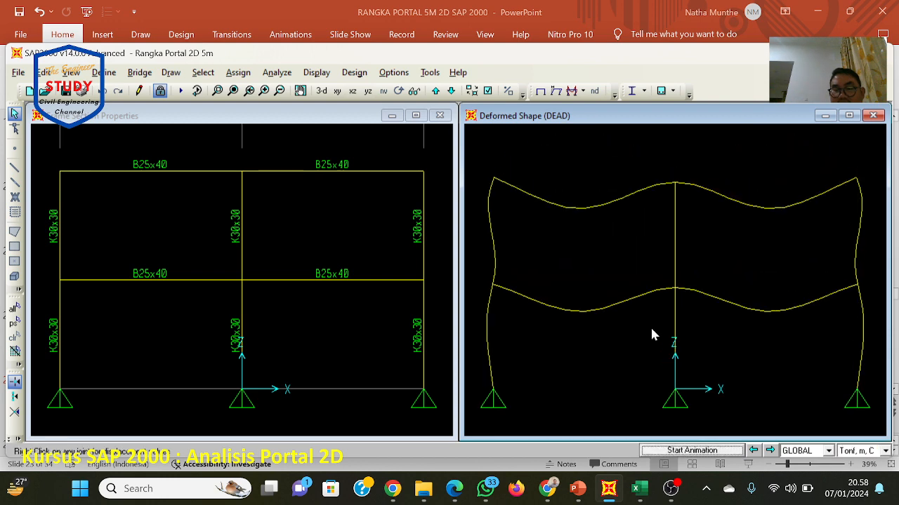
# Step: Switch to PowerPoint to read the slide on checking the analysis messages, and return to SAP2000
pyautogui.click(577, 490)
pyautogui.scroll(-1, 595, 408)
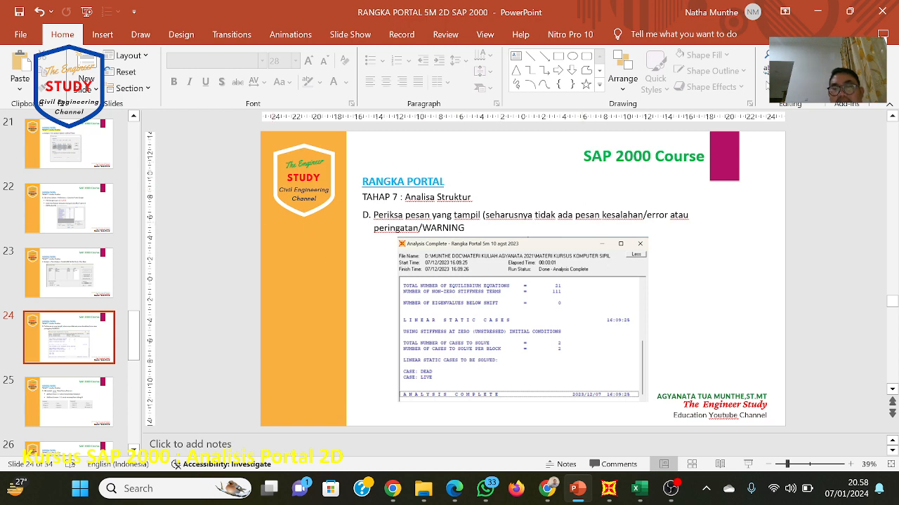
pyautogui.click(607, 489)
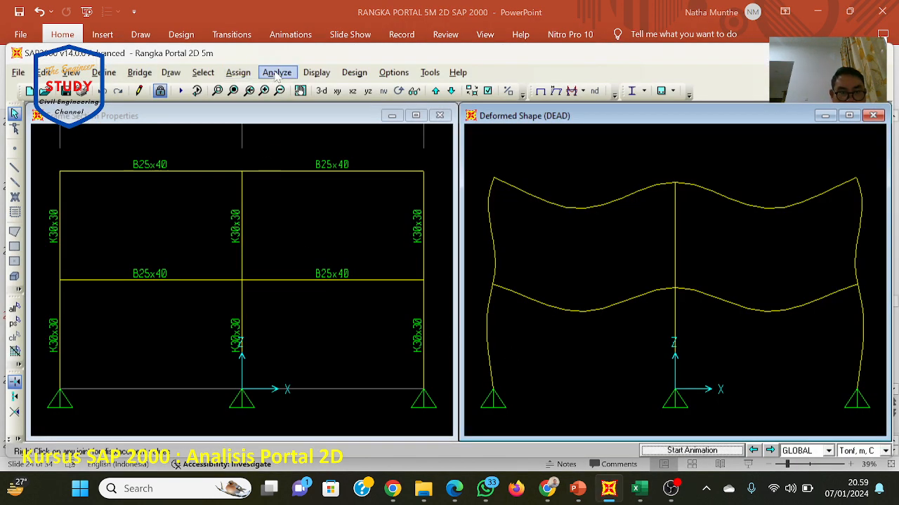
# Step: Review the last run details of the analysis for errors or warnings and close them
pyautogui.click(276, 73)
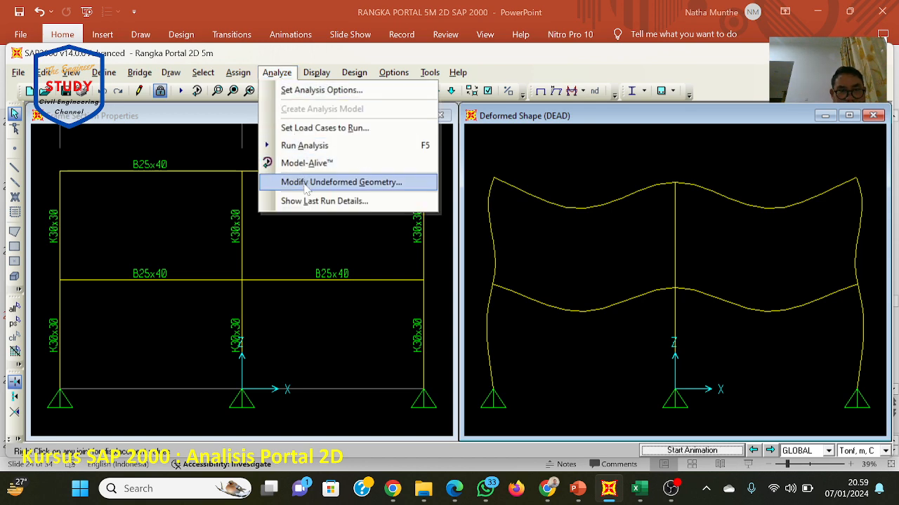
pyautogui.click(307, 201)
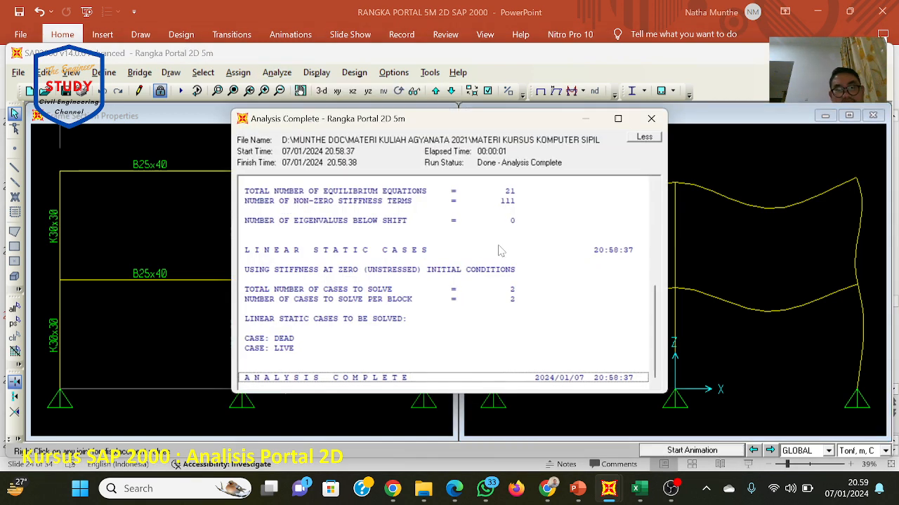
pyautogui.scroll(7, 500, 251)
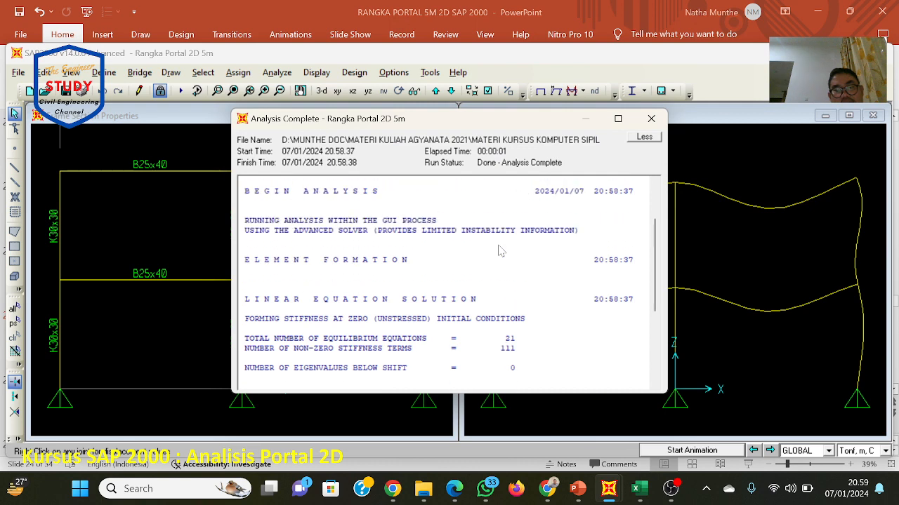
pyautogui.scroll(2, 500, 250)
pyautogui.scroll(-8, 500, 251)
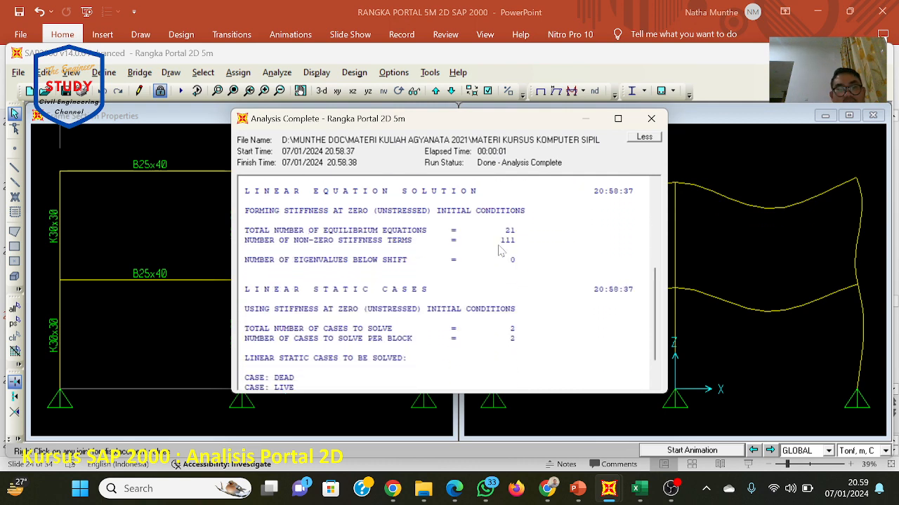
pyautogui.scroll(-2, 453, 264)
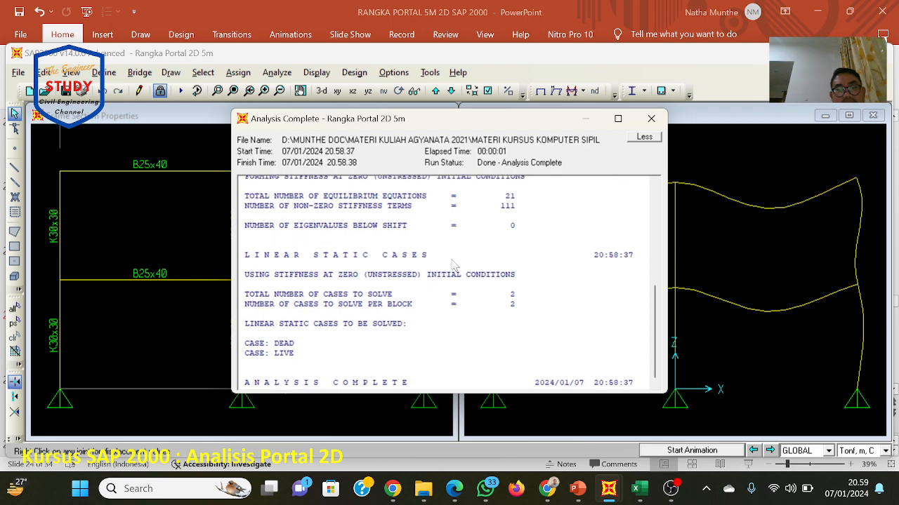
pyautogui.click(652, 119)
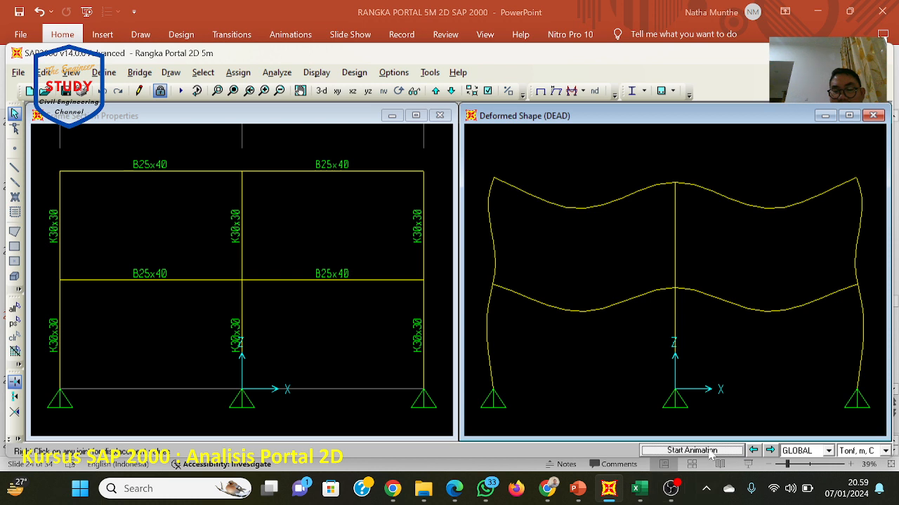
# Step: Unlock the model, accept deleting the analysis results, and activate the Frame Section Properties view
pyautogui.click(160, 91)
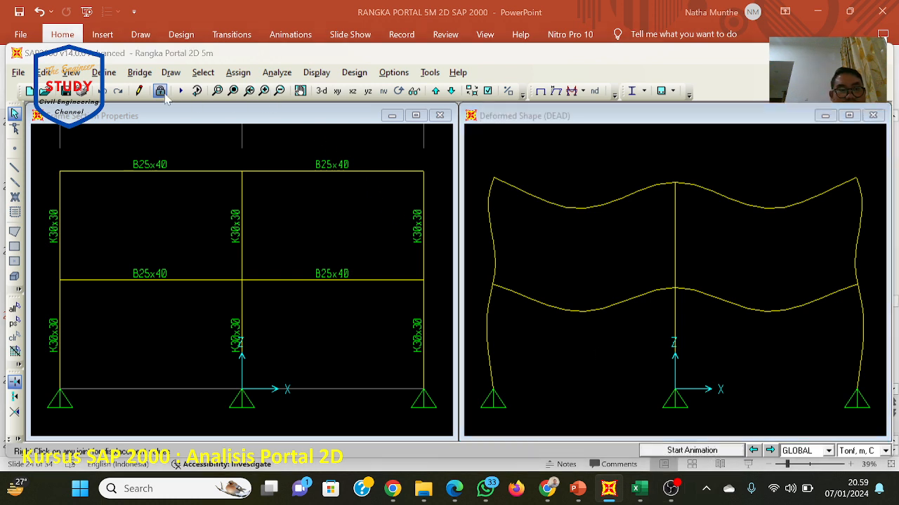
pyautogui.click(466, 291)
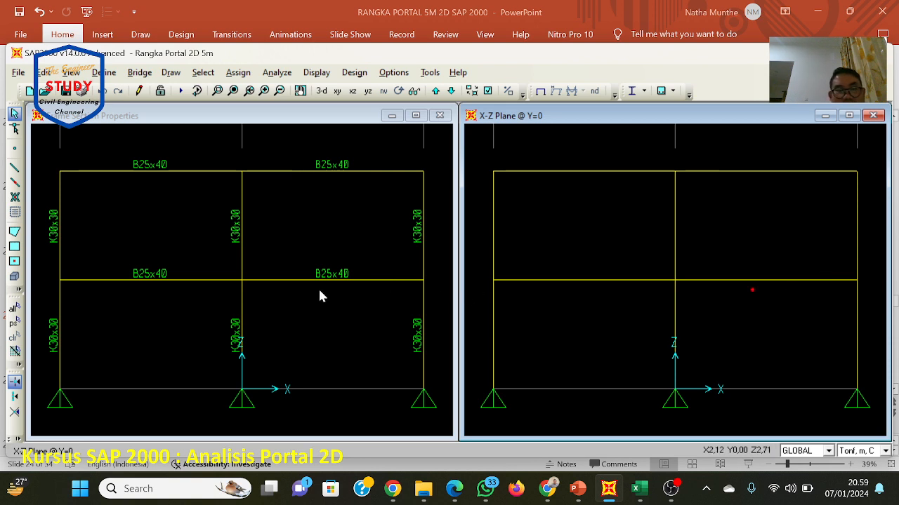
pyautogui.click(114, 181)
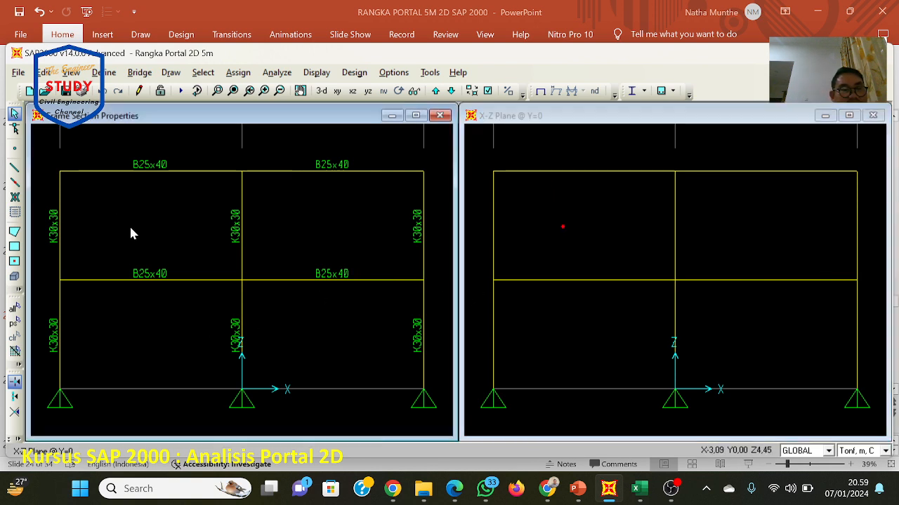
# Step: Look up the dead and live beam loads on the TAHAP 5 slides in PowerPoint and return to SAP2000
pyautogui.click(577, 488)
pyautogui.scroll(2, 558, 342)
pyautogui.scroll(6, 556, 342)
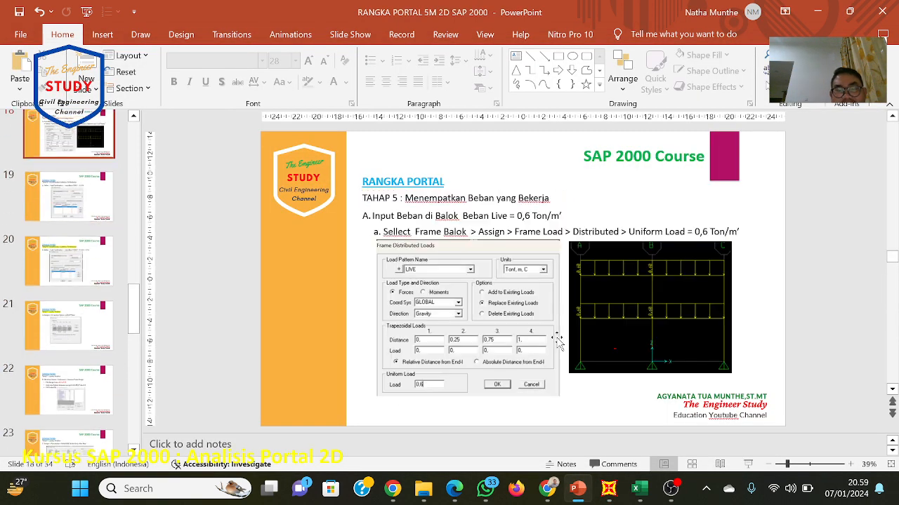
pyautogui.scroll(-1, 557, 342)
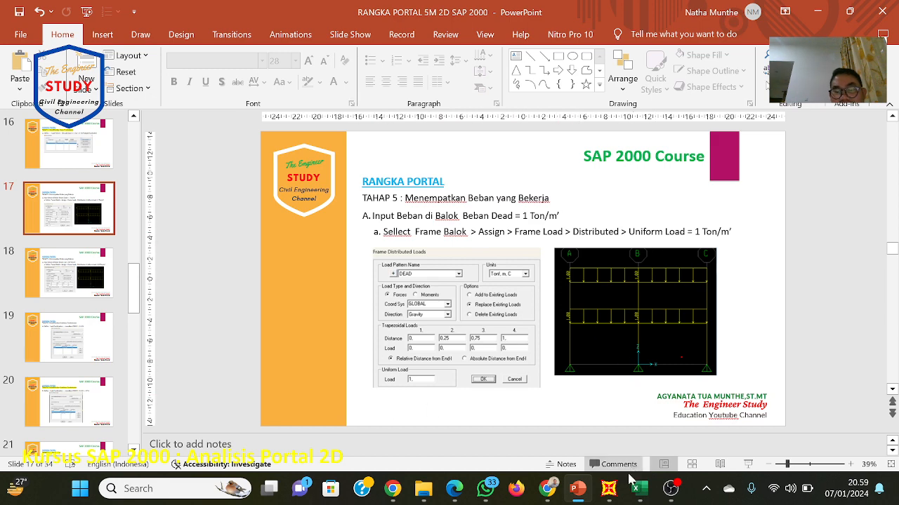
pyautogui.click(615, 495)
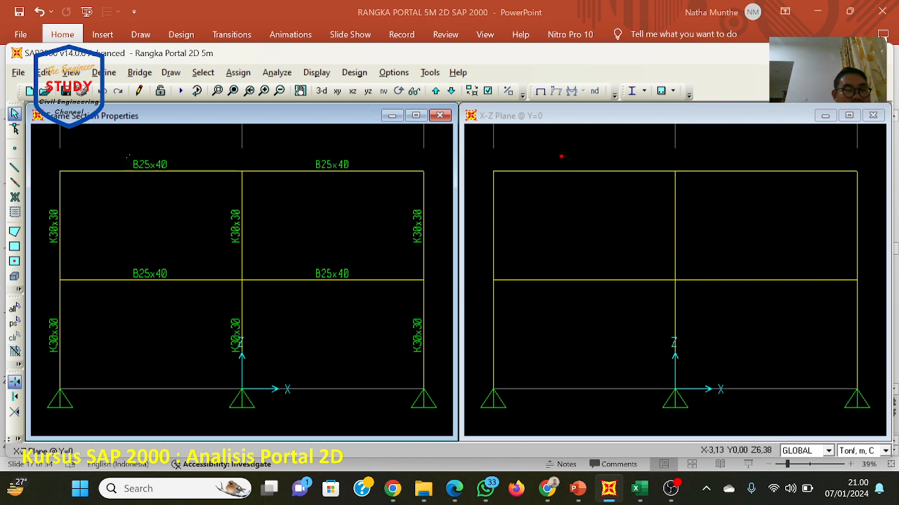
# Step: Select all four B25x40 beams and assign them a uniform distributed DEAD load of 1 Tonf/m in the gravity direction
pyautogui.moveTo(128, 154); pyautogui.dragTo(127, 317)
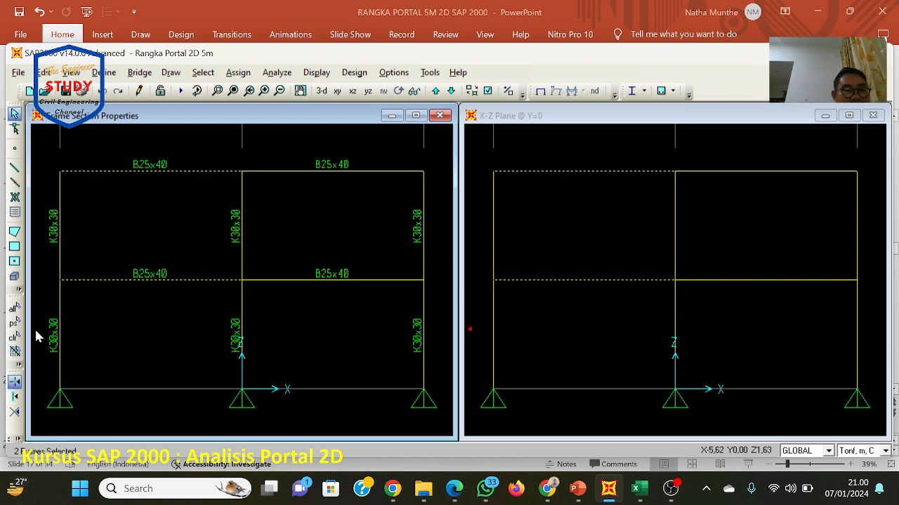
pyautogui.moveTo(306, 146); pyautogui.dragTo(320, 330)
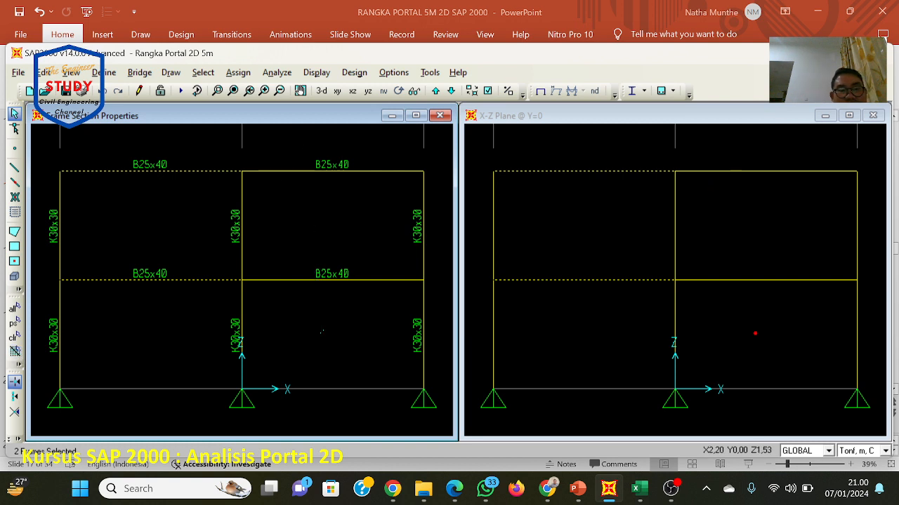
pyautogui.click(237, 72)
pyautogui.moveTo(255, 228)
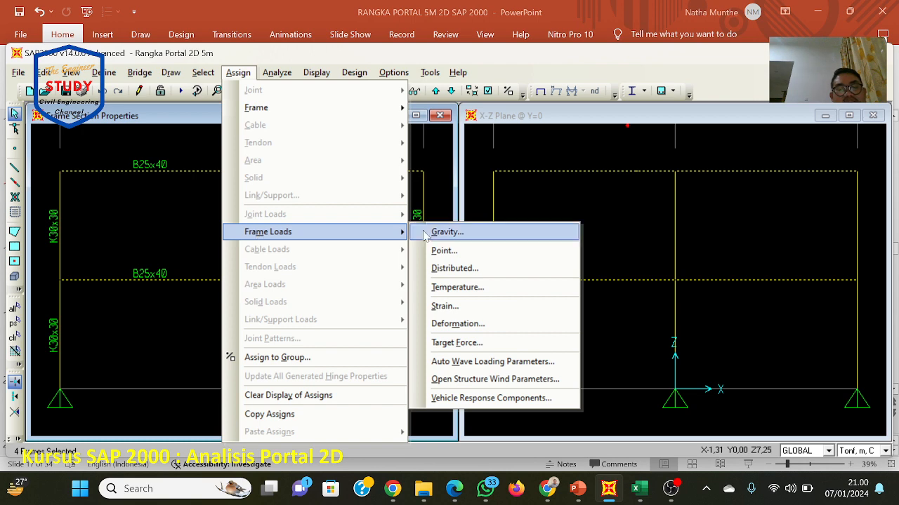
pyautogui.click(466, 271)
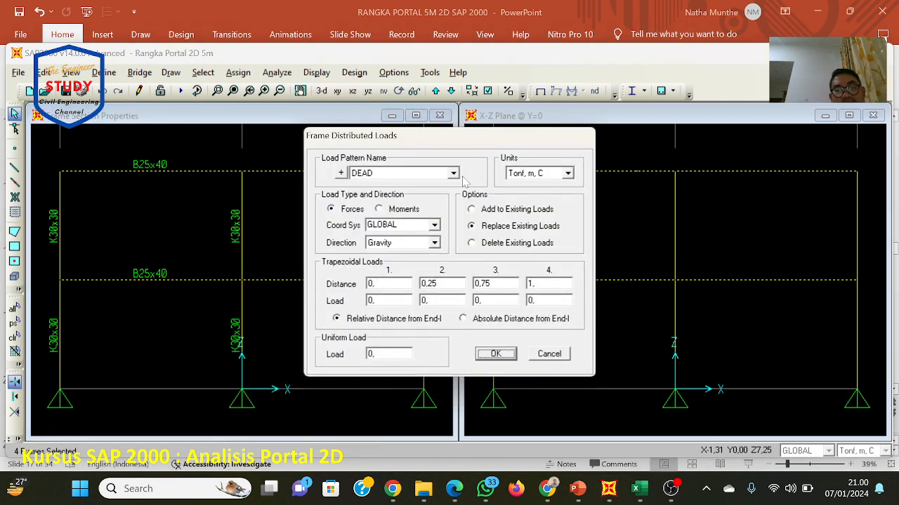
pyautogui.doubleClick(370, 354)
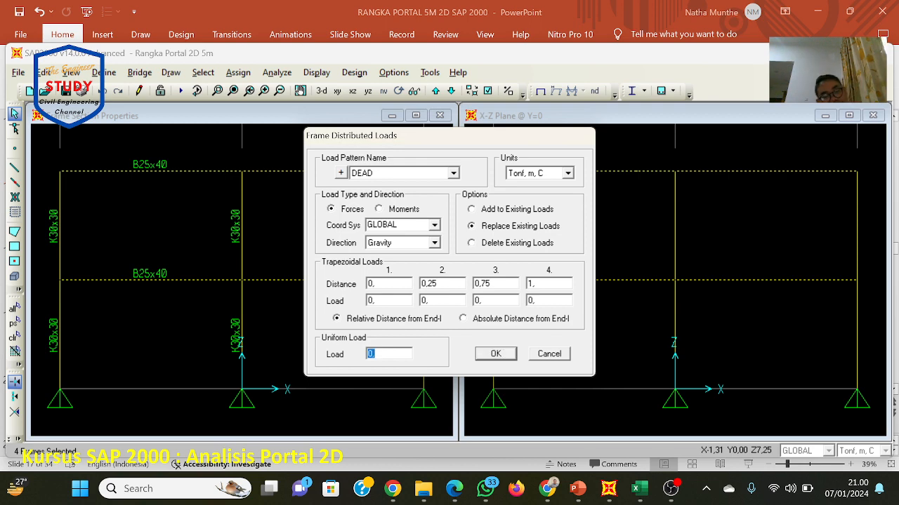
pyautogui.write('1')
pyautogui.click(486, 357)
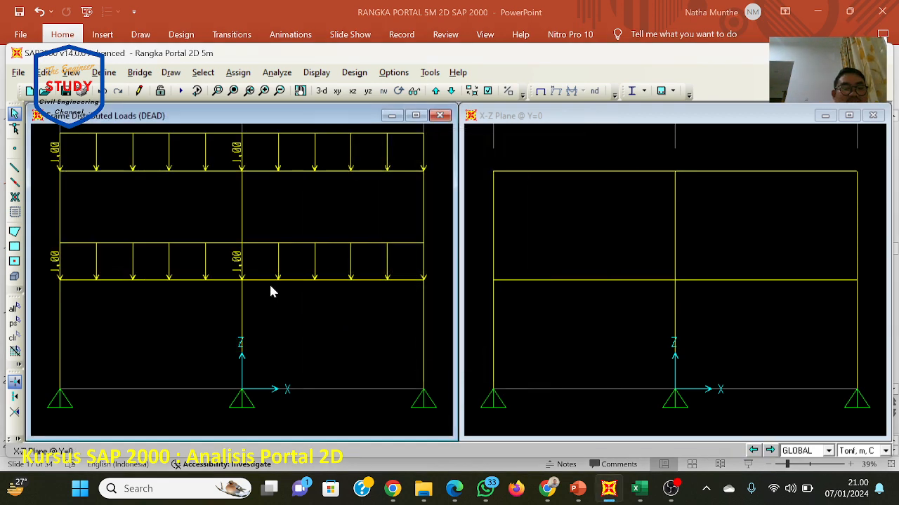
# Step: Reselect the four beams and assign them a uniform distributed LIVE load of 0,6 Tonf/m in the gravity direction
pyautogui.click(14, 323)
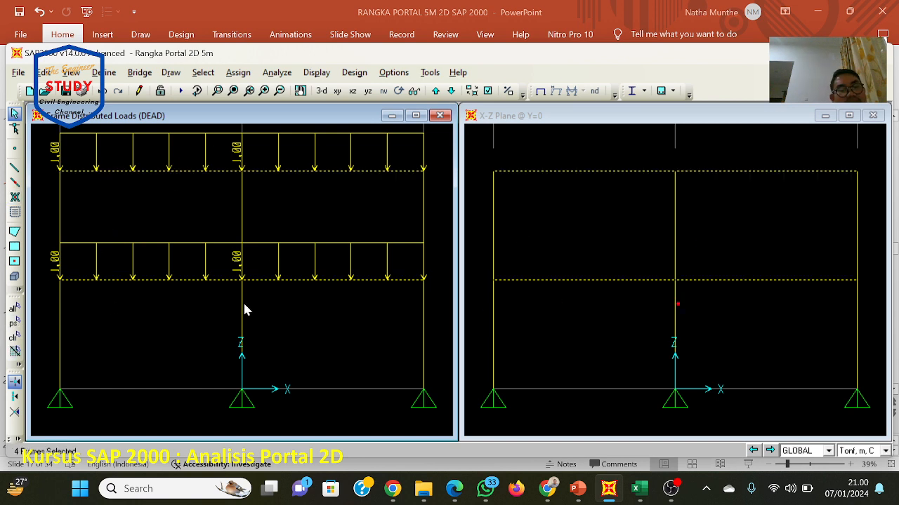
pyautogui.click(236, 73)
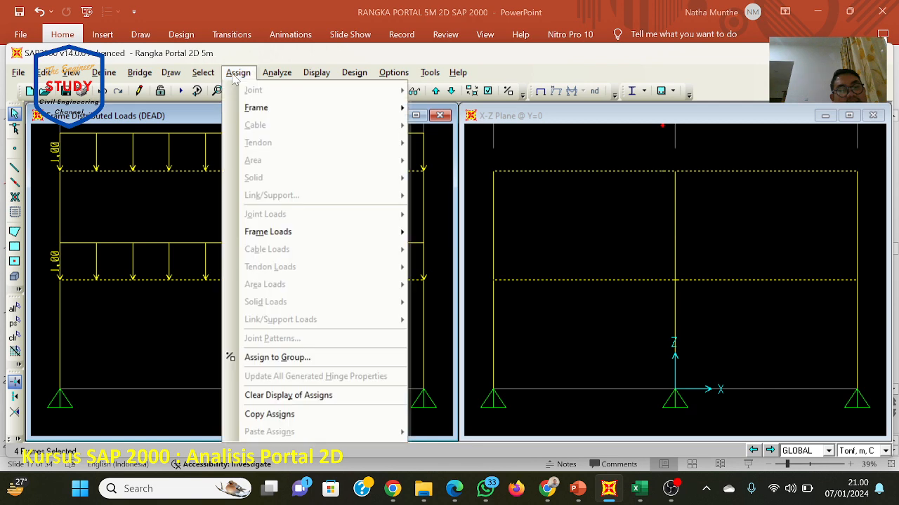
pyautogui.moveTo(323, 233)
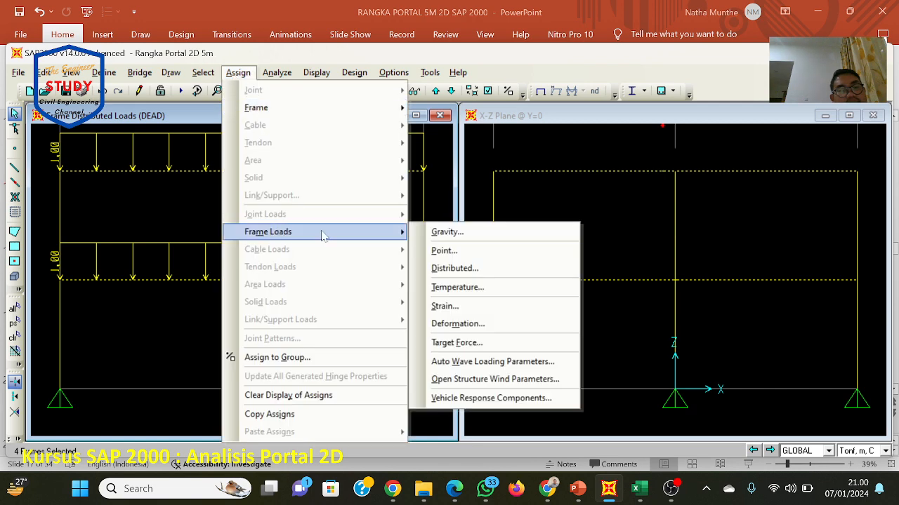
pyautogui.click(484, 265)
pyautogui.click(390, 173)
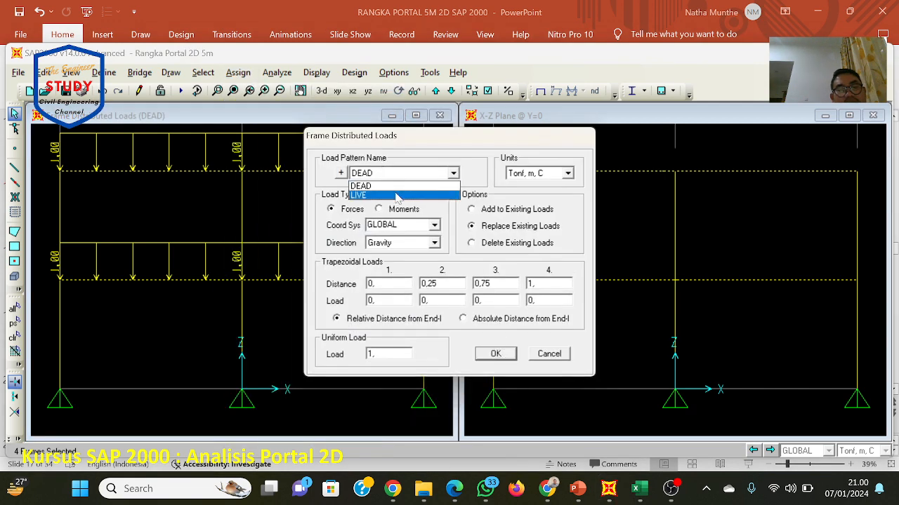
pyautogui.click(397, 194)
pyautogui.doubleClick(374, 354)
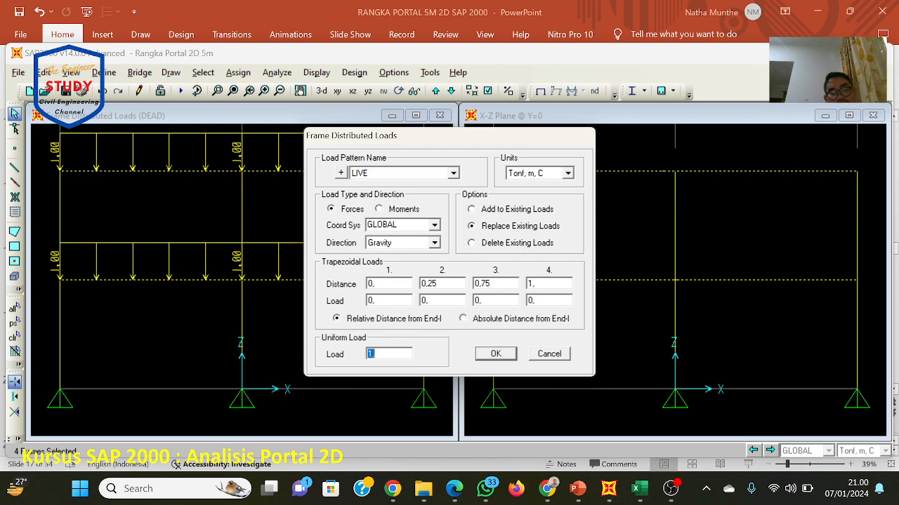
pyautogui.write('0,6')
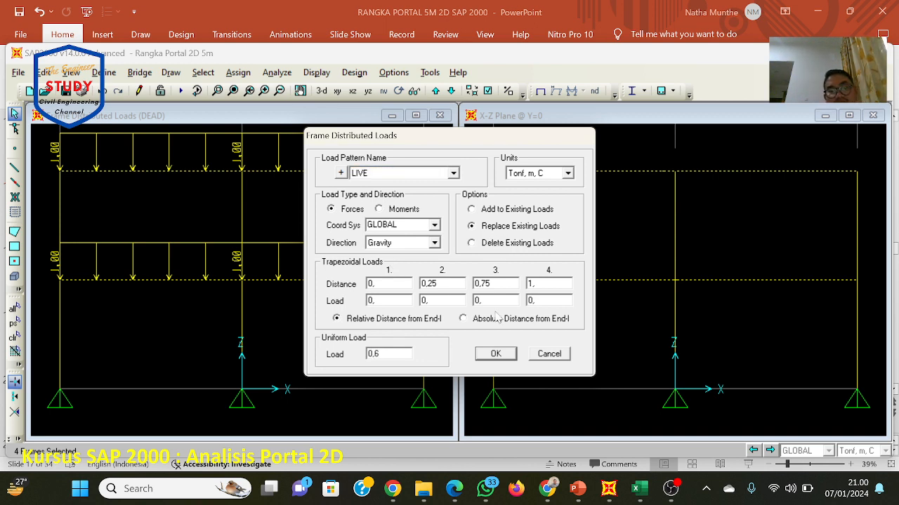
pyautogui.click(495, 354)
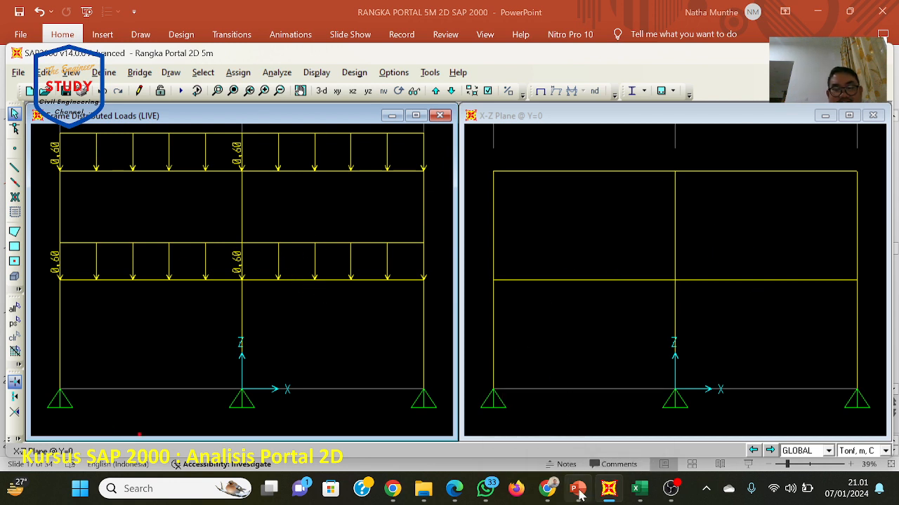
# Step: Display the frame span loads for the DEAD load pattern, with joint loads and span loading values shown
pyautogui.moveTo(579, 495)
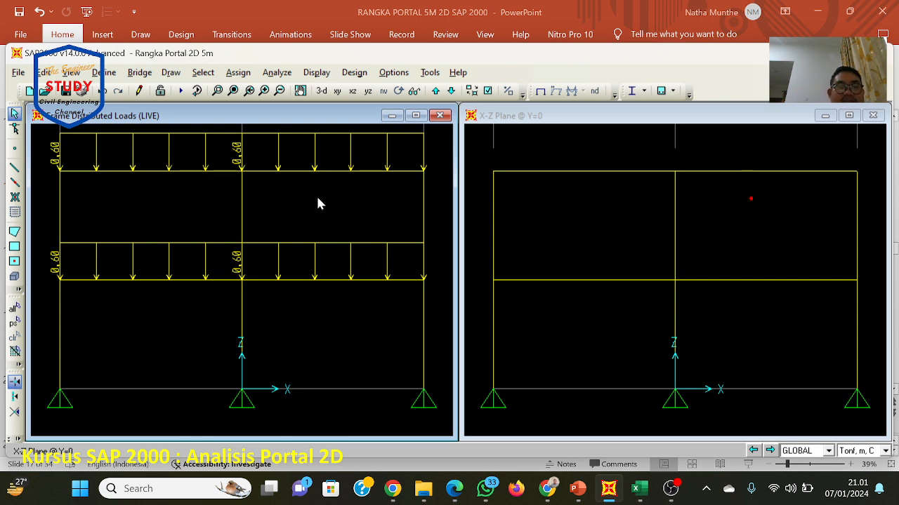
pyautogui.click(317, 73)
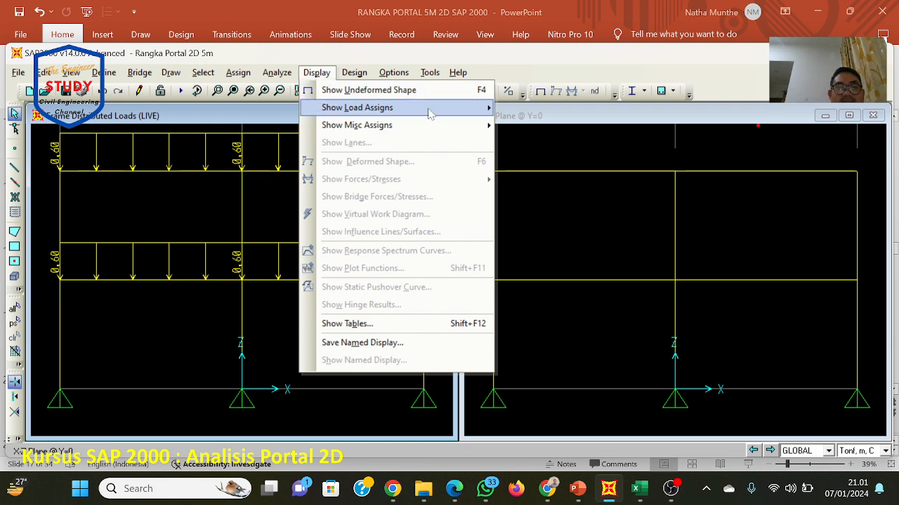
pyautogui.moveTo(430, 115)
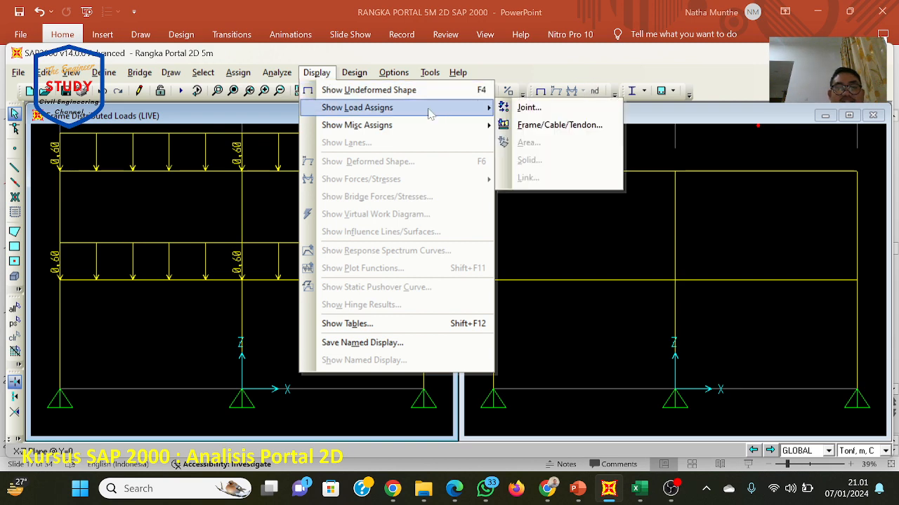
pyautogui.click(530, 126)
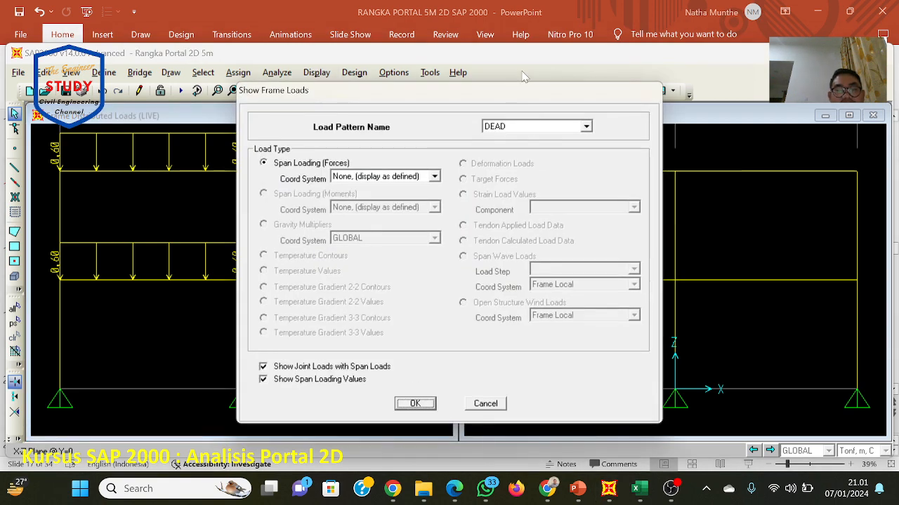
pyautogui.click(530, 128)
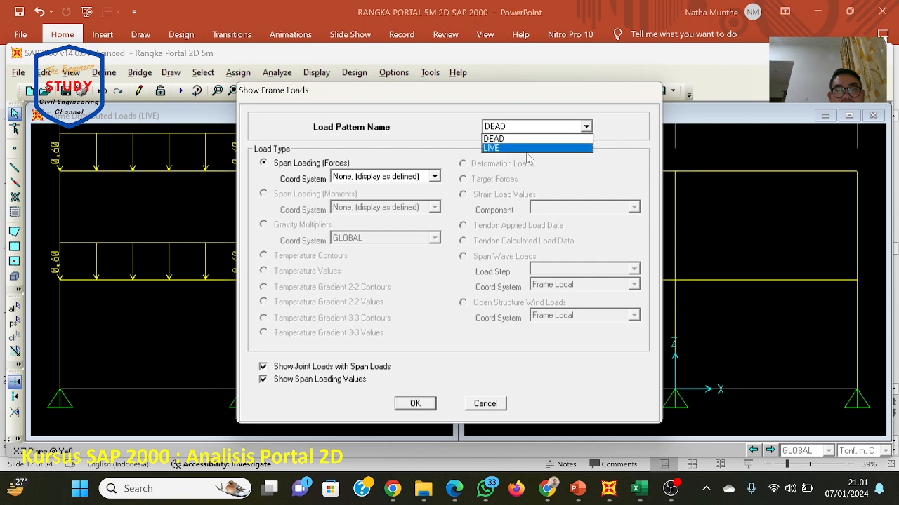
pyautogui.click(531, 139)
pyautogui.click(535, 130)
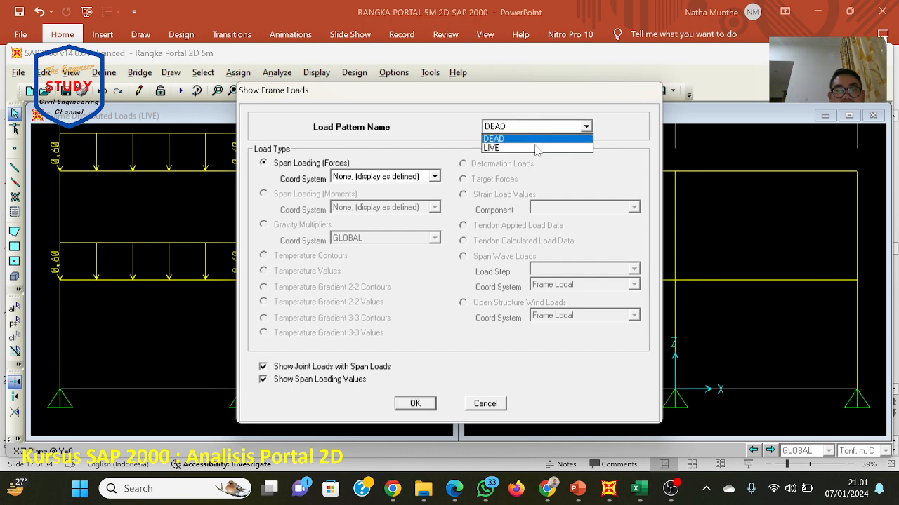
pyautogui.click(535, 148)
pyautogui.click(535, 130)
pyautogui.click(532, 138)
pyautogui.click(416, 403)
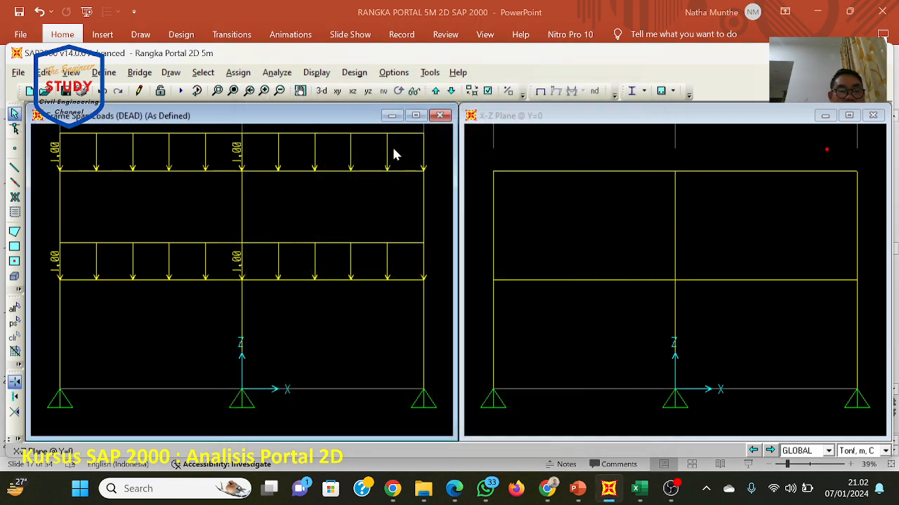
# Step: Display the frame span loads for the LIVE load pattern to check the values on the beams
pyautogui.click(324, 76)
pyautogui.moveTo(462, 113)
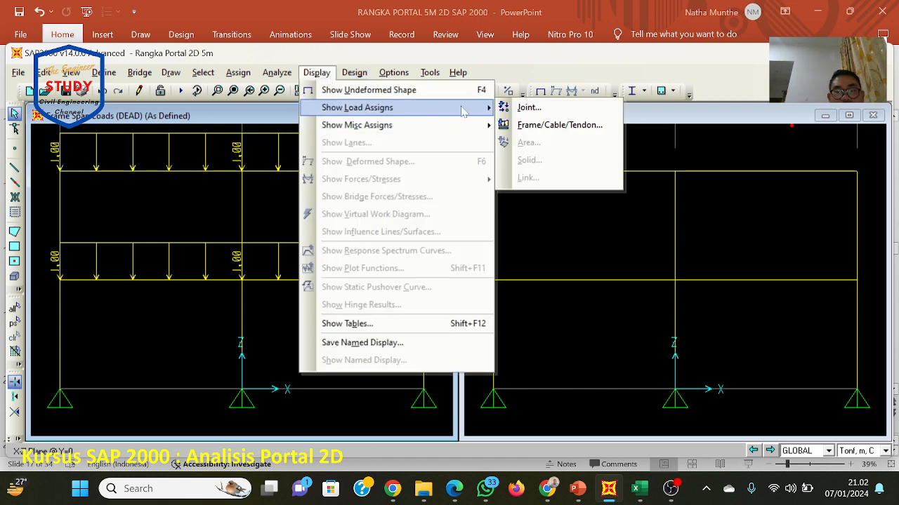
pyautogui.click(554, 125)
pyautogui.click(544, 127)
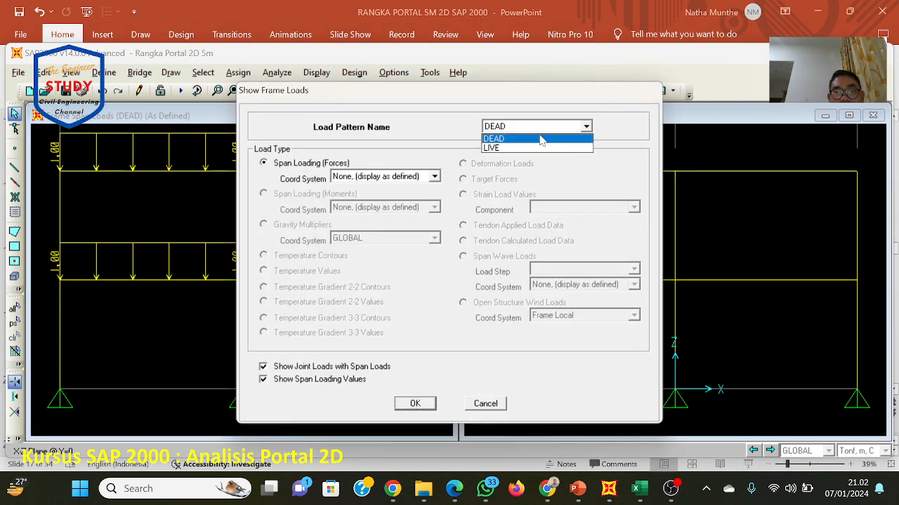
pyautogui.click(540, 148)
pyautogui.click(415, 403)
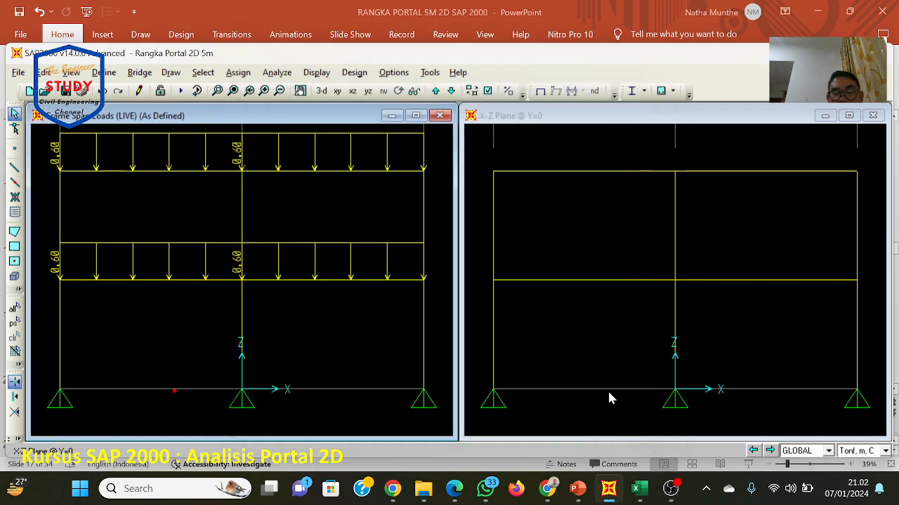
# Step: Switch to WhatsApp, close the enlarged frame image and look over the Kursus SAP 2000#3 chat
pyautogui.click(538, 388)
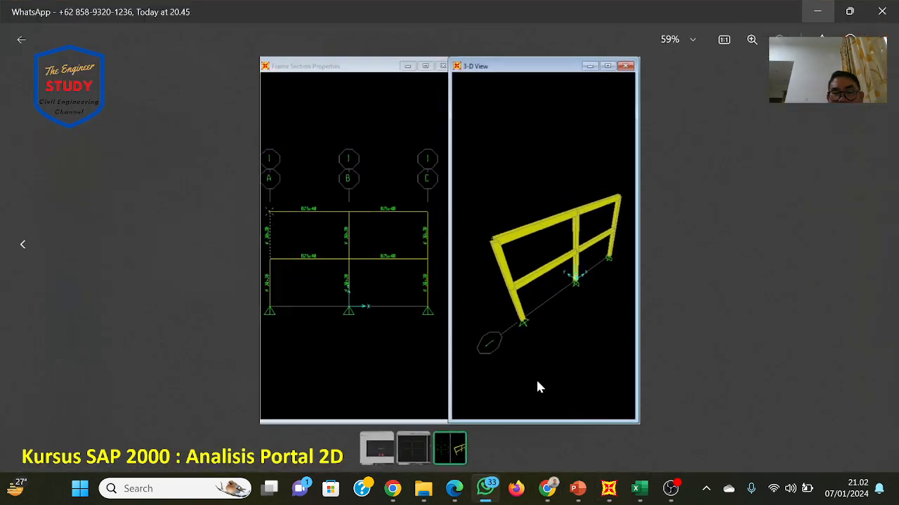
pyautogui.press('Escape')
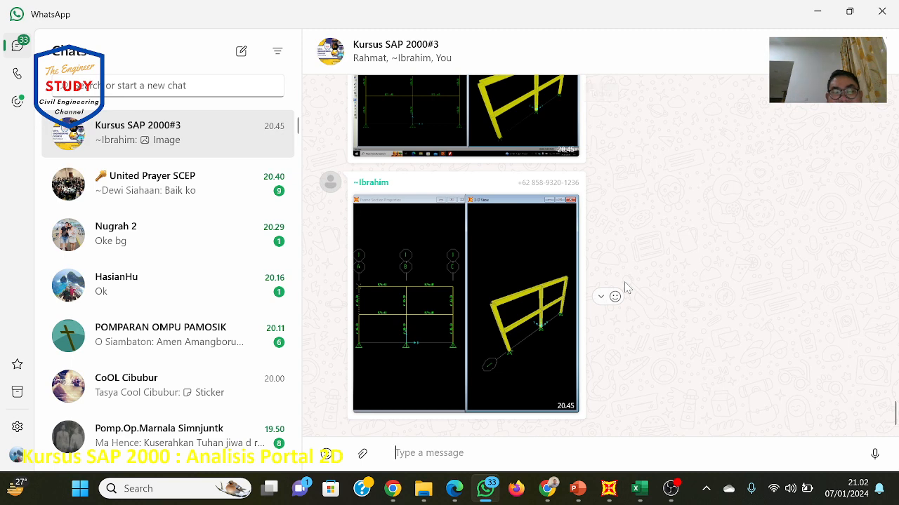
pyautogui.scroll(1, 627, 288)
pyautogui.scroll(-1, 627, 288)
# Step: Review the TAHAP 4 and TAHAP 5 load slides in PowerPoint, dismiss the message notification and return to SAP2000
pyautogui.click(578, 489)
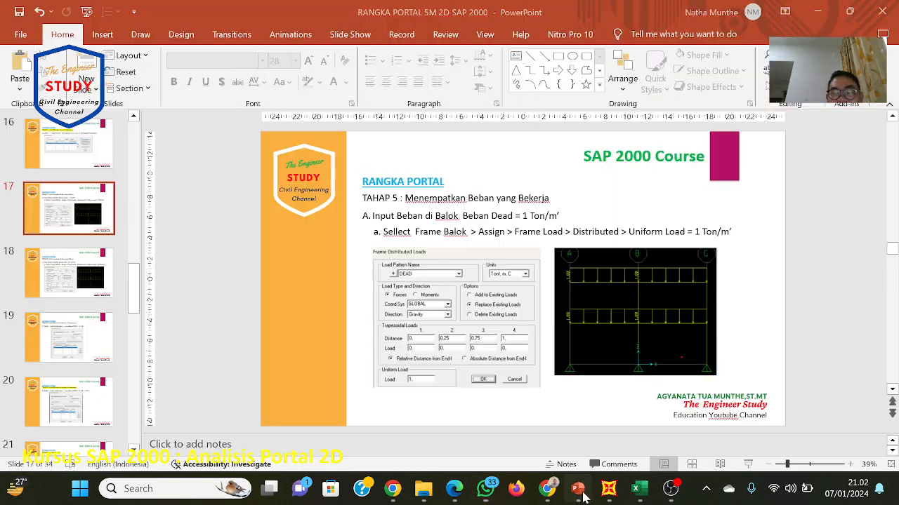
pyautogui.scroll(1, 427, 342)
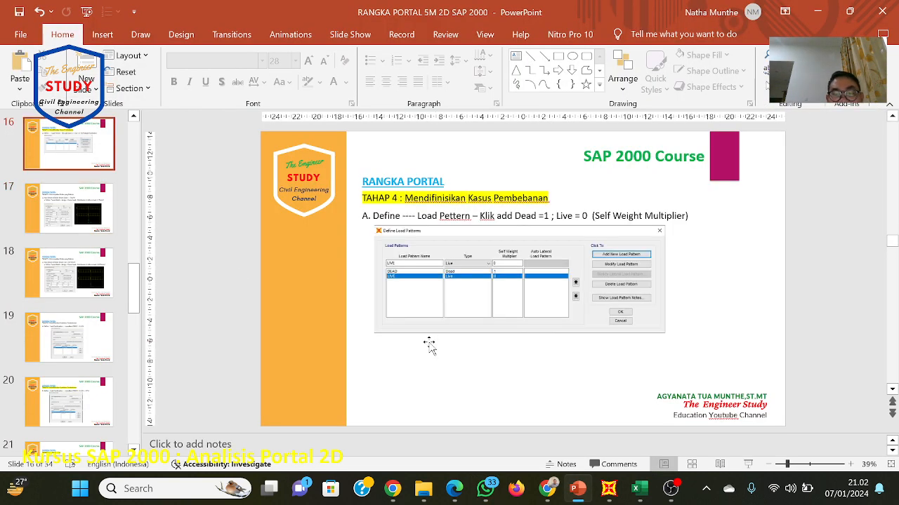
pyautogui.scroll(-1, 622, 277)
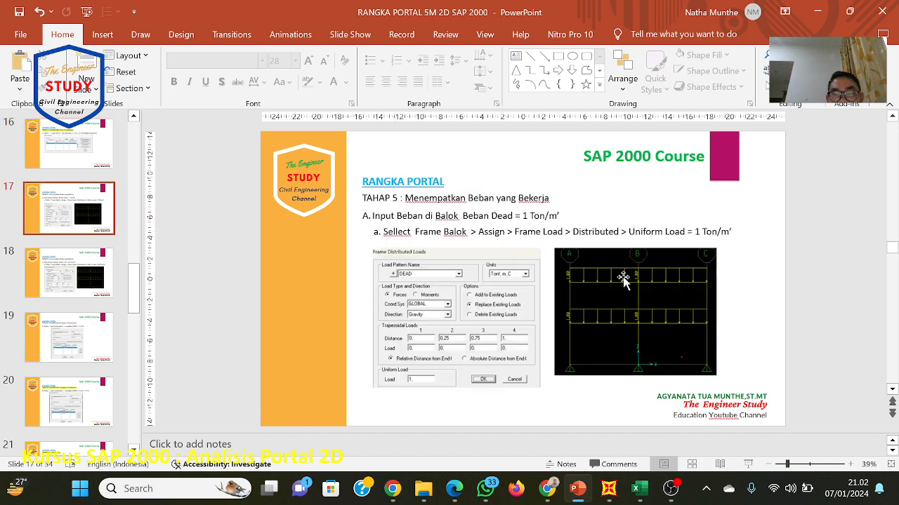
pyautogui.scroll(-3, 624, 279)
pyautogui.scroll(-1, 624, 279)
pyautogui.scroll(3, 623, 280)
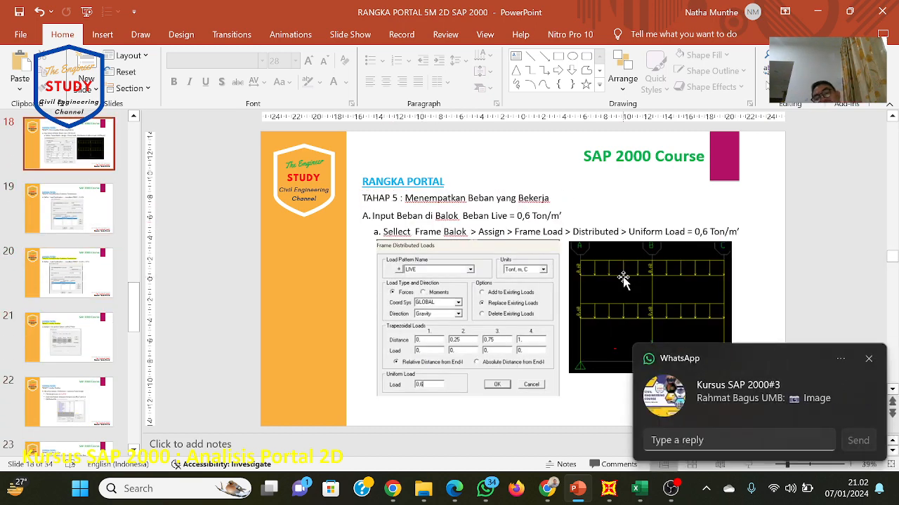
pyautogui.click(869, 358)
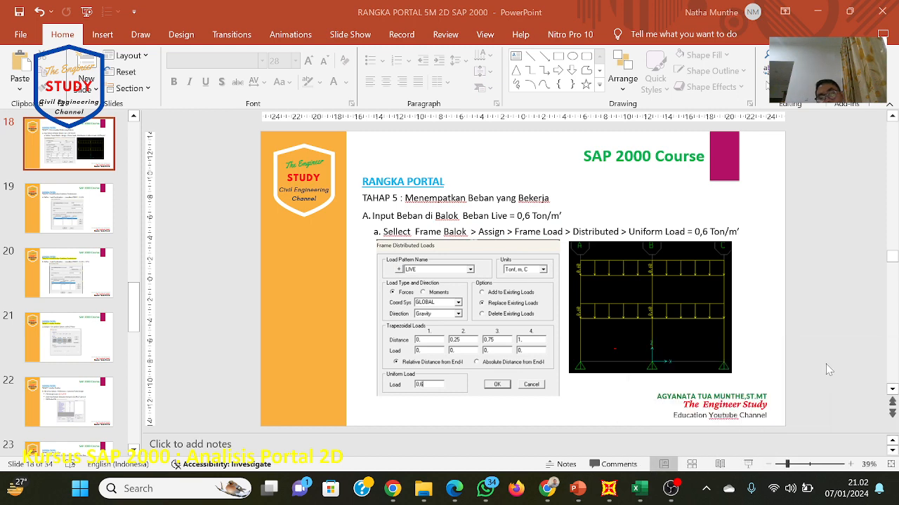
pyautogui.click(608, 492)
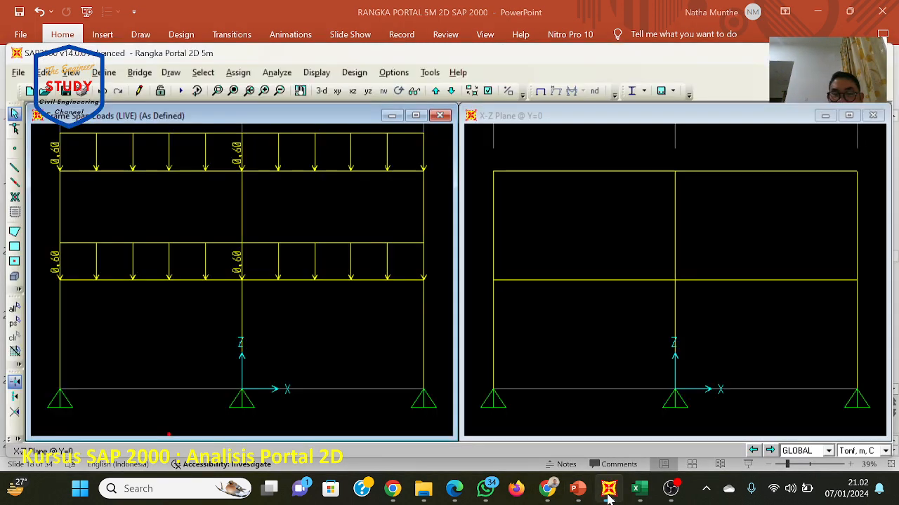
# Step: Switch to WhatsApp and view the DEAD span load screenshot with the 3-D frame view enlarged, then close it
pyautogui.click(578, 491)
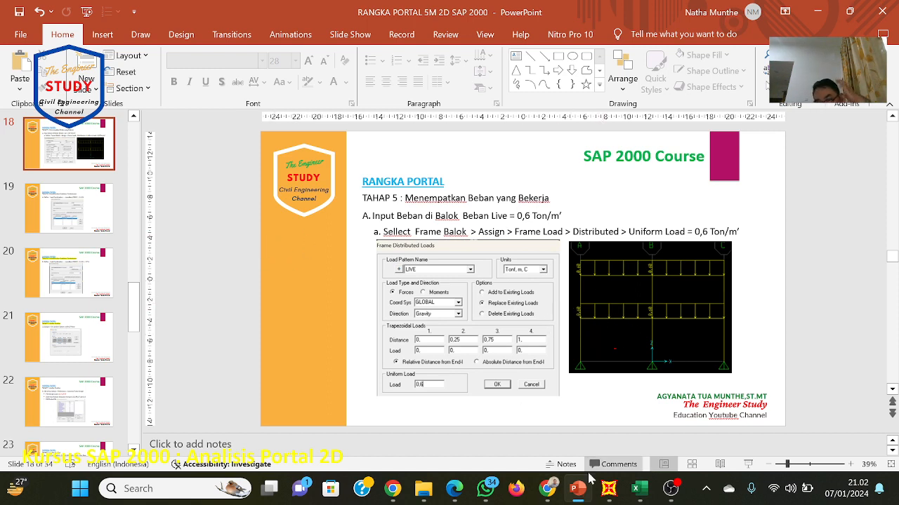
pyautogui.click(548, 493)
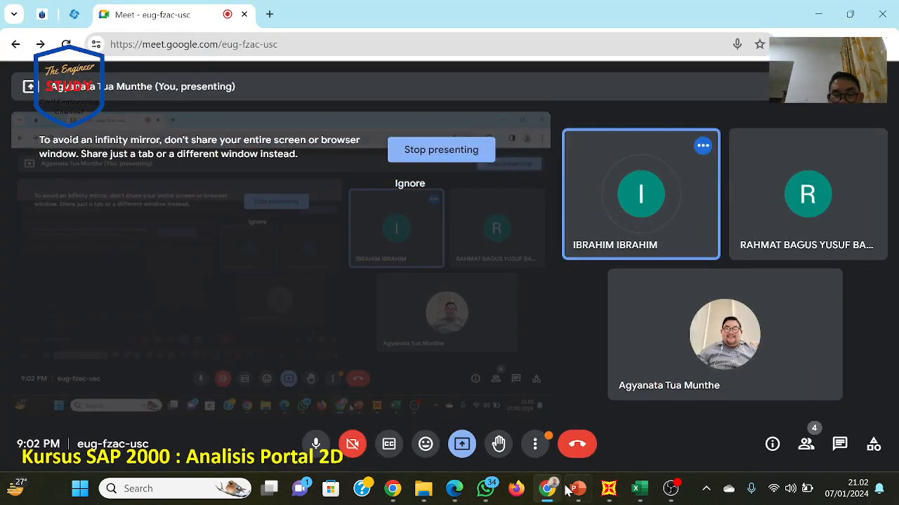
pyautogui.click(485, 490)
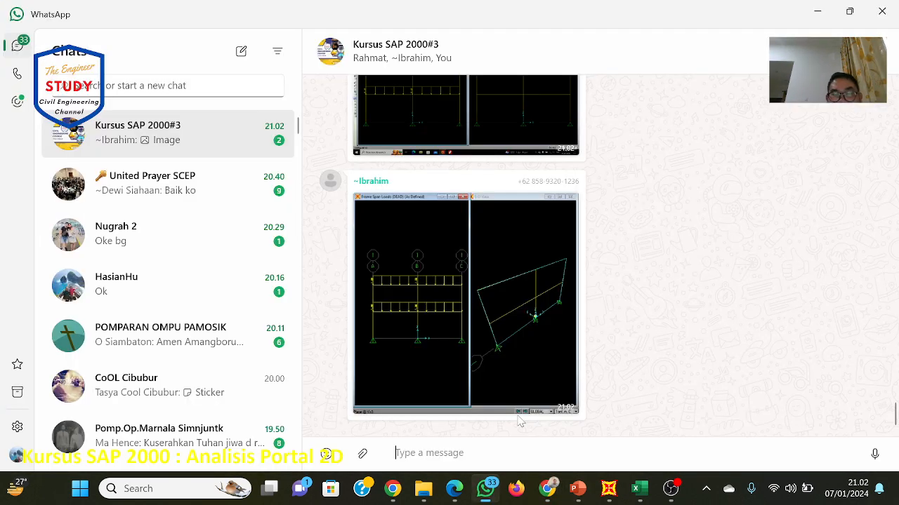
pyautogui.click(519, 356)
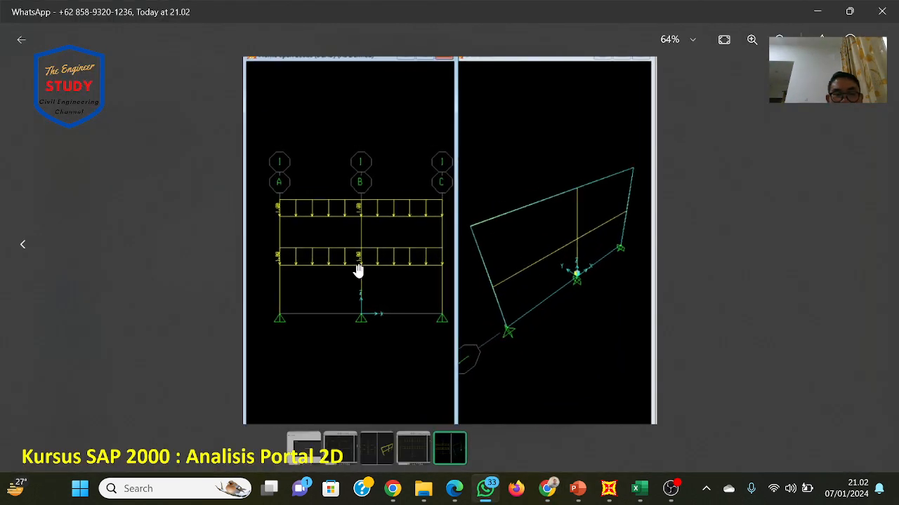
pyautogui.press('Escape')
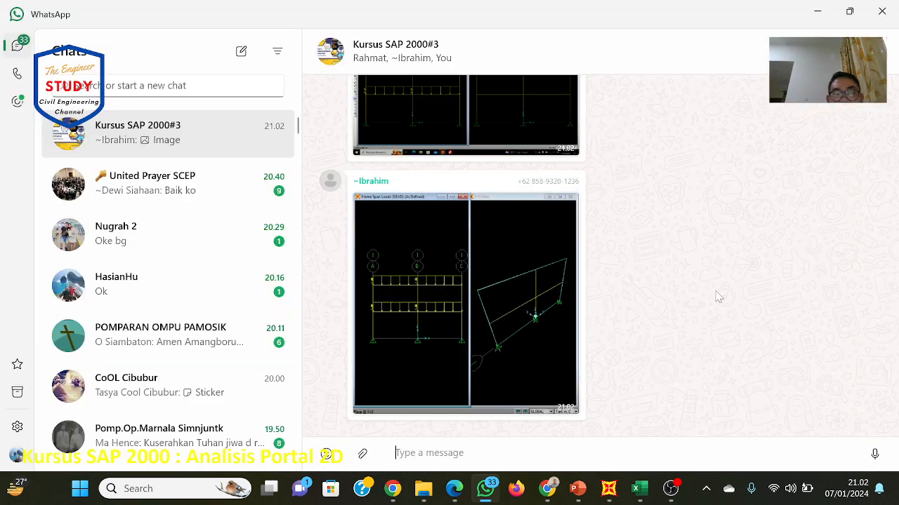
# Step: Inspect the preceding full-window SAP2000 screenshot of the loaded frame in the Kursus SAP 2000#3 chat
pyautogui.scroll(3, 533, 281)
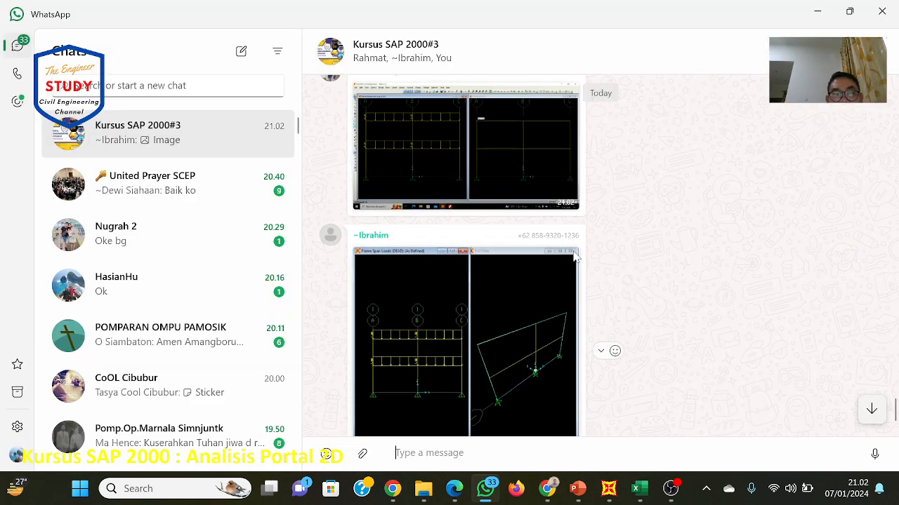
pyautogui.click(531, 222)
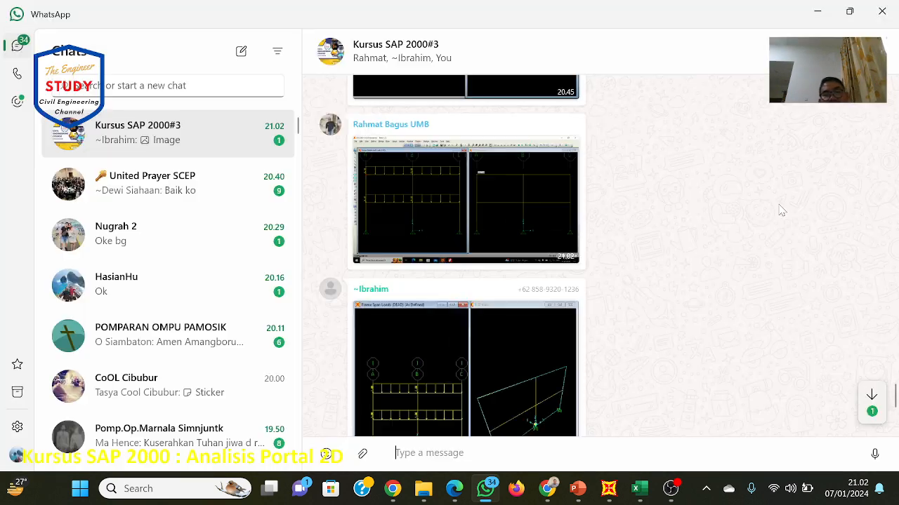
pyautogui.press('Escape')
pyautogui.scroll(3, 589, 264)
pyautogui.scroll(-4, 588, 264)
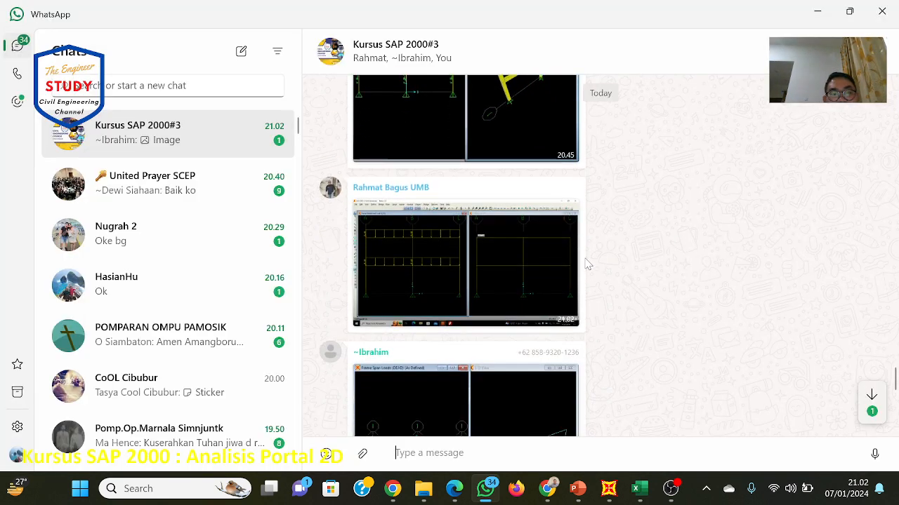
pyautogui.scroll(1, 588, 264)
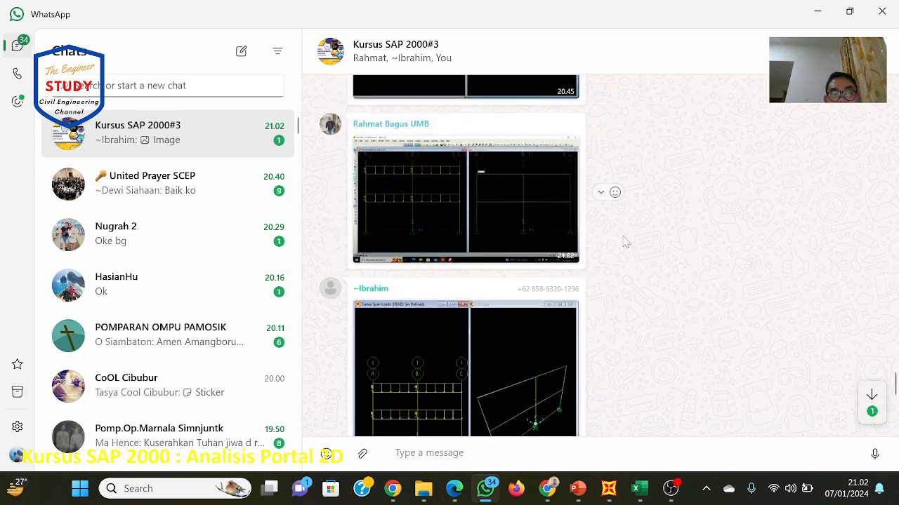
# Step: Examine the newly received frame load screenshot in the chat and compare it with the DEAD load screenshot before it
pyautogui.scroll(-3, 625, 240)
pyautogui.scroll(-5, 625, 240)
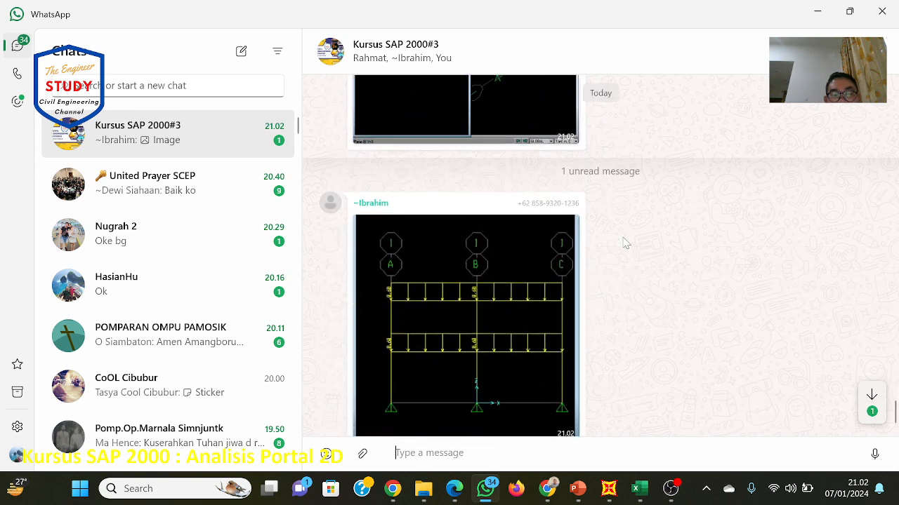
pyautogui.scroll(-1, 625, 242)
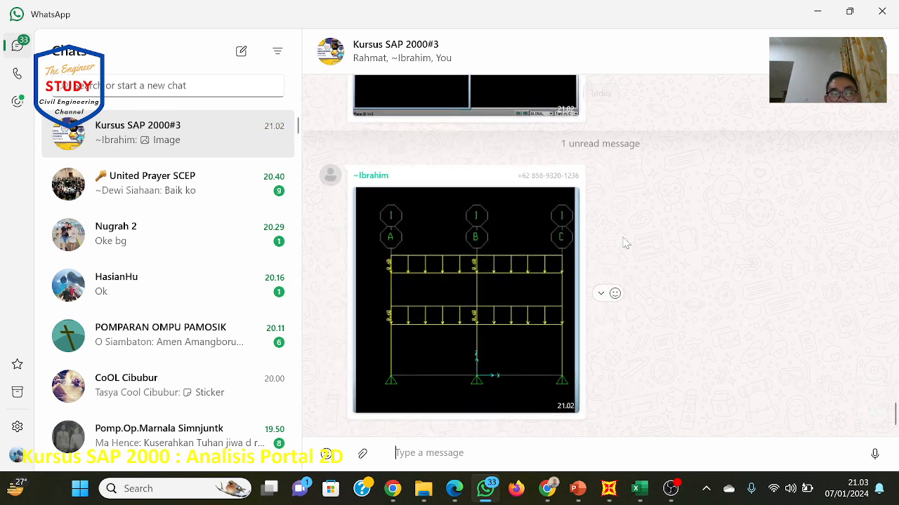
pyautogui.scroll(1, 625, 243)
pyautogui.scroll(-1, 625, 242)
pyautogui.scroll(-1, 624, 242)
pyautogui.scroll(4, 624, 241)
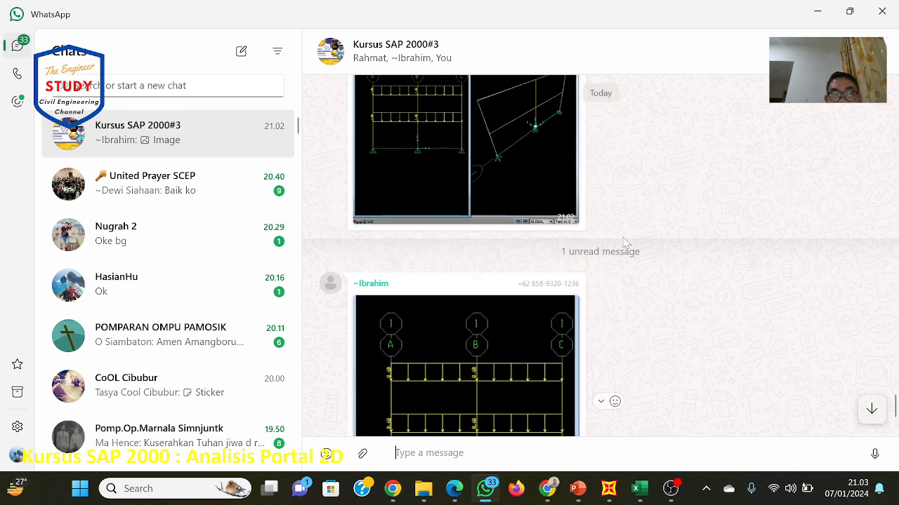
pyautogui.scroll(-4, 670, 246)
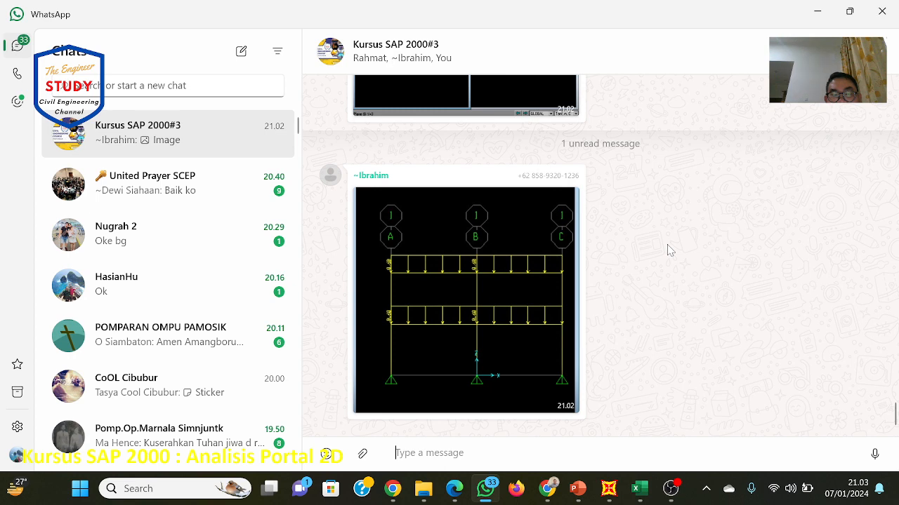
# Step: Recheck the earlier load screenshots, then enlarge the newest Frame Distributed Loads (DEAD) screenshot and close it
pyautogui.scroll(6, 670, 251)
pyautogui.scroll(-1, 671, 250)
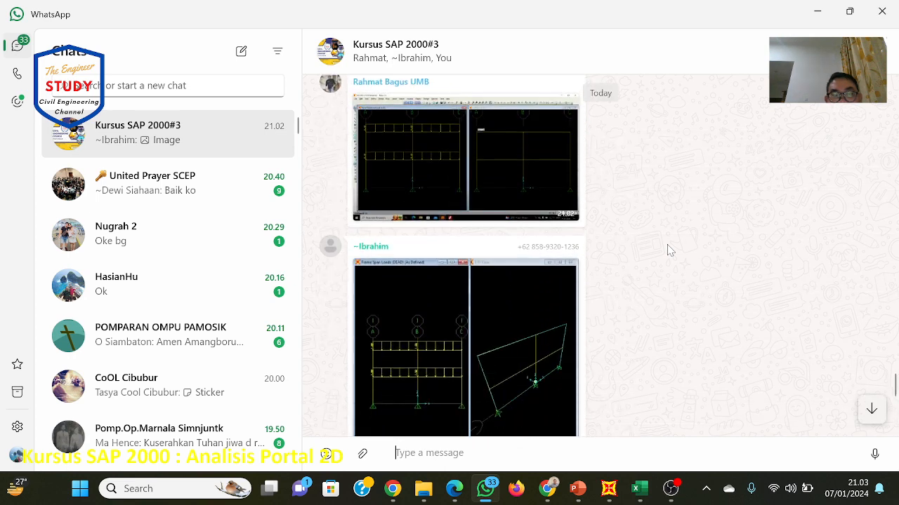
pyautogui.scroll(-6, 671, 250)
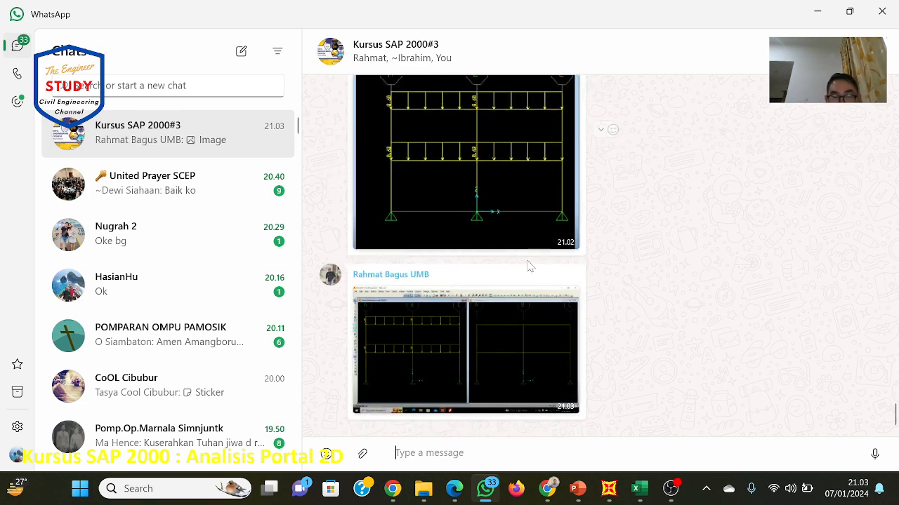
pyautogui.click(505, 325)
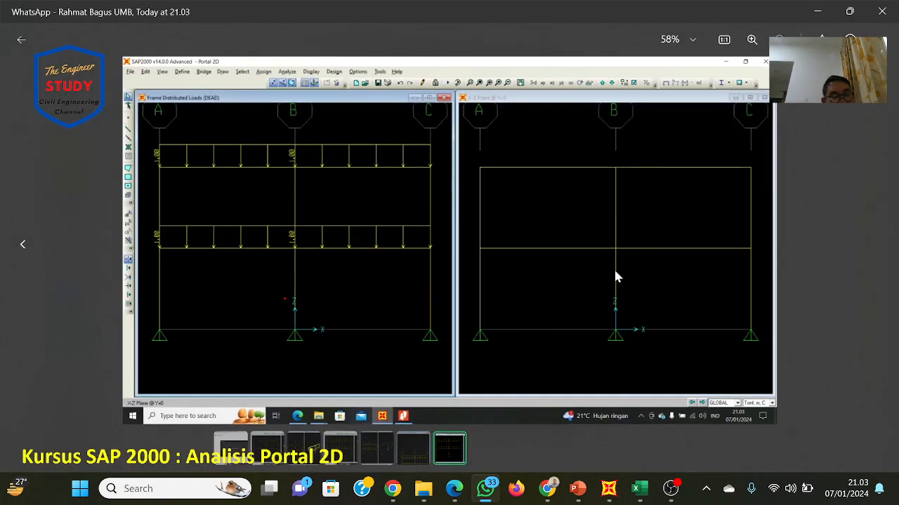
pyautogui.press('Escape')
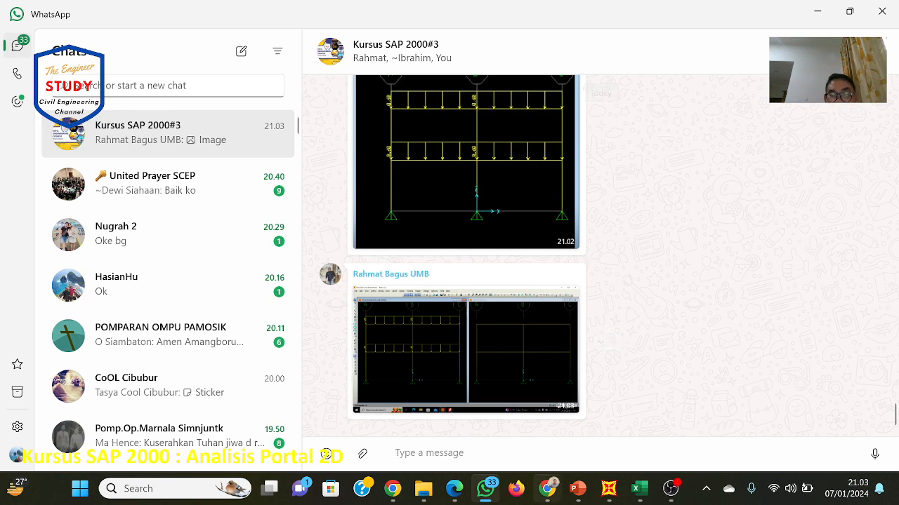
# Step: Switch back to SAP2000 and set the analysis options to Plane Frame in the XZ plane
pyautogui.click(608, 489)
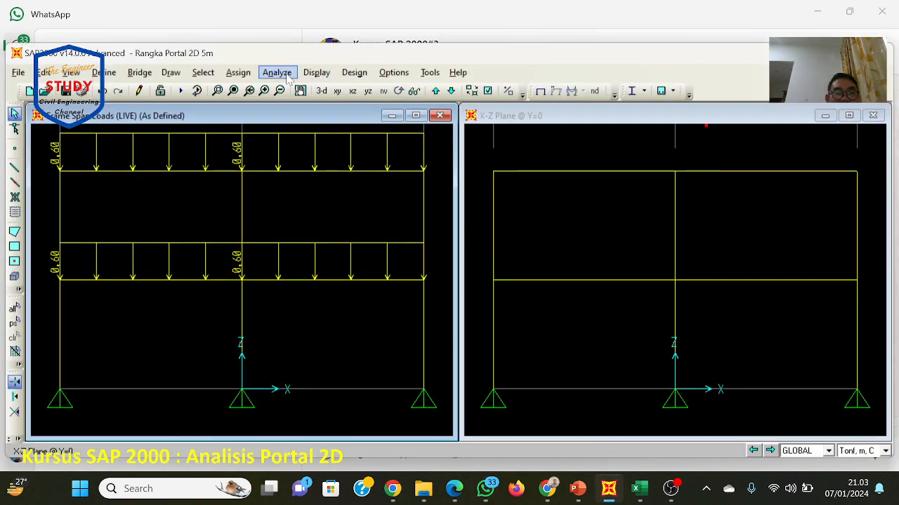
pyautogui.click(317, 73)
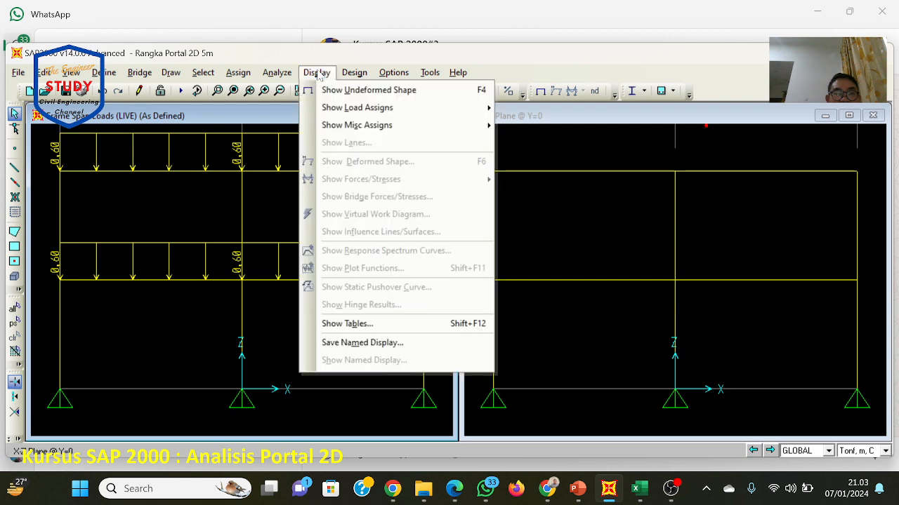
pyautogui.moveTo(280, 73)
pyautogui.click(295, 90)
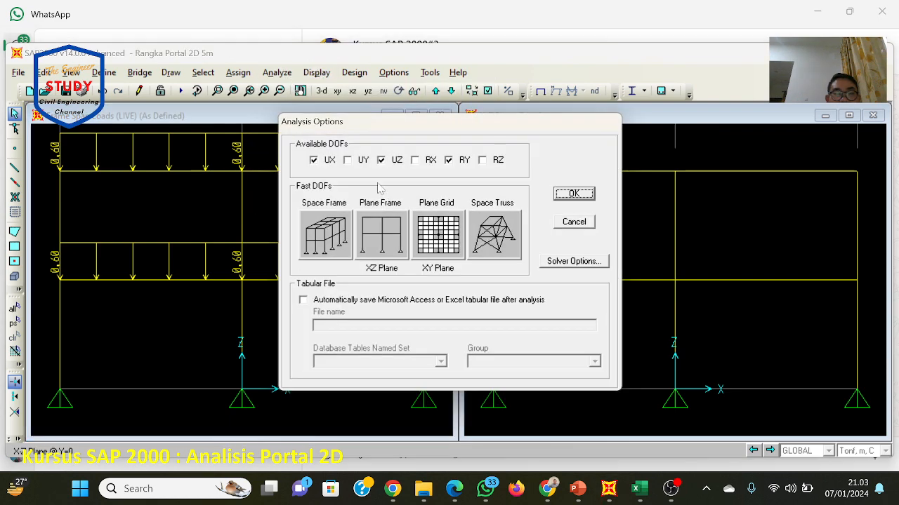
pyautogui.click(381, 235)
pyautogui.click(573, 193)
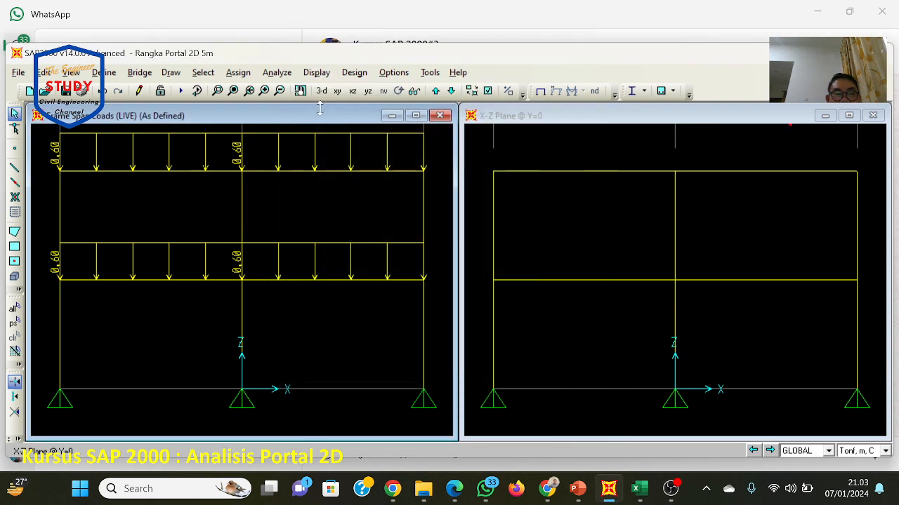
# Step: Run the analysis for the DEAD and LIVE load cases, leaving MODAL out, and activate the deformed shape view
pyautogui.click(277, 72)
pyautogui.click(303, 129)
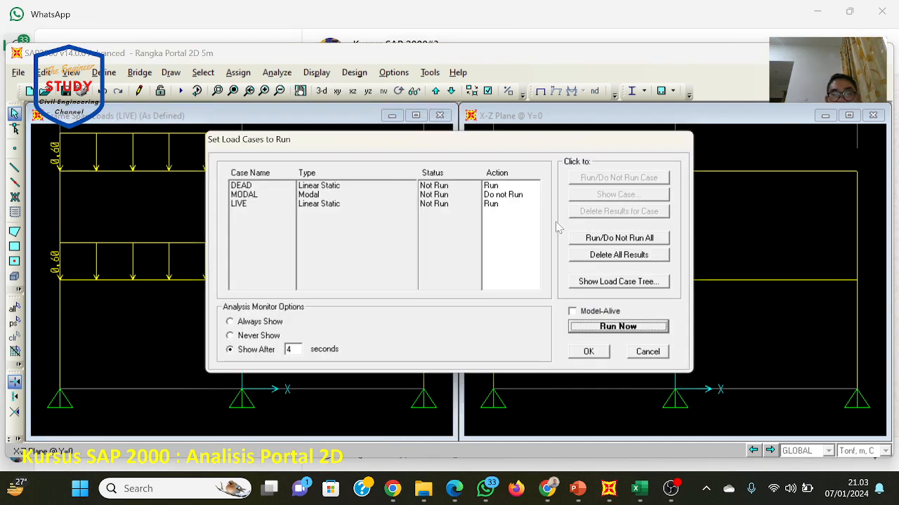
pyautogui.click(649, 329)
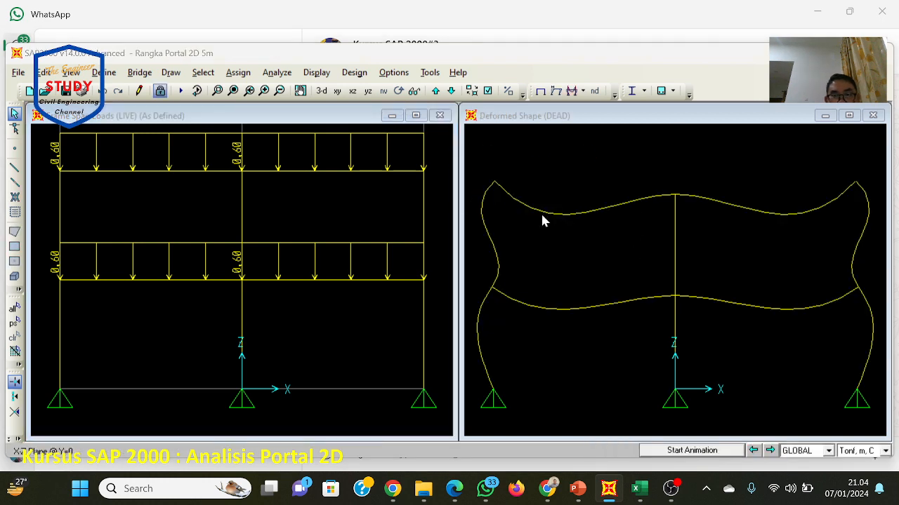
pyautogui.click(566, 187)
pyautogui.click(544, 186)
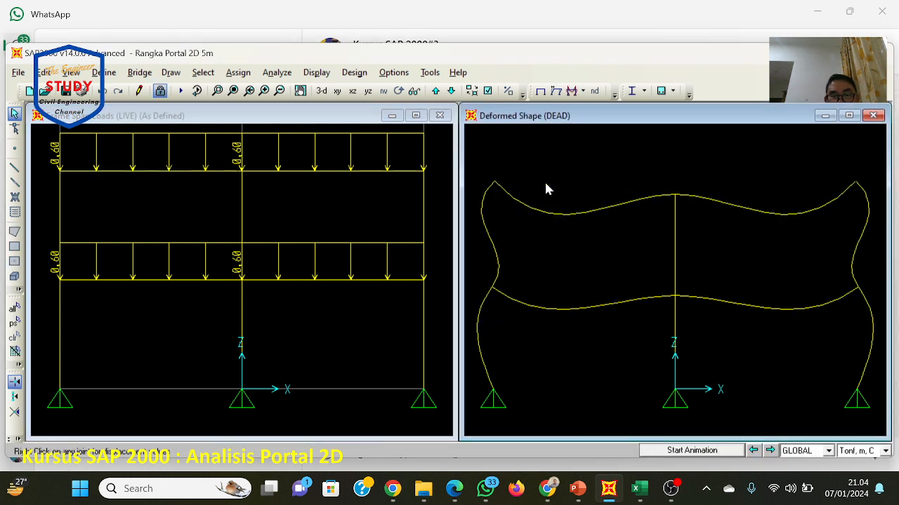
# Step: Switch to PowerPoint and review the TAHAP 7 slides on checking analysis messages and displaying shear and moment diagrams
pyautogui.moveTo(560, 495)
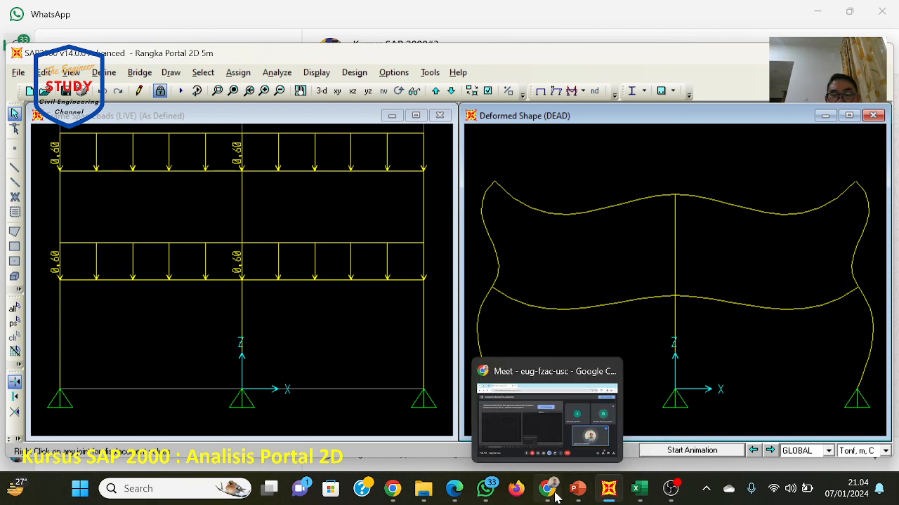
pyautogui.click(578, 489)
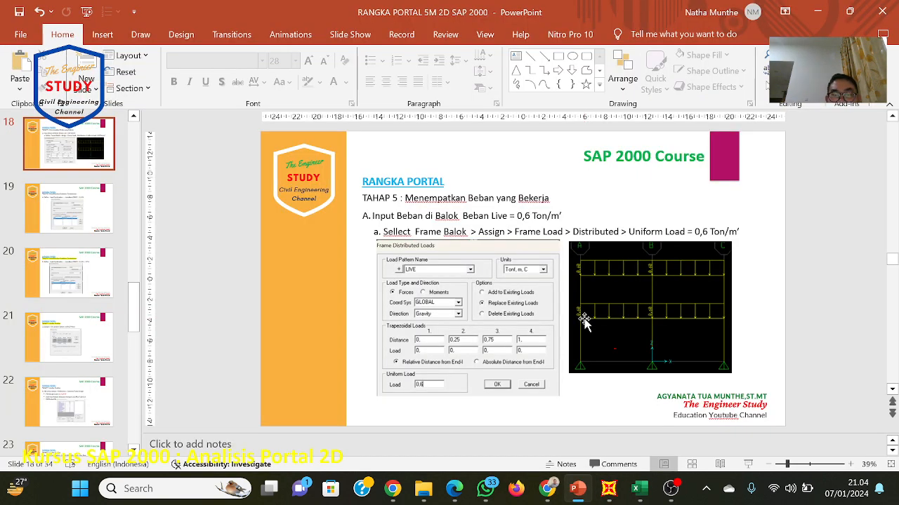
pyautogui.scroll(-3, 586, 330)
pyautogui.scroll(-4, 584, 321)
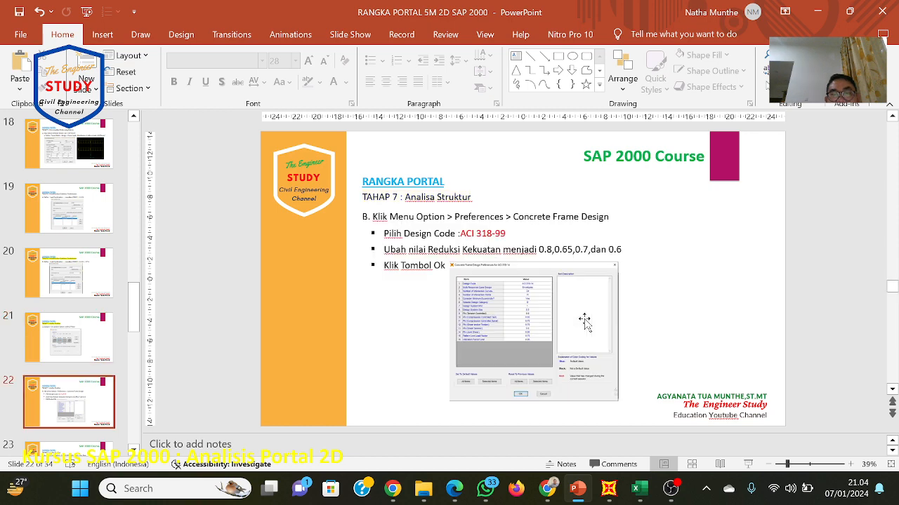
pyautogui.scroll(-1, 585, 321)
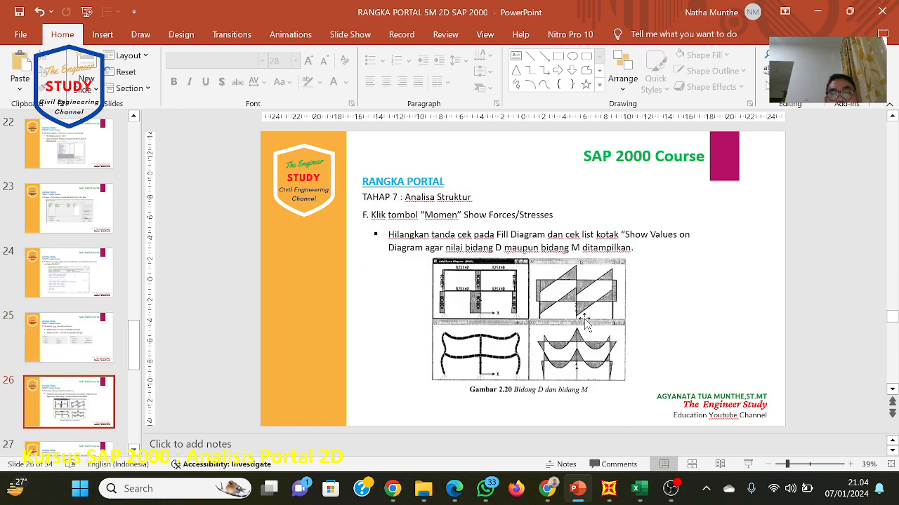
pyautogui.scroll(1, 584, 320)
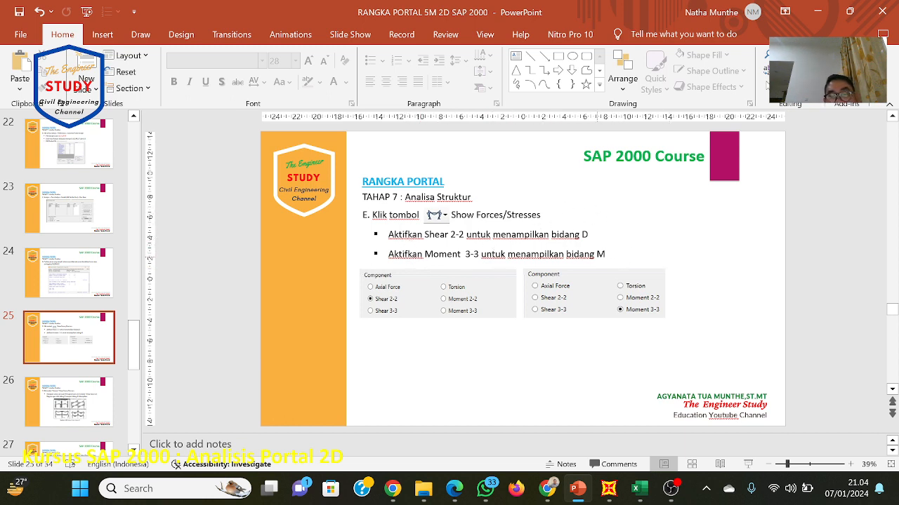
pyautogui.scroll(1, 563, 321)
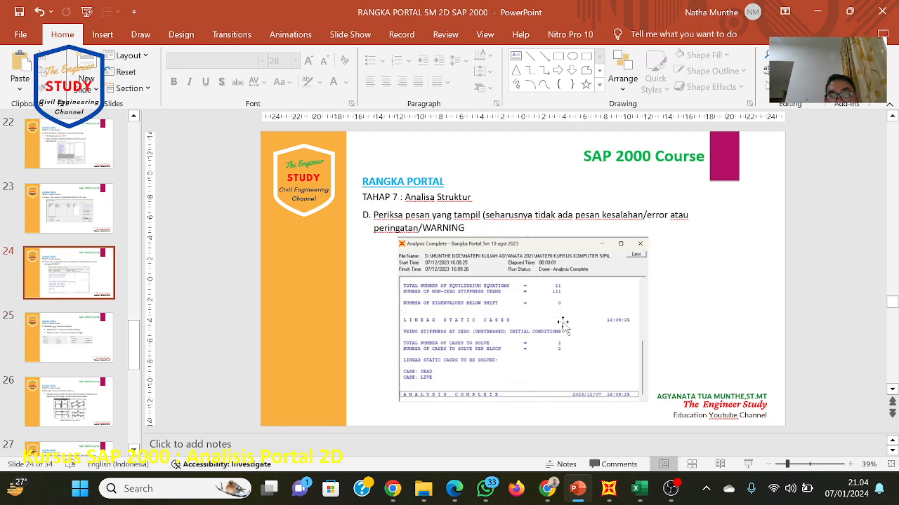
pyautogui.scroll(-2, 563, 323)
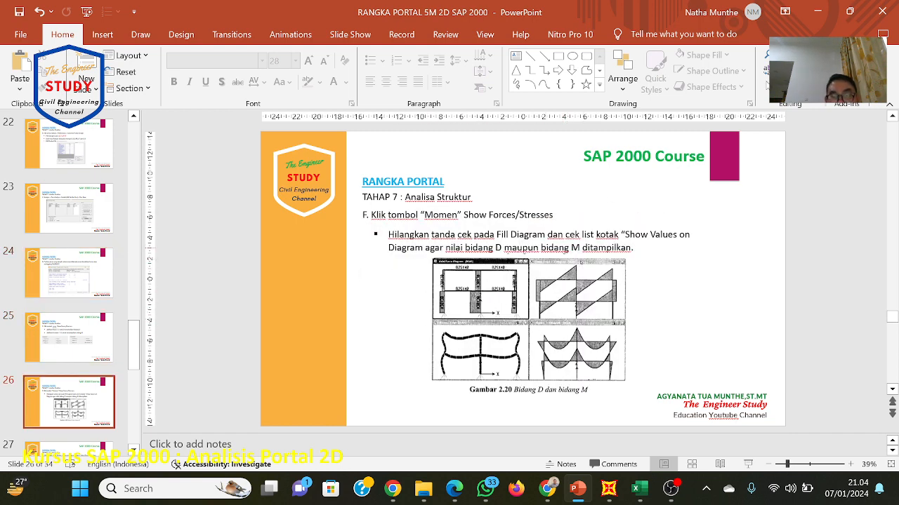
pyautogui.scroll(-1, 590, 349)
pyautogui.scroll(1, 589, 349)
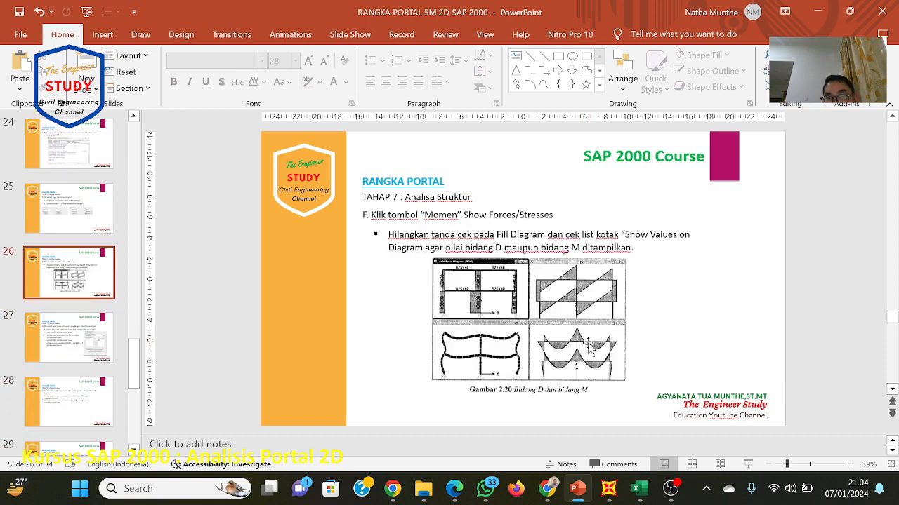
# Step: Return to SAP2000 and display the joint reactions for the DEAD case as arrows
pyautogui.click(608, 488)
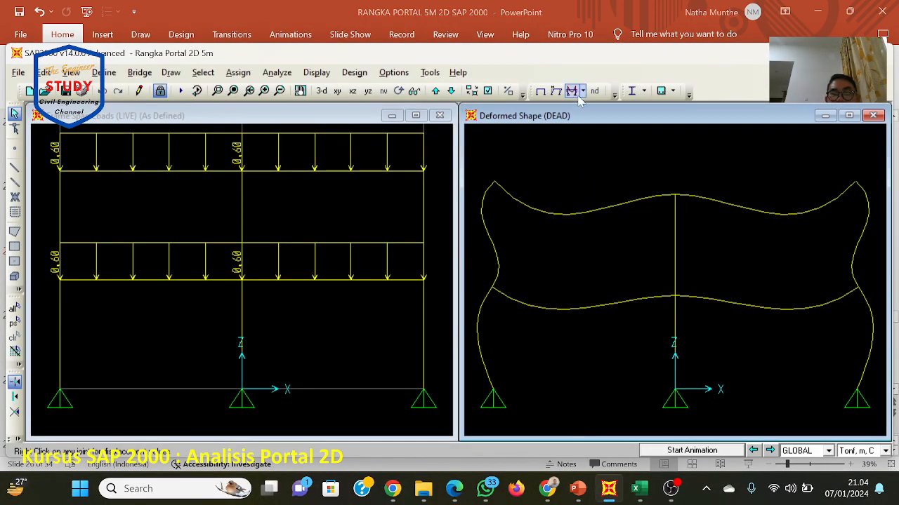
pyautogui.click(317, 73)
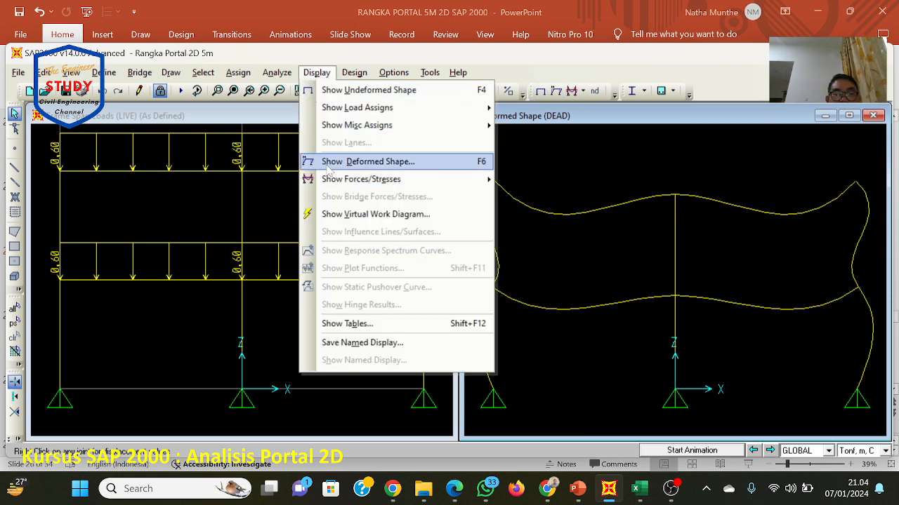
pyautogui.moveTo(330, 184)
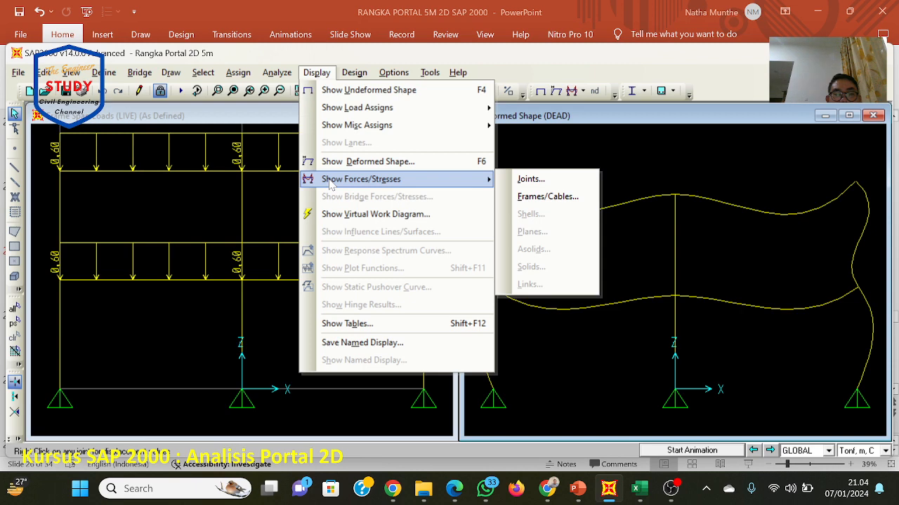
pyautogui.click(531, 179)
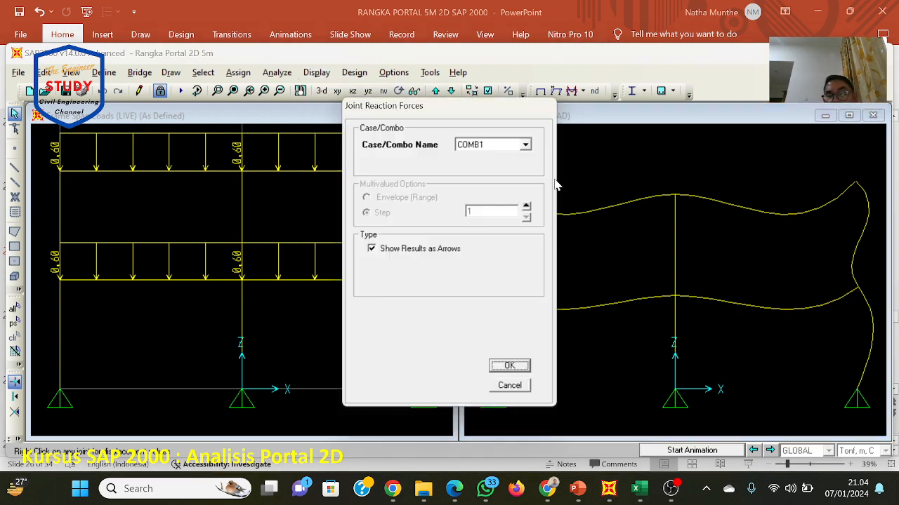
pyautogui.click(494, 145)
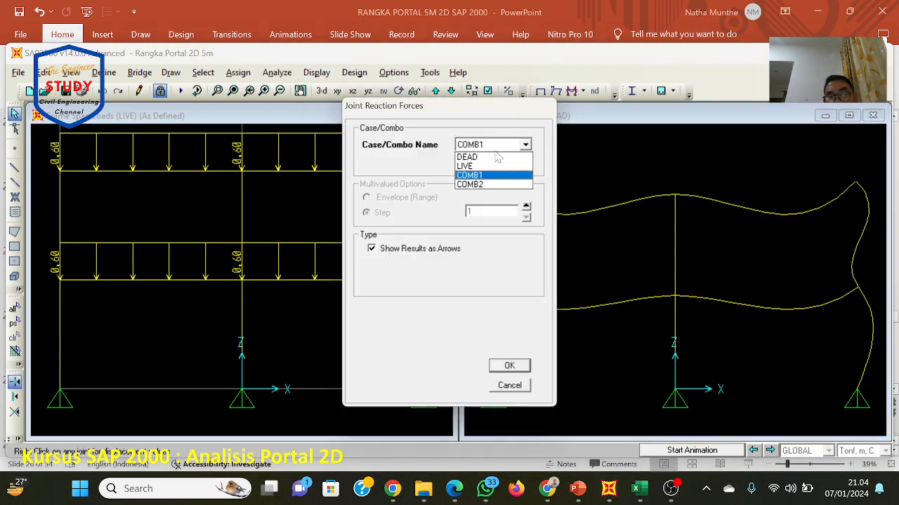
pyautogui.click(495, 146)
pyautogui.click(495, 146)
pyautogui.click(498, 156)
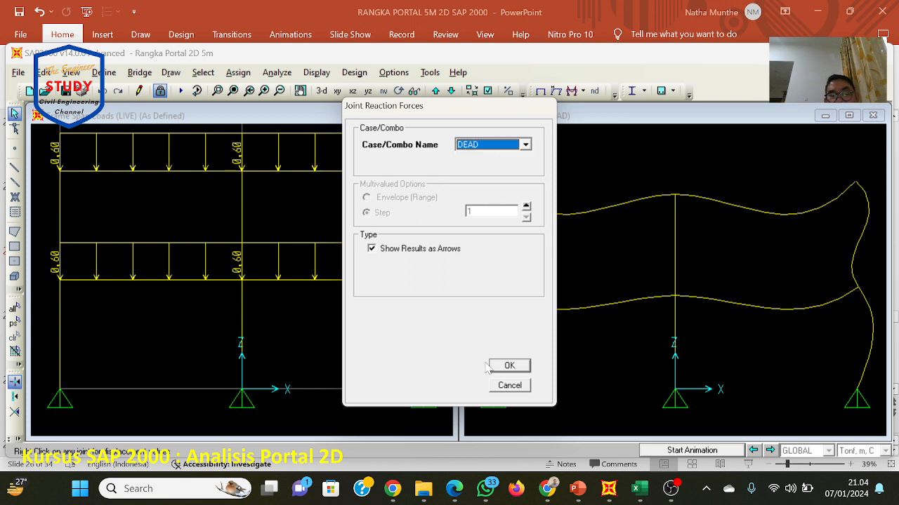
pyautogui.click(508, 366)
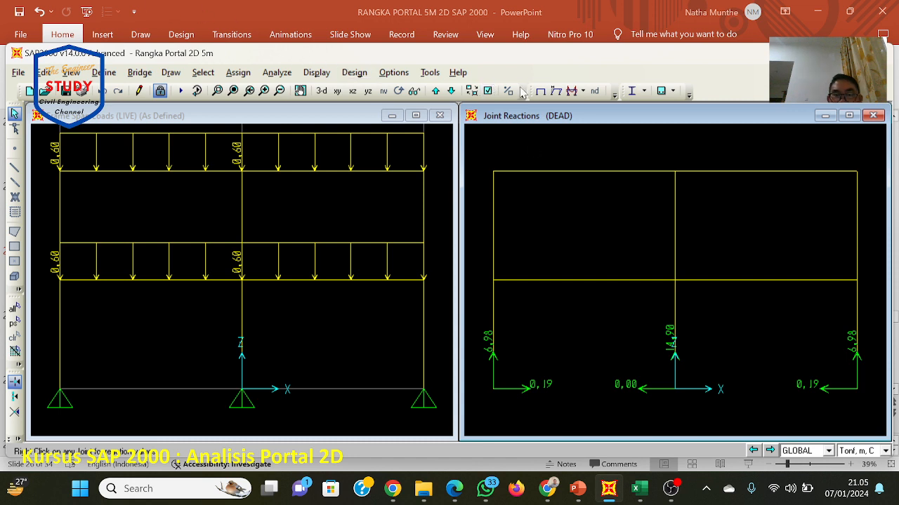
# Step: Display the joint reactions for the LIVE case as arrows
pyautogui.click(582, 91)
pyautogui.click(593, 105)
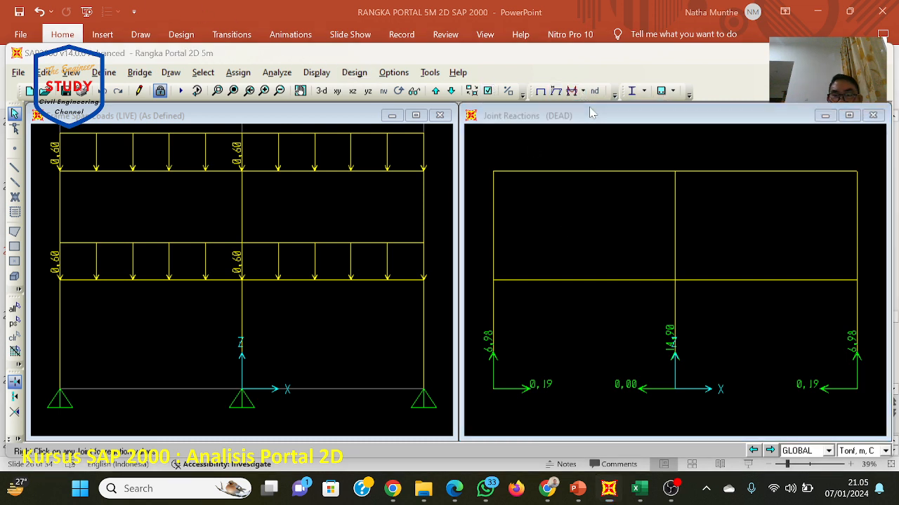
pyautogui.click(517, 145)
pyautogui.click(510, 165)
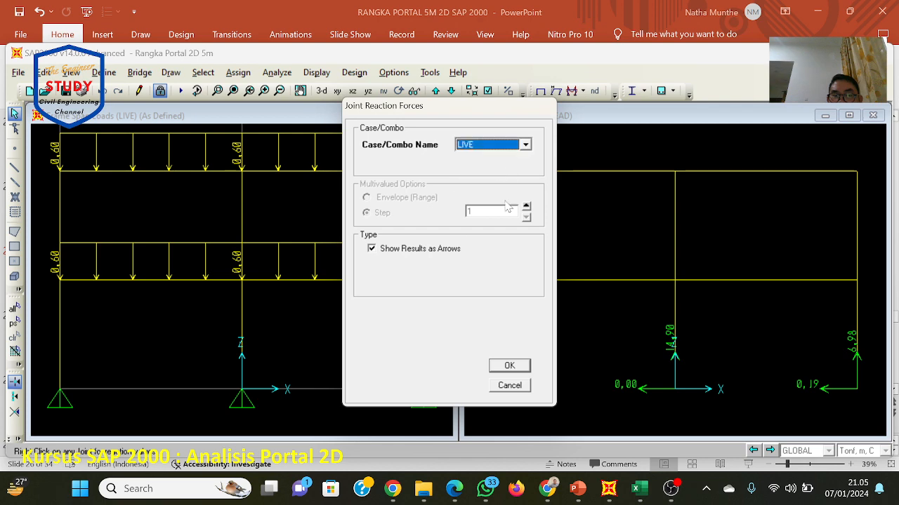
pyautogui.click(509, 366)
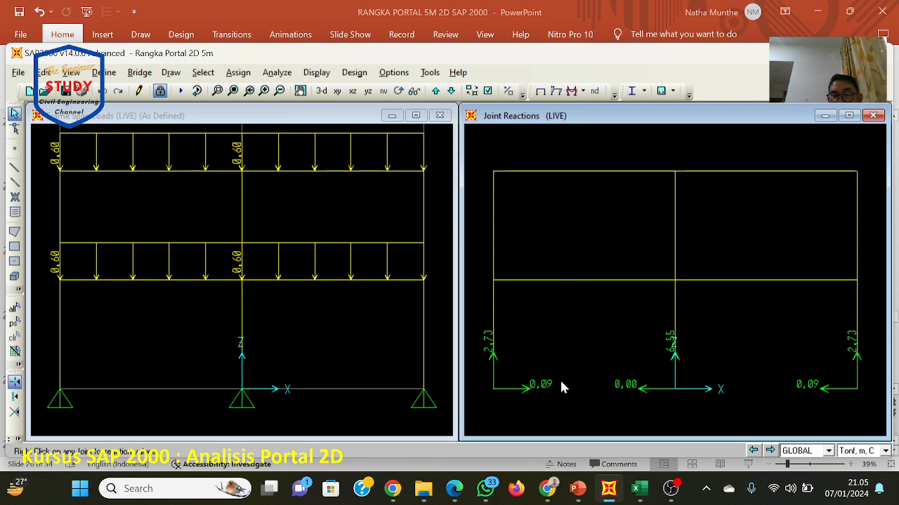
# Step: Display the frame axial force diagram for the DEAD case with automatic scaling and Fill Diagram
pyautogui.click(572, 91)
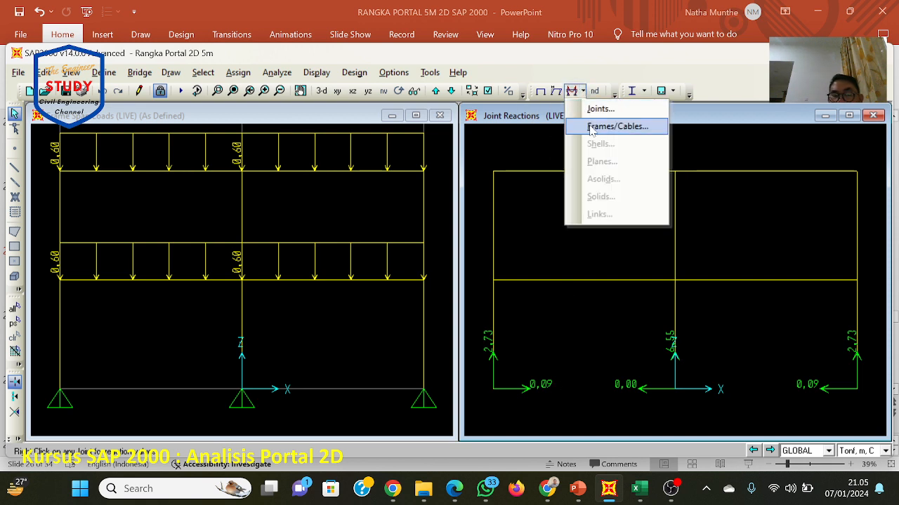
pyautogui.click(652, 66)
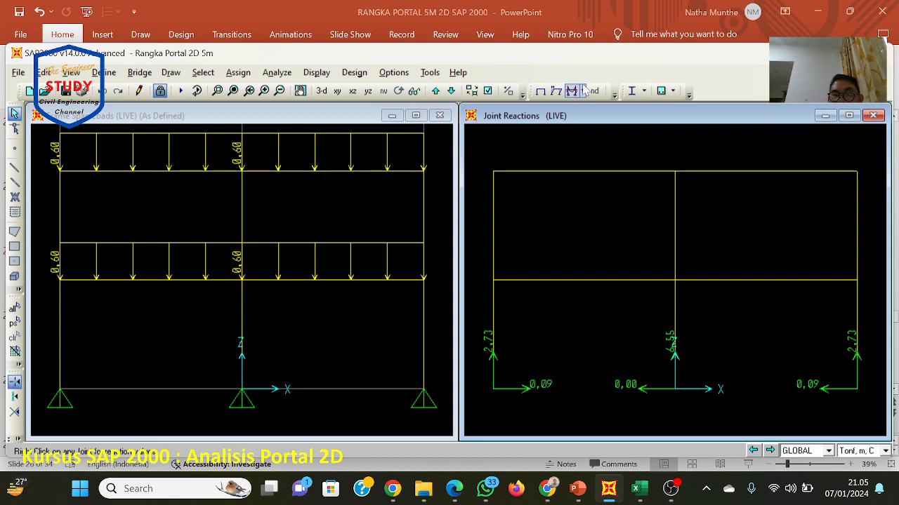
pyautogui.click(316, 72)
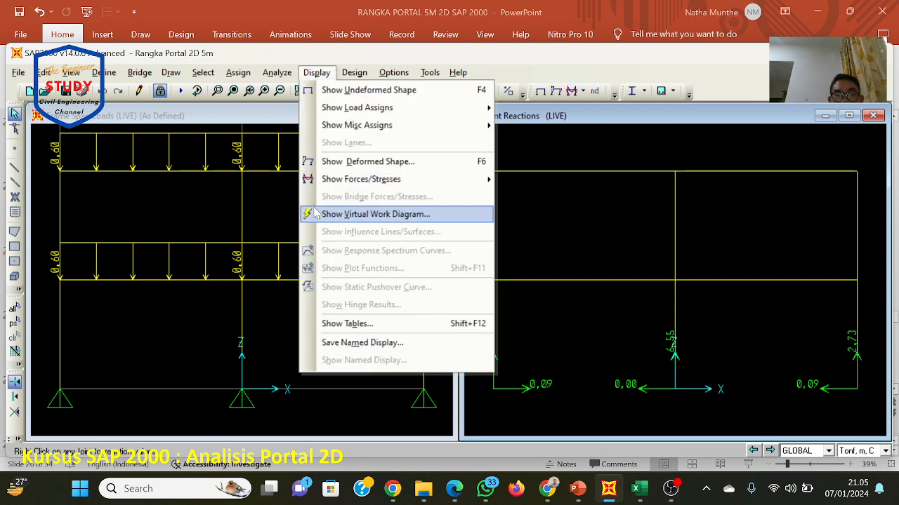
pyautogui.moveTo(315, 183)
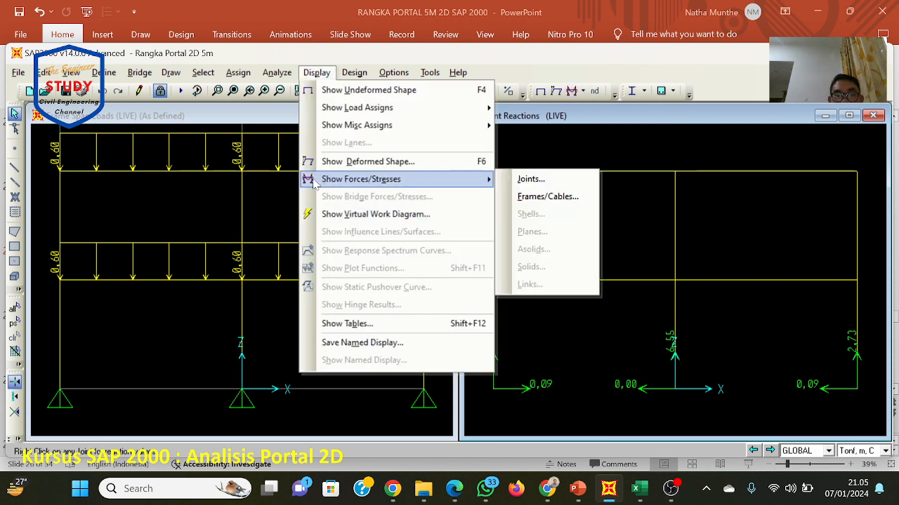
pyautogui.click(582, 91)
pyautogui.click(597, 129)
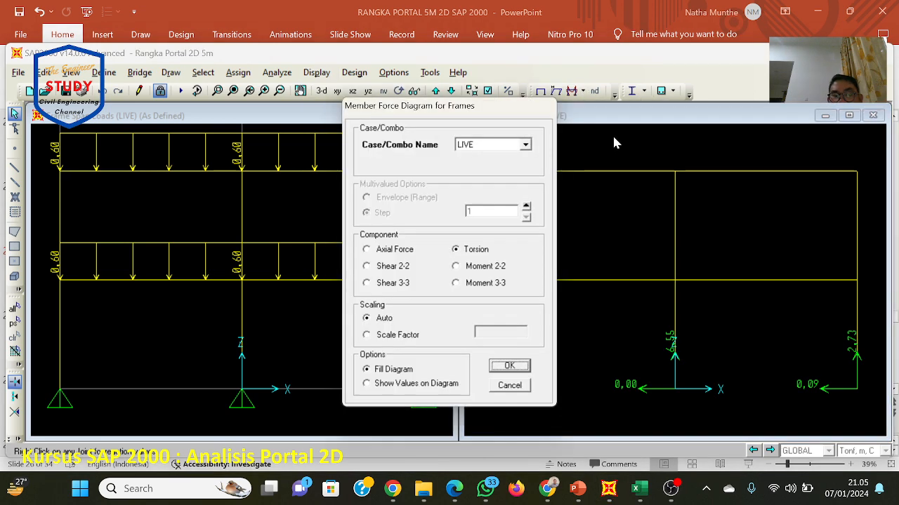
pyautogui.click(525, 144)
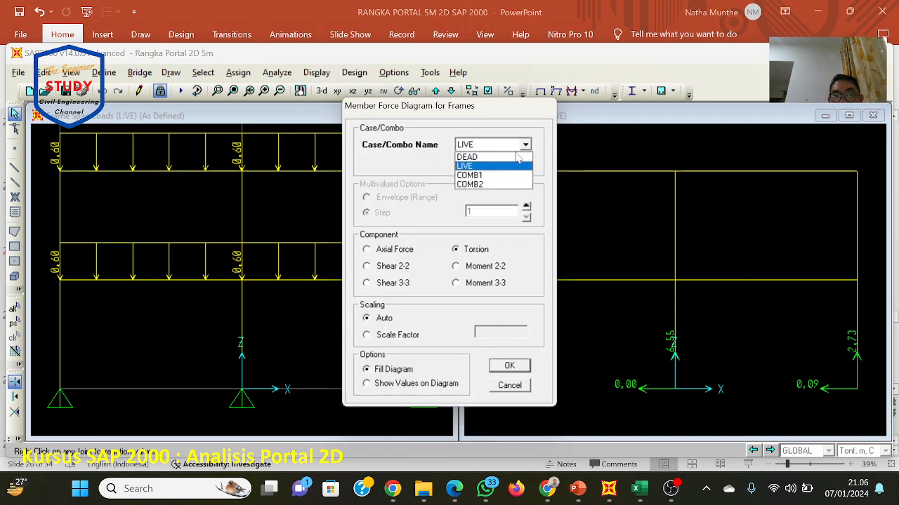
pyautogui.click(510, 161)
pyautogui.click(366, 250)
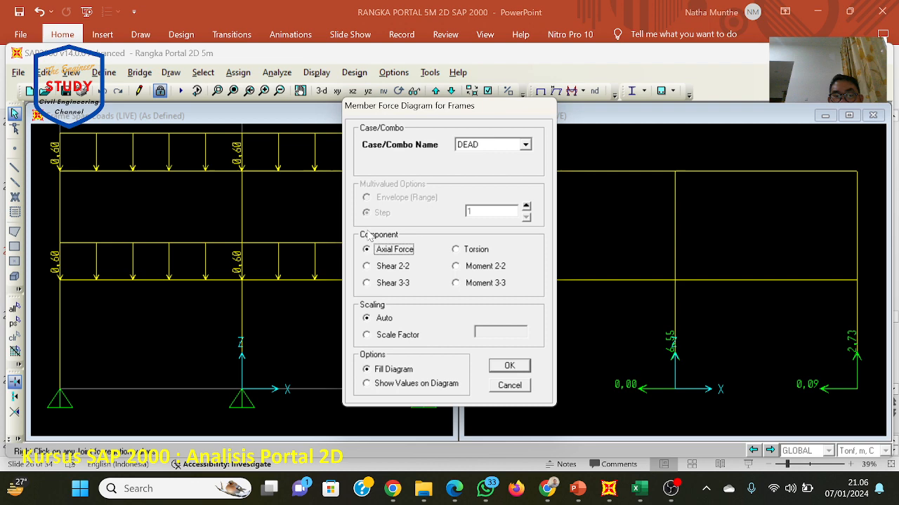
pyautogui.click(510, 367)
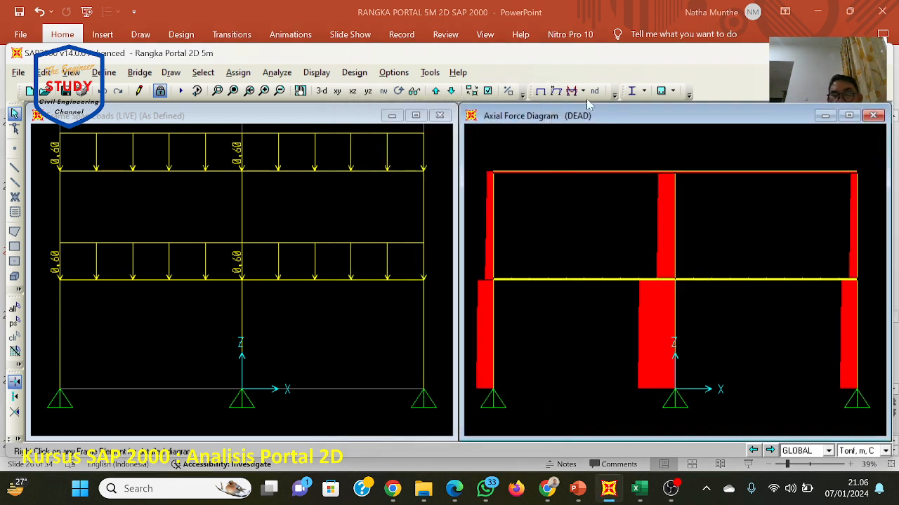
pyautogui.click(583, 92)
pyautogui.click(589, 124)
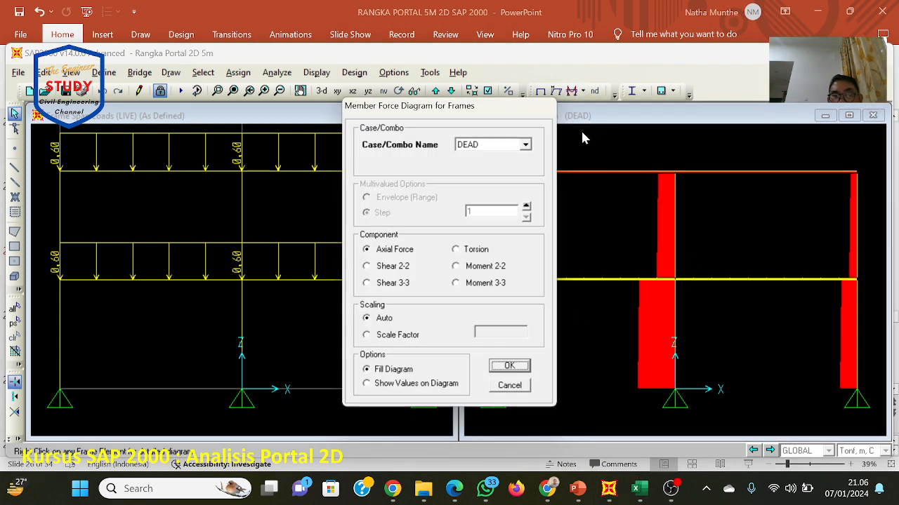
pyautogui.click(509, 386)
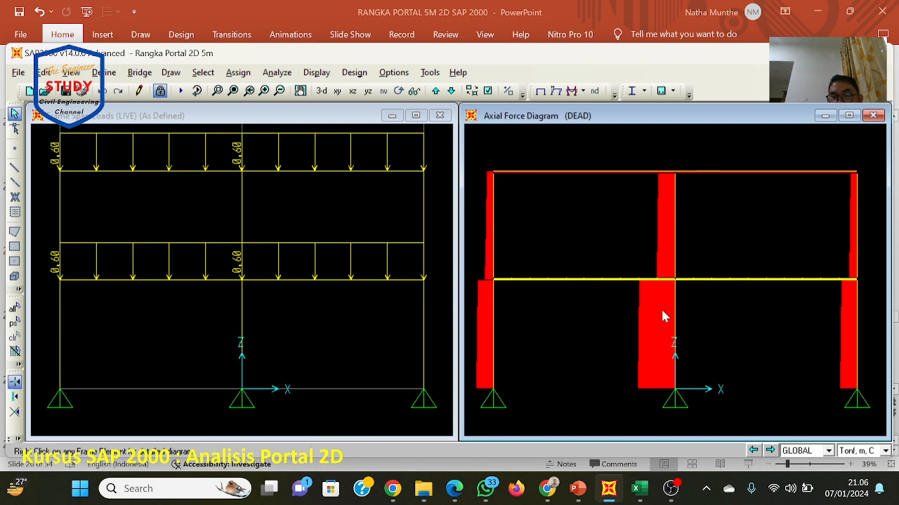
# Step: Display the frame axial force diagram for the DEAD case with Show Values on Diagram
pyautogui.click(583, 91)
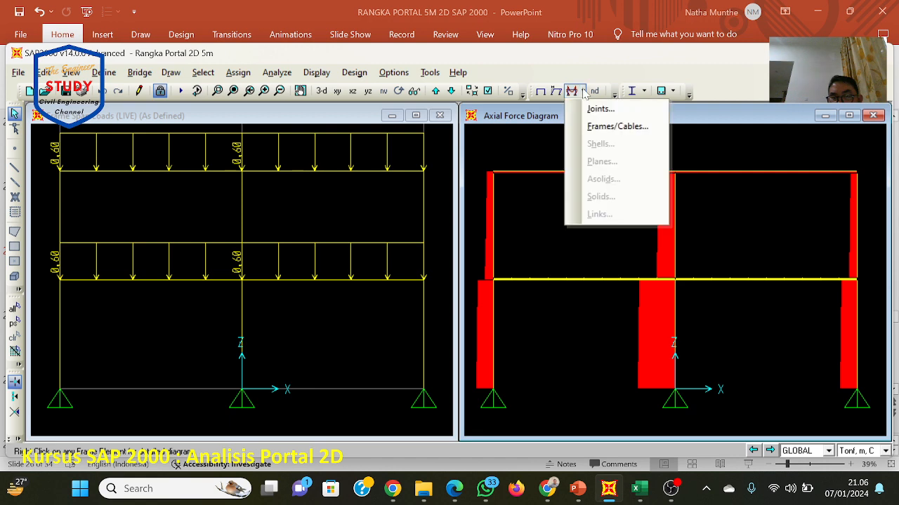
pyautogui.click(604, 122)
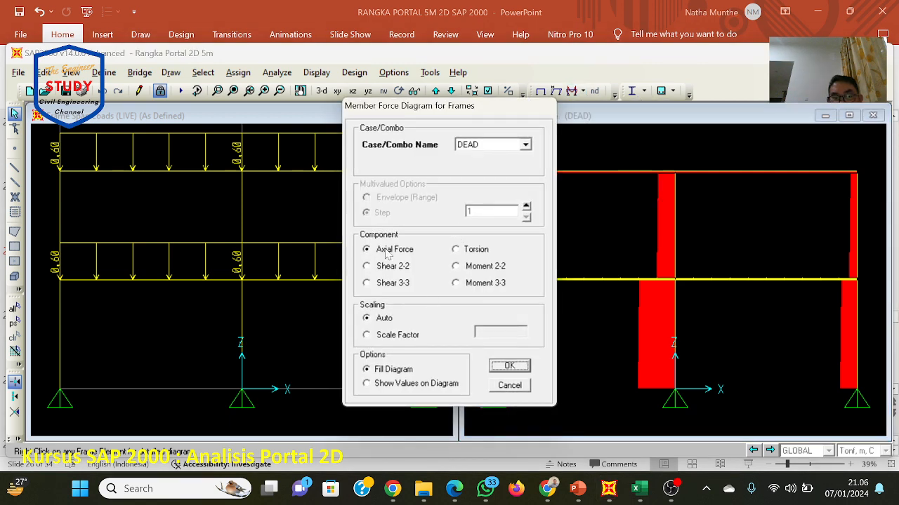
pyautogui.click(376, 386)
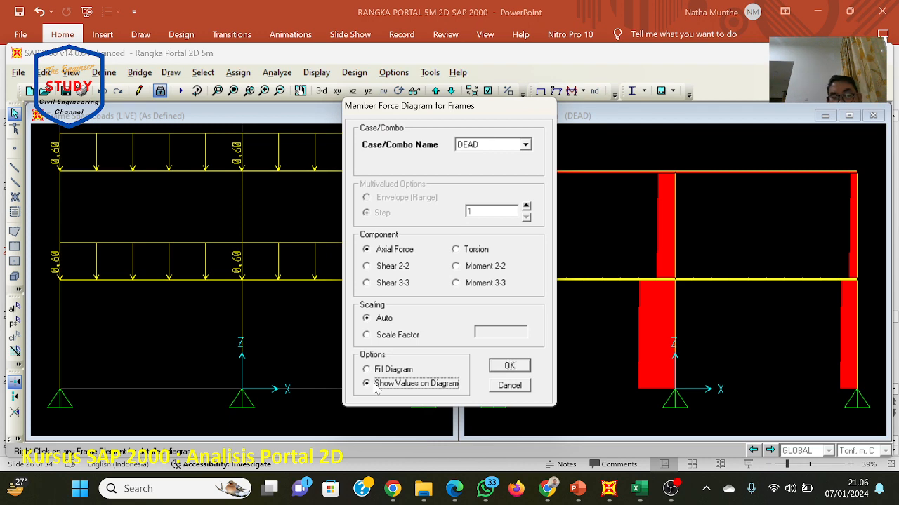
pyautogui.click(509, 365)
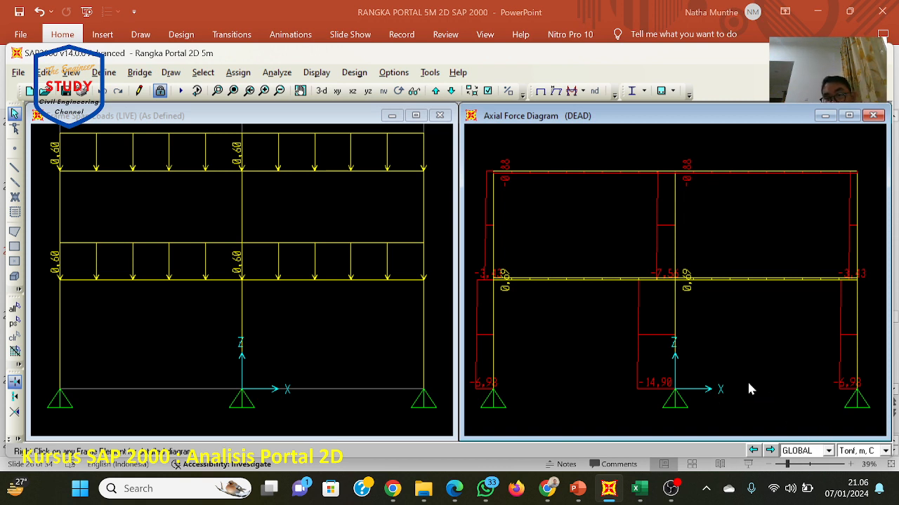
# Step: Display the frame axial force diagram with values for the LIVE case
pyautogui.click(582, 91)
pyautogui.click(591, 125)
pyautogui.click(526, 145)
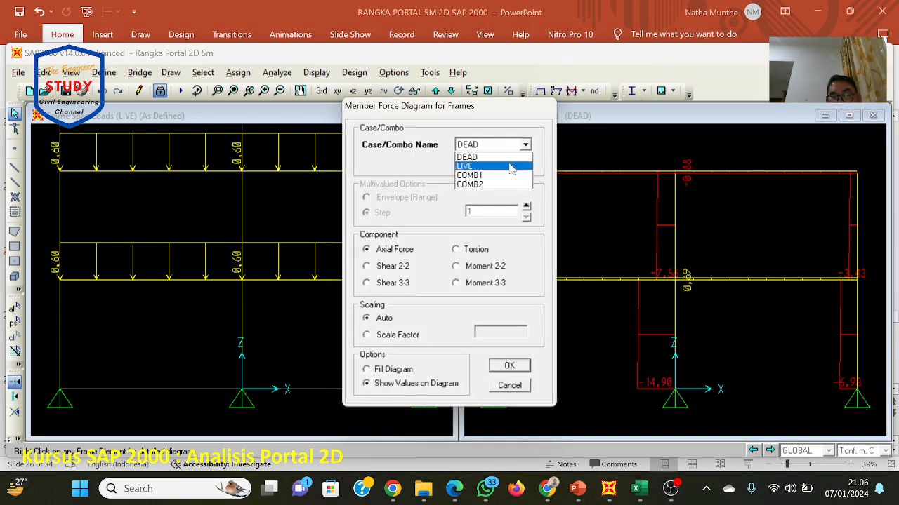
pyautogui.click(515, 166)
pyautogui.click(511, 366)
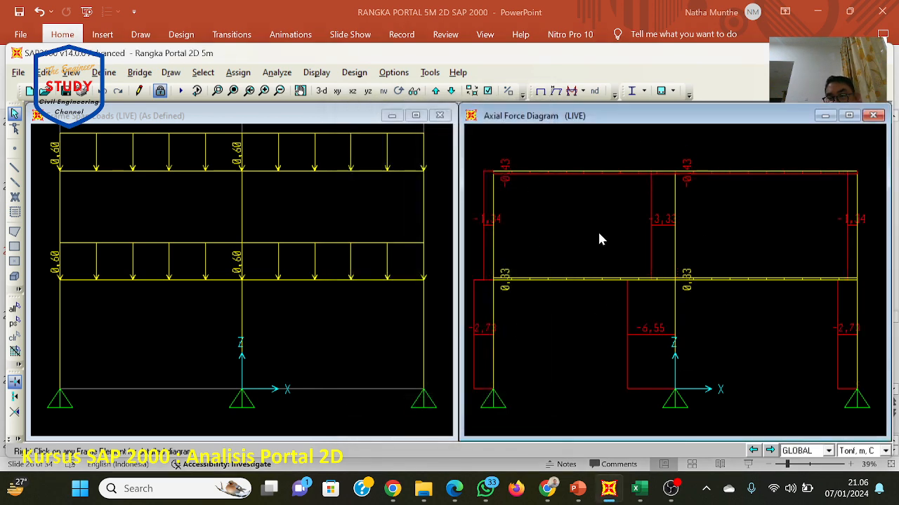
# Step: Display the frame Shear 2-2 diagram with values for the DEAD case
pyautogui.click(573, 91)
pyautogui.click(598, 126)
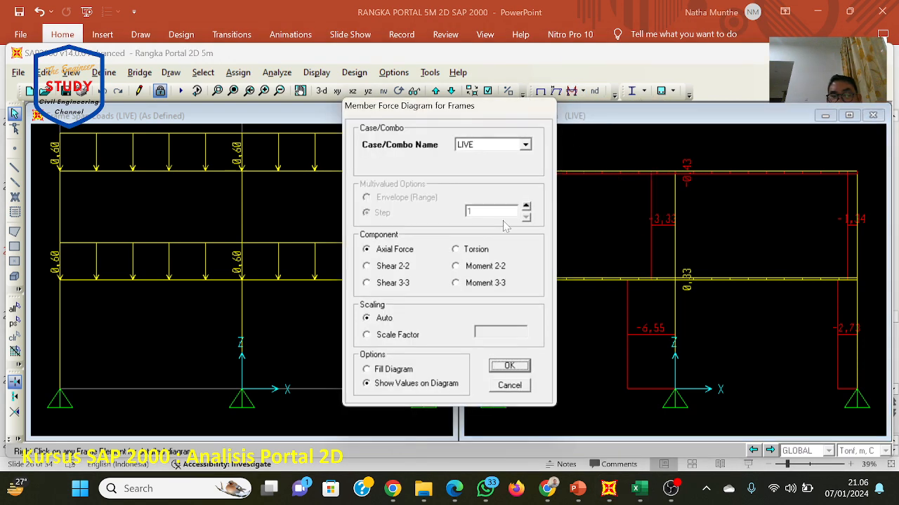
pyautogui.click(393, 266)
pyautogui.click(524, 145)
pyautogui.click(520, 158)
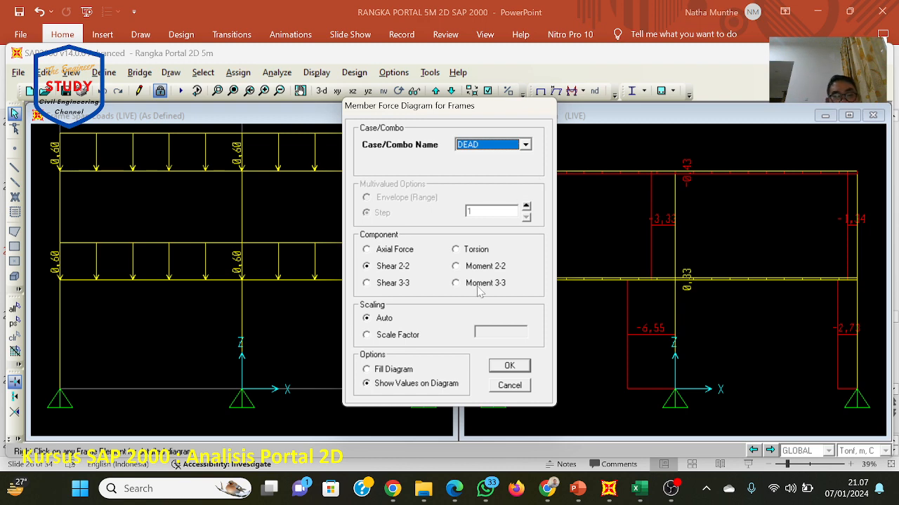
pyautogui.click(499, 367)
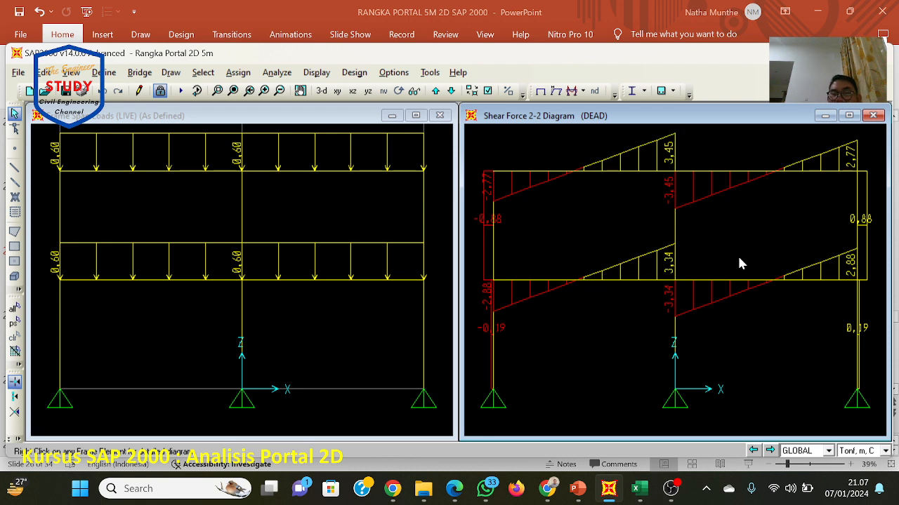
# Step: Display the frame Shear 2-2 diagram with values for the LIVE case
pyautogui.click(573, 91)
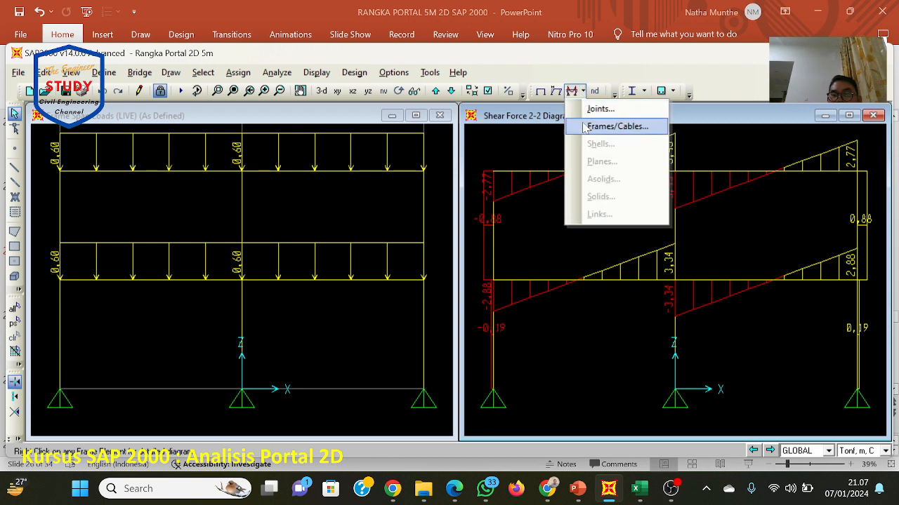
pyautogui.click(611, 126)
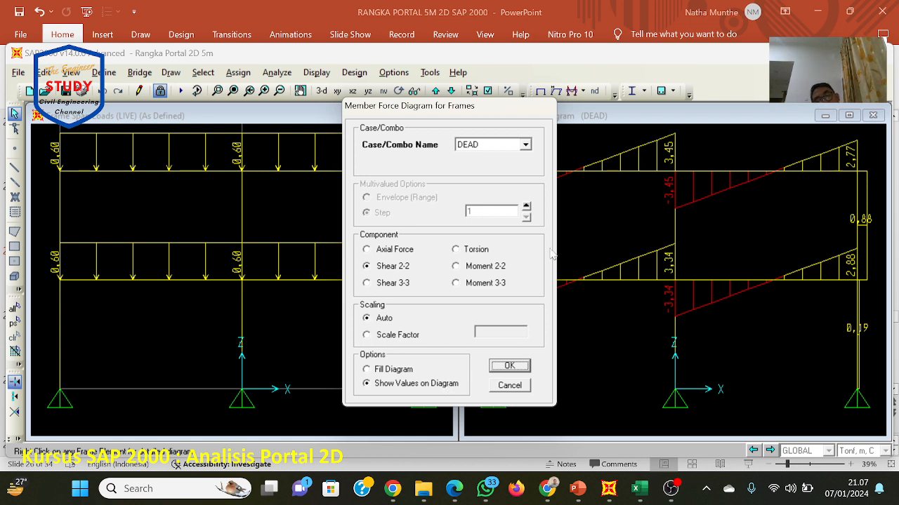
pyautogui.click(526, 144)
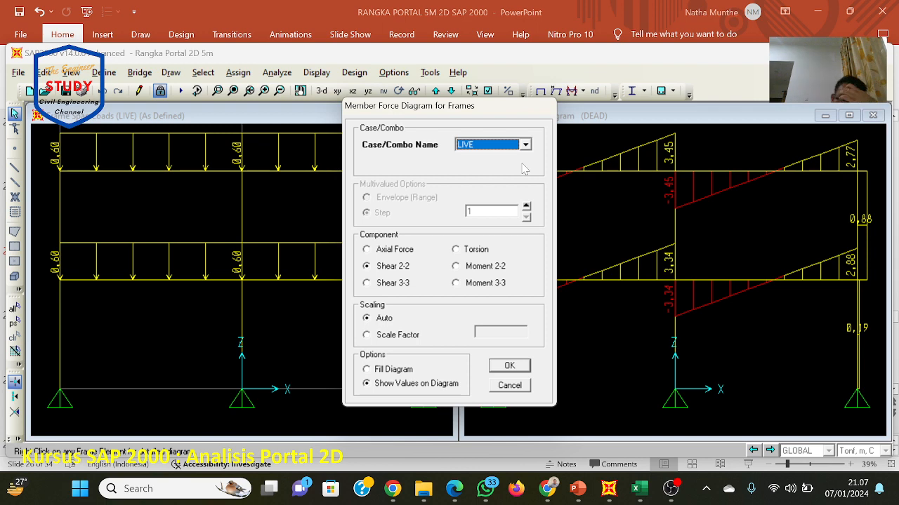
pyautogui.click(509, 366)
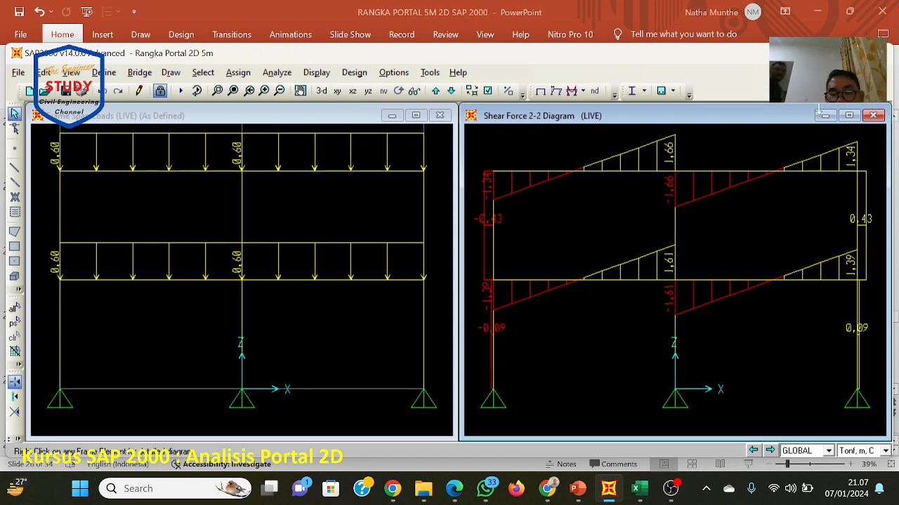
# Step: Display the frame Moment 3-3 diagram with values for the DEAD case
pyautogui.click(582, 90)
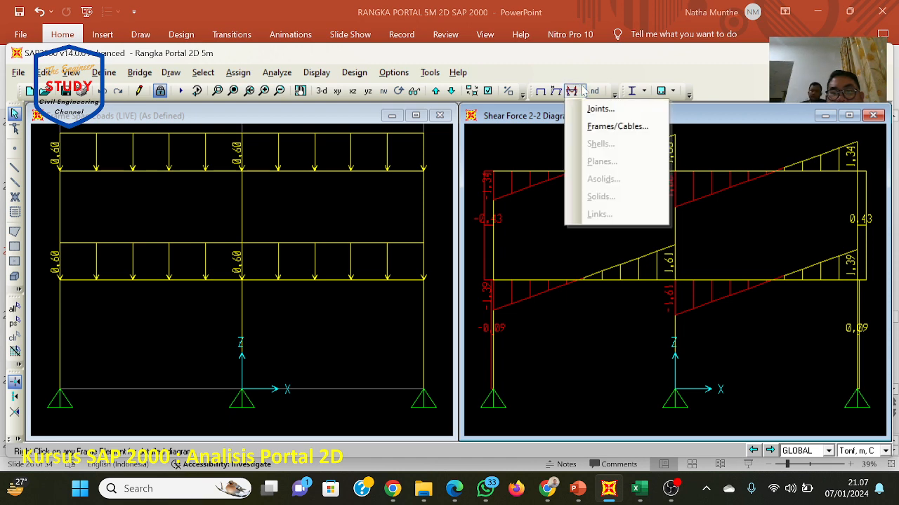
pyautogui.click(597, 126)
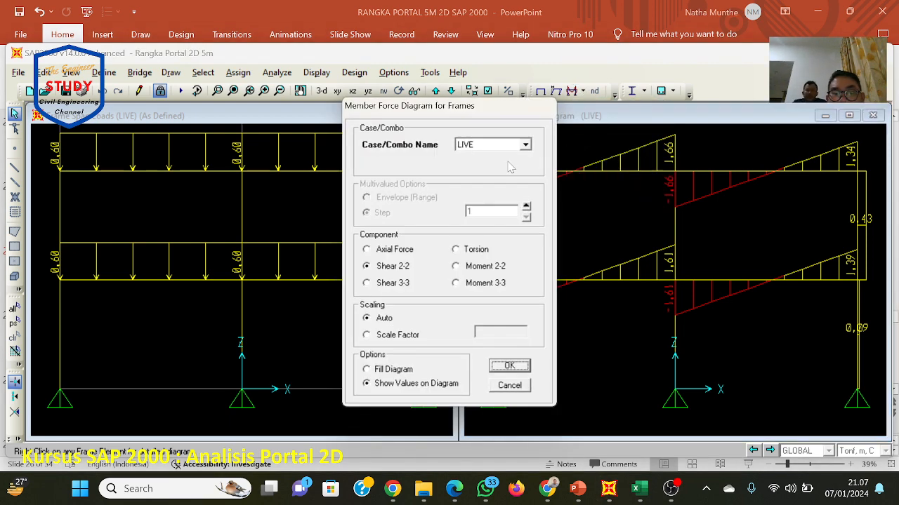
pyautogui.click(468, 288)
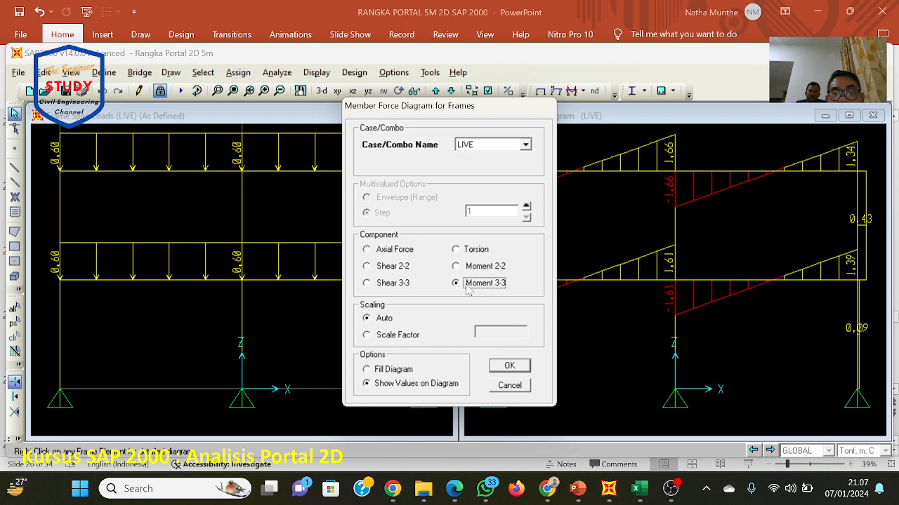
pyautogui.click(525, 145)
pyautogui.click(522, 157)
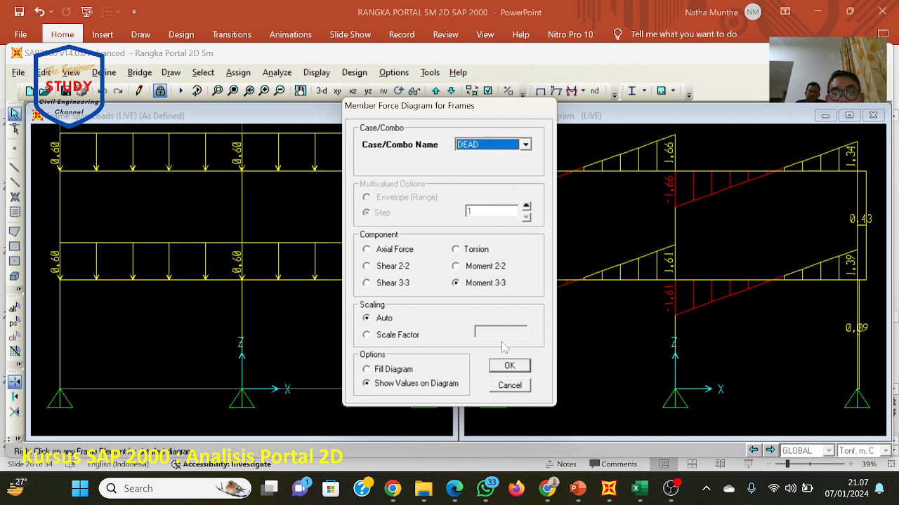
pyautogui.click(508, 367)
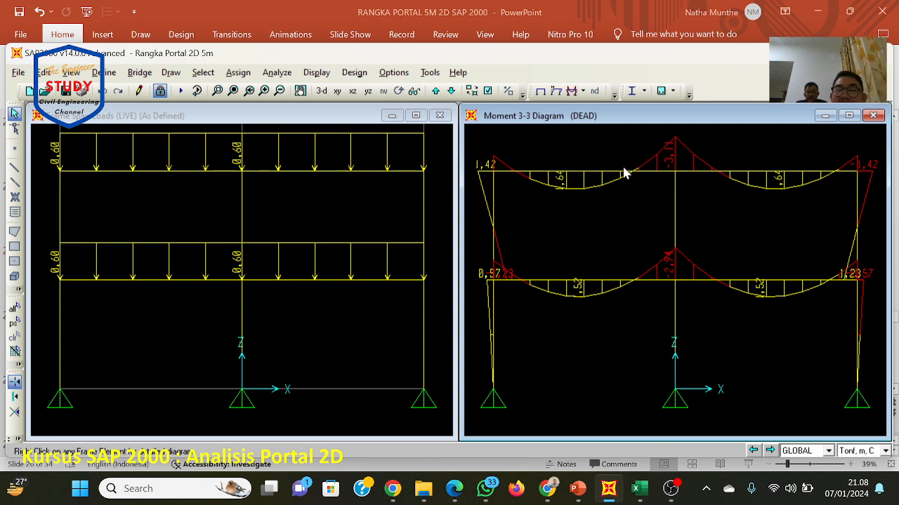
# Step: View the detailed DEAD diagrams of the left first-floor beam with Show Max, and close them
pyautogui.rightClick(610, 286)
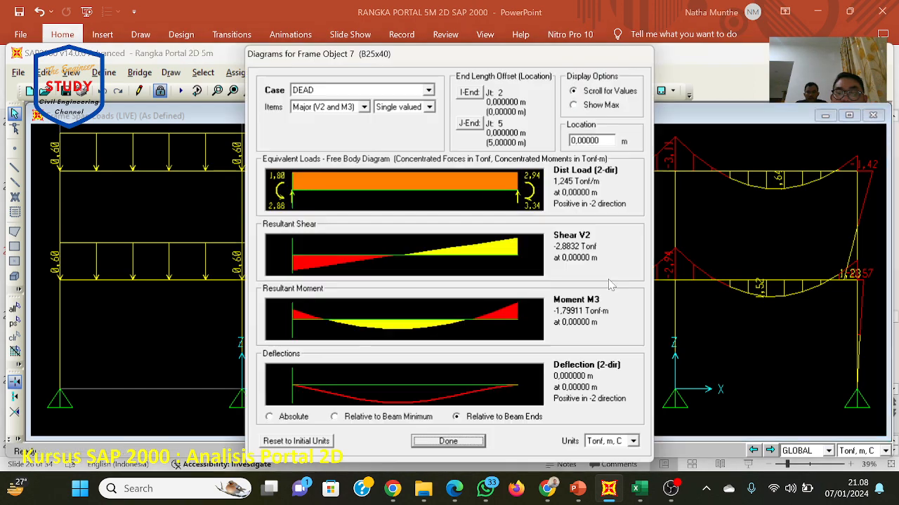
pyautogui.click(453, 442)
pyautogui.rightClick(556, 285)
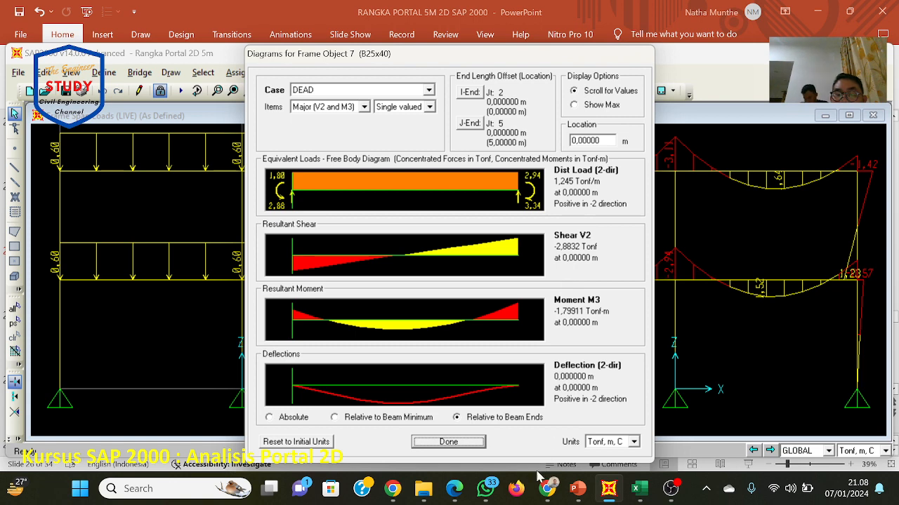
pyautogui.click(582, 105)
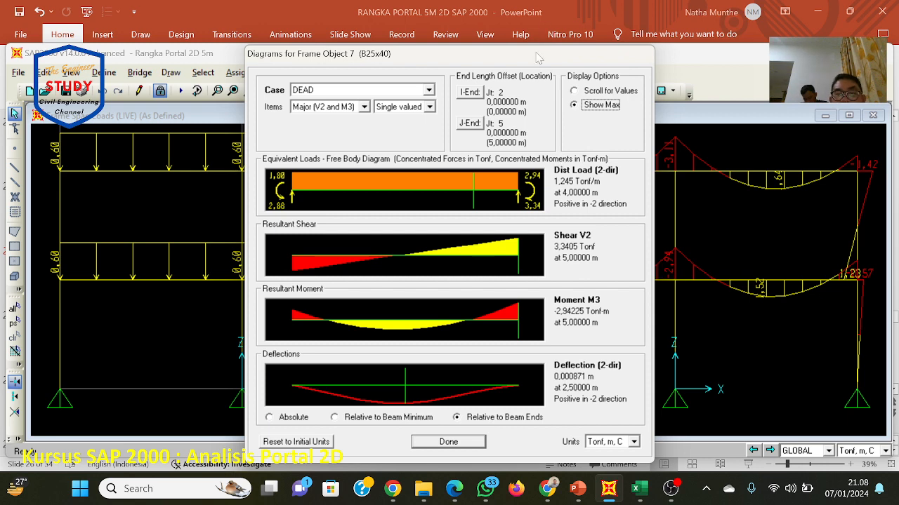
pyautogui.click(480, 442)
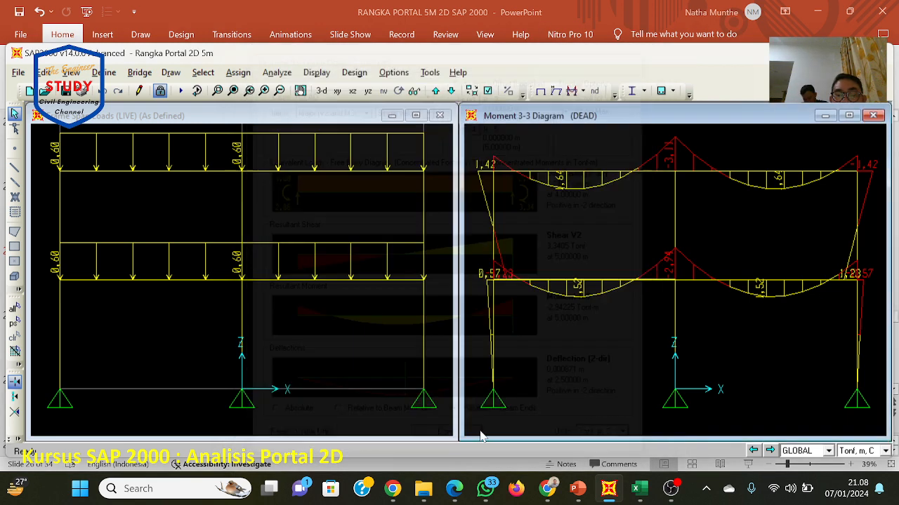
pyautogui.rightClick(624, 284)
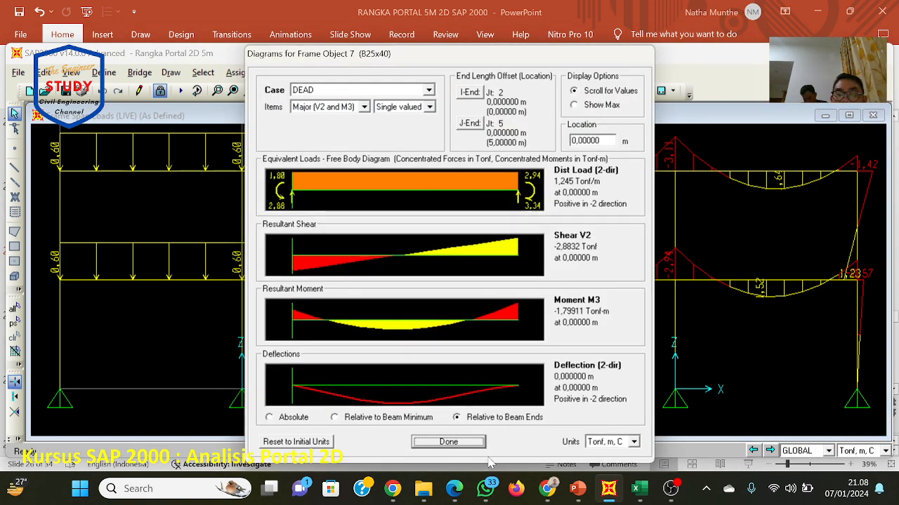
pyautogui.click(463, 431)
pyautogui.rightClick(625, 283)
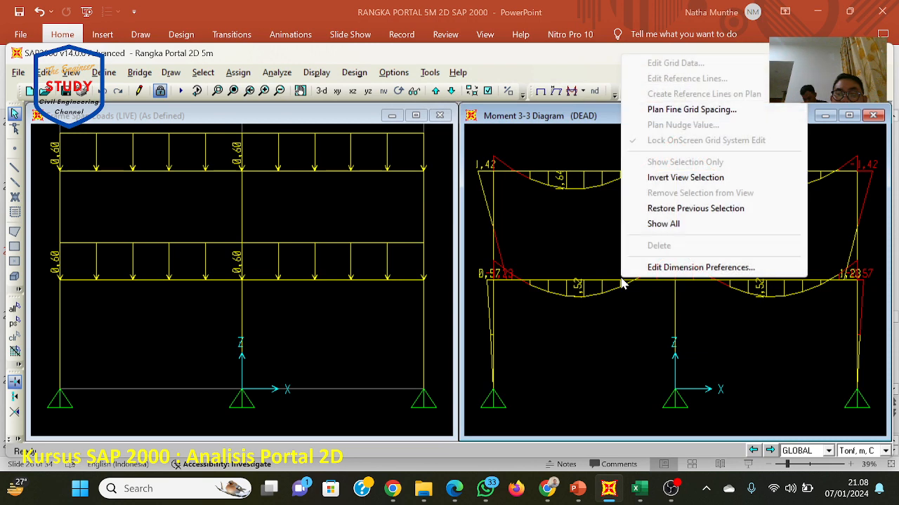
pyautogui.click(618, 284)
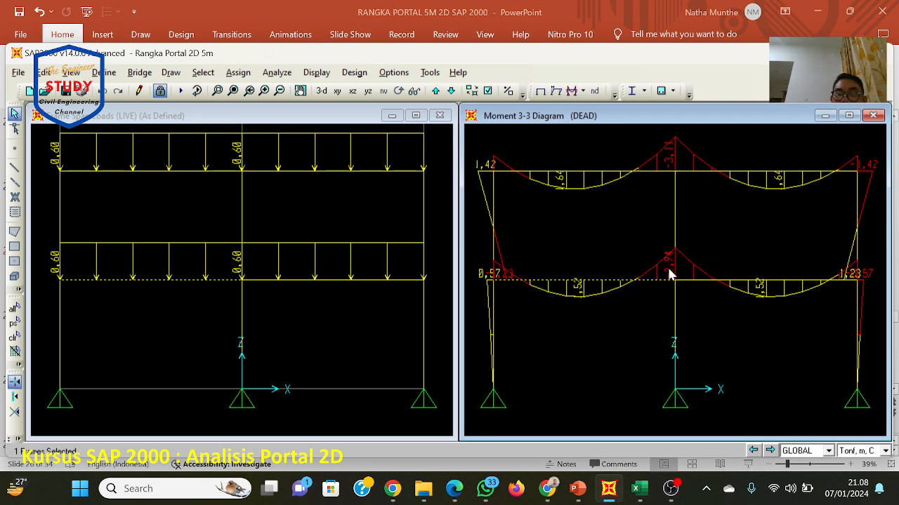
# Step: Reopen the left first-floor beam's detailed diagrams, view Show Max and Scroll for Values, and move the window clear of the moment diagram
pyautogui.rightClick(596, 284)
pyautogui.click(596, 106)
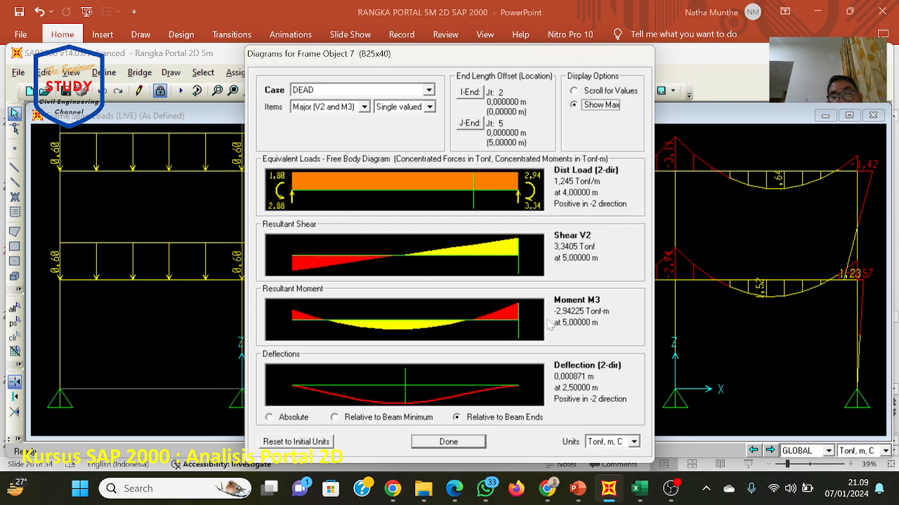
pyautogui.click(591, 91)
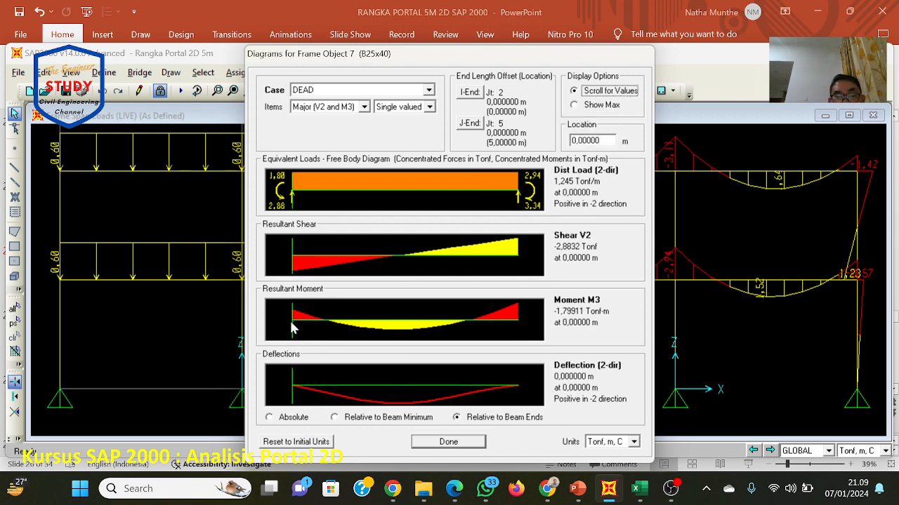
pyautogui.moveTo(566, 63); pyautogui.dragTo(330, 78)
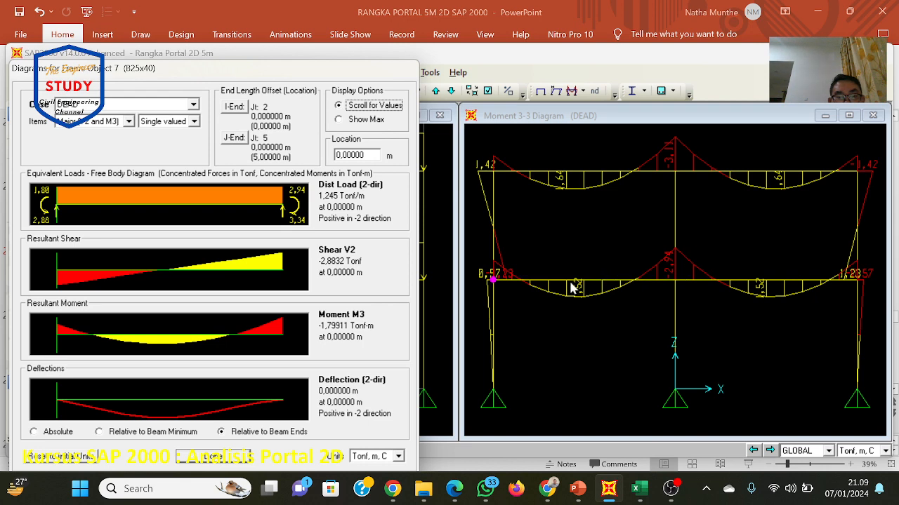
# Step: Read the beam's shear, moment and deflection at about 2.33 m and 2.36 m, comparing them with the Show Max results
pyautogui.click(283, 341)
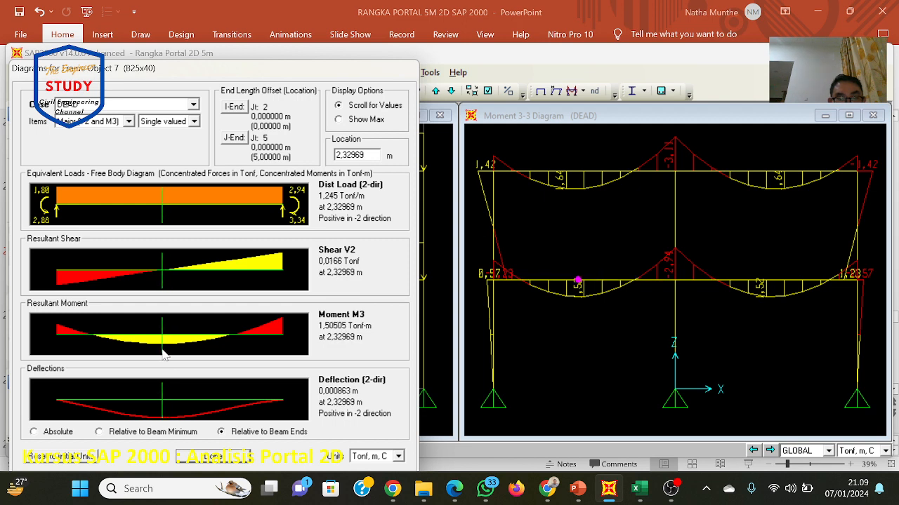
pyautogui.click(362, 120)
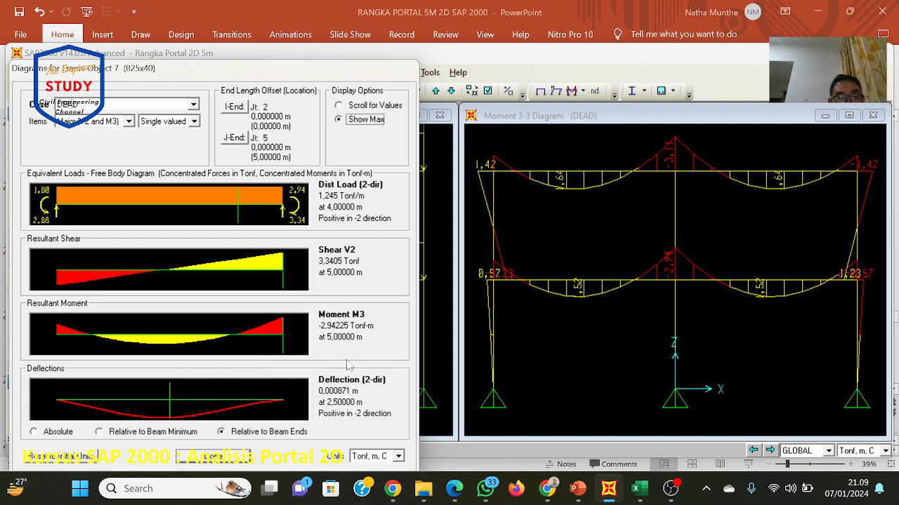
pyautogui.click(339, 106)
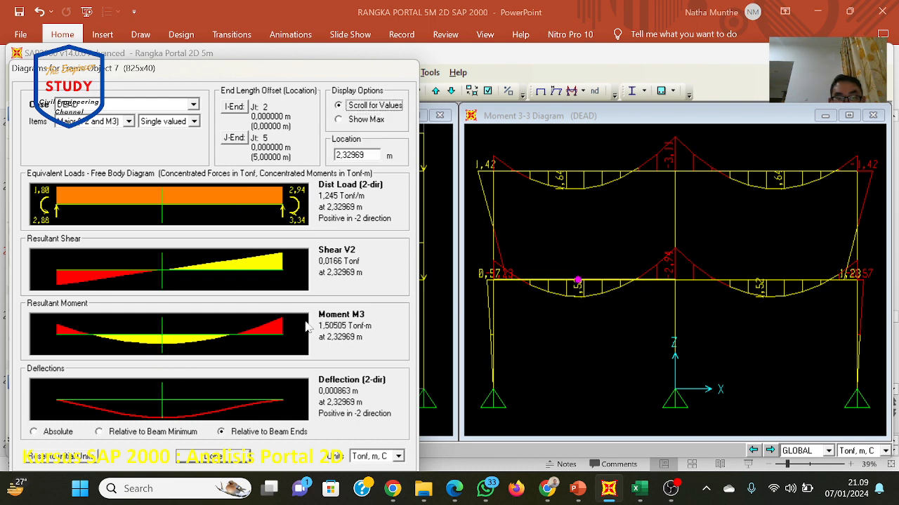
pyautogui.moveTo(161, 342)
pyautogui.mouseDown()
pyautogui.moveTo(142, 356)
pyautogui.moveTo(95, 354)
pyautogui.moveTo(164, 360)
pyautogui.mouseUp()
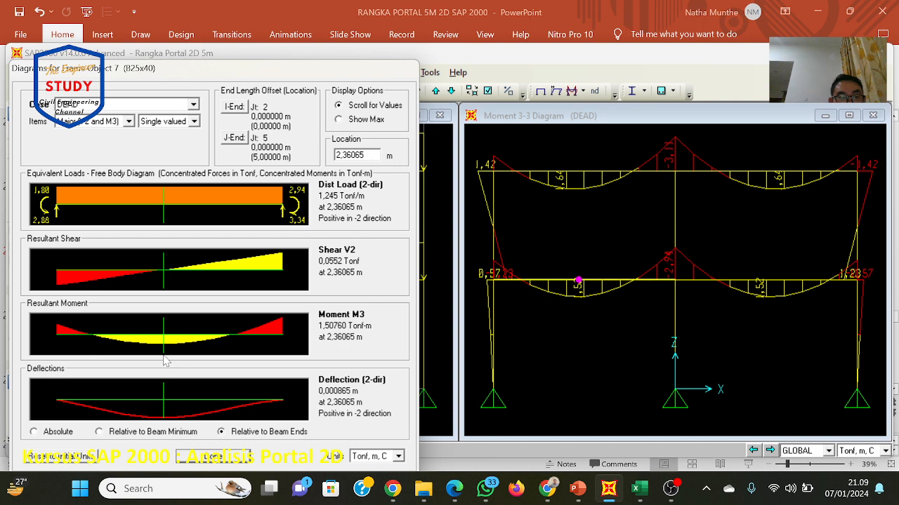
# Step: Show the maximum results in the beam's detailed diagrams and set their units to Tonf, mm, C
pyautogui.click(368, 120)
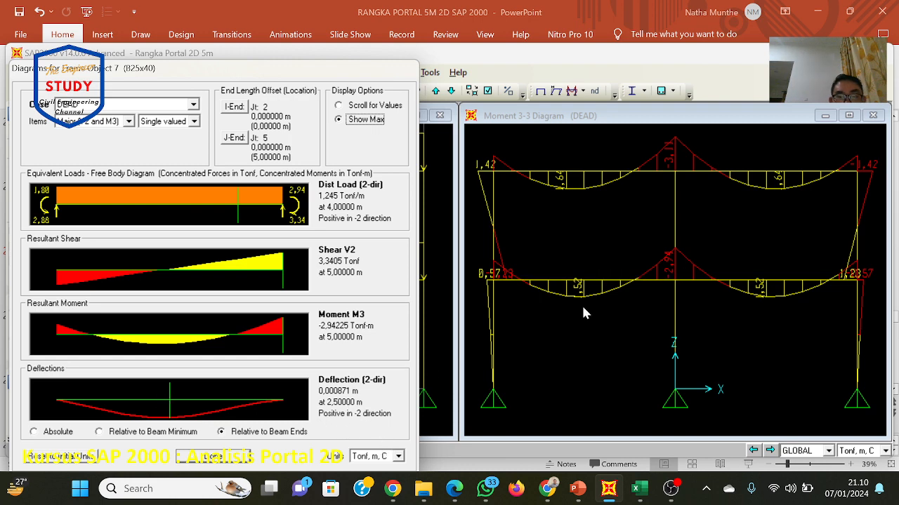
pyautogui.click(377, 457)
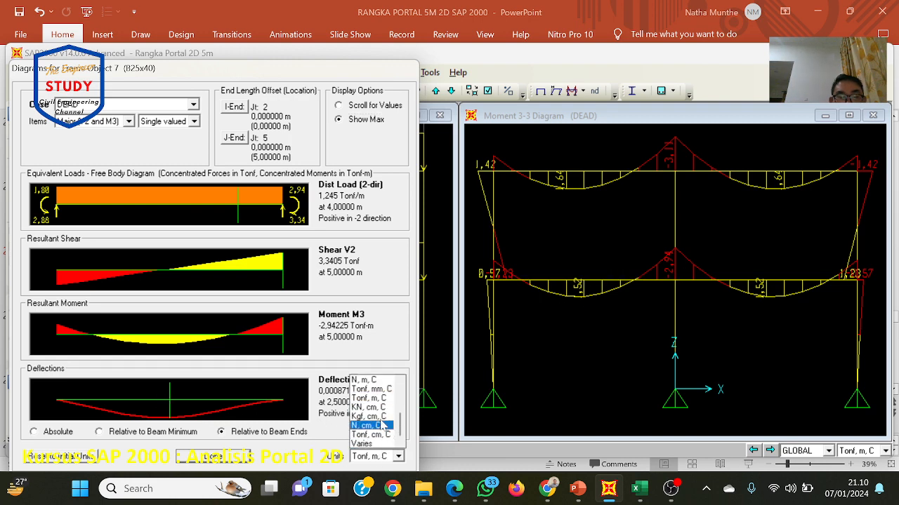
pyautogui.click(383, 390)
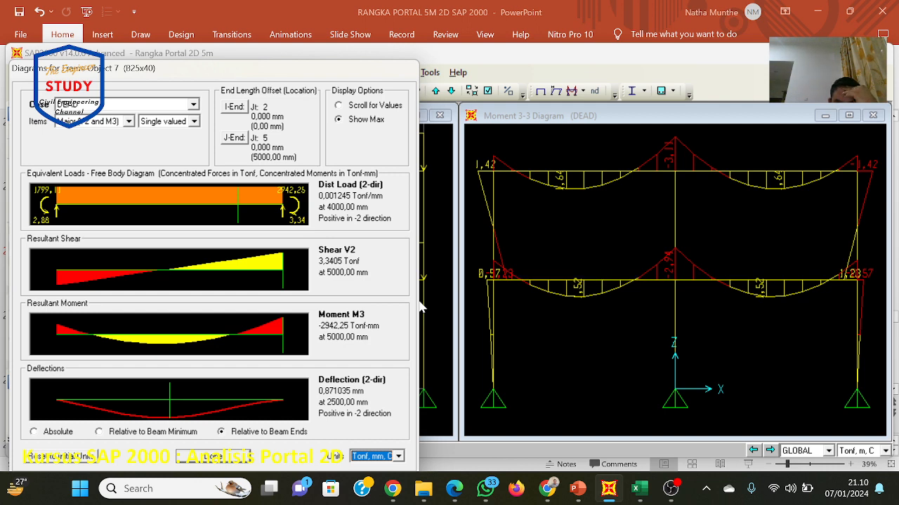
pyautogui.click(547, 489)
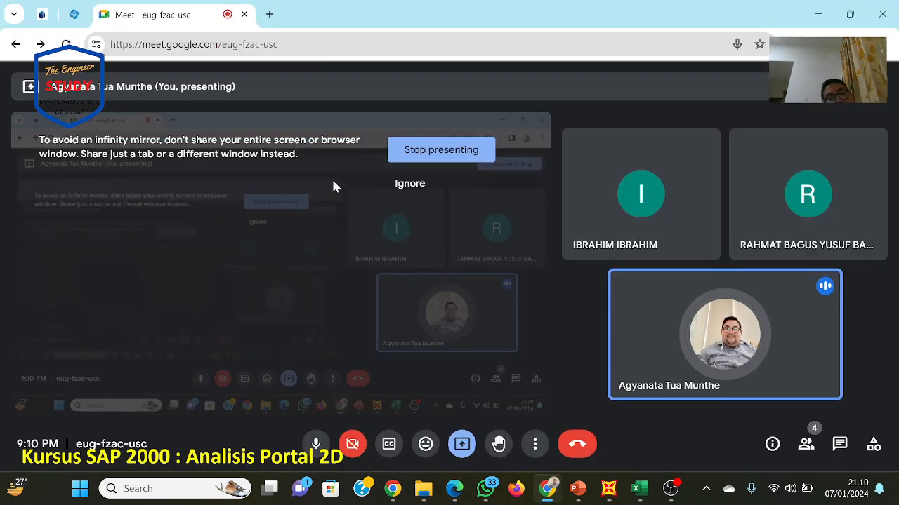
pyautogui.click(268, 14)
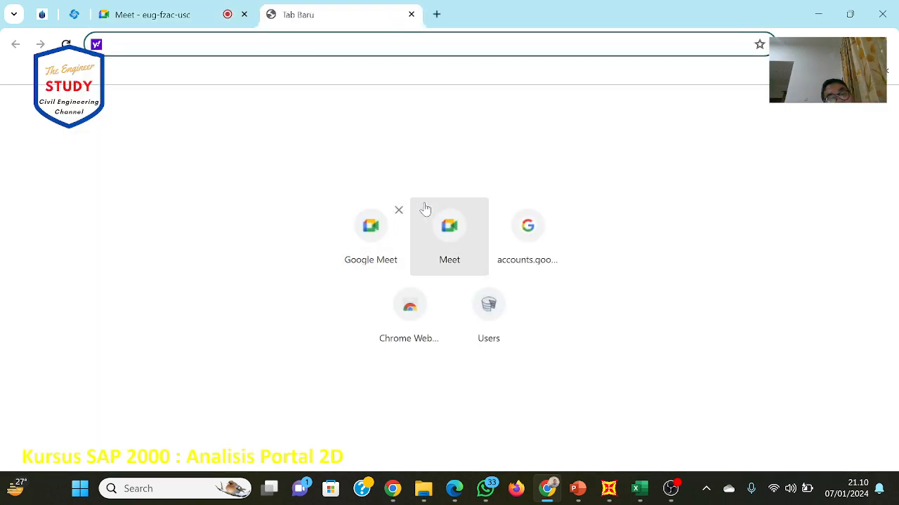
pyautogui.click(520, 233)
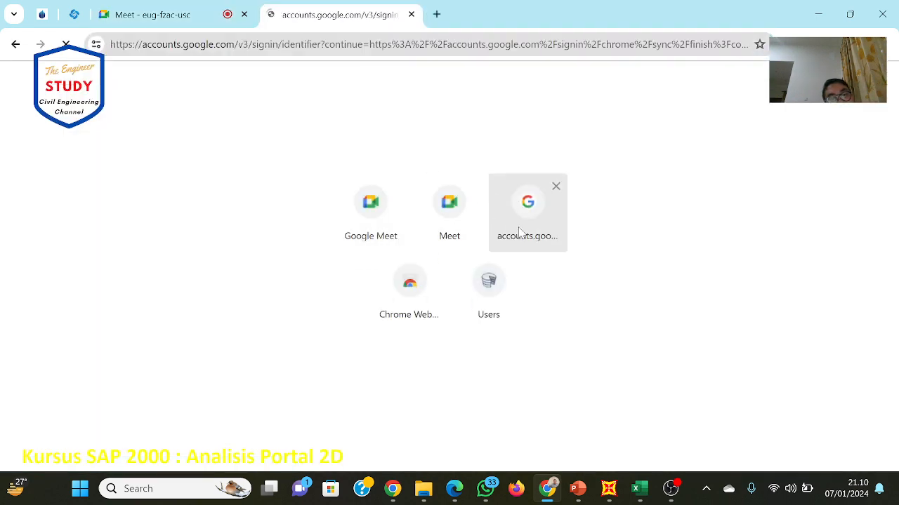
pyautogui.click(411, 15)
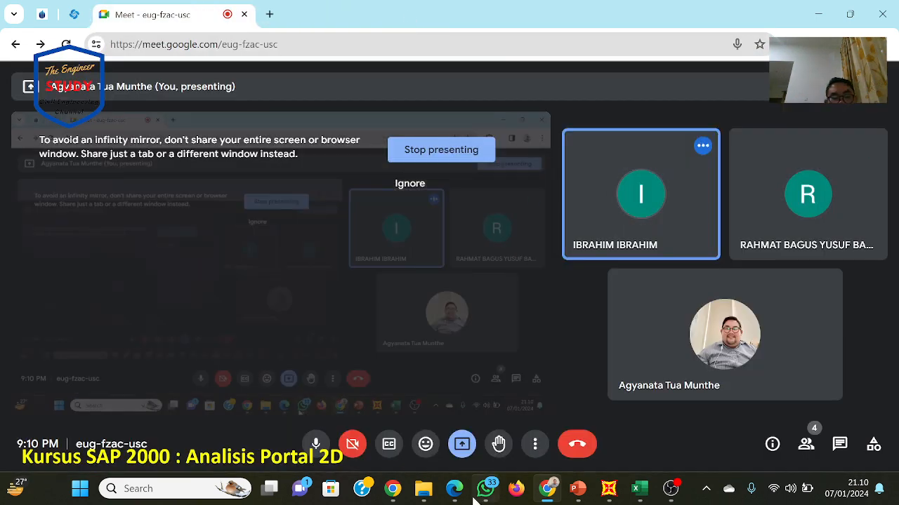
pyautogui.click(392, 489)
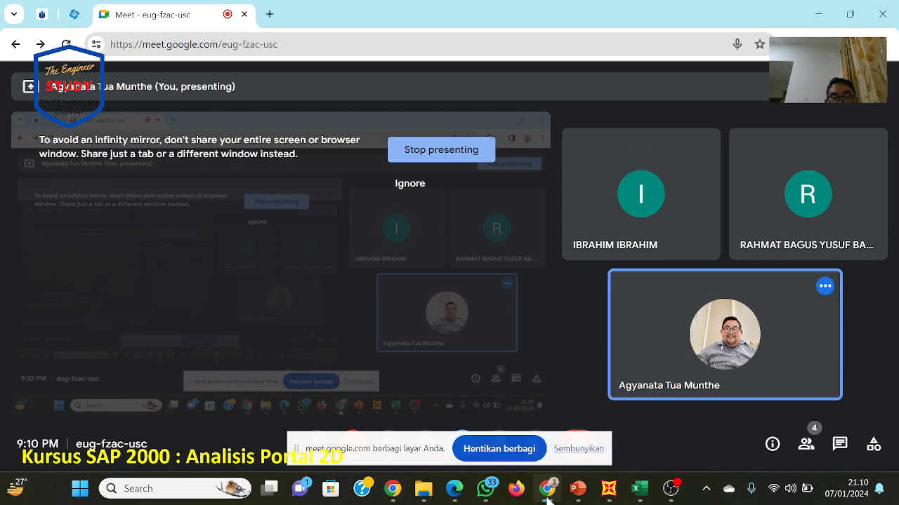
pyautogui.click(398, 497)
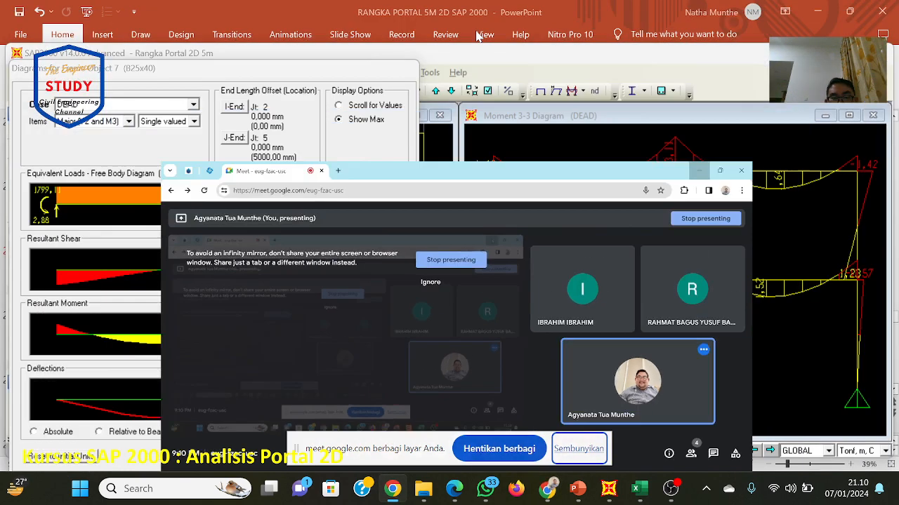
pyautogui.click(542, 493)
pyautogui.click(542, 493)
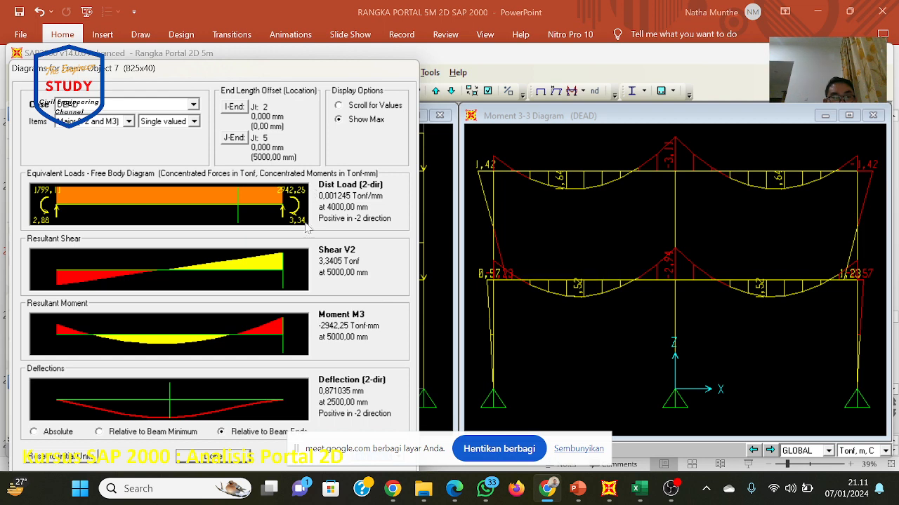
# Step: Close the beam's detailed diagrams, hide the screen-sharing bar, and switch to PowerPoint to show slide 27 on structural design
pyautogui.click(220, 460)
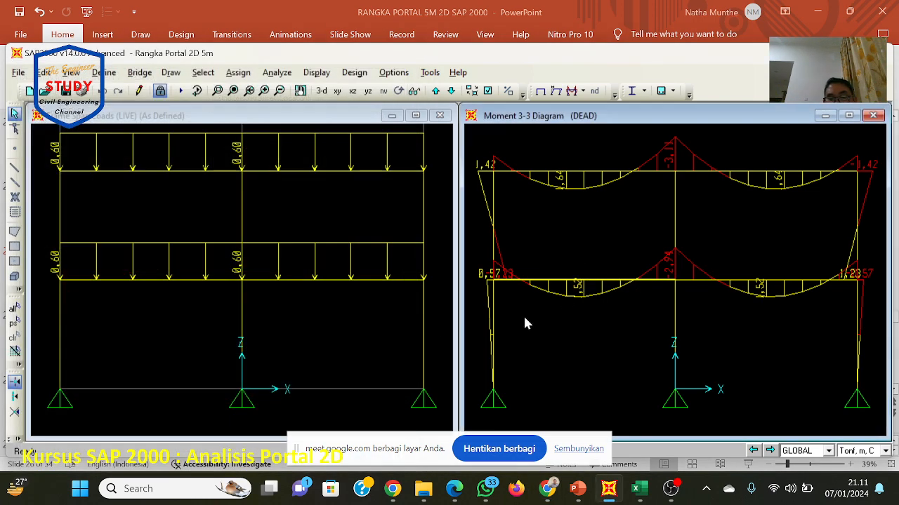
pyautogui.click(586, 453)
pyautogui.click(577, 488)
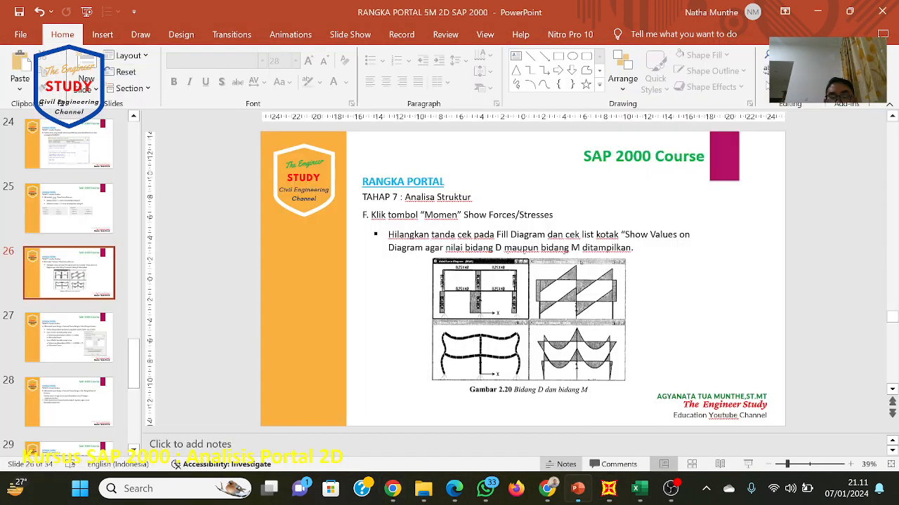
pyautogui.scroll(-1, 584, 384)
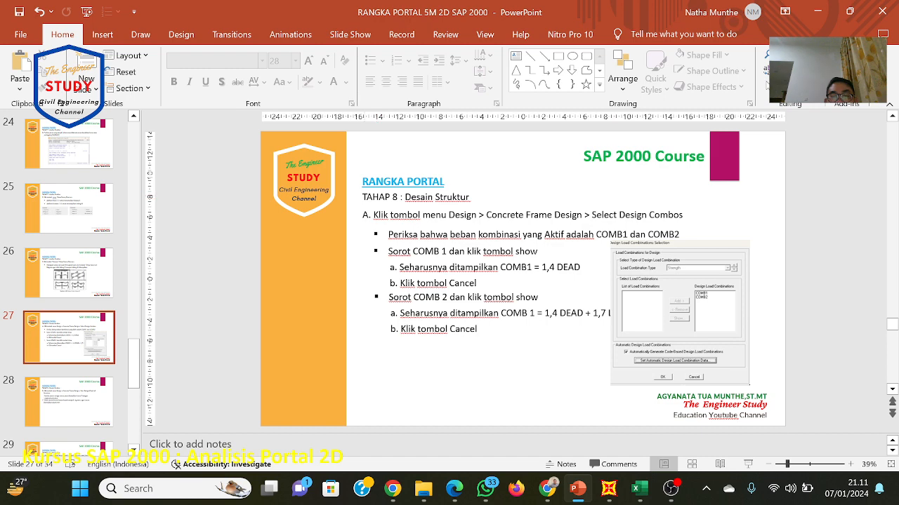
# Step: Highlight the heading "TAHAP 8 : Desain Struktur" on slide 27 in yellow
pyautogui.tripleClick(416, 198)
pyautogui.click(306, 81)
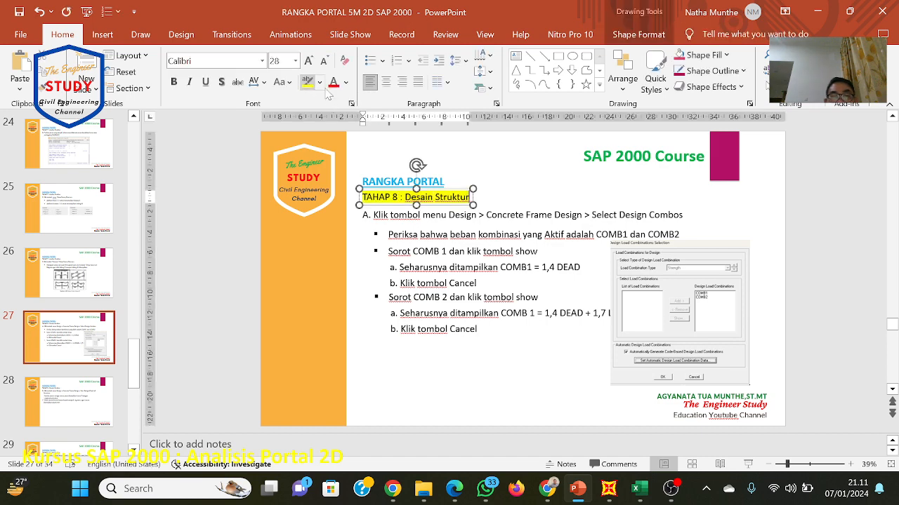
pyautogui.click(513, 161)
pyautogui.click(753, 212)
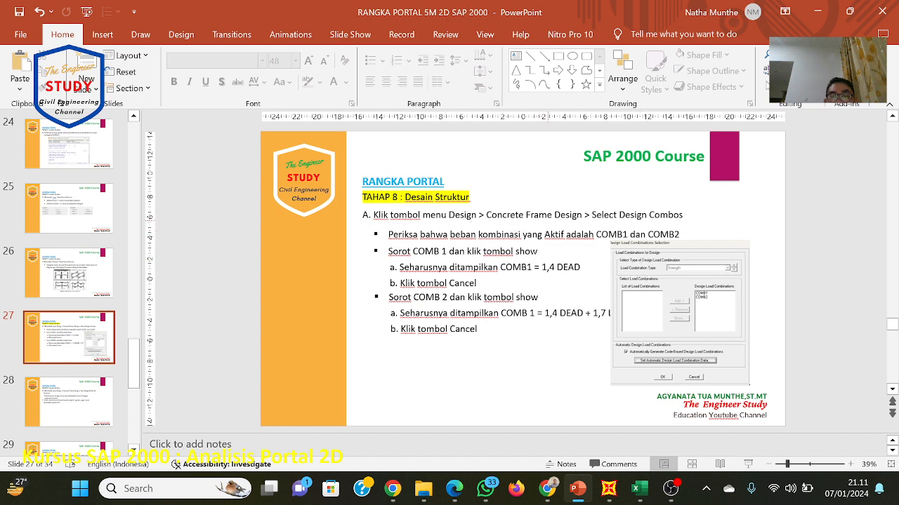
# Step: Switch to SAP2000 and open the load combination selection for concrete frame design
pyautogui.click(608, 488)
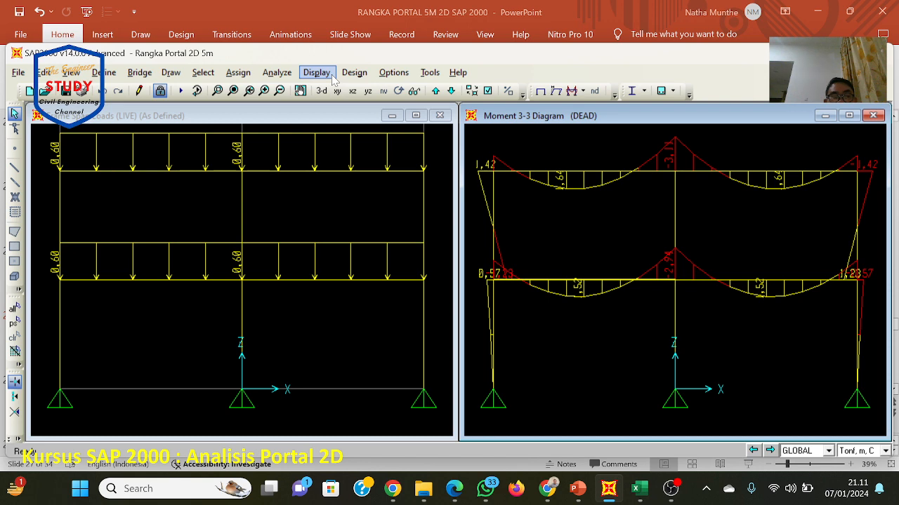
pyautogui.click(423, 489)
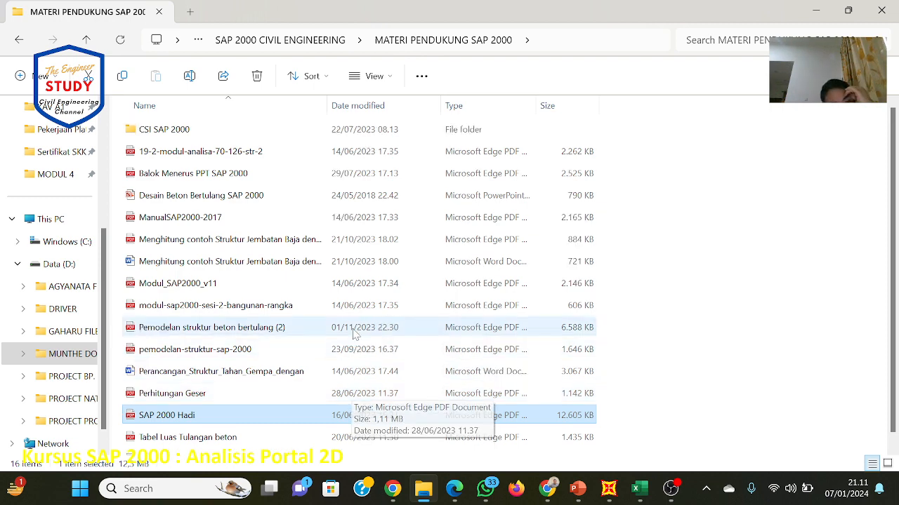
pyautogui.click(608, 492)
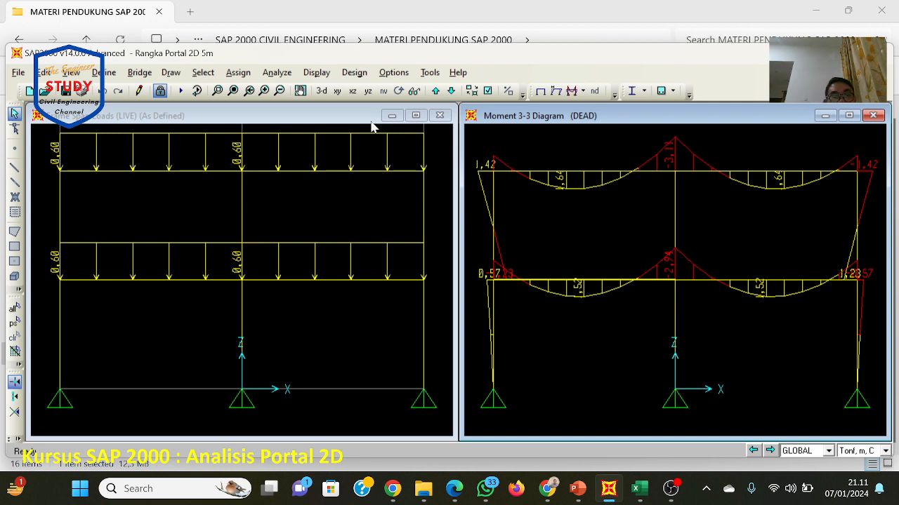
pyautogui.click(354, 73)
pyautogui.moveTo(357, 109)
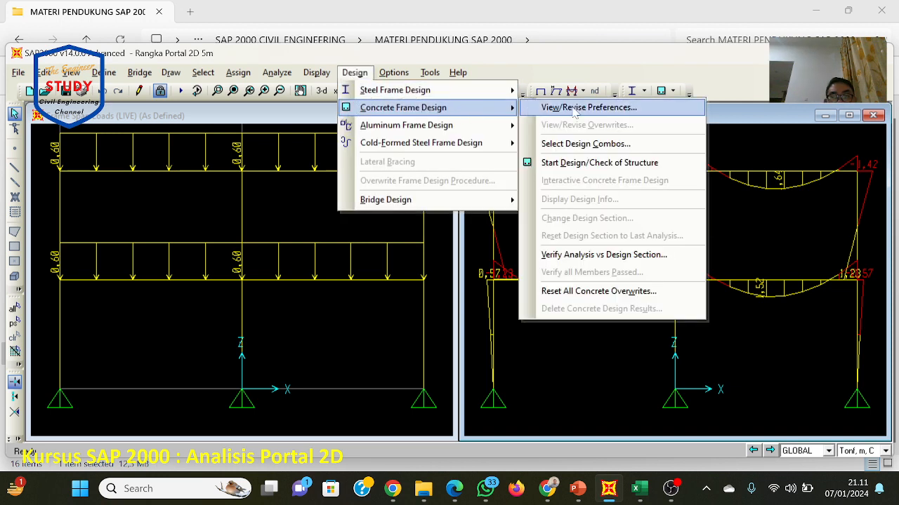
pyautogui.click(576, 61)
pyautogui.click(355, 73)
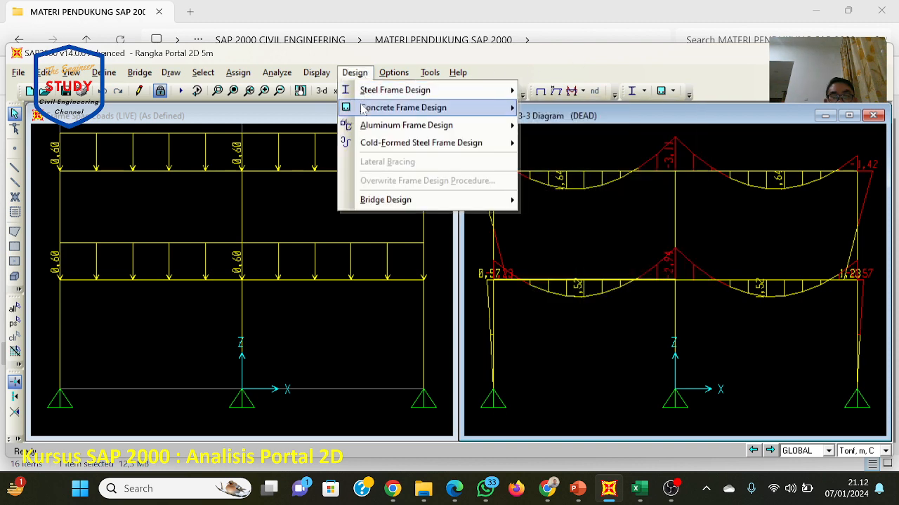
pyautogui.moveTo(364, 108)
pyautogui.click(566, 144)
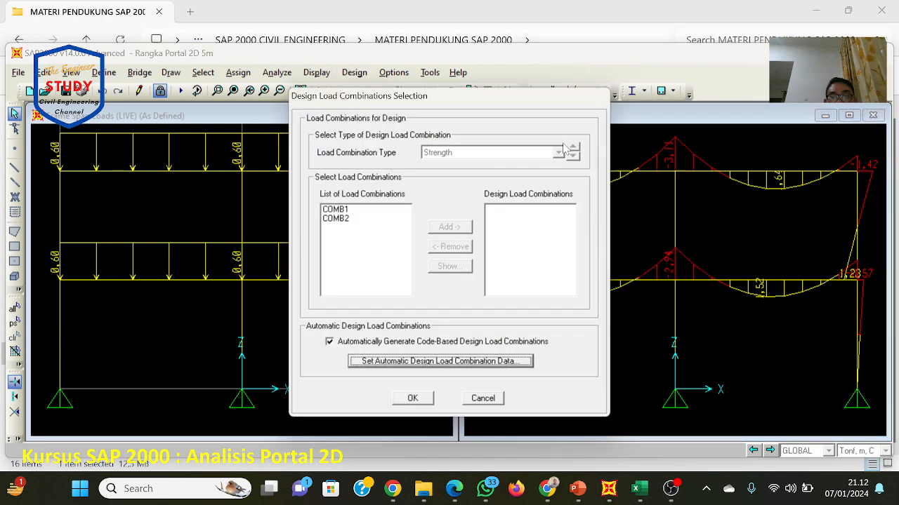
# Step: Add COMB1 and COMB2 to the design load combinations and accept the selection
pyautogui.click(369, 219)
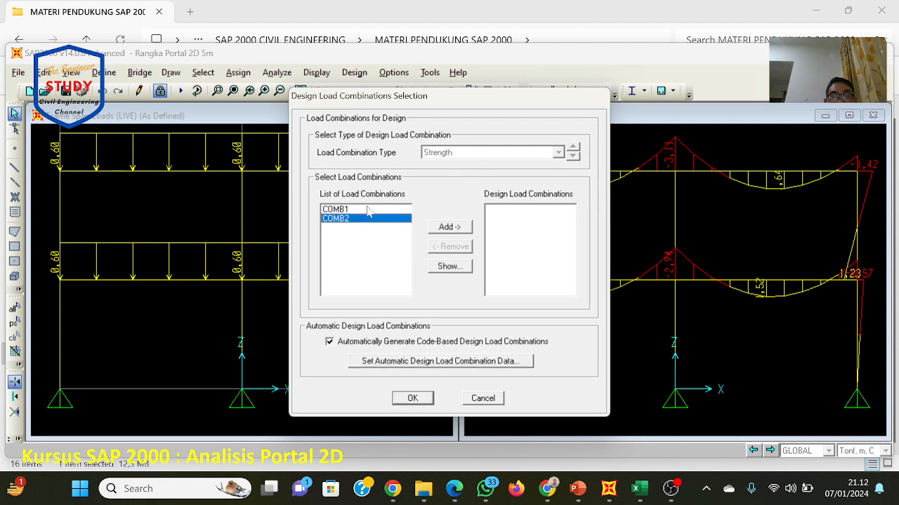
pyautogui.click(368, 210)
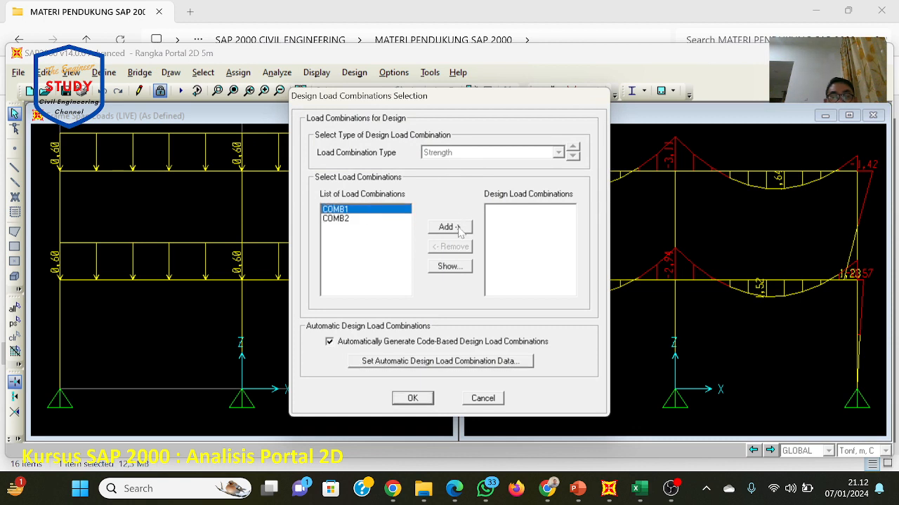
pyautogui.click(457, 226)
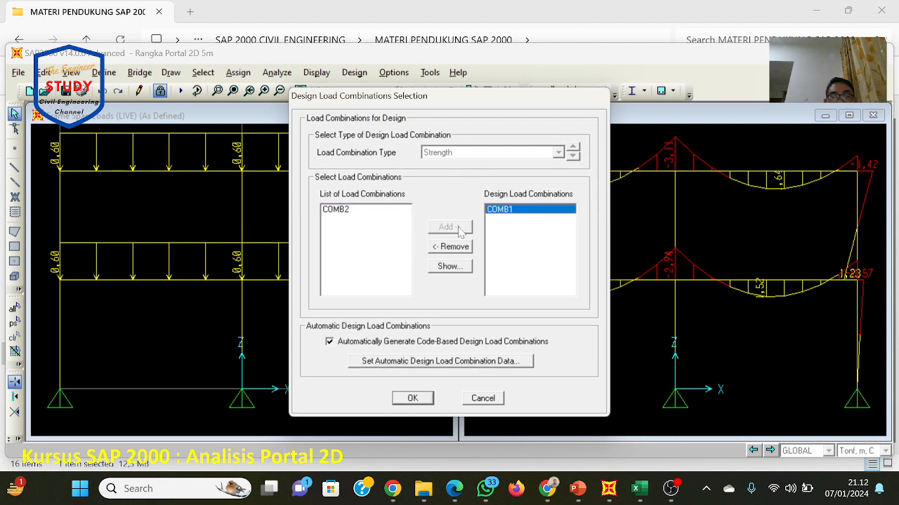
pyautogui.click(366, 210)
pyautogui.click(447, 229)
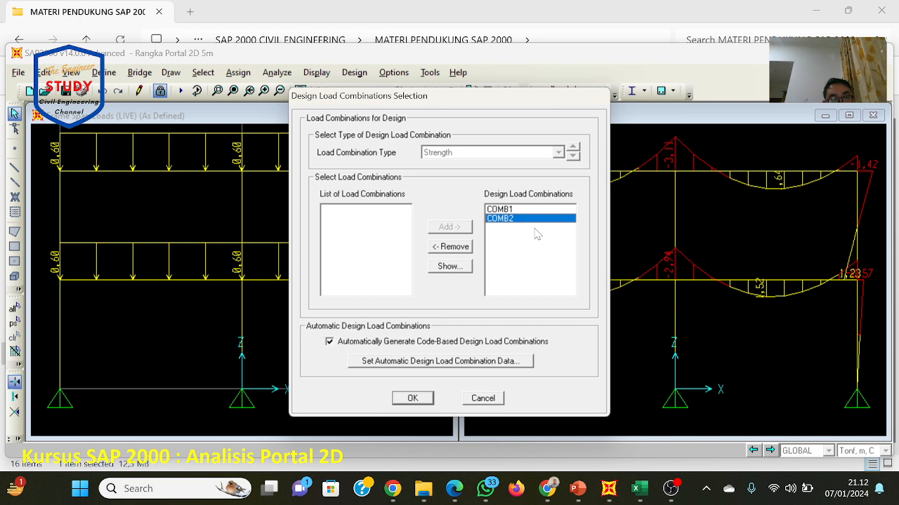
pyautogui.click(403, 402)
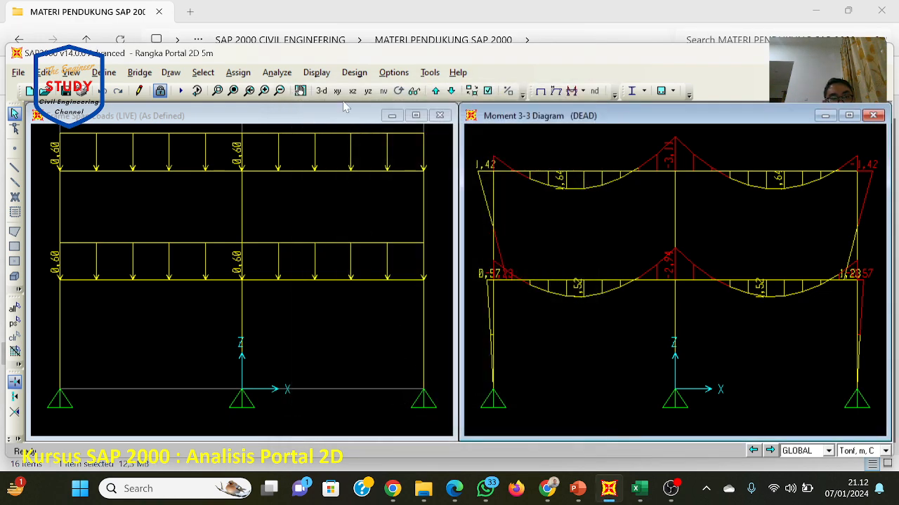
# Step: Reopen the concrete design load combination selection to check which combinations are assigned, and close it
pyautogui.click(354, 72)
pyautogui.moveTo(351, 107)
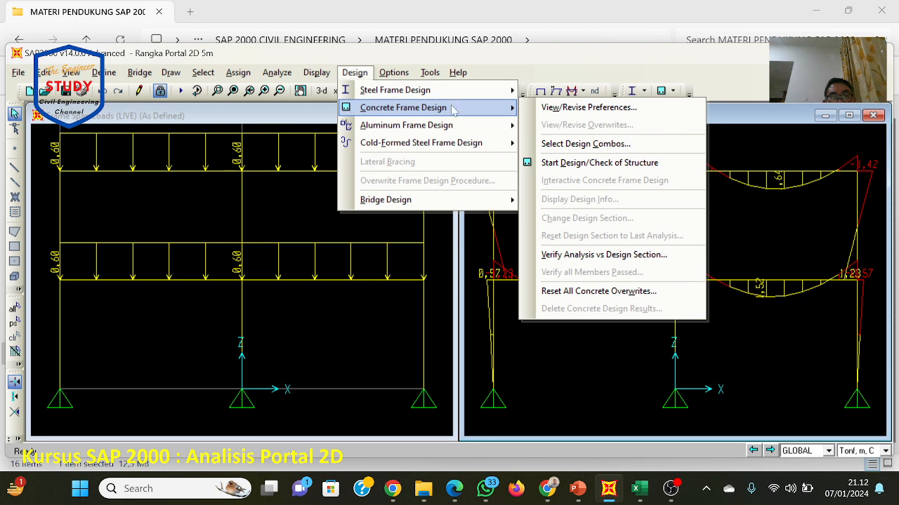
pyautogui.click(603, 145)
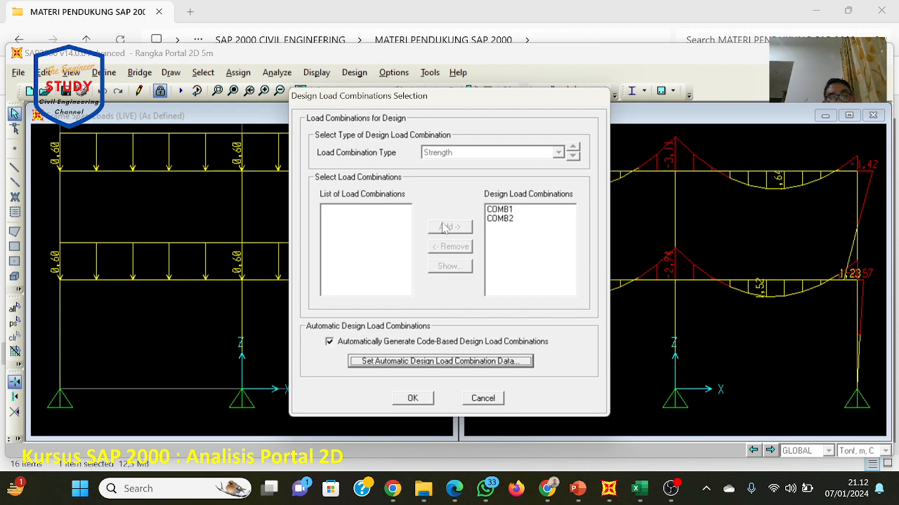
pyautogui.click(425, 398)
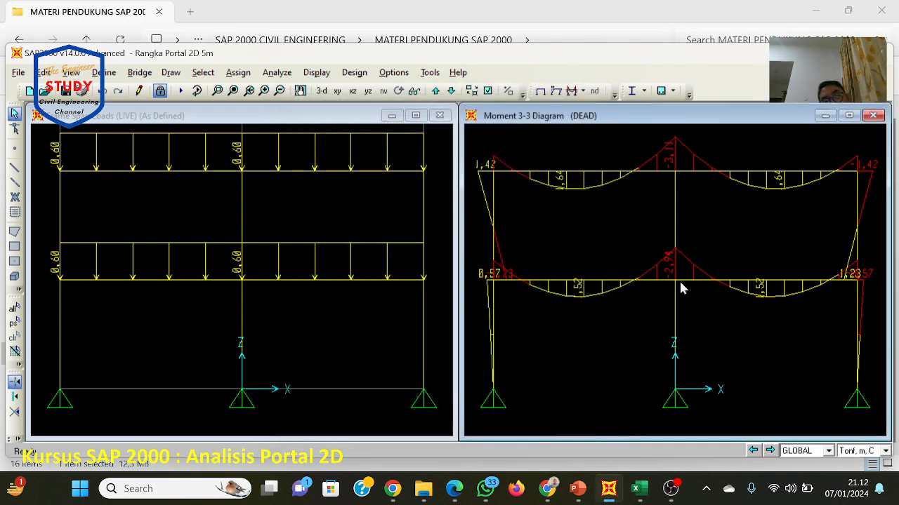
# Step: Run the concrete frame design check of the structure
pyautogui.click(354, 73)
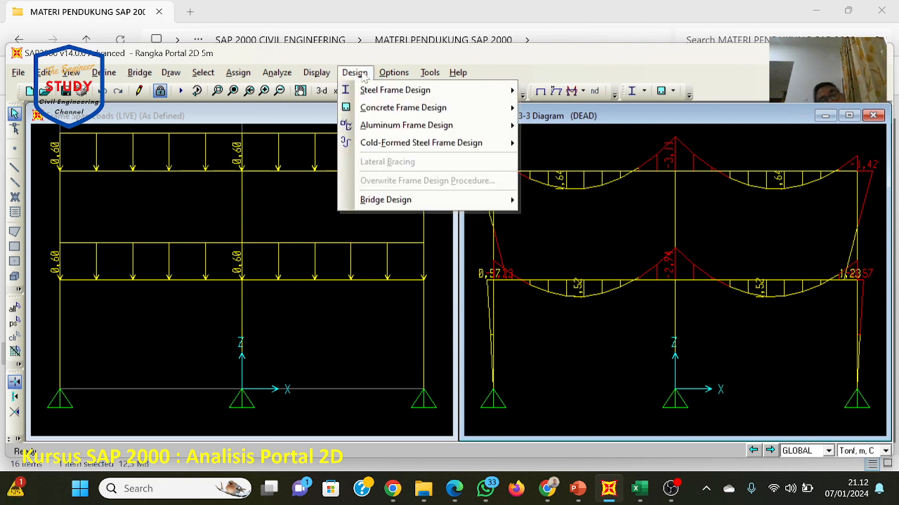
pyautogui.moveTo(367, 105)
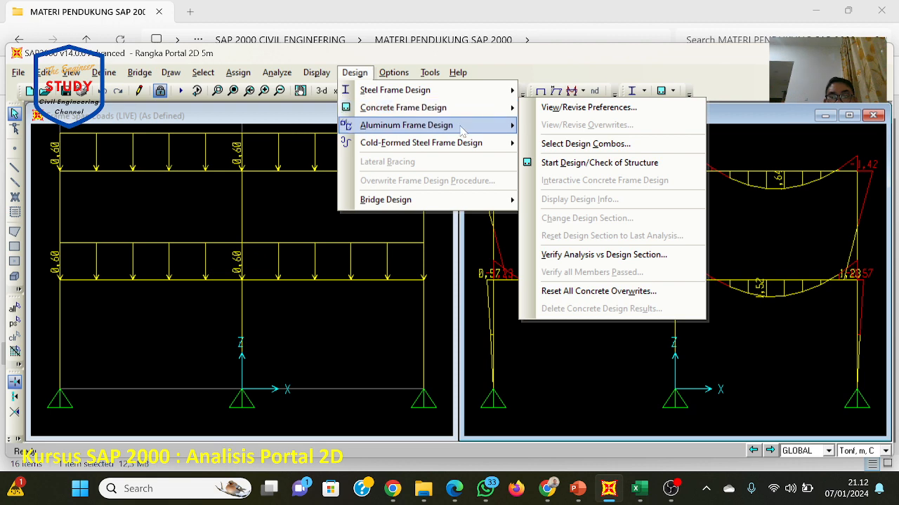
pyautogui.click(556, 162)
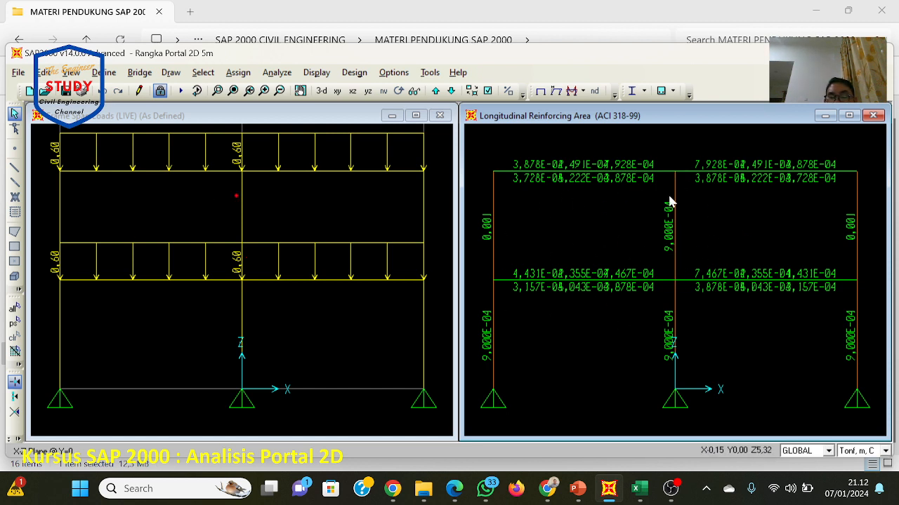
# Step: Switch to PowerPoint and read slide 28's instructions on the concrete design check and the units for reinforcement areas
pyautogui.click(578, 489)
pyautogui.press('pagedown')
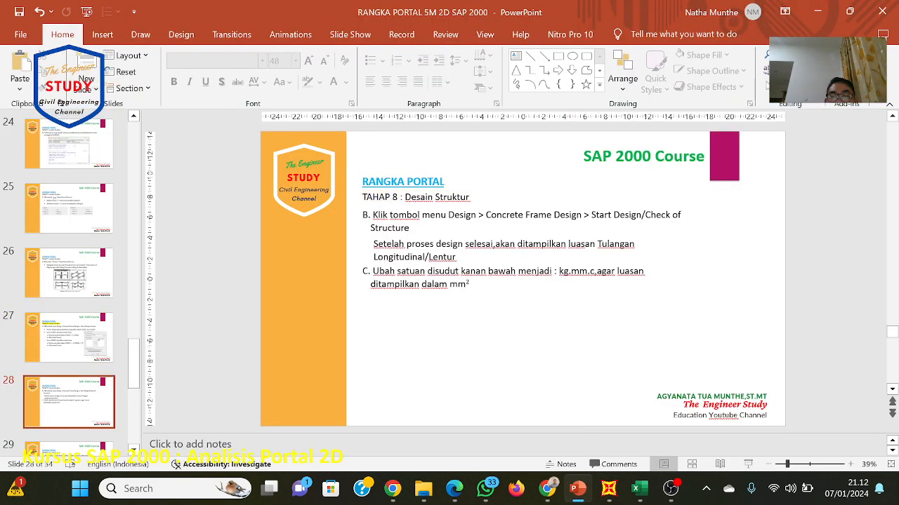
pyautogui.scroll(-1, 576, 305)
pyautogui.scroll(1, 576, 304)
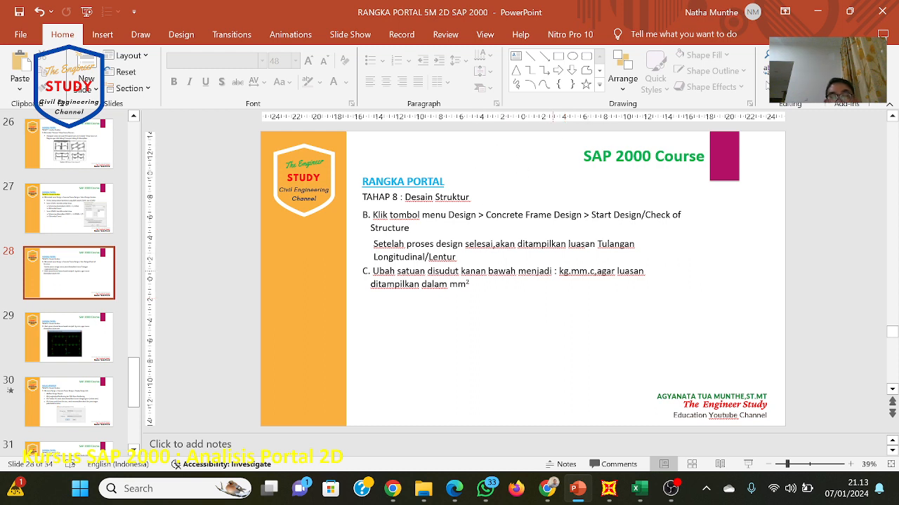
# Step: Switch to SAP2000 and change the model units to Kgf, mm, C for the longitudinal reinforcing areas
pyautogui.click(606, 495)
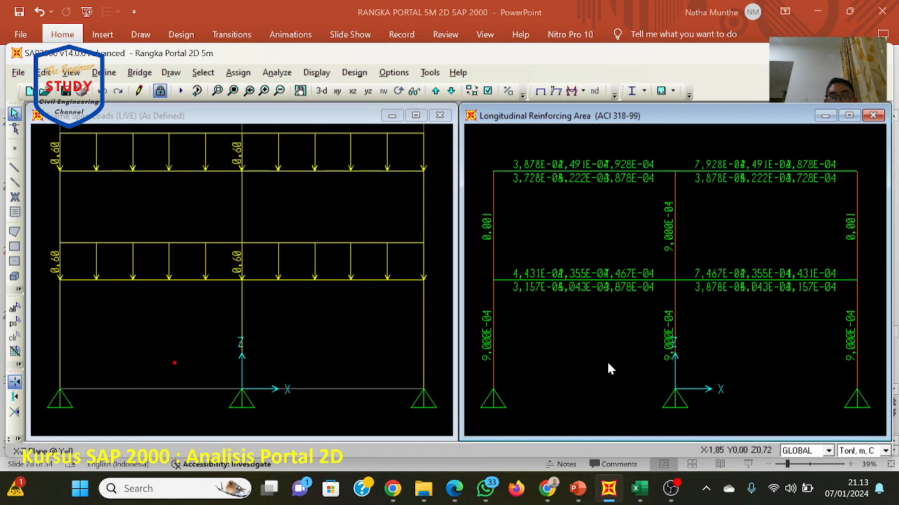
pyautogui.click(871, 452)
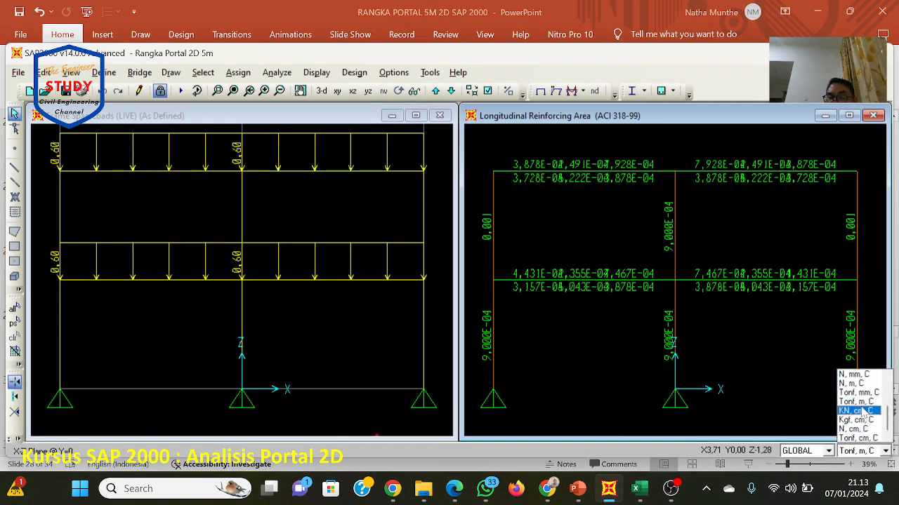
pyautogui.click(549, 125)
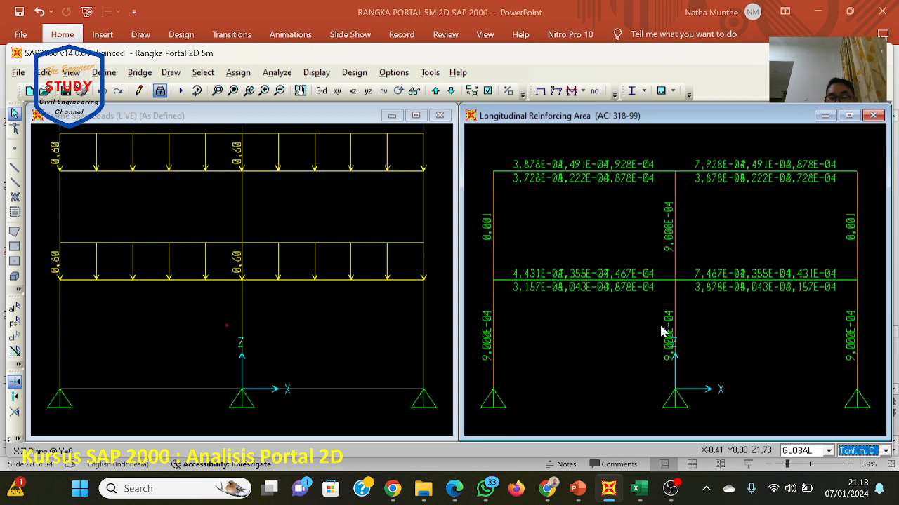
pyautogui.click(869, 451)
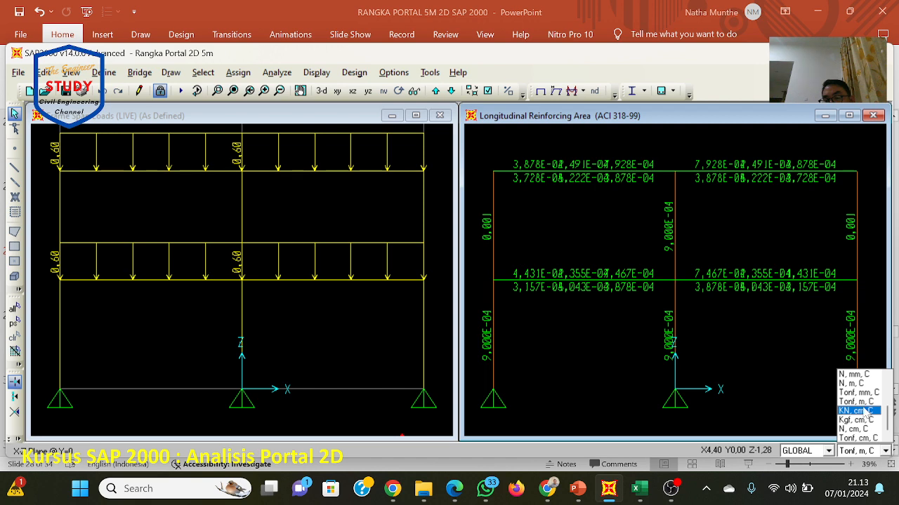
pyautogui.scroll(1, 863, 424)
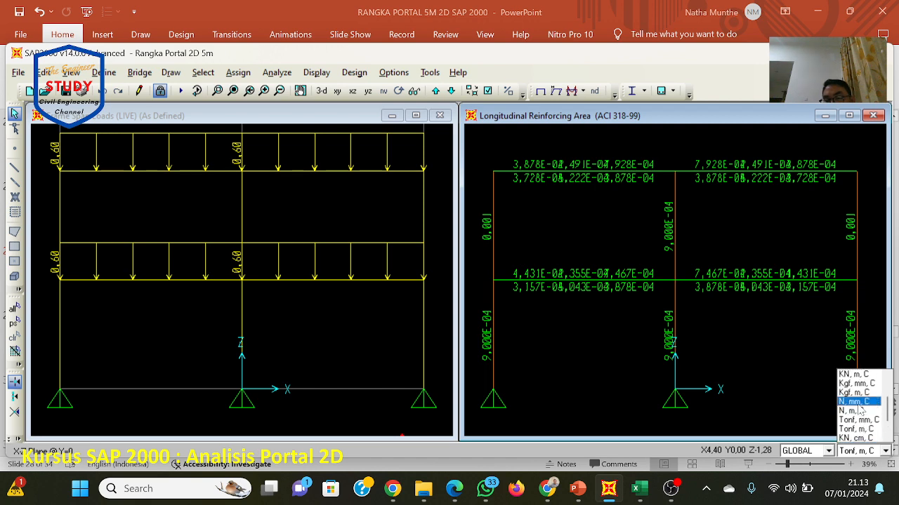
pyautogui.click(860, 384)
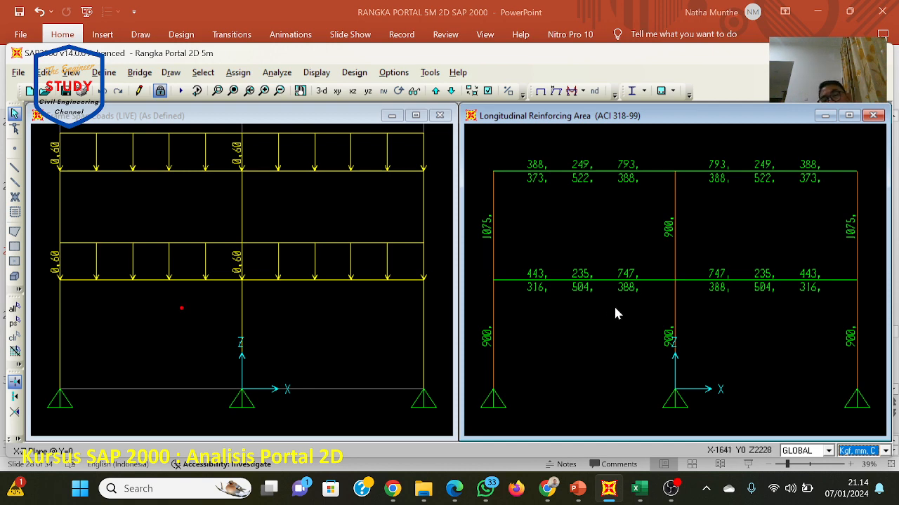
# Step: Switch to PowerPoint and look through slides 29 to 32 on reinforcement areas, shear reinforcing output and the beam B1 detail
pyautogui.click(577, 489)
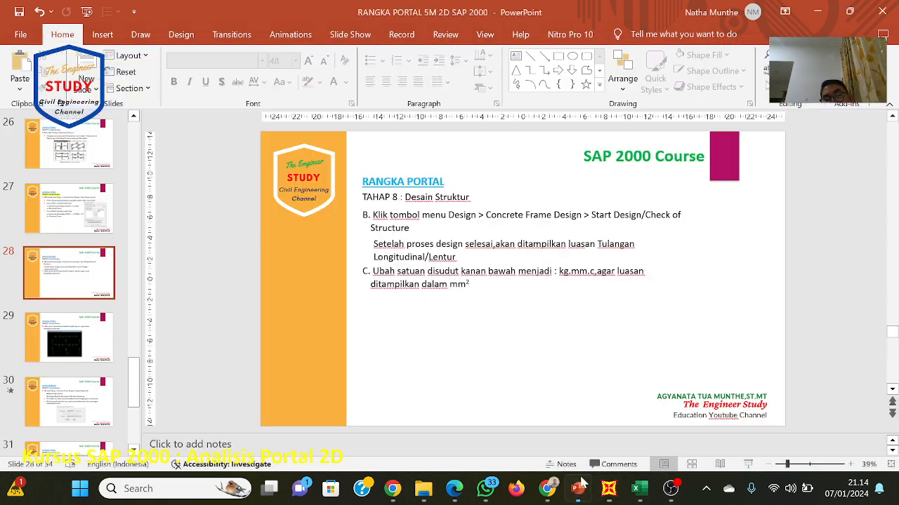
pyautogui.hotkey('ctrl', 'v')
pyautogui.scroll(-1, 582, 342)
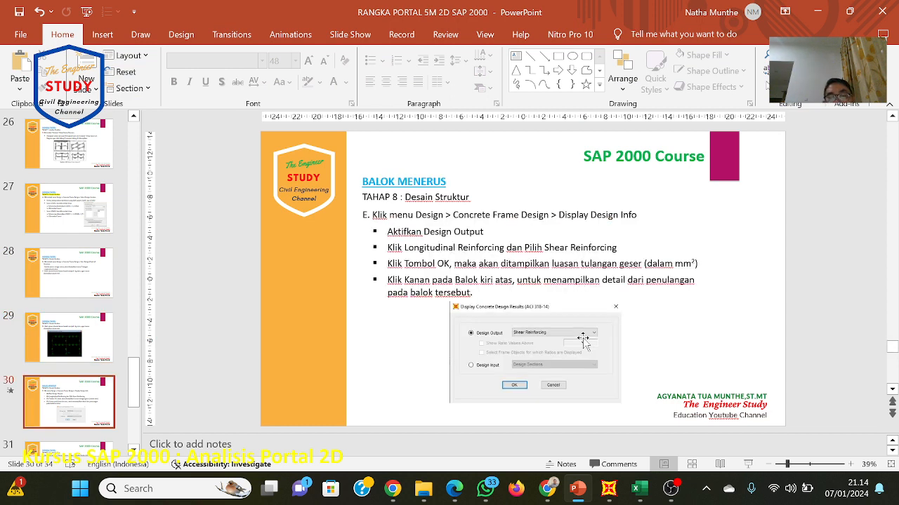
pyautogui.scroll(-1, 583, 342)
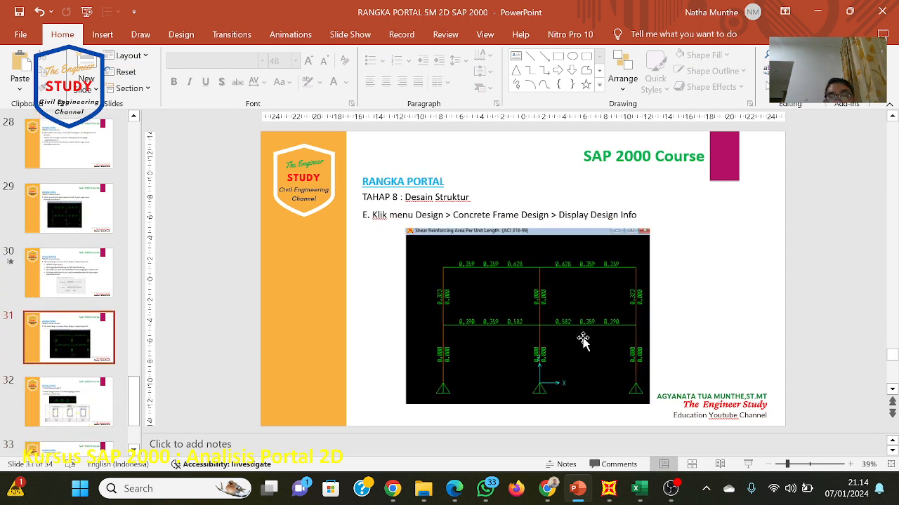
pyautogui.scroll(1, 583, 342)
pyautogui.scroll(1, 583, 342)
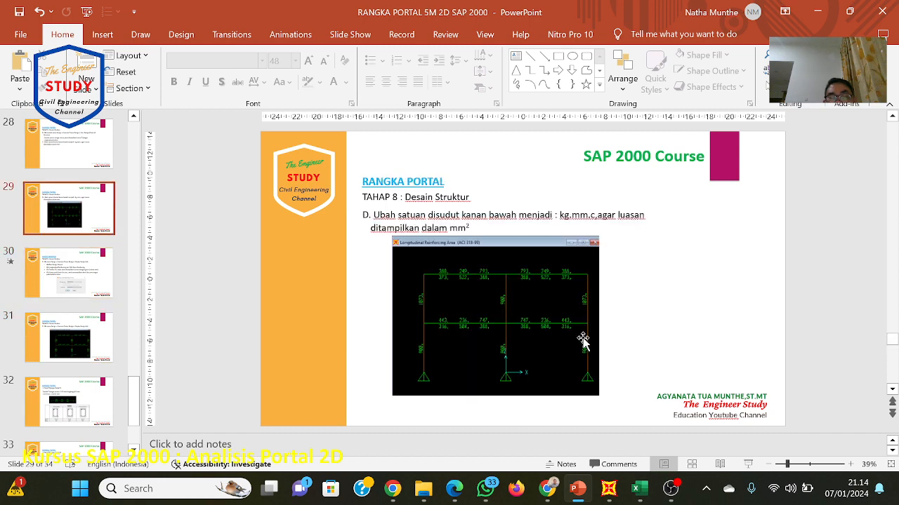
pyautogui.scroll(-3, 583, 342)
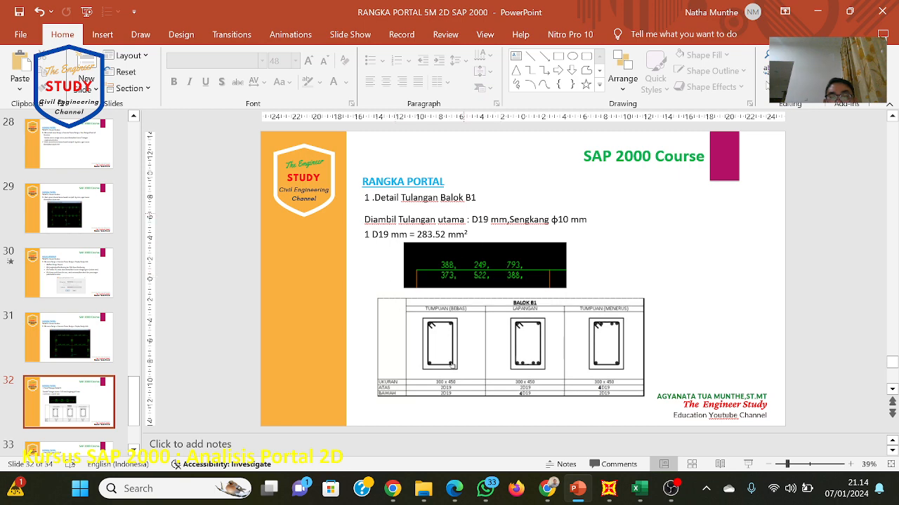
# Step: Compare the beams' longitudinal reinforcing areas in SAP2000 with the beam B1 detail on slide 32 in PowerPoint
pyautogui.click(609, 491)
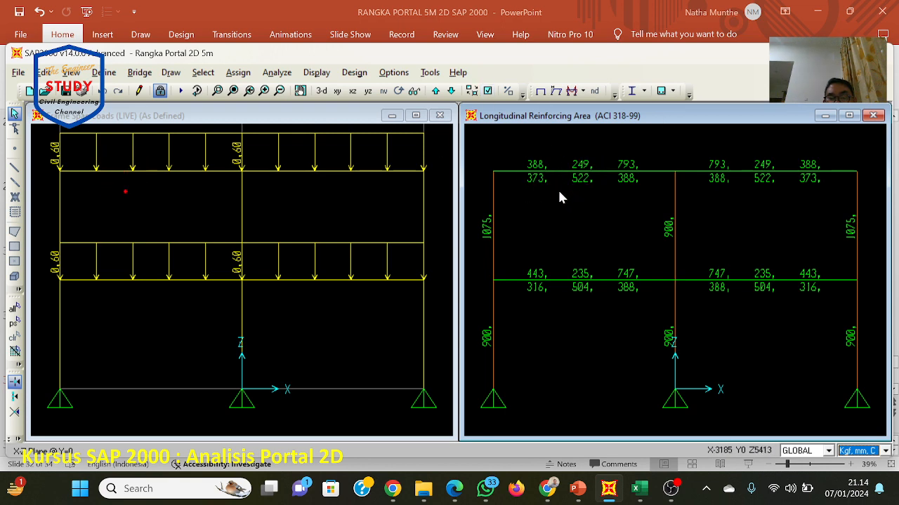
pyautogui.click(609, 489)
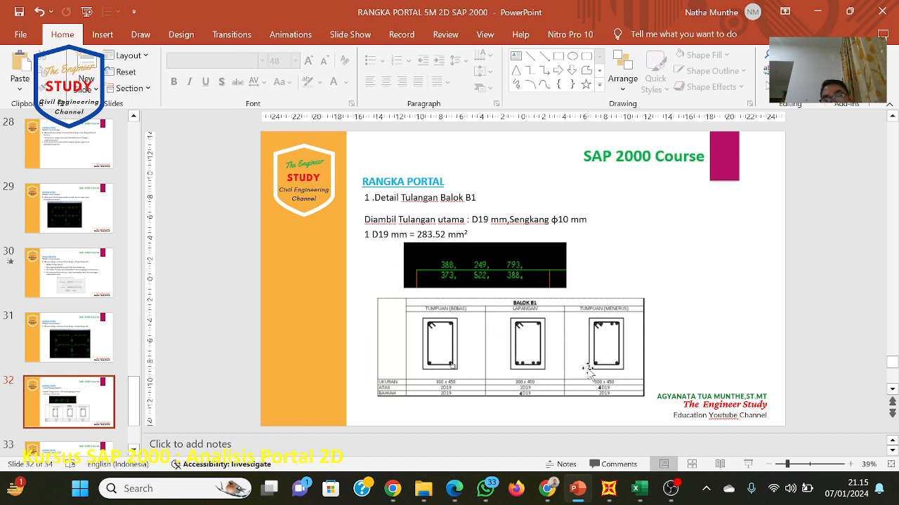
pyautogui.click(613, 491)
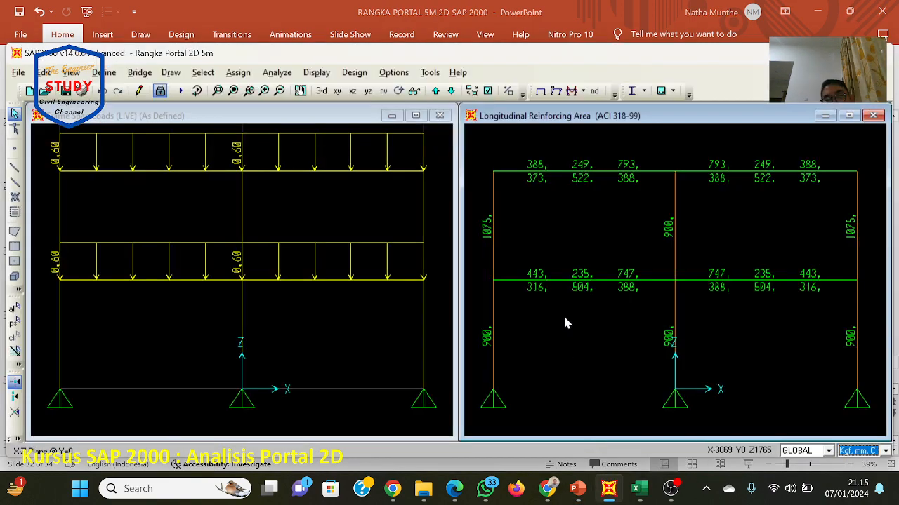
# Step: Switch to the Excel reinforcement calculation sheet and fill the title range A2:H2 with yellow
pyautogui.click(638, 491)
pyautogui.click(767, 349)
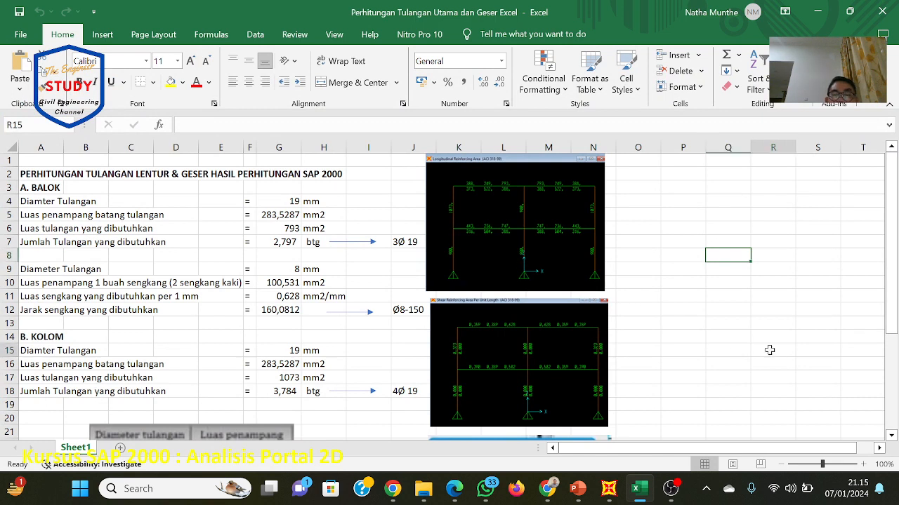
pyautogui.click(61, 187)
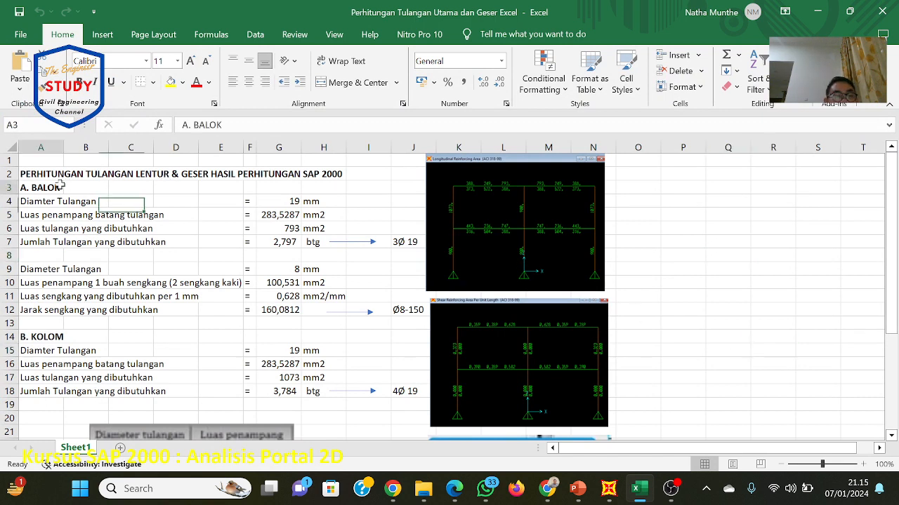
pyautogui.moveTo(43, 174); pyautogui.dragTo(333, 177)
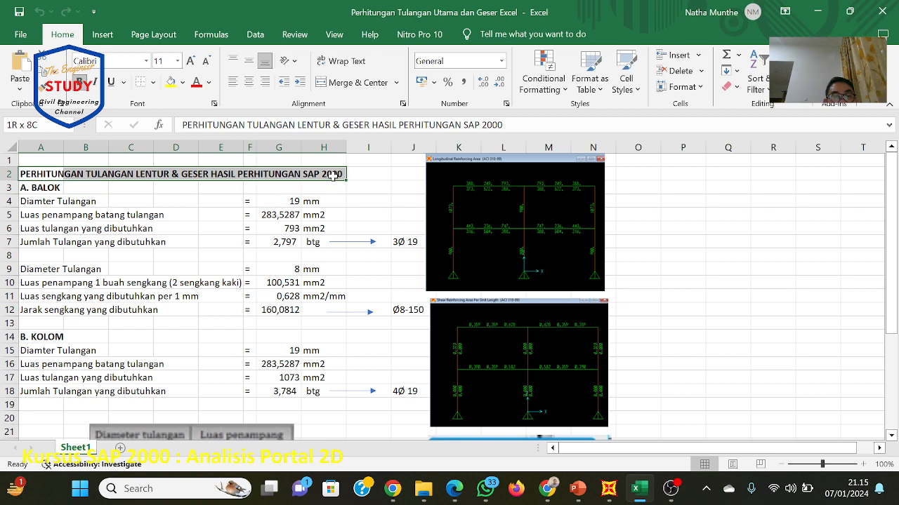
pyautogui.click(171, 81)
pyautogui.click(664, 237)
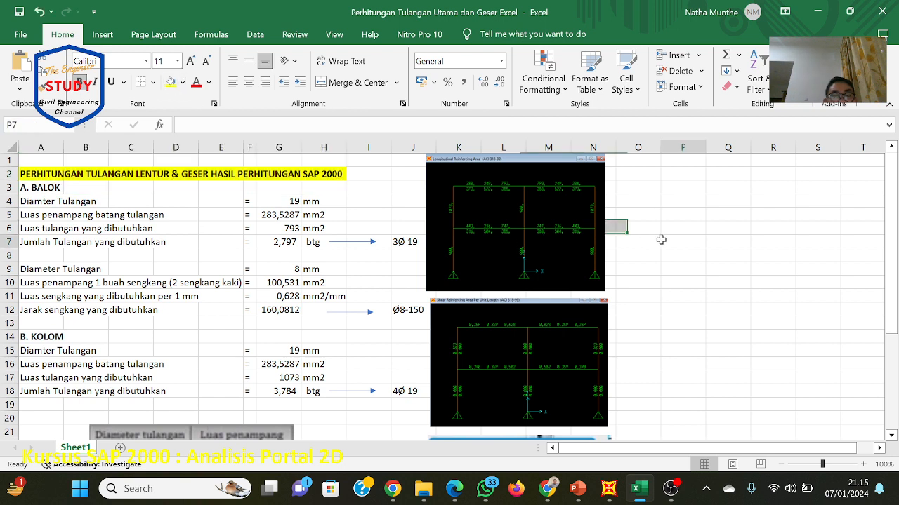
# Step: Examine the beam's bar diameter and bar cross-section area formula in G4 and G5, glancing at the SAP2000 reinforcing areas
pyautogui.click(85, 206)
pyautogui.click(38, 204)
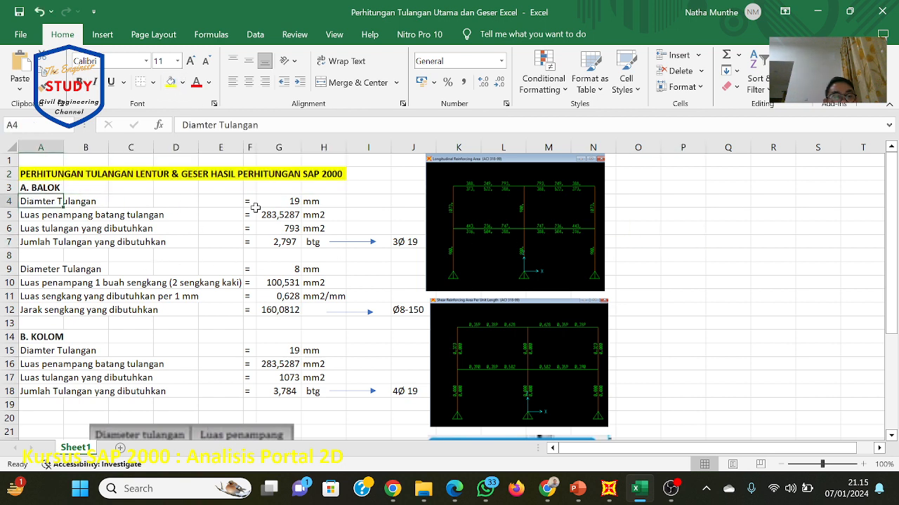
pyautogui.click(295, 201)
pyautogui.click(293, 210)
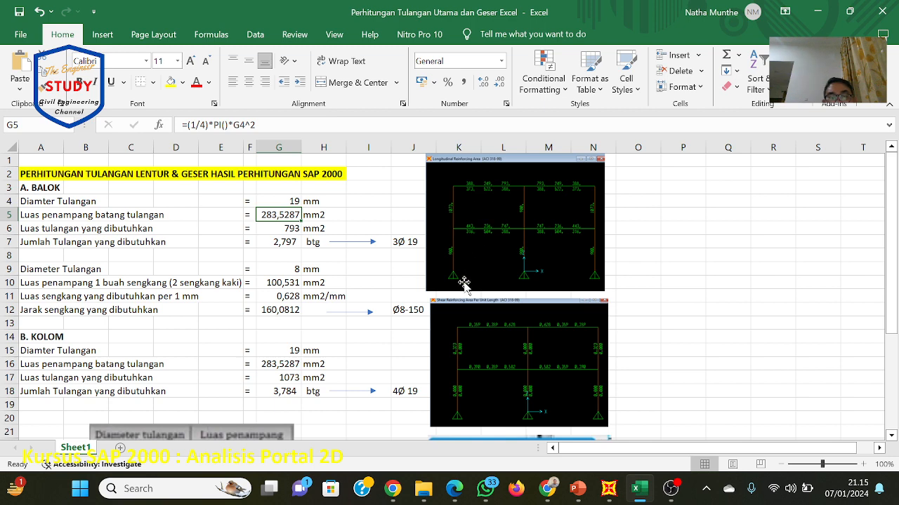
pyautogui.click(608, 488)
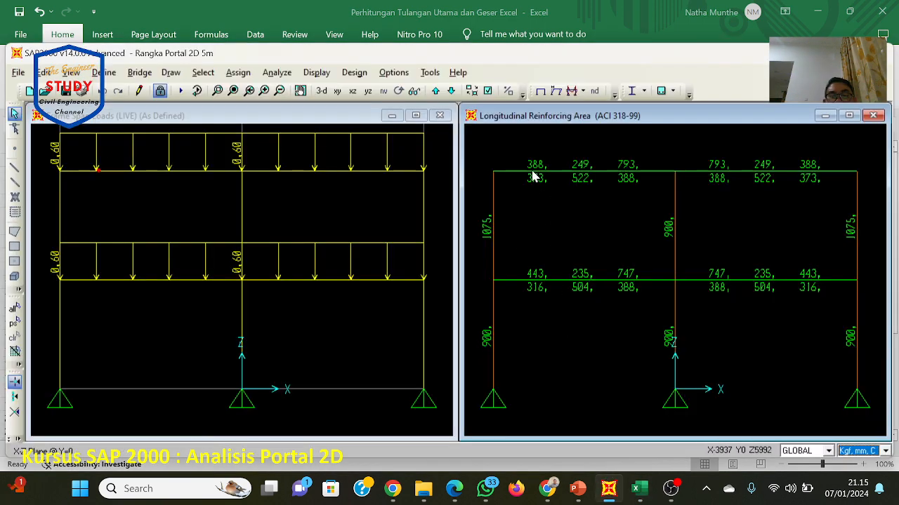
pyautogui.click(611, 491)
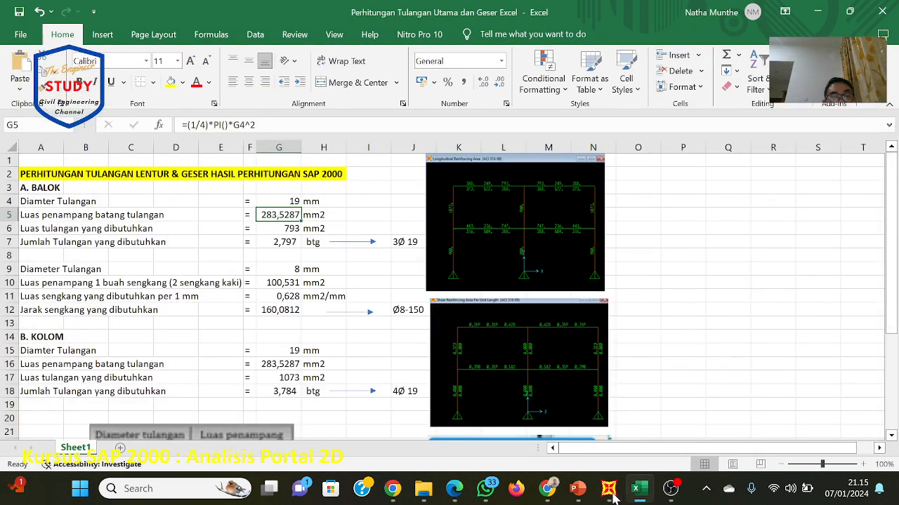
pyautogui.click(292, 202)
pyautogui.click(290, 214)
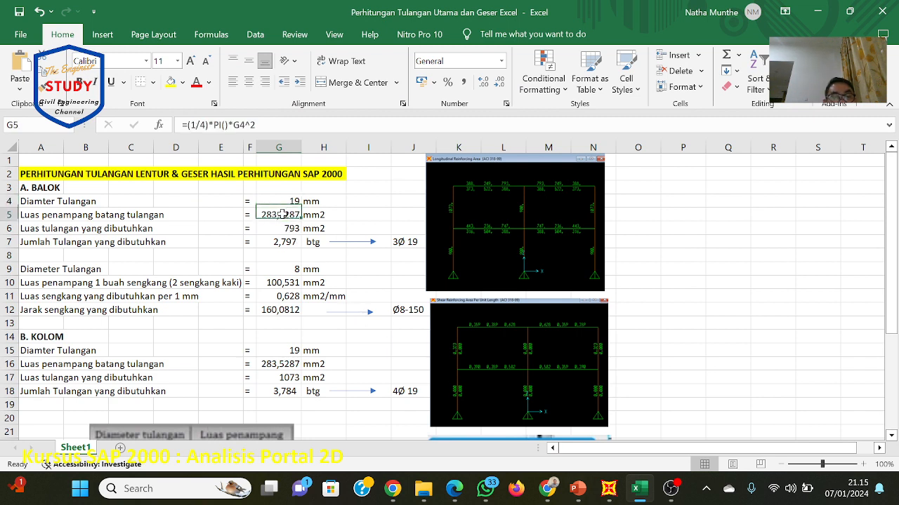
# Step: Switch to PowerPoint and highlight the D19 bar area 283.52 in yellow on slide 32
pyautogui.click(577, 488)
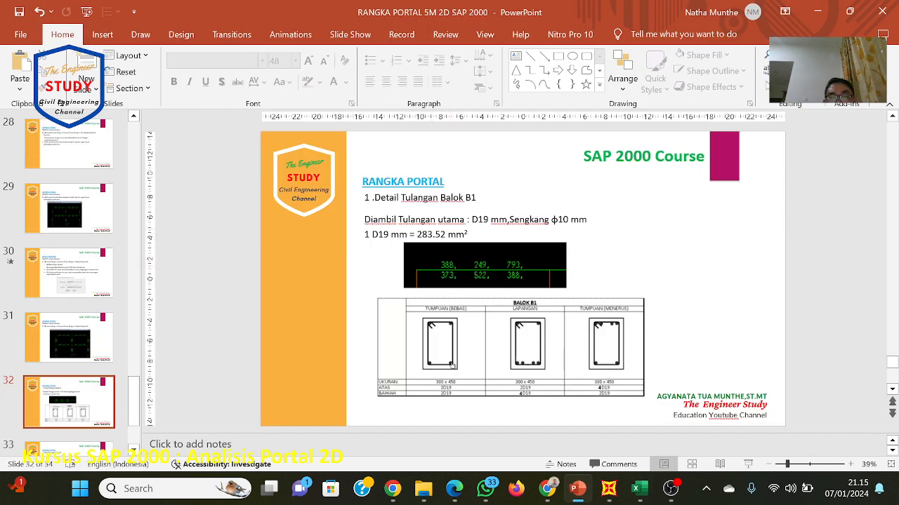
pyautogui.doubleClick(430, 234)
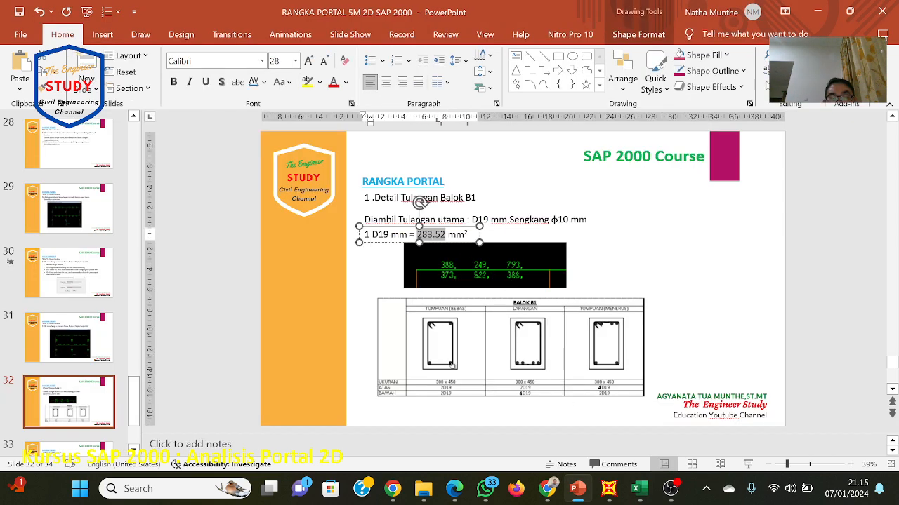
pyautogui.click(307, 81)
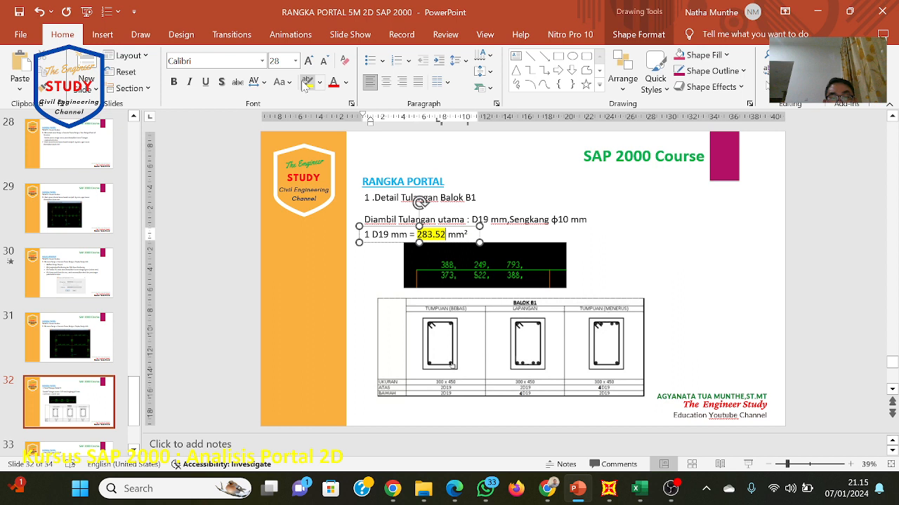
pyautogui.click(699, 285)
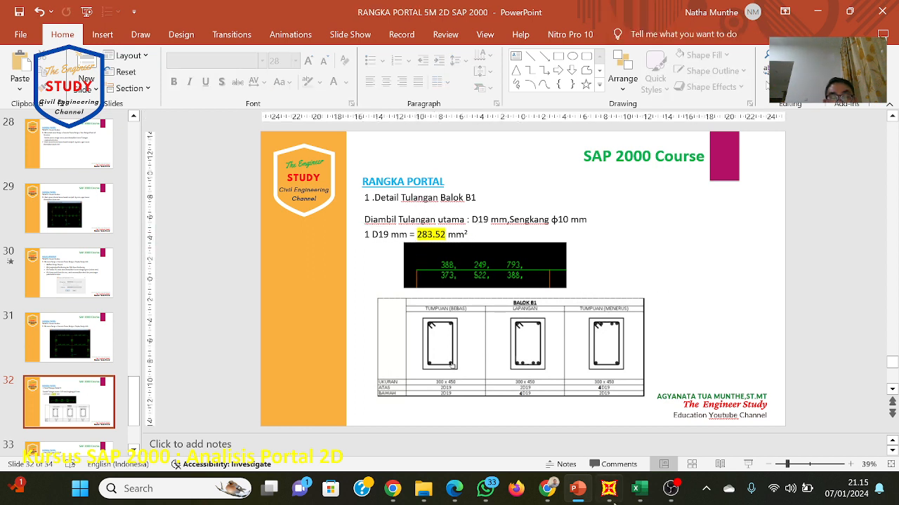
# Step: Switch to Excel to inspect the beam's required reinforcement area in G6, and compare it with the top beam's areas in SAP2000
pyautogui.click(635, 489)
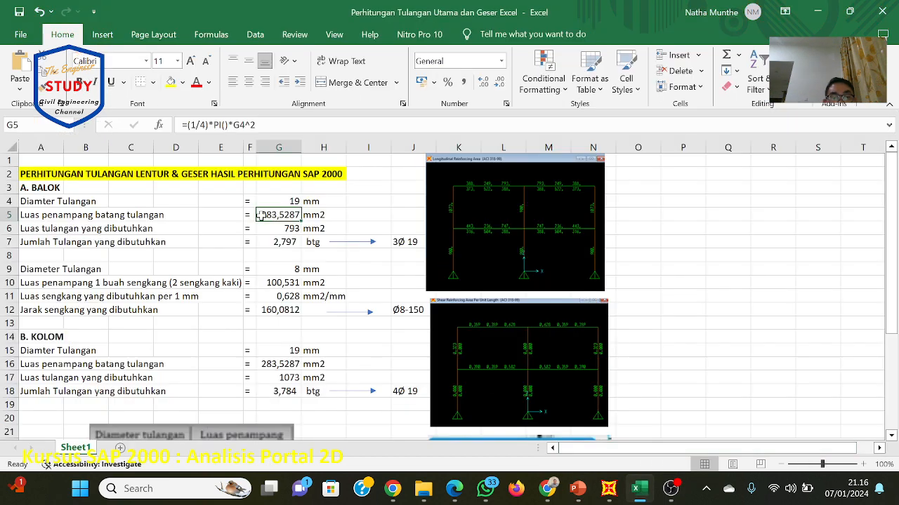
pyautogui.click(359, 228)
pyautogui.click(291, 230)
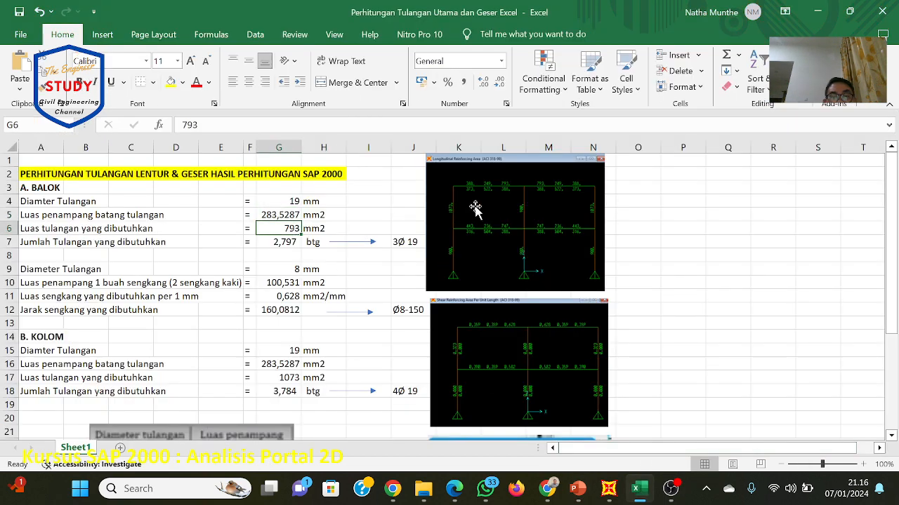
pyautogui.click(608, 489)
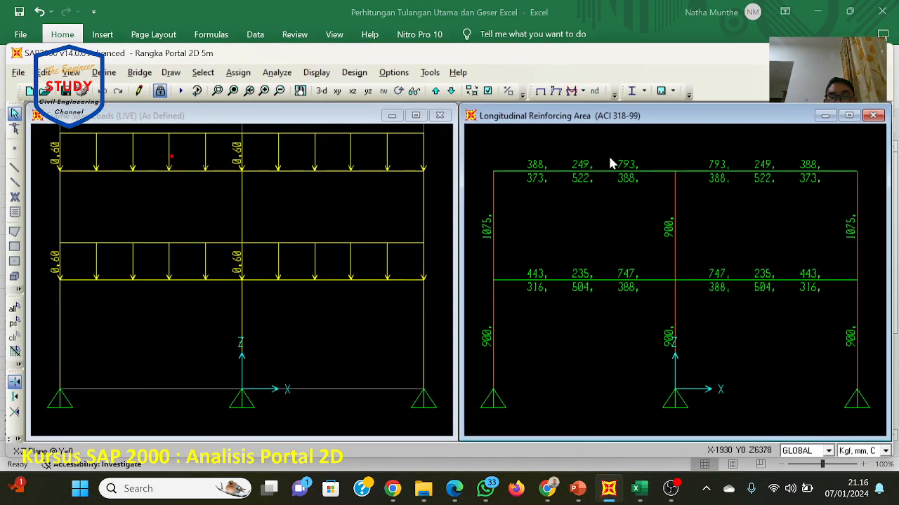
# Step: Return to Excel and set the beam's required reinforcement area in G6 to 388 mm2
pyautogui.click(639, 488)
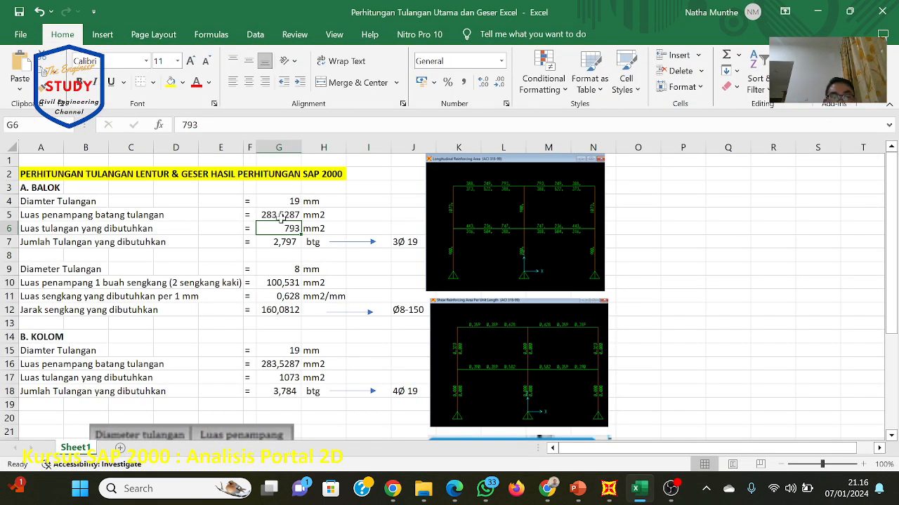
pyautogui.press('F2')
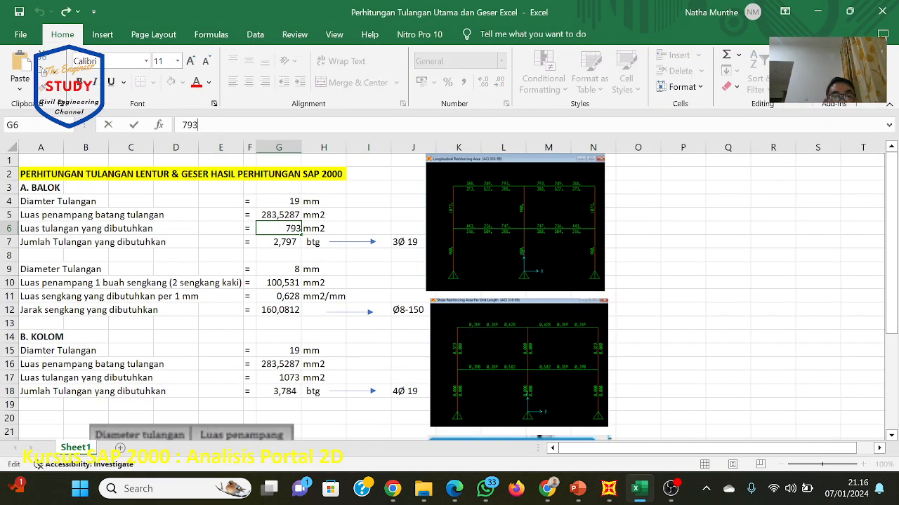
pyautogui.press('BackSpace')
pyautogui.press('BackSpace')
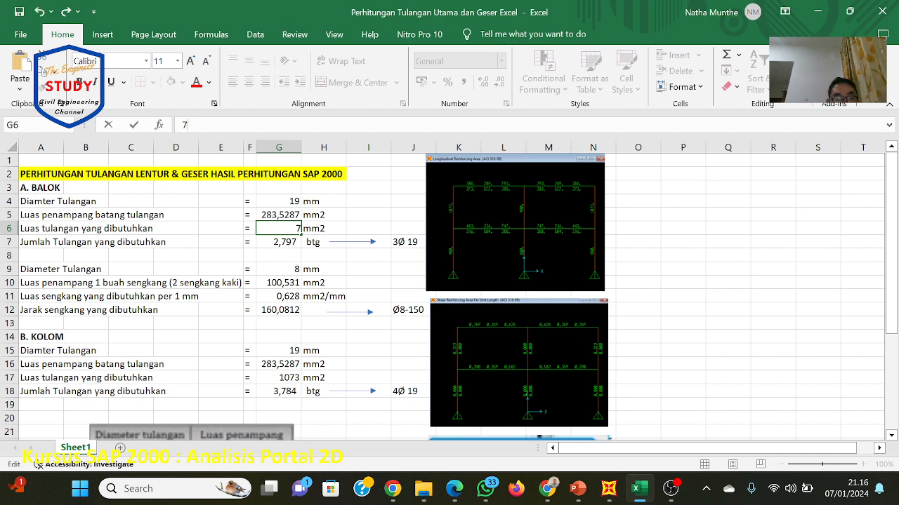
pyautogui.write('388')
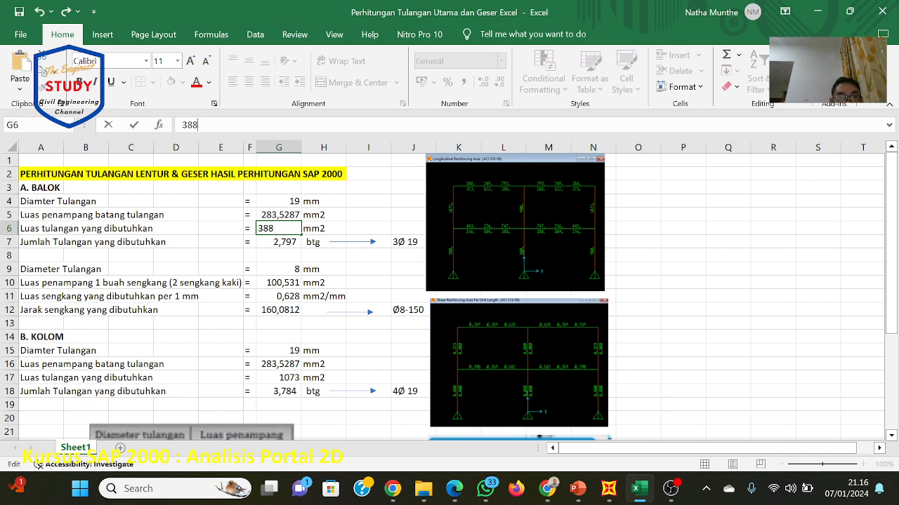
pyautogui.click(339, 272)
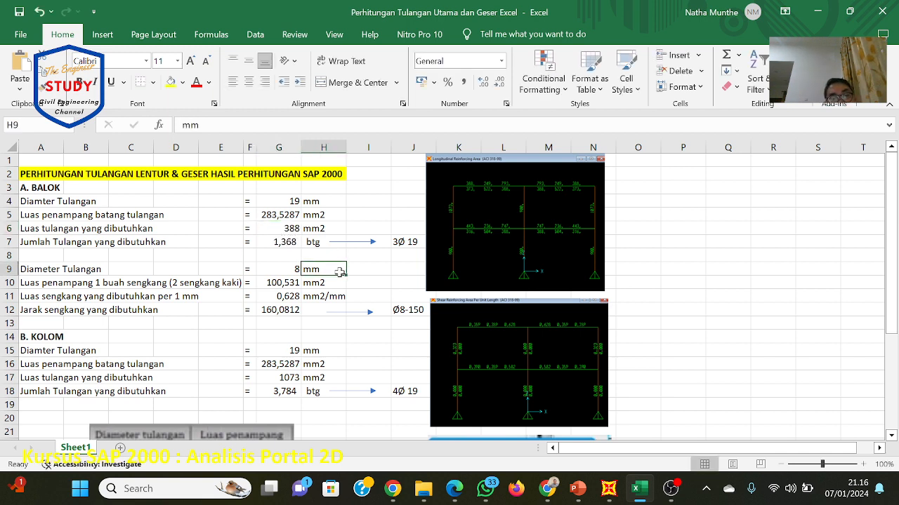
# Step: Inspect the beam's bar count formula in G7 together with the required reinforcement area in G6
pyautogui.click(287, 243)
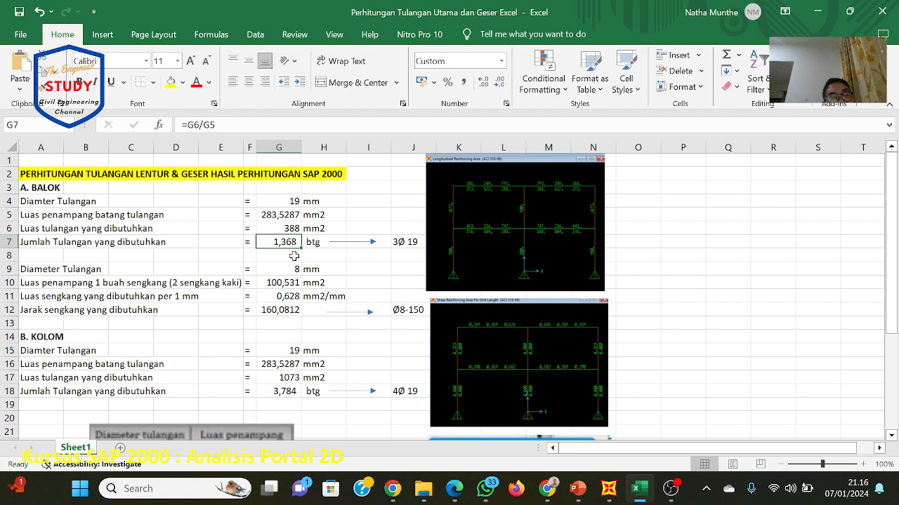
pyautogui.click(295, 226)
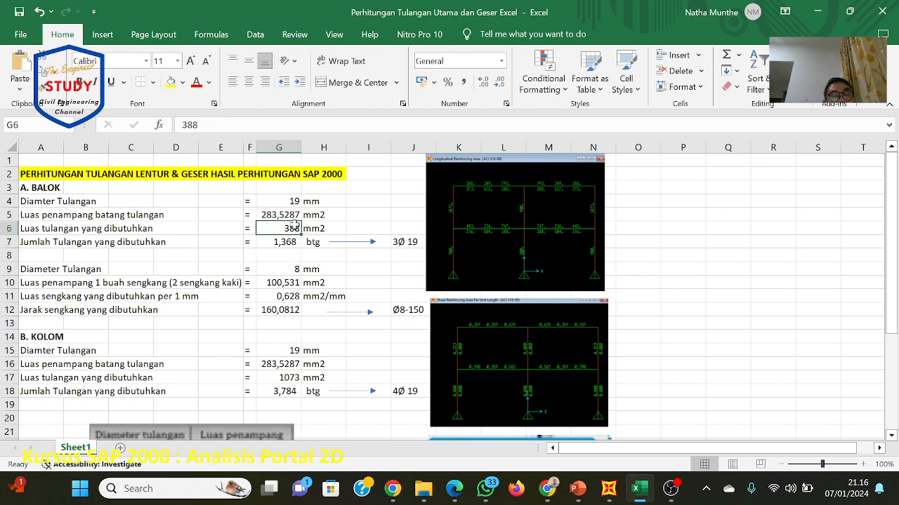
pyautogui.click(290, 240)
pyautogui.doubleClick(291, 240)
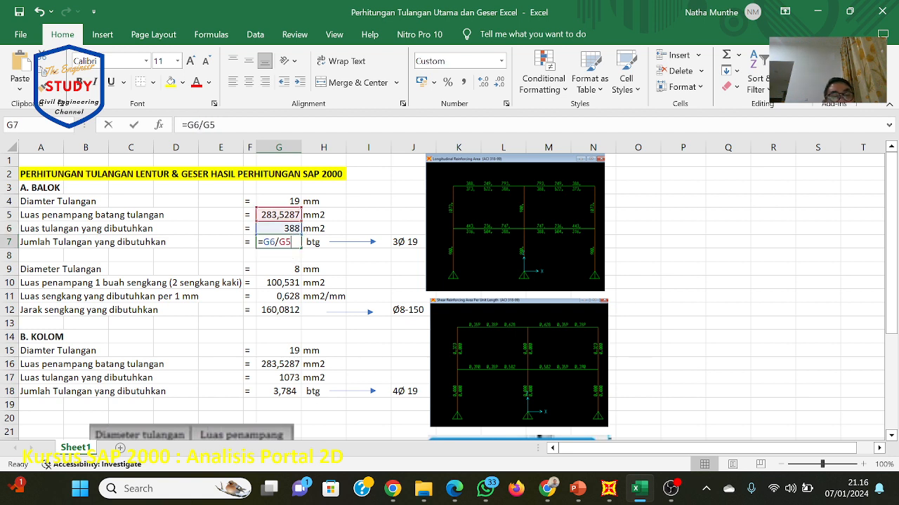
pyautogui.click(324, 267)
# Step: Change the beam's bar designation in J7 to 2Ø 19
pyautogui.click(398, 239)
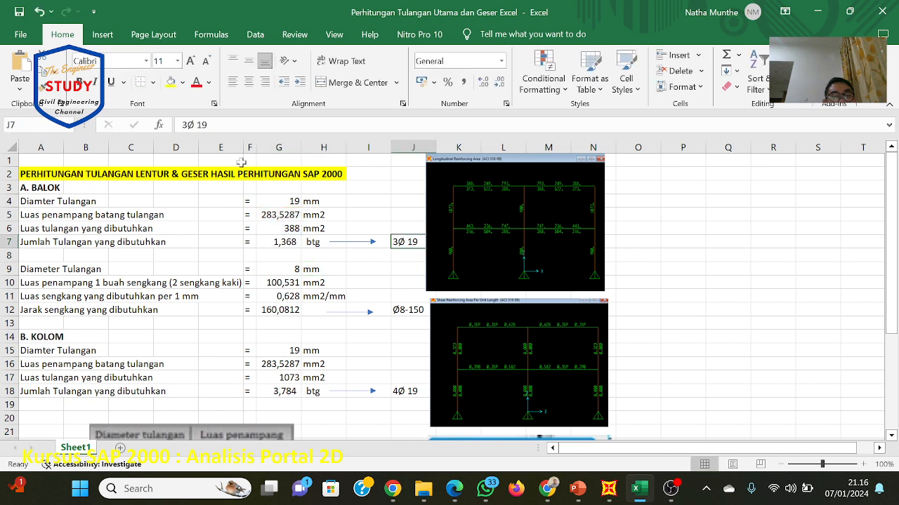
pyautogui.press('F2')
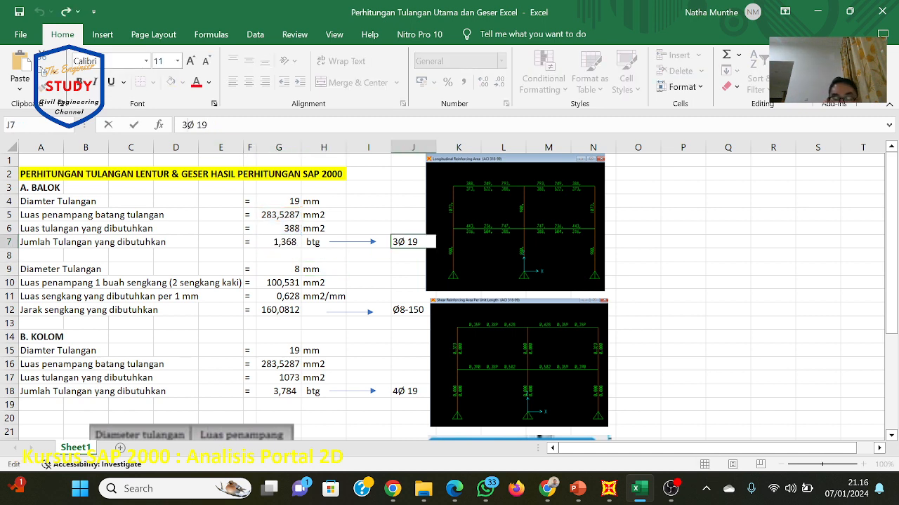
pyautogui.press('BackSpace')
pyautogui.write('2')
pyautogui.press('Return')
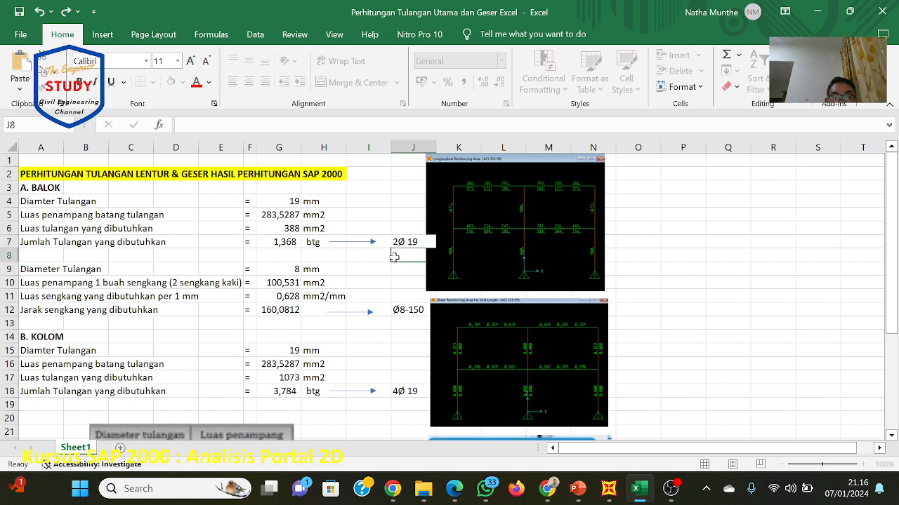
pyautogui.click(743, 257)
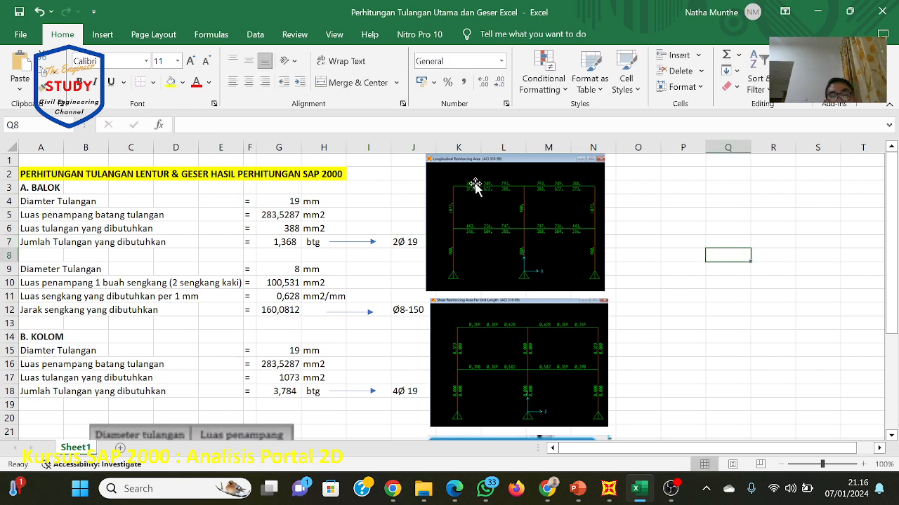
# Step: Switch to PowerPoint to view the beam B1 detail on slide 32 and compare it with the longitudinal reinforcing areas in SAP2000
pyautogui.click(577, 489)
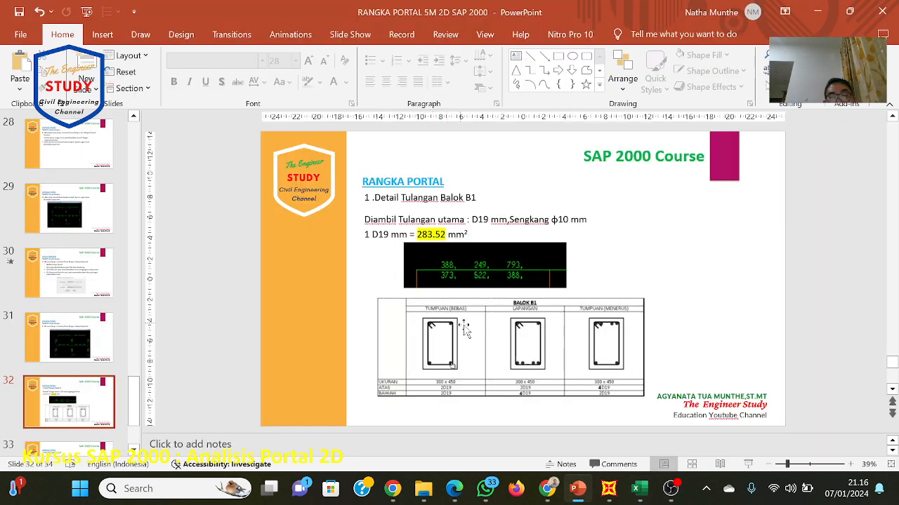
pyautogui.click(610, 490)
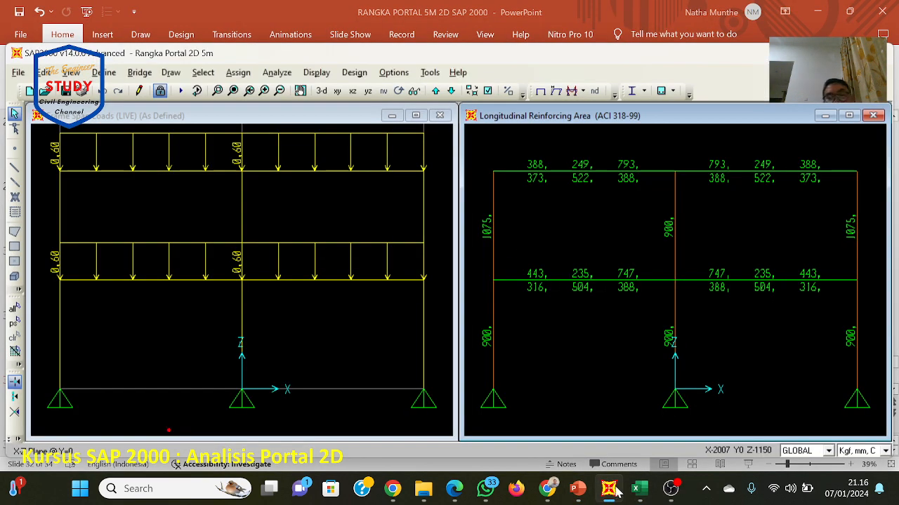
pyautogui.click(578, 490)
# Step: Return to Excel and set the beam's required reinforcement area in G6 to 373 mm2
pyautogui.click(639, 490)
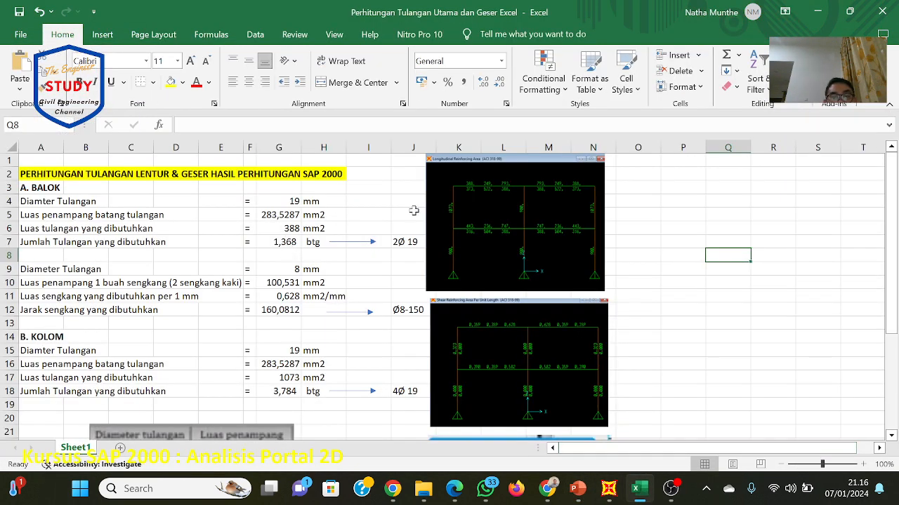
pyautogui.click(291, 230)
pyautogui.click(200, 126)
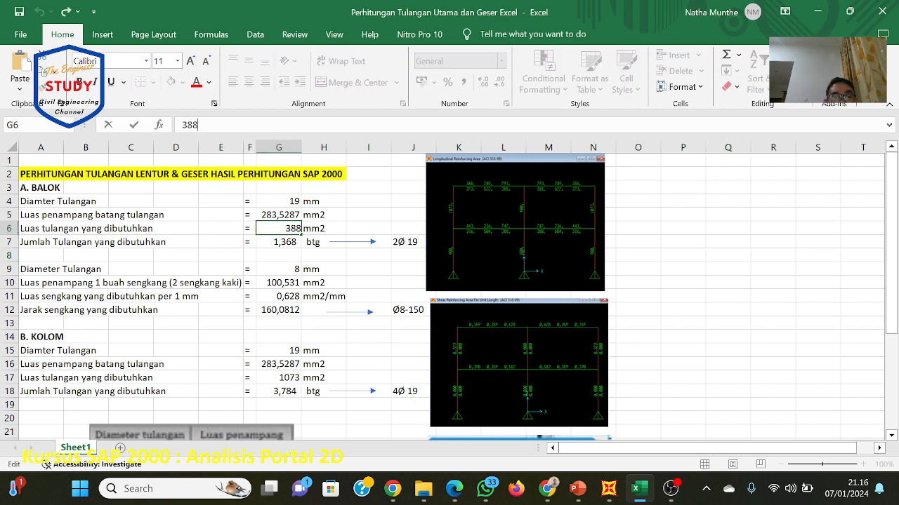
pyautogui.press('BackSpace')
pyautogui.press('BackSpace')
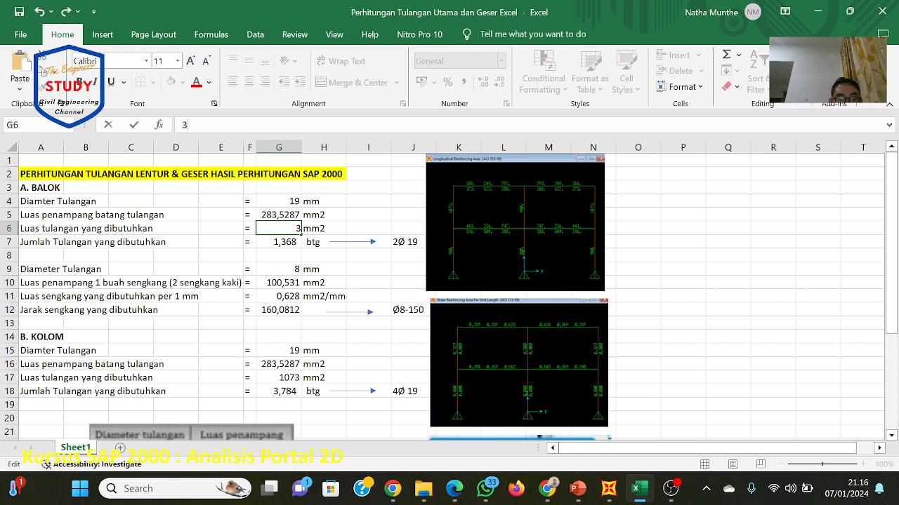
pyautogui.write('73')
pyautogui.click(294, 297)
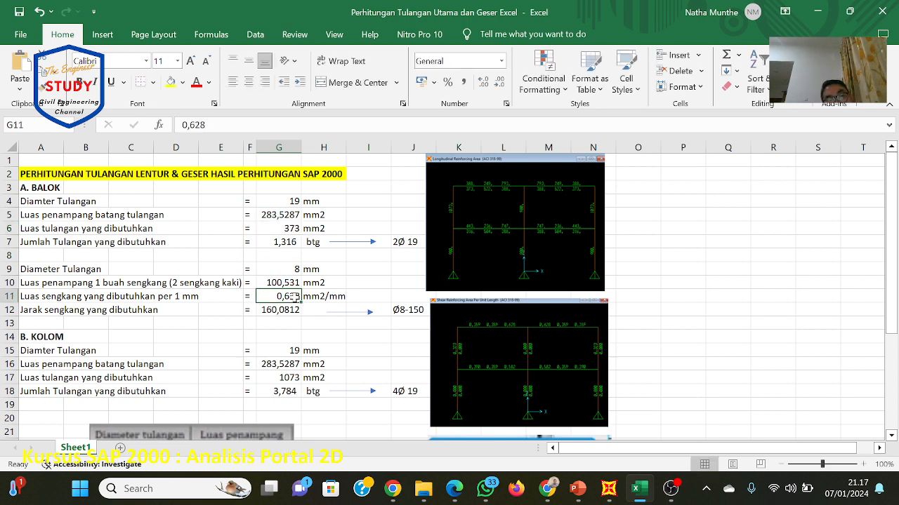
# Step: Examine the beam's bar count in G7, its label in A7 and the bar designation in J7
pyautogui.click(287, 243)
pyautogui.click(393, 243)
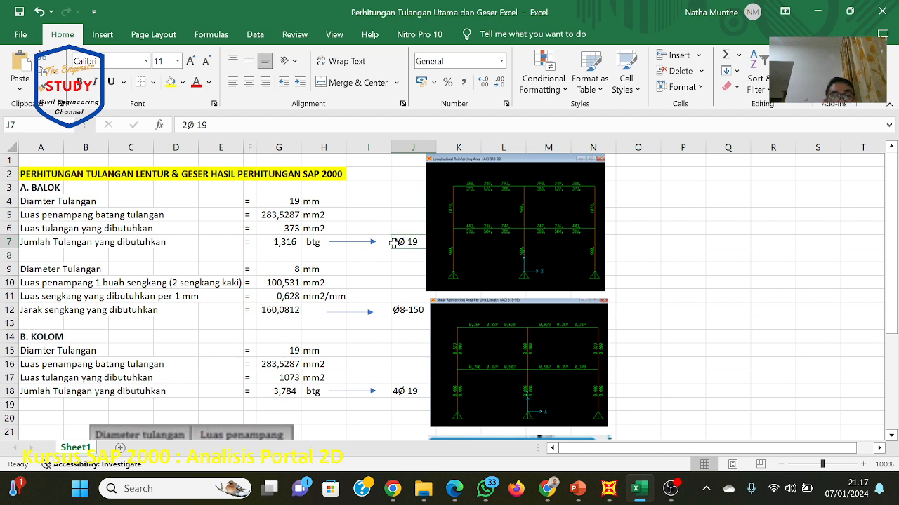
pyautogui.click(290, 242)
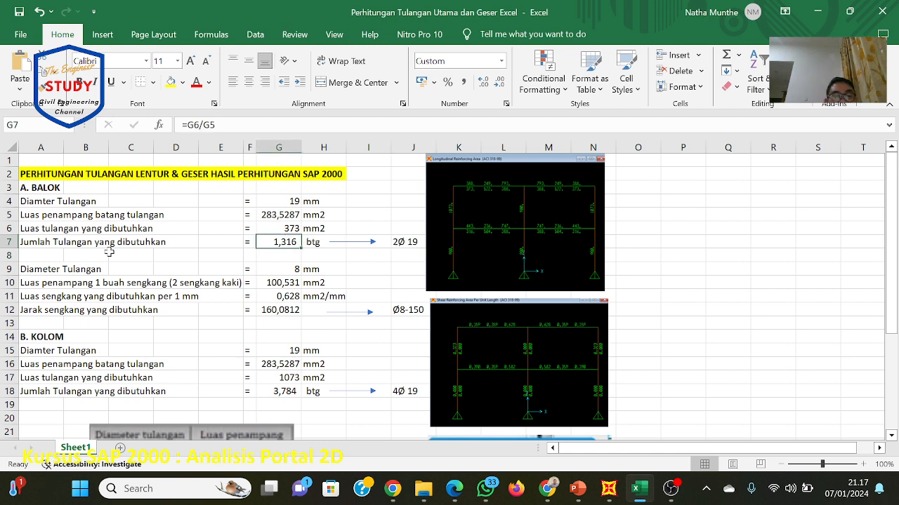
pyautogui.click(49, 242)
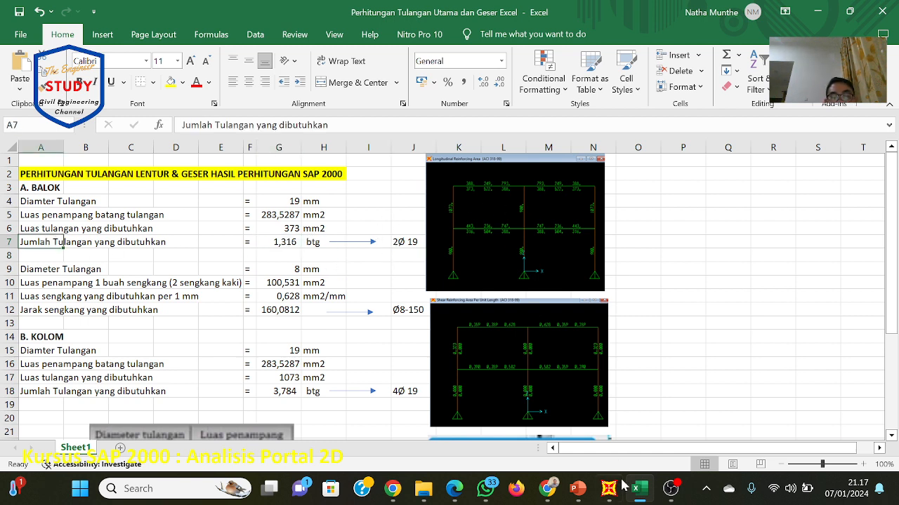
# Step: Check the top beam's midspan reinforcing area in SAP2000 and set the required area in Excel cell G6 to 522 mm2
pyautogui.moveTo(609, 489)
pyautogui.click(601, 435)
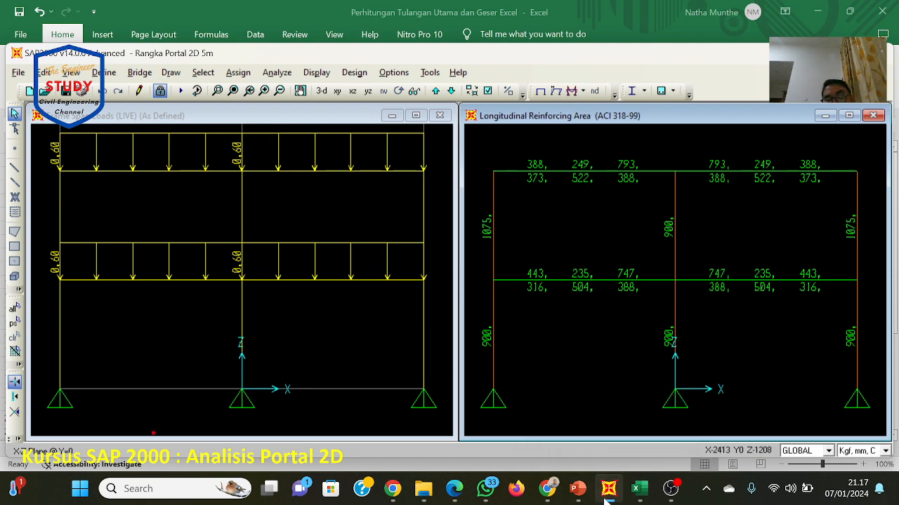
pyautogui.click(608, 488)
pyautogui.click(294, 229)
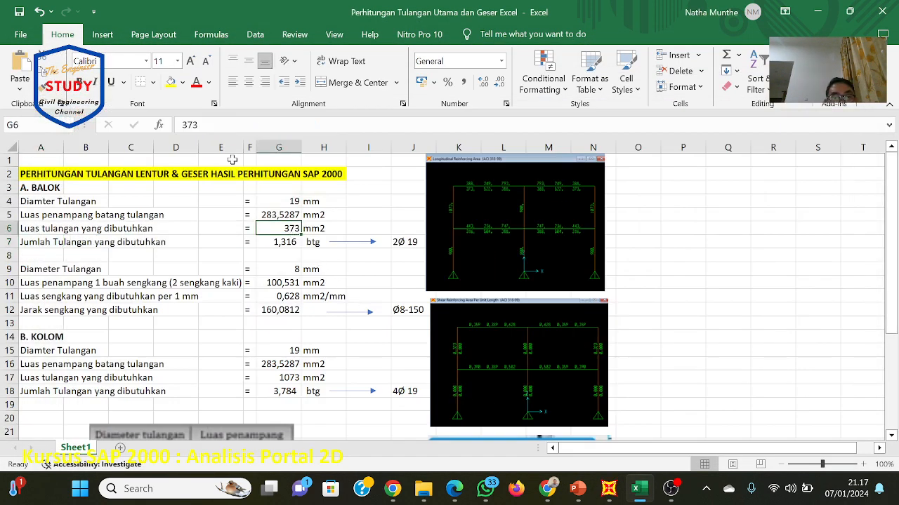
pyautogui.press('F2')
pyautogui.press('BackSpace')
pyautogui.press('BackSpace')
pyautogui.press('BackSpace')
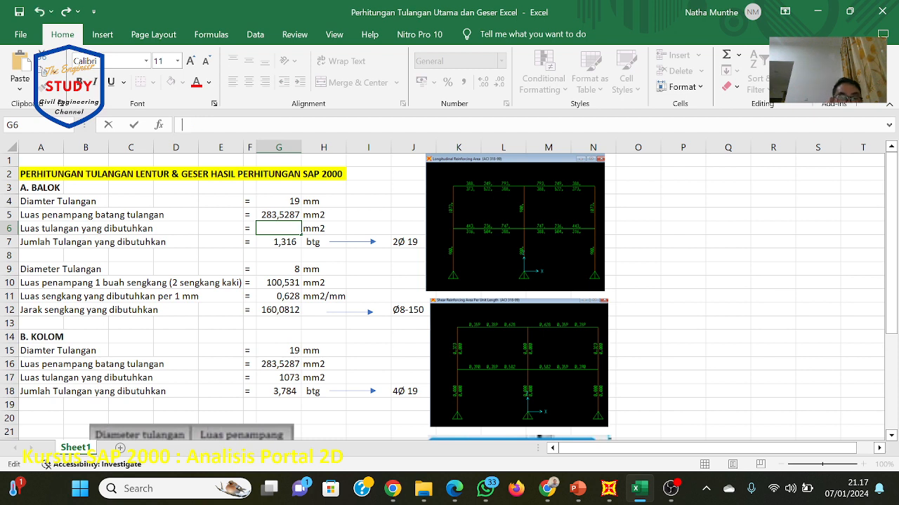
pyautogui.write('52')
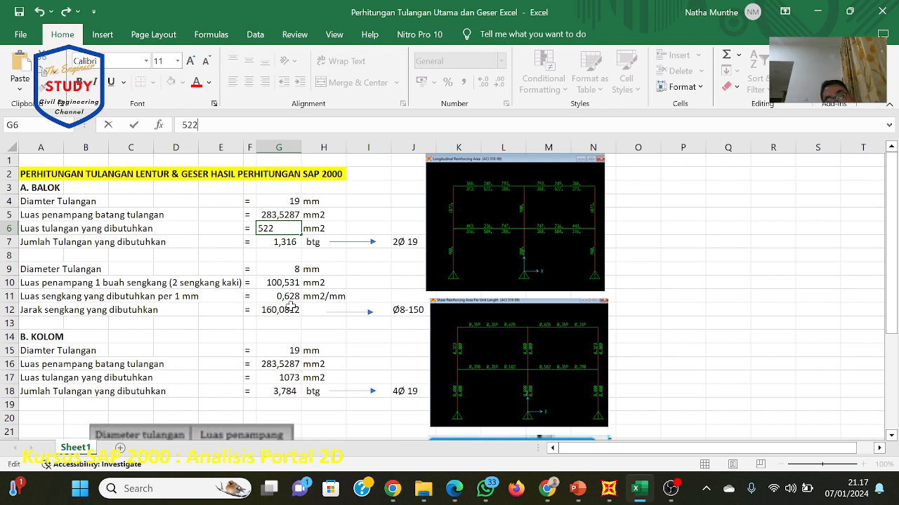
pyautogui.write('2')
pyautogui.click(317, 285)
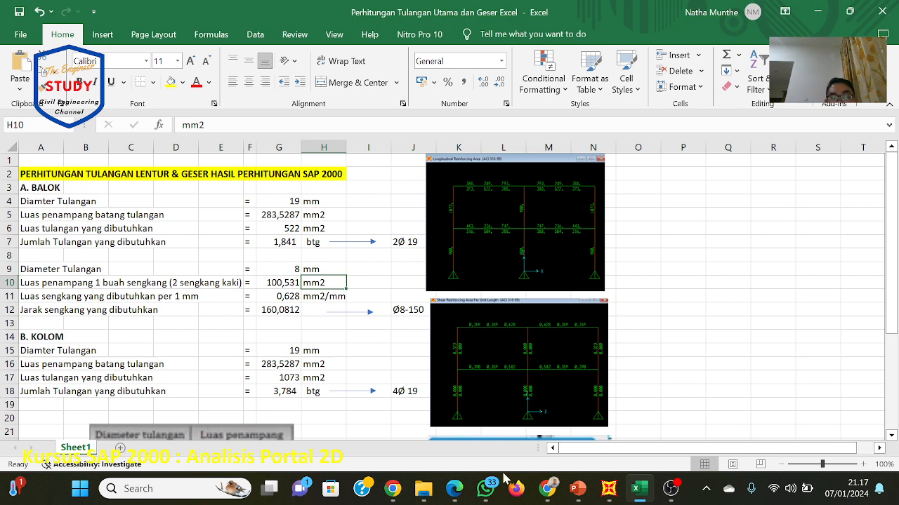
# Step: Check the top beam's area at the interior support in SAP2000 and set the required area in Excel cell G6 to 793 mm2
pyautogui.click(608, 489)
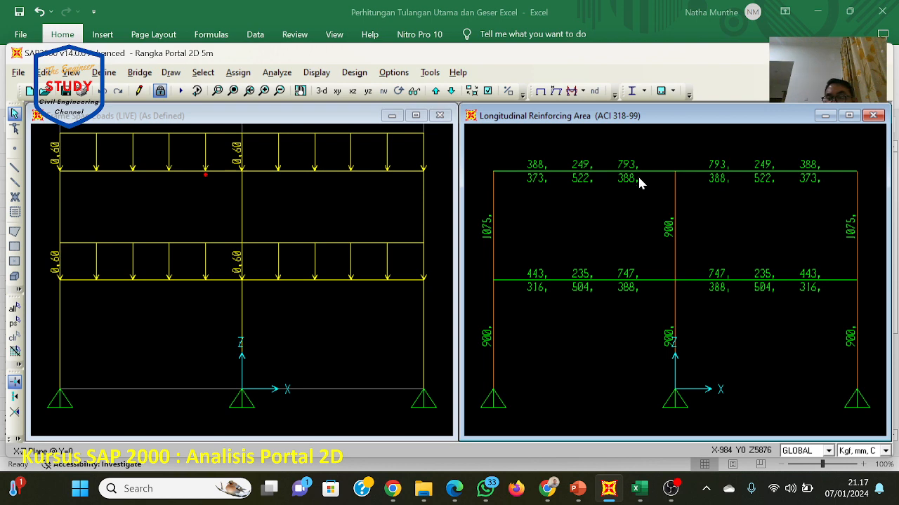
pyautogui.click(607, 492)
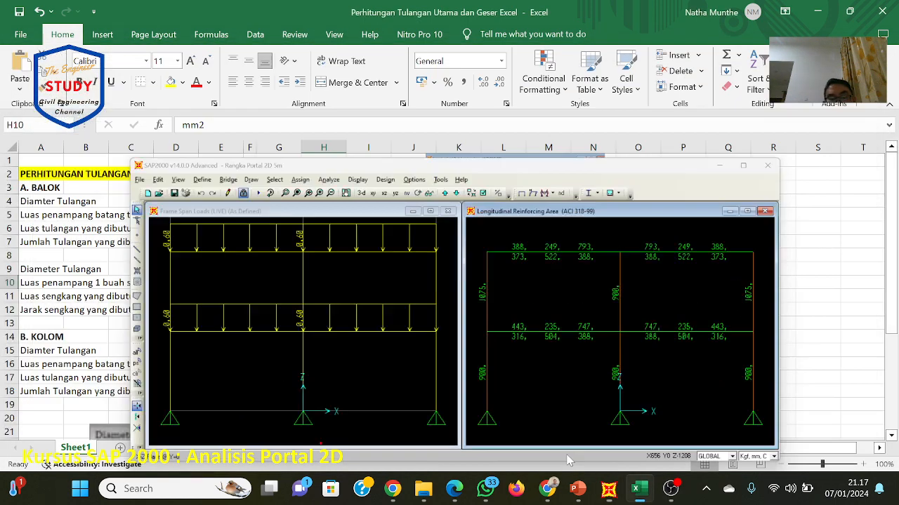
pyautogui.click(278, 229)
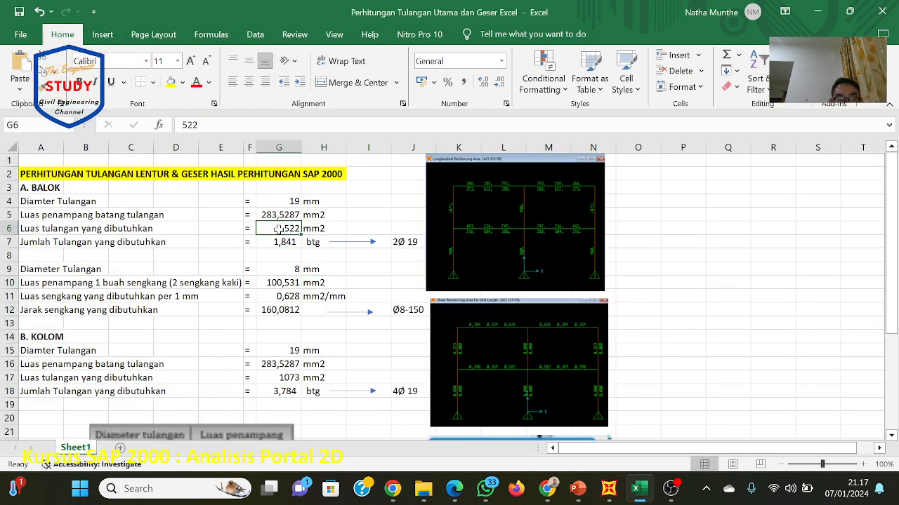
pyautogui.write('793')
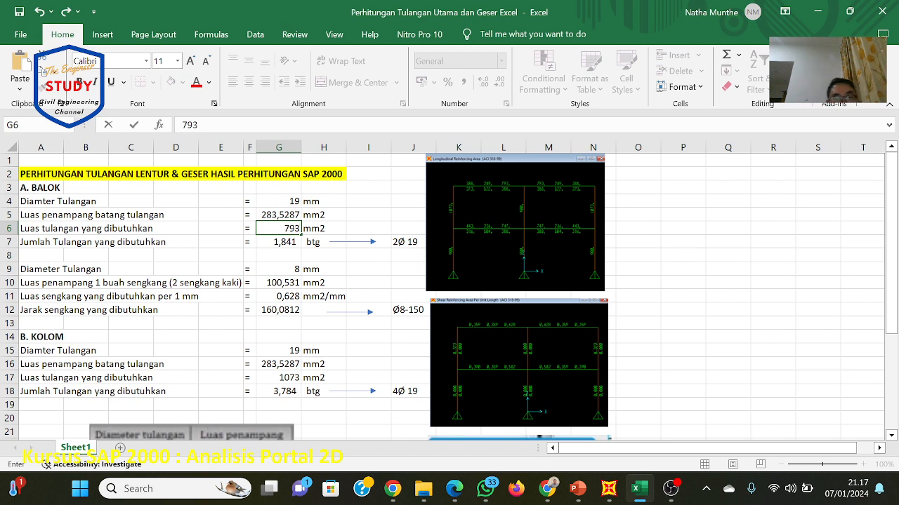
pyautogui.click(297, 255)
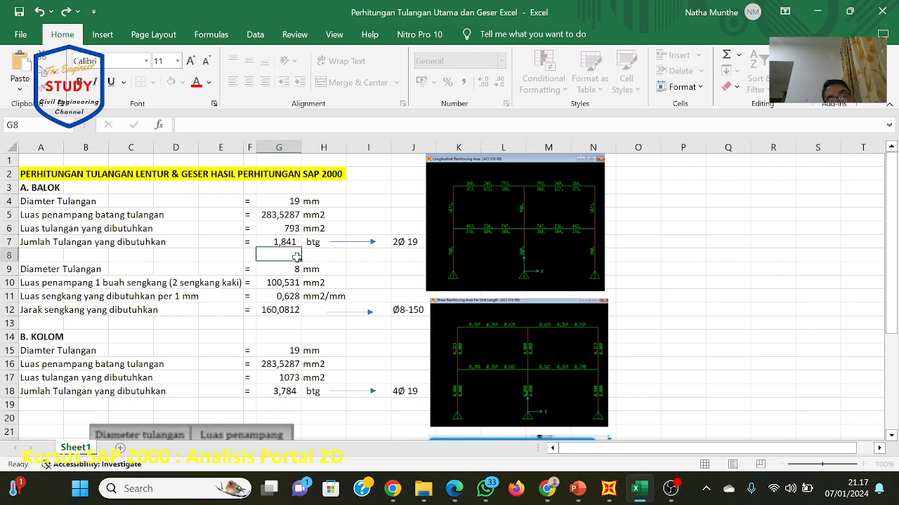
# Step: Change the beam's bar designation in J7 to 3Ø 19
pyautogui.click(414, 244)
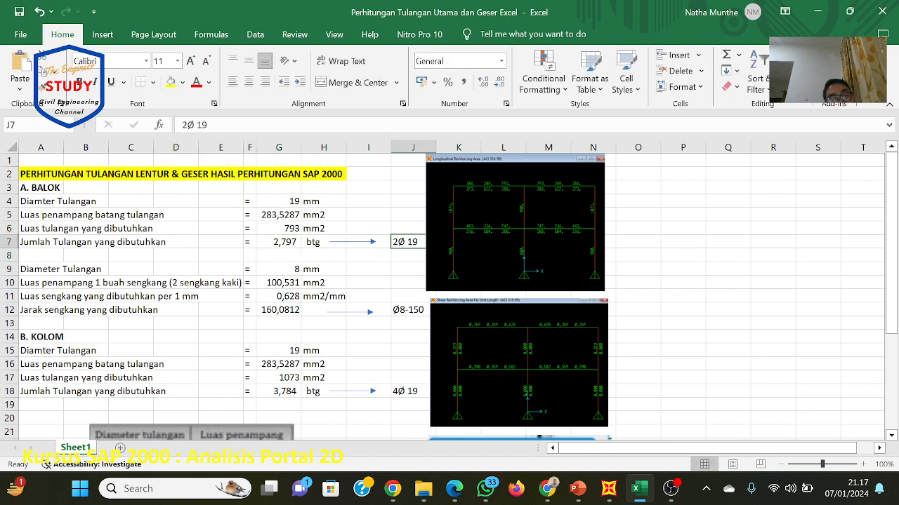
pyautogui.press('F2')
pyautogui.press('Home')
pyautogui.press('Delete')
pyautogui.write('3')
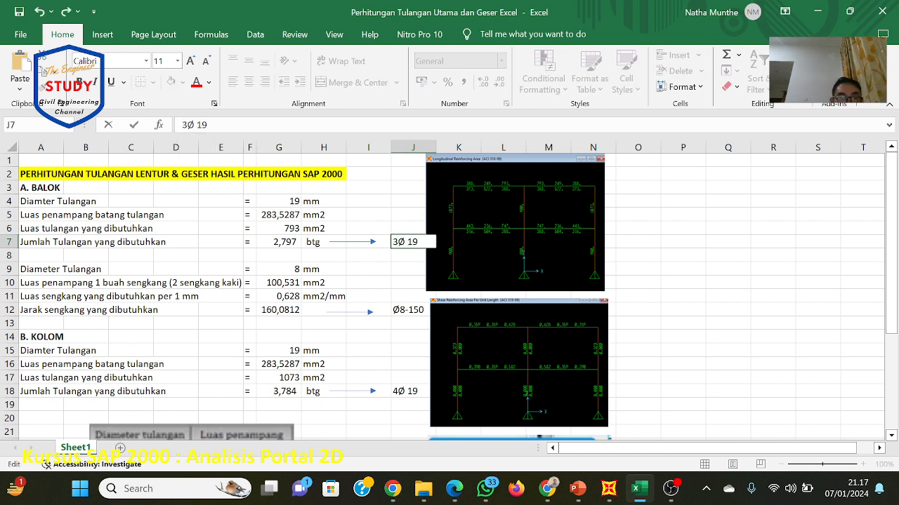
pyautogui.click(685, 241)
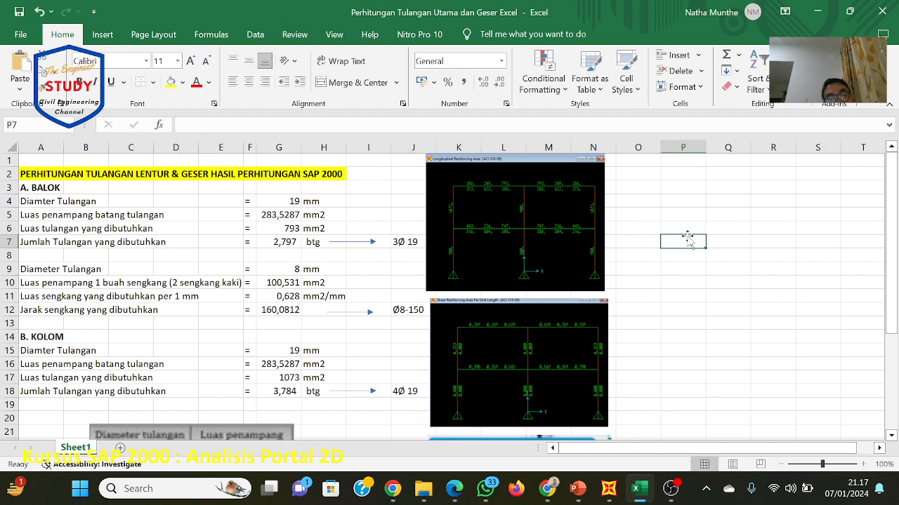
# Step: Review the longitudinal reinforcing areas in SAP2000, and switch to PowerPoint to compare them with the beam B1 detail on slide 32
pyautogui.click(608, 488)
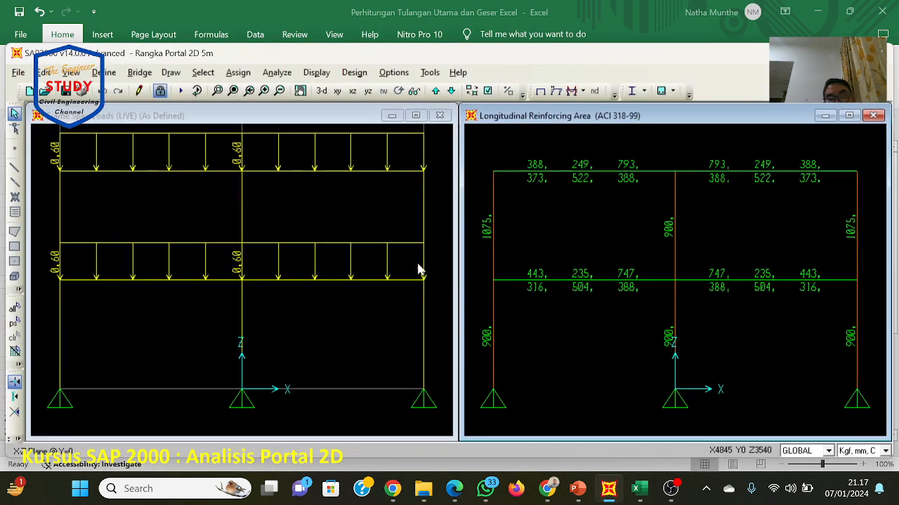
pyautogui.click(578, 489)
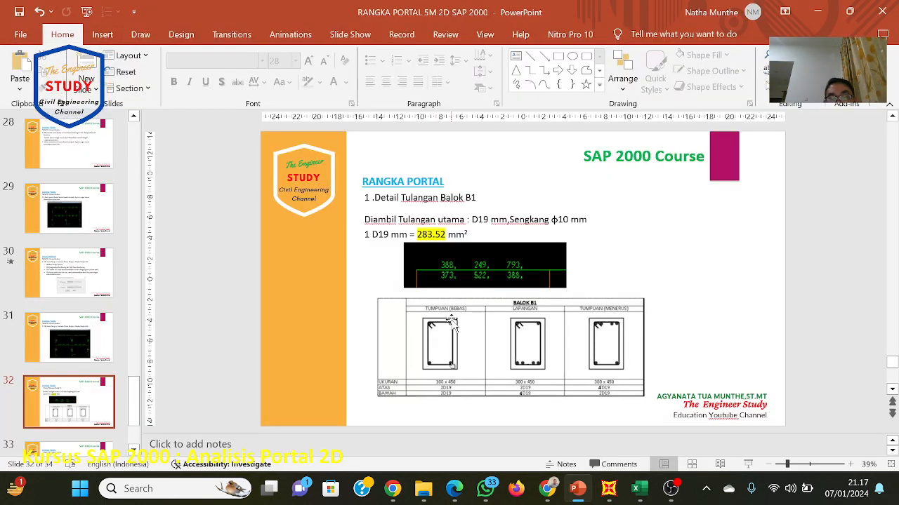
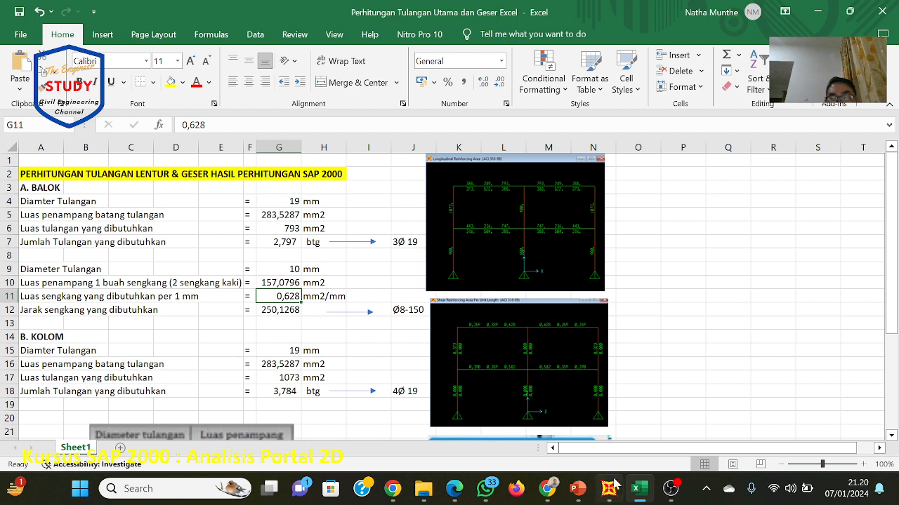
# Step: Compare the shear reinforcing areas in SAP2000 with the required stirrup area in Excel cell G11, and inspect the stirrup spacing formula in G12
pyautogui.click(609, 489)
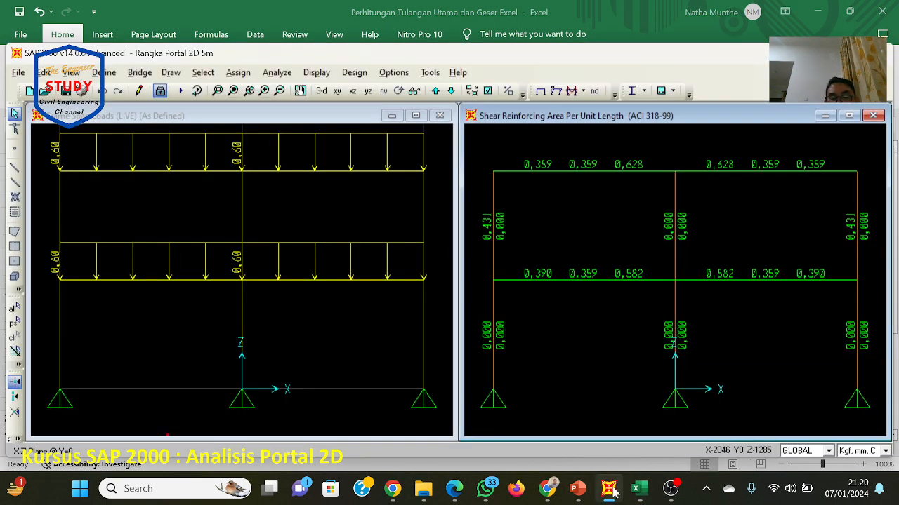
pyautogui.click(609, 489)
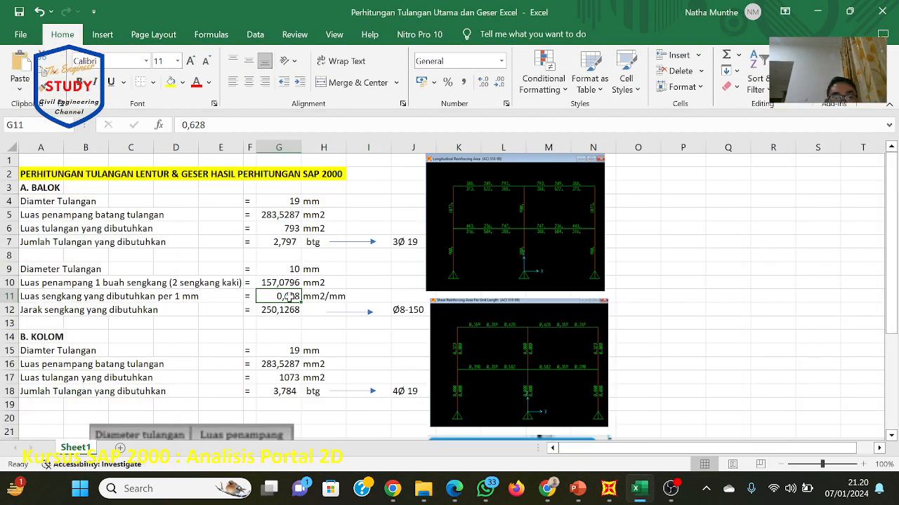
pyautogui.click(323, 322)
pyautogui.click(267, 297)
pyautogui.click(269, 307)
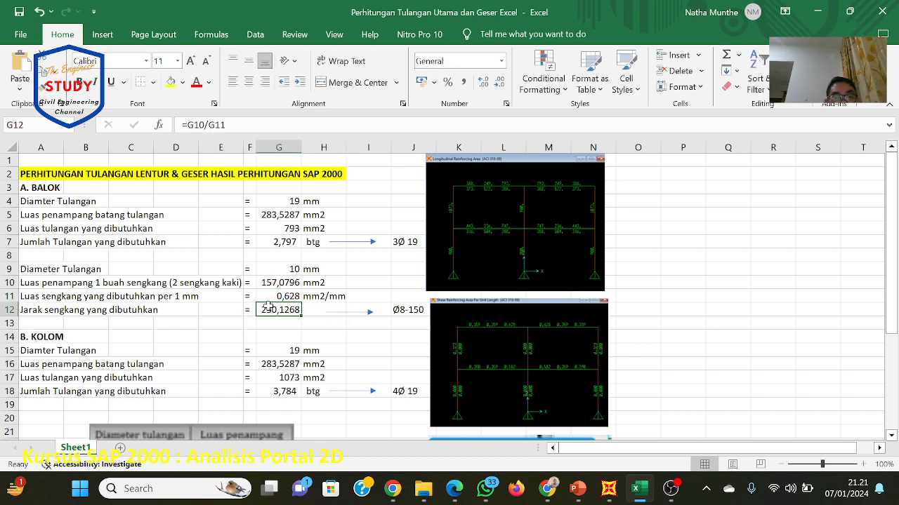
# Step: Change the beam's stirrup designation in J12 to Ø10-200
pyautogui.click(405, 314)
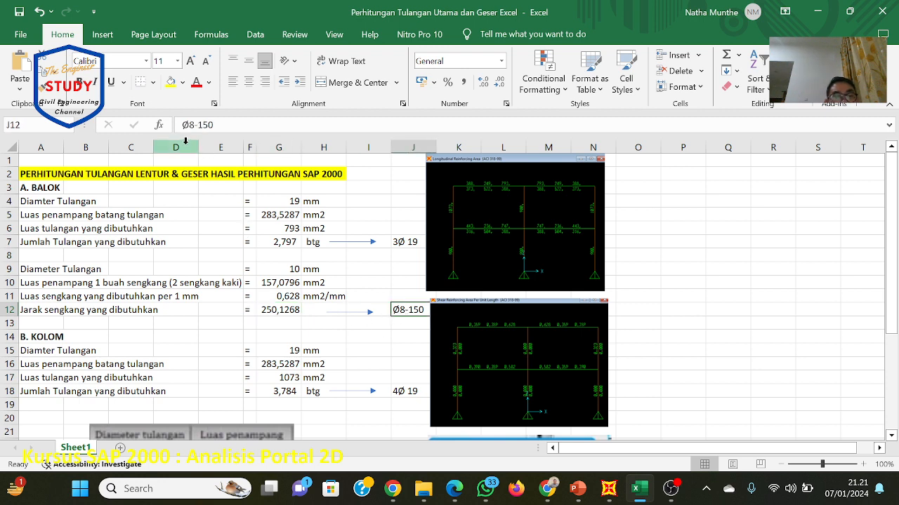
pyautogui.click(194, 125)
pyautogui.press('BackSpace')
pyautogui.write('1')
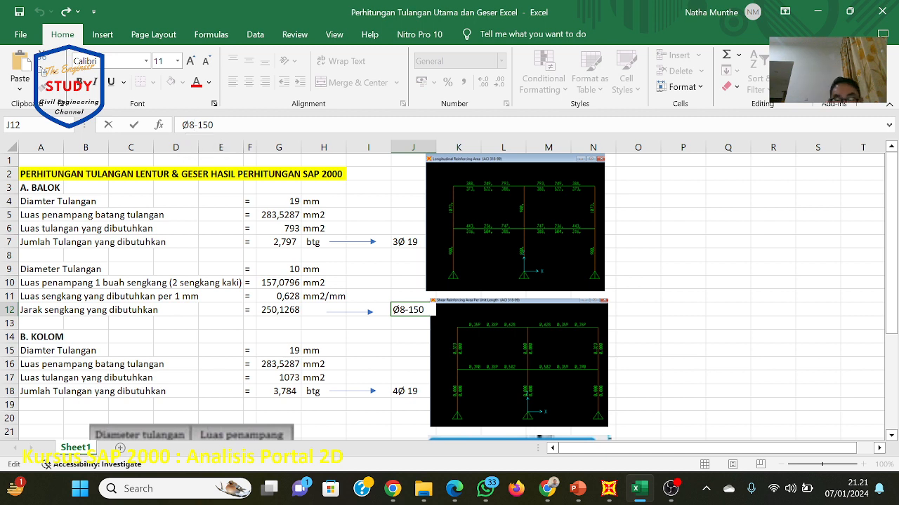
pyautogui.write('0-')
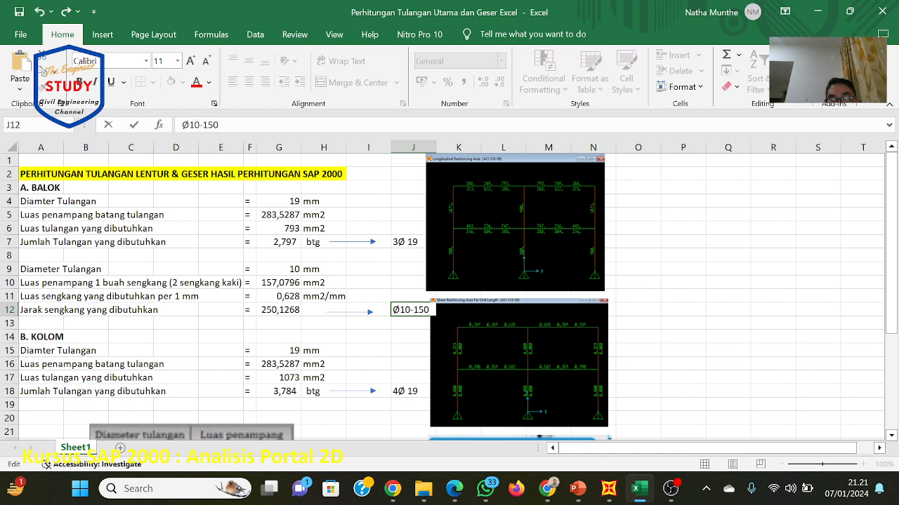
pyautogui.write('200')
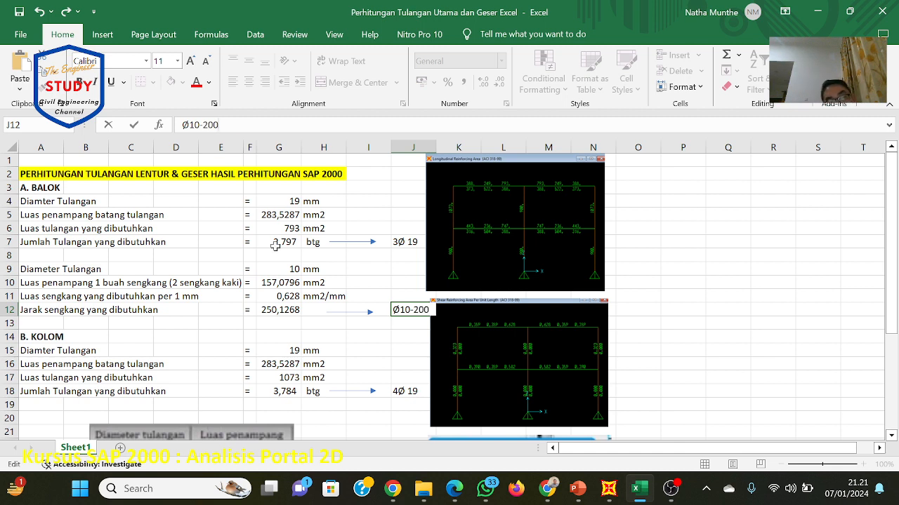
pyautogui.click(354, 349)
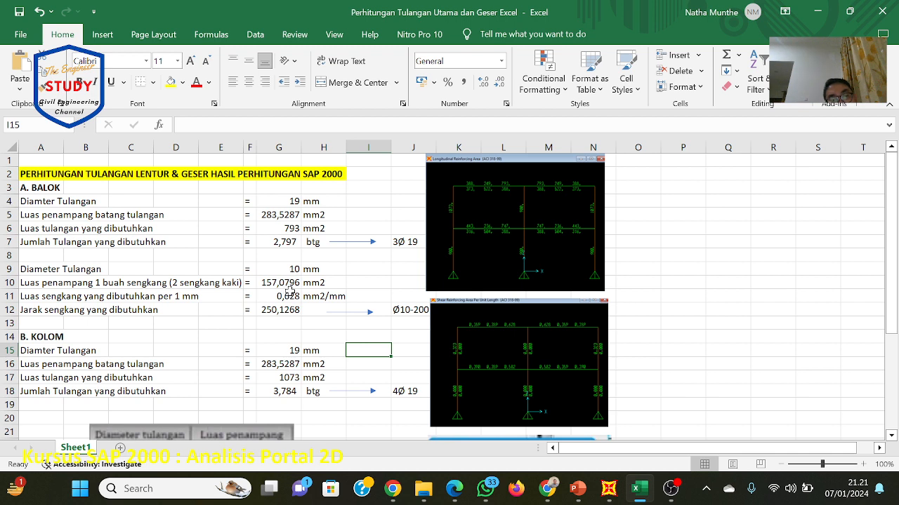
pyautogui.click(419, 311)
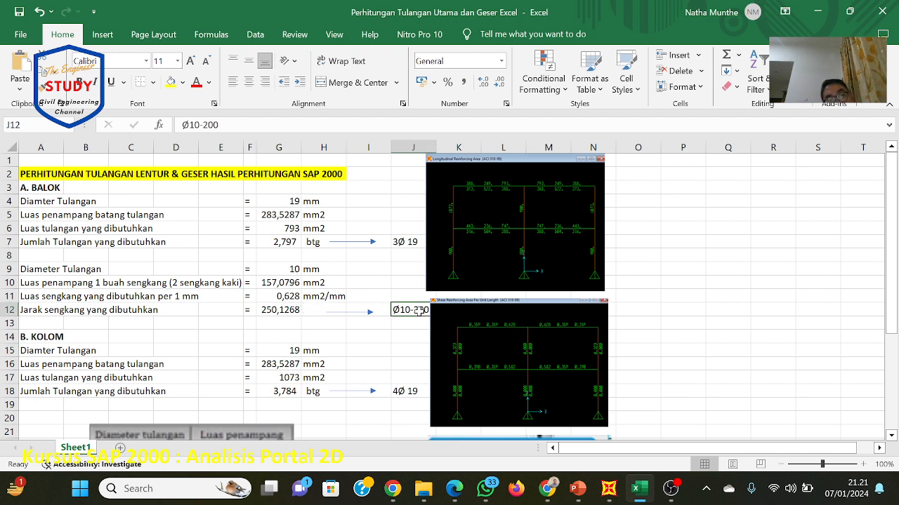
pyautogui.click(411, 328)
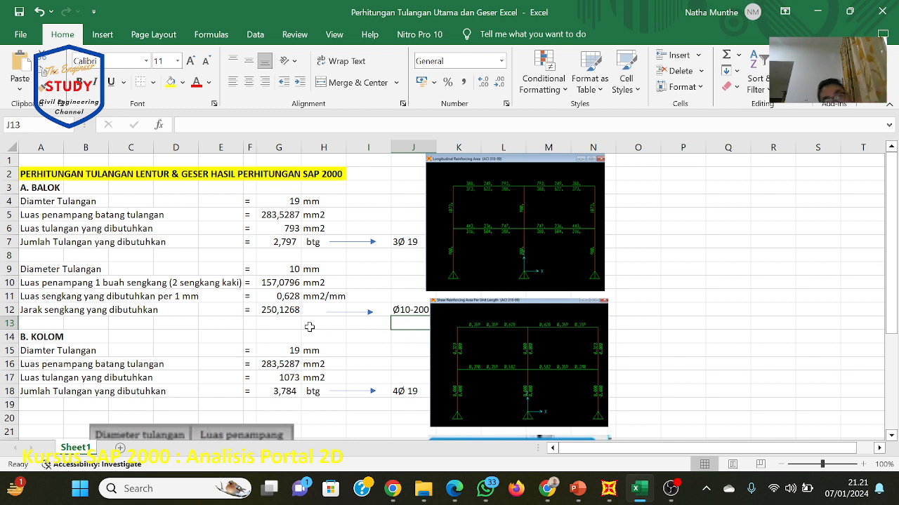
# Step: Check the beam shear reinforcing areas in SAP2000, and set the required stirrup area in Excel cell G11 to 0,39 mm2/mm
pyautogui.click(288, 296)
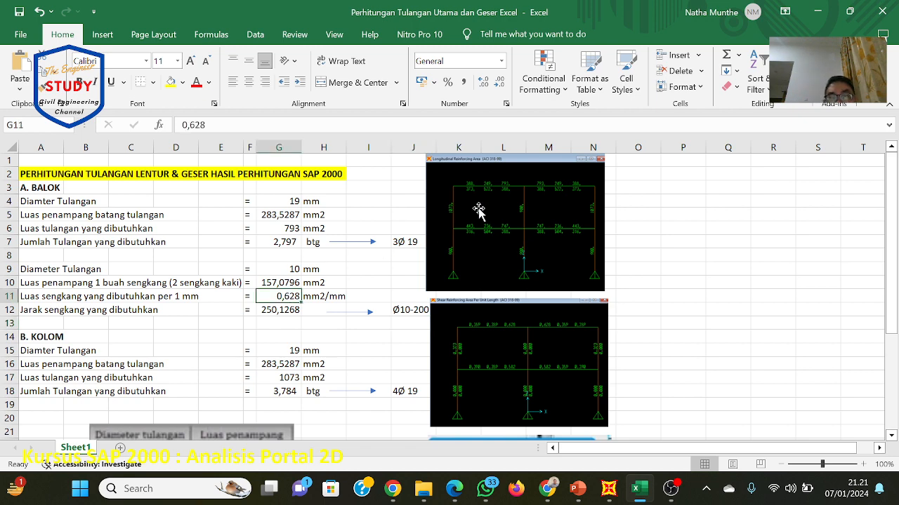
pyautogui.click(608, 489)
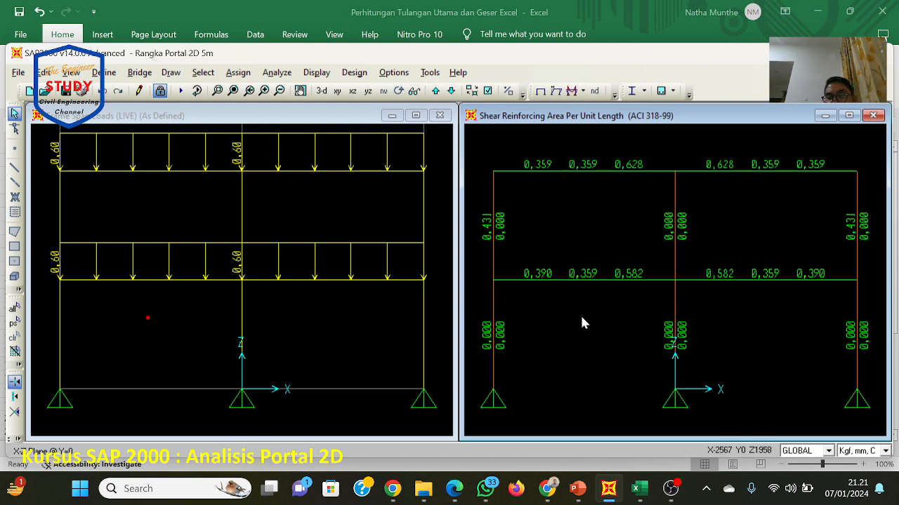
pyautogui.click(638, 488)
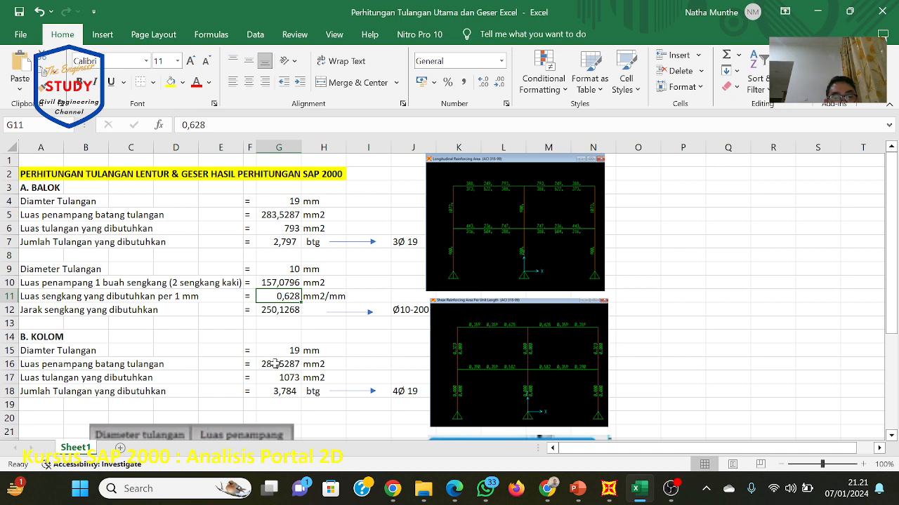
pyautogui.press('F2')
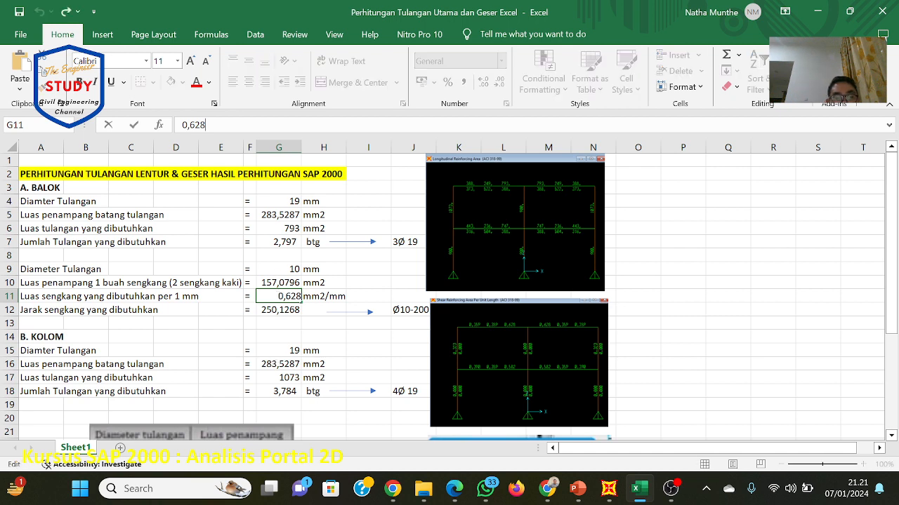
pyautogui.press('BackSpace')
pyautogui.press('BackSpace')
pyautogui.press('BackSpace')
pyautogui.write('390')
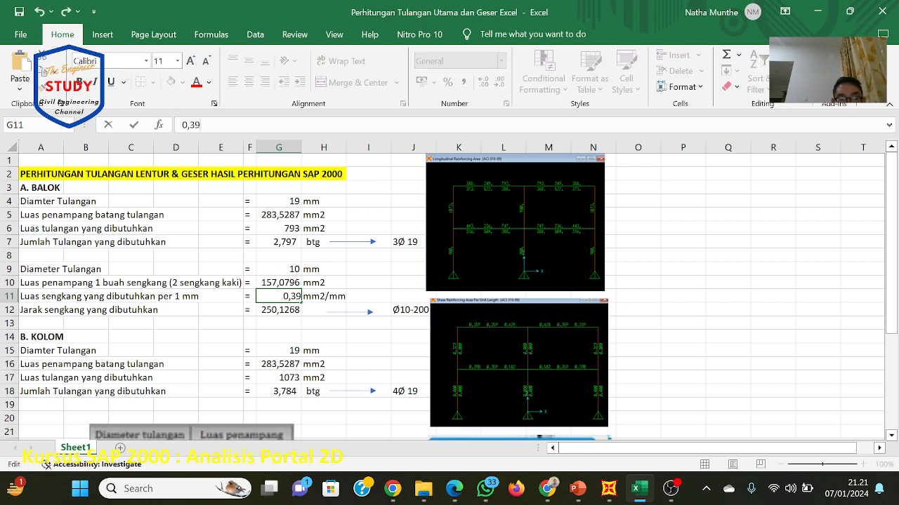
pyautogui.click(323, 319)
pyautogui.click(285, 309)
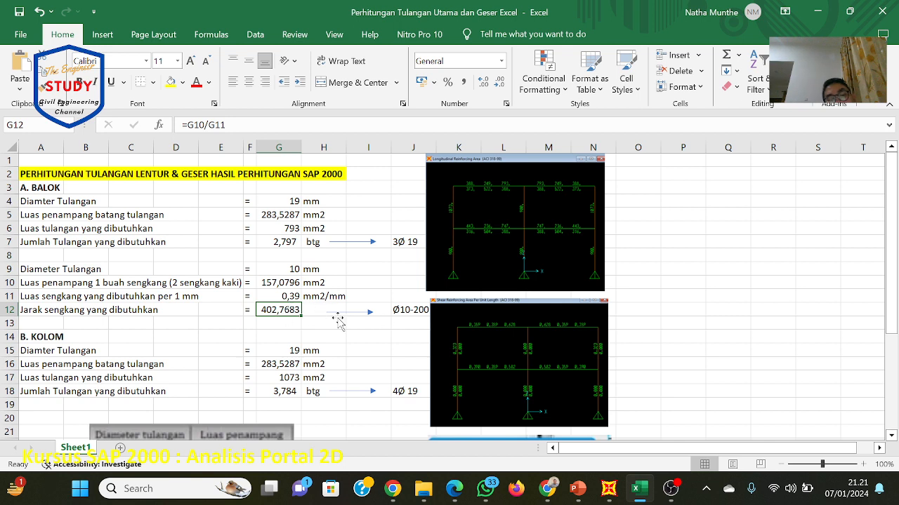
pyautogui.click(431, 316)
pyautogui.click(409, 313)
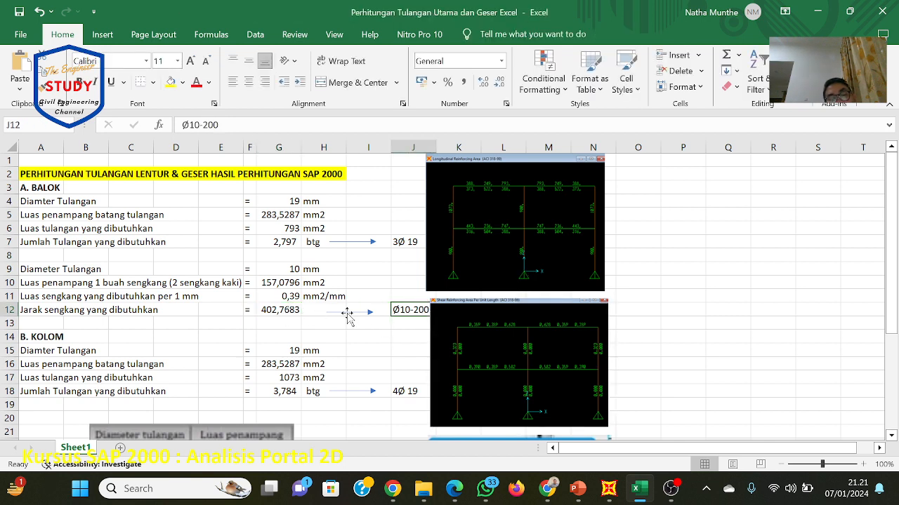
pyautogui.click(283, 312)
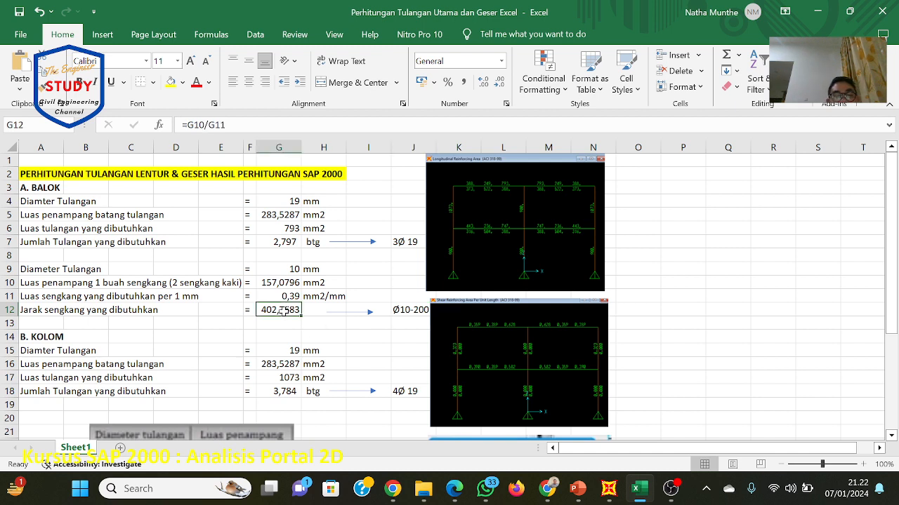
# Step: Set the beam's stirrup diameter in G9 to 8 mm
pyautogui.click(288, 270)
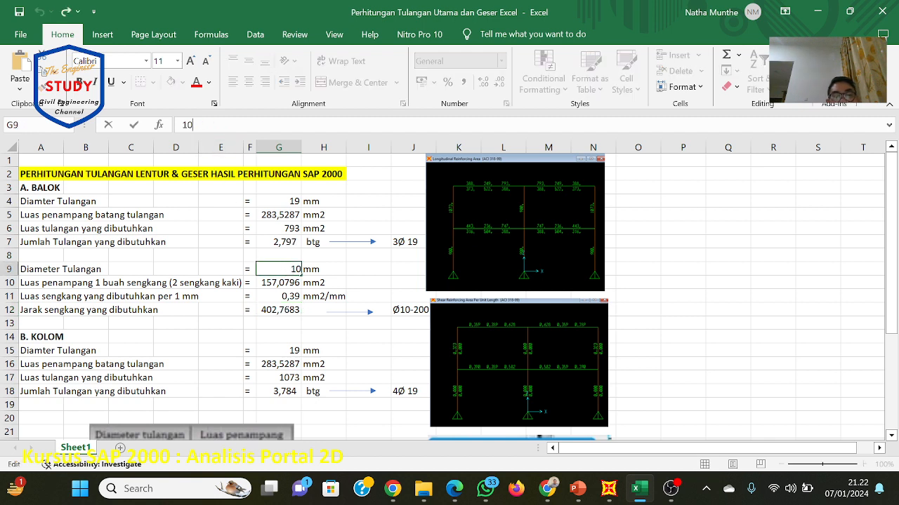
pyautogui.click(353, 322)
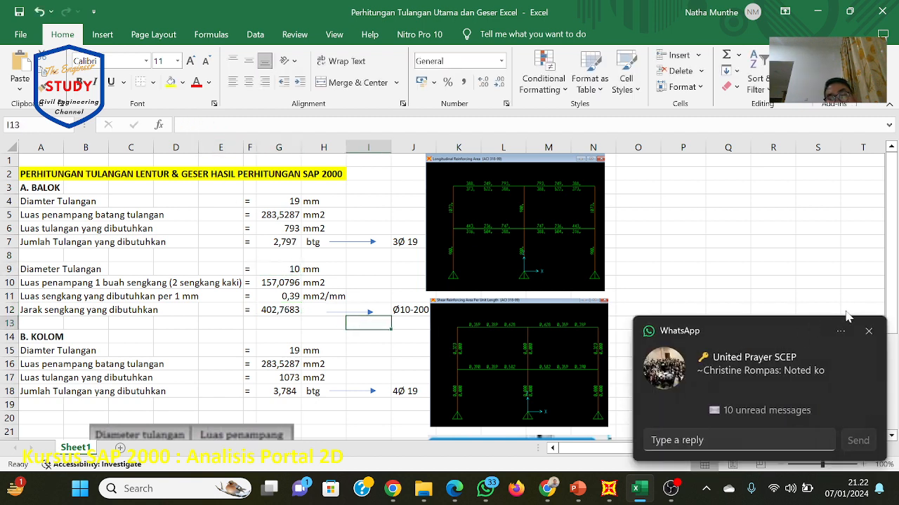
pyautogui.click(868, 330)
pyautogui.click(289, 270)
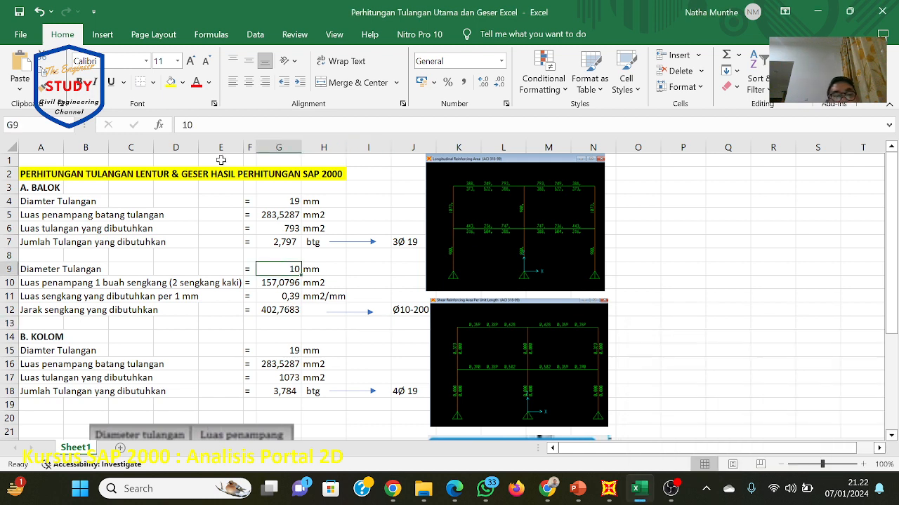
pyautogui.doubleClick(290, 269)
pyautogui.press('BackSpace')
pyautogui.press('BackSpace')
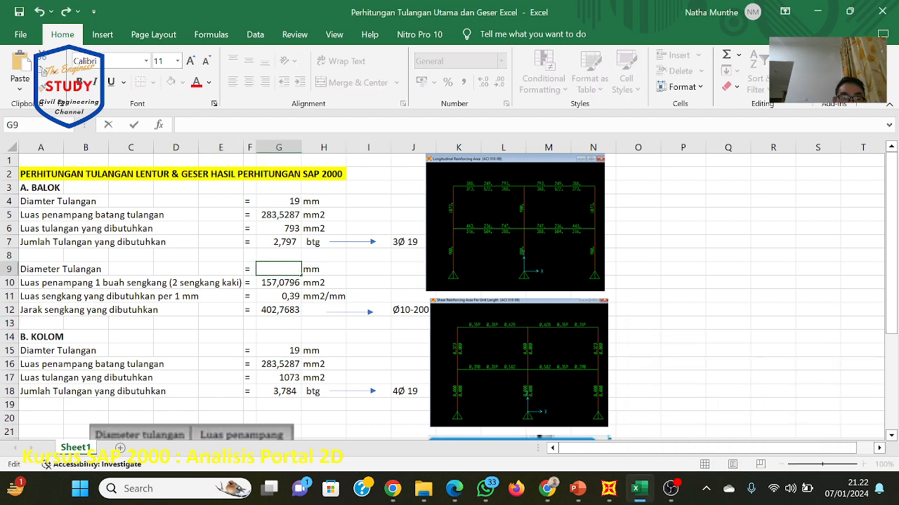
pyautogui.write('8')
pyautogui.click(306, 309)
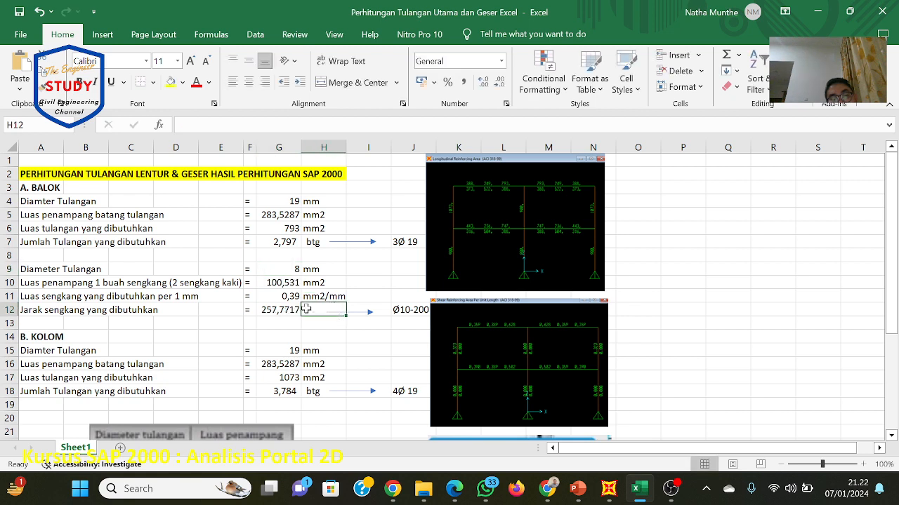
# Step: Set the required stirrup area per 1 mm in G11 to 0,620 mm2/mm and check the required spacing in G12
pyautogui.click(290, 296)
pyautogui.write('0')
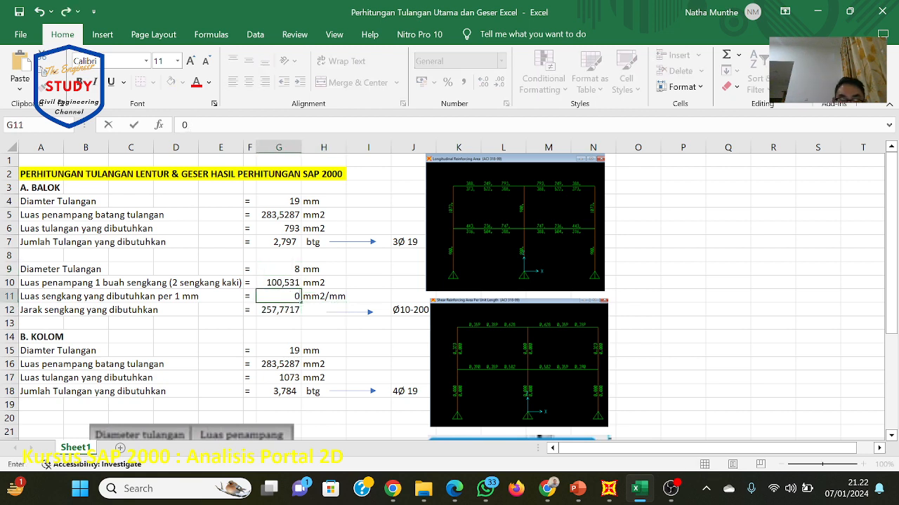
pyautogui.write(',620')
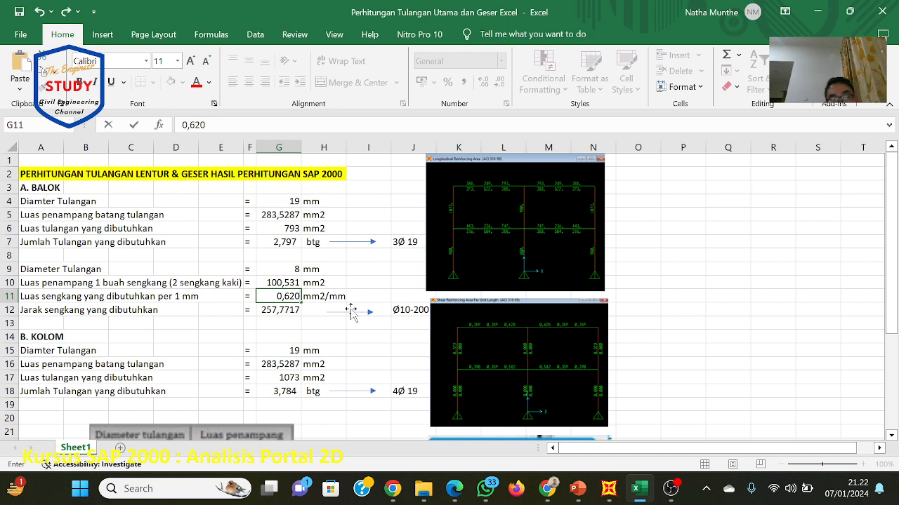
pyautogui.click(359, 349)
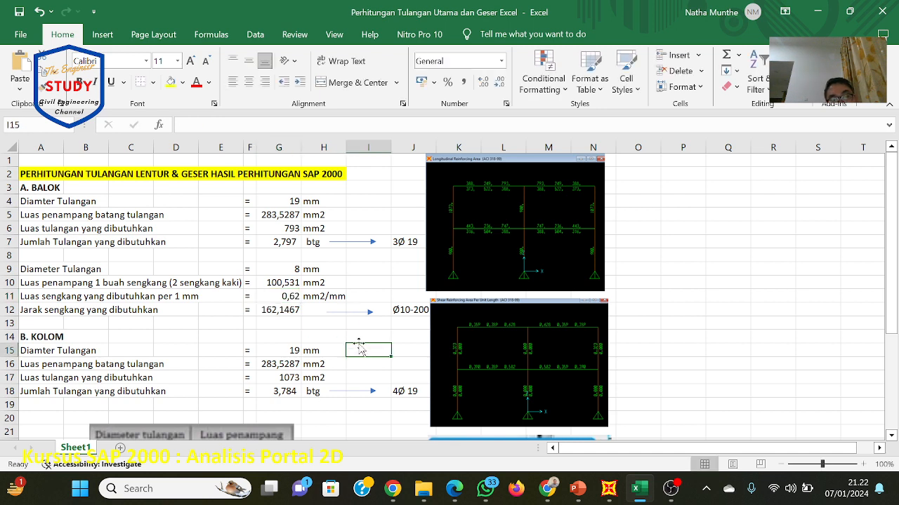
pyautogui.click(277, 309)
# Step: Change the beam's stirrup designation in J12 to Ø8-150
pyautogui.click(422, 311)
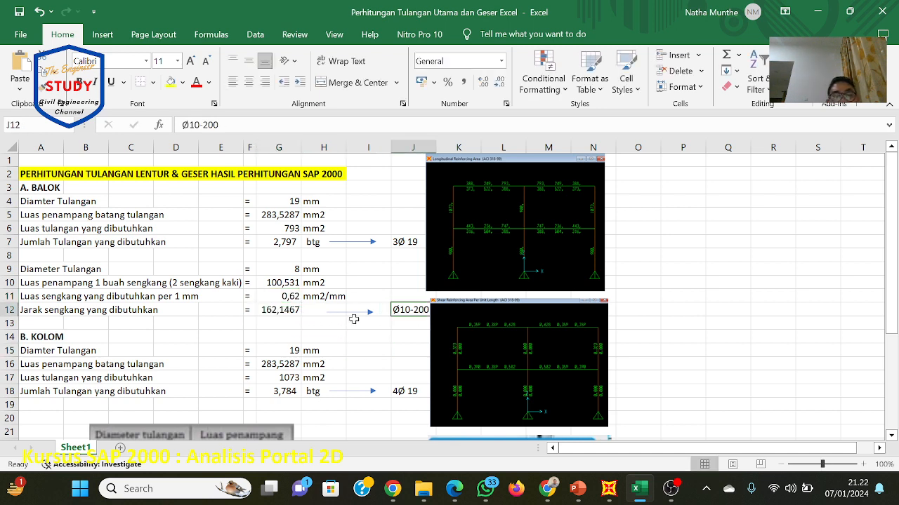
pyautogui.click(219, 125)
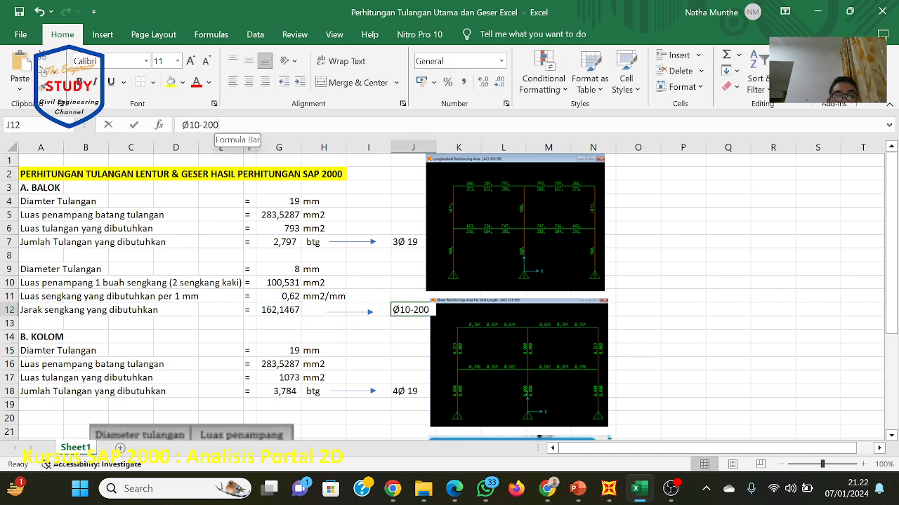
pyautogui.press('BackSpace')
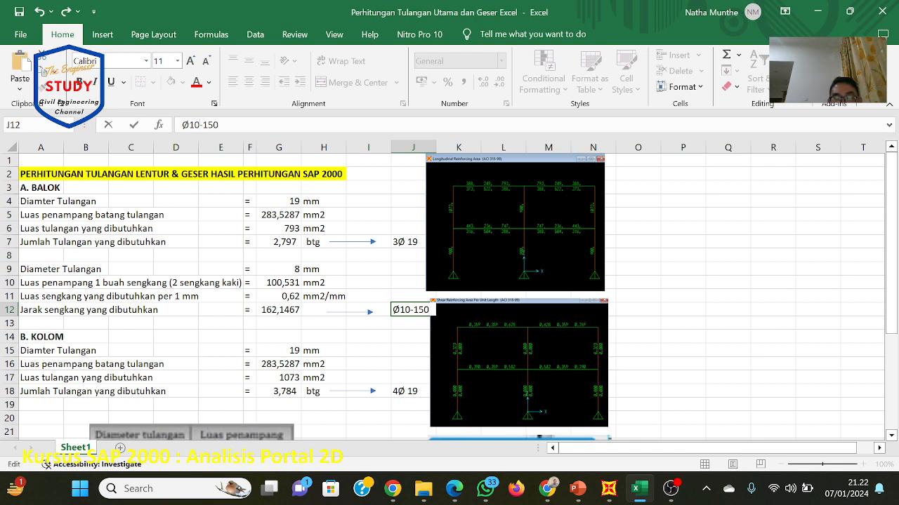
pyautogui.press('BackSpace')
pyautogui.press('BackSpace')
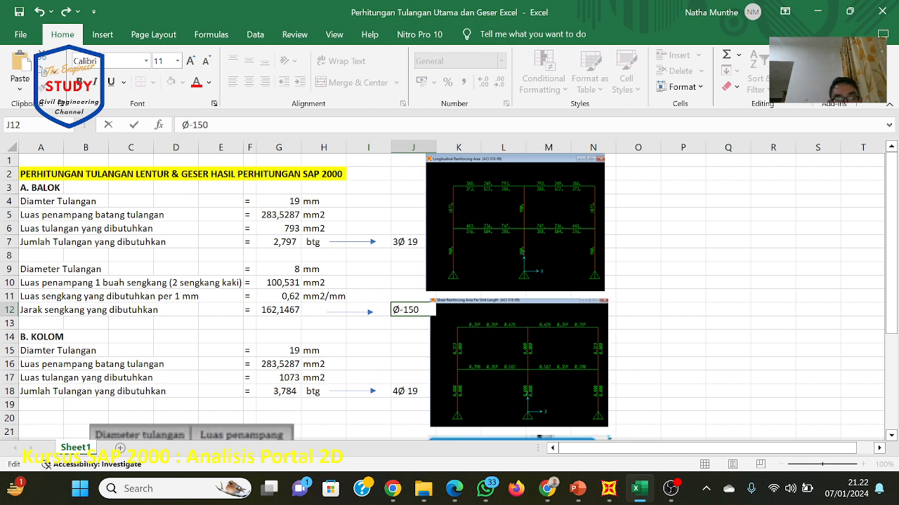
pyautogui.write('8')
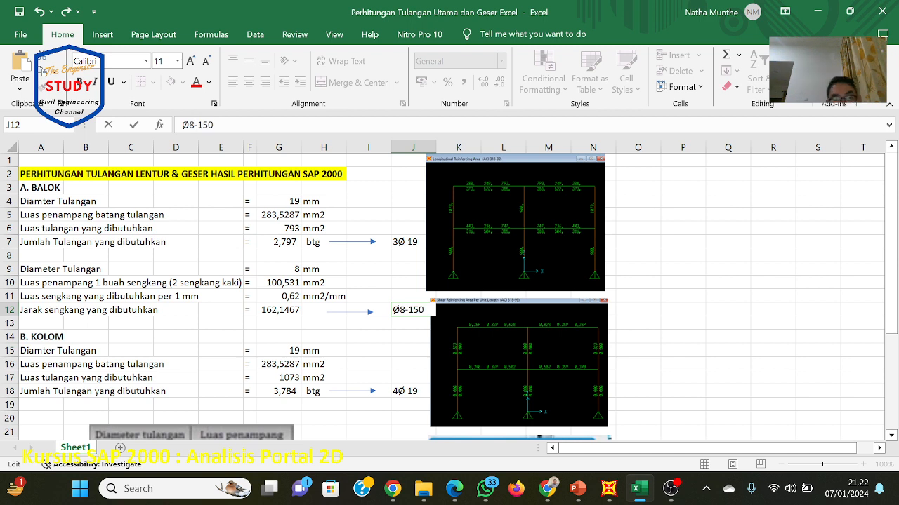
pyautogui.click(327, 324)
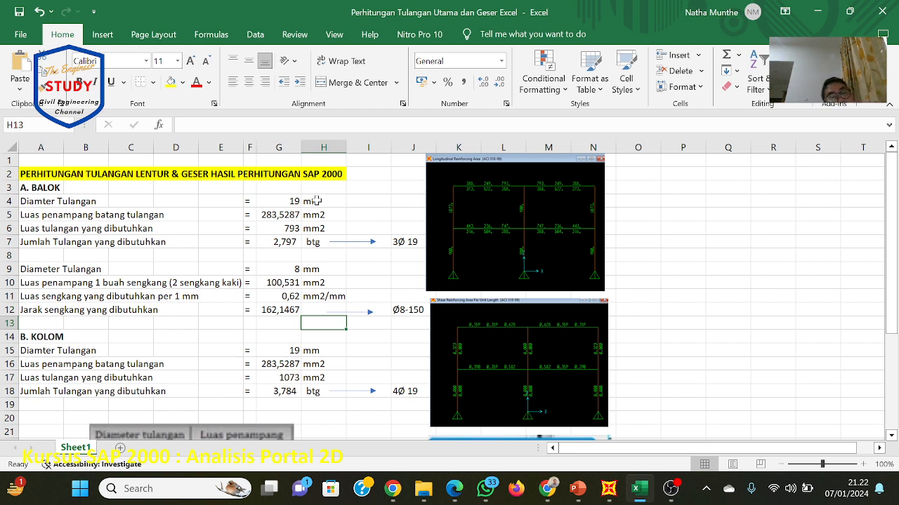
pyautogui.click(746, 266)
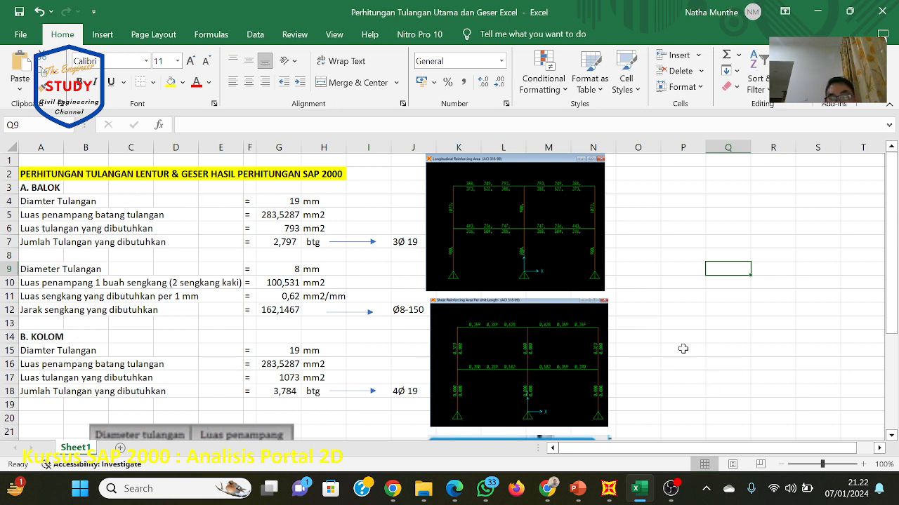
pyautogui.click(716, 351)
# Step: Switch to SAP2000 and display the concrete design output for Longitudinal Reinforcing on the portal frame
pyautogui.click(609, 488)
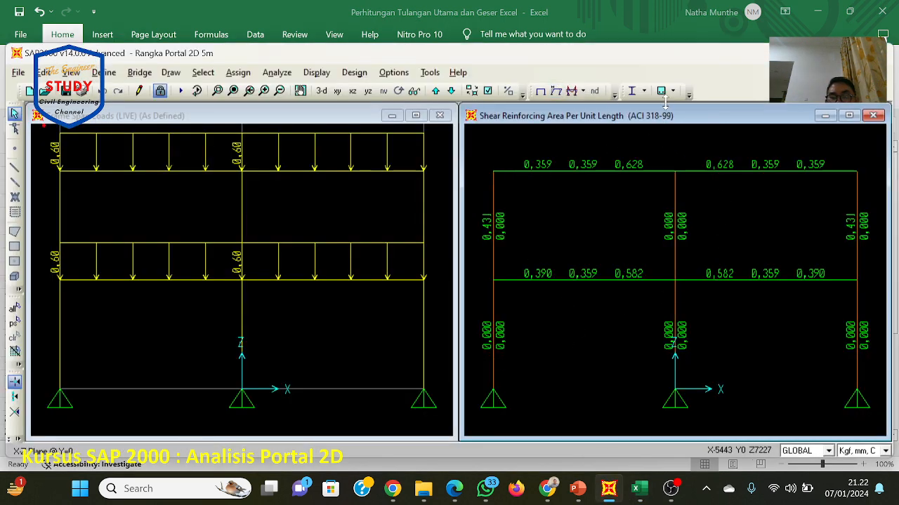
pyautogui.click(354, 72)
pyautogui.moveTo(366, 115)
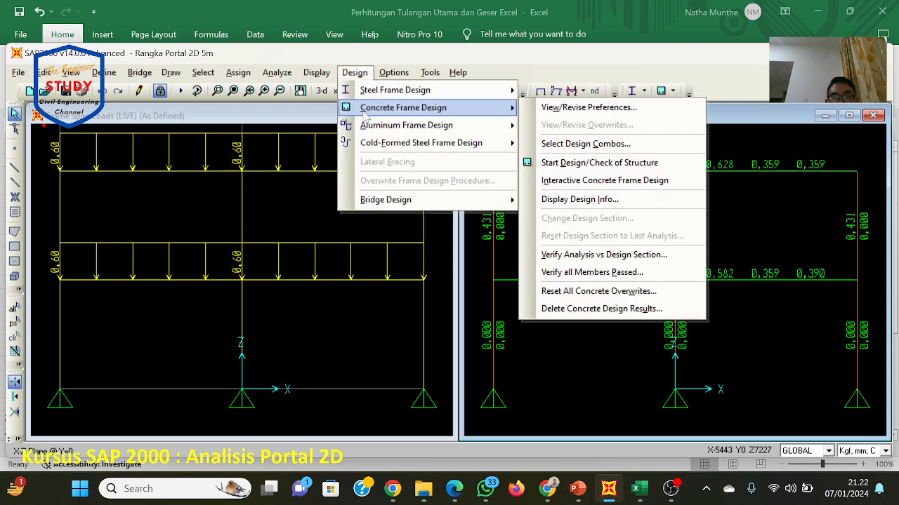
pyautogui.click(581, 200)
pyautogui.click(506, 238)
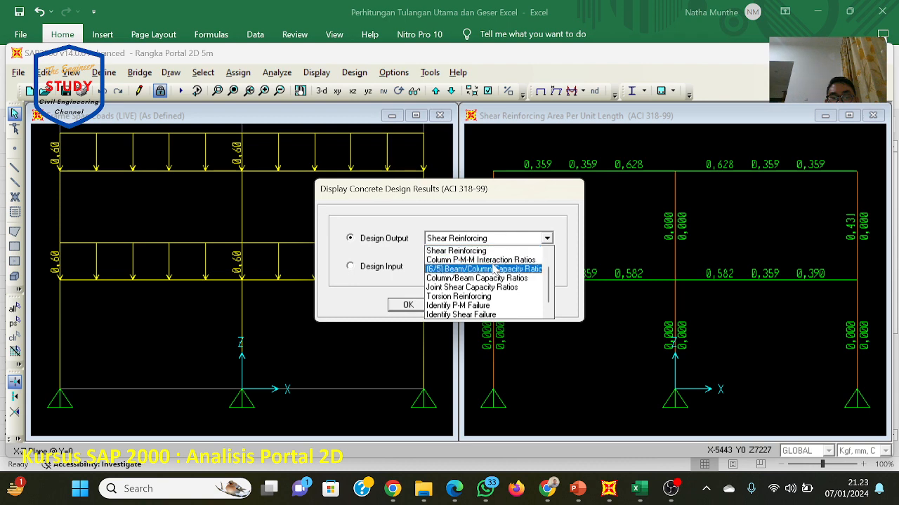
pyautogui.scroll(1, 495, 260)
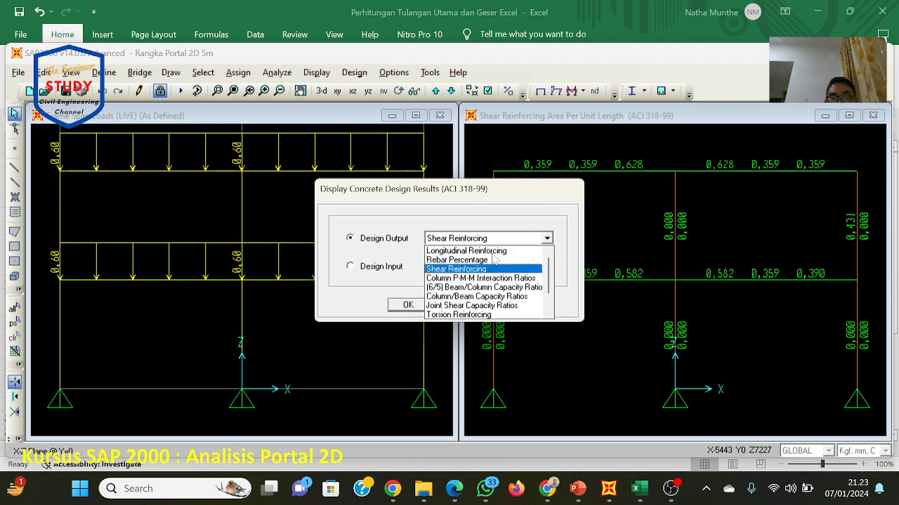
pyautogui.click(495, 251)
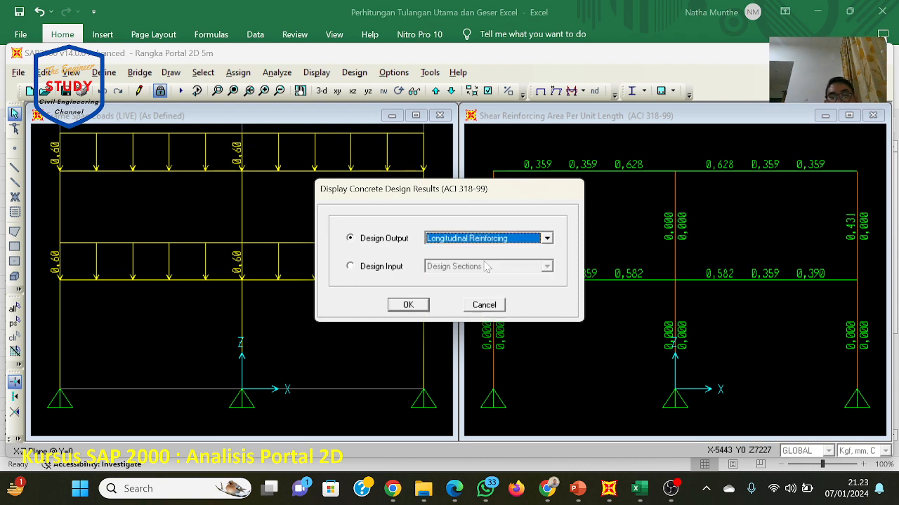
pyautogui.click(411, 308)
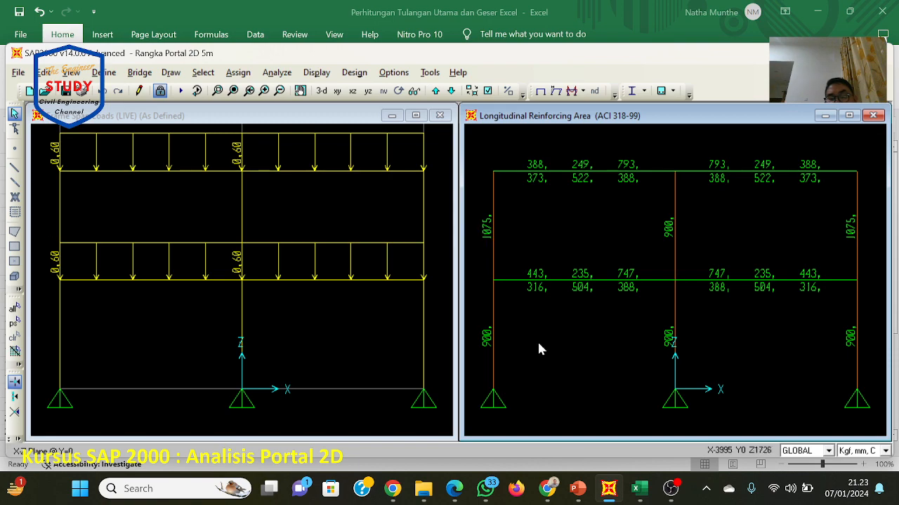
# Step: Return to the Excel sheet, set the column's required reinforcement area in G17 to 1075 mm2, and check the required bar count in G18
pyautogui.click(580, 495)
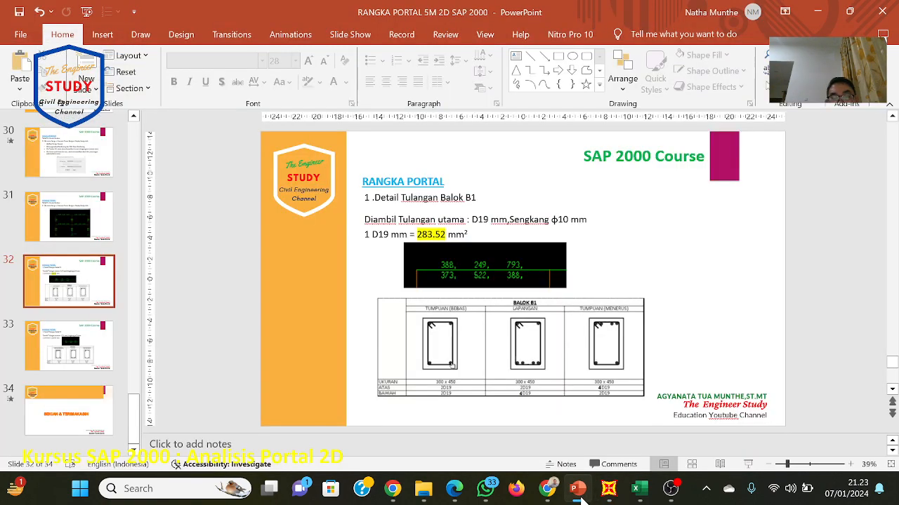
pyautogui.click(580, 497)
pyautogui.click(639, 491)
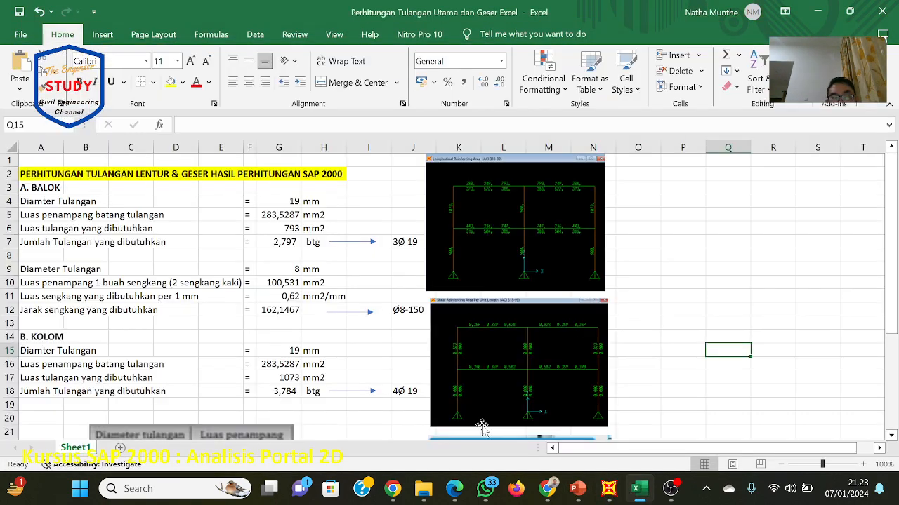
pyautogui.click(281, 376)
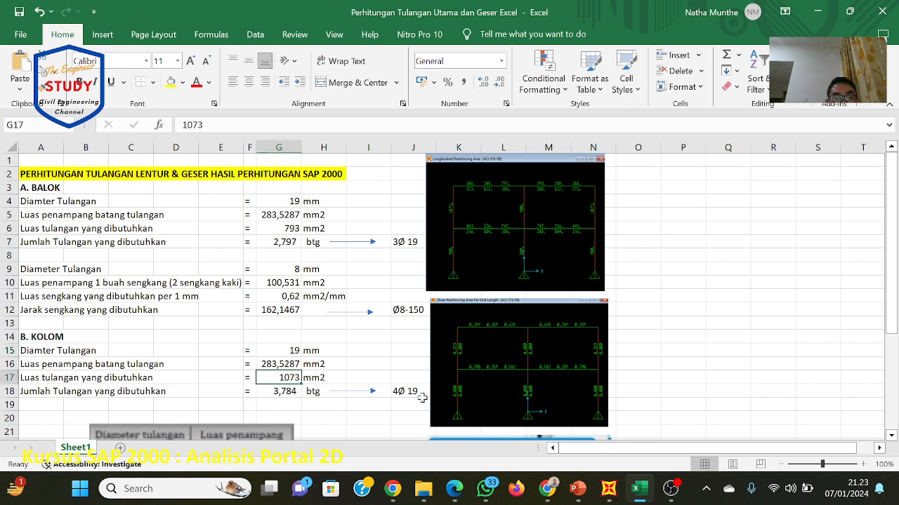
pyautogui.click(295, 351)
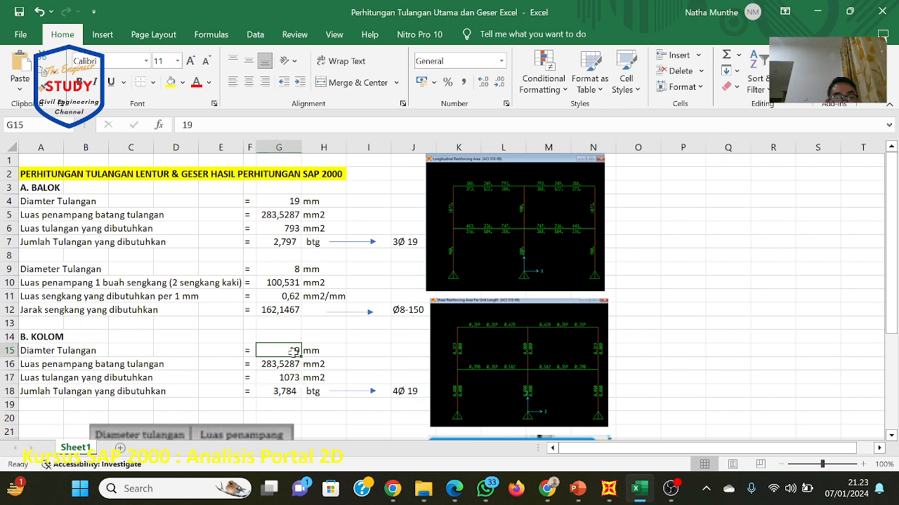
pyautogui.click(281, 378)
pyautogui.press('F2')
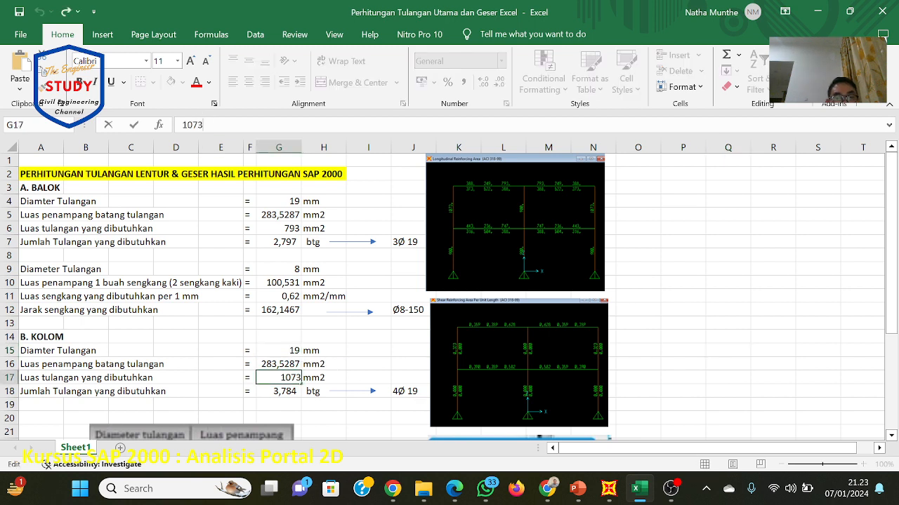
pyautogui.press('BackSpace')
pyautogui.write('5')
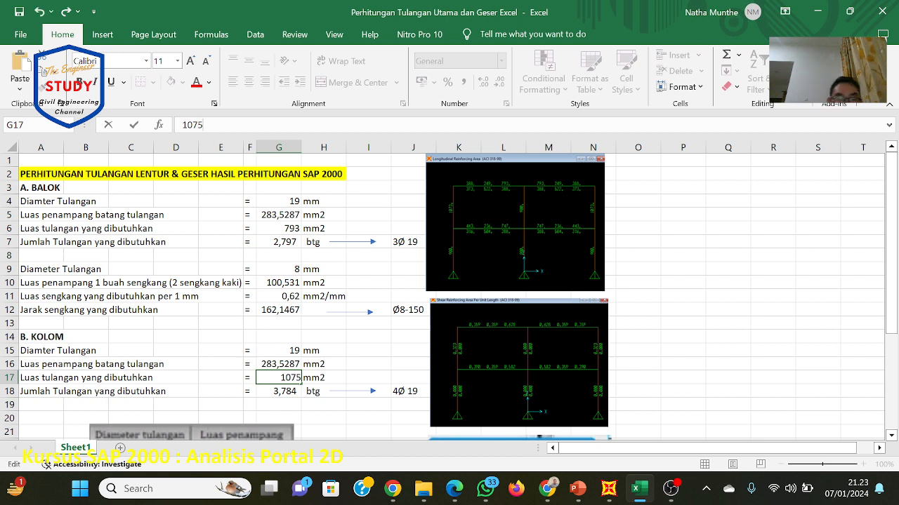
pyautogui.click(351, 351)
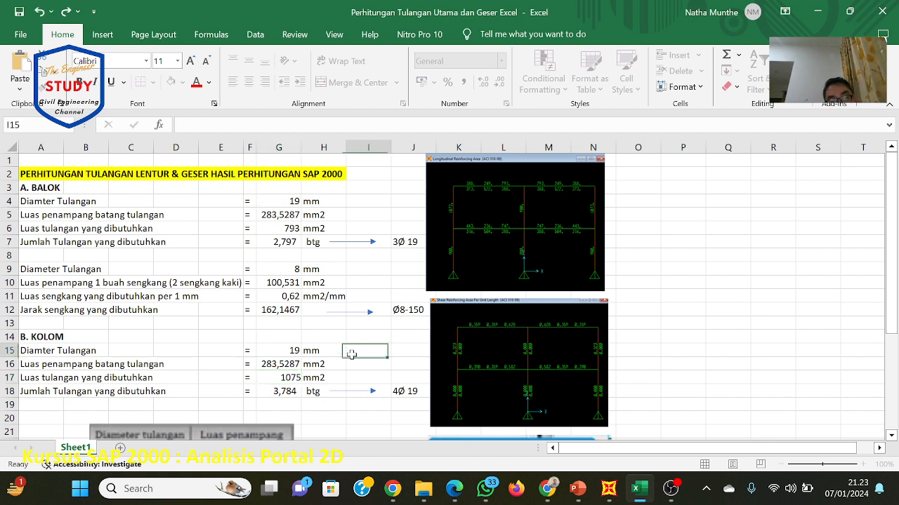
pyautogui.click(299, 390)
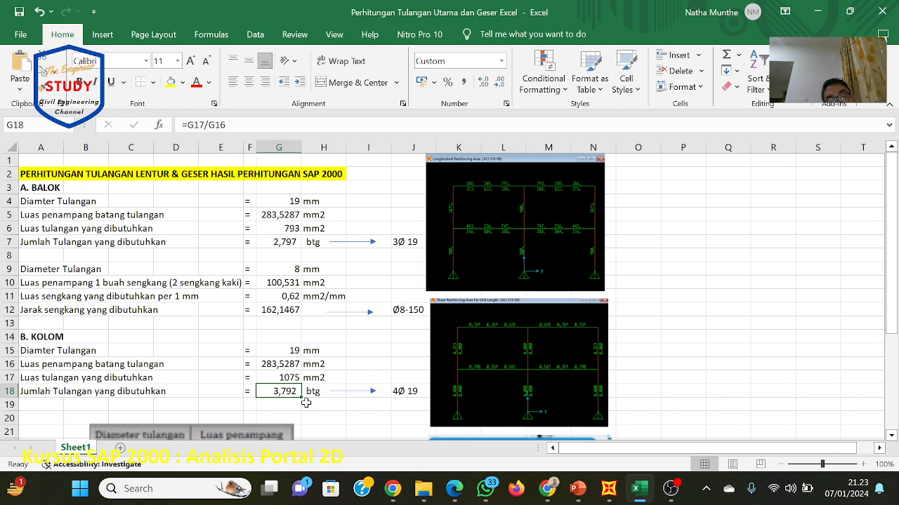
# Step: Add a space between the bar count and the diameter symbol in the column designation in J18, giving 4 Ø 19
pyautogui.click(404, 393)
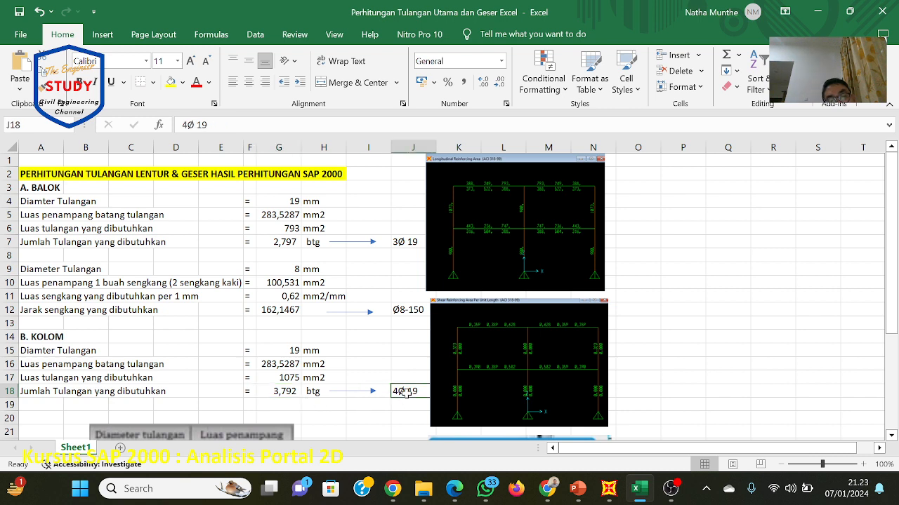
pyautogui.press('F2')
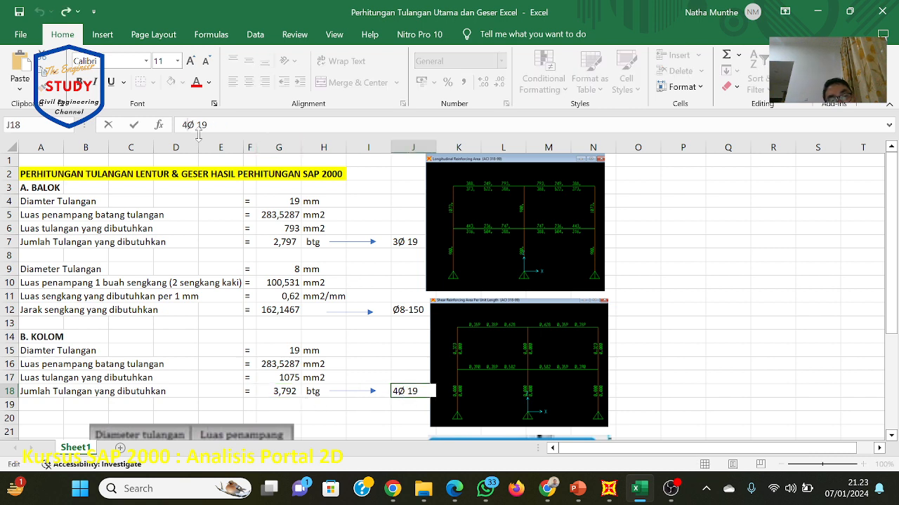
pyautogui.press('Left')
pyautogui.press('Left')
pyautogui.press('Left')
pyautogui.press('Left')
pyautogui.click(393, 351)
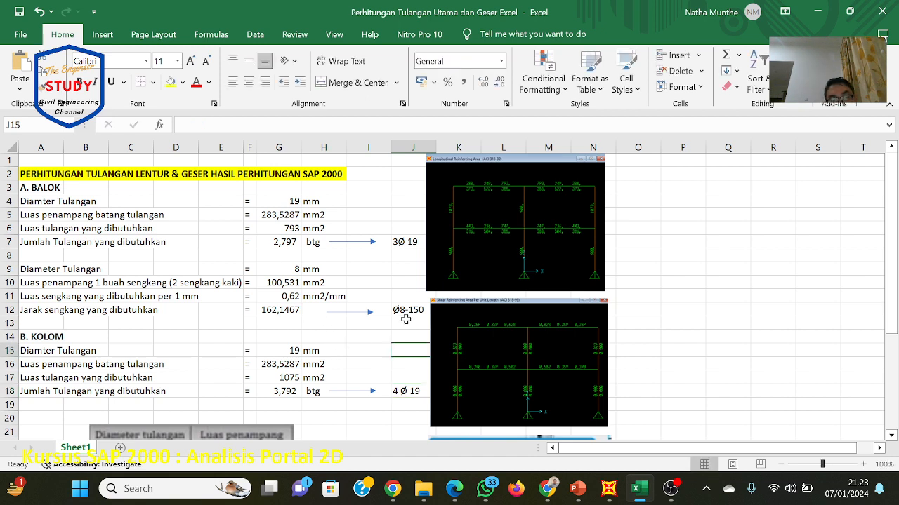
# Step: Remove the space before the diameter symbol in J18, matching the beam's designation style, giving 4Ø 19
pyautogui.click(409, 310)
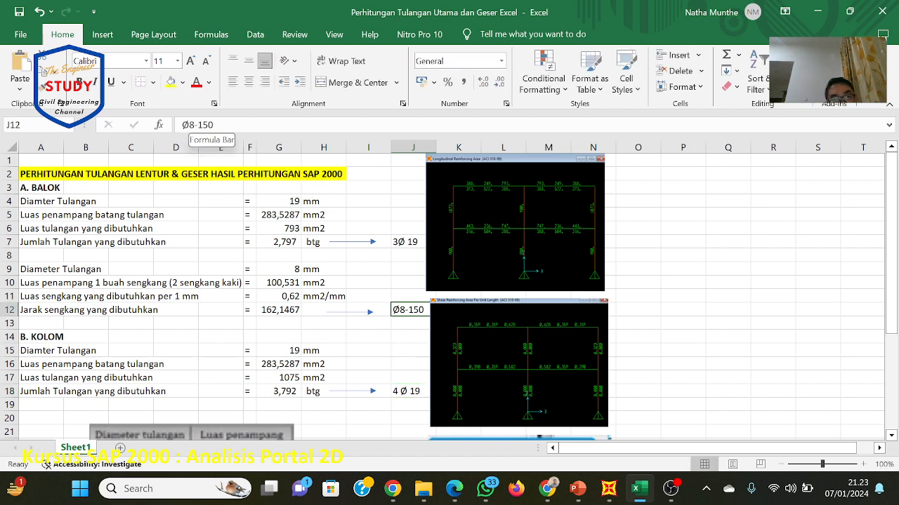
pyautogui.click(402, 391)
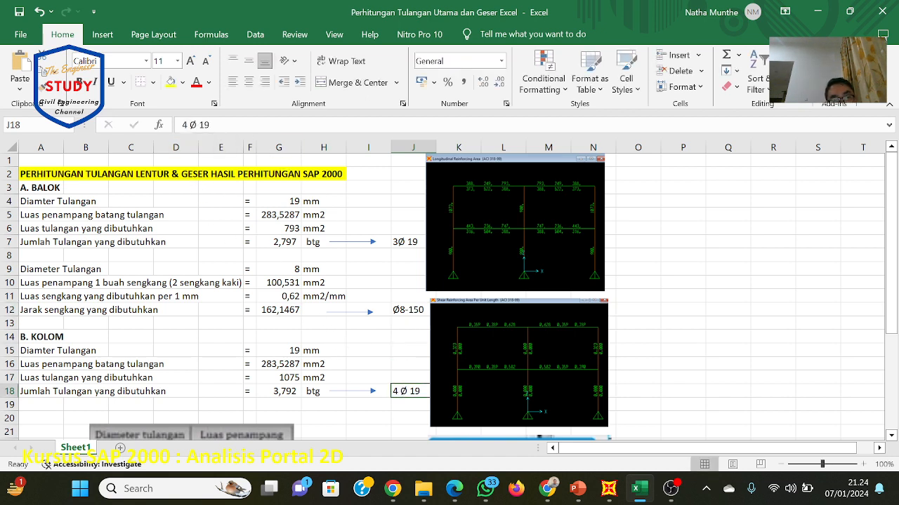
pyautogui.click(188, 124)
pyautogui.press('BackSpace')
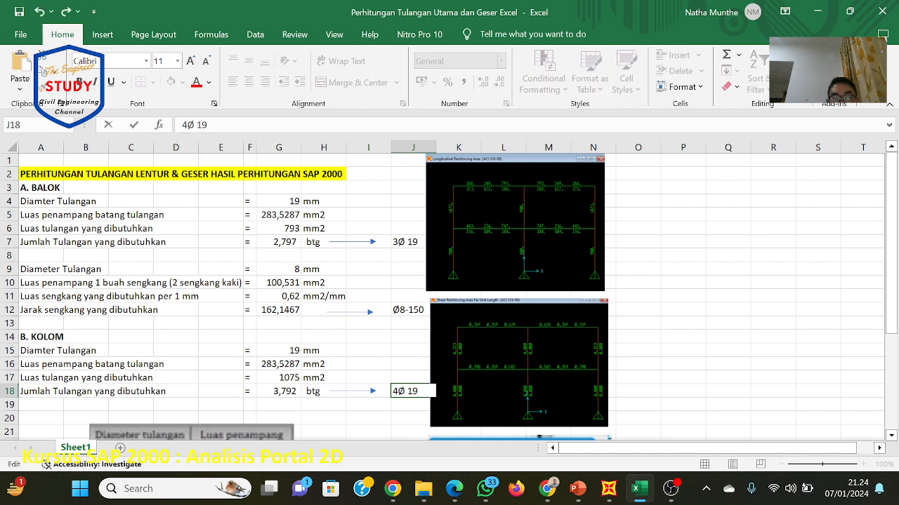
pyautogui.click(765, 351)
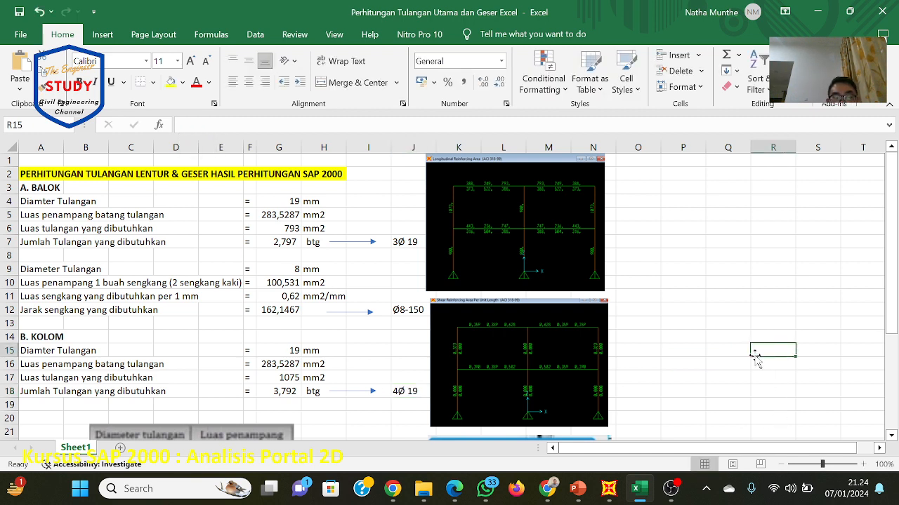
# Step: Review the beam's main bar designation in J7 and its stirrup designation in J12
pyautogui.click(412, 245)
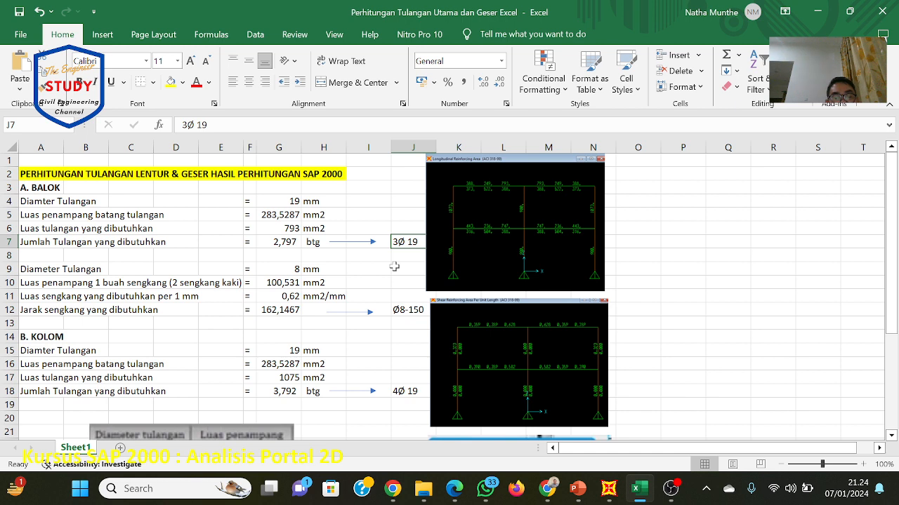
pyautogui.click(397, 309)
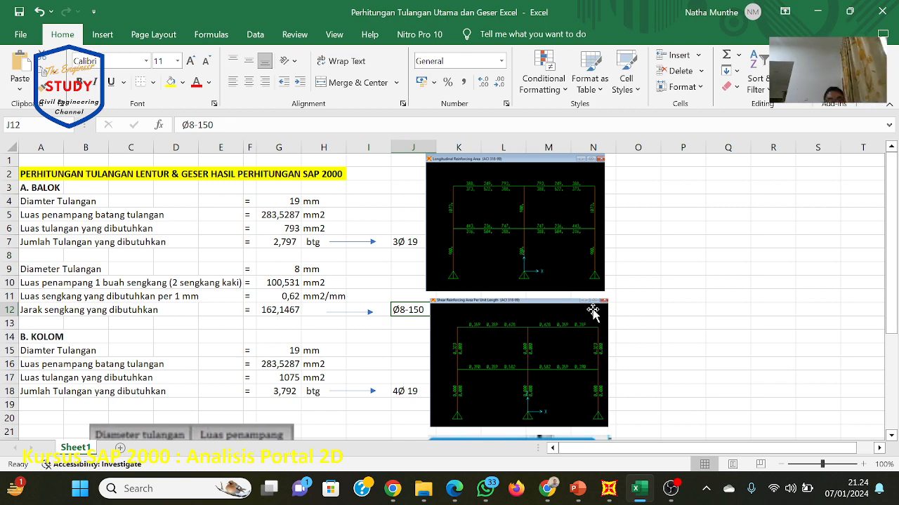
# Step: Check the column rebar rows in the sheet, and switch to SAP2000 to display the Shear Reinforcing output of the concrete frame design
pyautogui.scroll(-4, 594, 313)
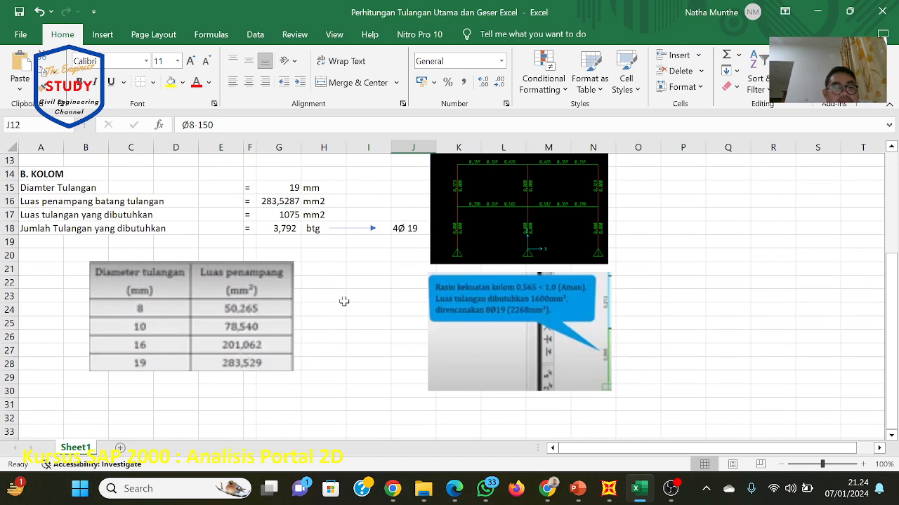
pyautogui.scroll(1, 421, 302)
pyautogui.scroll(-1, 632, 331)
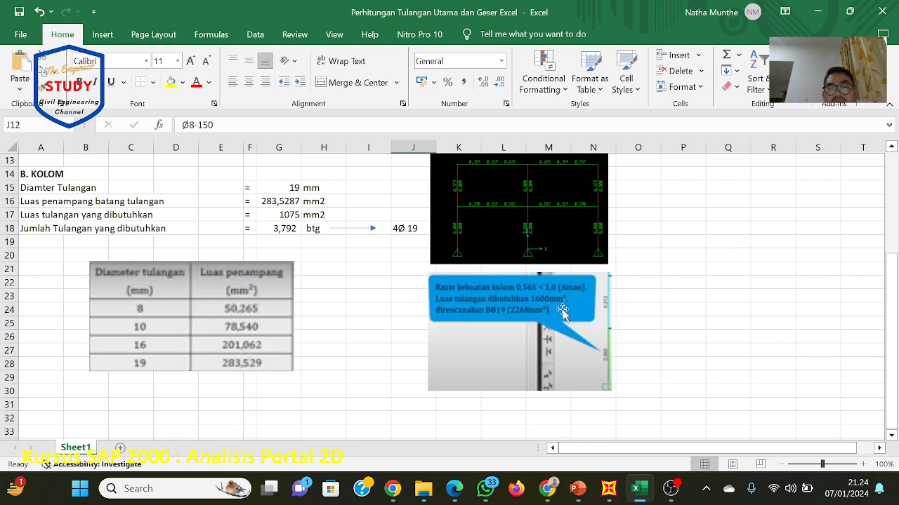
pyautogui.scroll(1, 563, 311)
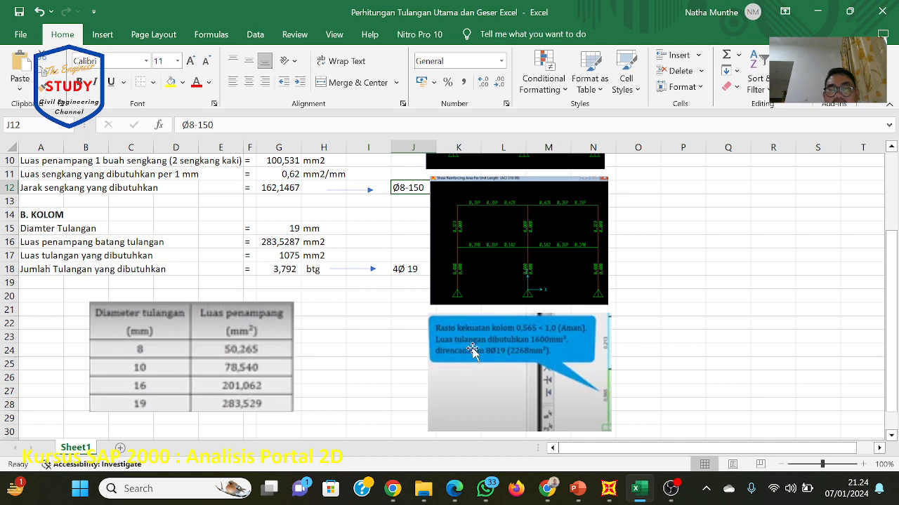
pyautogui.click(608, 488)
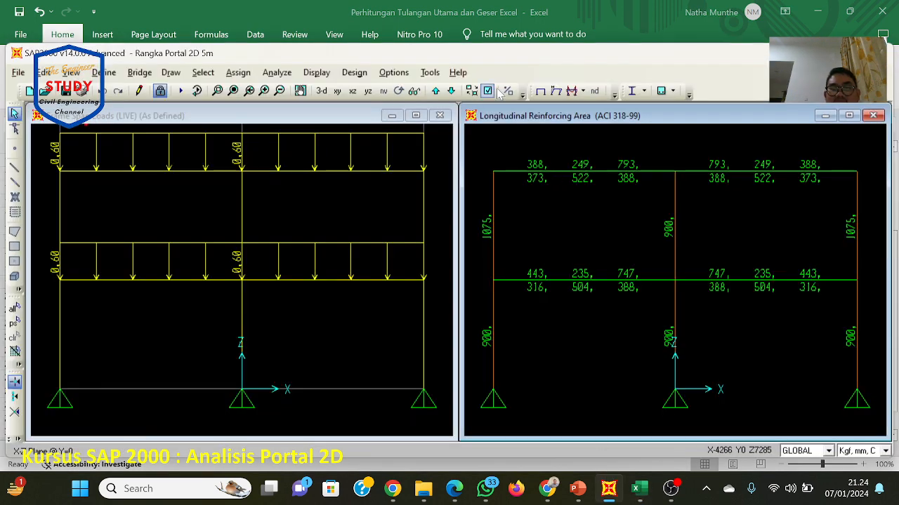
pyautogui.click(571, 91)
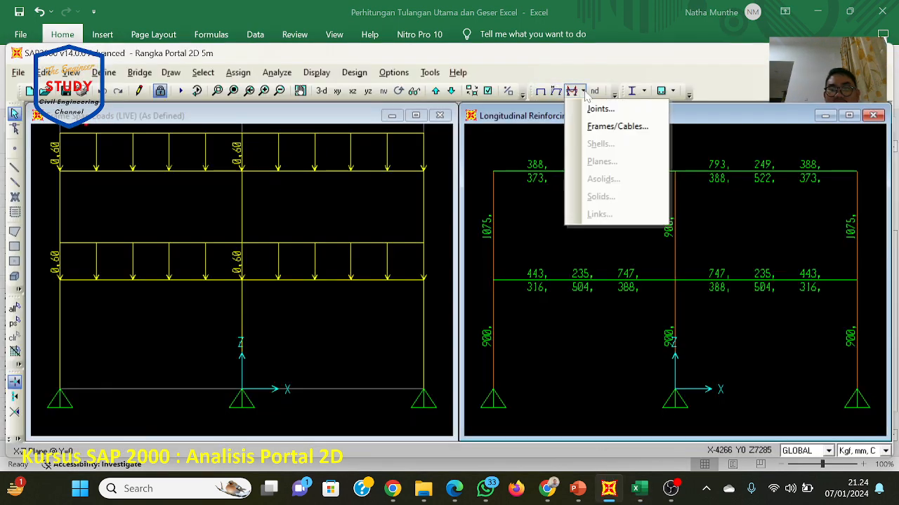
pyautogui.click(355, 72)
pyautogui.moveTo(385, 109)
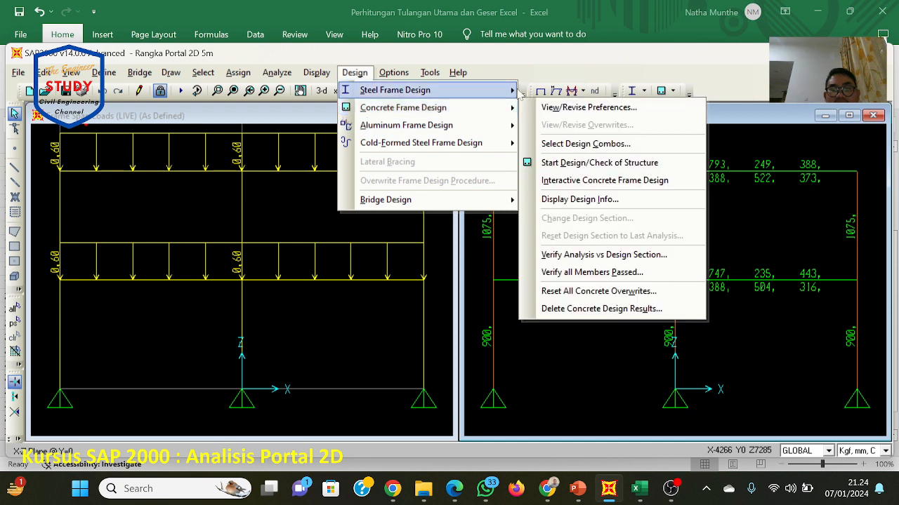
pyautogui.click(572, 200)
pyautogui.click(520, 239)
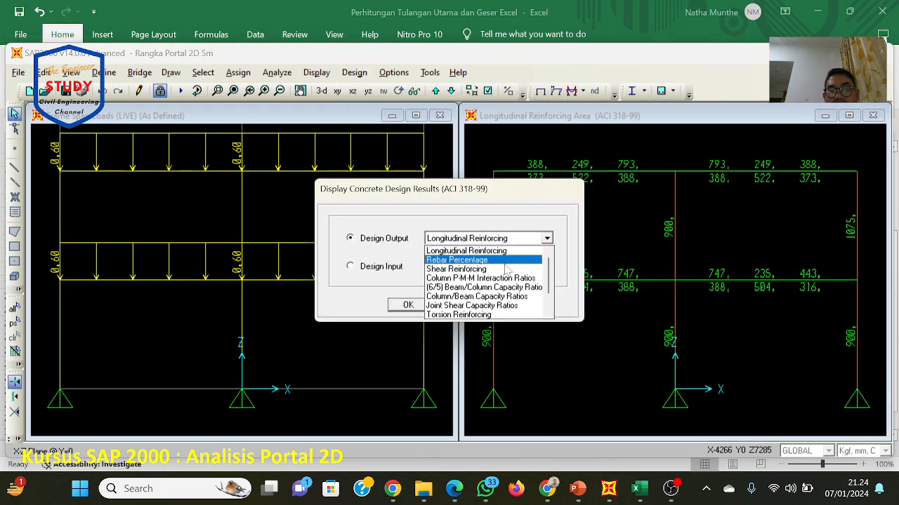
pyautogui.click(466, 262)
pyautogui.click(408, 304)
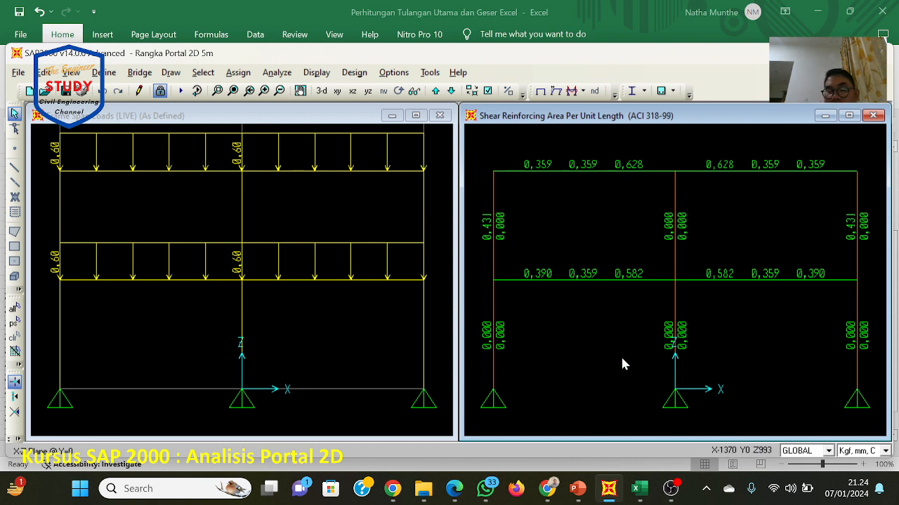
pyautogui.click(640, 488)
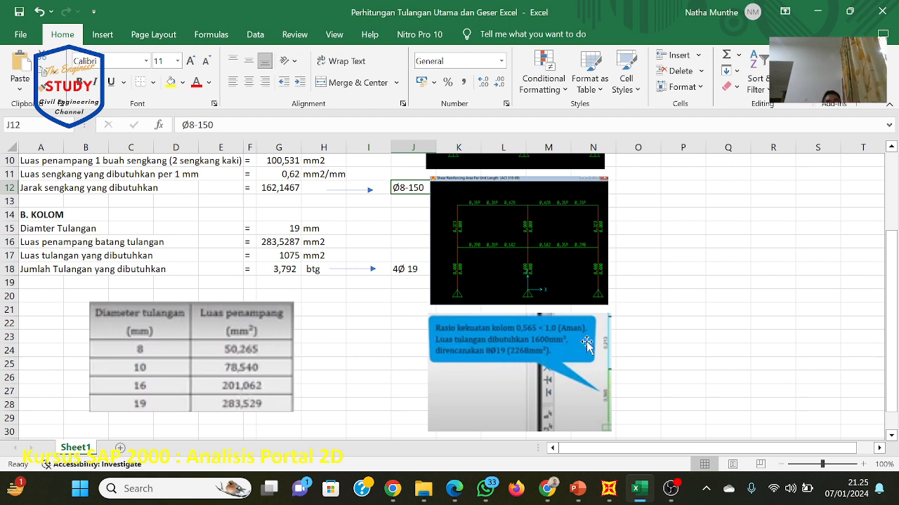
pyautogui.click(669, 253)
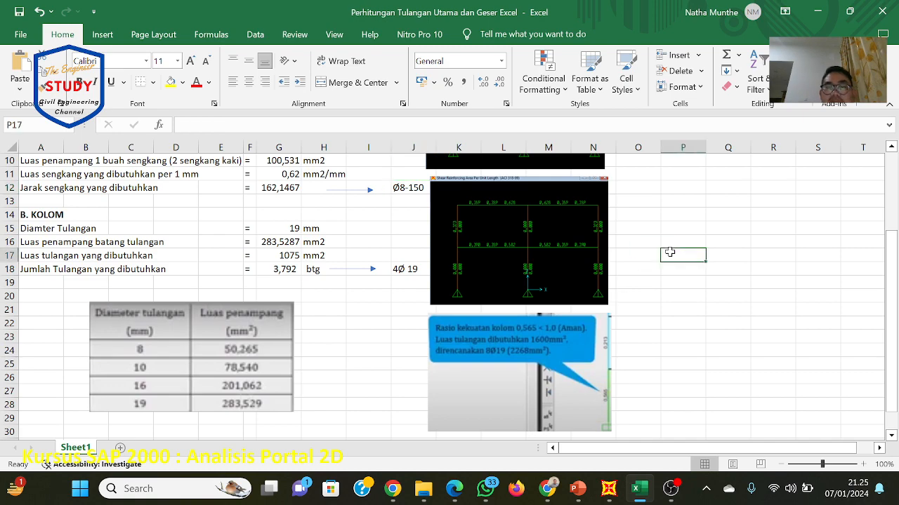
pyautogui.click(817, 11)
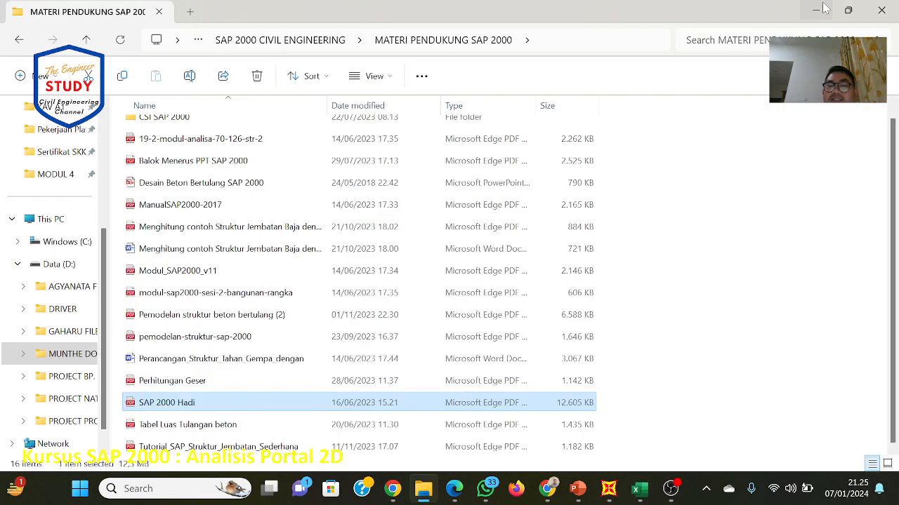
pyautogui.hotkey('alt', 'Tab')
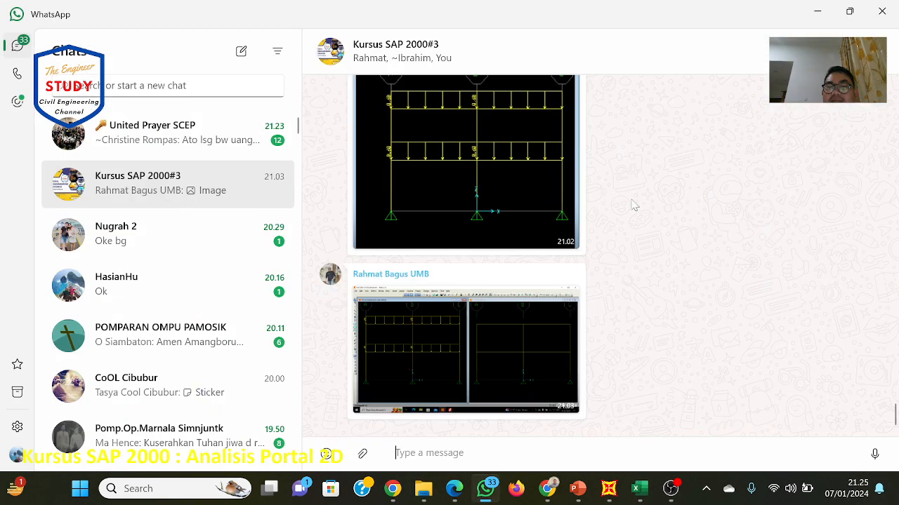
# Step: Switch to SAP2000 and unlock the Rangka Portal 2D 5m model, accepting the deletion of its analysis results
pyautogui.click(608, 488)
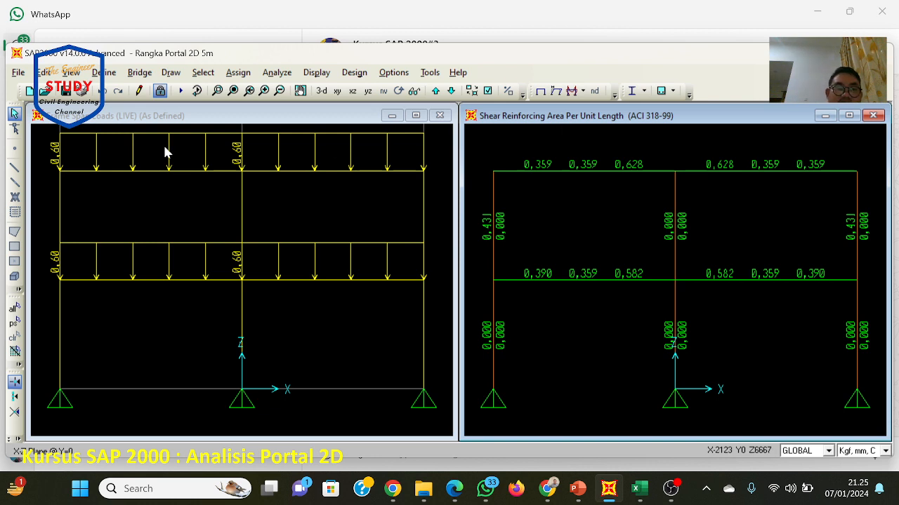
pyautogui.click(160, 91)
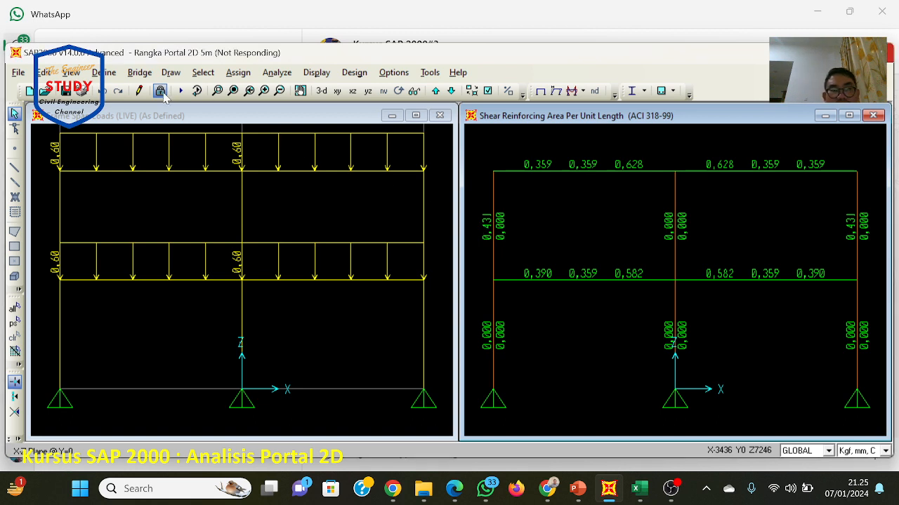
pyautogui.click(452, 293)
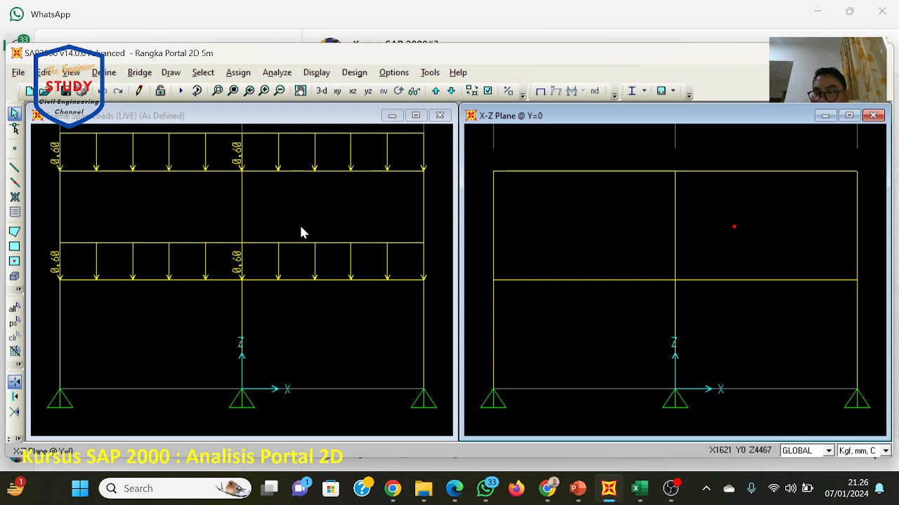
pyautogui.moveTo(608, 489)
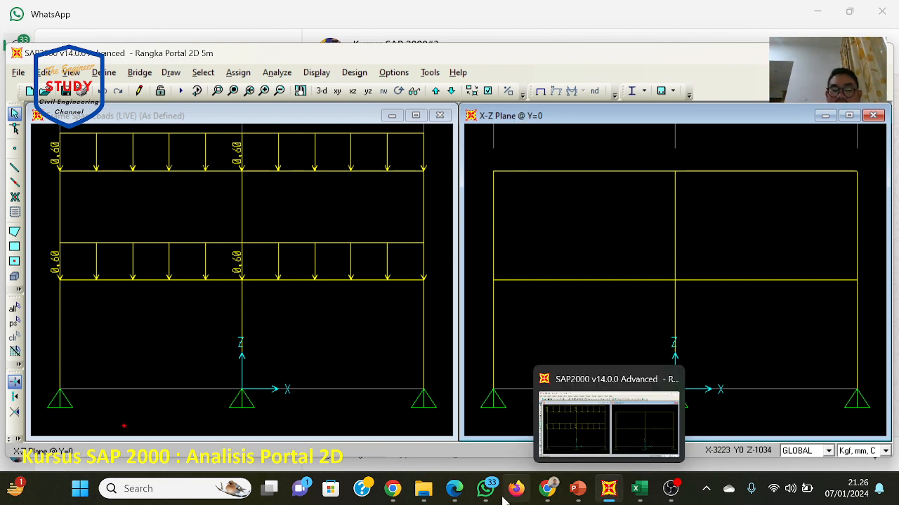
pyautogui.click(608, 494)
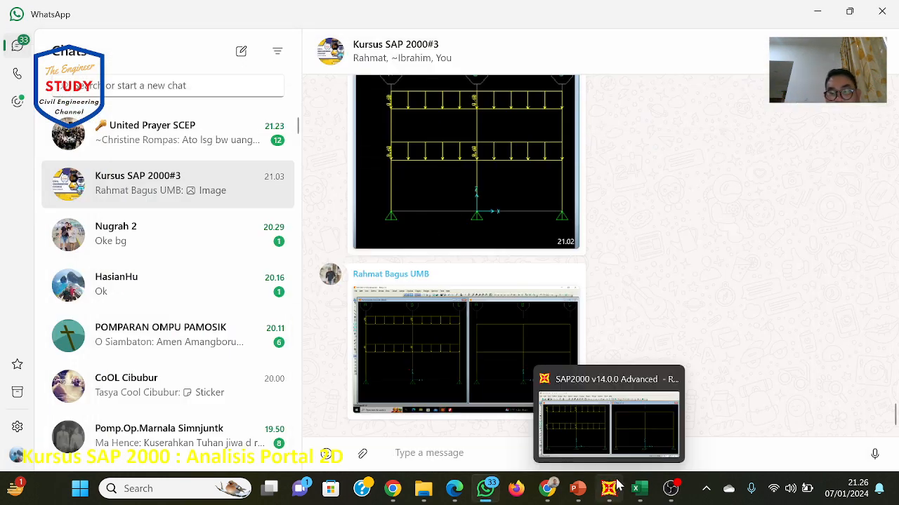
pyautogui.click(628, 411)
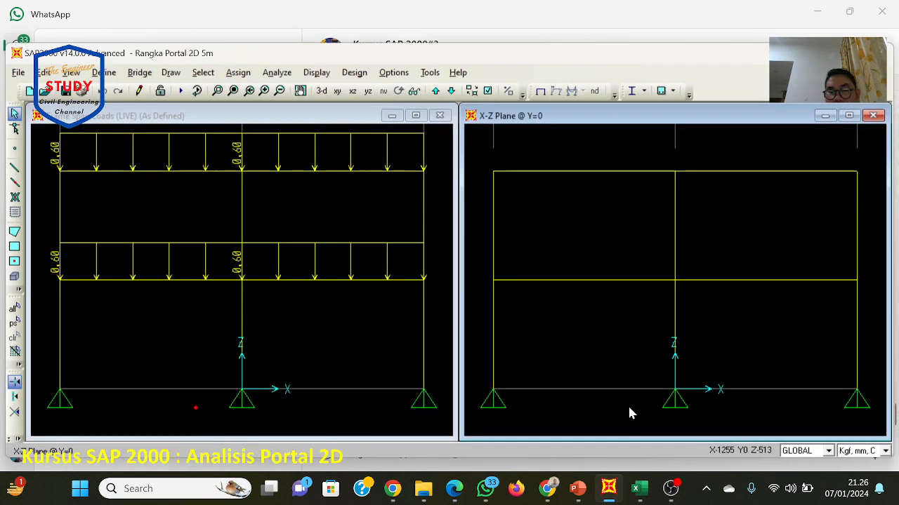
# Step: Switch to Excel and save the workbook Perhitungan Tulangan Utama dan Geser Excel
pyautogui.click(637, 488)
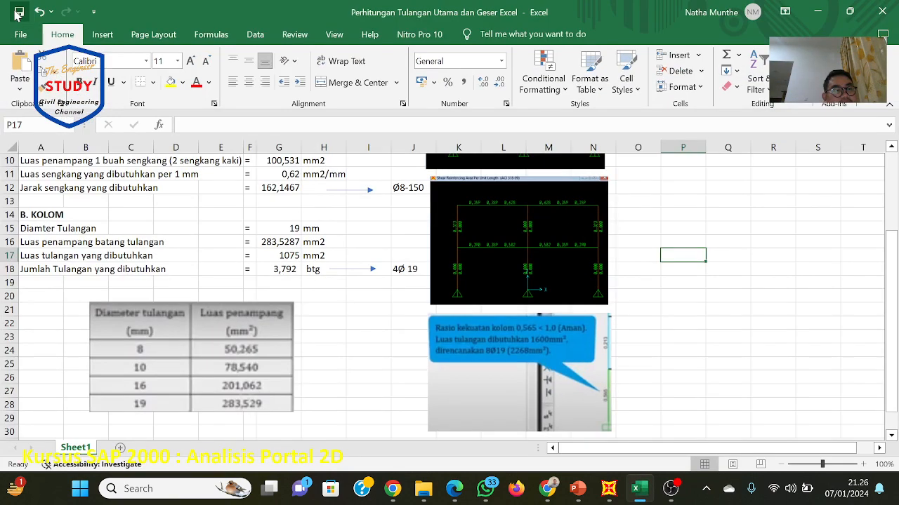
pyautogui.click(639, 295)
pyautogui.scroll(2, 659, 295)
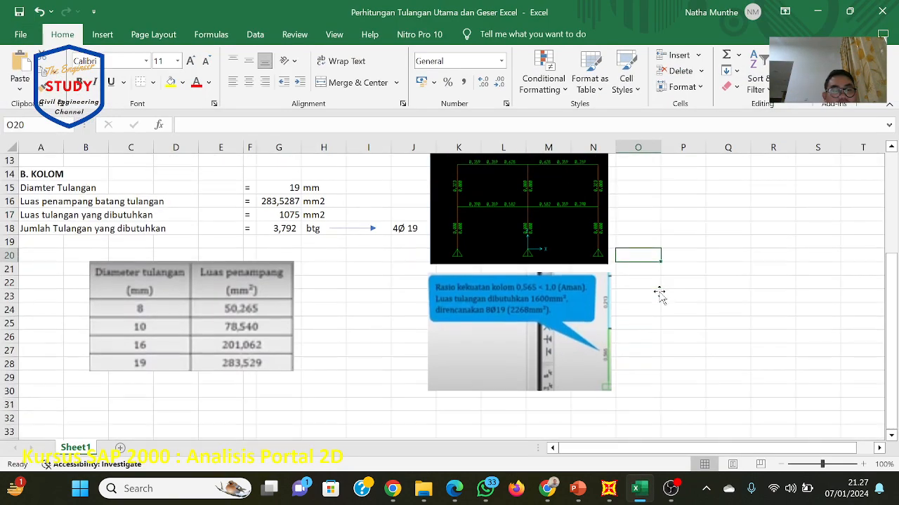
# Step: Switch to WhatsApp and send the file Perhitungan Tulangan Utama dan Geser Excel.xlsx to the Kursus SAP 2000#3 group
pyautogui.click(609, 492)
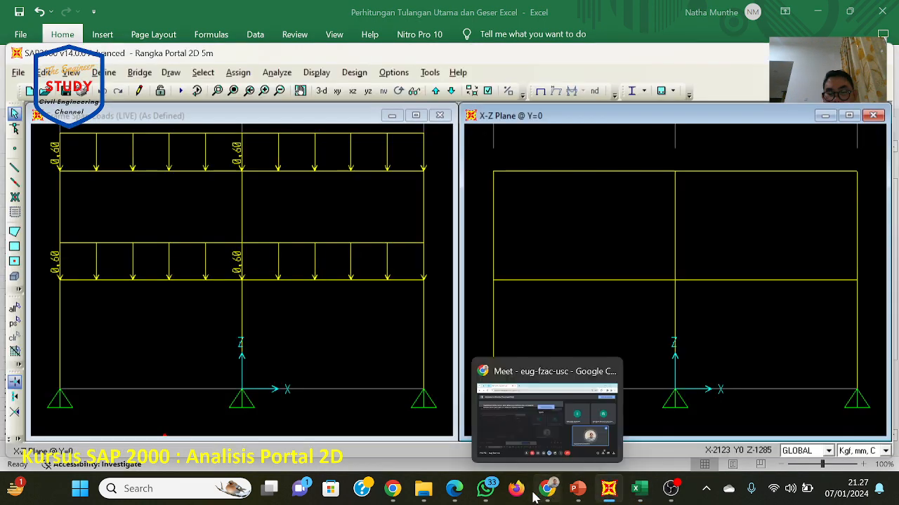
pyautogui.click(487, 491)
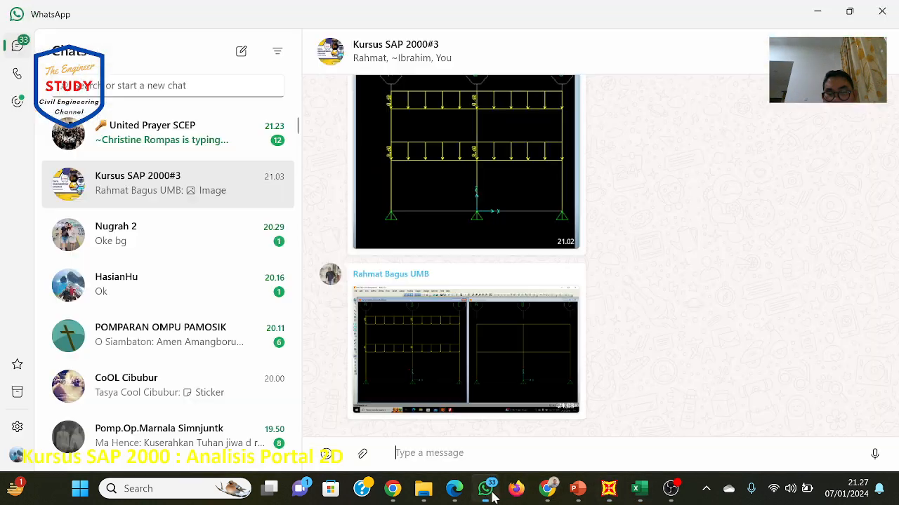
pyautogui.click(360, 455)
pyautogui.click(349, 360)
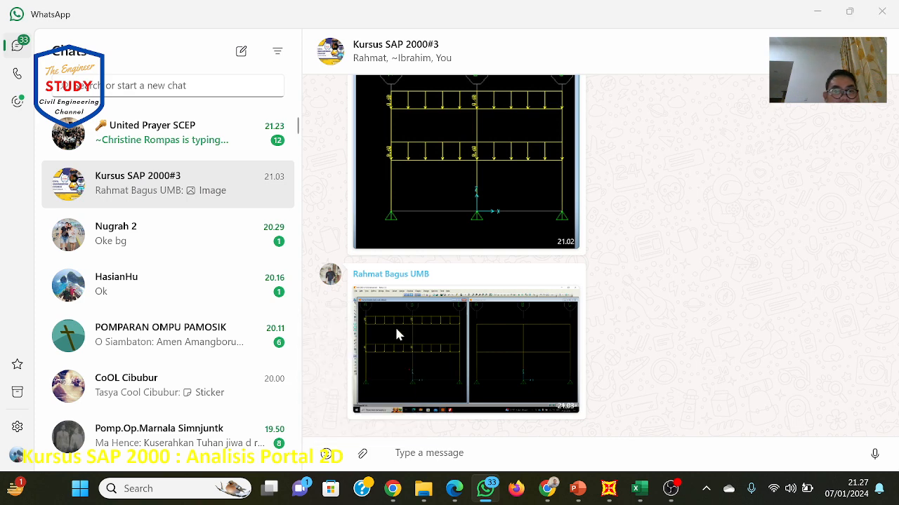
pyautogui.click(301, 247)
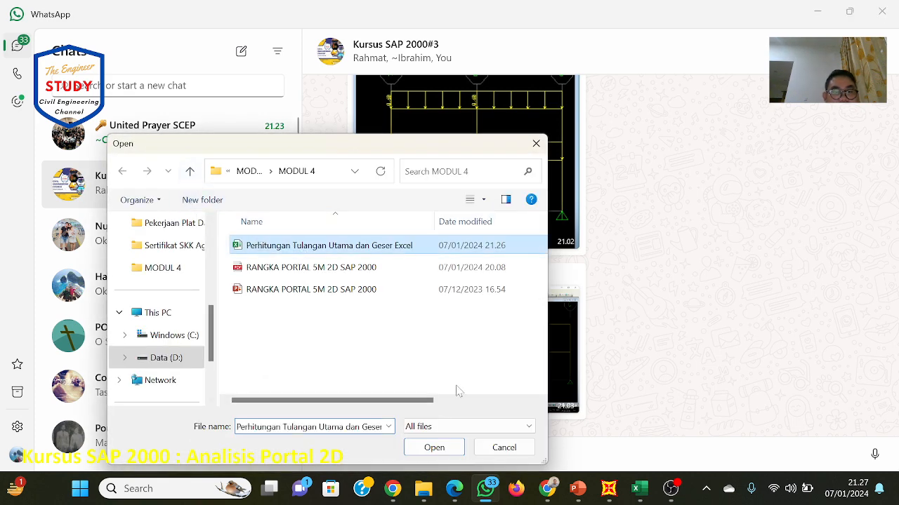
pyautogui.click(442, 449)
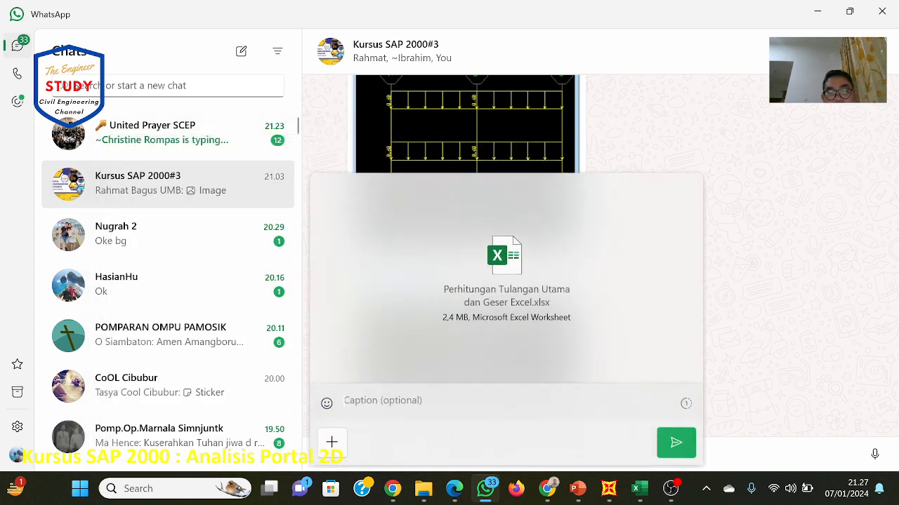
pyautogui.click(675, 443)
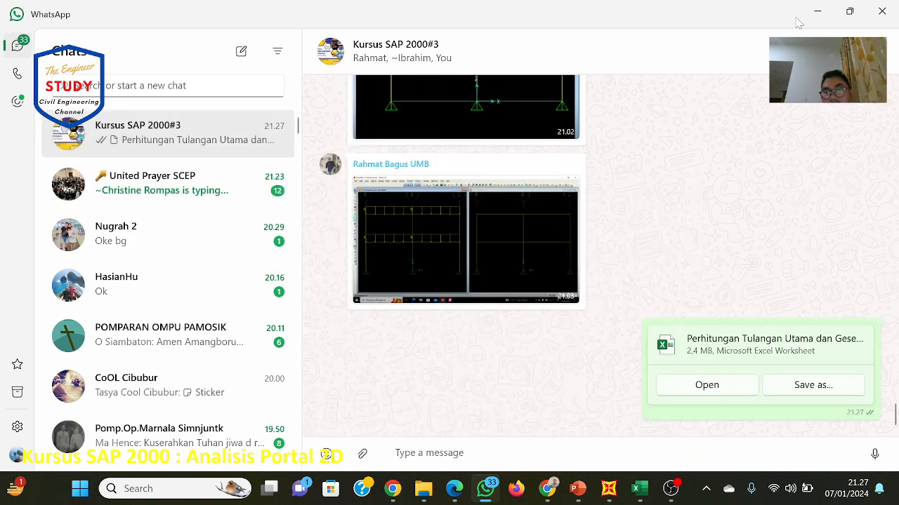
pyautogui.click(817, 15)
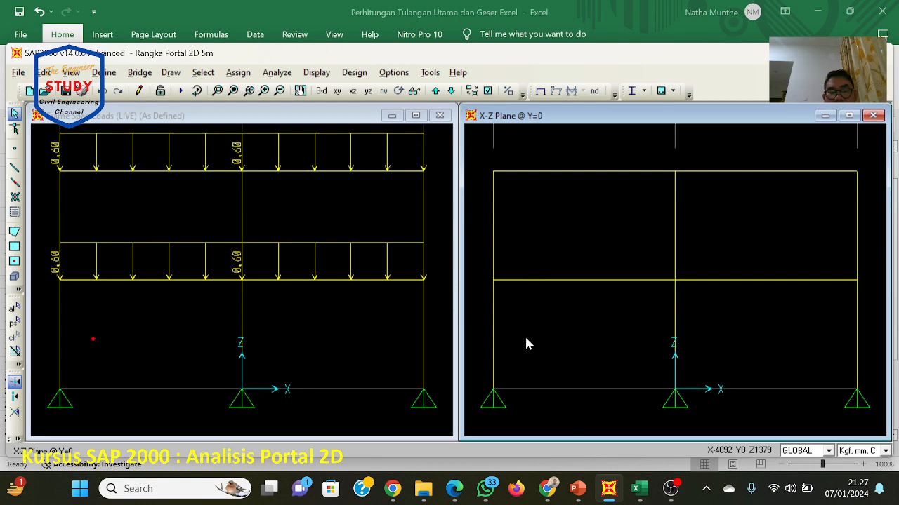
# Step: Switch to Excel and review the beam and column reinforcement calculations and the bar area table below them
pyautogui.click(639, 489)
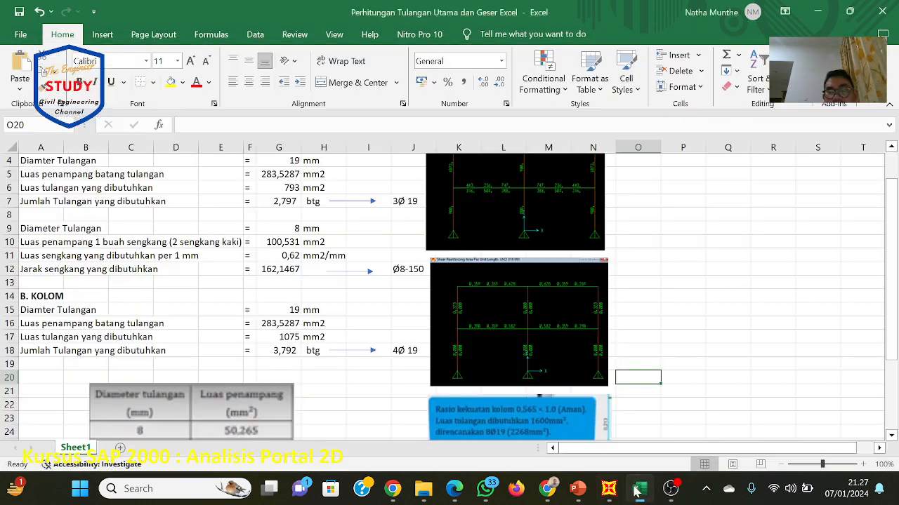
pyautogui.click(708, 309)
pyautogui.scroll(1, 708, 309)
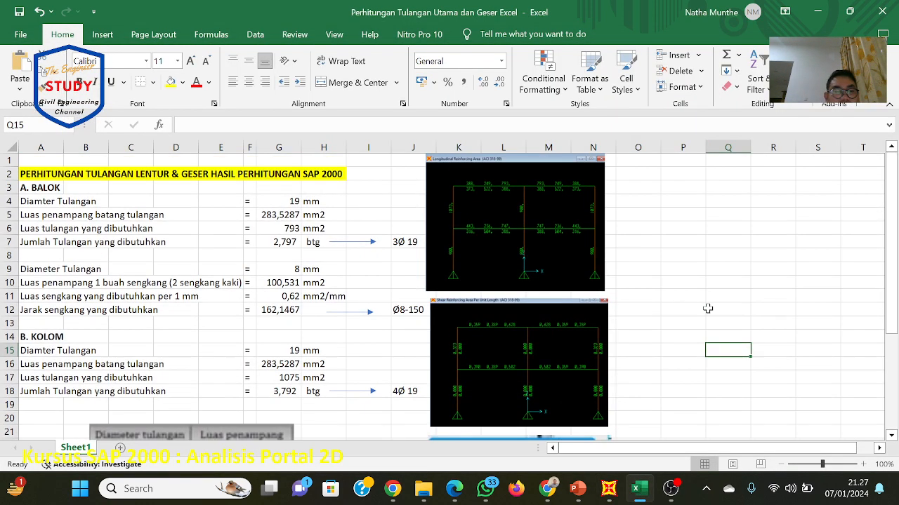
pyautogui.scroll(-3, 708, 308)
pyautogui.scroll(1, 708, 309)
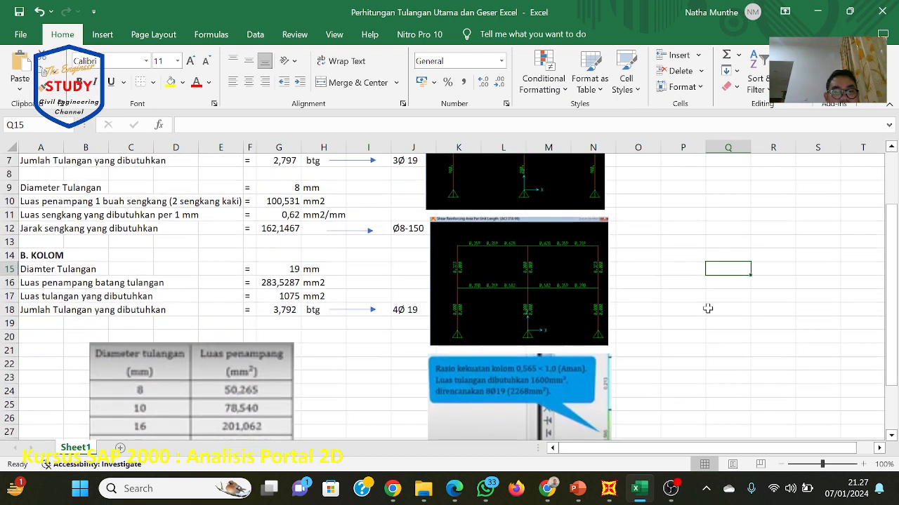
pyautogui.scroll(-1, 708, 309)
pyautogui.scroll(-3, 708, 309)
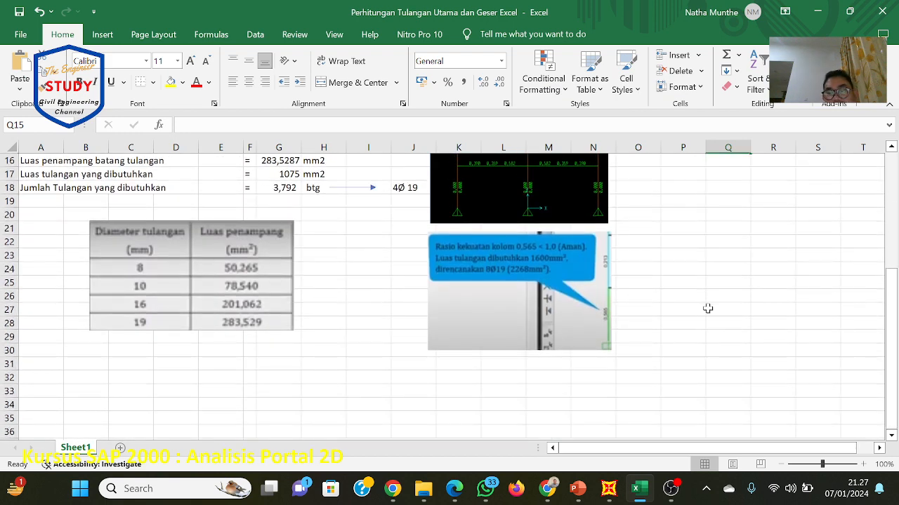
# Step: Enlarge the column strength ratio picture to read its callout, and shrink it back to roughly its original size
pyautogui.click(597, 316)
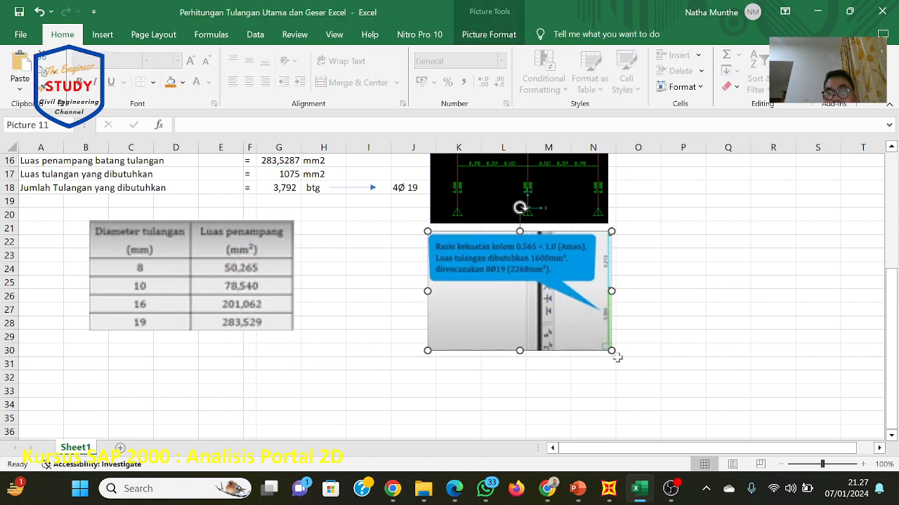
pyautogui.moveTo(612, 350); pyautogui.dragTo(716, 419)
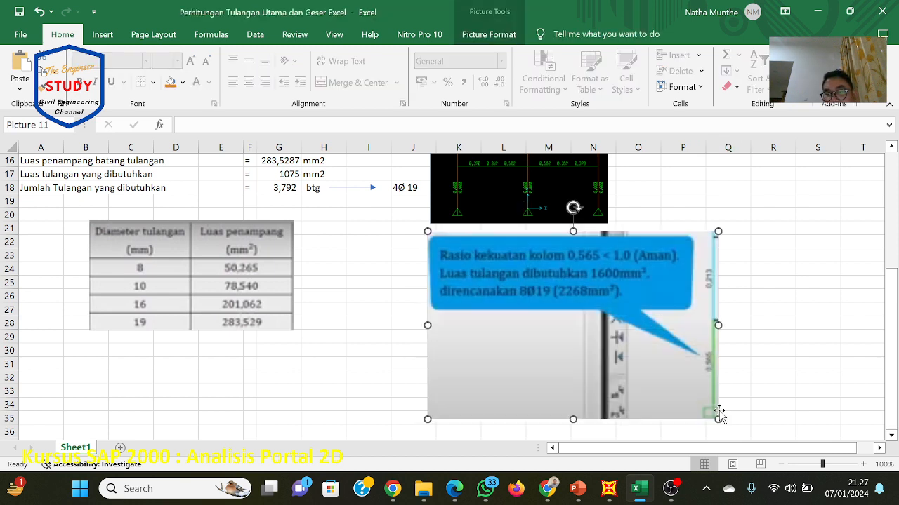
pyautogui.moveTo(719, 419); pyautogui.dragTo(625, 359)
pyautogui.click(698, 359)
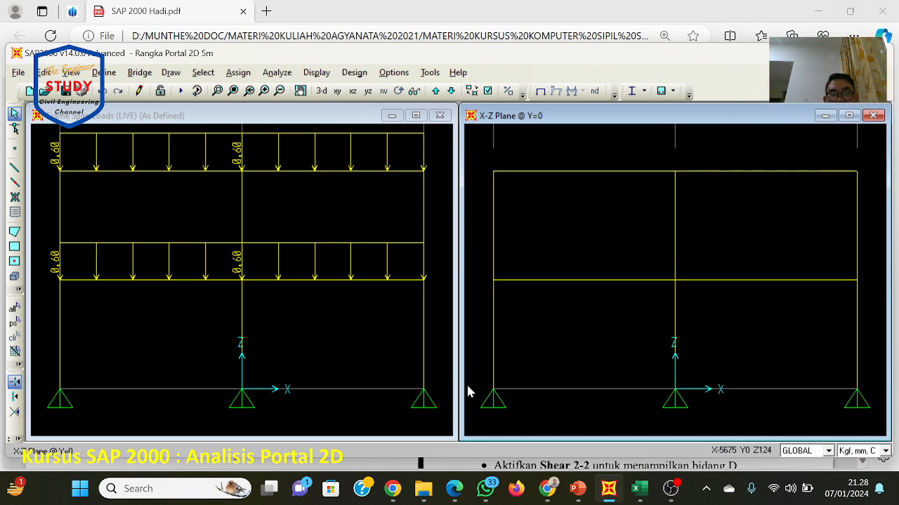
# Step: Switch to the SAP 2000 Hadi.pdf manual in Edge to view the strength reduction factors on page 23
pyautogui.click(603, 494)
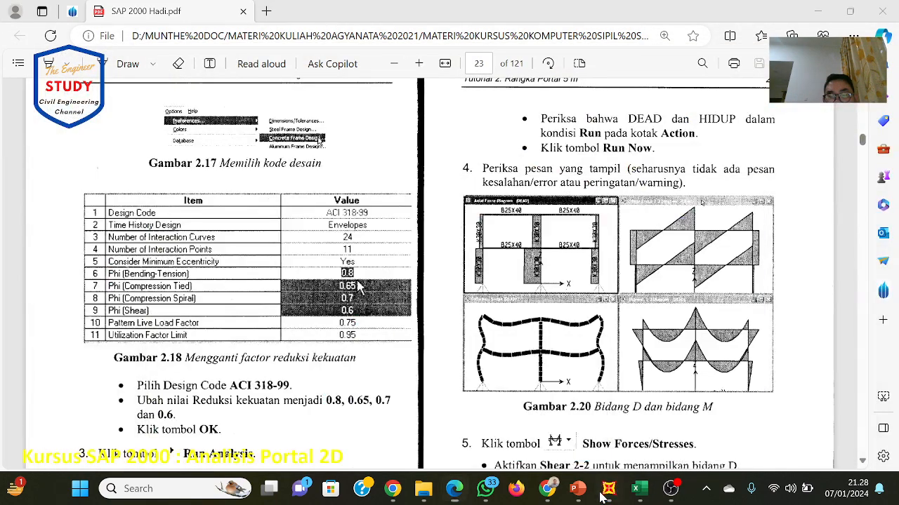
# Step: Switch to SAP2000 and assign fixed restraints to the three base joints of the portal frame
pyautogui.click(601, 495)
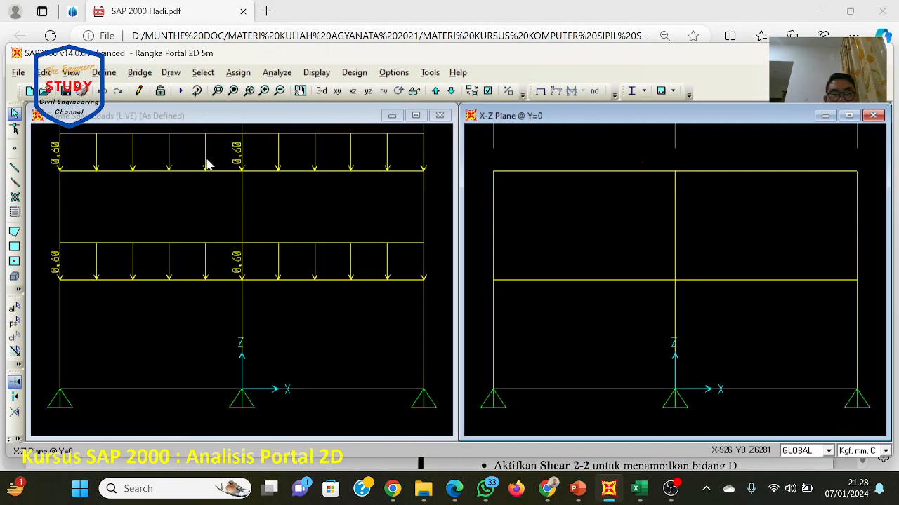
pyautogui.click(61, 388)
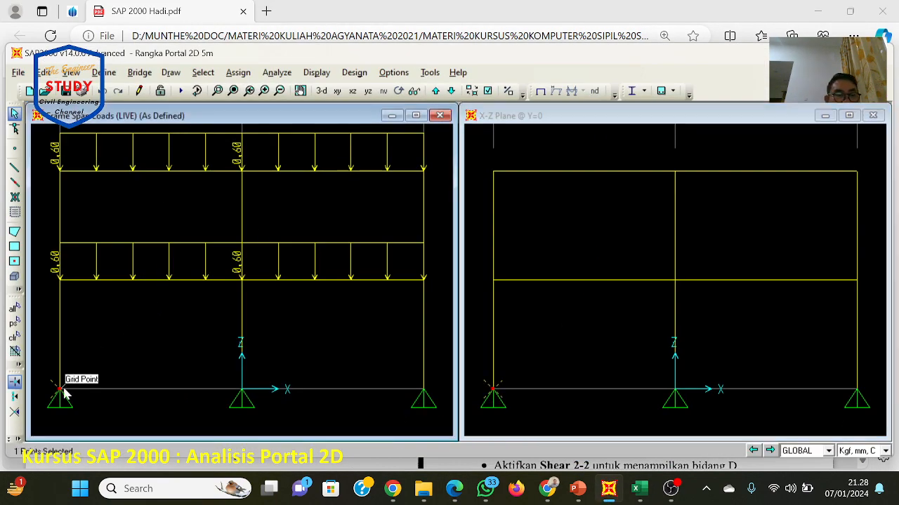
pyautogui.click(242, 397)
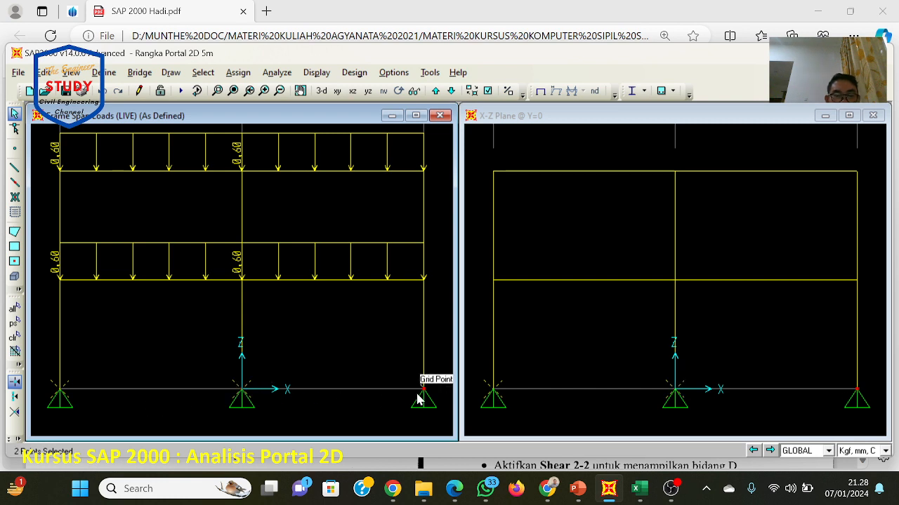
pyautogui.click(421, 398)
pyautogui.click(238, 72)
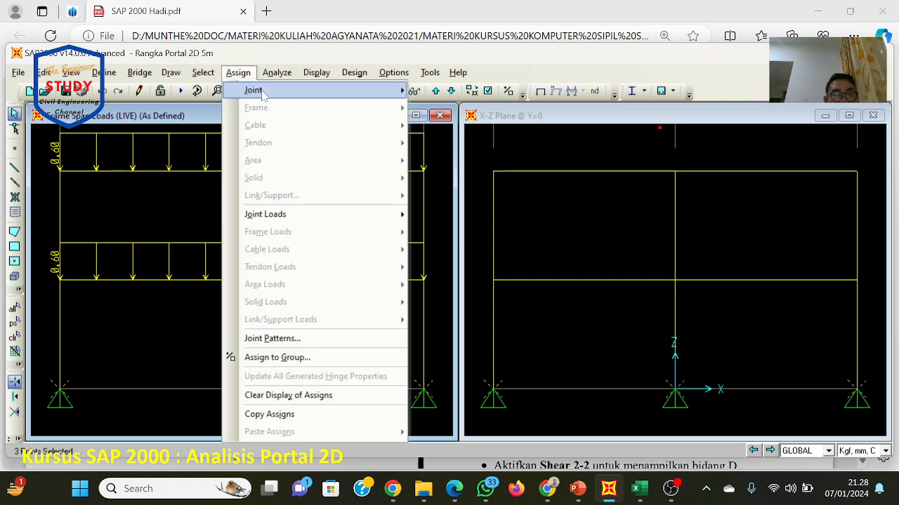
pyautogui.moveTo(279, 90)
pyautogui.click(439, 92)
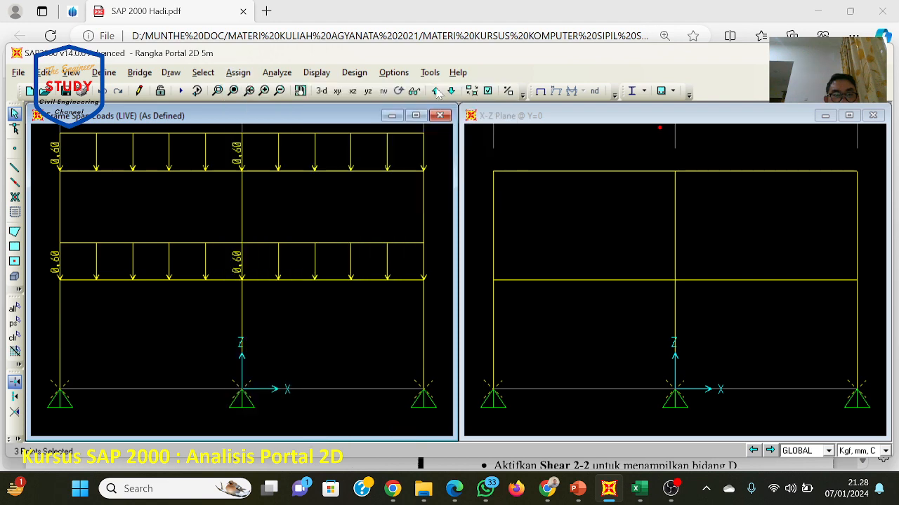
pyautogui.click(420, 292)
pyautogui.click(420, 324)
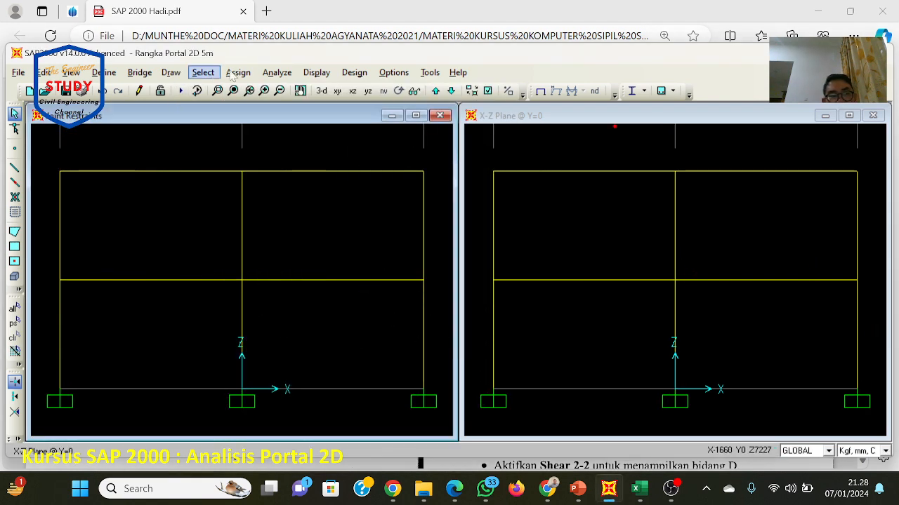
# Step: Accept the analysis options with UX, UZ and RY as available DOFs, and run the DEAD and LIVE load cases
pyautogui.click(277, 73)
pyautogui.click(301, 91)
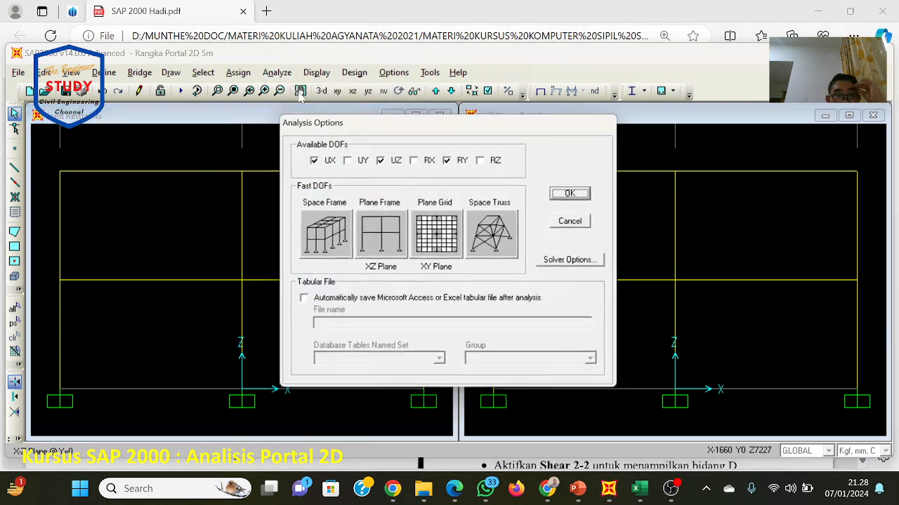
pyautogui.click(565, 196)
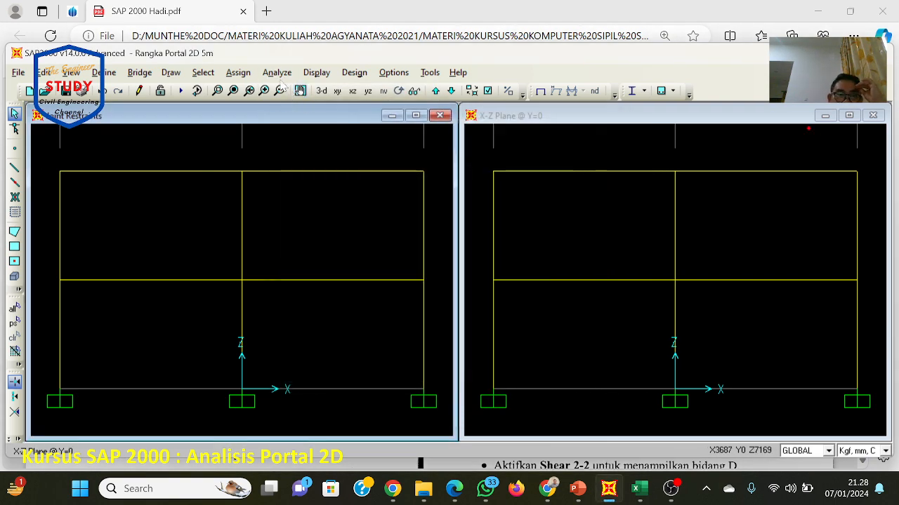
pyautogui.click(276, 73)
pyautogui.click(289, 128)
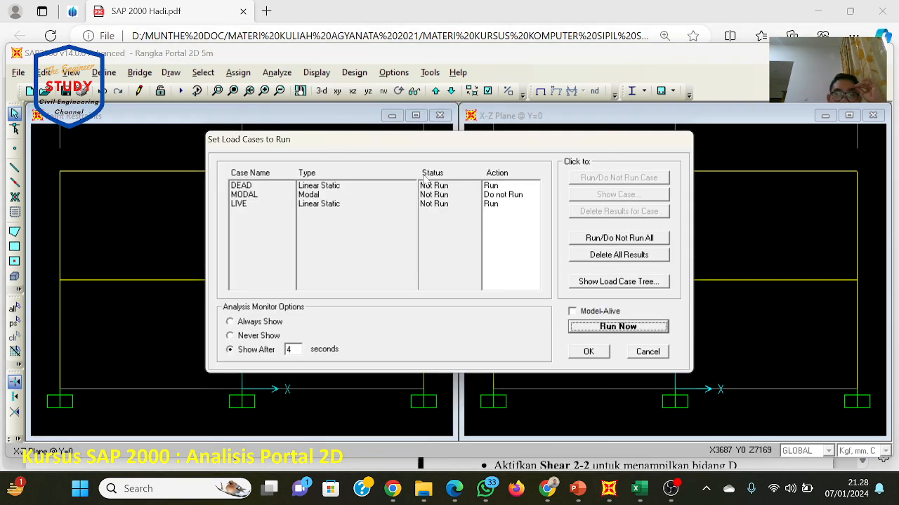
pyautogui.click(608, 328)
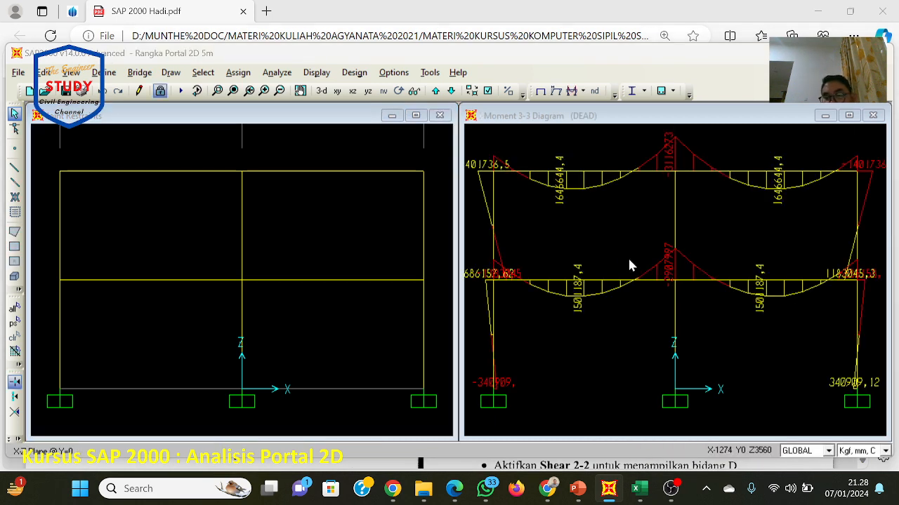
# Step: Run the concrete frame design check to show the longitudinal reinforcing areas
pyautogui.click(354, 72)
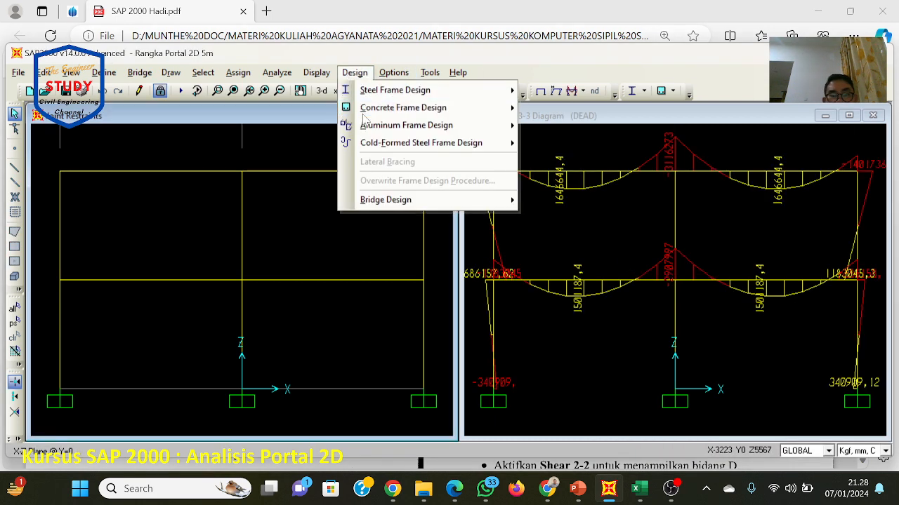
pyautogui.moveTo(367, 111)
pyautogui.click(587, 163)
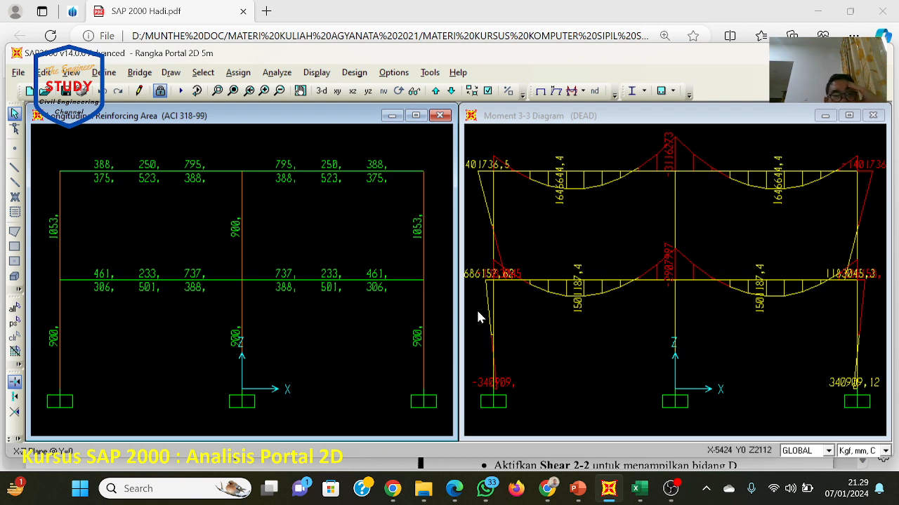
# Step: Switch to Excel to check the column reinforcement calculation, and return to the SAP2000 longitudinal reinforcement results
pyautogui.click(640, 489)
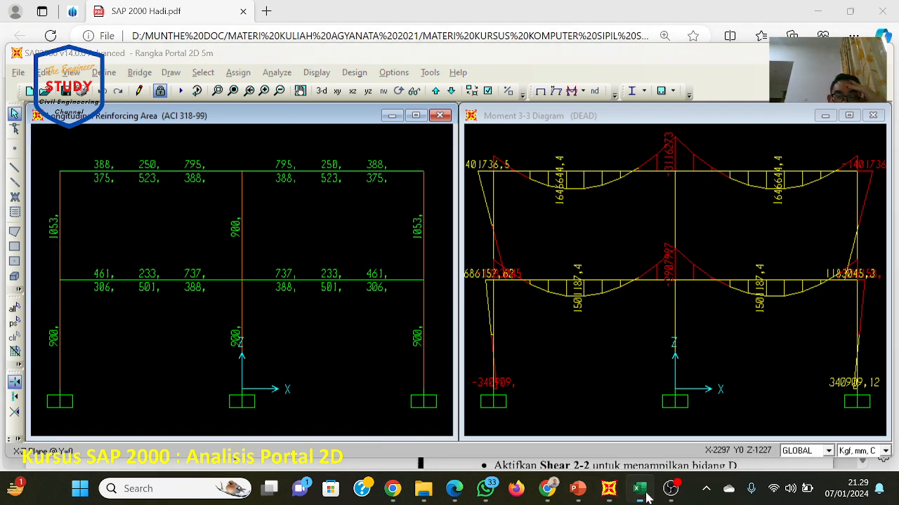
pyautogui.click(644, 493)
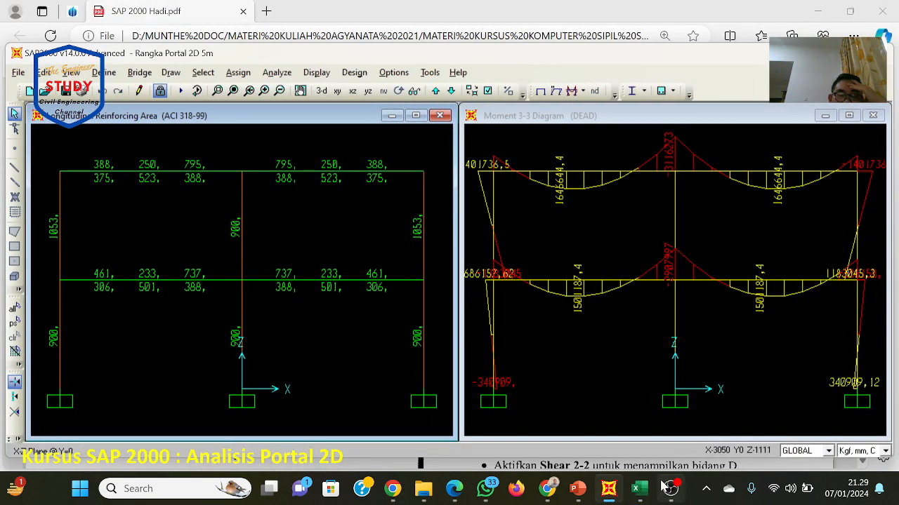
pyautogui.click(638, 490)
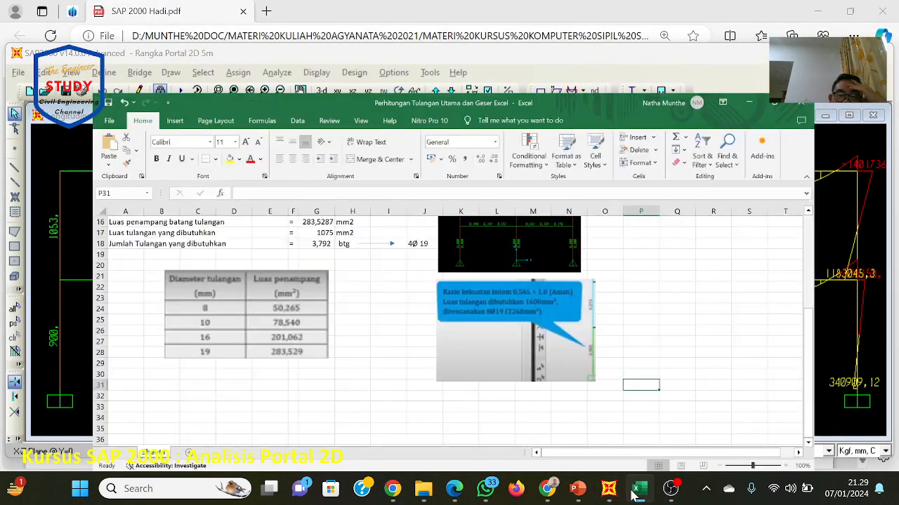
pyautogui.scroll(1, 286, 232)
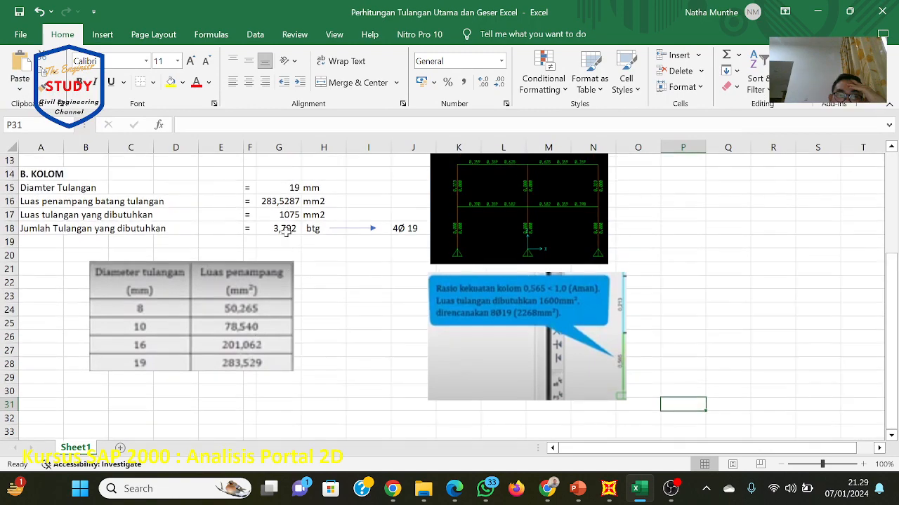
pyautogui.click(639, 488)
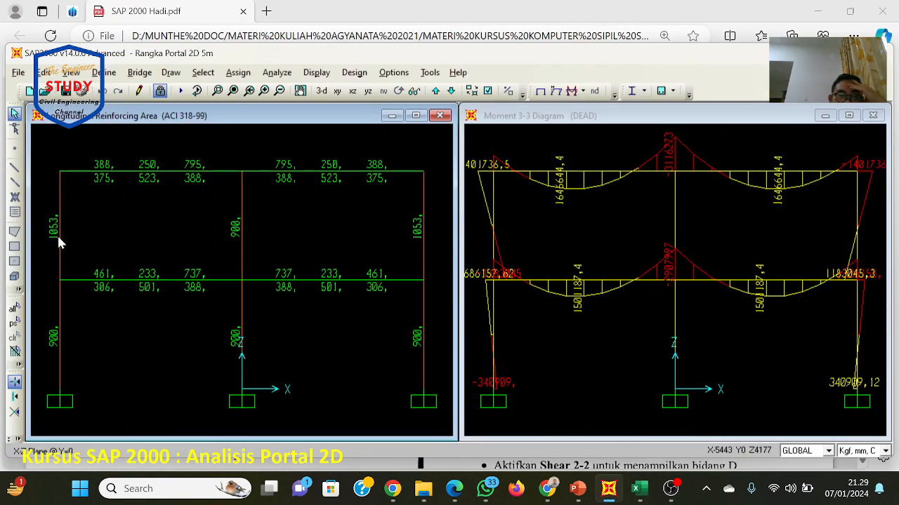
# Step: Display the Shear Reinforcing output of the concrete frame design on the portal frame
pyautogui.click(354, 73)
pyautogui.moveTo(375, 108)
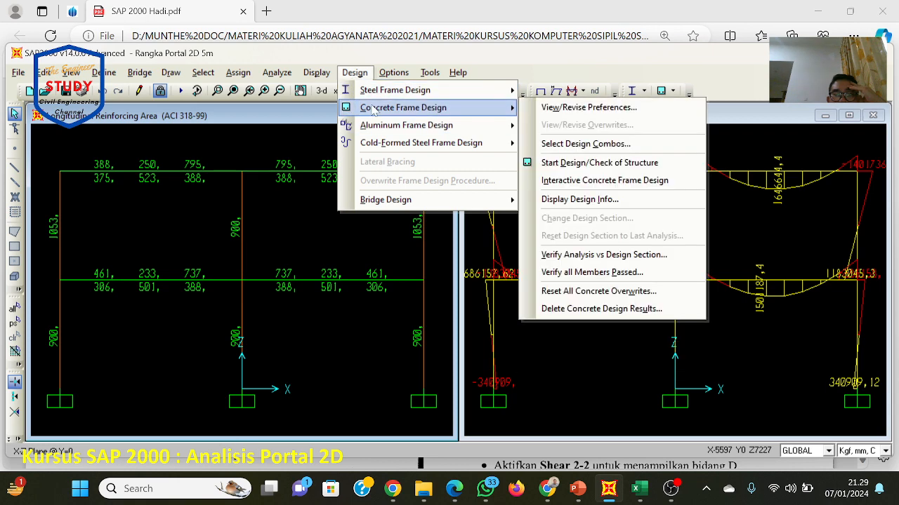
pyautogui.click(596, 200)
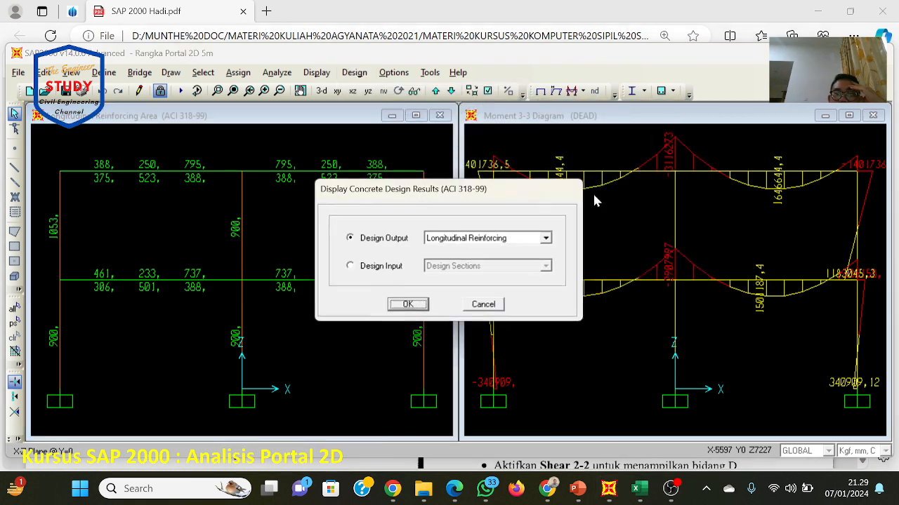
pyautogui.click(527, 241)
pyautogui.click(506, 269)
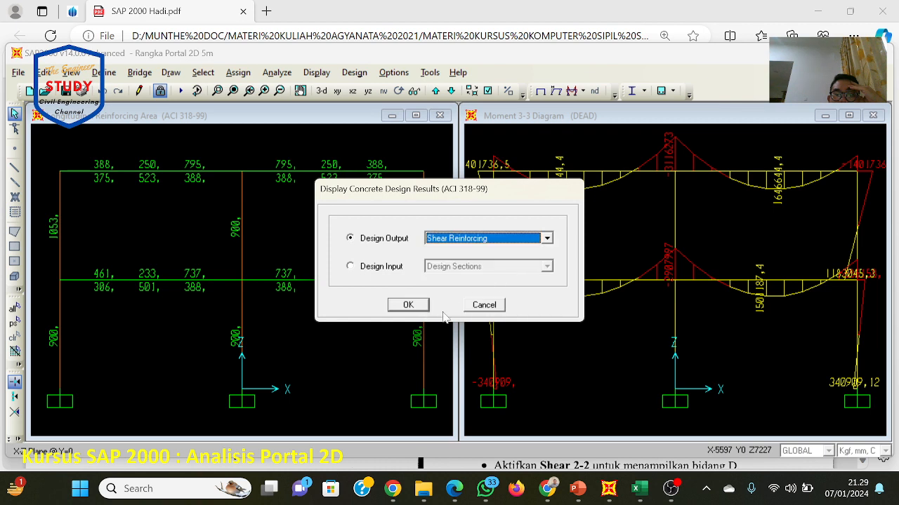
pyautogui.click(407, 305)
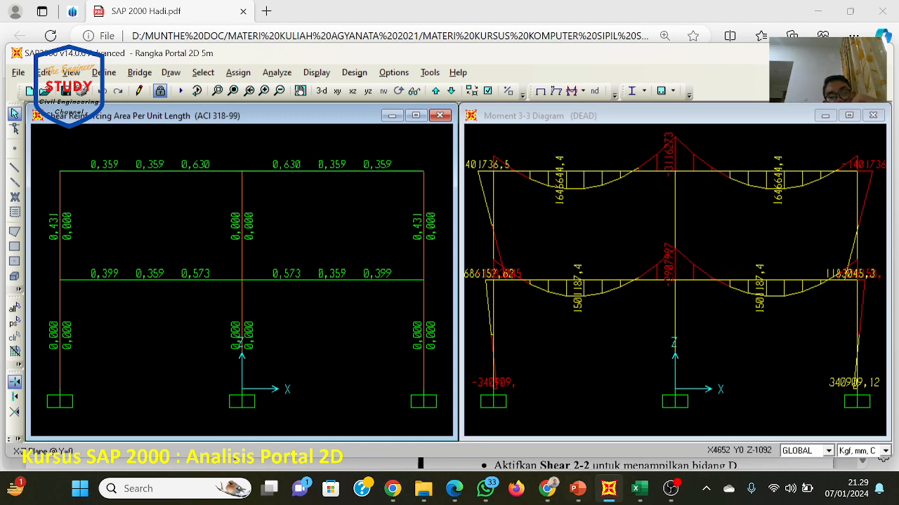
# Step: Unlock the model and accept deletion of the analysis results
pyautogui.click(590, 499)
pyautogui.click(608, 488)
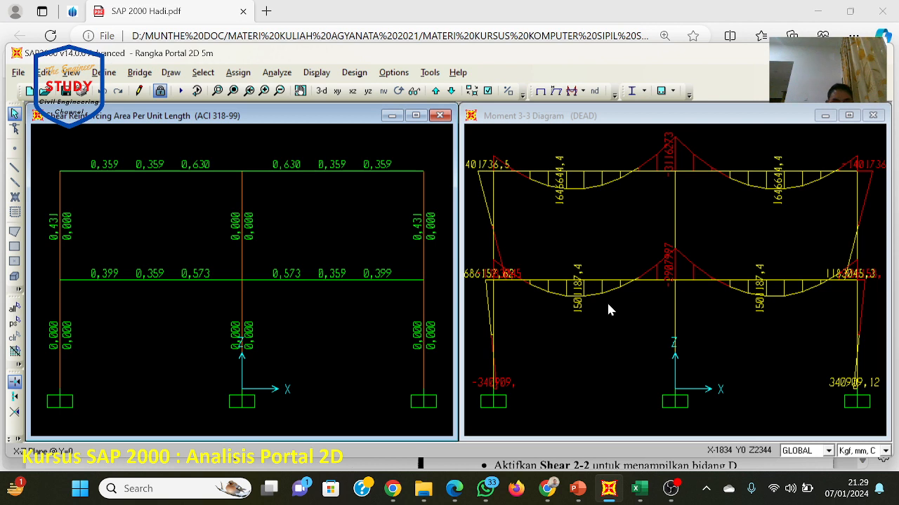
pyautogui.click(160, 90)
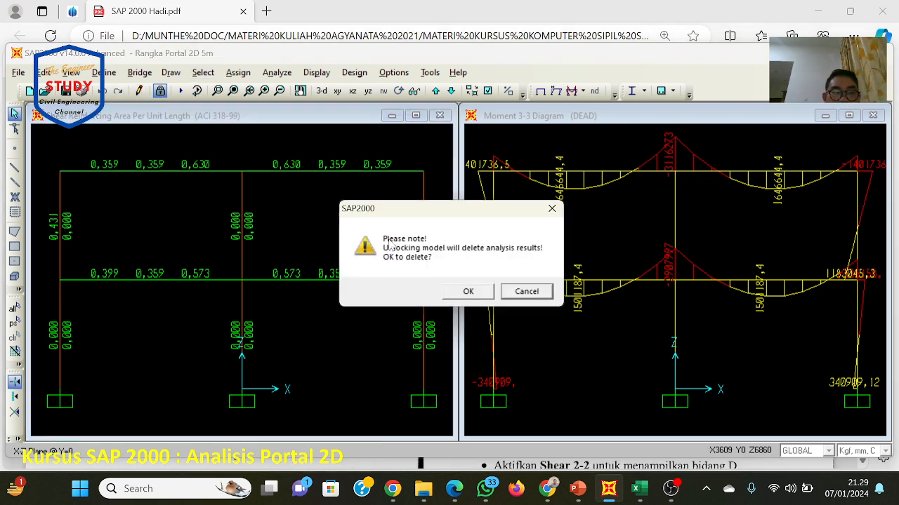
pyautogui.click(466, 295)
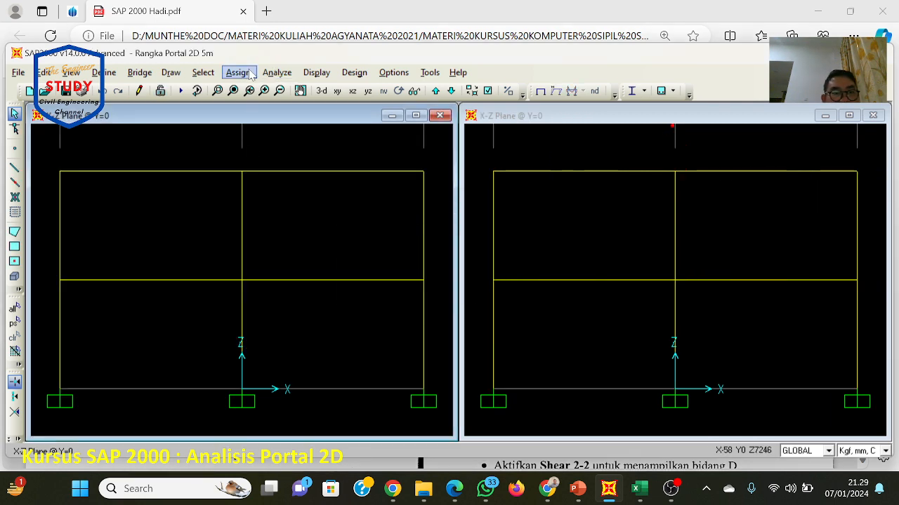
pyautogui.click(103, 73)
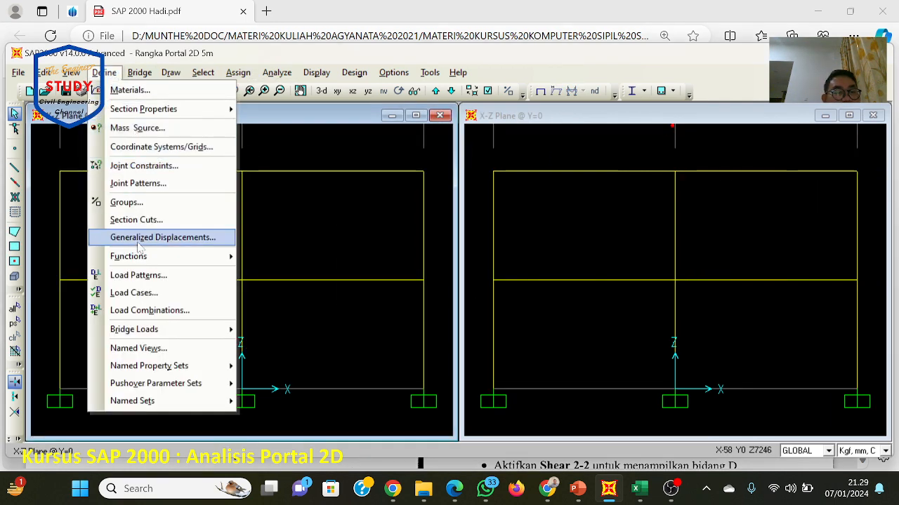
pyautogui.moveTo(175, 109)
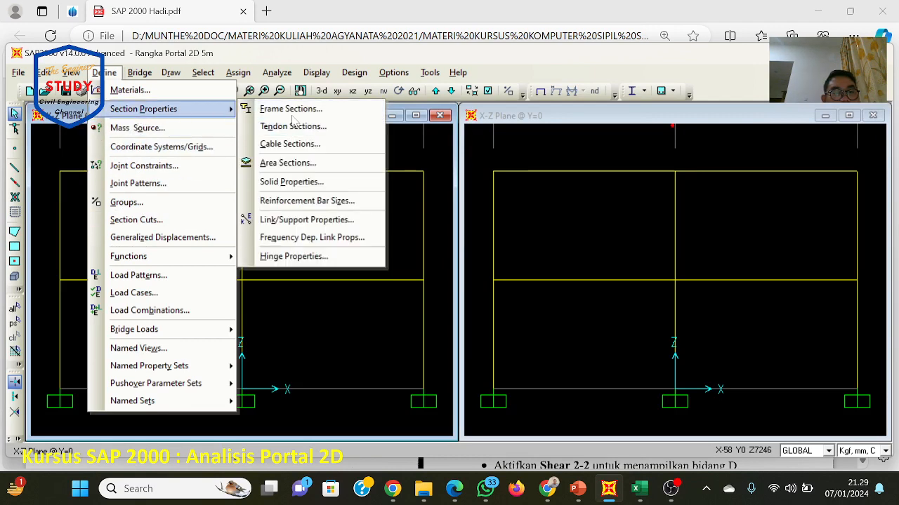
pyautogui.click(281, 109)
pyautogui.click(352, 184)
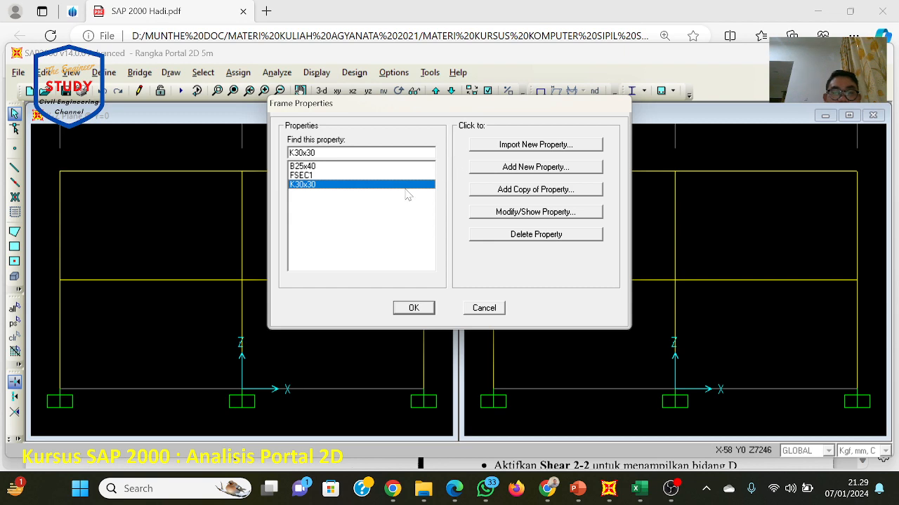
pyautogui.click(524, 174)
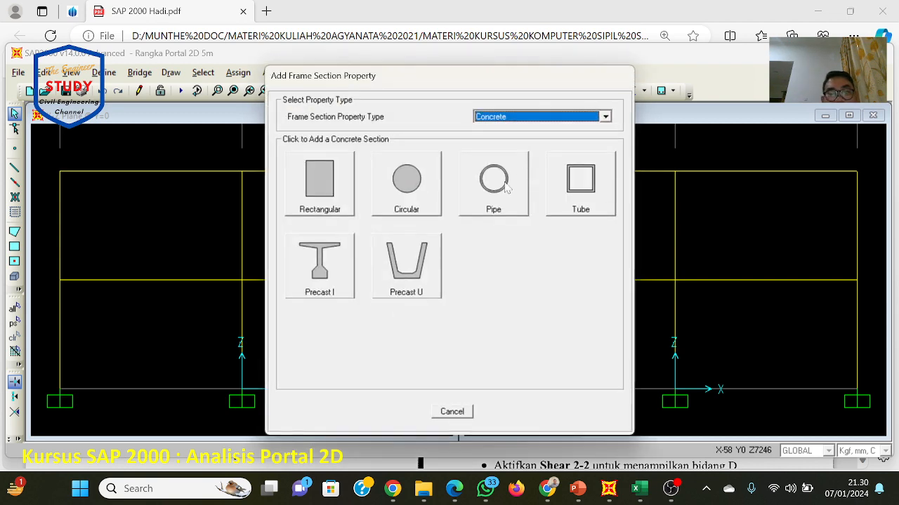
pyautogui.click(442, 411)
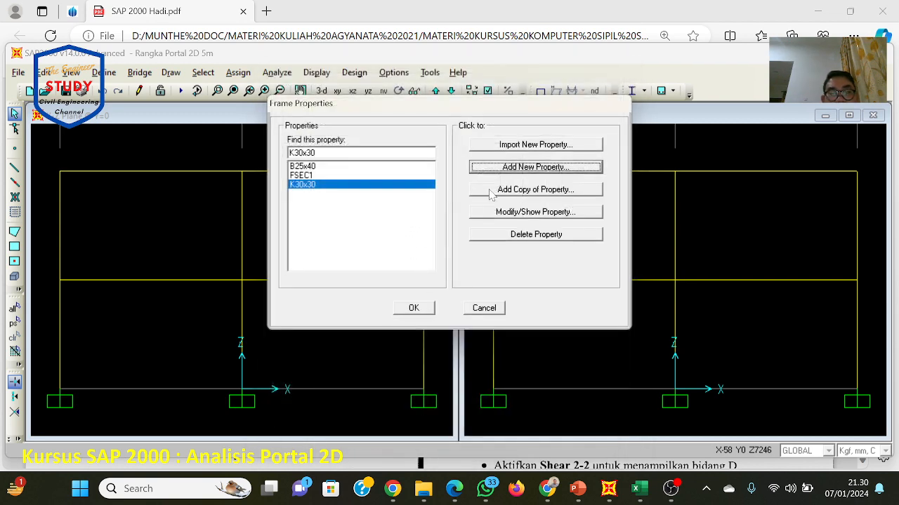
pyautogui.click(512, 191)
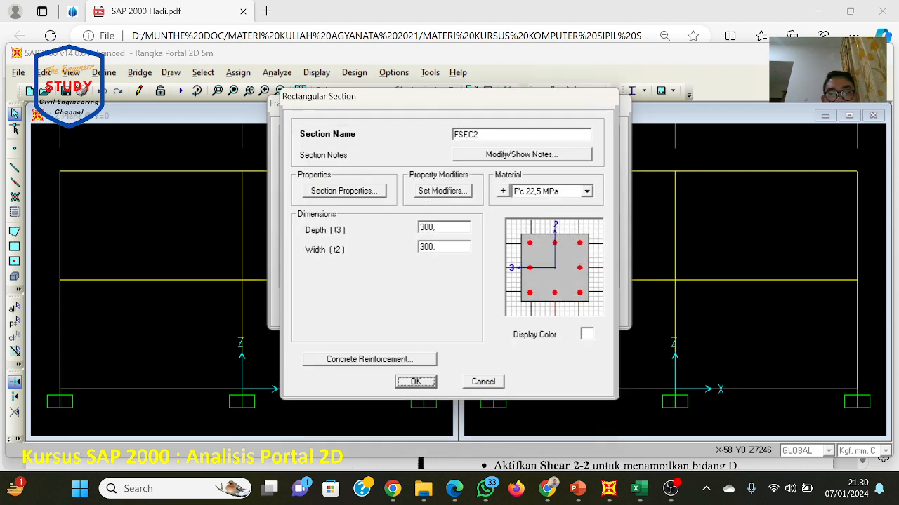
pyautogui.click(477, 134)
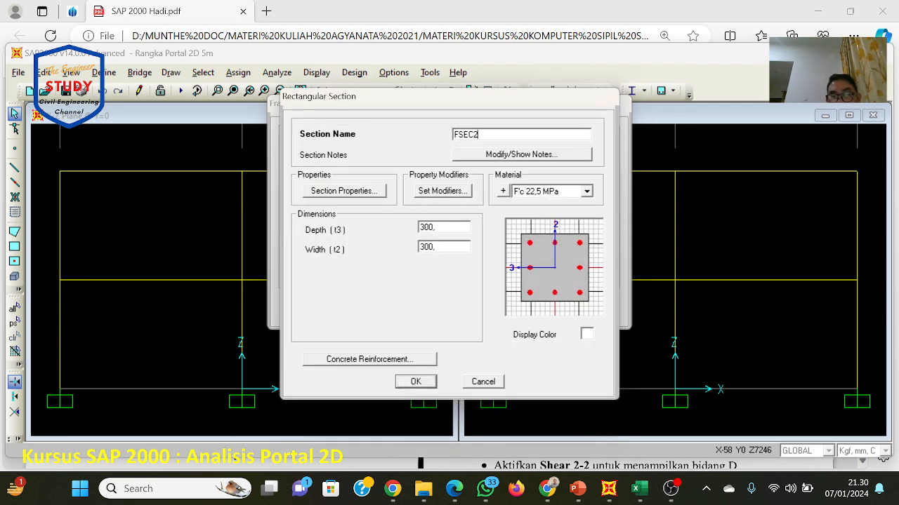
pyautogui.click(483, 383)
pyautogui.click(481, 307)
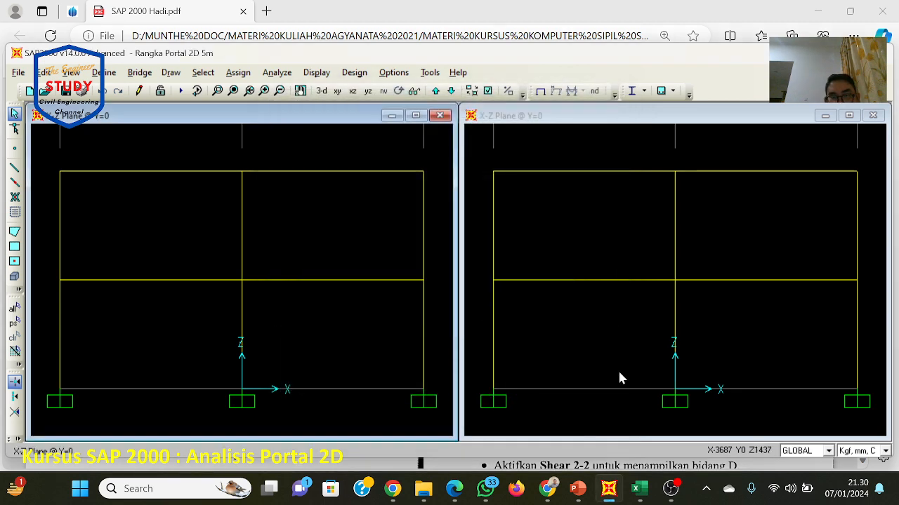
# Step: Set the model's current units to Tonf, m, C
pyautogui.click(860, 451)
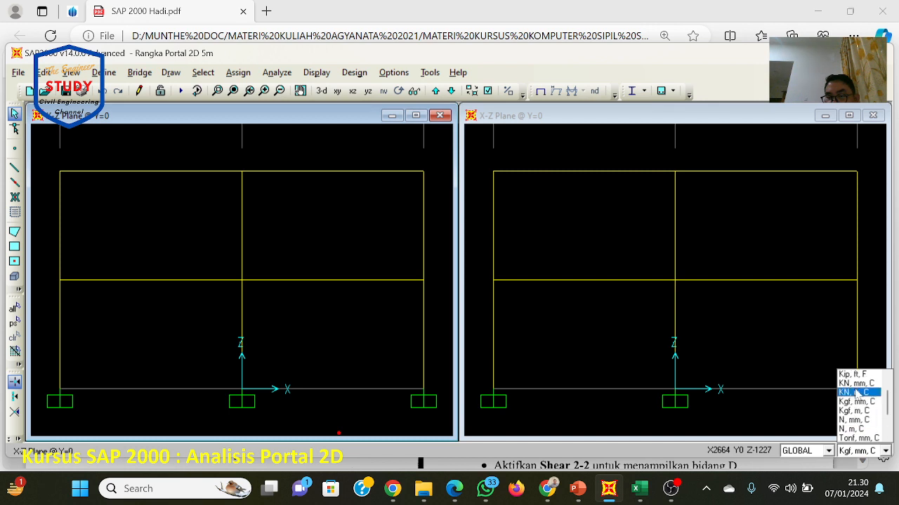
pyautogui.scroll(1, 856, 394)
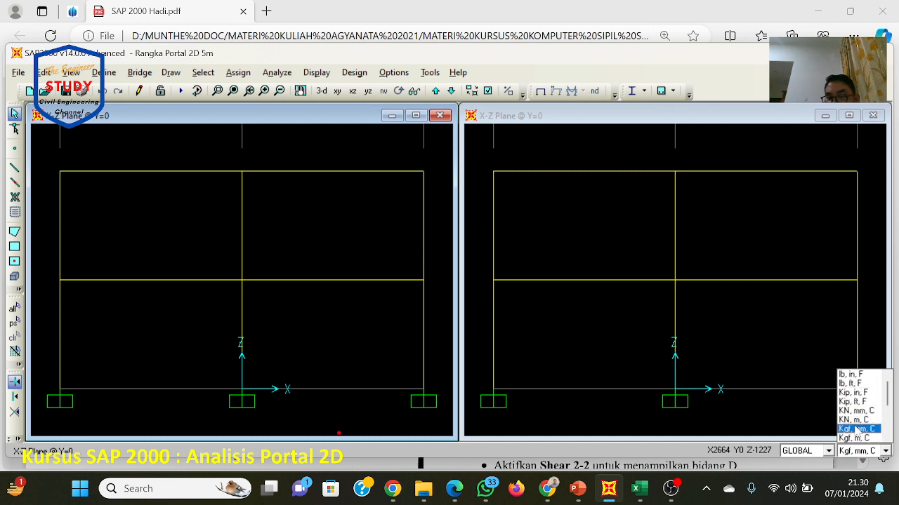
pyautogui.scroll(-2, 855, 431)
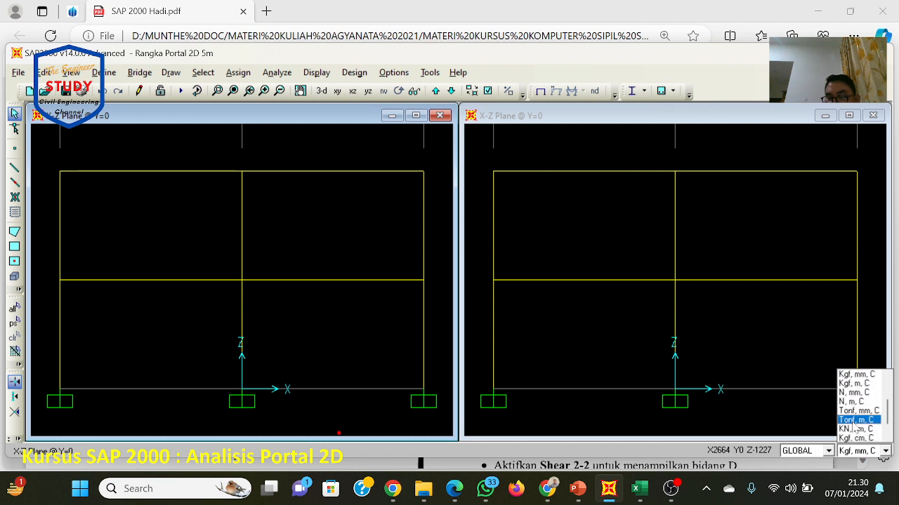
pyautogui.click(855, 422)
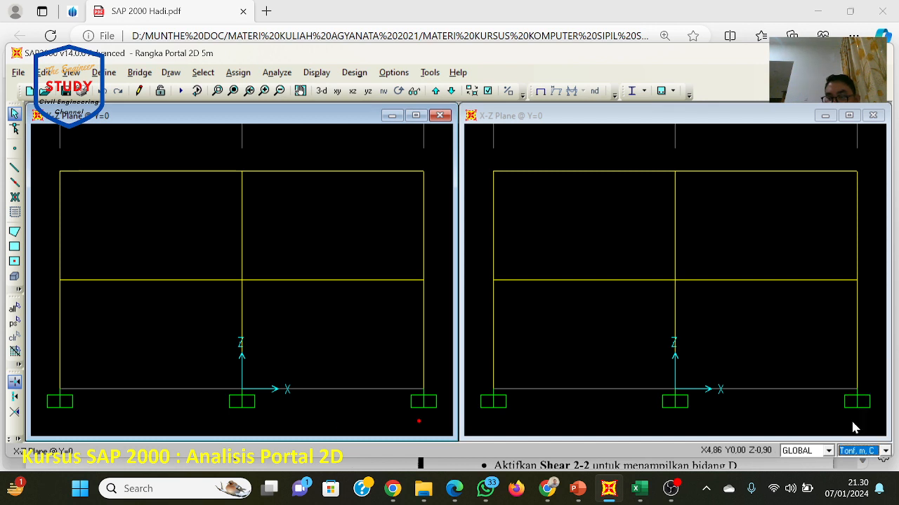
# Step: Add a copy of the K30x30 frame section and name it K40x40
pyautogui.click(237, 72)
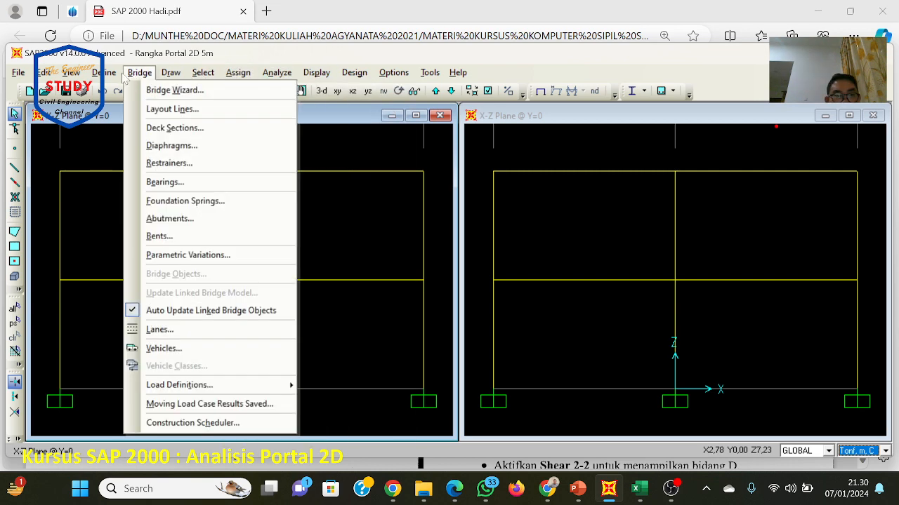
pyautogui.moveTo(104, 72)
pyautogui.moveTo(161, 109)
pyautogui.click(301, 114)
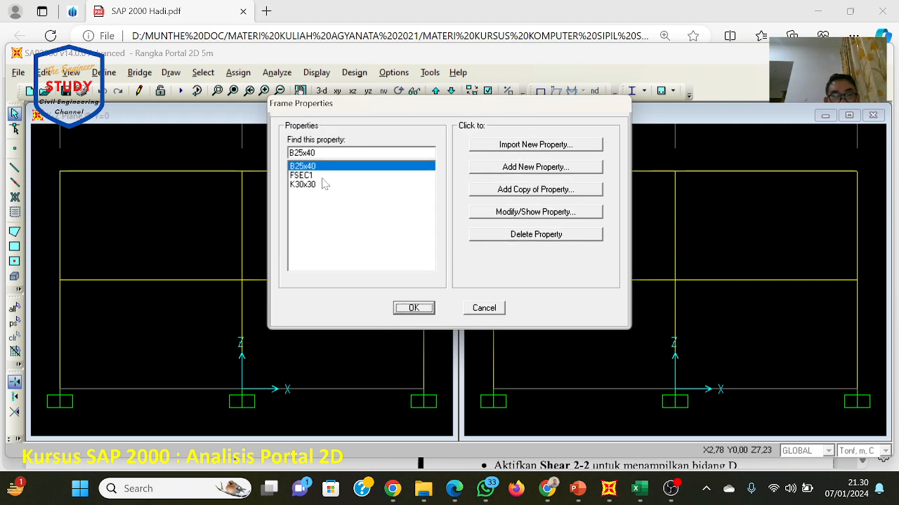
pyautogui.click(323, 184)
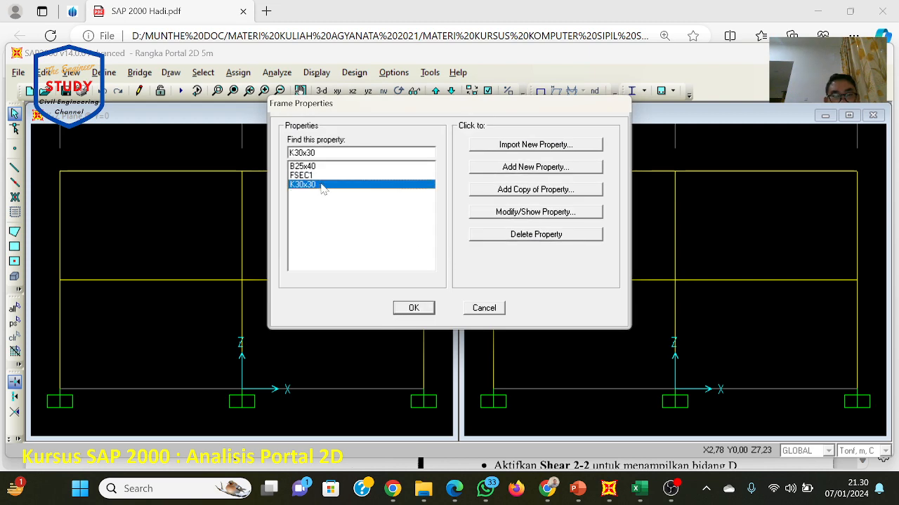
pyautogui.click(538, 189)
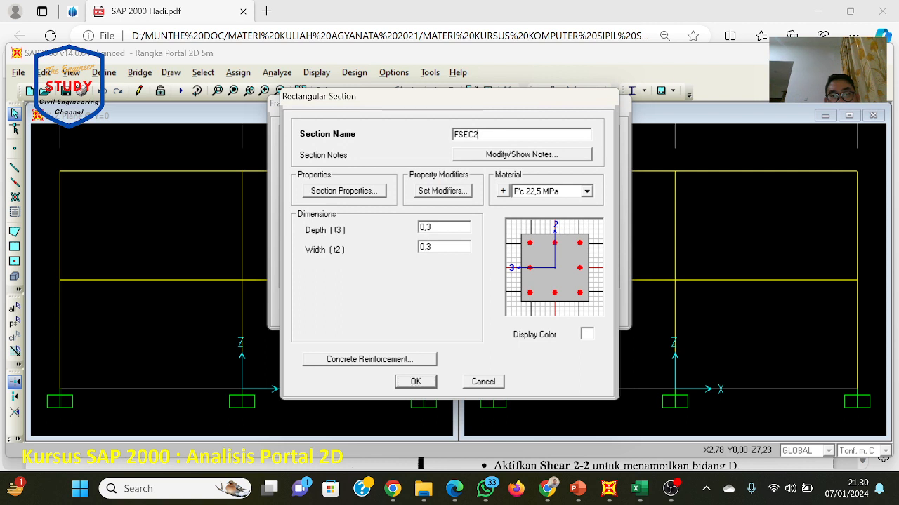
pyautogui.press('BackSpace')
pyautogui.press('BackSpace')
pyautogui.press('BackSpace')
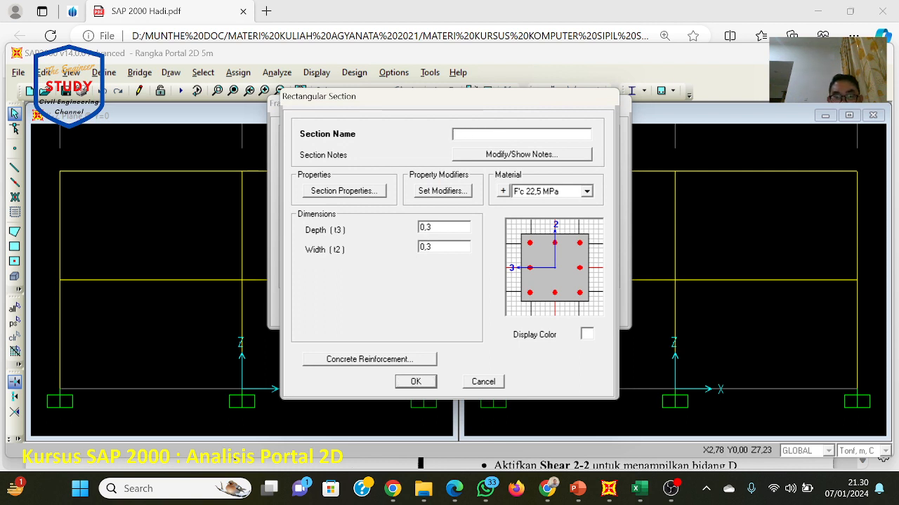
pyautogui.write('K40x40')
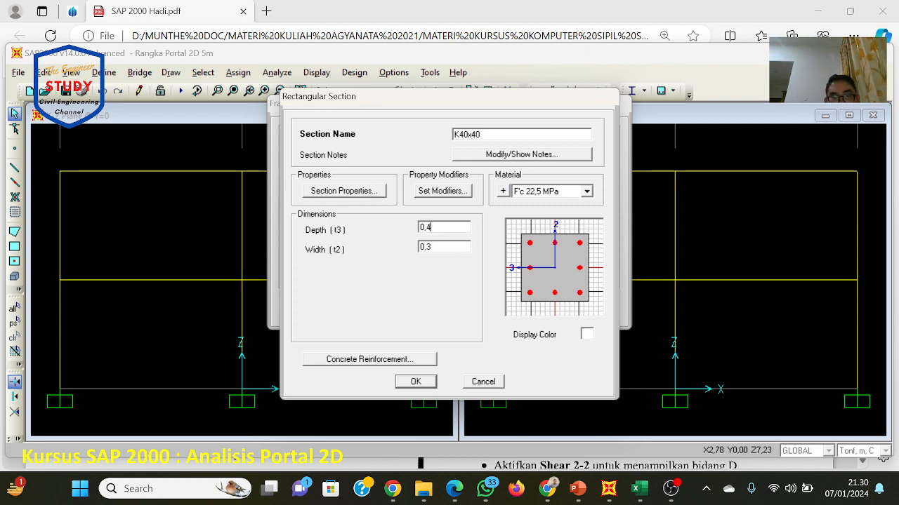
# Step: Give the K40x40 section a depth and width of 0,4 m, accept its column reinforcement data, and save the section
pyautogui.press('Tab')
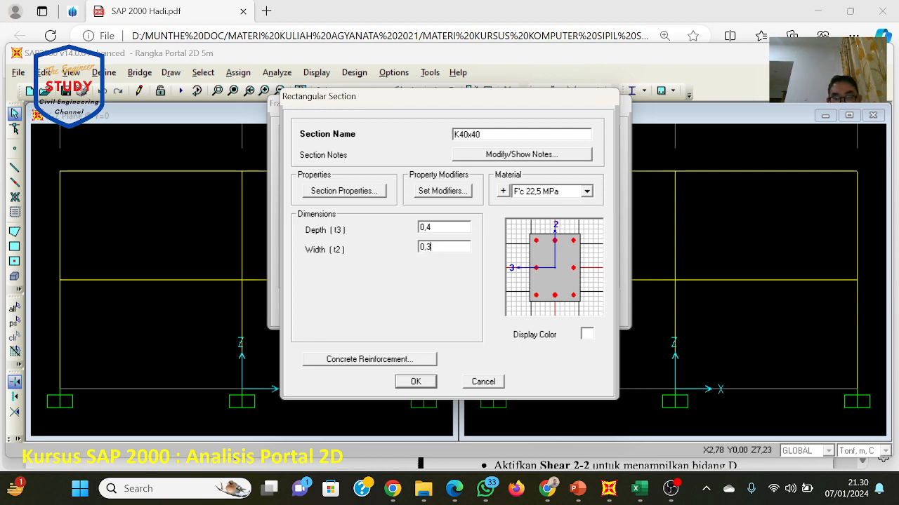
pyautogui.click(405, 362)
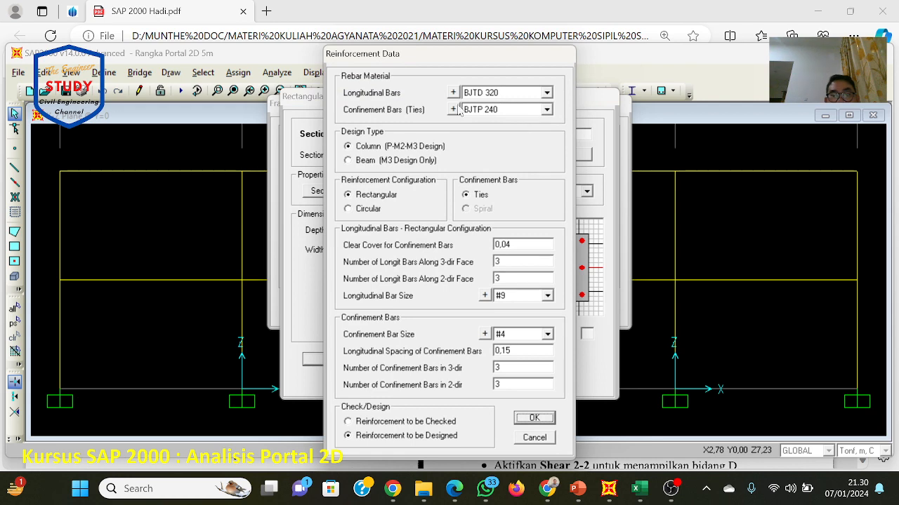
pyautogui.click(550, 420)
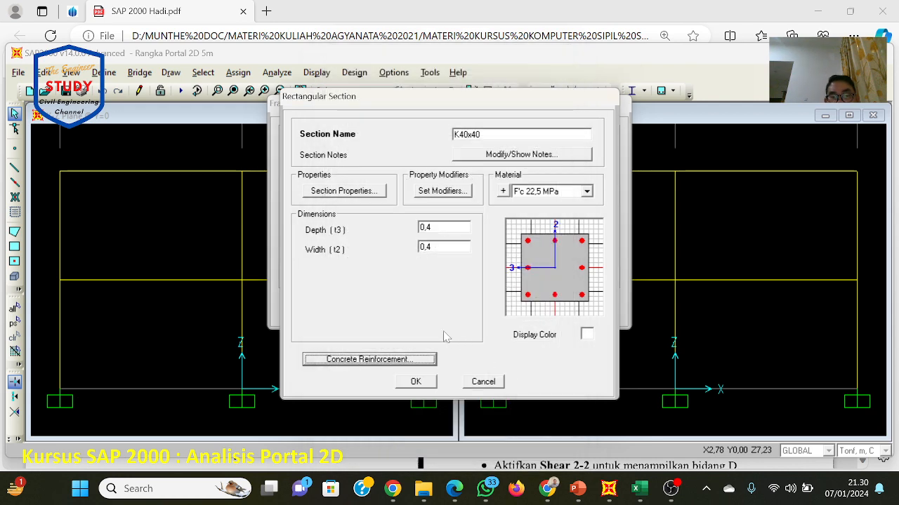
pyautogui.click(421, 380)
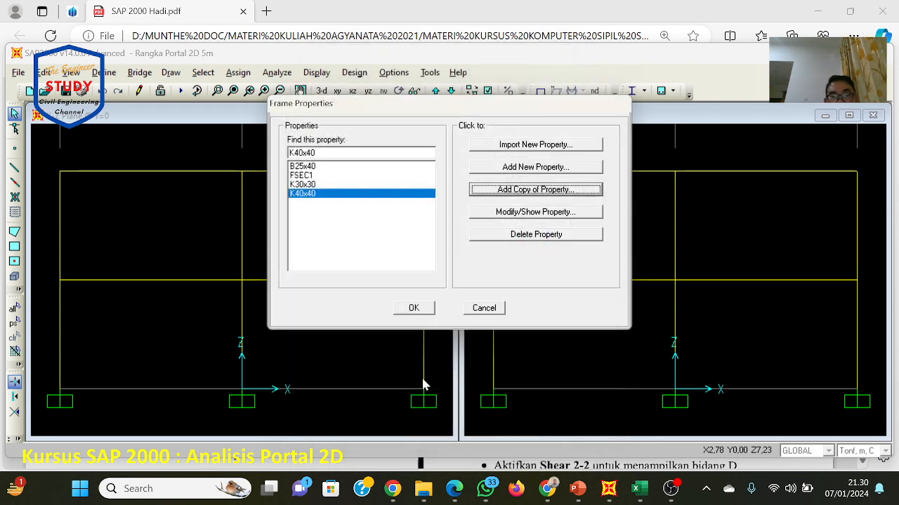
pyautogui.click(422, 308)
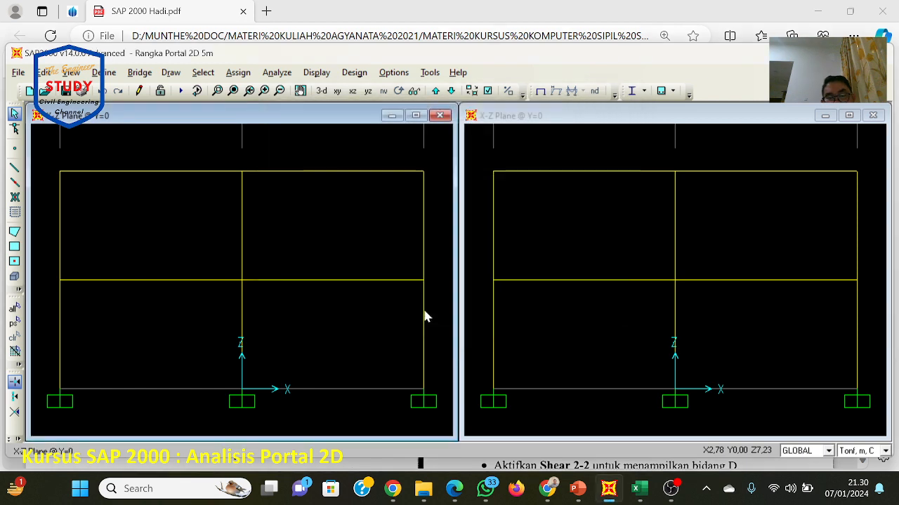
# Step: Select all six columns on both storeys with intersecting lines and assign them the K40x40 frame section
pyautogui.click(15, 381)
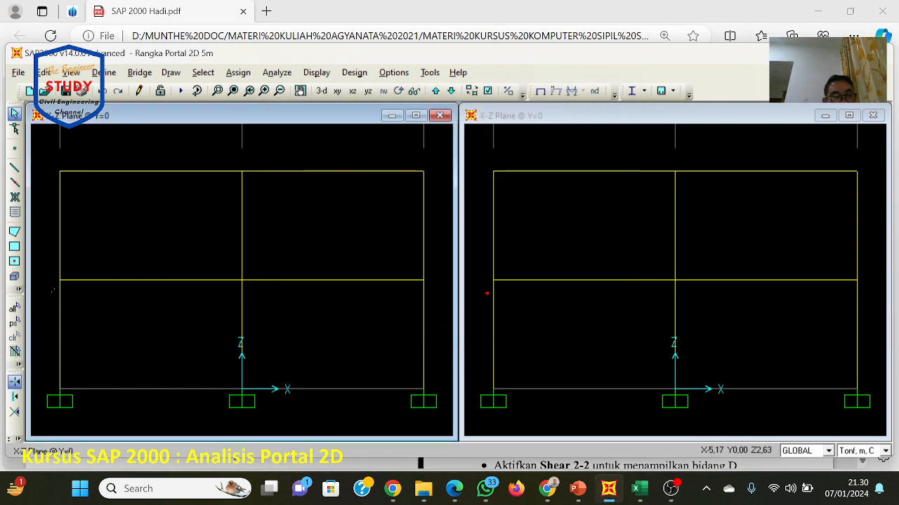
pyautogui.click(450, 244)
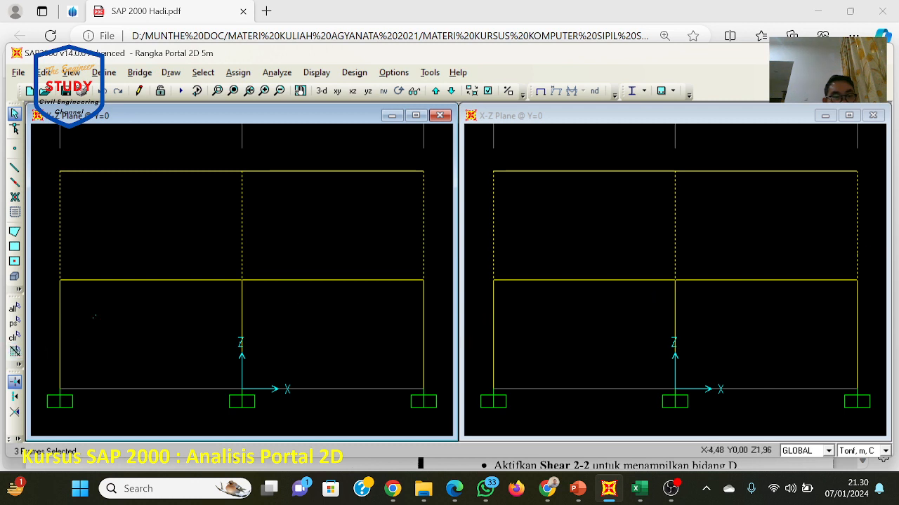
pyautogui.click(54, 319)
pyautogui.click(440, 341)
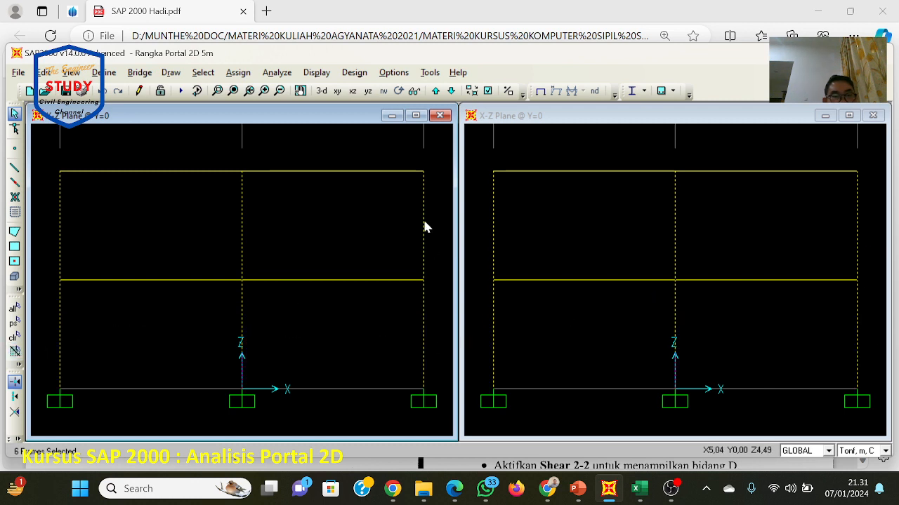
pyautogui.click(256, 77)
pyautogui.moveTo(257, 107)
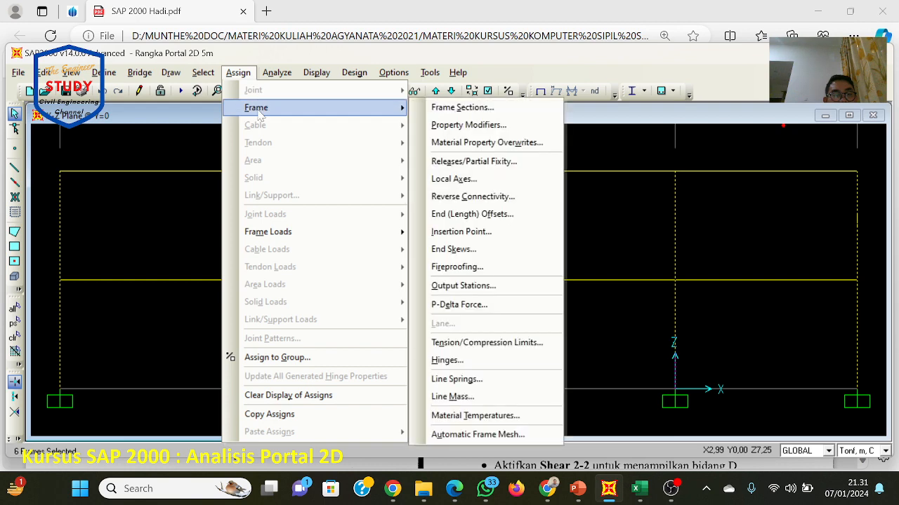
pyautogui.click(463, 107)
pyautogui.click(330, 195)
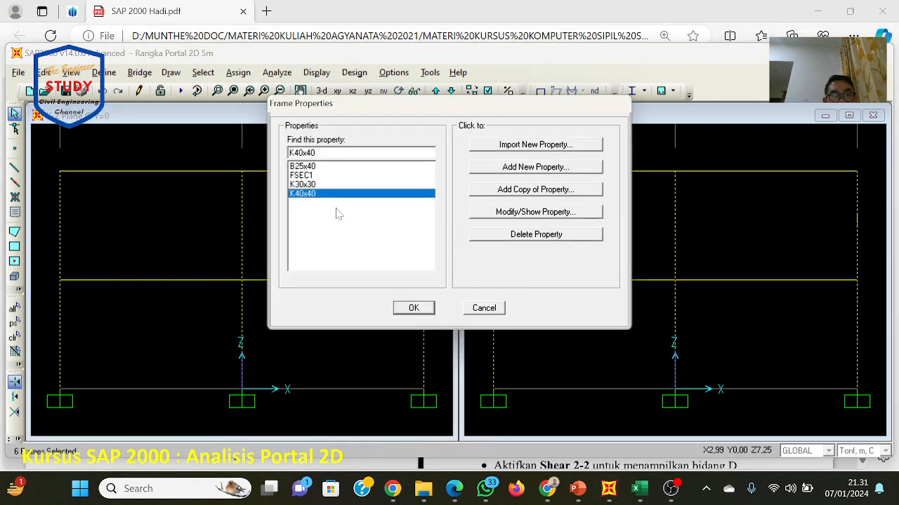
pyautogui.click(397, 309)
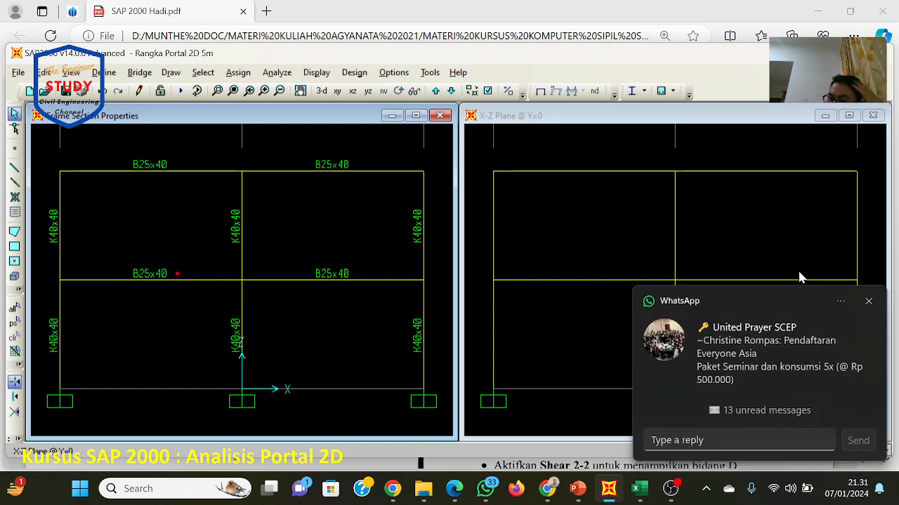
pyautogui.click(866, 307)
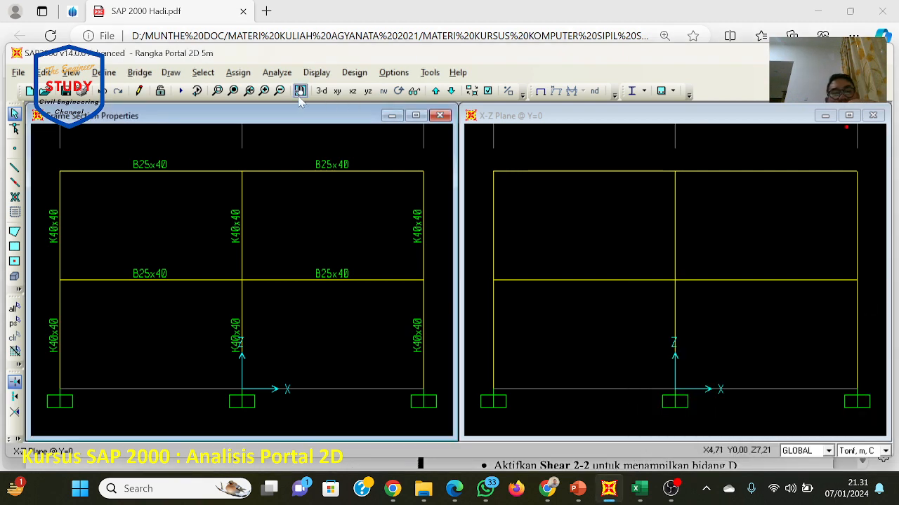
# Step: Set the analysis options to Plane Frame degrees of freedom in the XZ plane
pyautogui.click(277, 72)
pyautogui.click(323, 89)
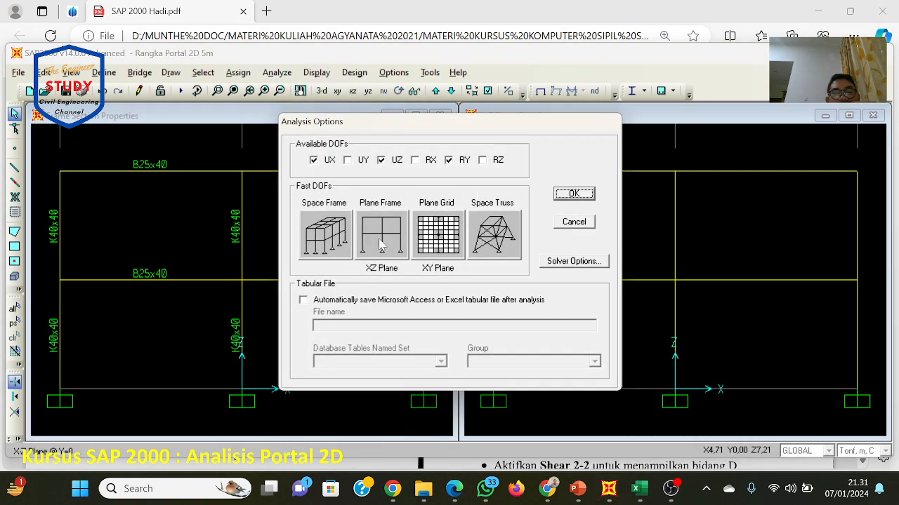
pyautogui.click(381, 238)
pyautogui.click(580, 194)
# Step: Run the analysis for the DEAD and LIVE load cases, leaving MODAL out of the run
pyautogui.click(276, 73)
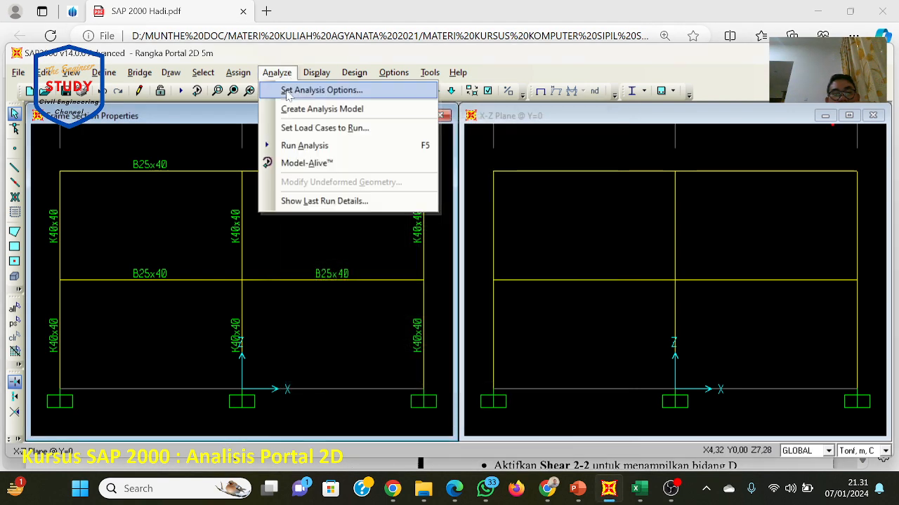
pyautogui.click(296, 131)
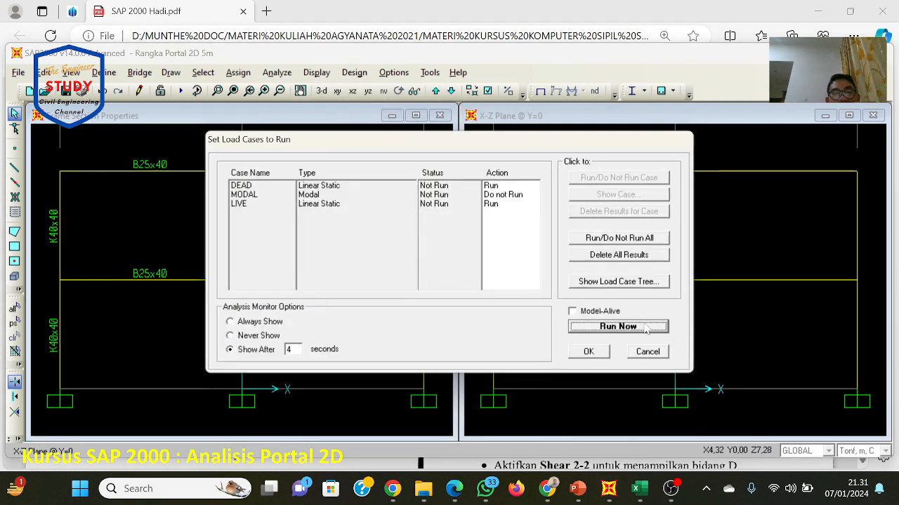
pyautogui.press('Escape')
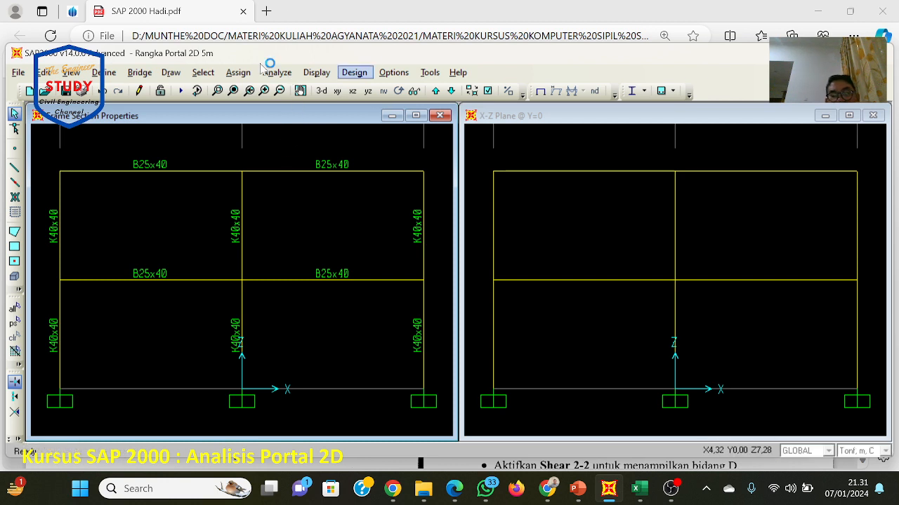
pyautogui.press('F5')
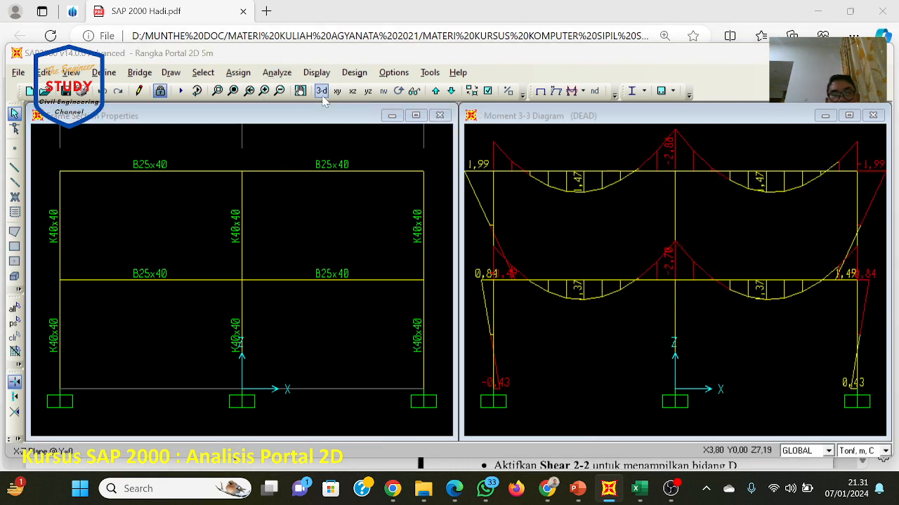
# Step: Run the concrete frame design check and show the longitudinal reinforcing areas in Kgf, mm, C units
pyautogui.click(357, 72)
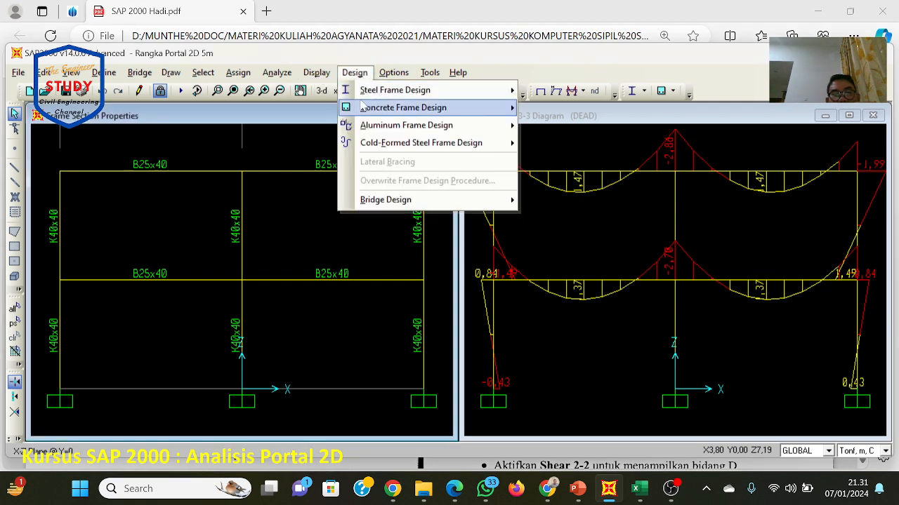
pyautogui.moveTo(404, 108)
pyautogui.click(589, 163)
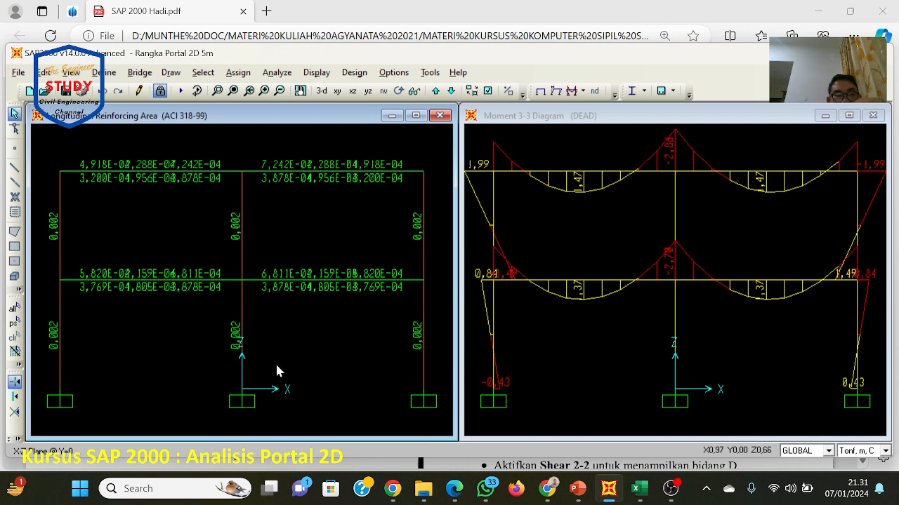
pyautogui.click(862, 450)
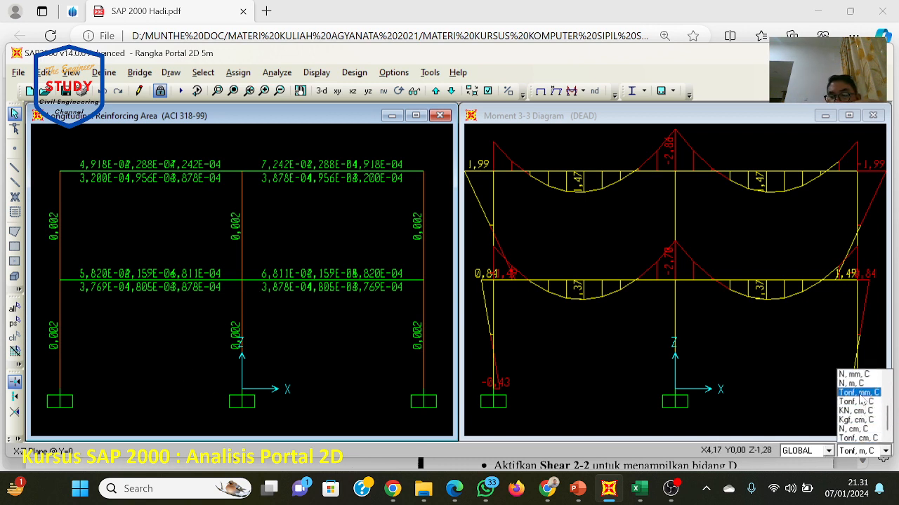
pyautogui.scroll(3, 861, 398)
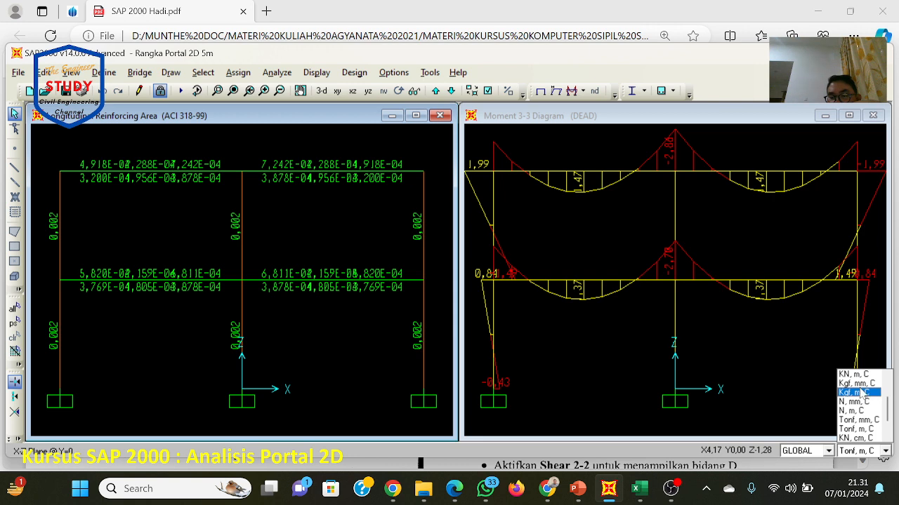
pyautogui.click(856, 383)
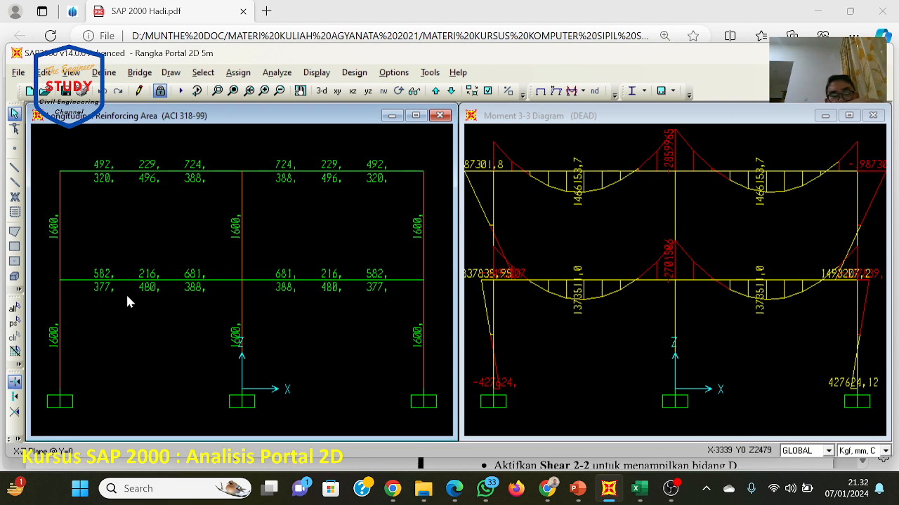
# Step: Switch to Excel and review the beam and column reinforcement calculations against the new design results
pyautogui.moveTo(608, 488)
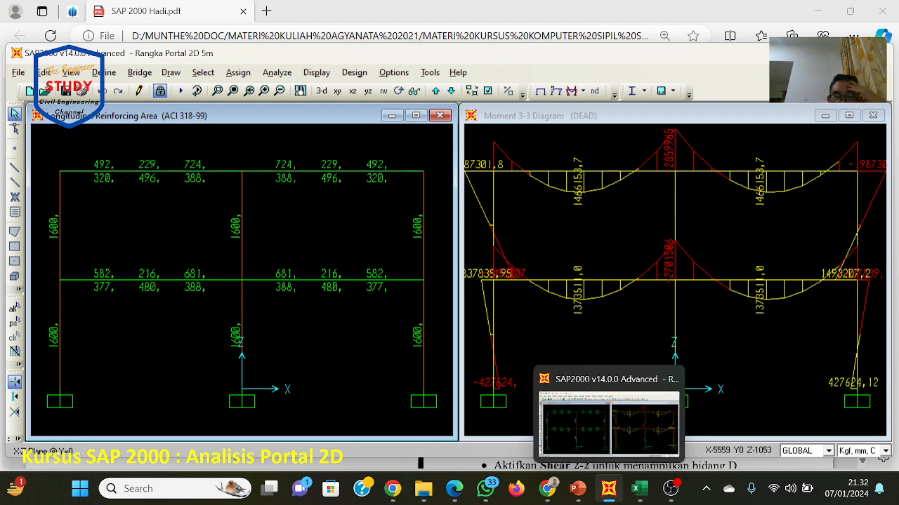
pyautogui.click(639, 489)
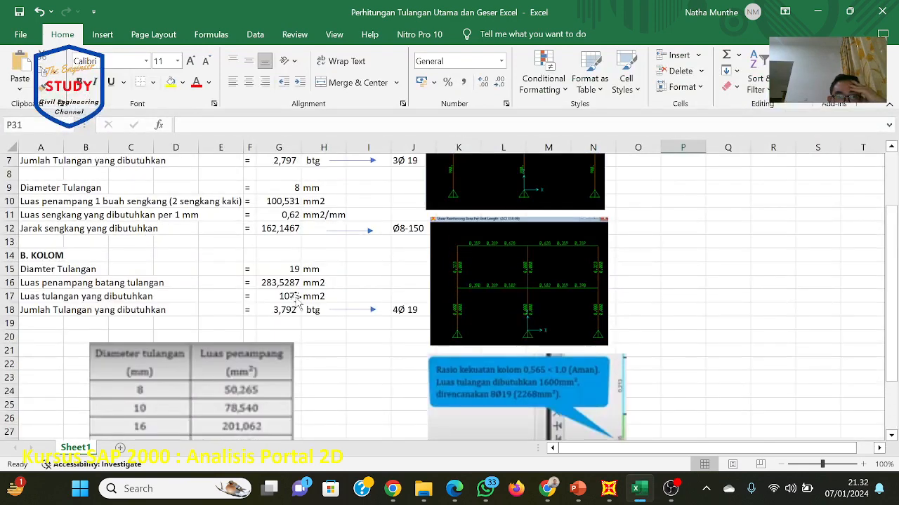
pyautogui.scroll(1, 309, 316)
pyautogui.scroll(1, 357, 328)
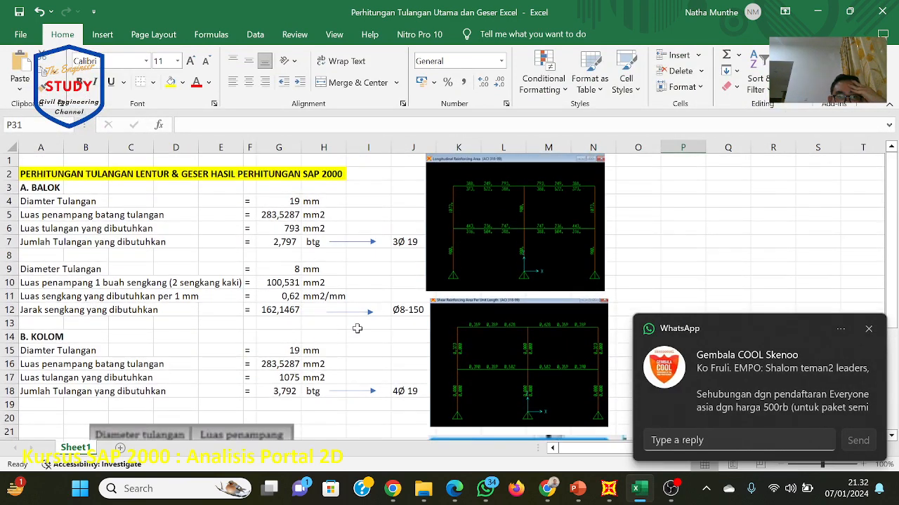
# Step: Compare the SAP2000 longitudinal reinforcing areas with the beam and column reinforcement calculations in Excel
pyautogui.click(868, 329)
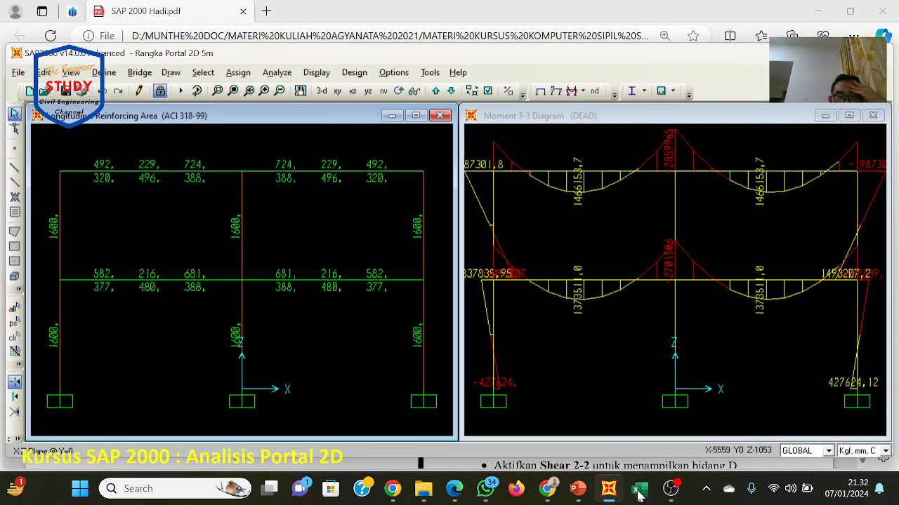
pyautogui.click(638, 492)
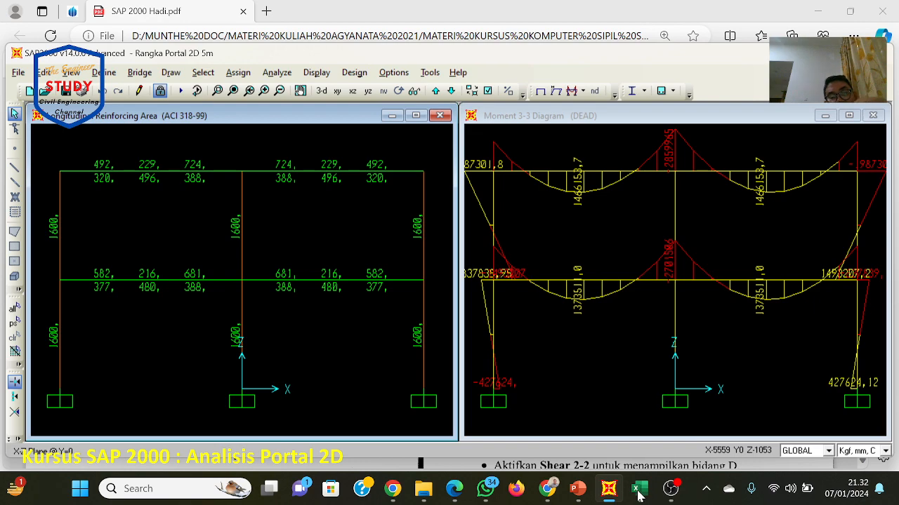
pyautogui.click(639, 491)
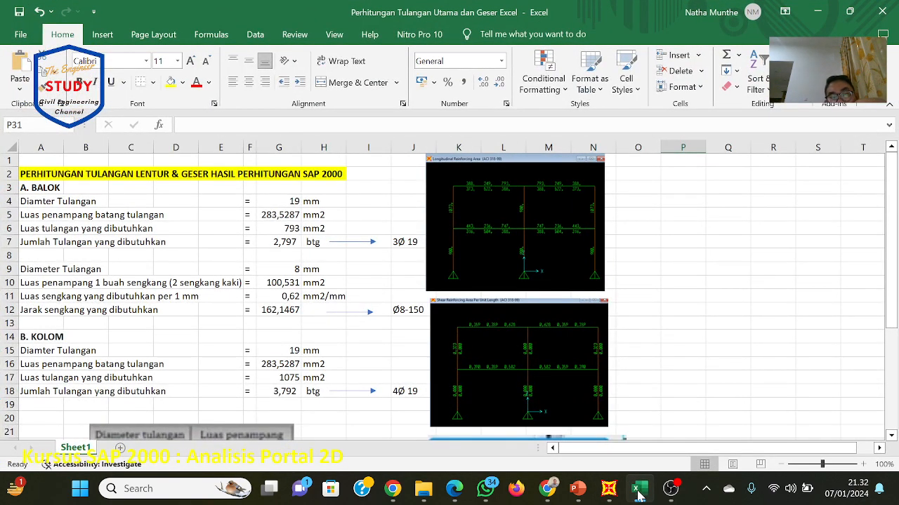
pyautogui.click(638, 492)
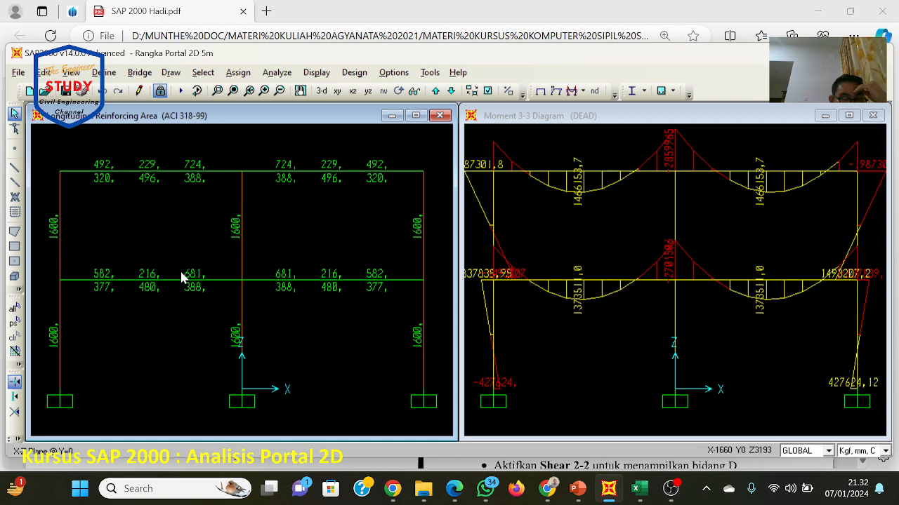
pyautogui.click(578, 488)
pyautogui.click(608, 489)
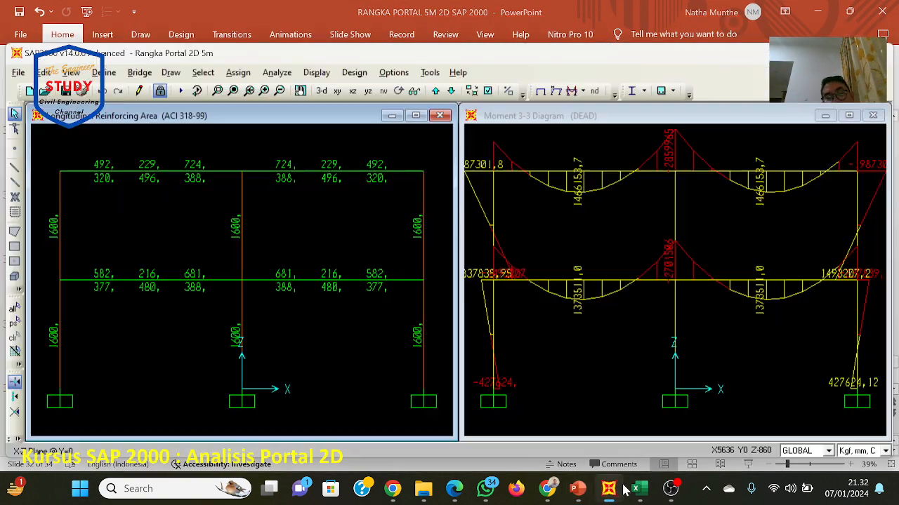
# Step: Switch to Excel and set the column's required reinforcement area to 1600 mm2
pyautogui.click(639, 490)
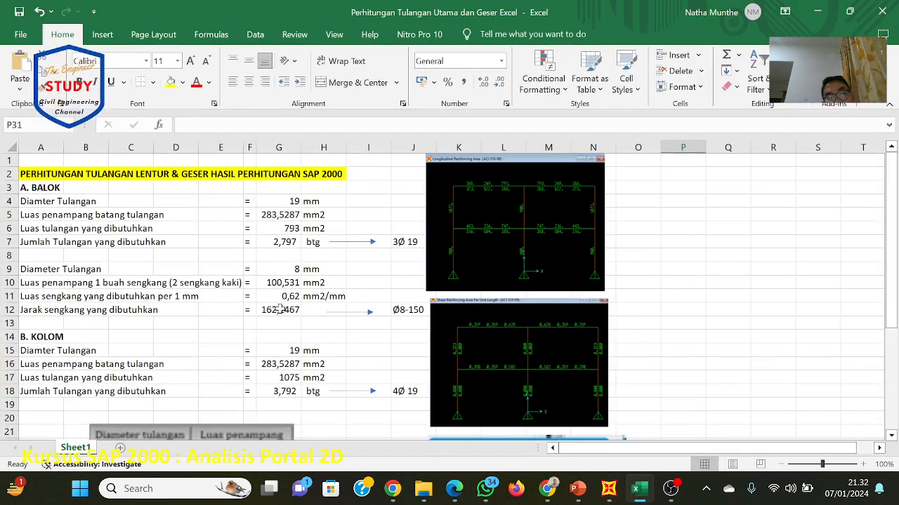
pyautogui.click(283, 378)
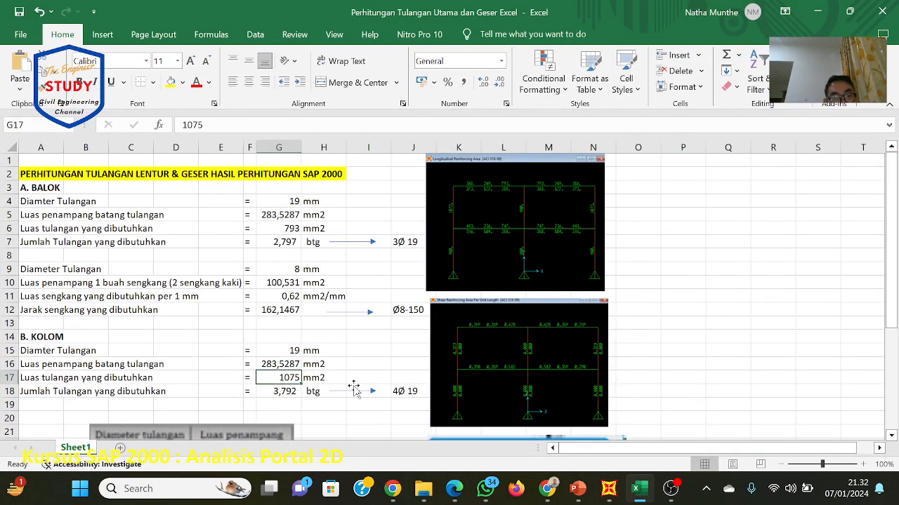
pyautogui.write('16')
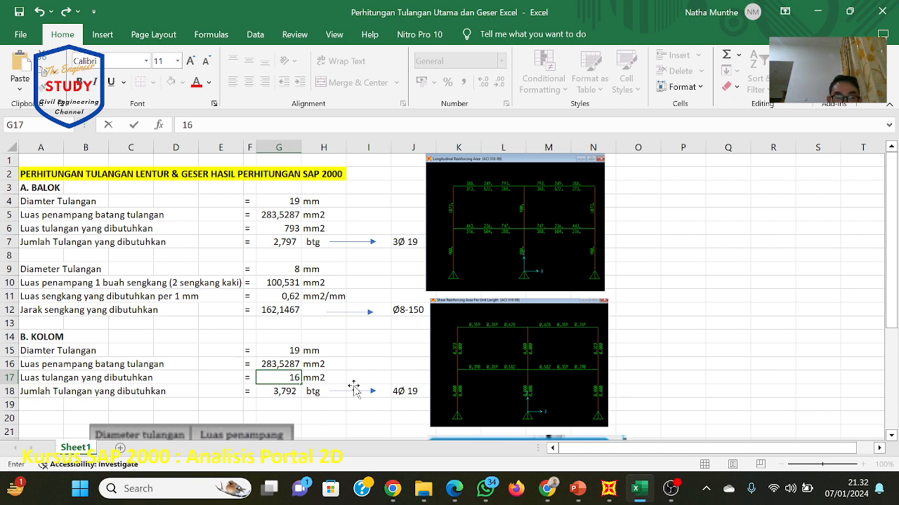
pyautogui.write('00')
pyautogui.click(359, 363)
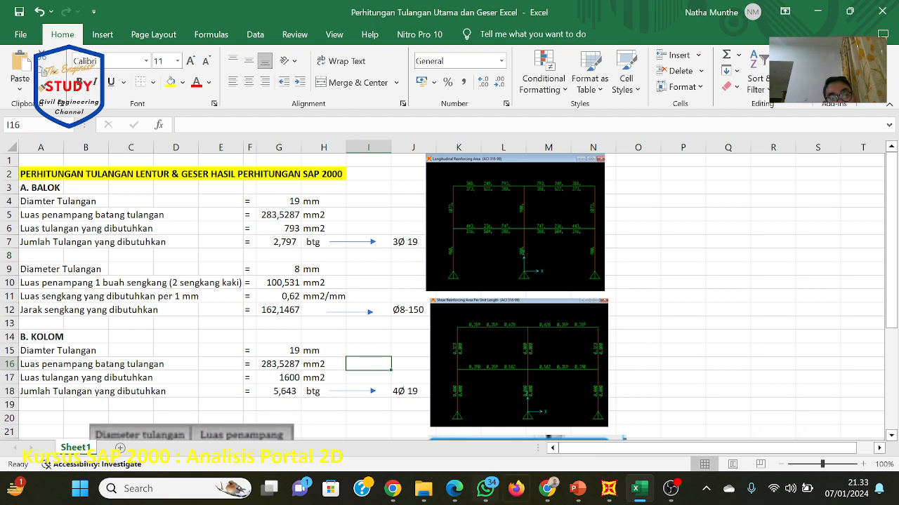
# Step: Return to SAP2000 and display the Shear Reinforcing output of the concrete frame design on the portal frame
pyautogui.click(572, 490)
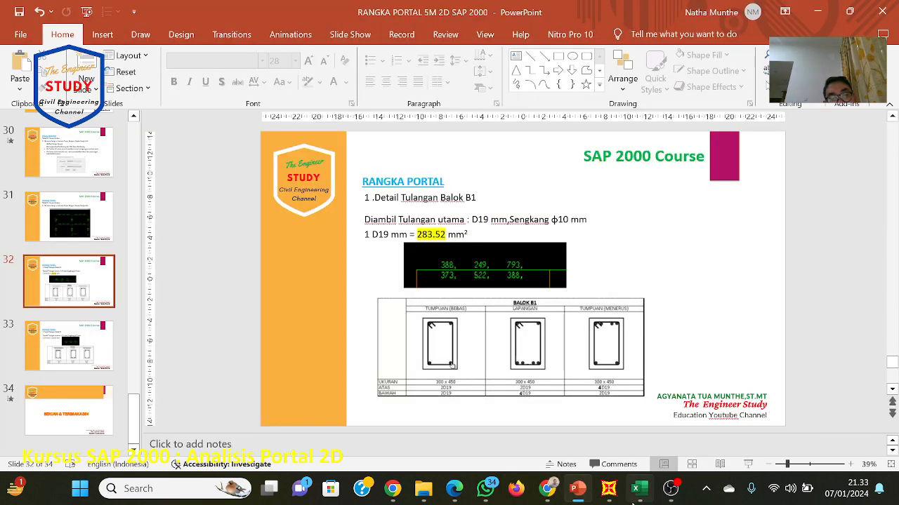
pyautogui.click(609, 489)
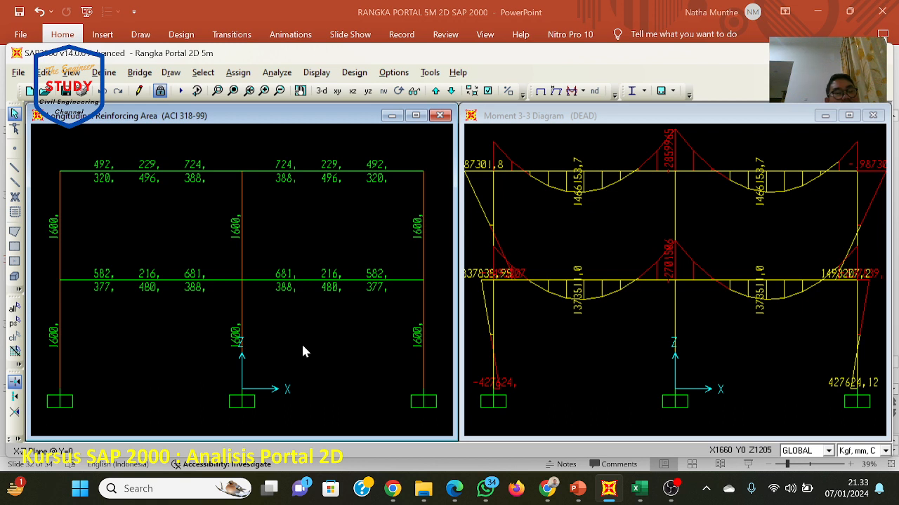
pyautogui.scroll(-1, 302, 351)
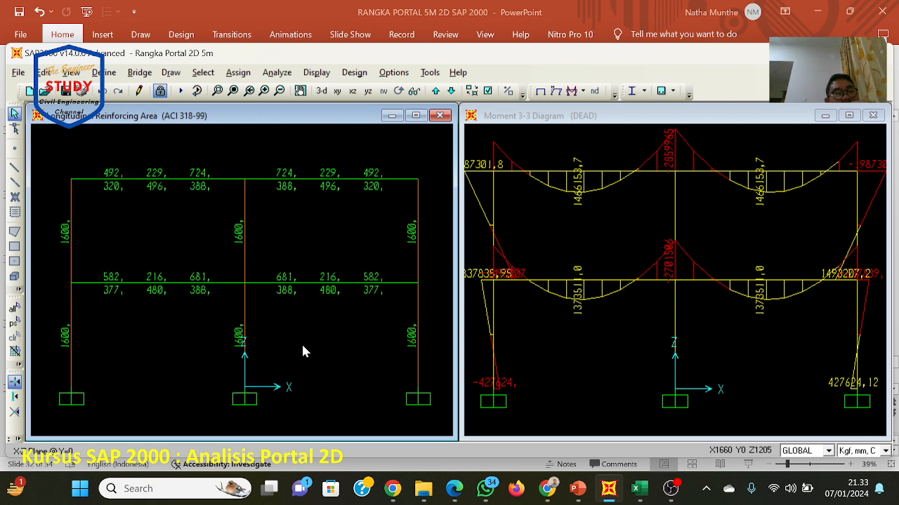
pyautogui.click(355, 72)
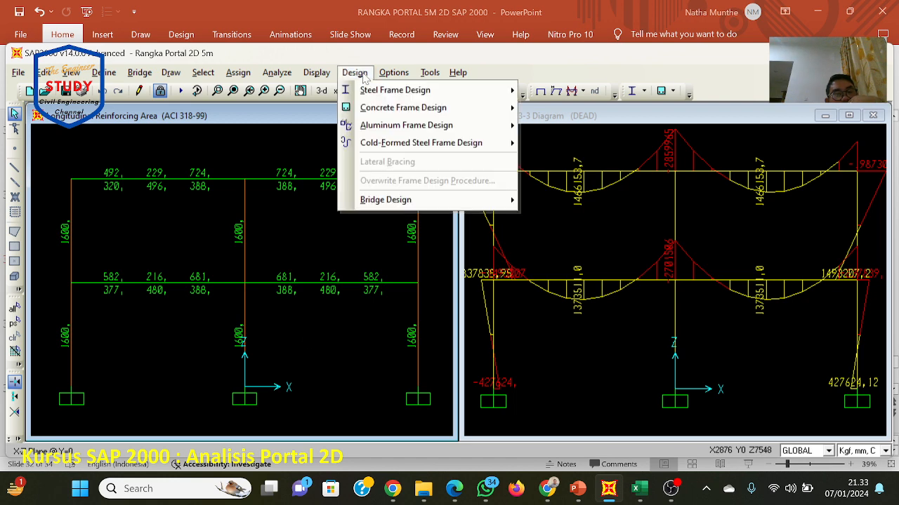
pyautogui.moveTo(370, 112)
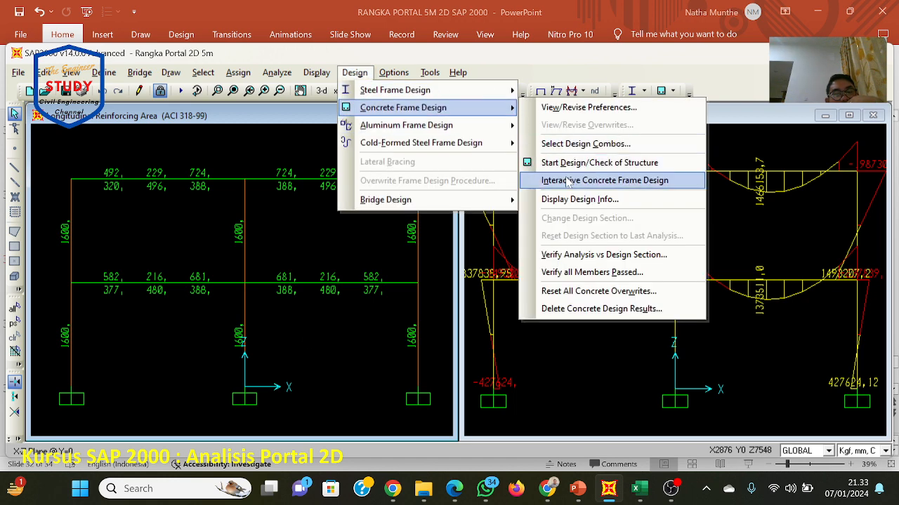
pyautogui.click(565, 200)
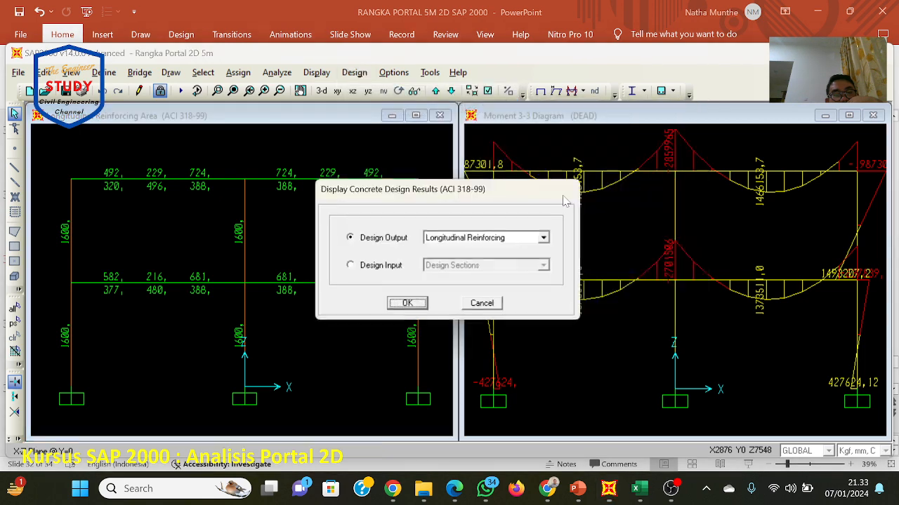
pyautogui.click(516, 240)
pyautogui.click(498, 269)
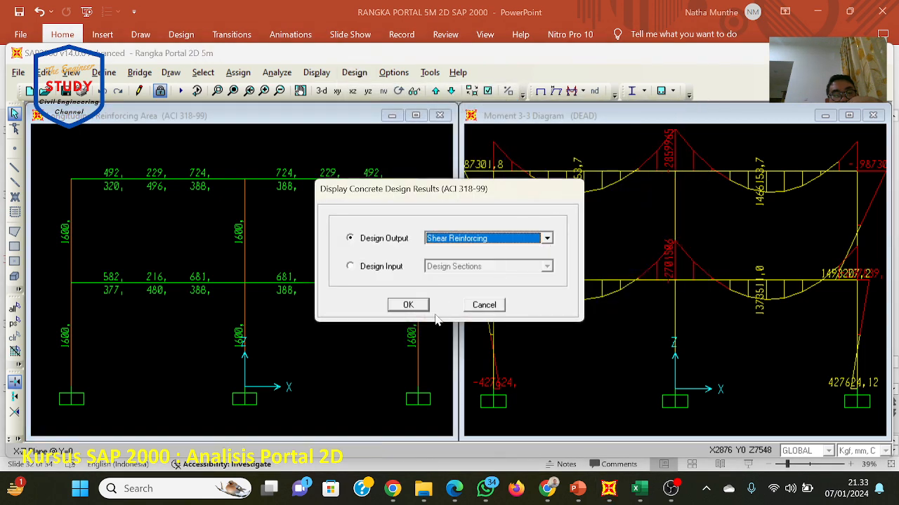
pyautogui.click(408, 305)
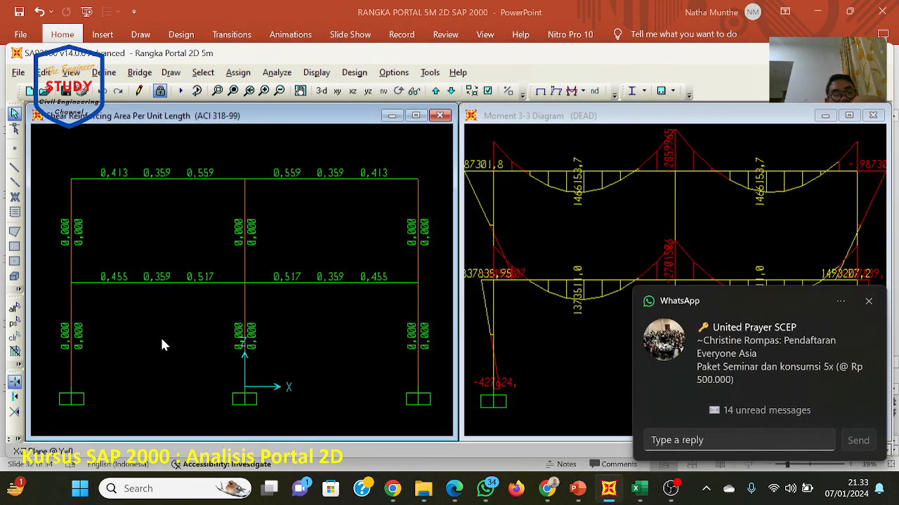
pyautogui.click(870, 306)
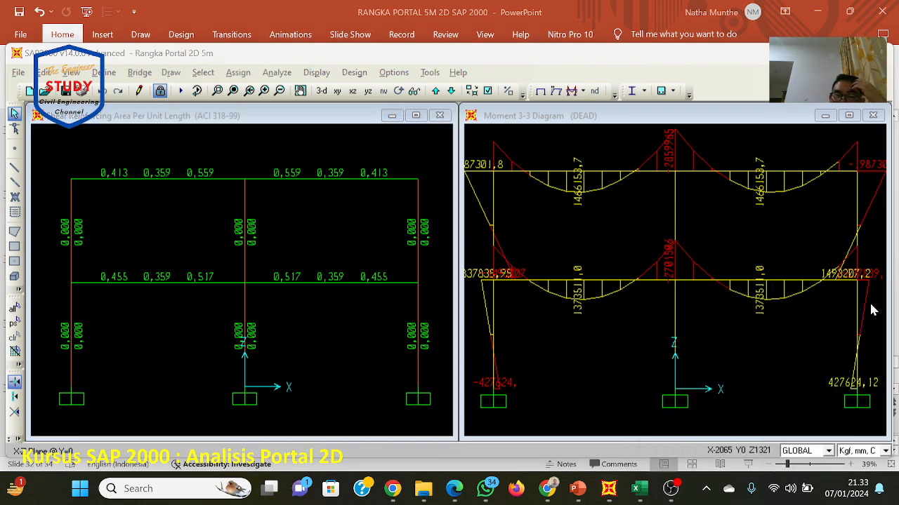
pyautogui.click(122, 245)
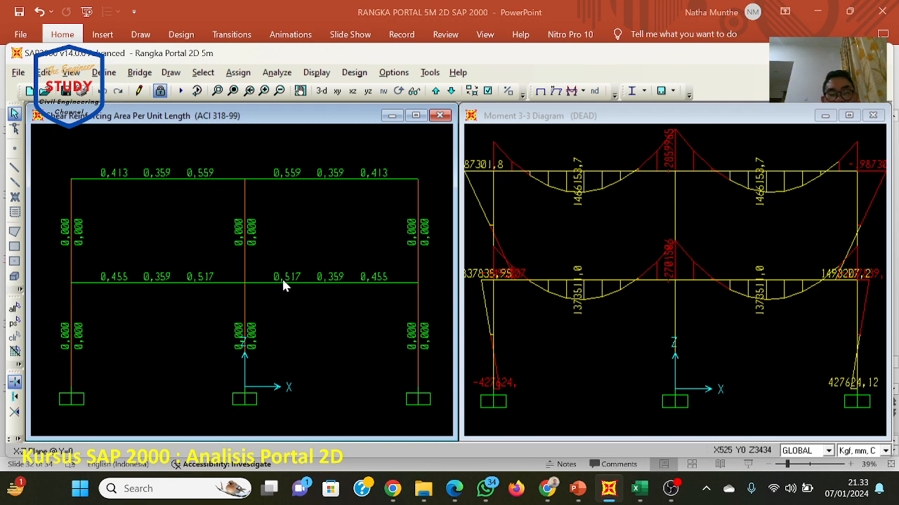
# Step: Compare the frame's shear reinforcing values with the beam detail slide in PowerPoint and the stirrup calculation in Excel
pyautogui.click(581, 490)
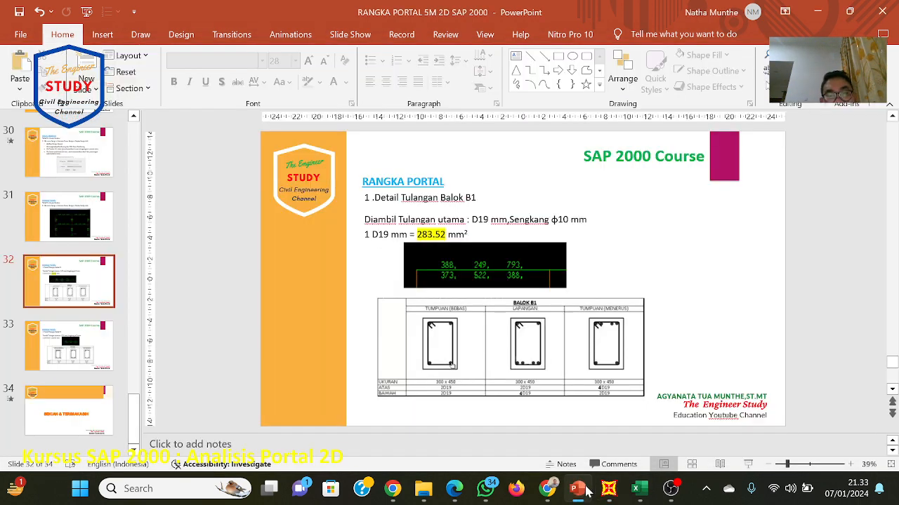
pyautogui.click(639, 489)
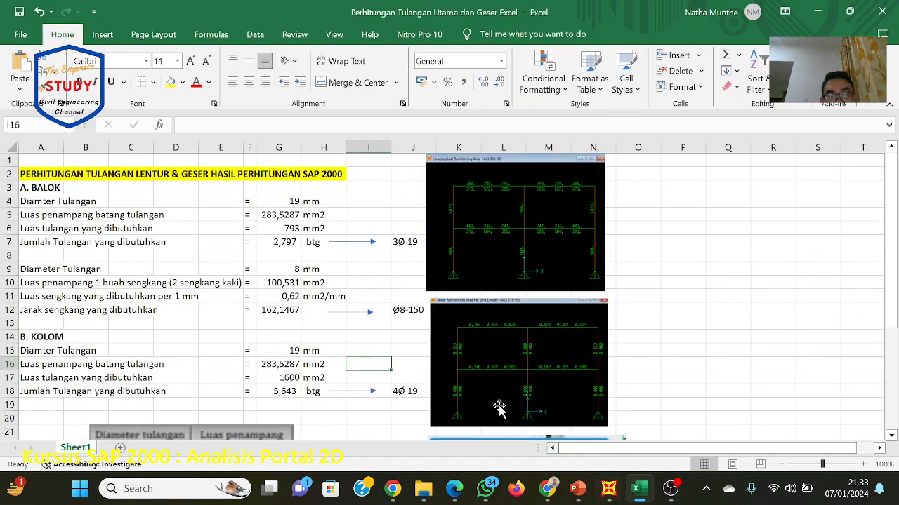
pyautogui.click(639, 489)
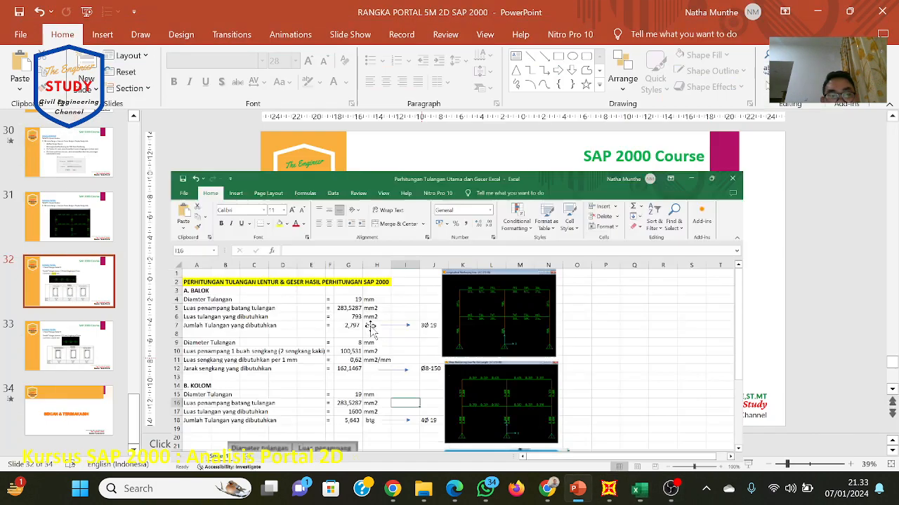
pyautogui.click(578, 489)
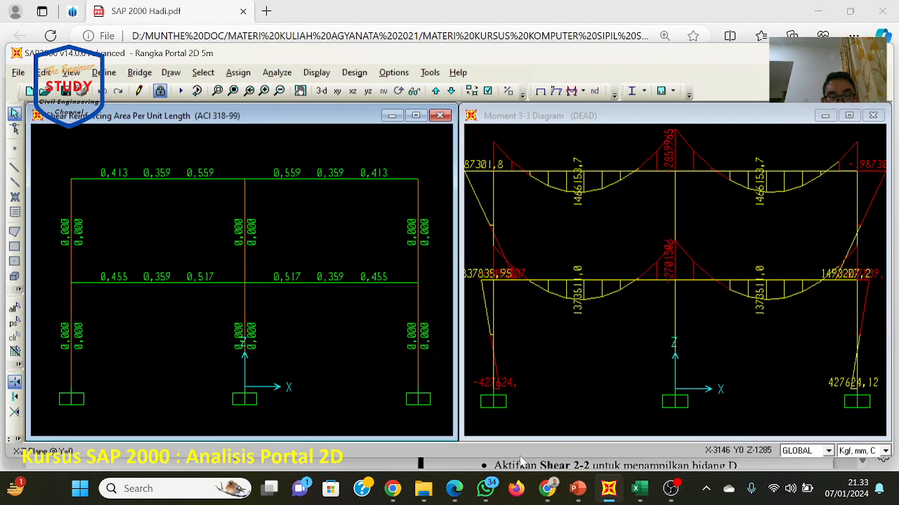
pyautogui.click(874, 309)
pyautogui.click(315, 269)
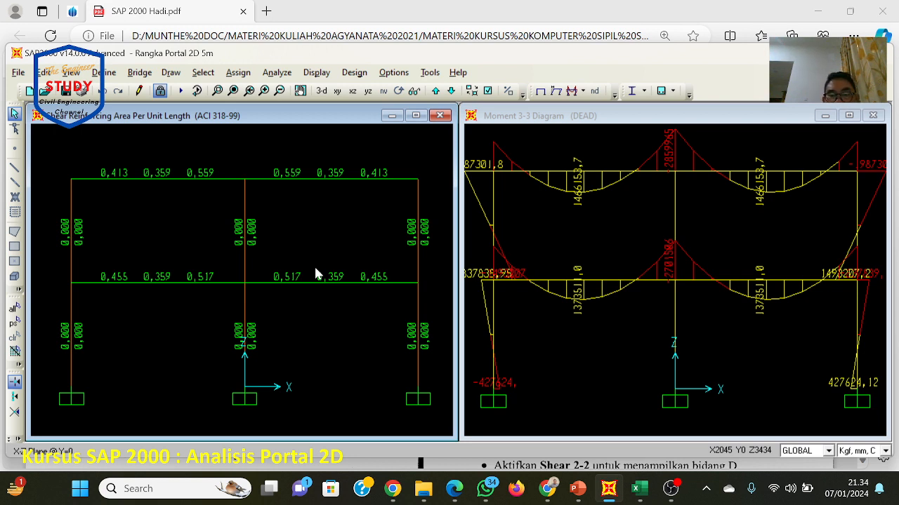
pyautogui.click(571, 174)
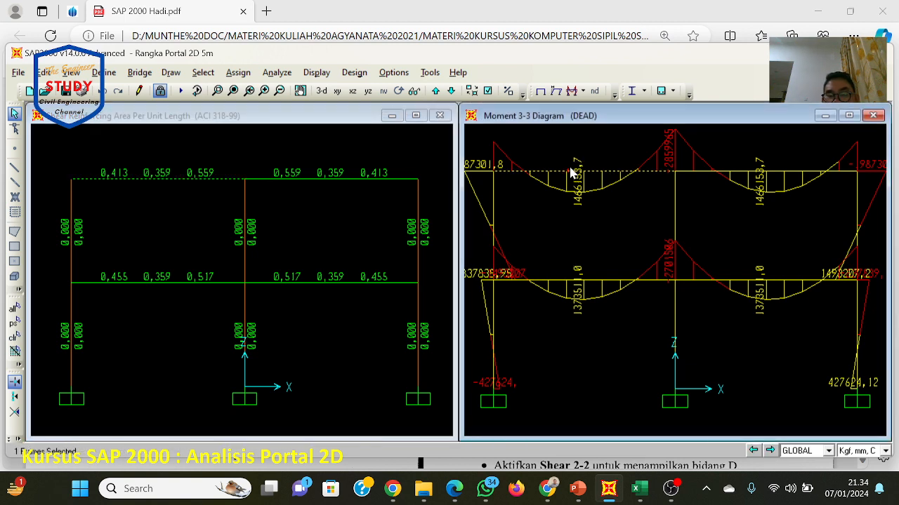
pyautogui.click(571, 174)
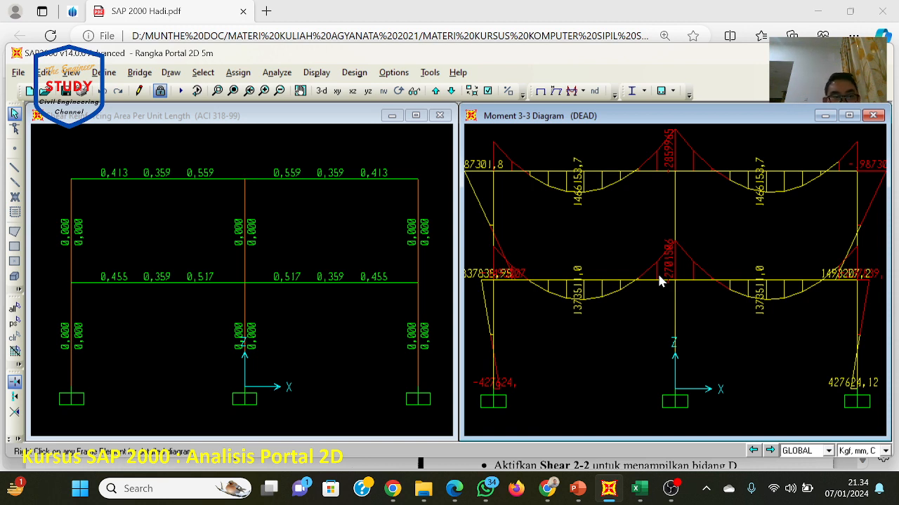
# Step: Check the strength reduction factors in the SAP 2000 Hadi PDF and return to the SAP2000 model
pyautogui.click(153, 131)
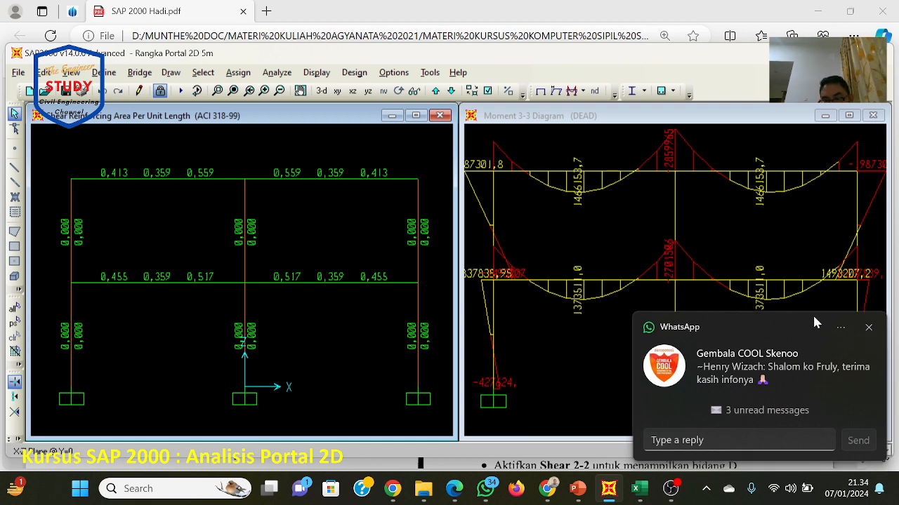
pyautogui.click(869, 328)
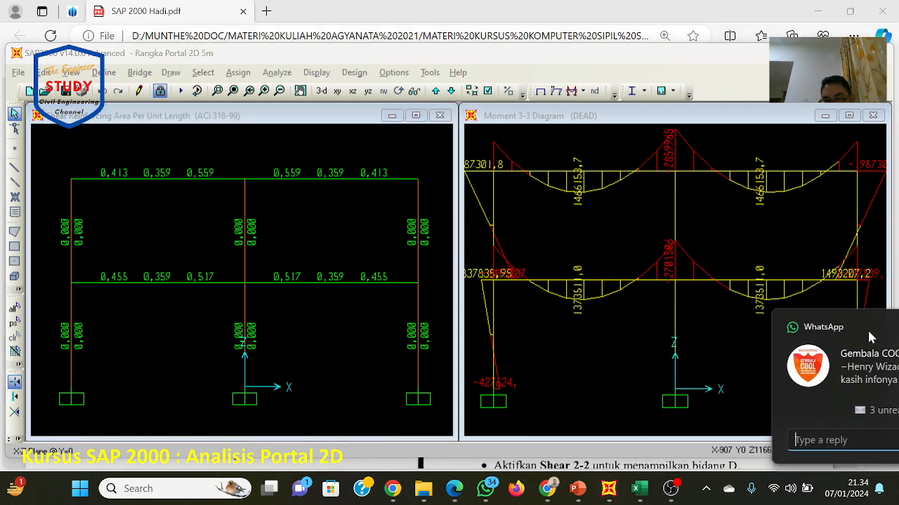
pyautogui.click(608, 492)
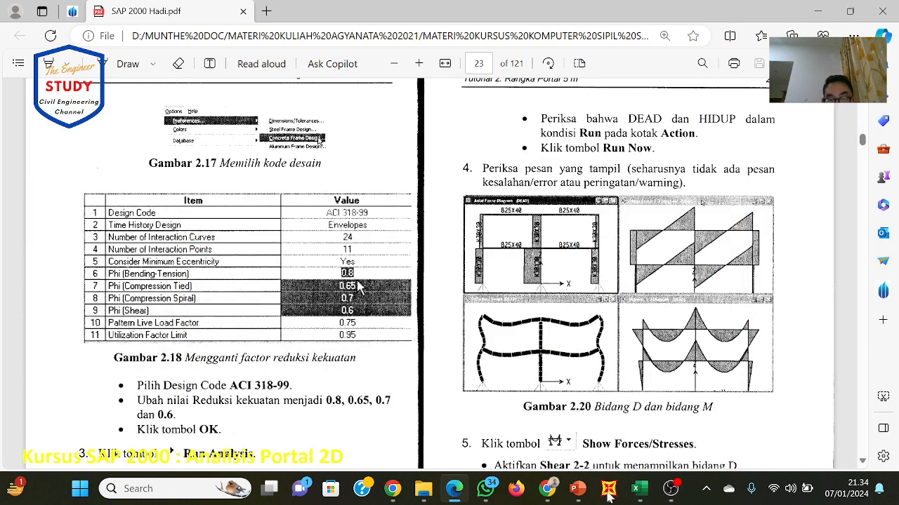
pyautogui.click(608, 491)
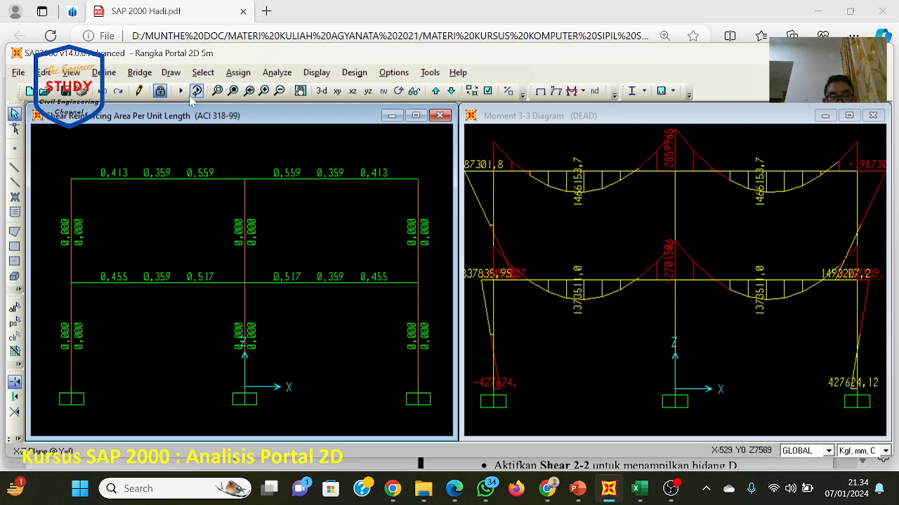
# Step: Switch to File Explorer and open the STANDARD PERATURAN folder in STRUKTUR BETON 1, under MATERI KULIAH AGYANATA 2021
pyautogui.click(423, 488)
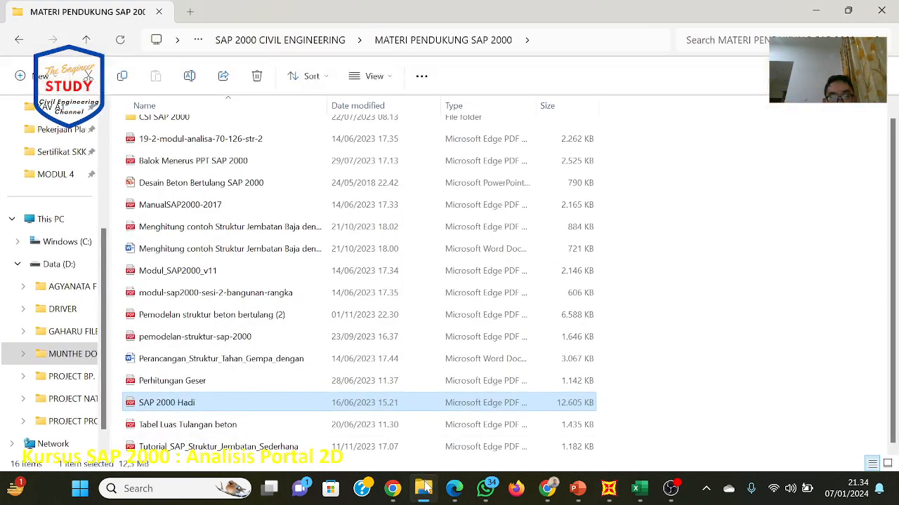
pyautogui.scroll(1, 214, 315)
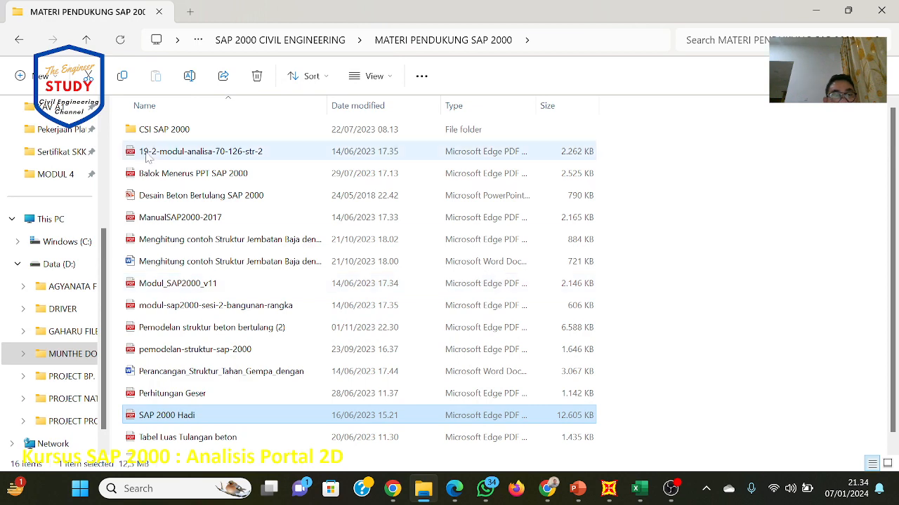
pyautogui.click(85, 40)
pyautogui.click(86, 40)
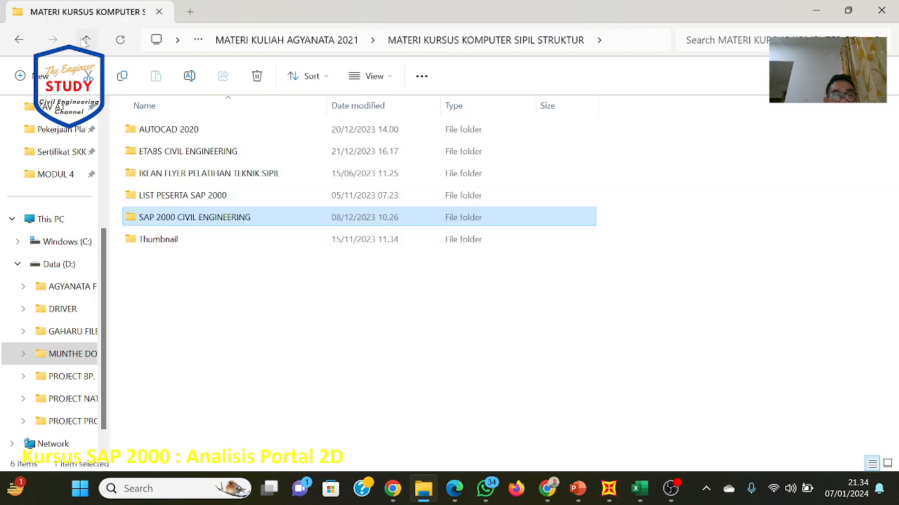
pyautogui.click(87, 41)
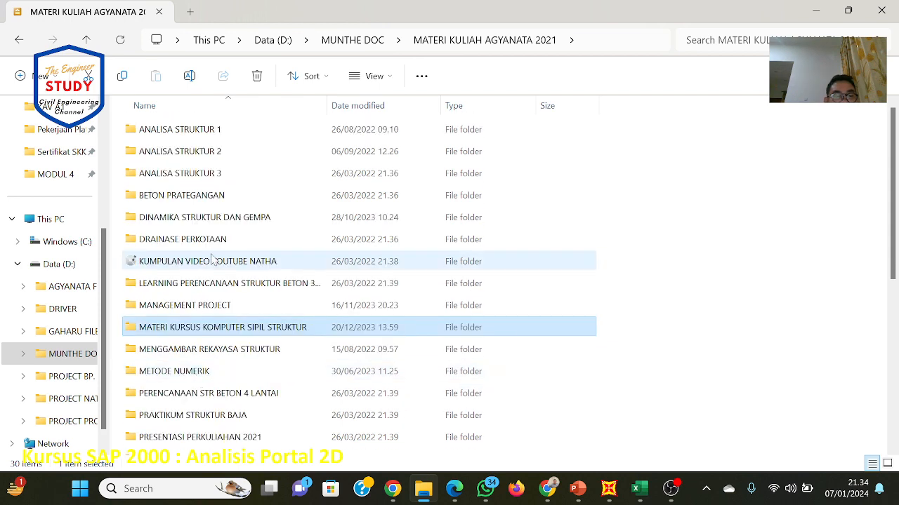
pyautogui.scroll(-5, 215, 258)
pyautogui.doubleClick(223, 304)
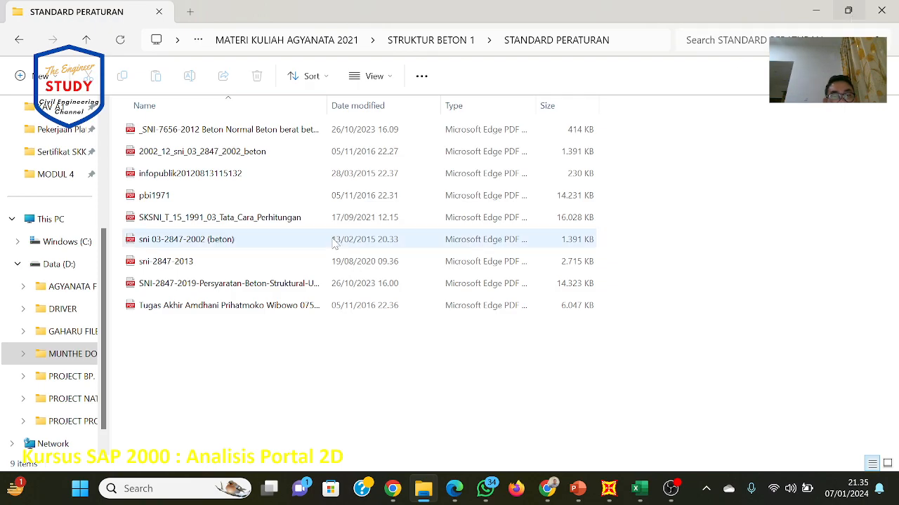
# Step: Open the sni-2847-2013 PDF and examine the chapter 8 clauses on analysis methods, modulus of elasticity, stiffness and span length
pyautogui.doubleClick(184, 262)
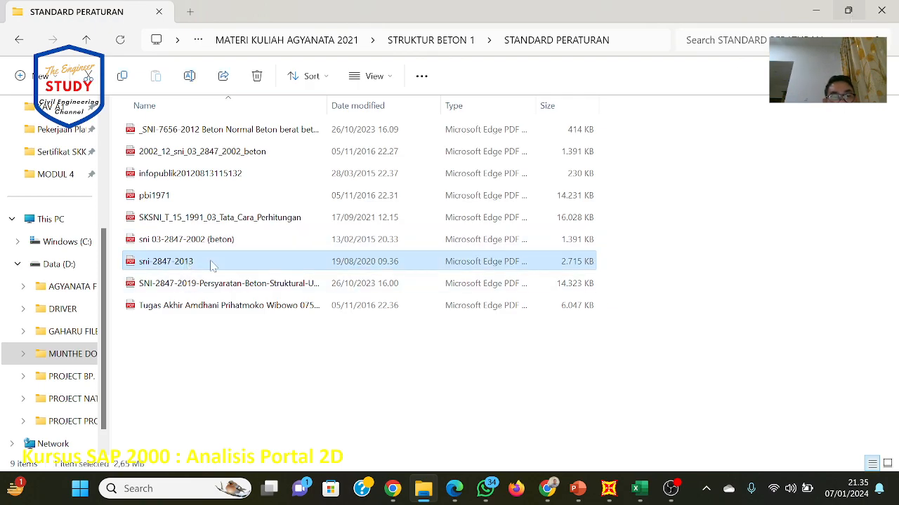
pyautogui.scroll(-10, 467, 306)
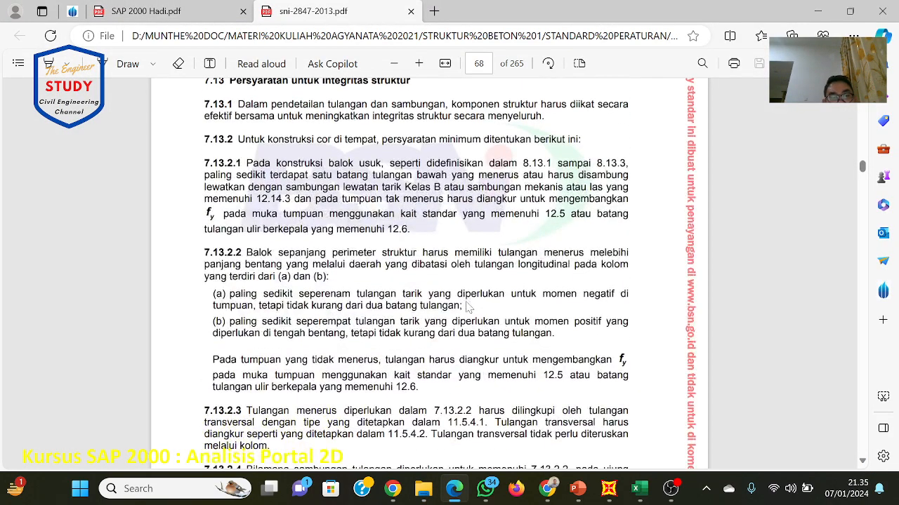
pyautogui.scroll(-15, 466, 306)
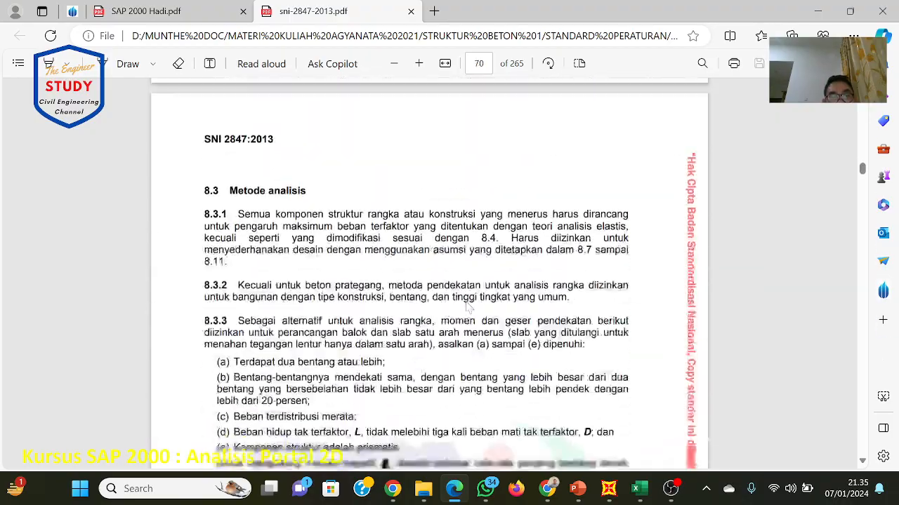
pyautogui.scroll(5, 423, 153)
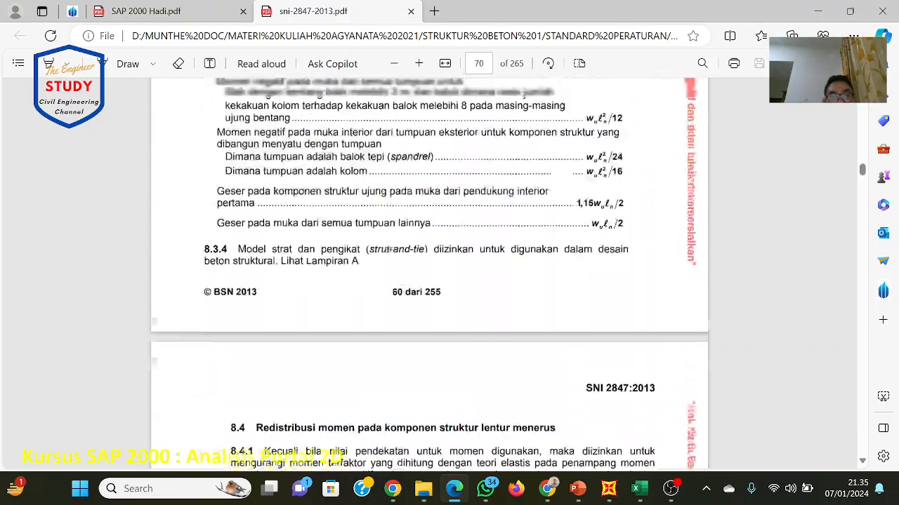
pyautogui.scroll(-15, 435, 273)
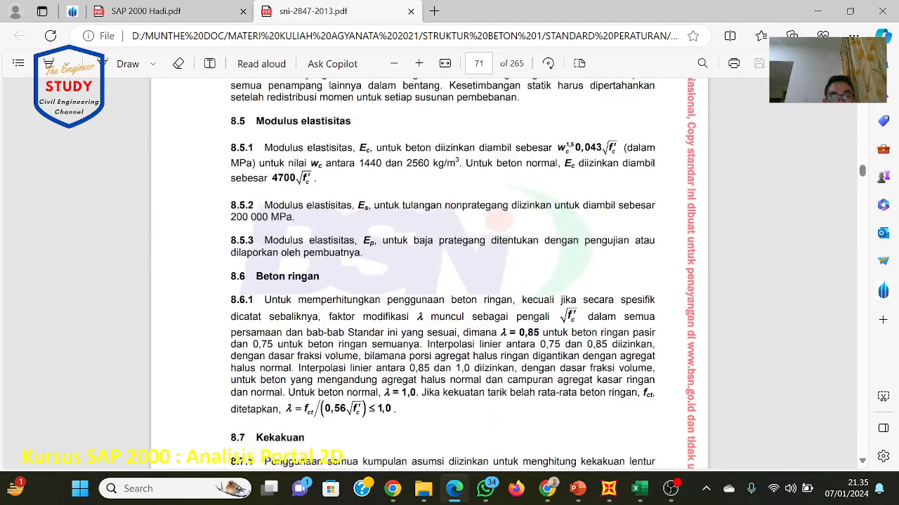
pyautogui.scroll(-3, 436, 273)
pyautogui.scroll(2, 435, 274)
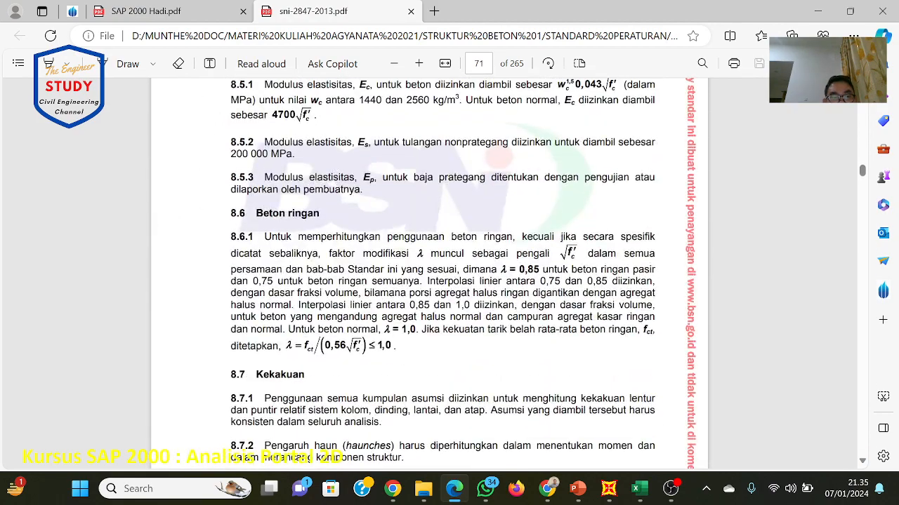
pyautogui.scroll(-2, 435, 274)
pyautogui.scroll(-4, 435, 274)
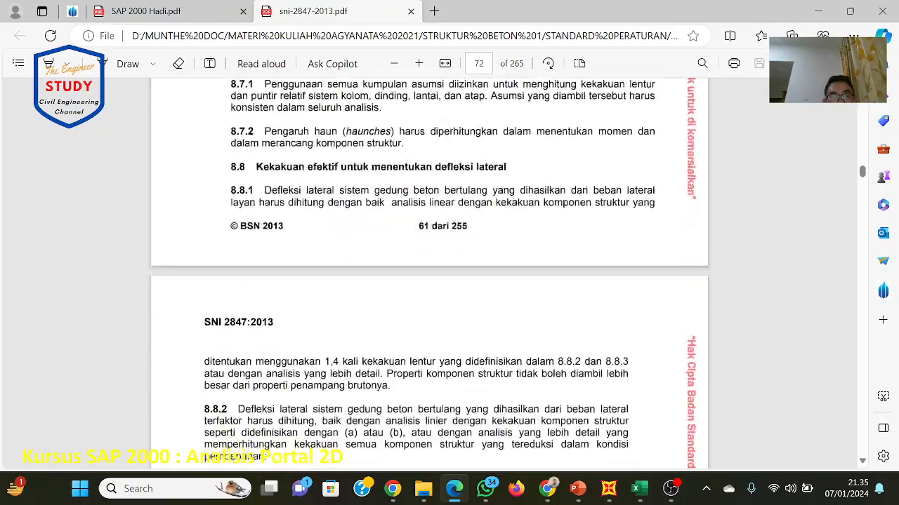
pyautogui.scroll(-6, 435, 274)
pyautogui.scroll(1, 435, 273)
pyautogui.scroll(-2, 435, 273)
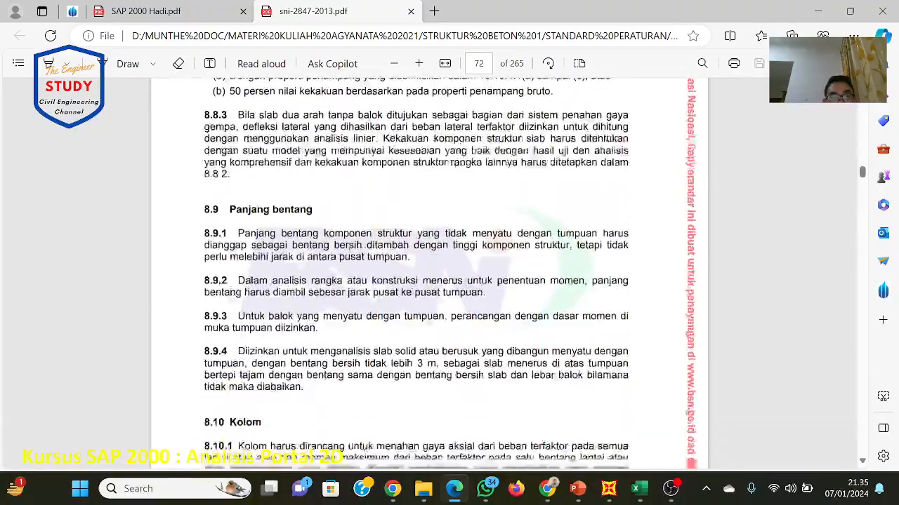
pyautogui.scroll(-5, 435, 273)
# Step: Look back through the chapter 7 reinforcement detailing clauses, covering transverse reinforcement, ties, spirals, concrete cover, bar spacing and bends
pyautogui.scroll(15, 435, 274)
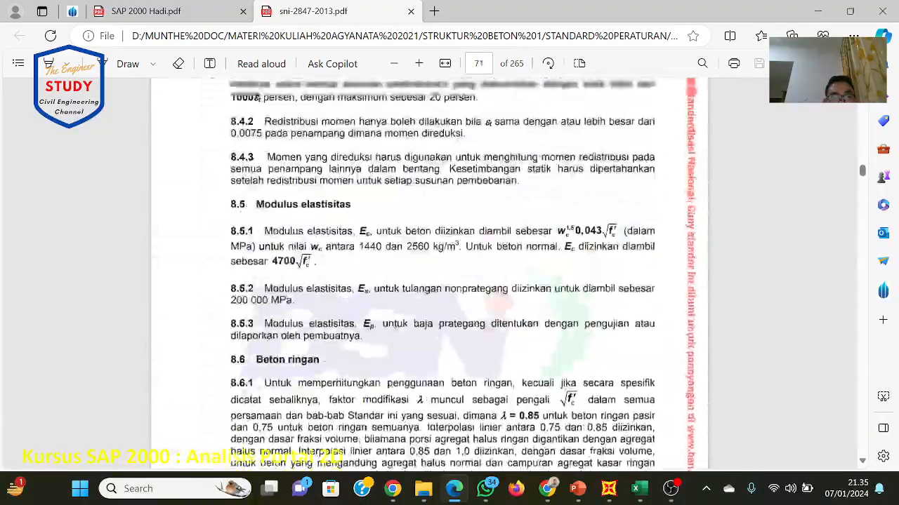
pyautogui.scroll(10, 386, 267)
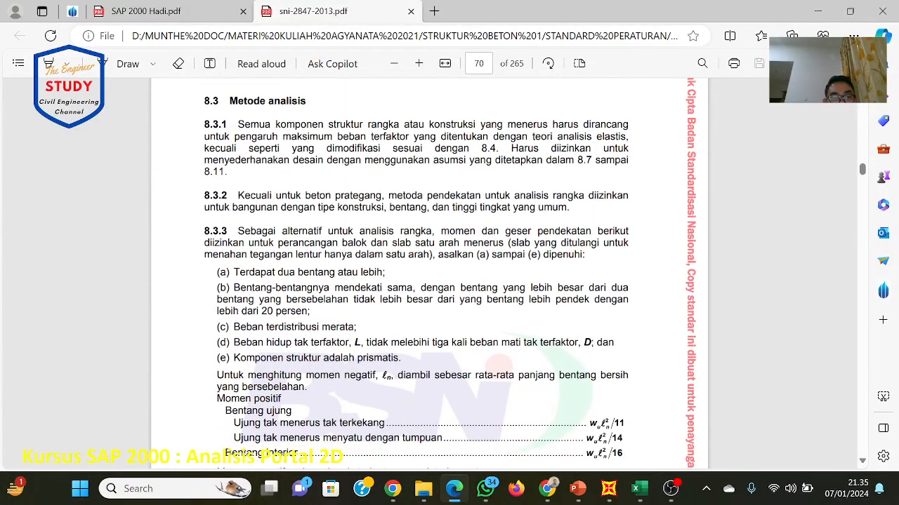
pyautogui.scroll(8, 386, 267)
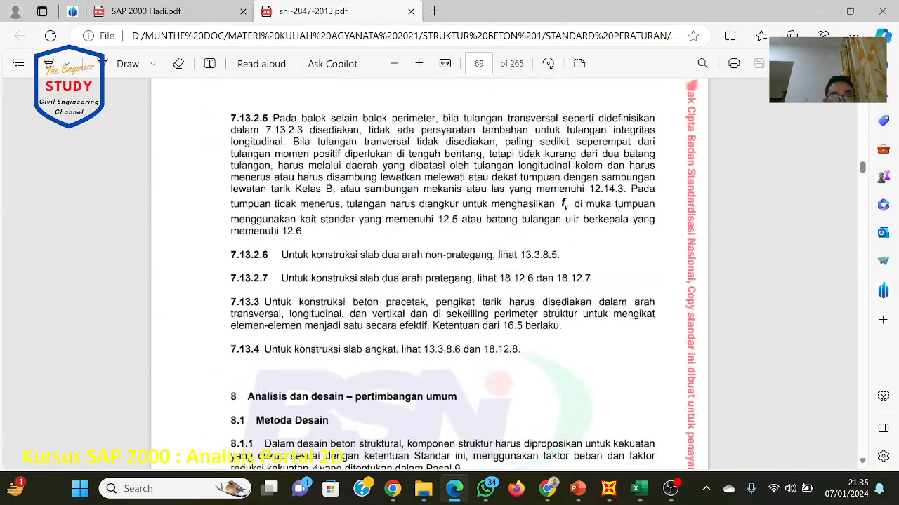
pyautogui.scroll(12, 429, 274)
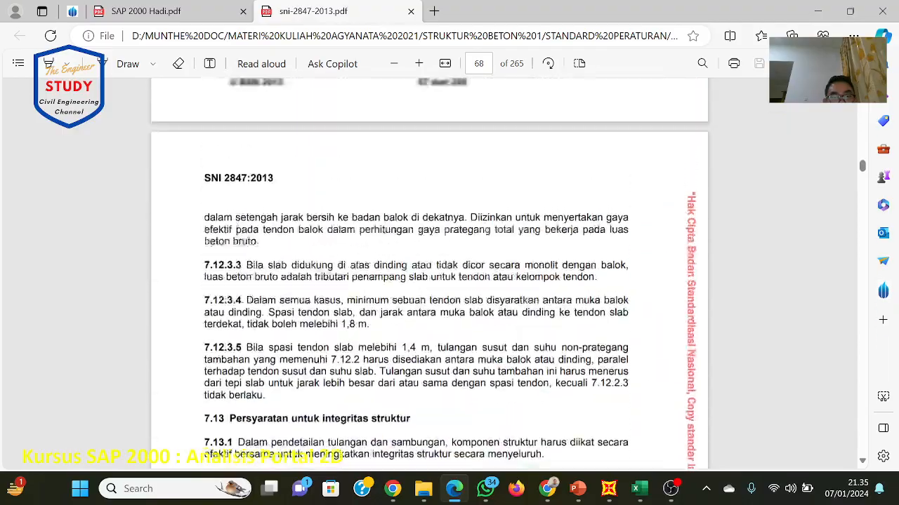
pyautogui.scroll(5, 429, 274)
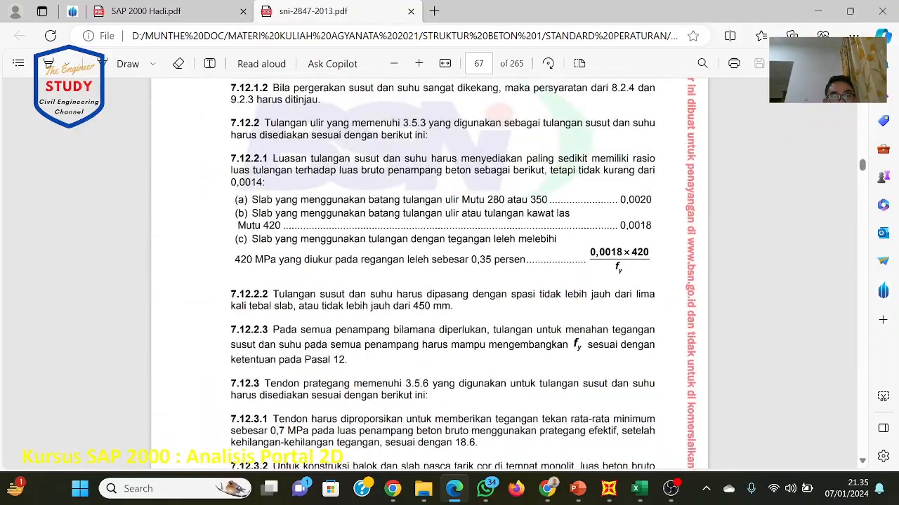
pyautogui.scroll(10, 430, 274)
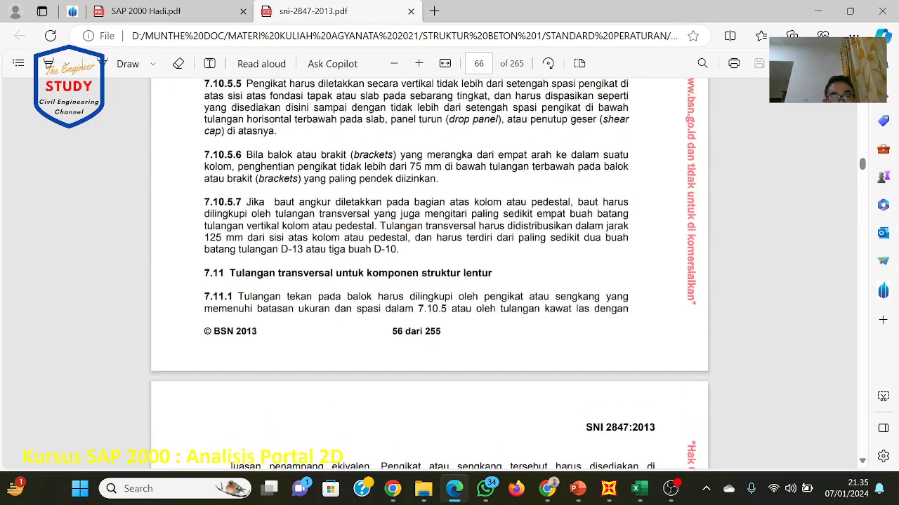
pyautogui.scroll(2, 429, 274)
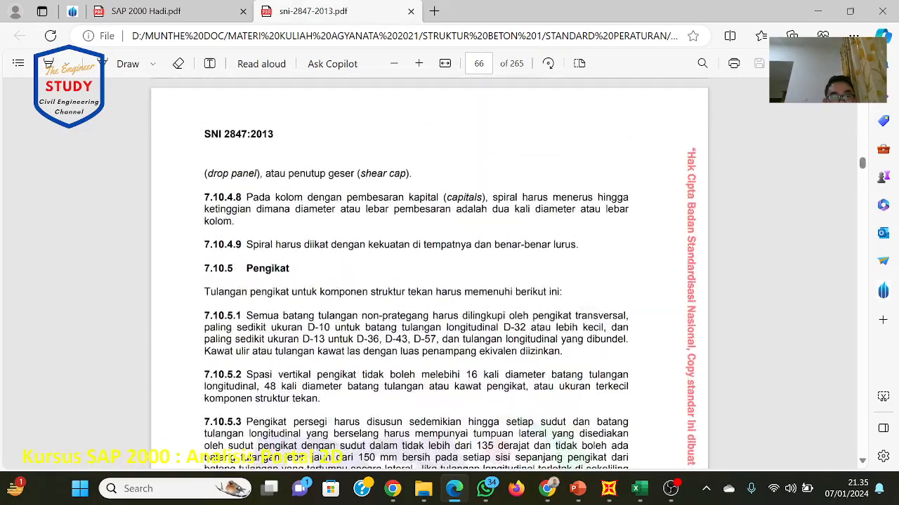
pyautogui.scroll(8, 430, 273)
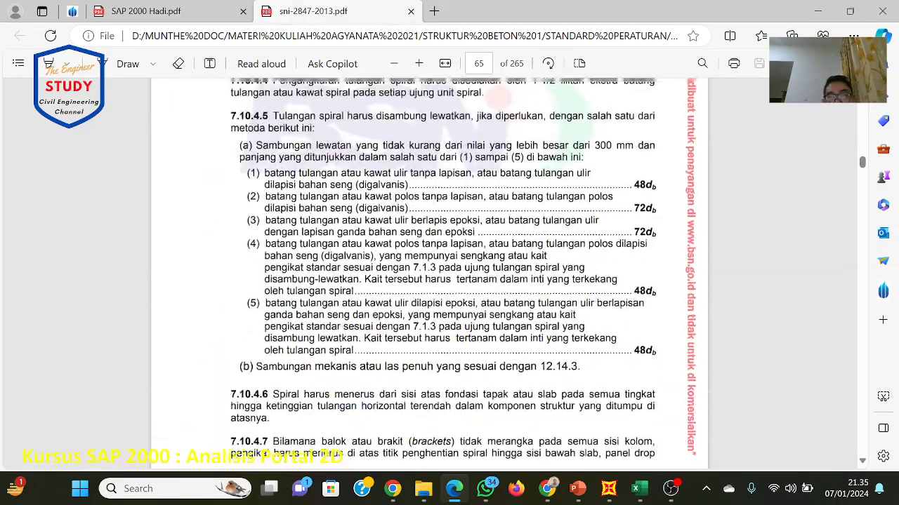
pyautogui.scroll(10, 430, 273)
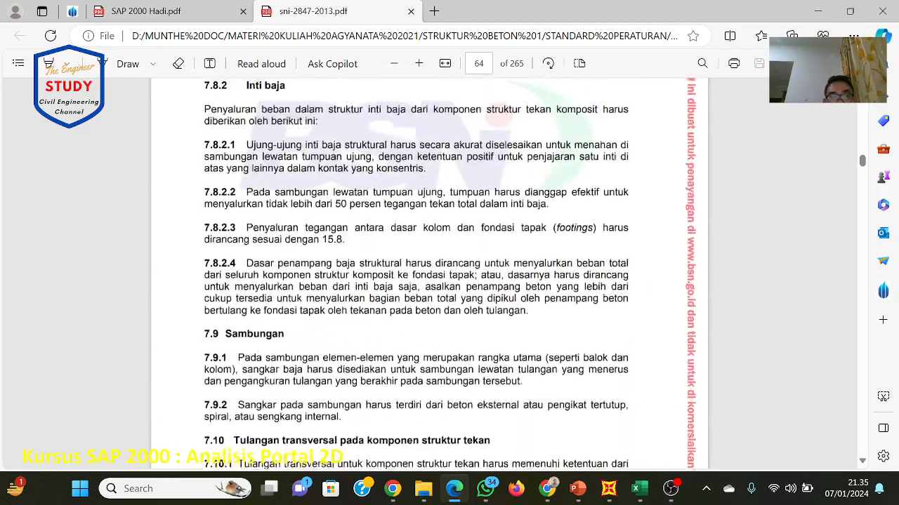
pyautogui.scroll(10, 430, 274)
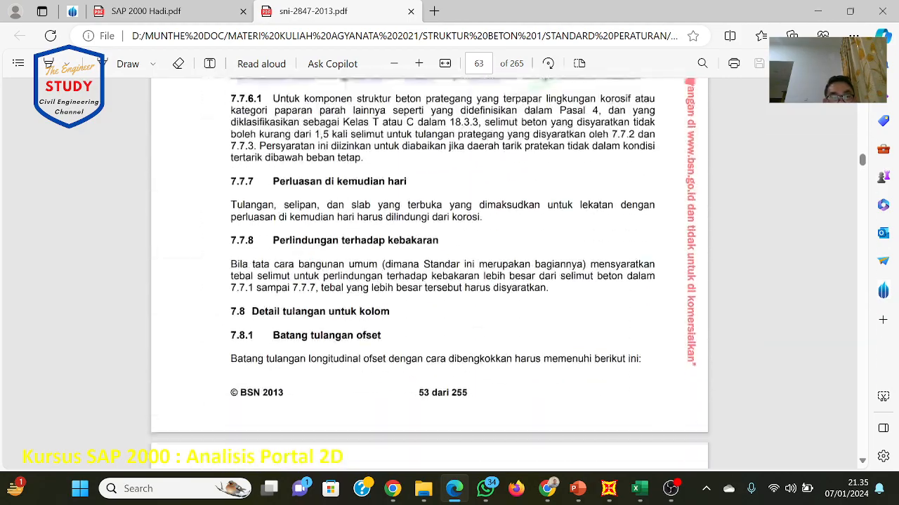
pyautogui.scroll(12, 430, 273)
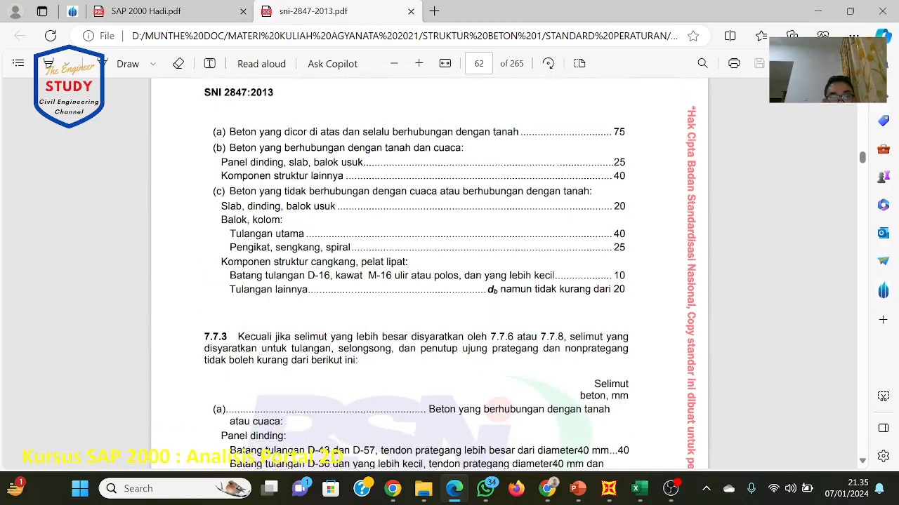
pyautogui.scroll(10, 429, 273)
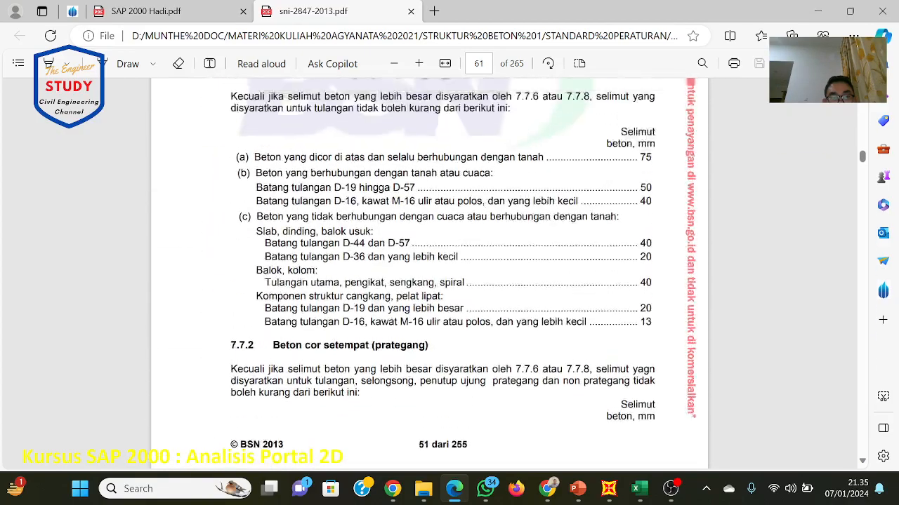
pyautogui.scroll(10, 429, 274)
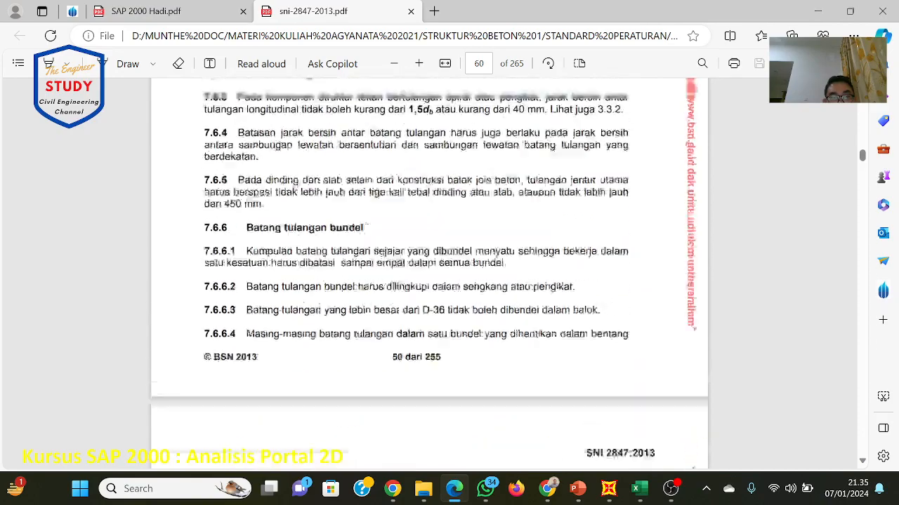
pyautogui.scroll(3, 430, 274)
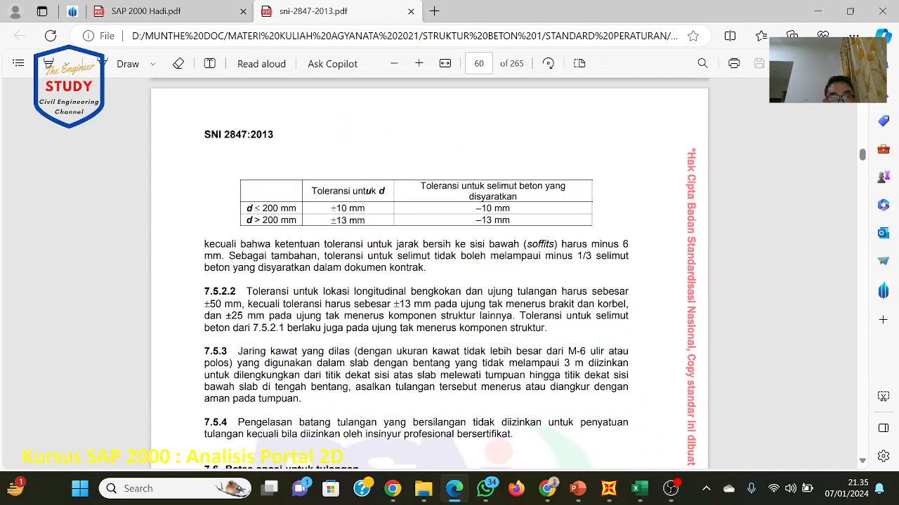
pyautogui.scroll(9, 474, 285)
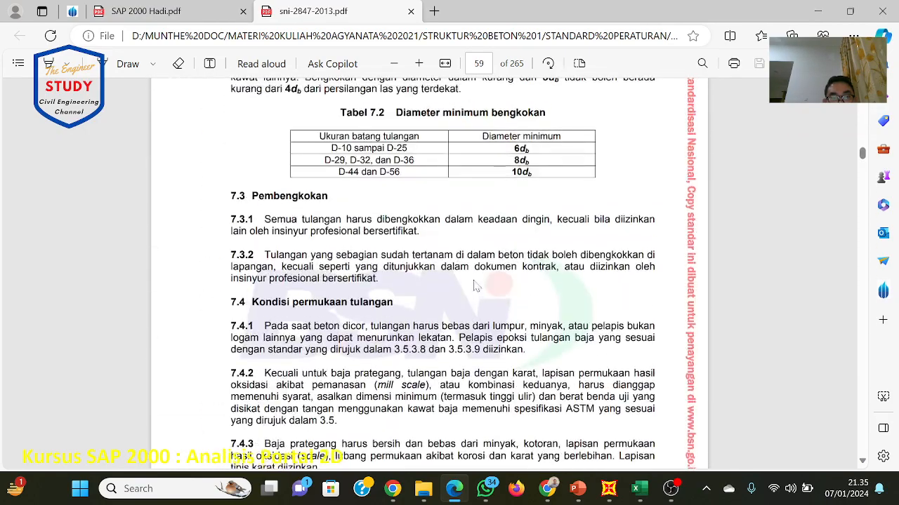
pyautogui.scroll(15, 475, 285)
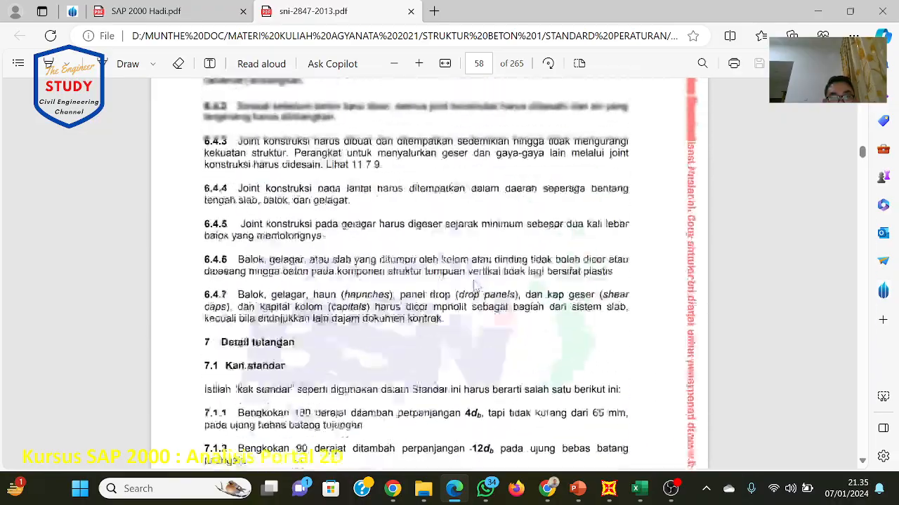
# Step: Look back through the chapter 6 formwork and construction joint clauses and the chapter 5 clauses on curing, placing and mixing concrete
pyautogui.scroll(15, 475, 285)
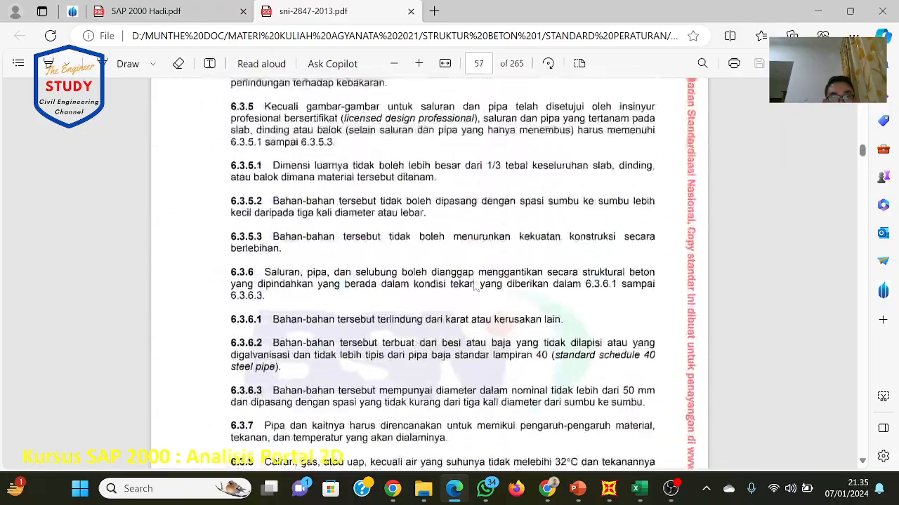
pyautogui.scroll(15, 476, 286)
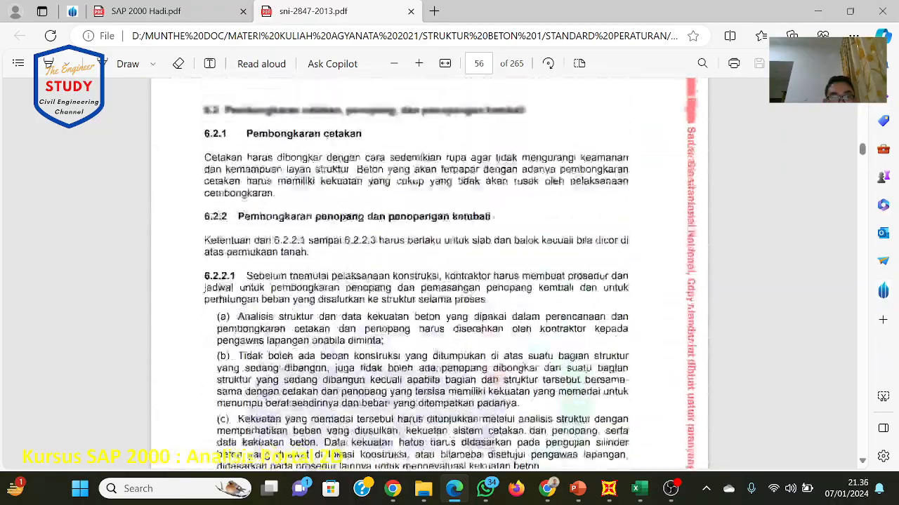
pyautogui.scroll(15, 476, 287)
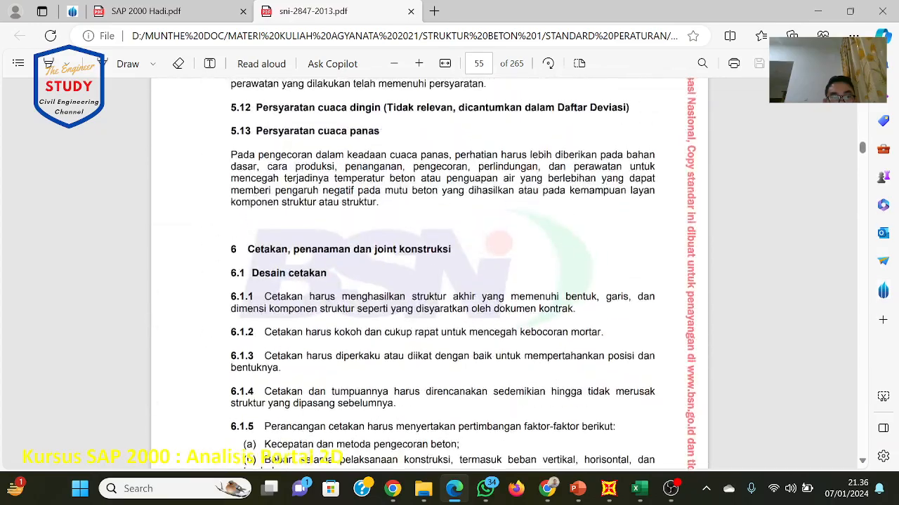
pyautogui.scroll(15, 476, 287)
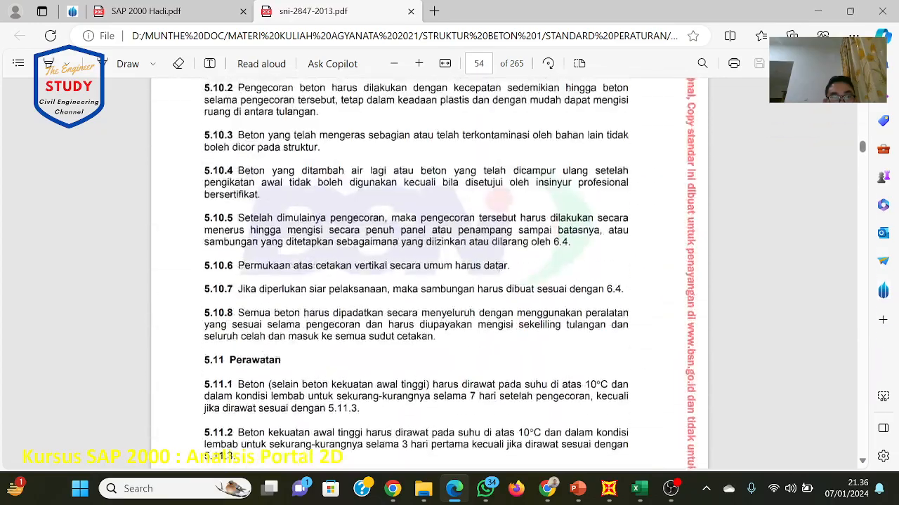
pyautogui.scroll(15, 475, 286)
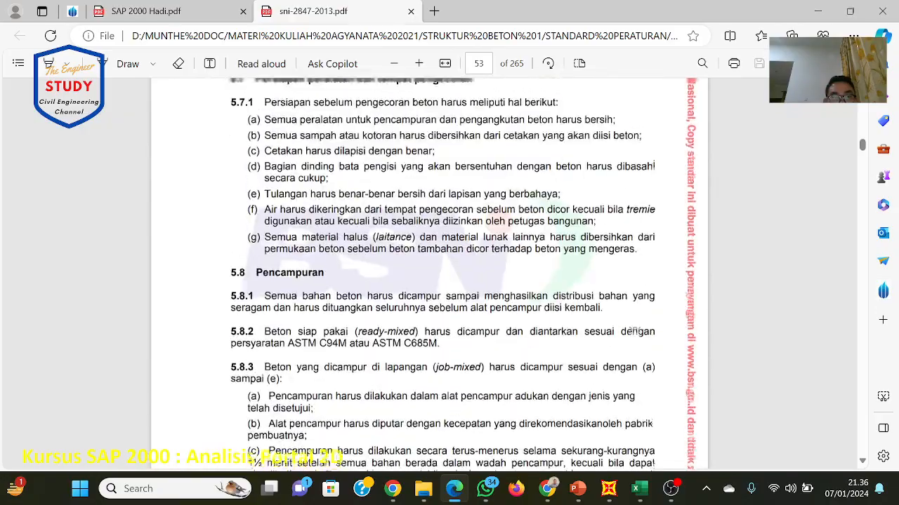
pyautogui.scroll(15, 476, 286)
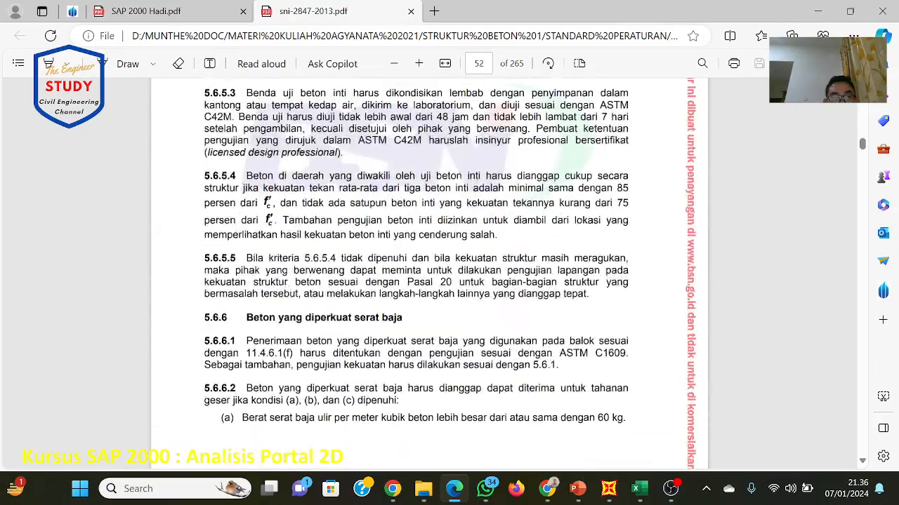
# Step: Look back through the chapter 5 clauses on concrete testing, required average strength and mix proportioning, and the chapter 4 exposure class tables
pyautogui.scroll(15, 450, 281)
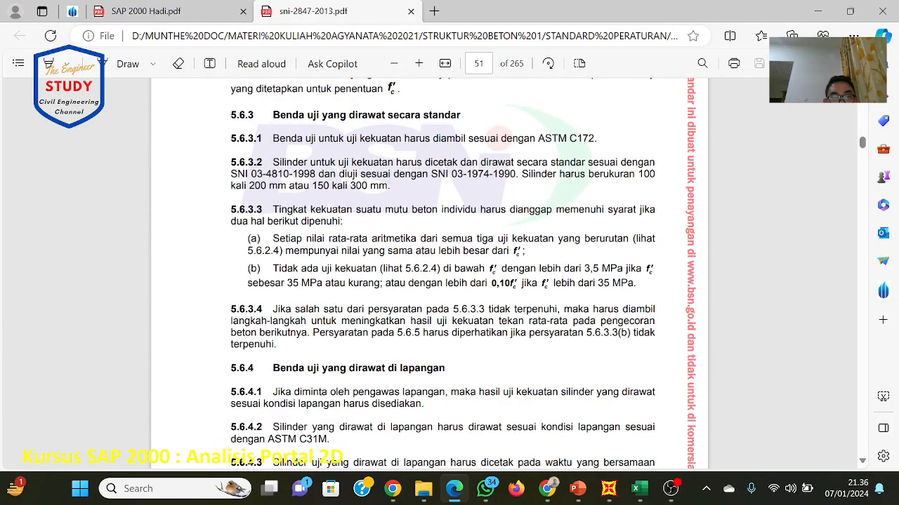
pyautogui.scroll(15, 449, 280)
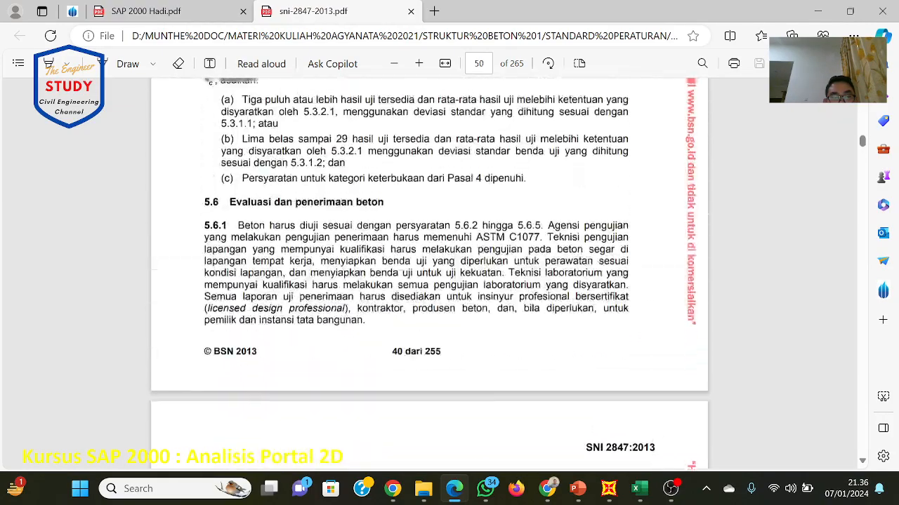
pyautogui.scroll(5, 449, 281)
pyautogui.scroll(20, 449, 281)
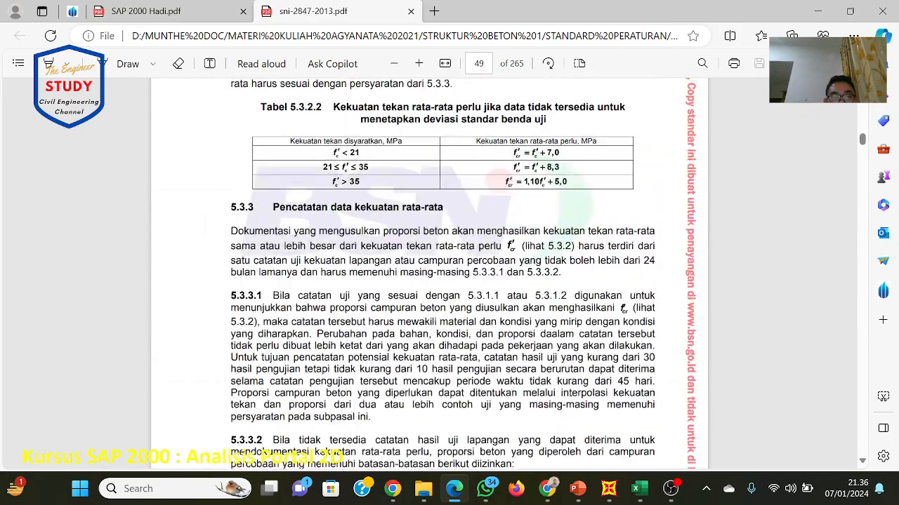
pyautogui.scroll(15, 449, 281)
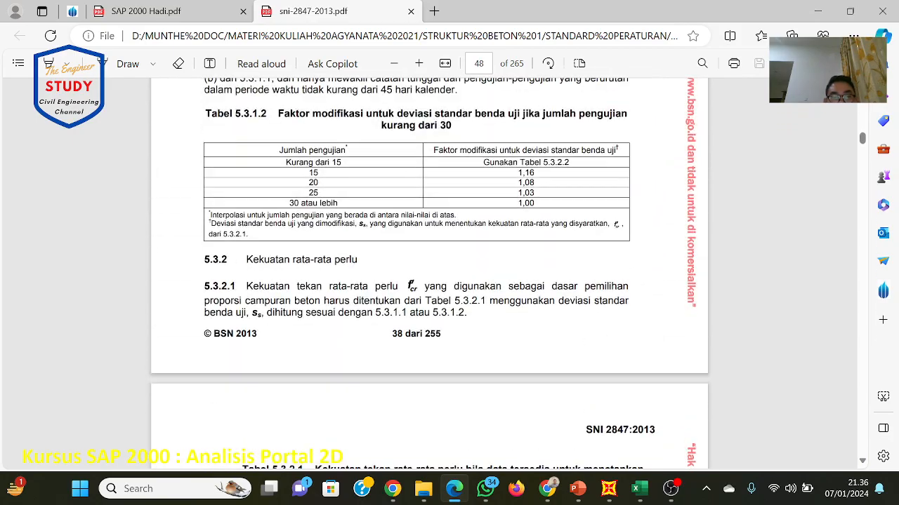
pyautogui.scroll(5, 449, 281)
pyautogui.scroll(20, 449, 281)
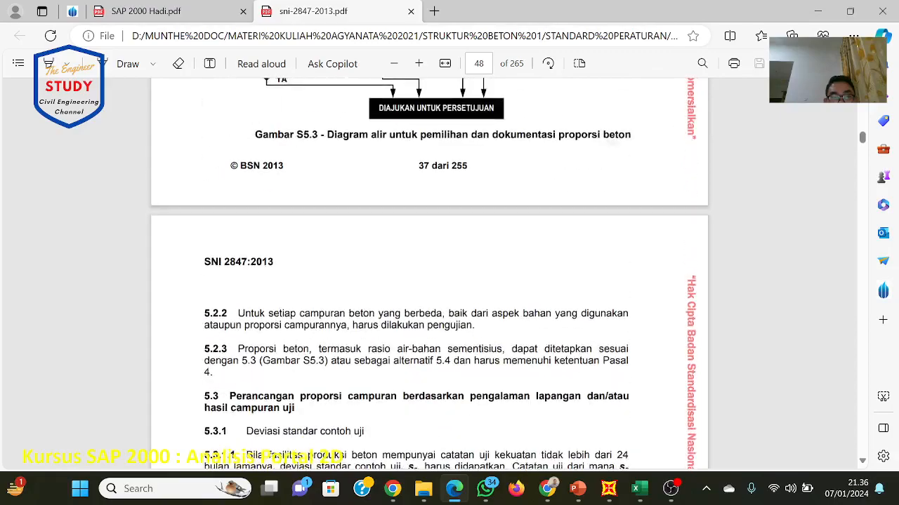
pyautogui.scroll(9, 449, 281)
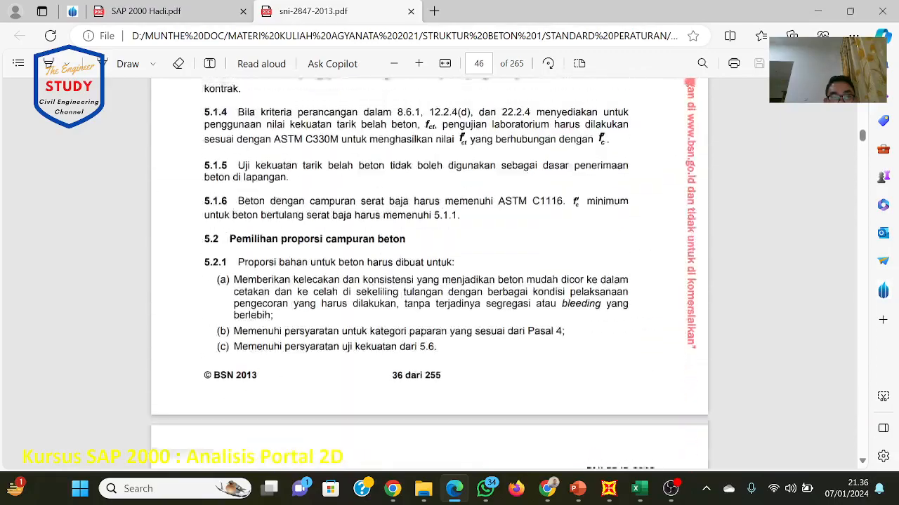
pyautogui.scroll(15, 450, 281)
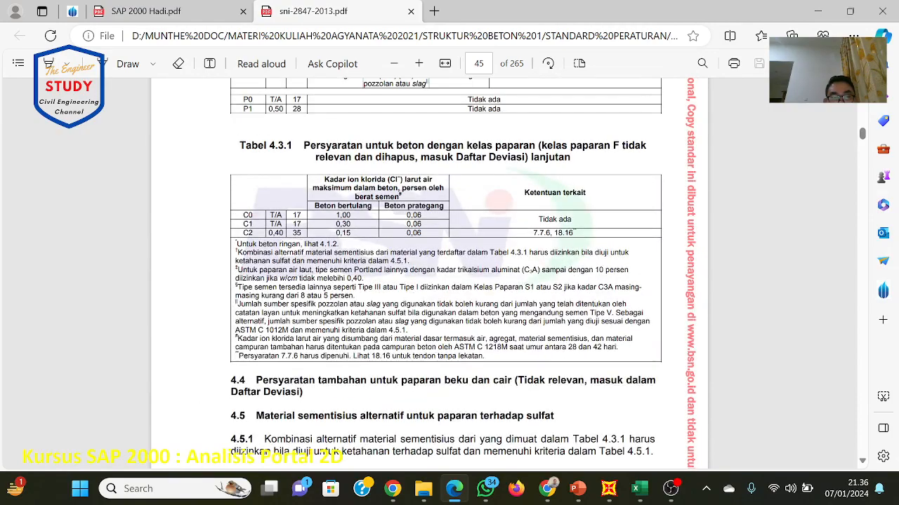
pyautogui.scroll(12, 449, 281)
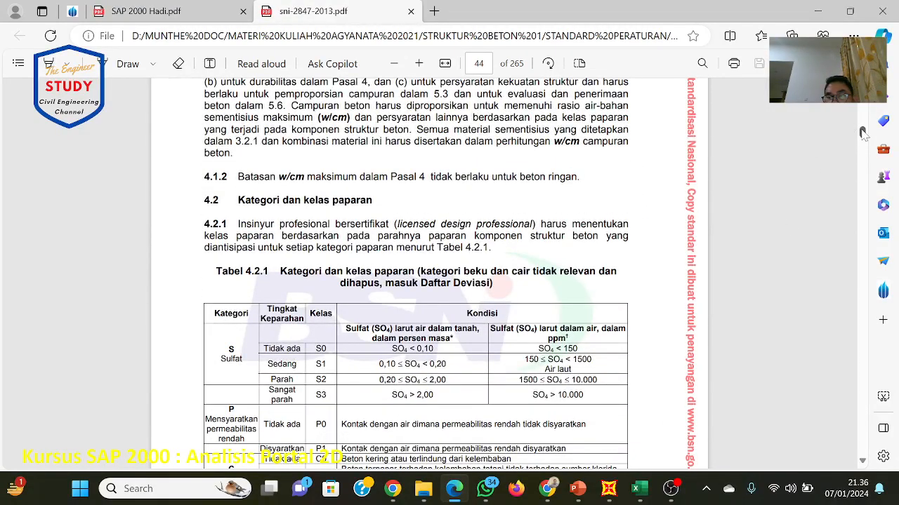
# Step: Return to the standard's table of contents and look back through the entries for chapters 22 to 15
pyautogui.moveTo(862, 132); pyautogui.dragTo(862, 97)
pyautogui.scroll(20, 449, 281)
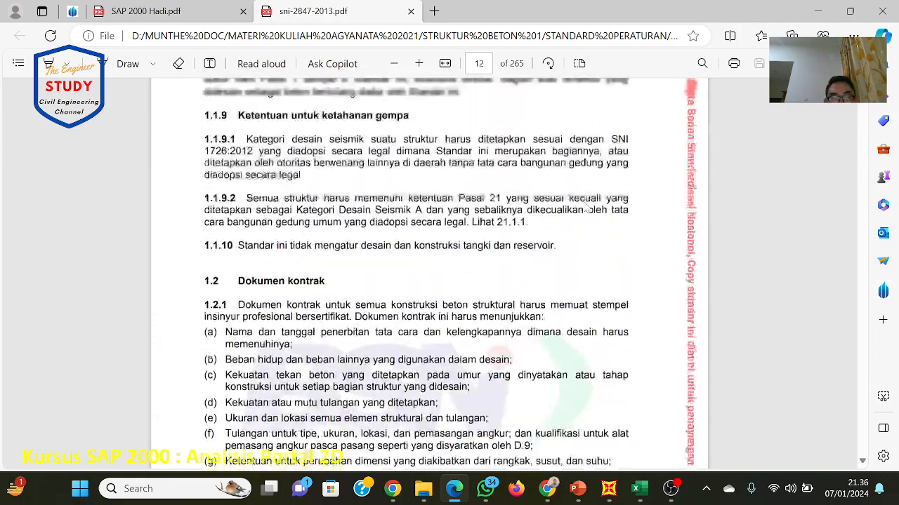
pyautogui.scroll(8, 449, 281)
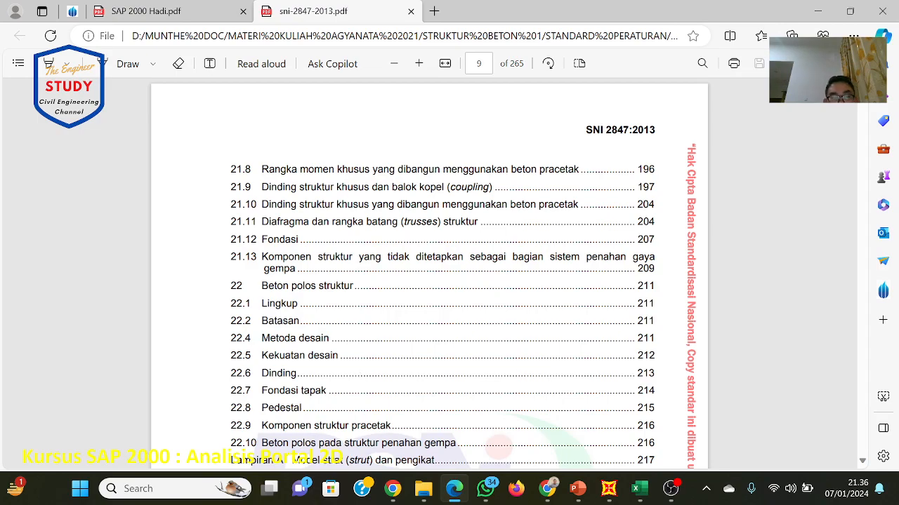
pyautogui.scroll(8, 428, 274)
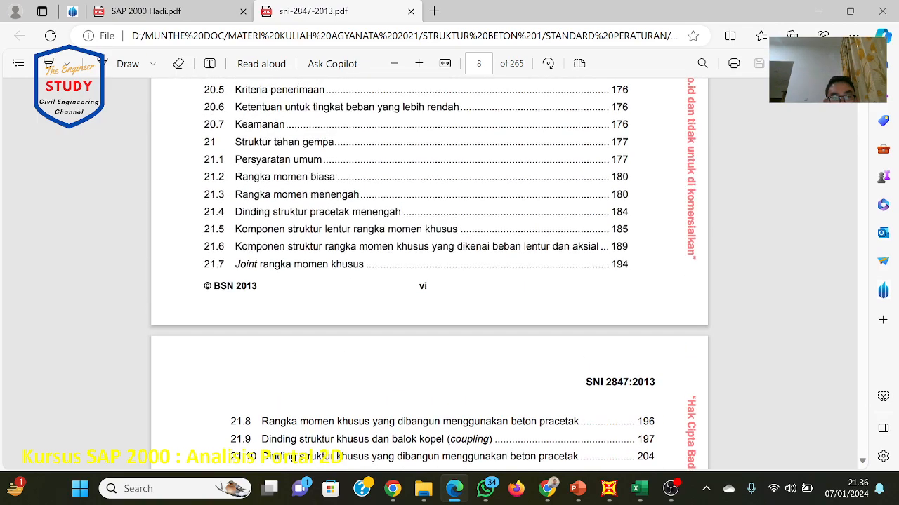
pyautogui.scroll(6, 428, 274)
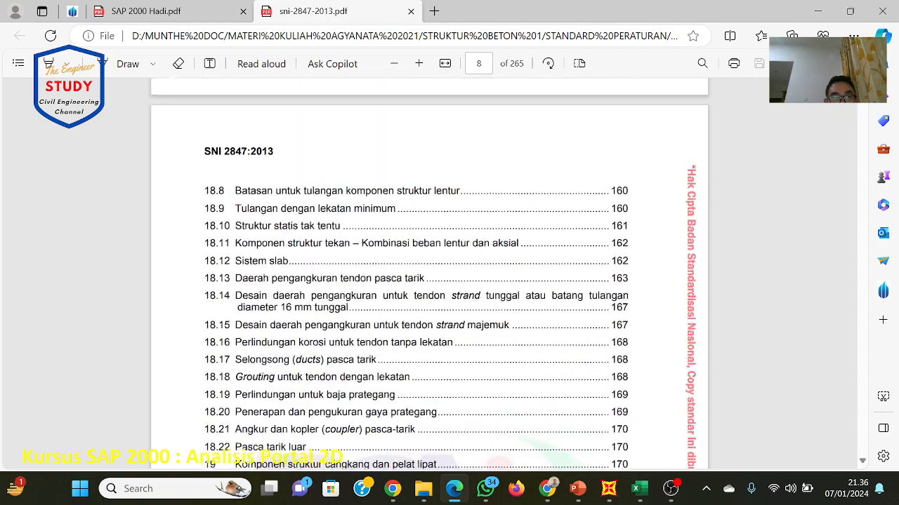
pyautogui.scroll(2, 428, 274)
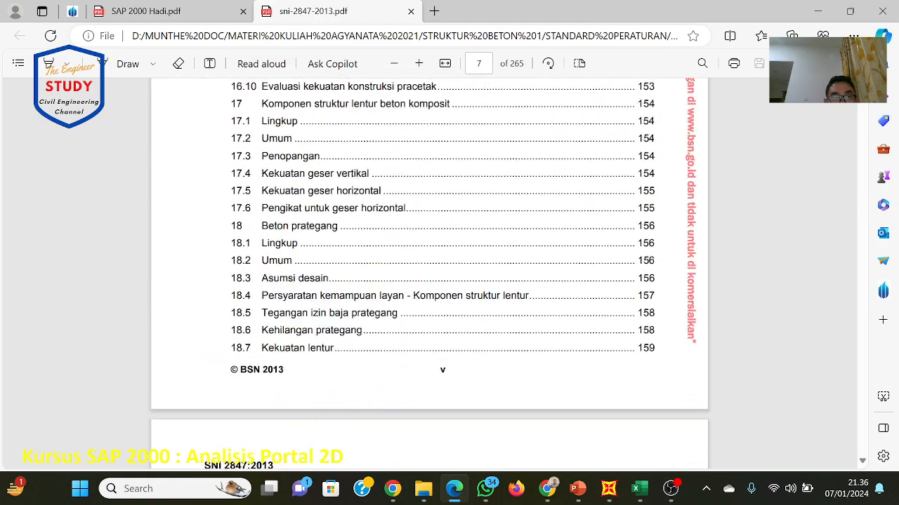
pyautogui.scroll(3, 428, 274)
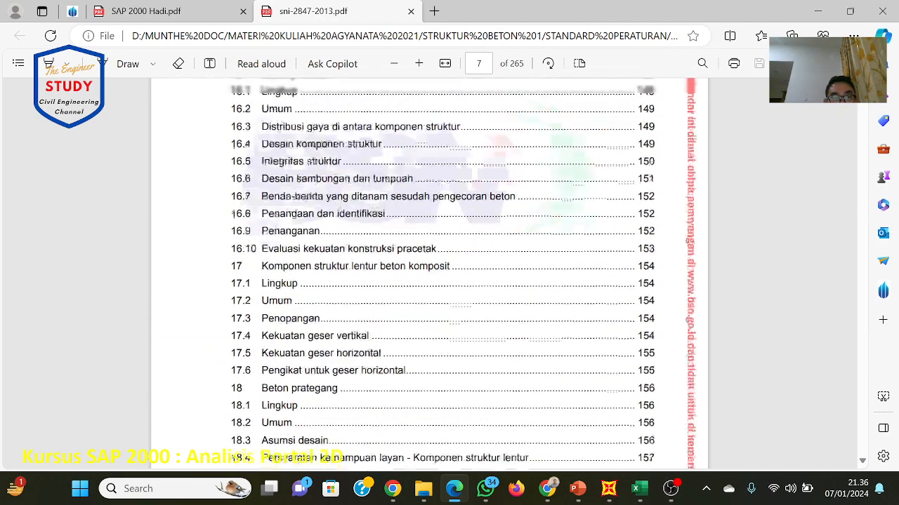
pyautogui.scroll(2, 428, 274)
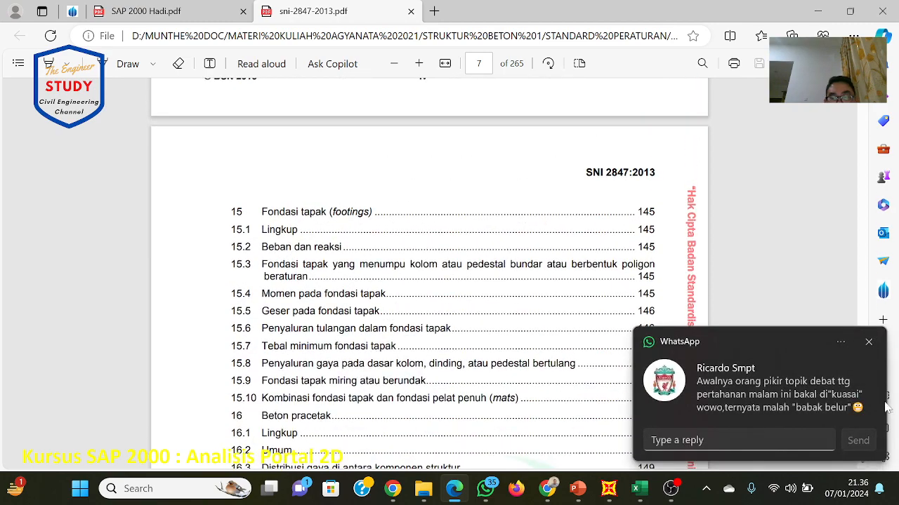
# Step: Dismiss the WhatsApp notification and look back through the table of contents entries for chapters 14 to 4
pyautogui.click(869, 342)
pyautogui.scroll(5, 870, 351)
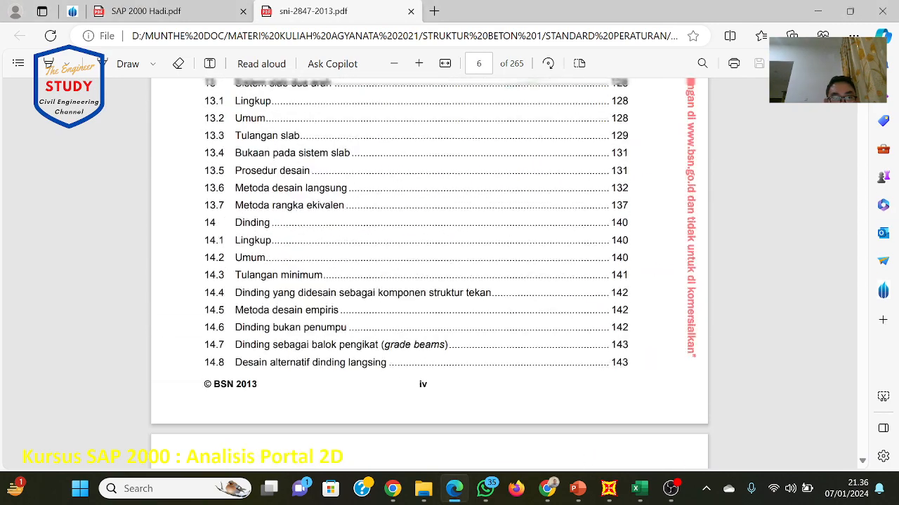
pyautogui.scroll(1, 428, 274)
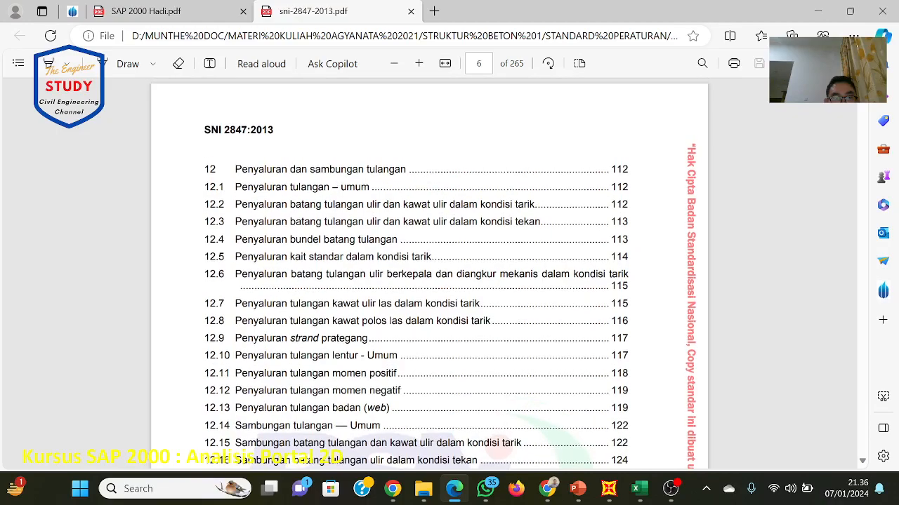
pyautogui.scroll(10, 428, 273)
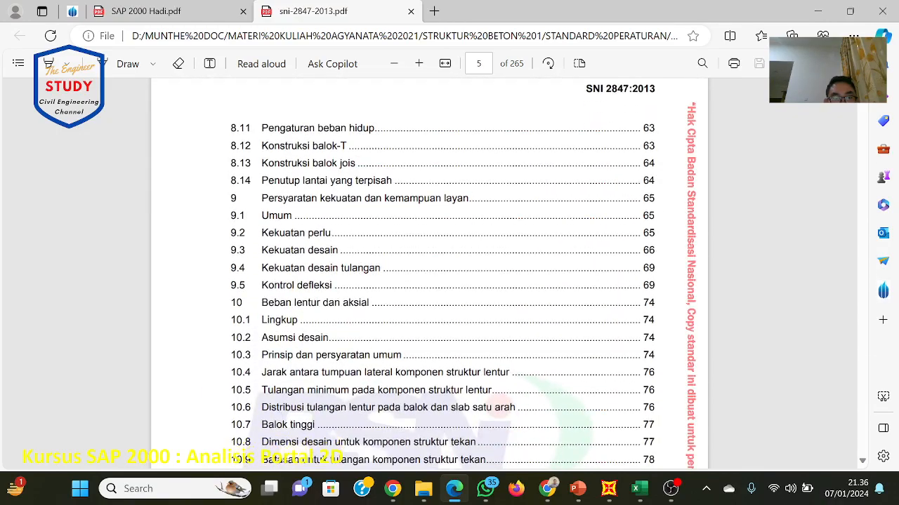
pyautogui.scroll(5, 428, 274)
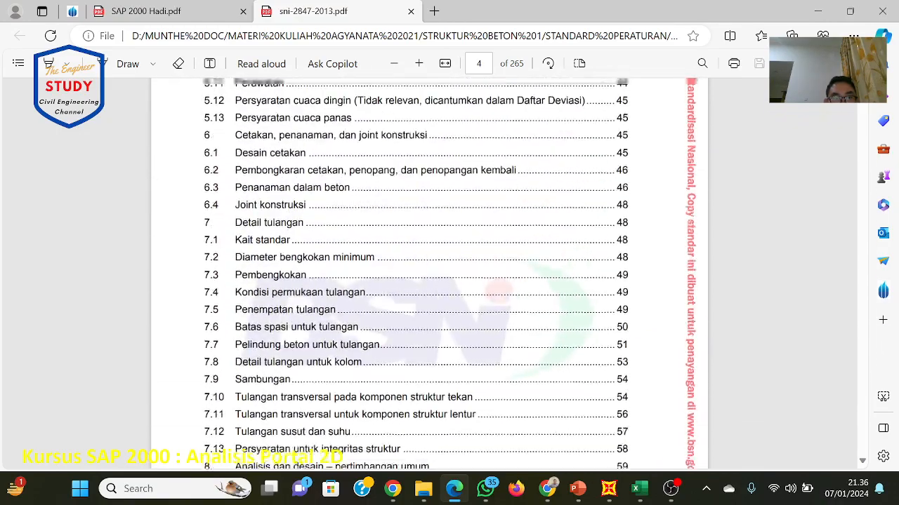
pyautogui.scroll(10, 428, 273)
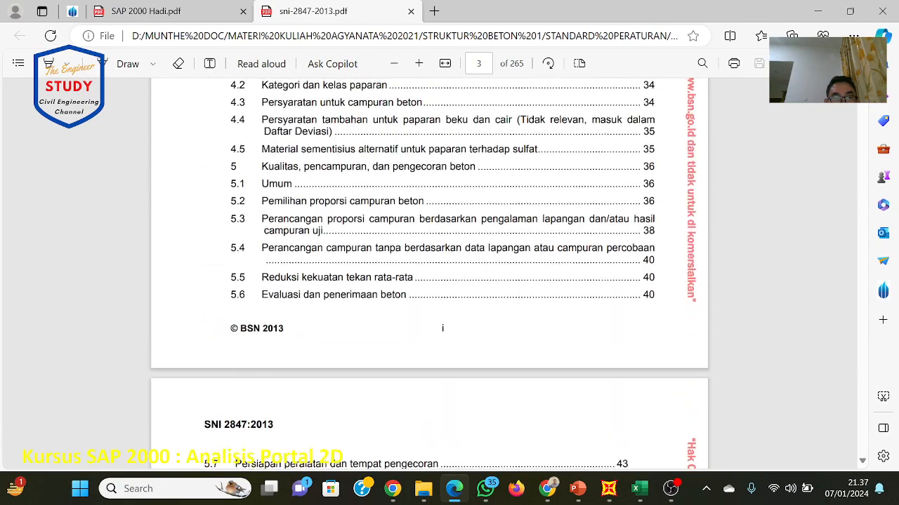
# Step: Check the table of contents entries from chapter 2, notation and definitions, to chapter 8, analysis and design
pyautogui.scroll(-1, 428, 273)
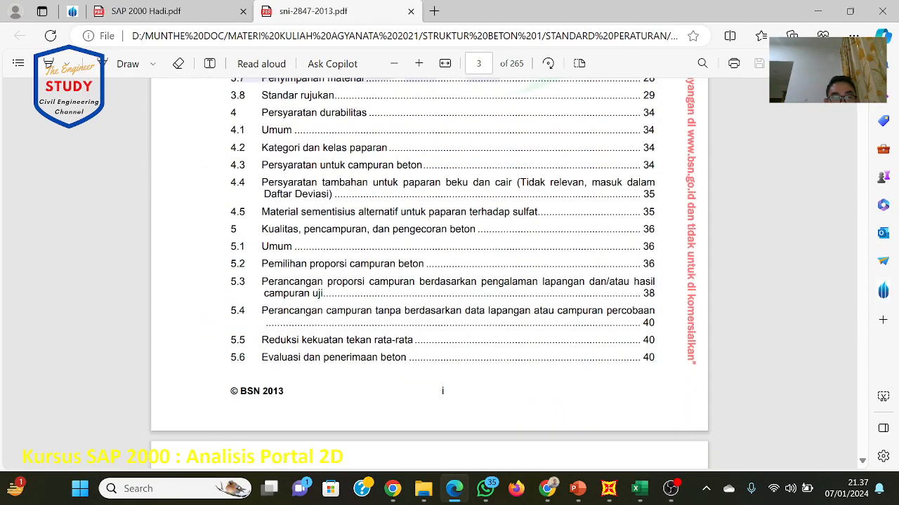
pyautogui.scroll(1, 428, 273)
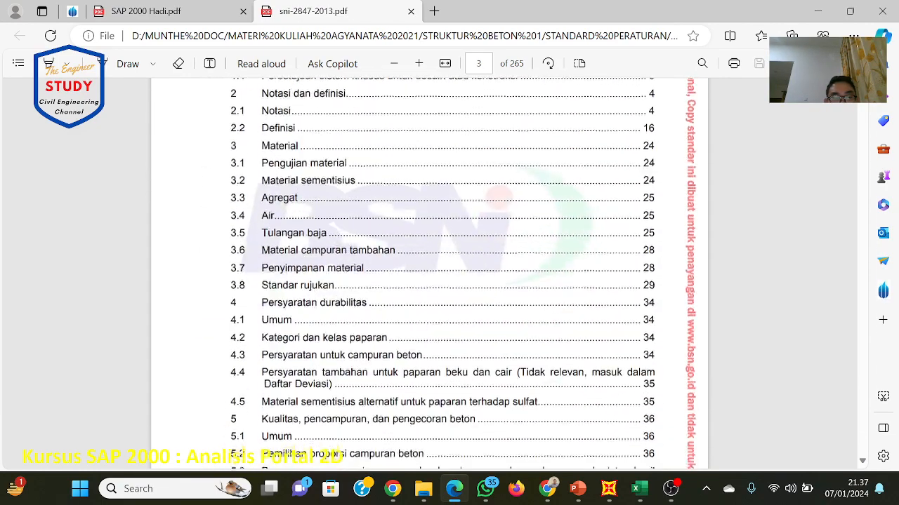
pyautogui.scroll(-8, 429, 274)
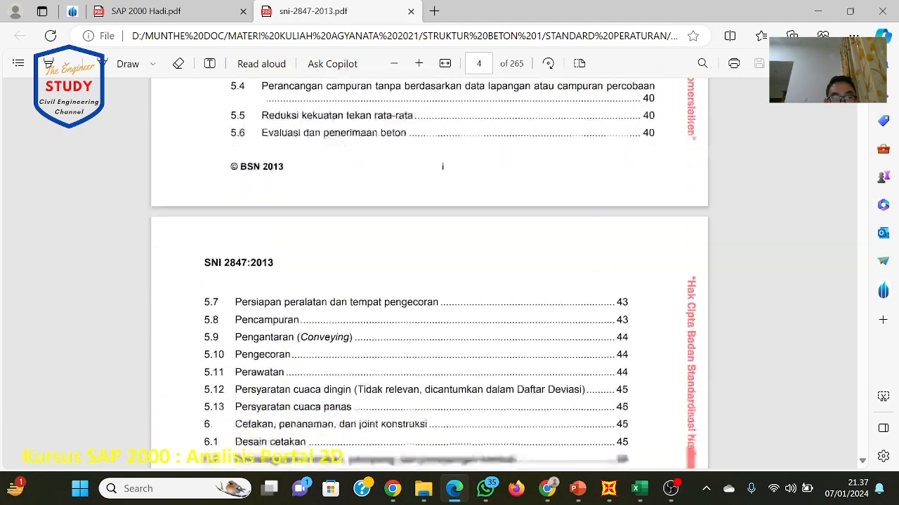
pyautogui.scroll(-3, 428, 274)
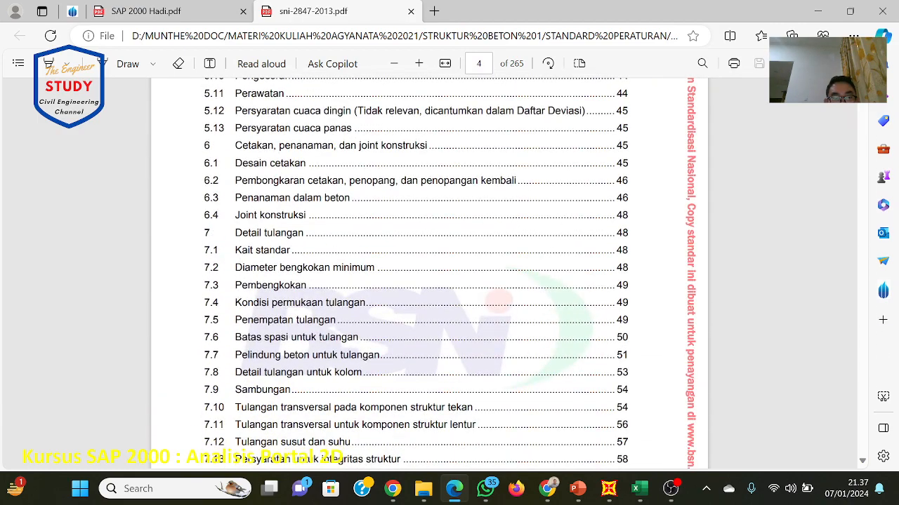
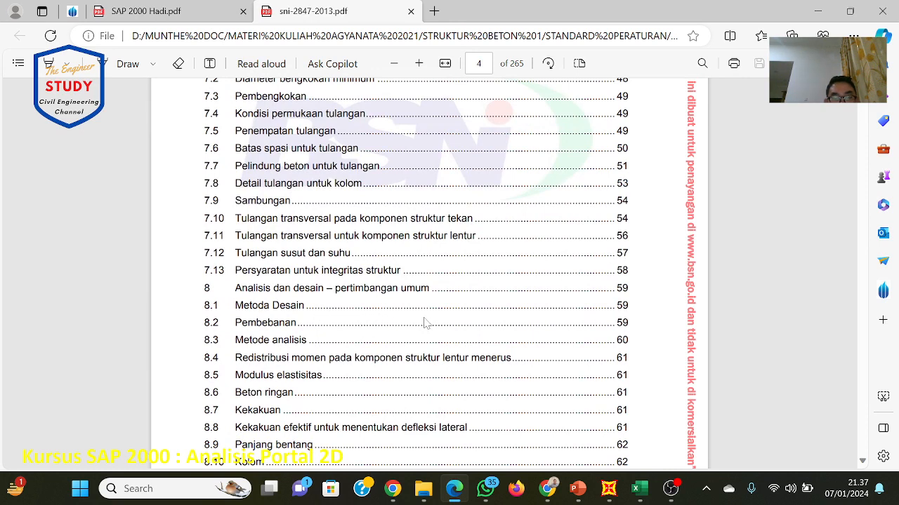
# Step: Jump from the table of contents to the chapter 2 definitions and look through the terms up to the start of chapter 3, materials
pyautogui.moveTo(862, 84); pyautogui.dragTo(863, 120)
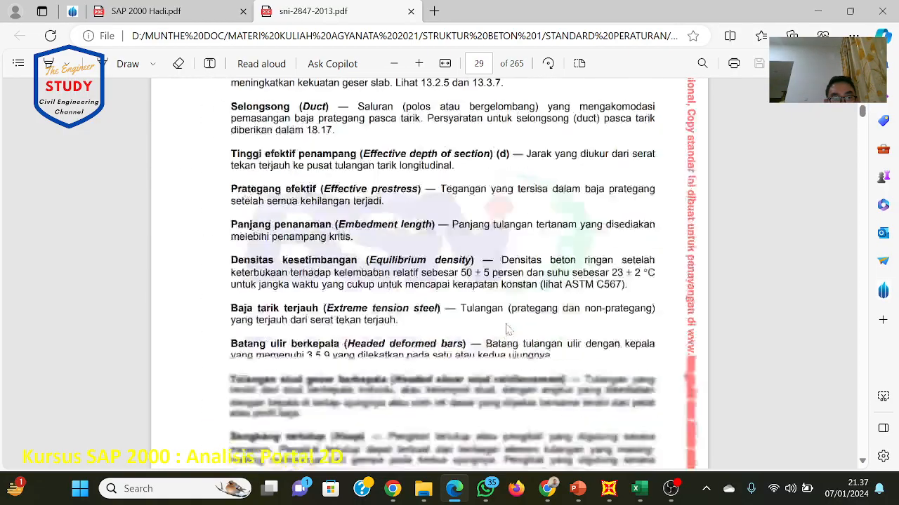
pyautogui.scroll(-6, 507, 329)
pyautogui.scroll(-15, 429, 274)
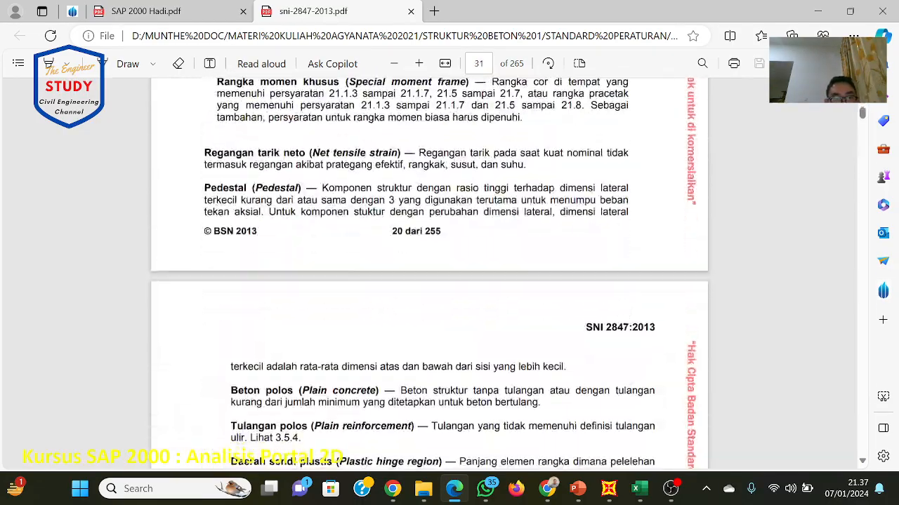
pyautogui.scroll(-12, 499, 351)
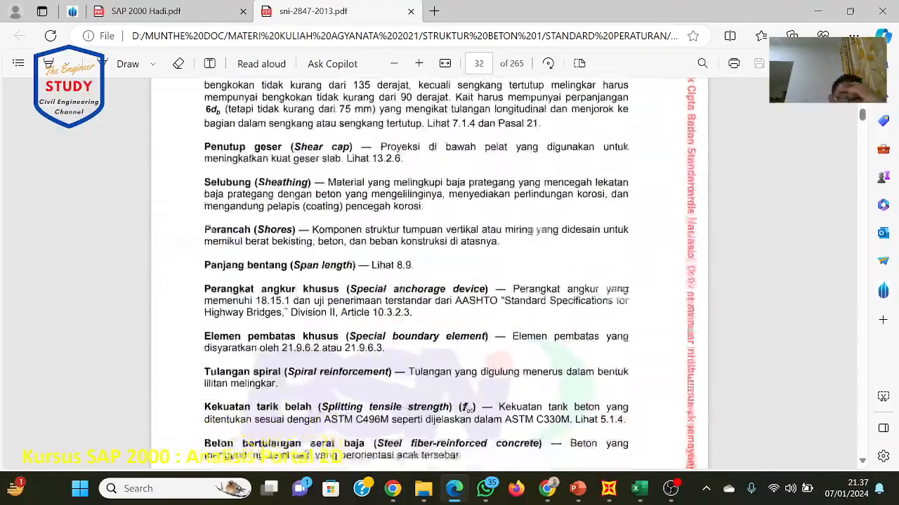
pyautogui.scroll(-15, 499, 351)
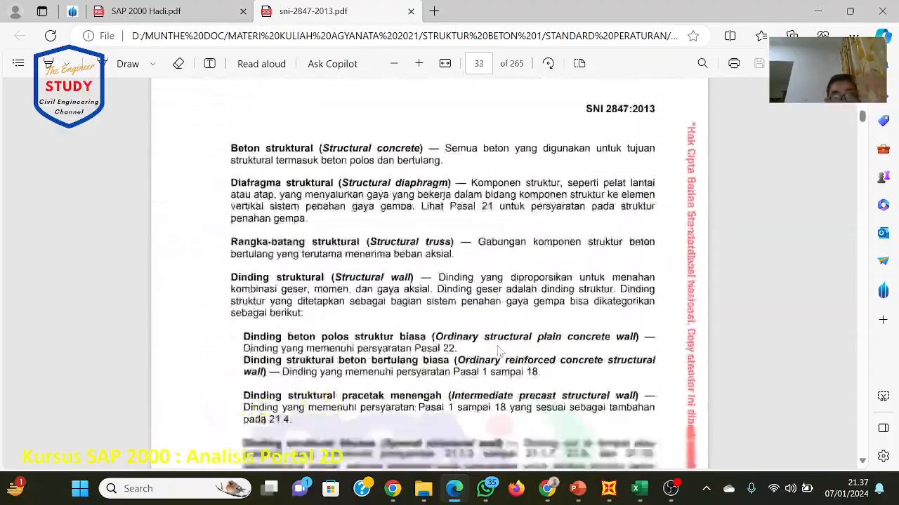
pyautogui.scroll(-4, 499, 351)
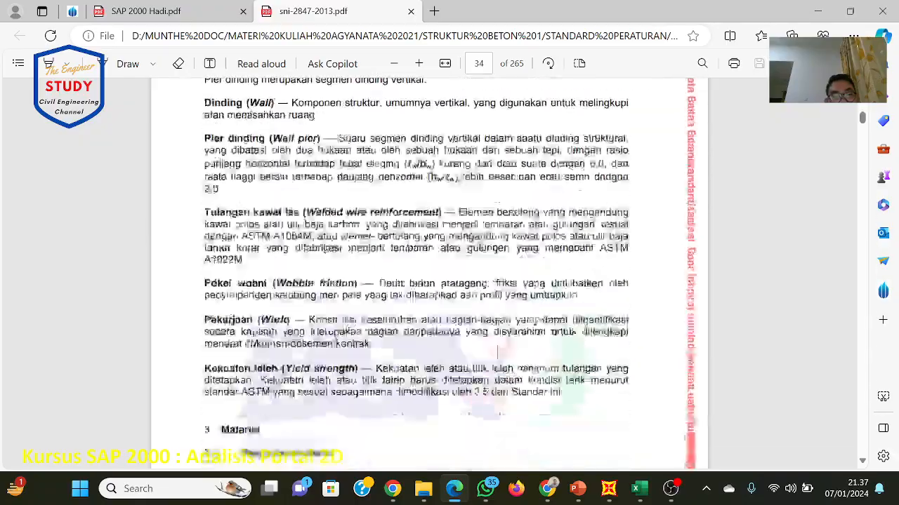
# Step: Examine the chapter 3 clauses on cementitious materials, aggregates, deformed reinforcement, structural steel, admixtures and material storage
pyautogui.scroll(-12, 499, 351)
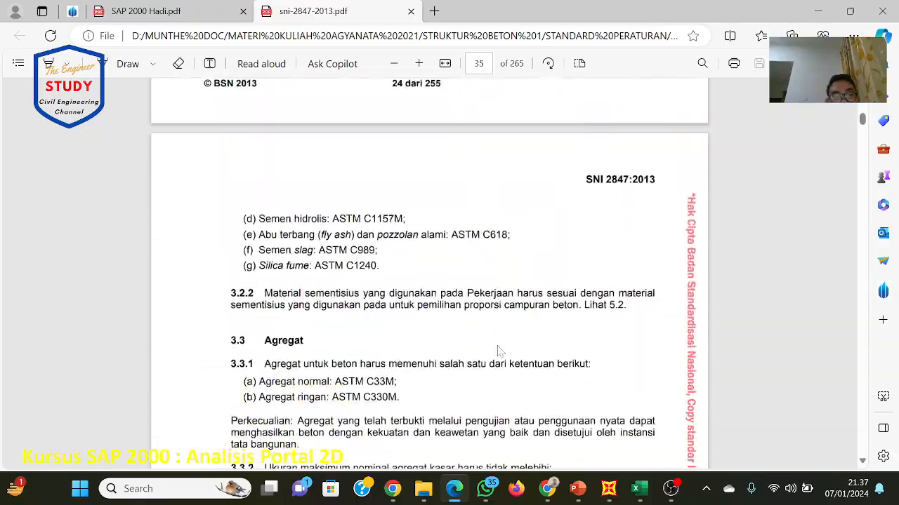
pyautogui.scroll(-10, 501, 357)
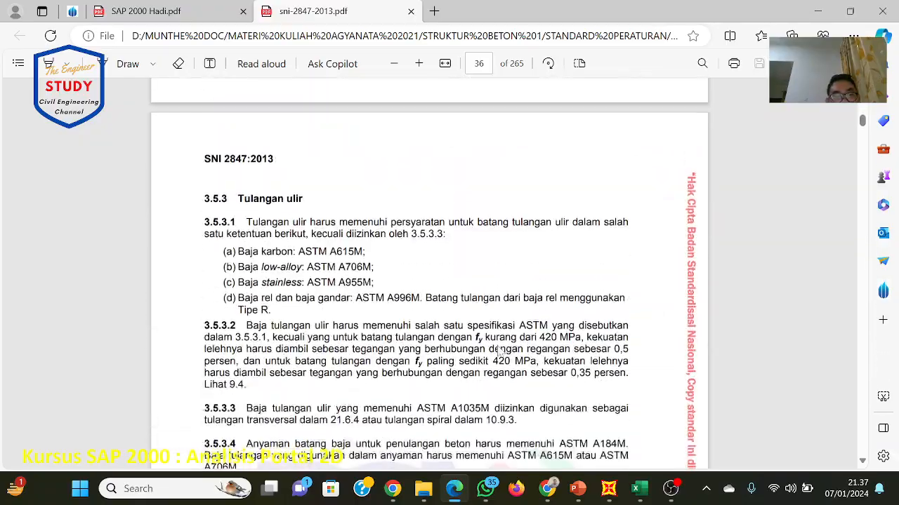
pyautogui.scroll(-2, 500, 351)
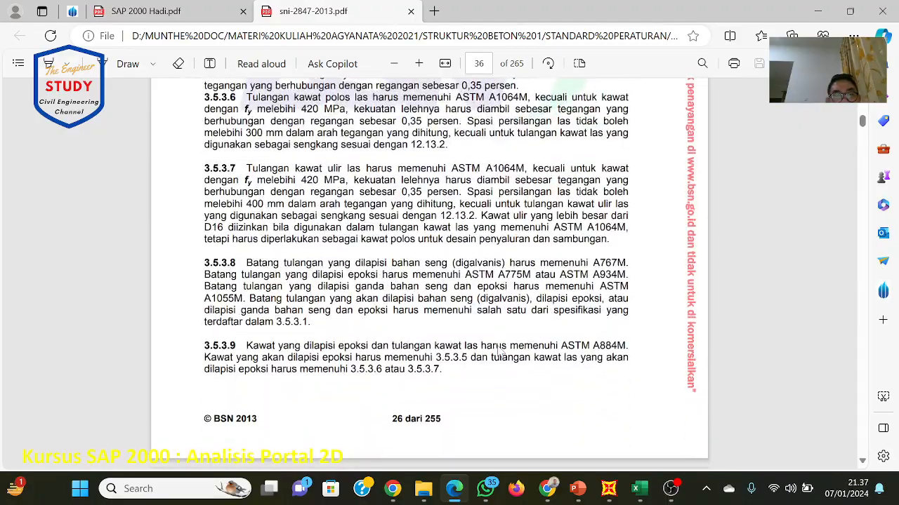
pyautogui.scroll(5, 499, 354)
pyautogui.scroll(-8, 499, 351)
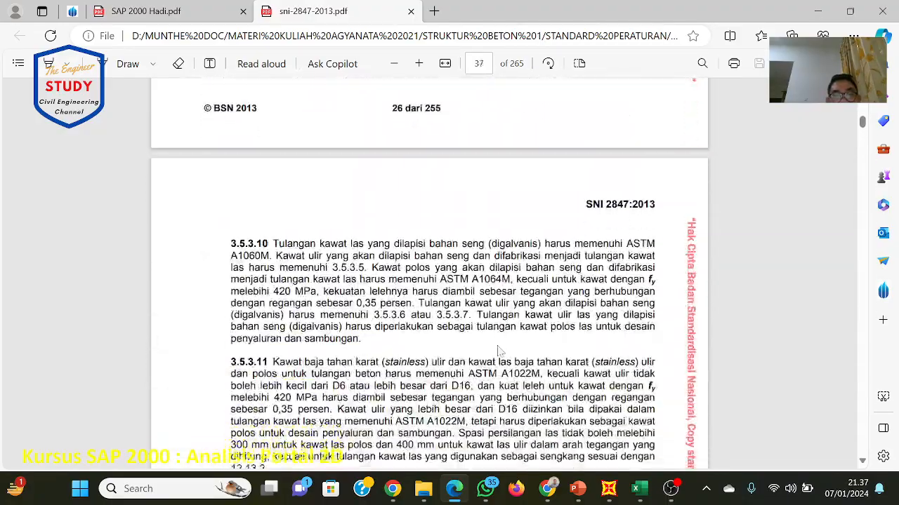
pyautogui.scroll(-10, 499, 351)
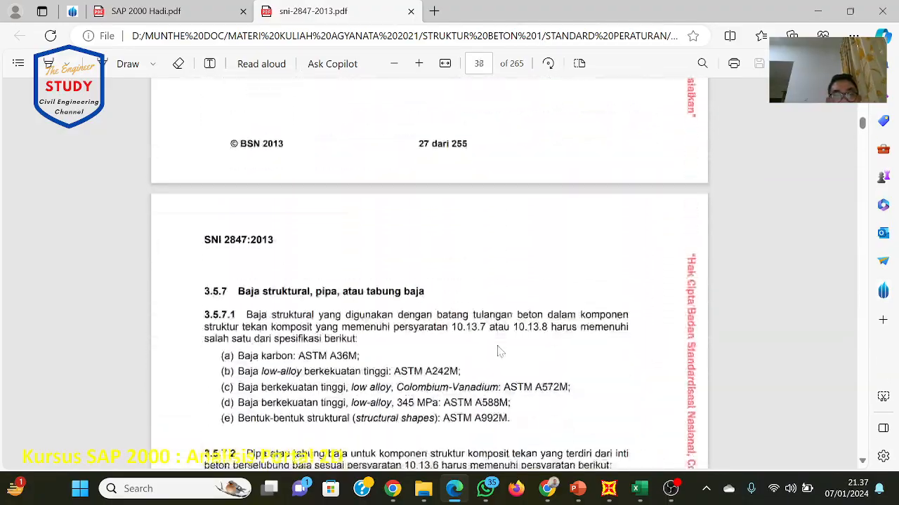
pyautogui.scroll(-10, 499, 351)
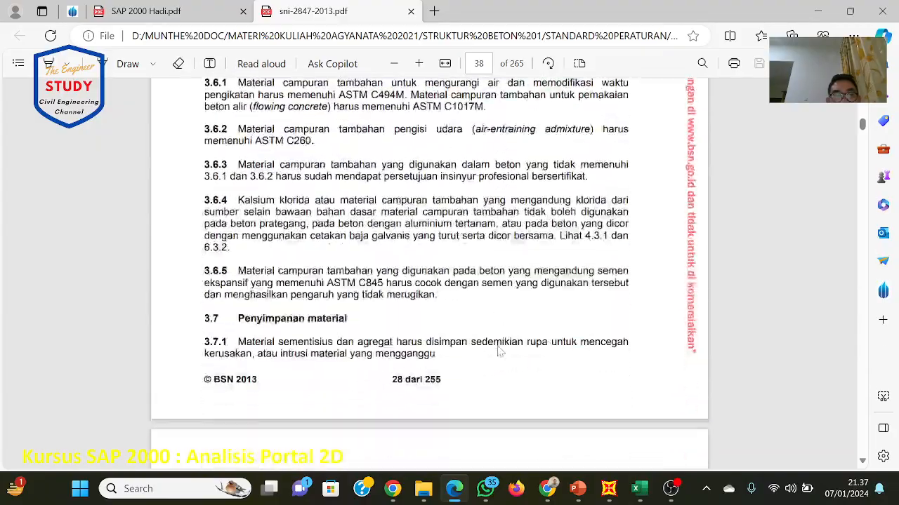
# Step: Look through the chapter 3 list of referenced ASTM standards and the chapter 4 durability requirements and exposure class tables
pyautogui.scroll(-15, 499, 351)
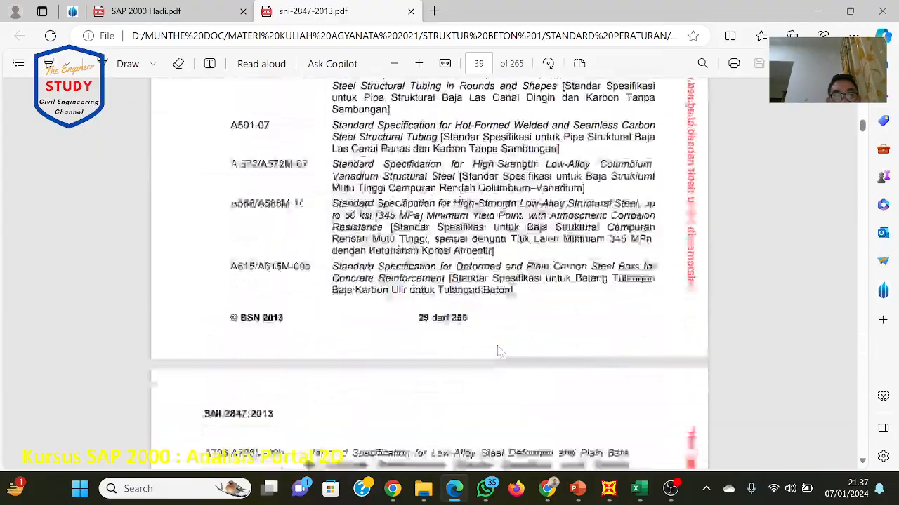
pyautogui.scroll(-15, 499, 351)
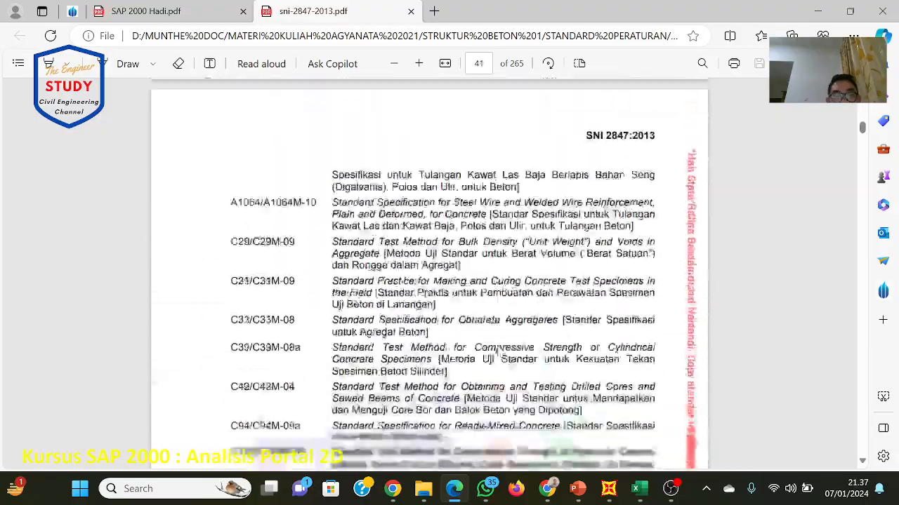
pyautogui.scroll(-10, 499, 351)
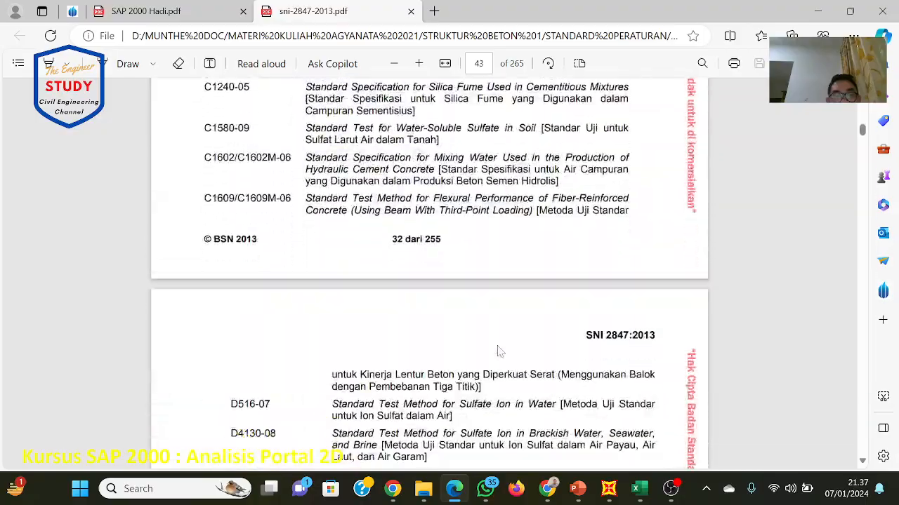
pyautogui.scroll(-8, 498, 351)
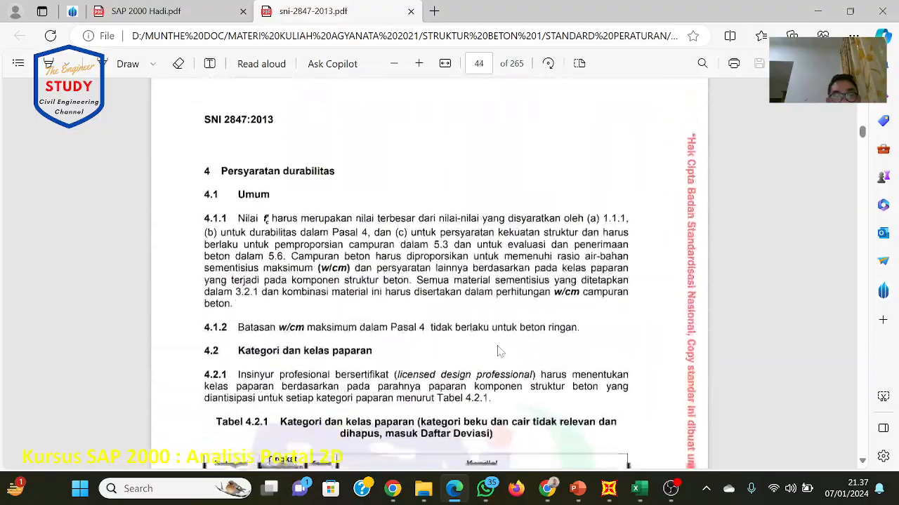
pyautogui.scroll(-3, 500, 351)
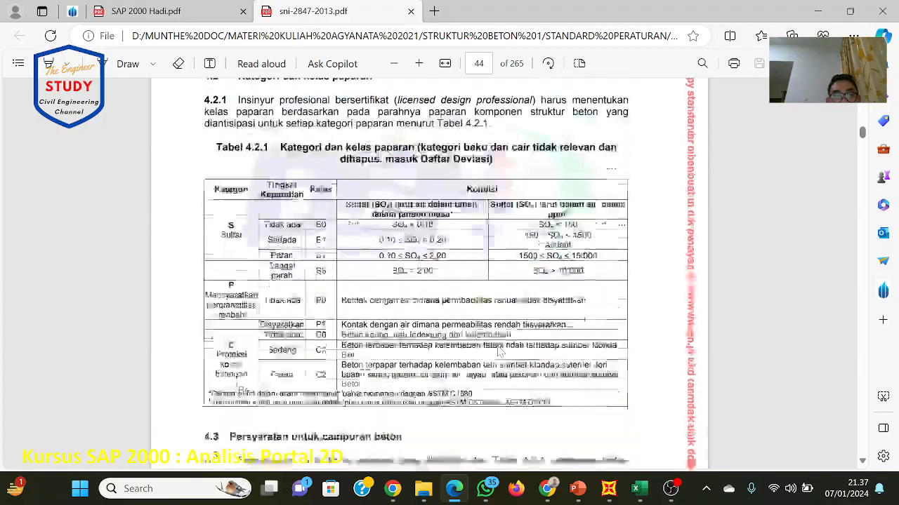
pyautogui.scroll(-10, 498, 351)
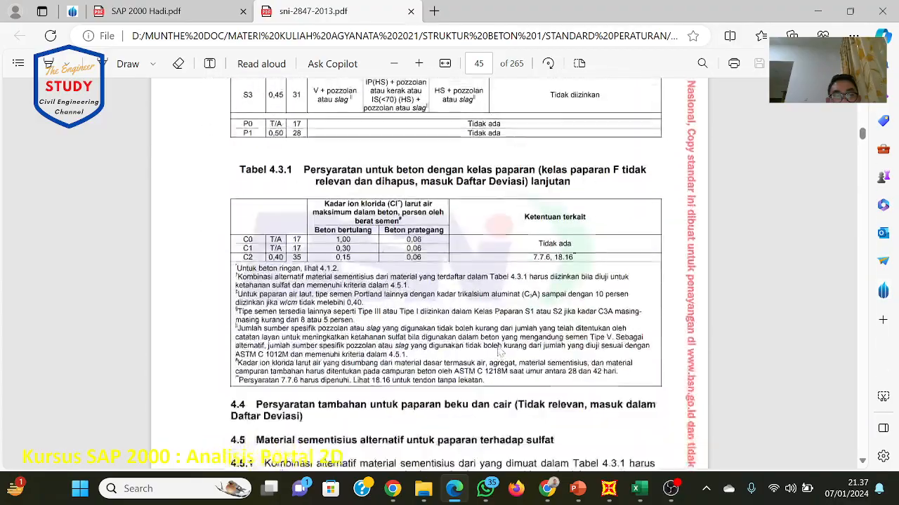
# Step: Look through the chapter 5 clauses from 5.1 to 5.5 on concrete quality, mix proportioning and required average strength
pyautogui.scroll(-11, 499, 351)
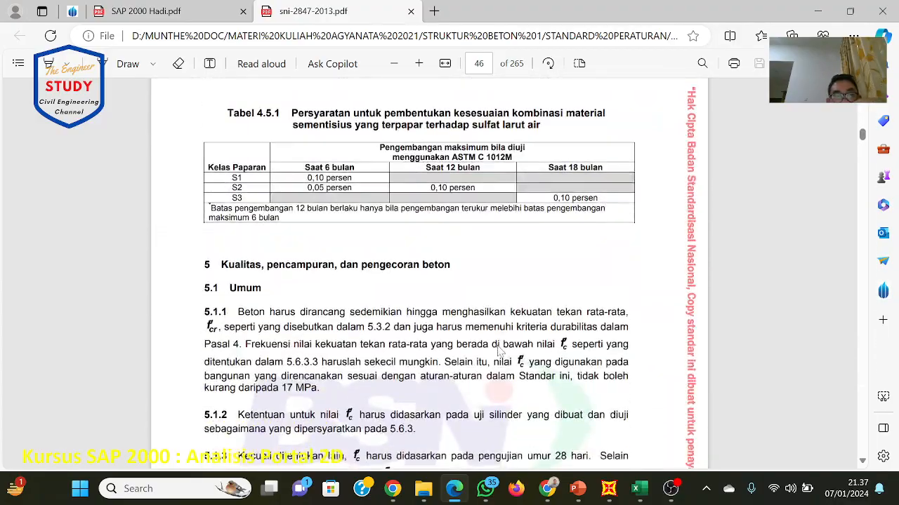
pyautogui.scroll(-10, 499, 351)
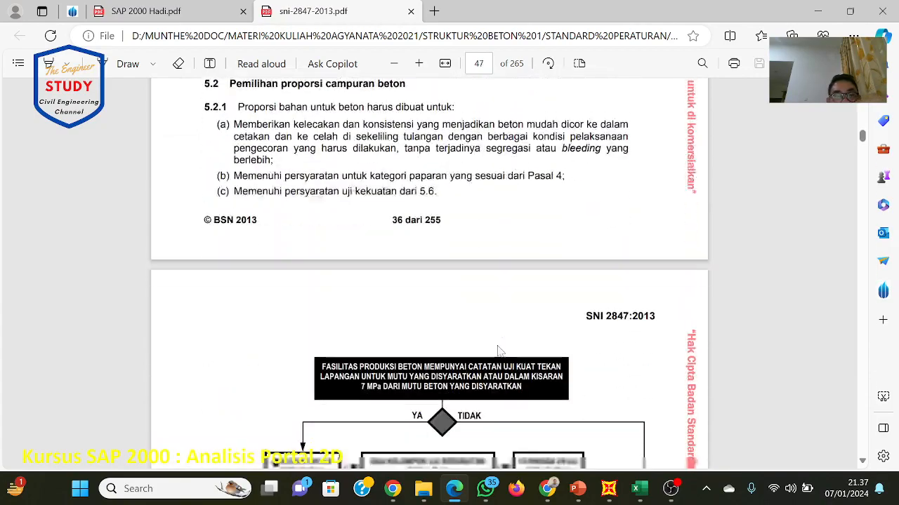
pyautogui.scroll(-5, 499, 351)
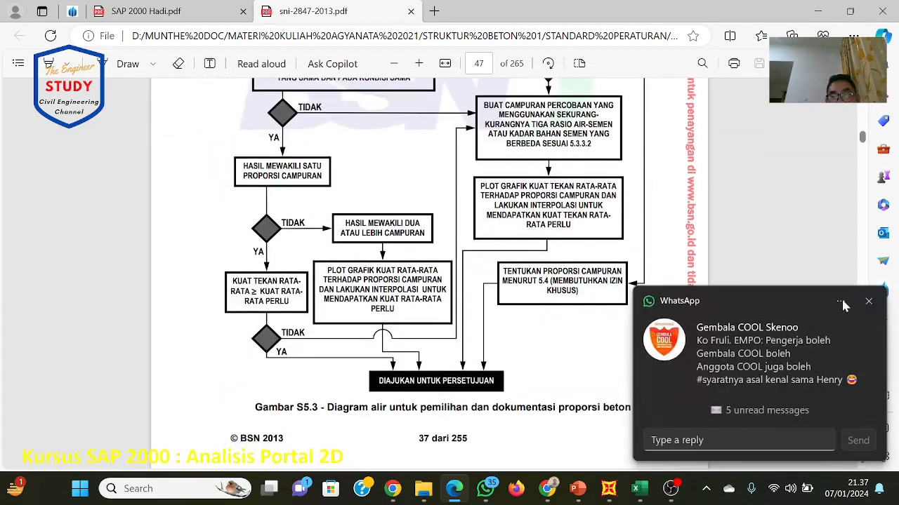
pyautogui.scroll(-12, 568, 313)
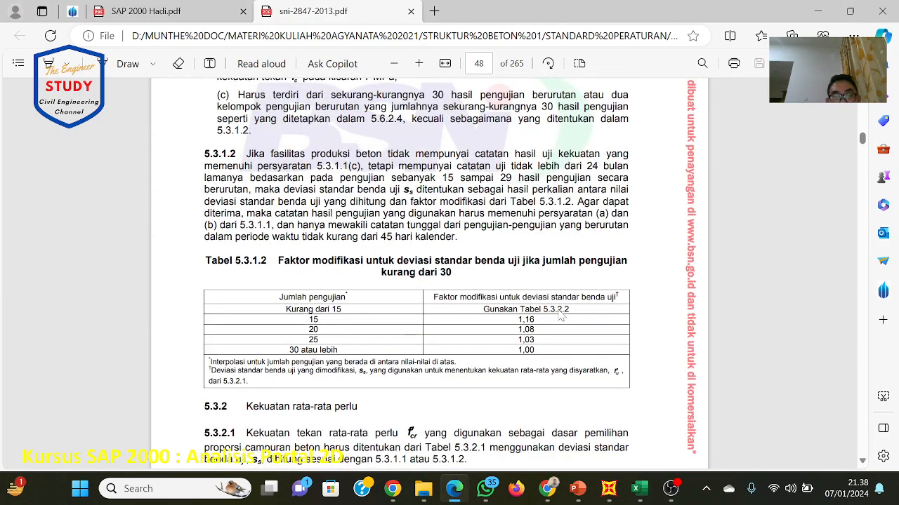
pyautogui.scroll(-9, 428, 280)
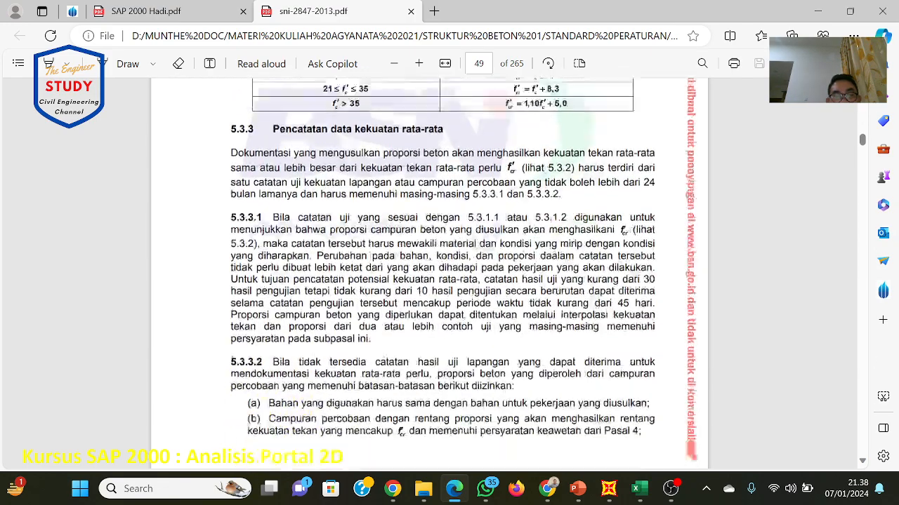
pyautogui.scroll(-10, 428, 280)
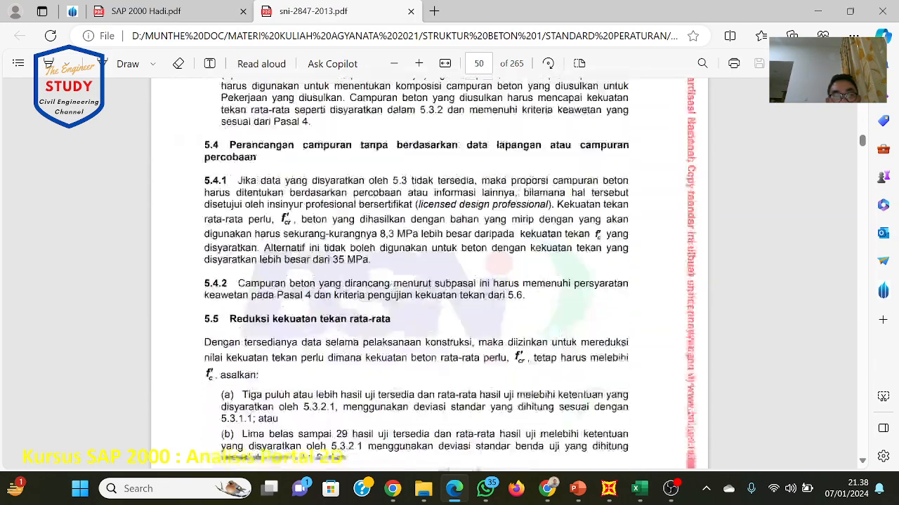
# Step: Look through the chapter 5 clauses from 5.6 to 5.11 on concrete testing, steel fiber concrete, mixing, placing and curing
pyautogui.scroll(-10, 429, 281)
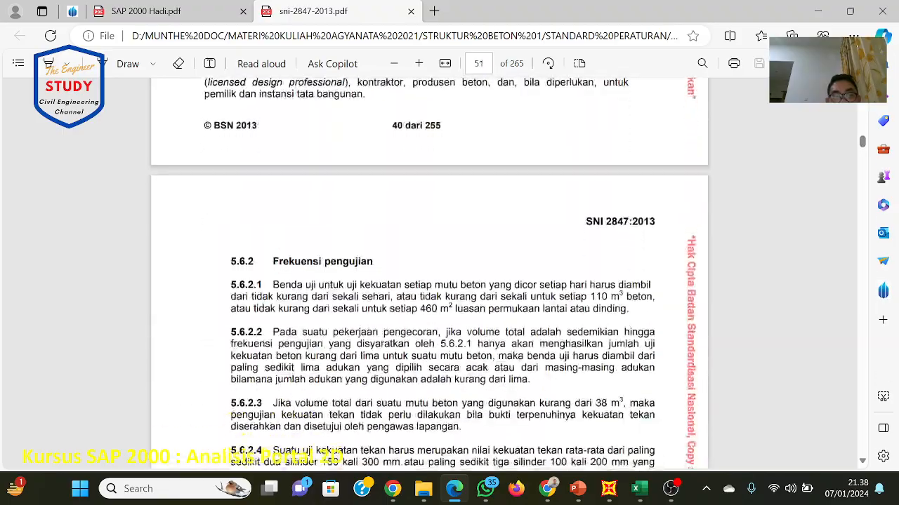
pyautogui.scroll(-10, 428, 281)
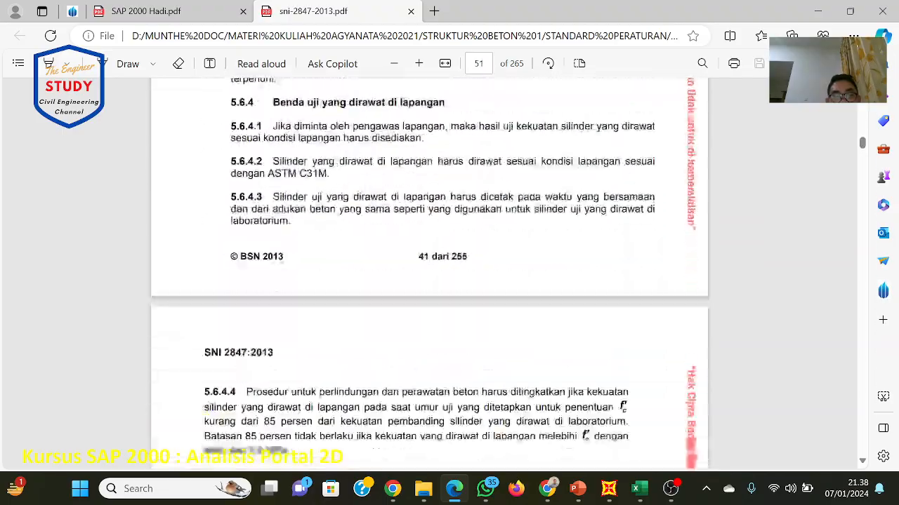
pyautogui.scroll(-10, 429, 281)
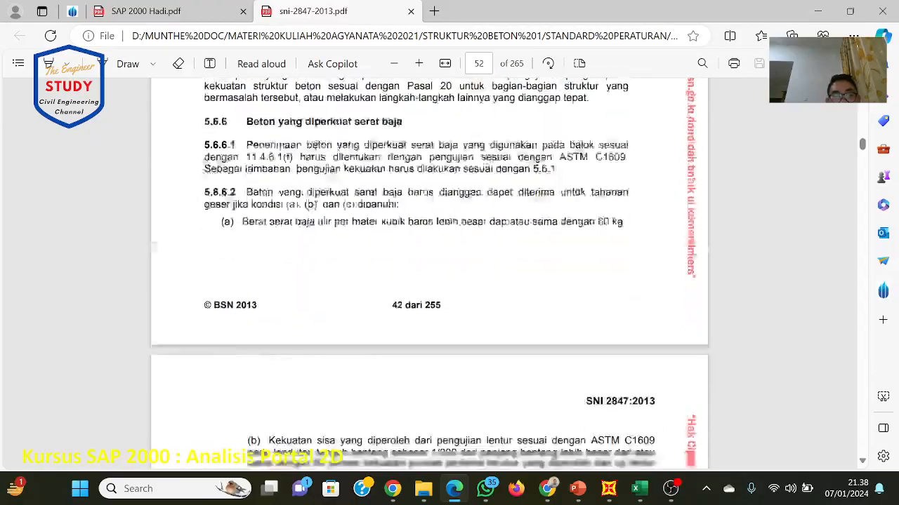
pyautogui.scroll(-10, 428, 281)
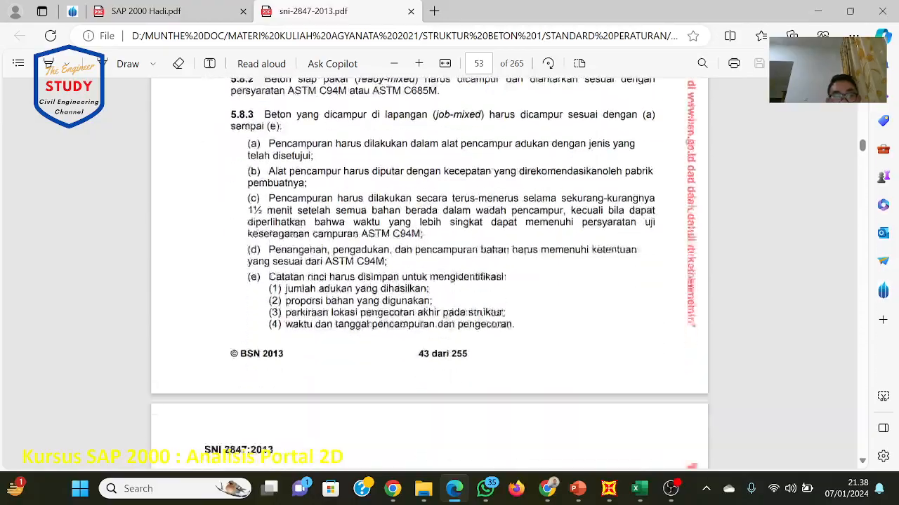
pyautogui.scroll(-10, 428, 274)
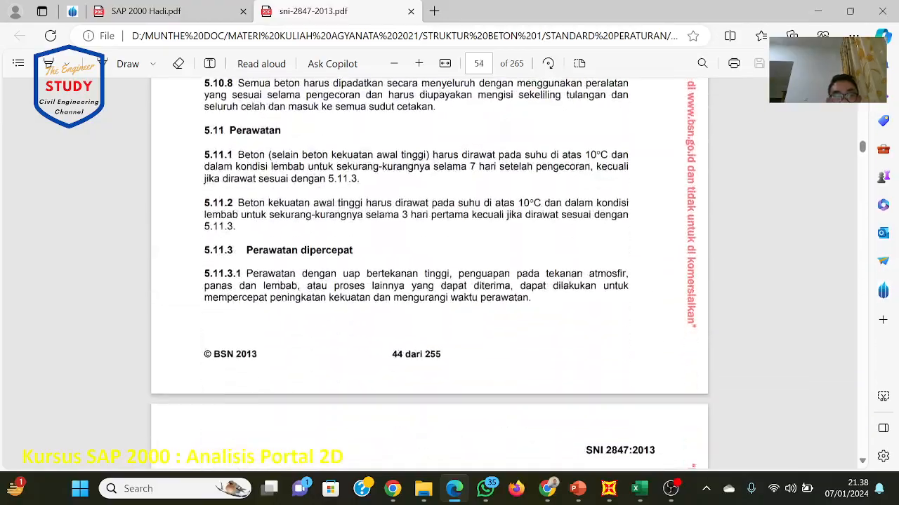
# Step: Look through the chapter 6 clauses on formwork, embedded pipes and conduits, and construction joints
pyautogui.scroll(-10, 429, 274)
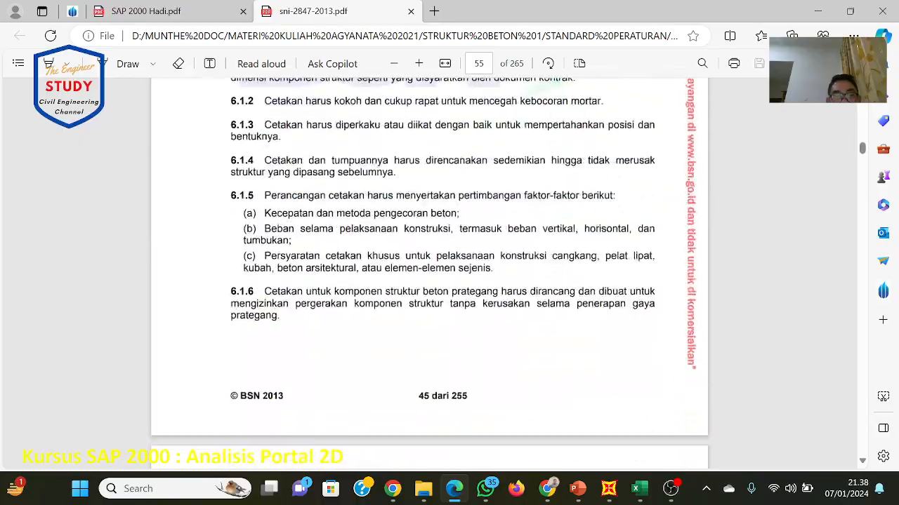
pyautogui.scroll(-10, 428, 273)
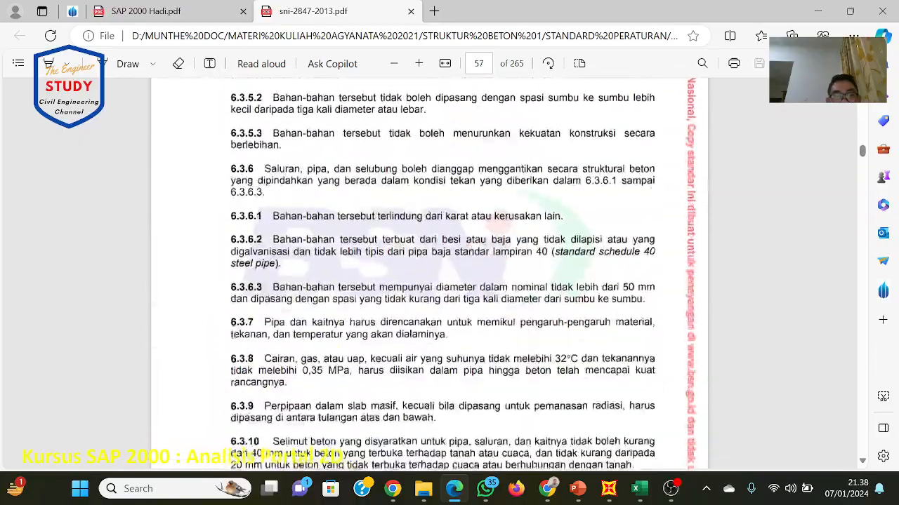
pyautogui.scroll(-10, 429, 274)
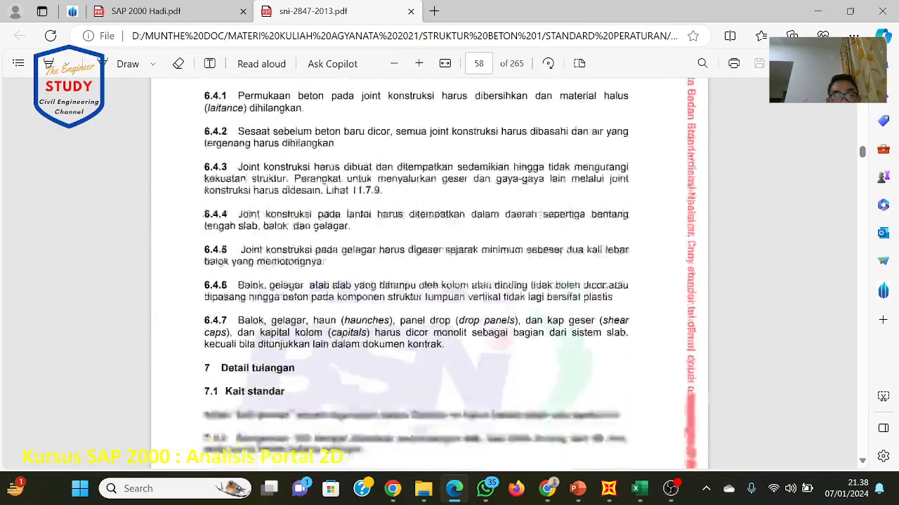
# Step: Look through clauses 7.1 to 7.5 on standard hooks, minimum bend diameters, bar bending, surface condition and placement tolerances
pyautogui.scroll(-3, 428, 274)
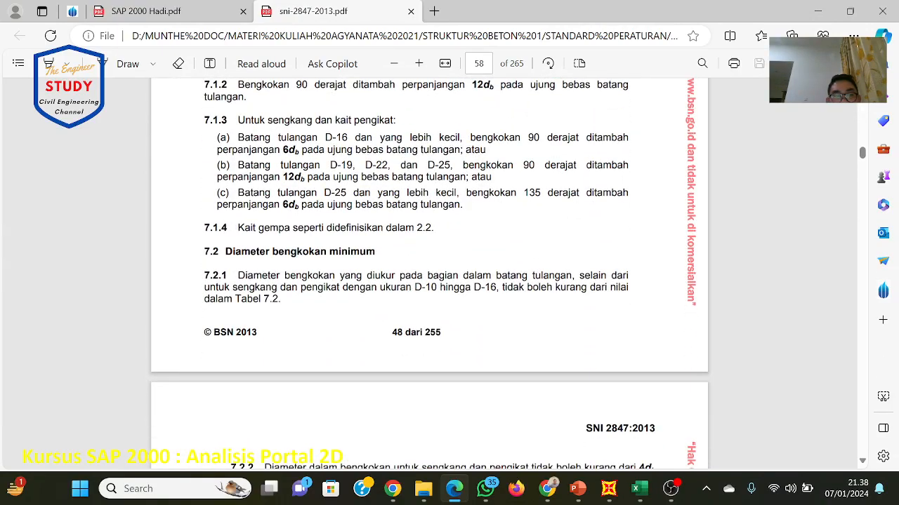
pyautogui.scroll(-3, 428, 274)
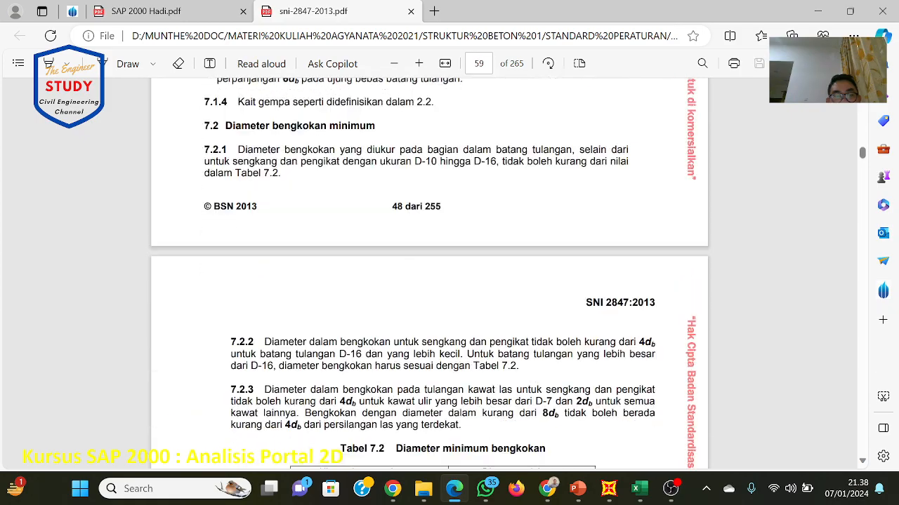
pyautogui.scroll(-4, 429, 273)
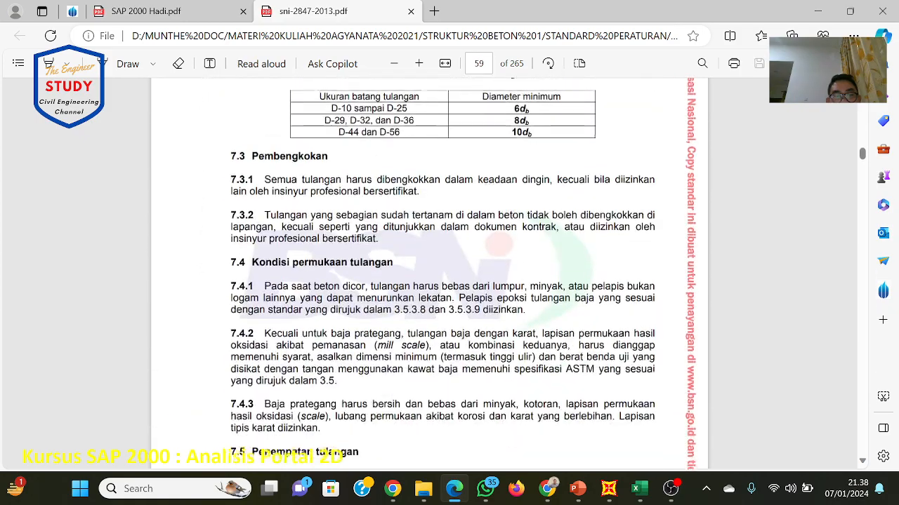
pyautogui.scroll(-9, 428, 273)
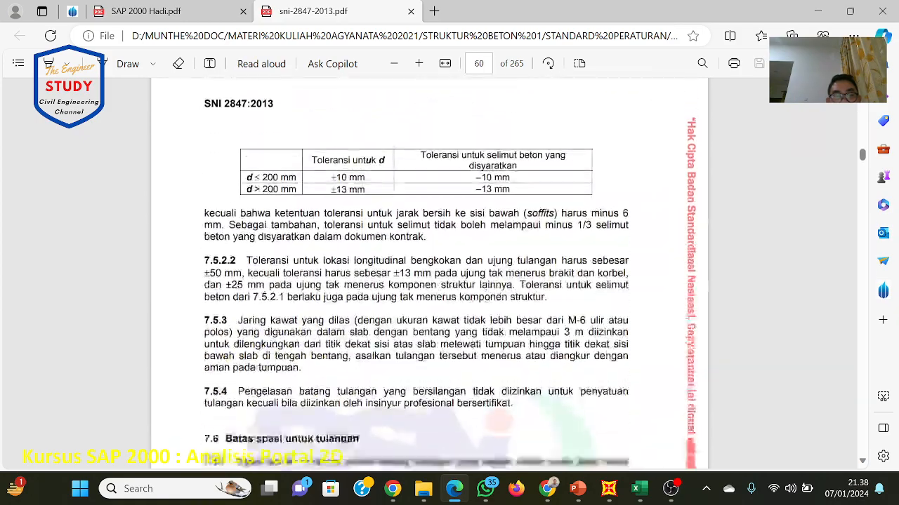
# Step: Look through clauses 7.6 and 7.7 on reinforcement spacing limits and the minimum concrete cover tables
pyautogui.scroll(-3, 428, 274)
pyautogui.scroll(-15, 428, 274)
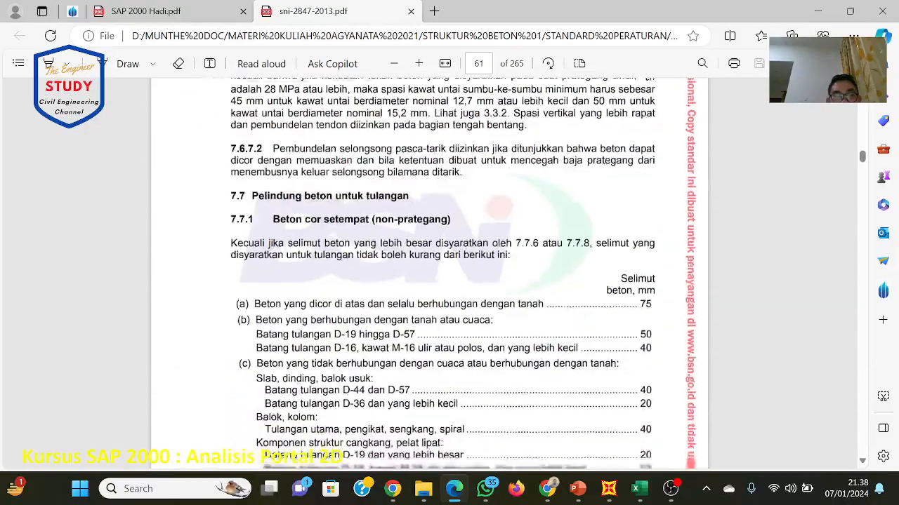
pyautogui.scroll(-10, 428, 274)
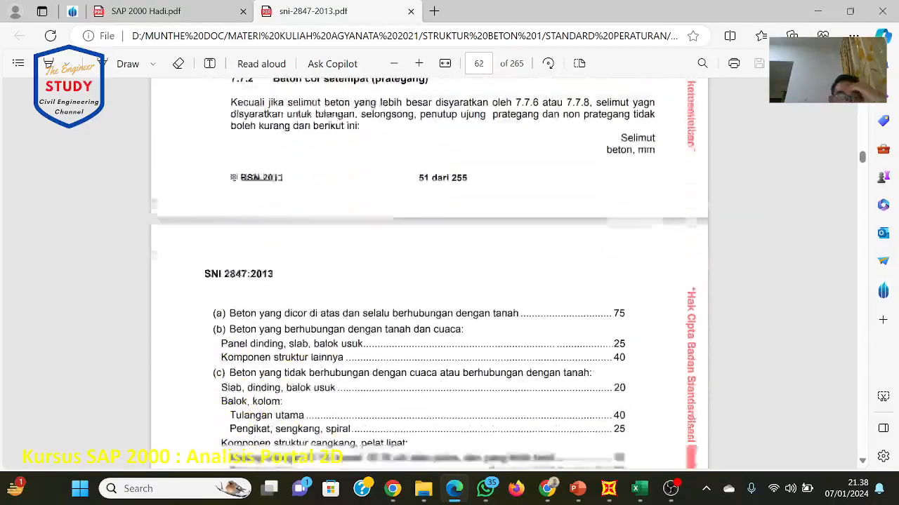
pyautogui.scroll(-14, 428, 274)
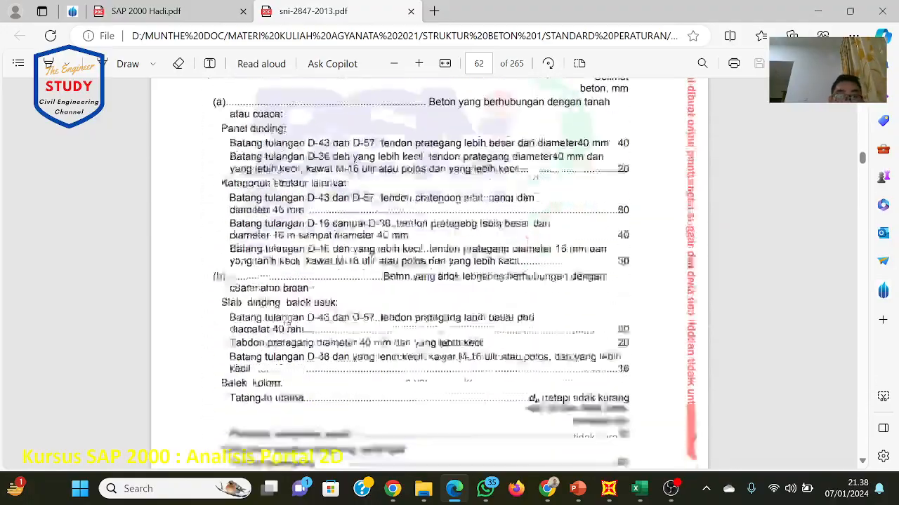
pyautogui.scroll(-3, 429, 274)
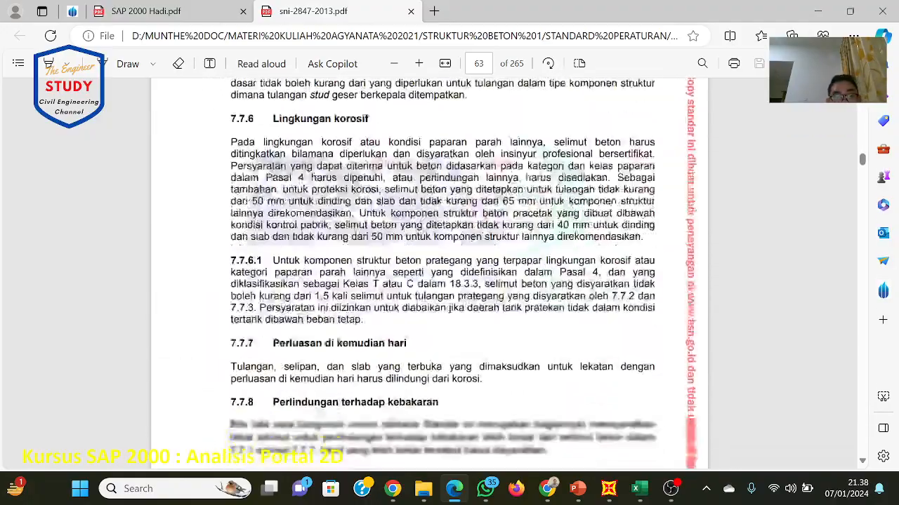
# Step: Look through clauses 7.8 to 7.13 on column bar details, transverse reinforcement, shrinkage and temperature reinforcement, and structural integrity
pyautogui.scroll(-13, 429, 274)
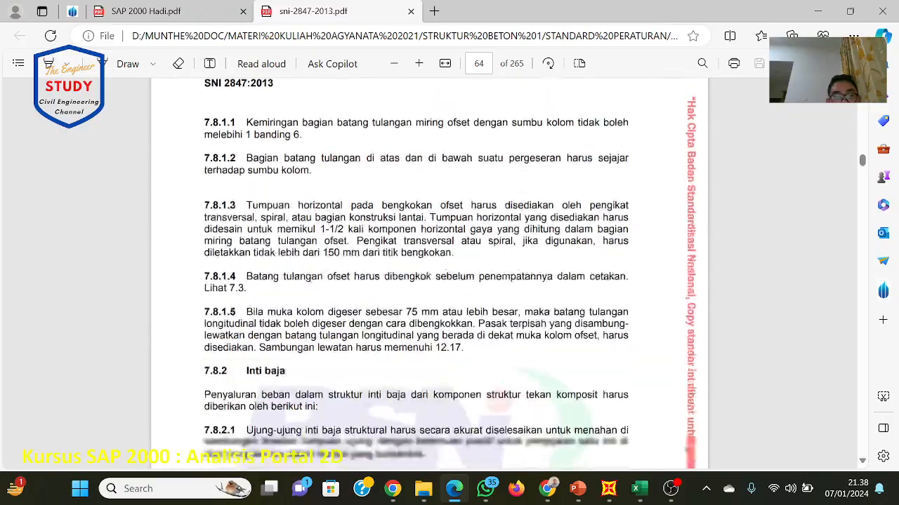
pyautogui.scroll(-9, 428, 274)
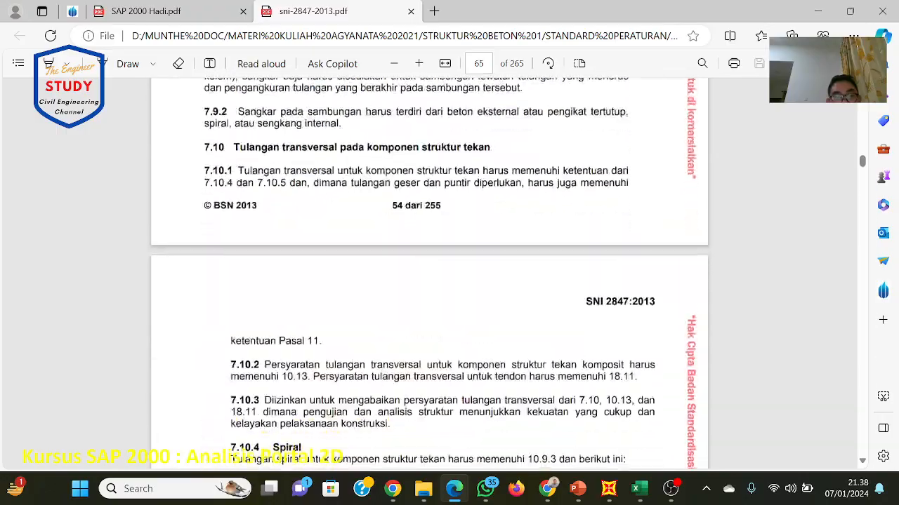
pyautogui.scroll(-11, 428, 274)
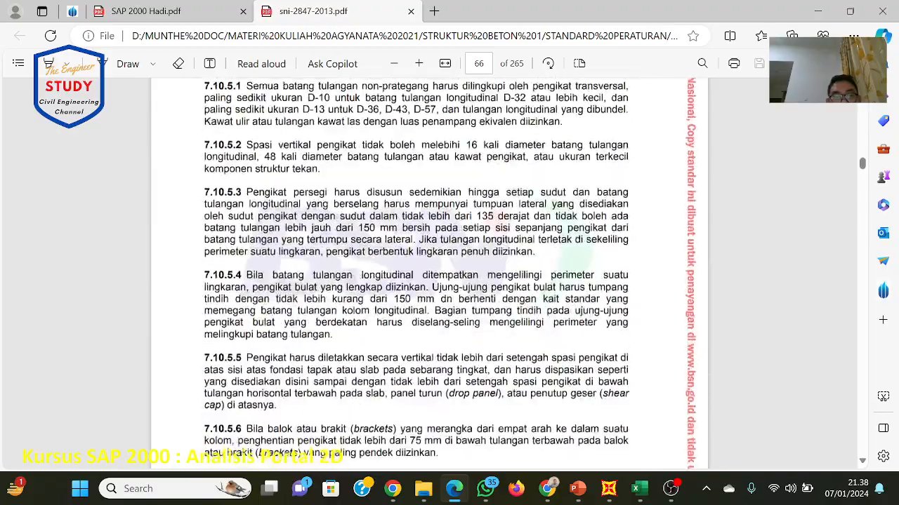
pyautogui.scroll(-10, 429, 274)
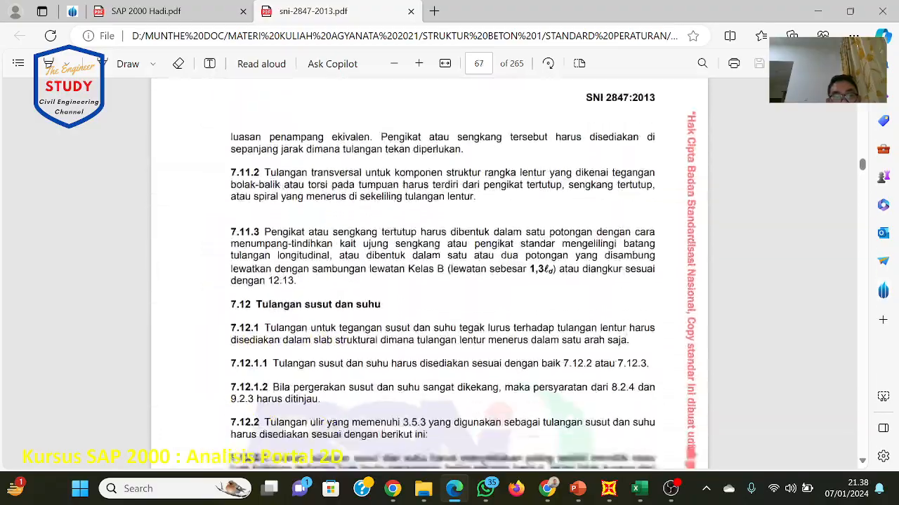
pyautogui.scroll(-13, 428, 274)
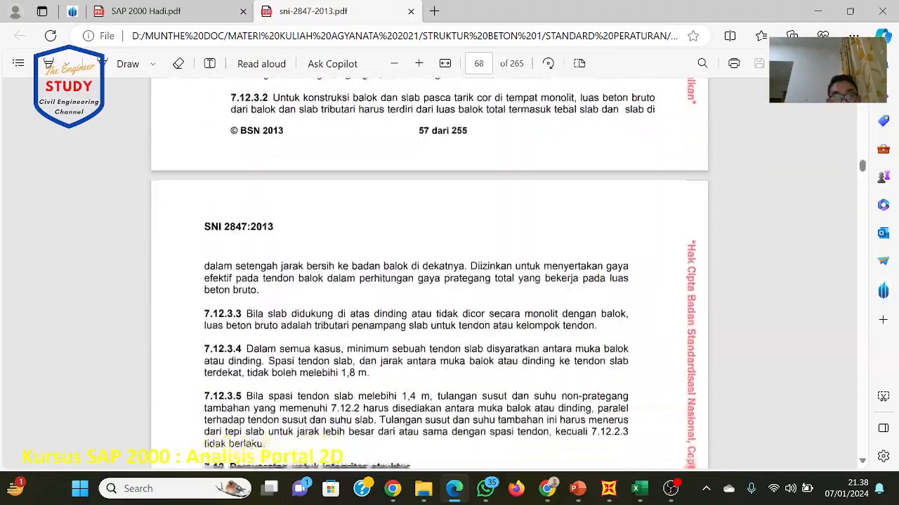
pyautogui.scroll(-11, 429, 273)
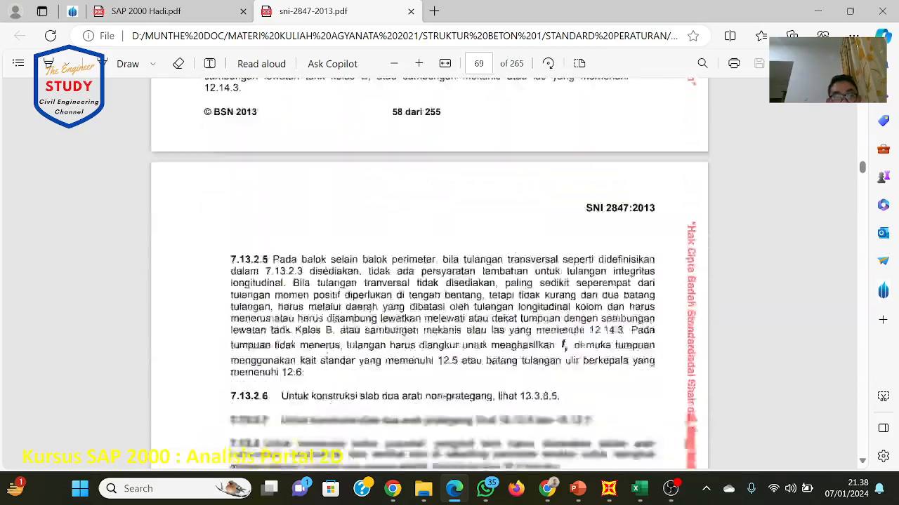
# Step: Look through clauses 8.1 to 8.6 on design method, loading, approximate moments, modulus of elasticity and lightweight concrete
pyautogui.scroll(-1, 429, 274)
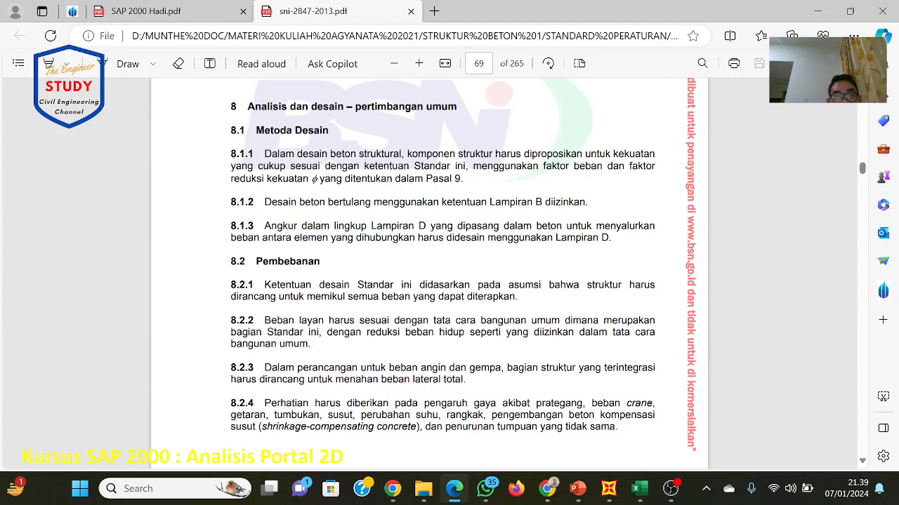
pyautogui.scroll(-9, 428, 274)
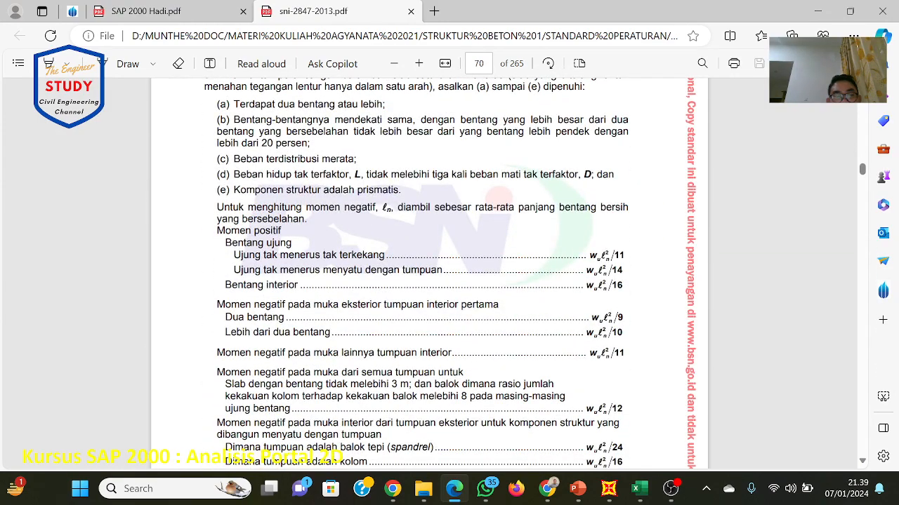
pyautogui.scroll(-12, 428, 274)
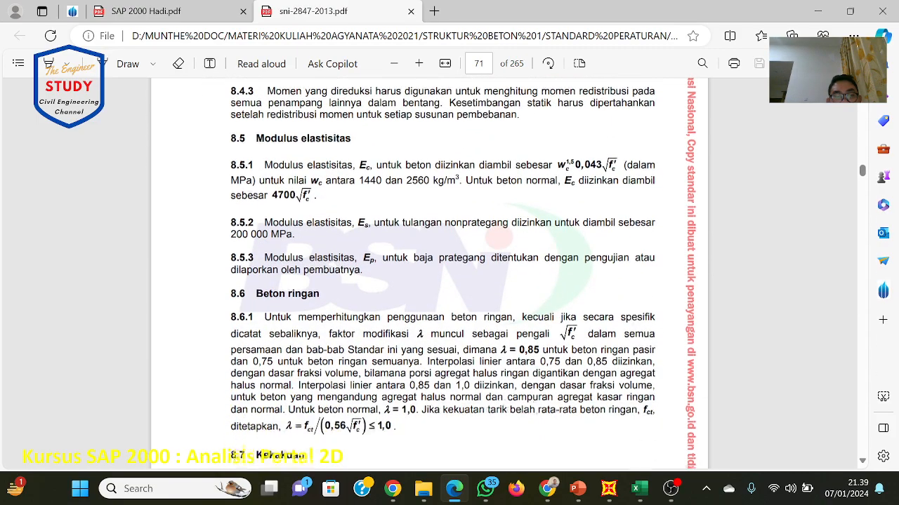
# Step: Look through clauses 8.7 to 8.14 on stiffness, span length, columns, T-beams, joist construction and separate floor finishes
pyautogui.scroll(-11, 428, 274)
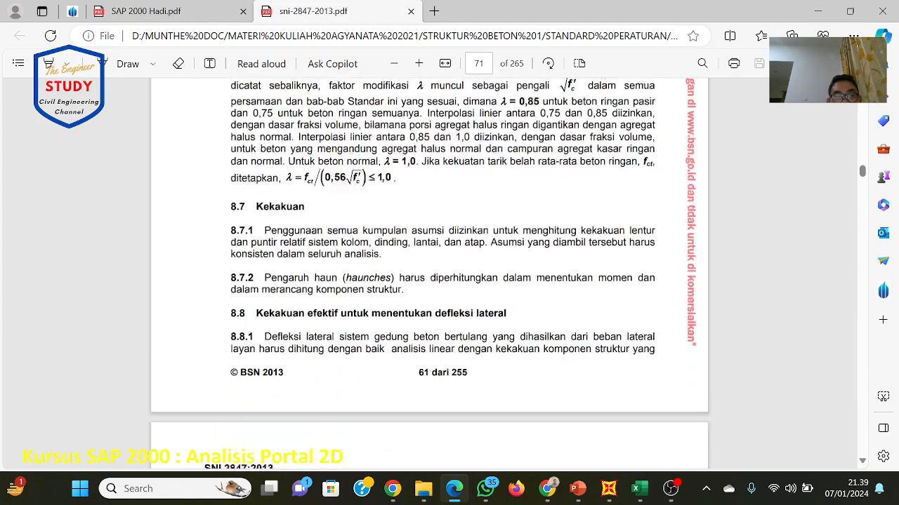
pyautogui.scroll(-6, 428, 273)
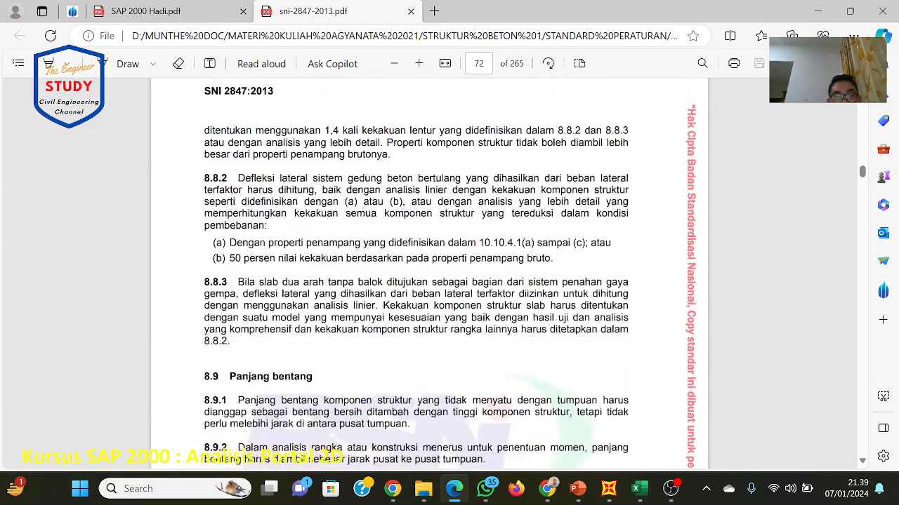
pyautogui.scroll(-10, 428, 274)
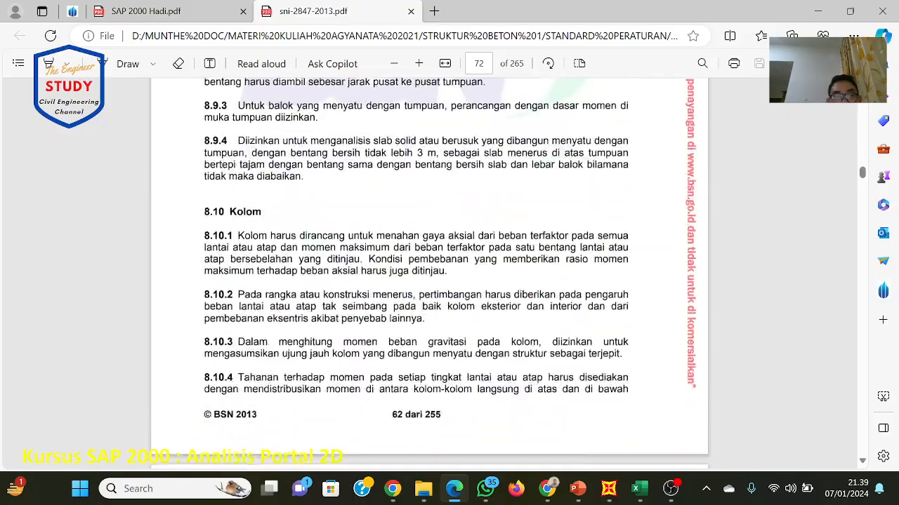
pyautogui.scroll(-16, 428, 274)
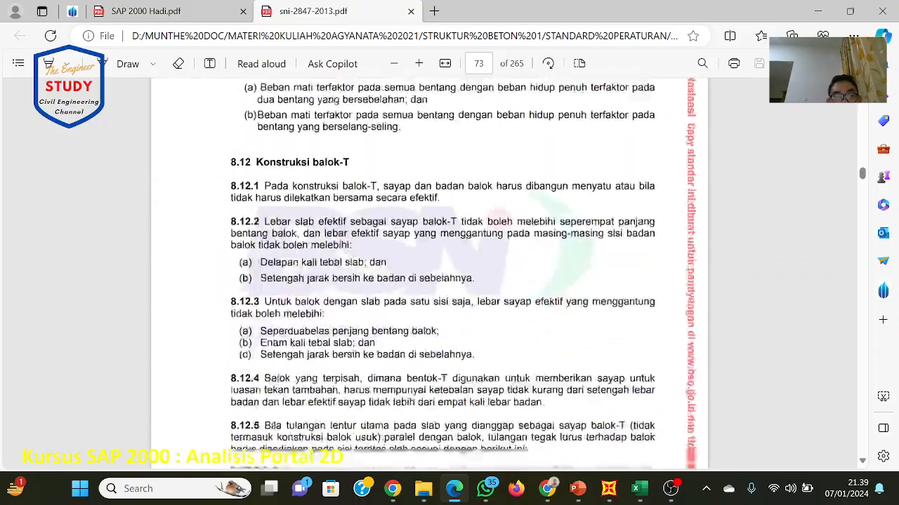
pyautogui.scroll(-9, 428, 274)
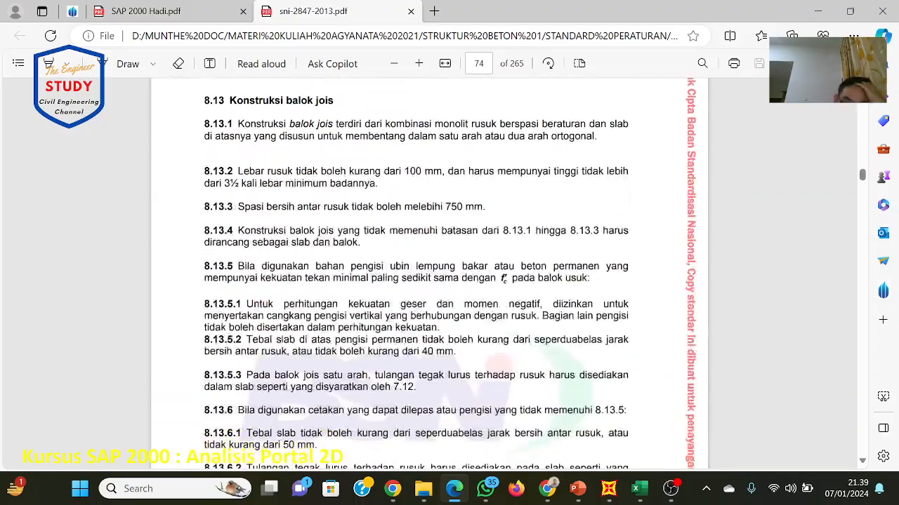
pyautogui.scroll(-10, 429, 274)
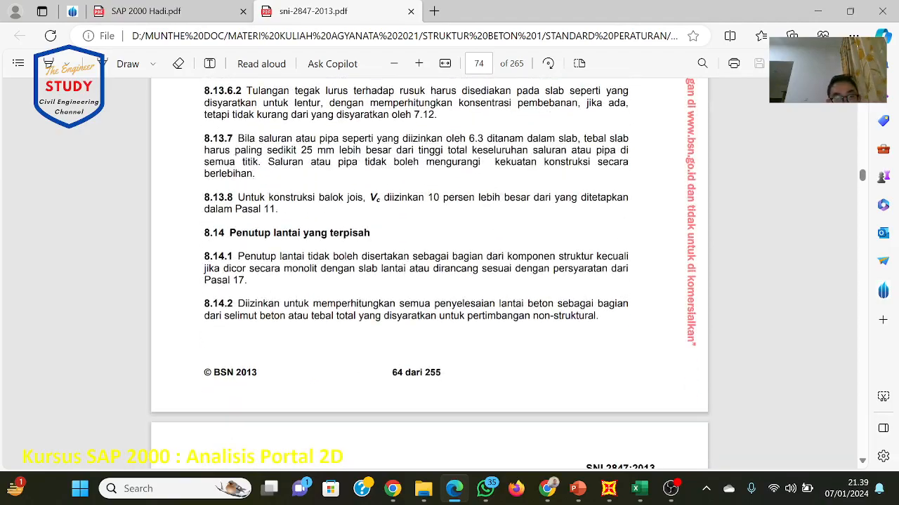
# Step: Examine the required-strength load combinations in equations (9-1) to (9-7) of clause 9.2.1 and their exceptions
pyautogui.scroll(-1, 428, 274)
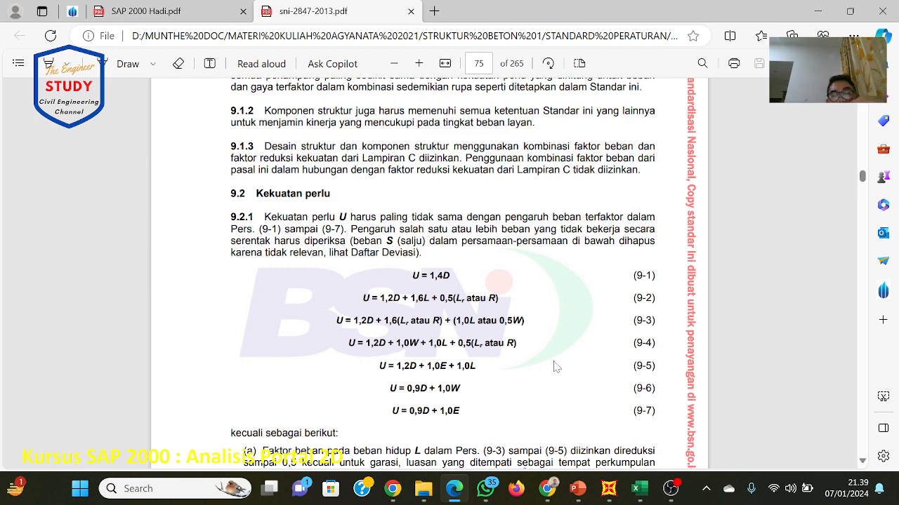
pyautogui.scroll(-1, 555, 365)
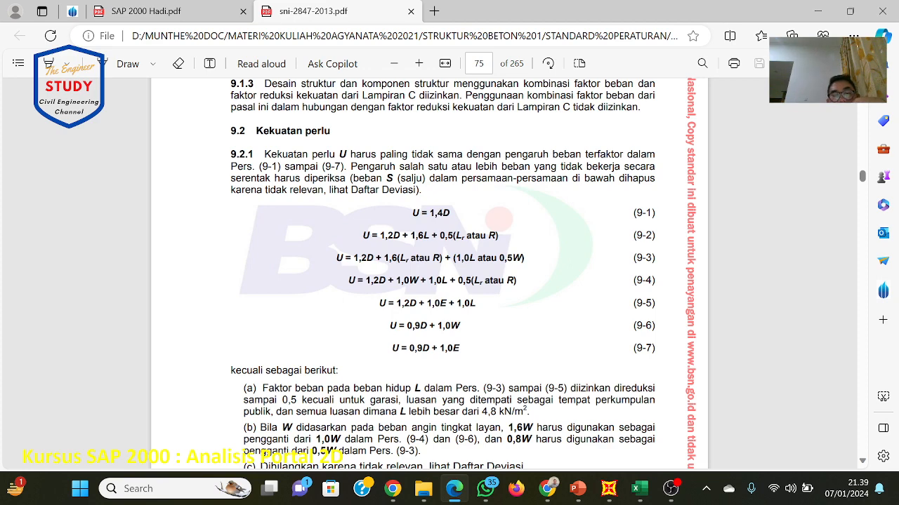
pyautogui.scroll(-1, 510, 251)
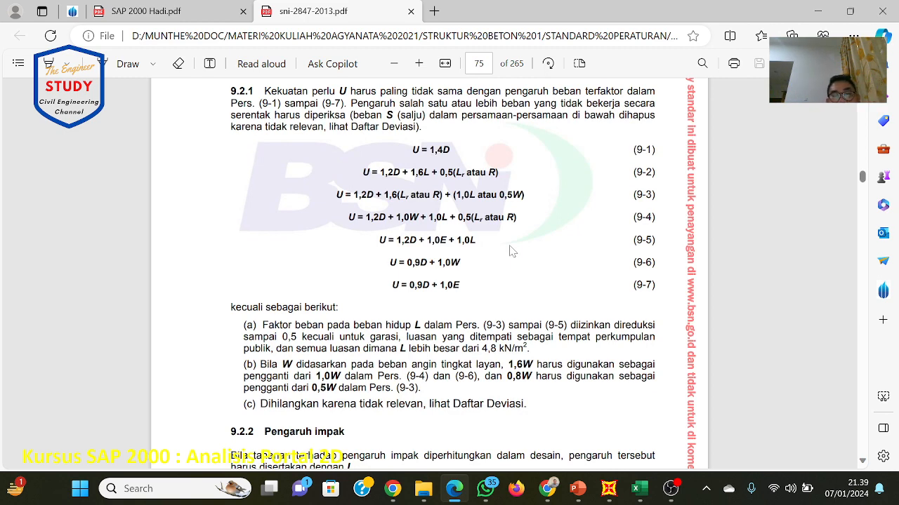
pyautogui.scroll(-1, 510, 251)
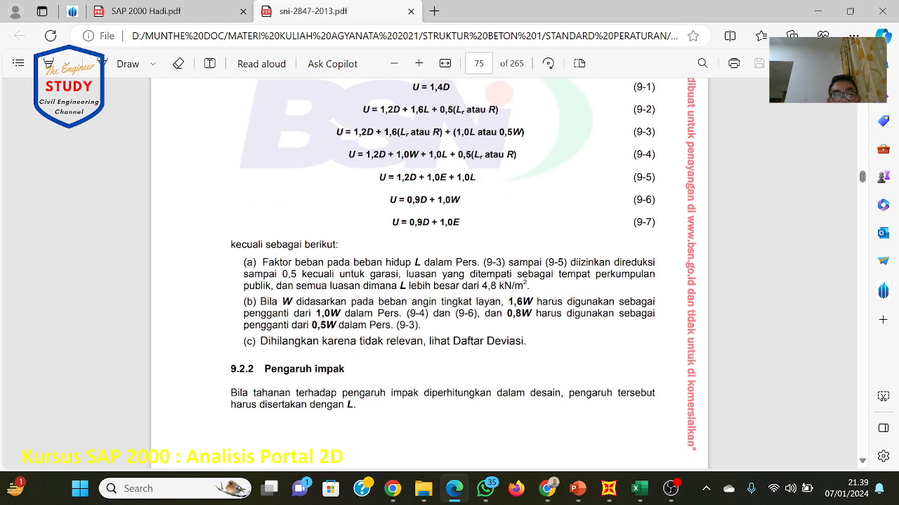
pyautogui.scroll(1, 449, 274)
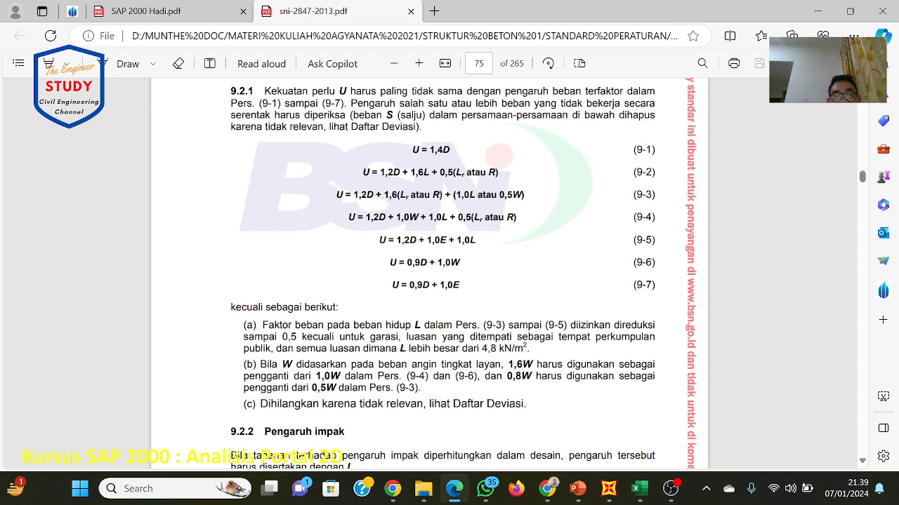
pyautogui.scroll(-1, 449, 273)
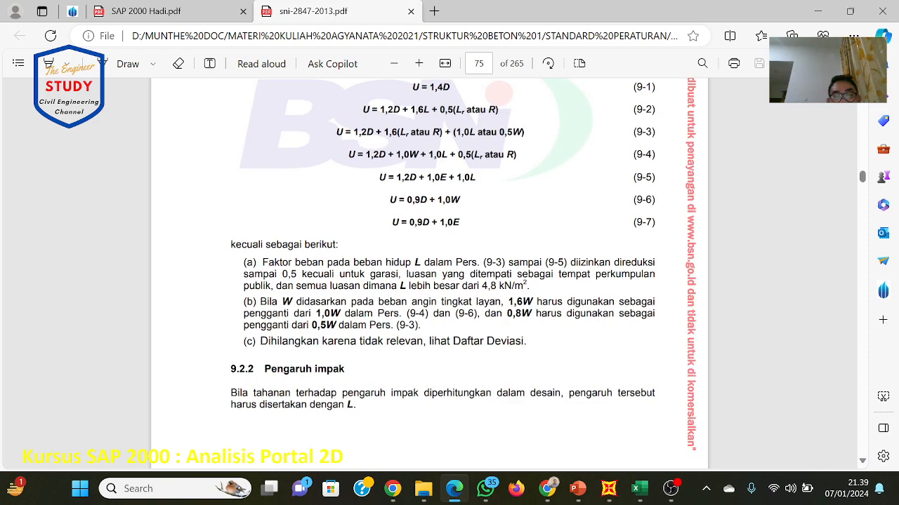
# Step: Review the load factor exceptions and read clauses 9.2.2 to 9.3.2 on additional load effects and strength reduction factors
pyautogui.scroll(-6, 430, 273)
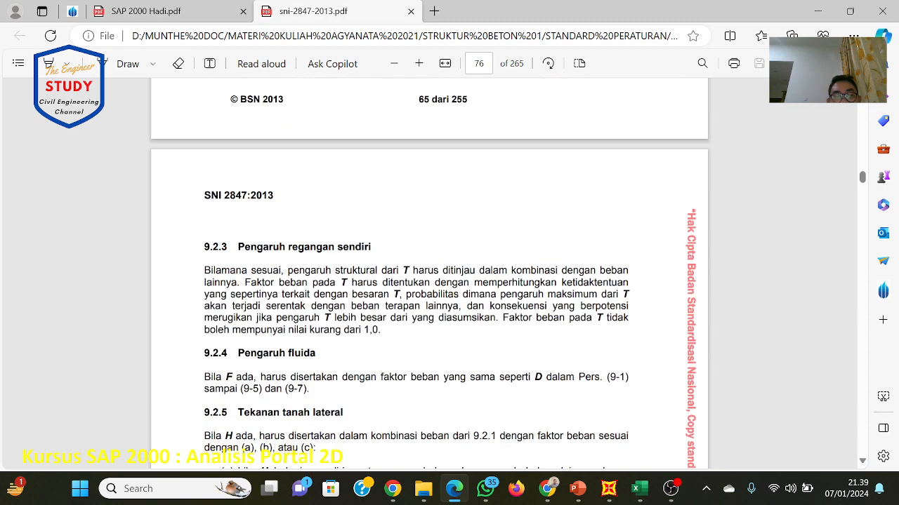
pyautogui.scroll(5, 429, 273)
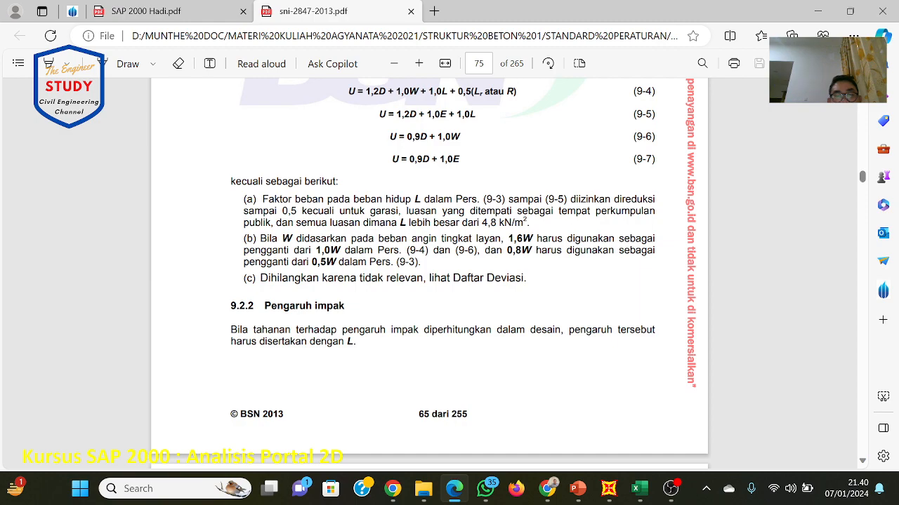
pyautogui.scroll(-1, 525, 274)
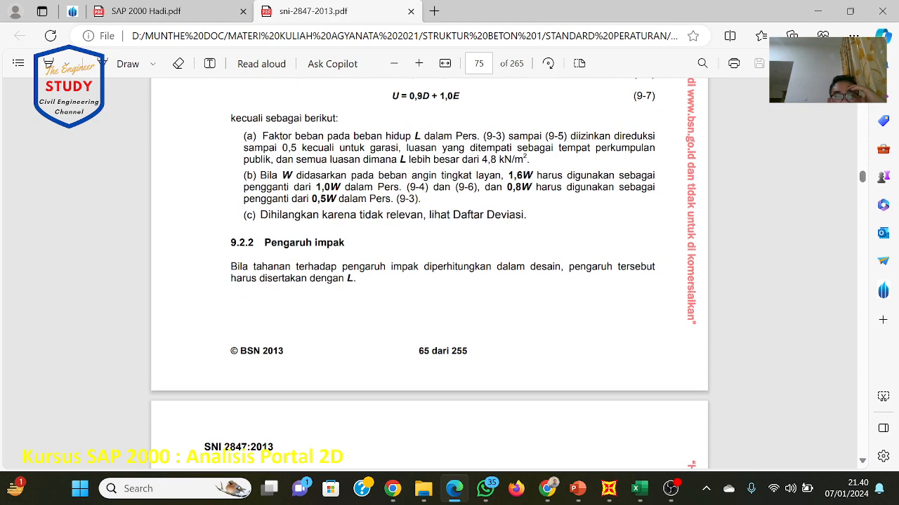
pyautogui.scroll(-8, 429, 274)
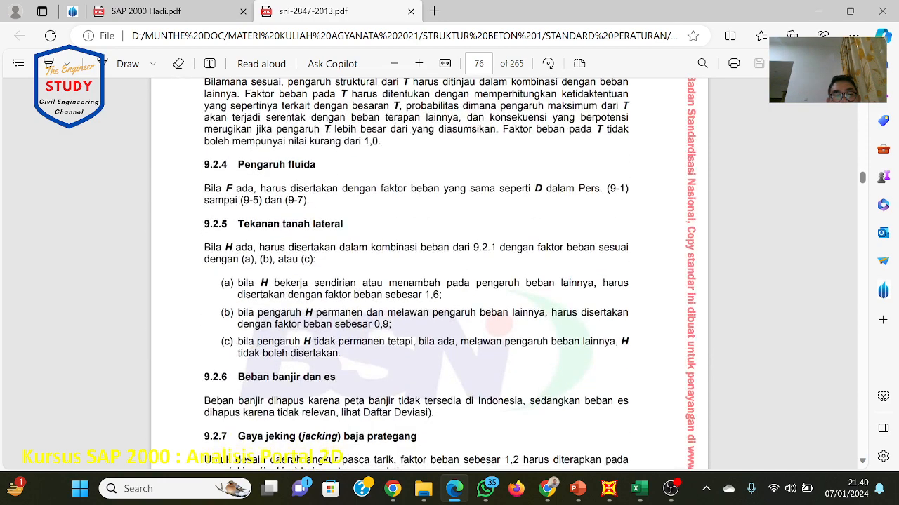
pyautogui.scroll(-6, 429, 274)
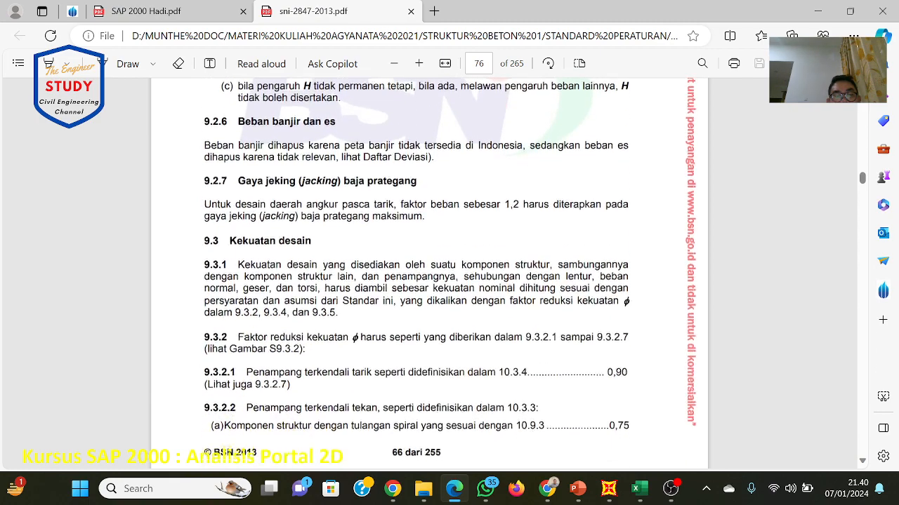
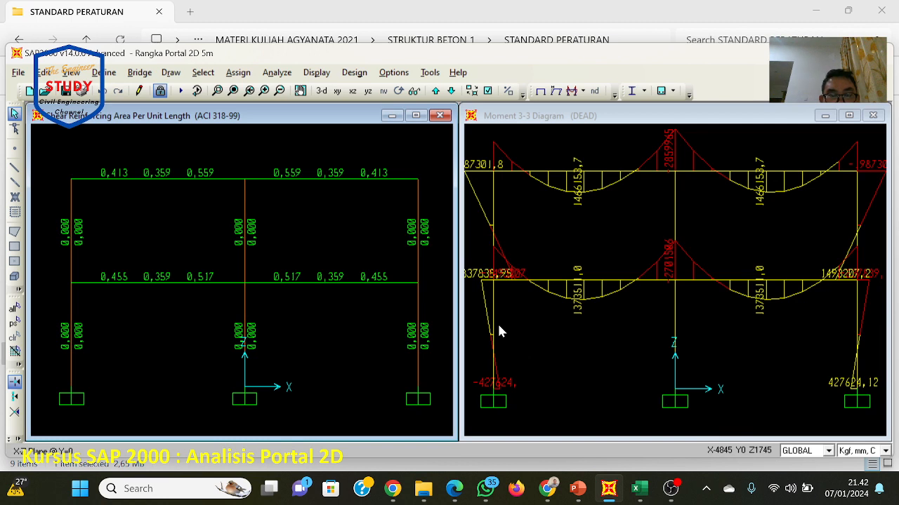
# Step: Unlock the model with deletion of its analysis results and display the frame span loads of the DEAD pattern
pyautogui.click(160, 92)
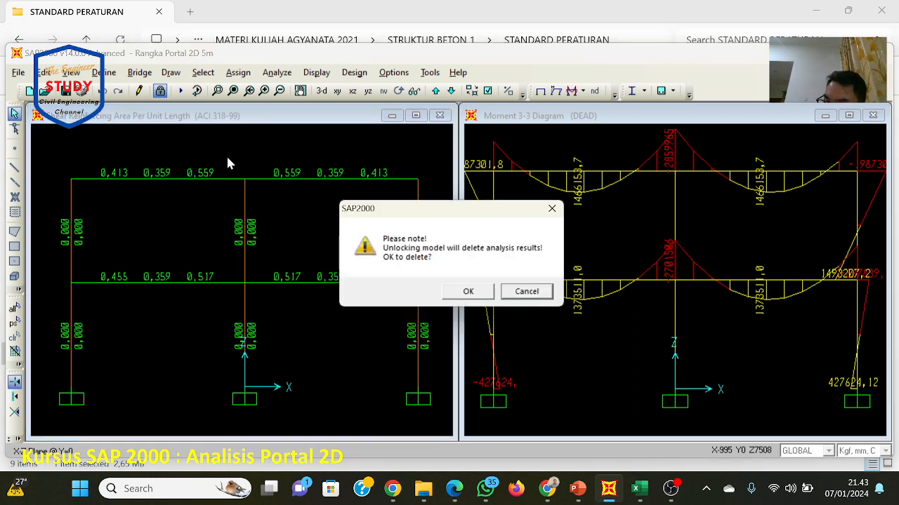
pyautogui.click(450, 296)
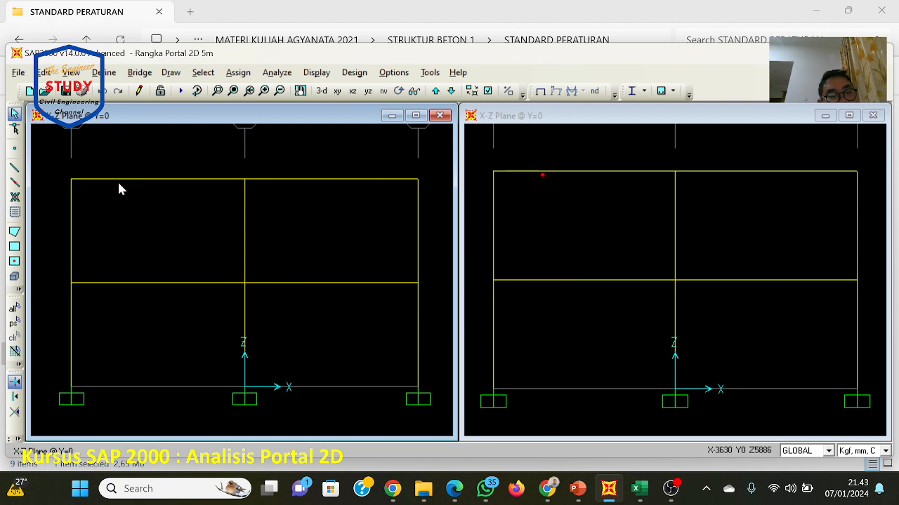
pyautogui.click(316, 72)
pyautogui.moveTo(344, 108)
pyautogui.click(547, 124)
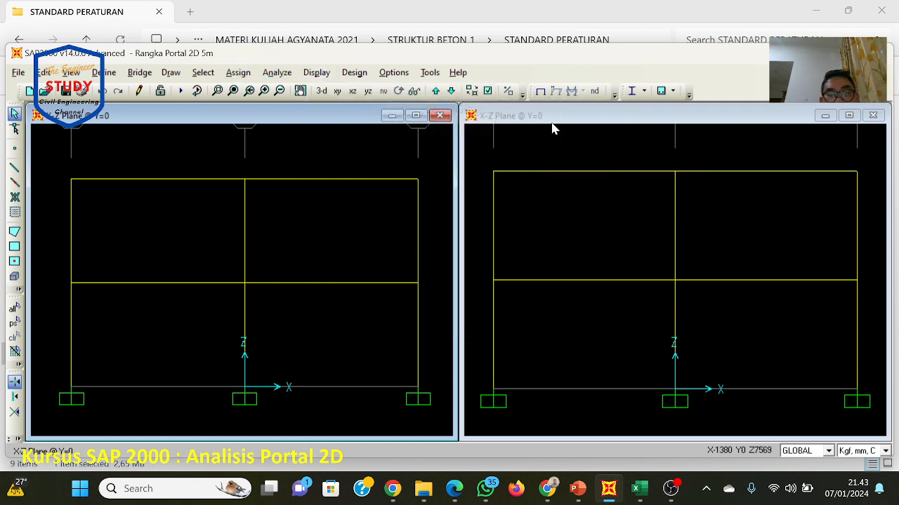
pyautogui.click(415, 404)
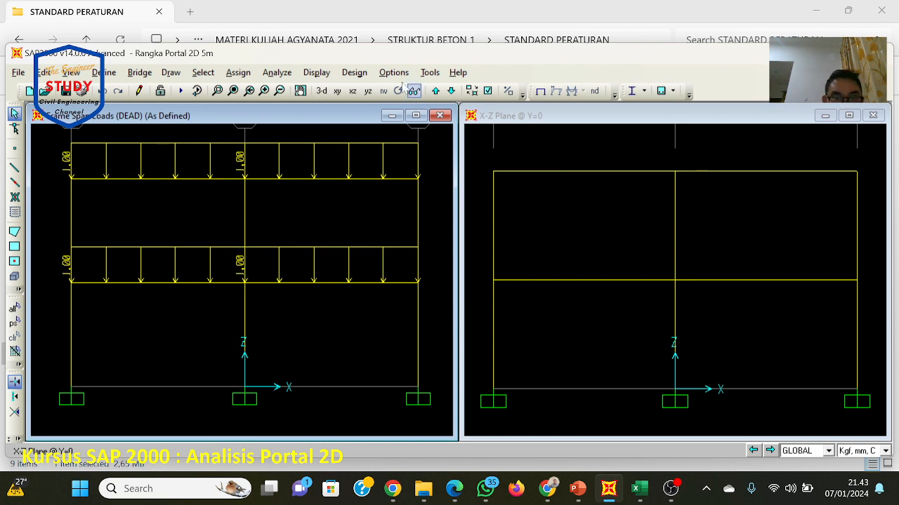
# Step: Display the frame span loads of the LIVE load pattern with their values
pyautogui.click(317, 72)
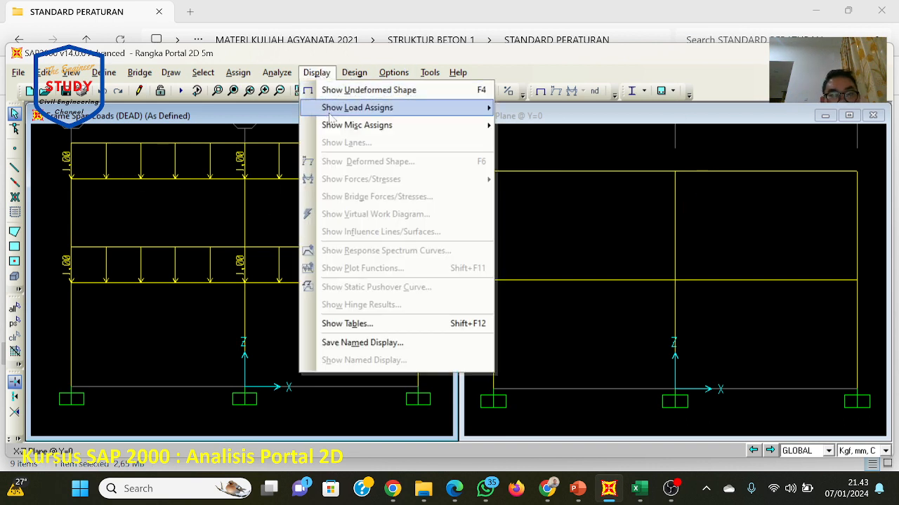
pyautogui.moveTo(358, 107)
pyautogui.click(520, 125)
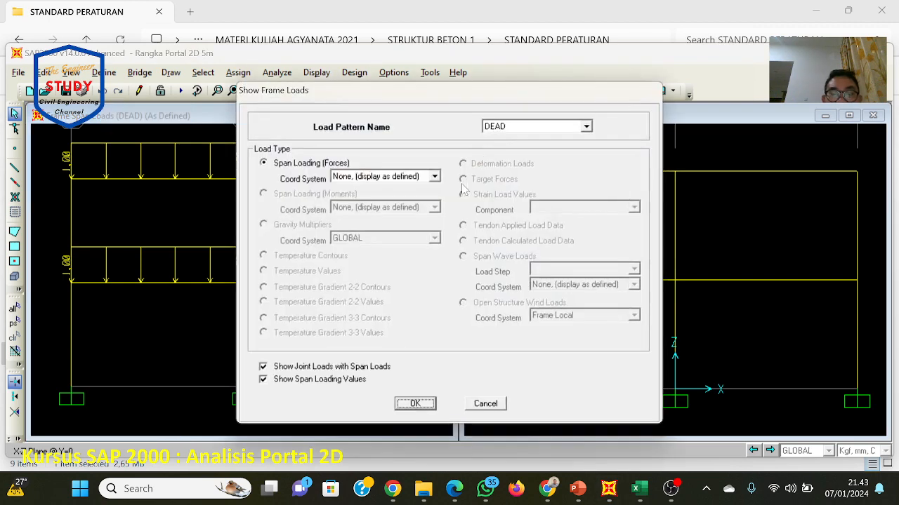
pyautogui.click(516, 127)
pyautogui.click(505, 148)
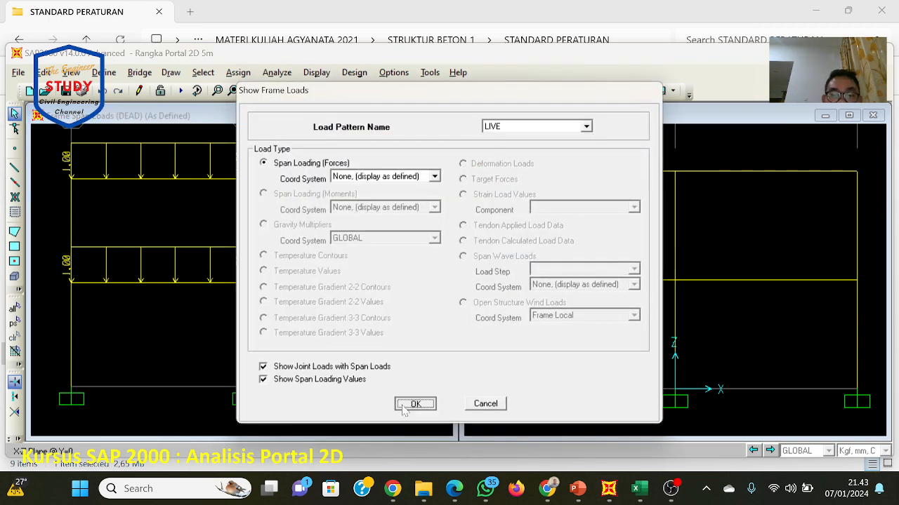
pyautogui.click(410, 404)
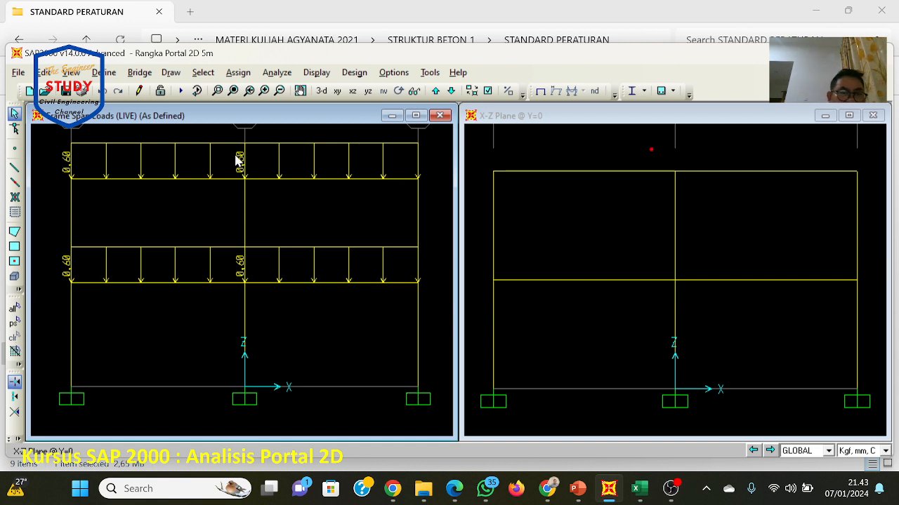
# Step: Replace the DEAD uniform gravity load on all four beams with 1,5 in Kgf, mm units
pyautogui.click(234, 179)
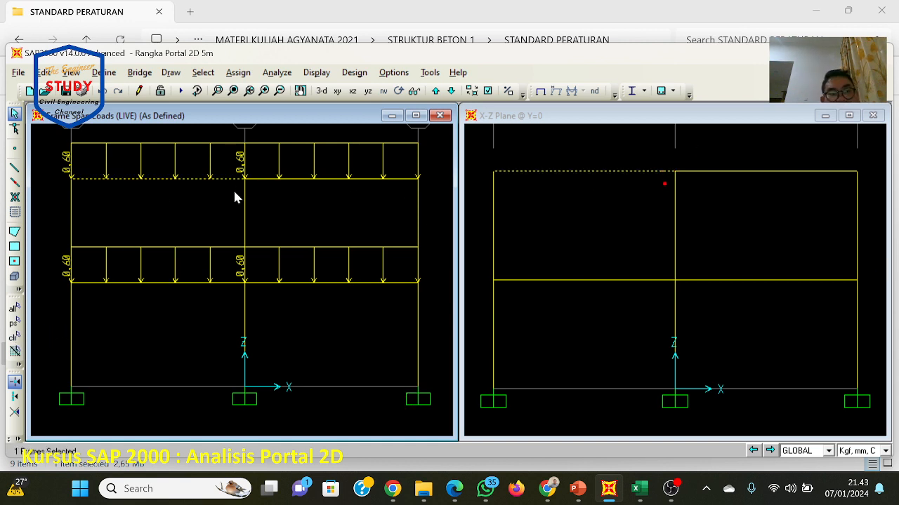
pyautogui.click(287, 178)
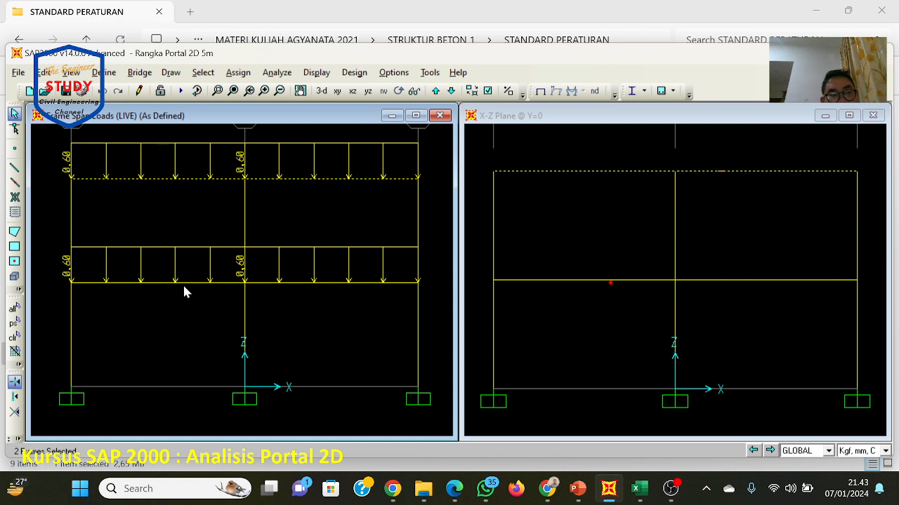
pyautogui.click(186, 283)
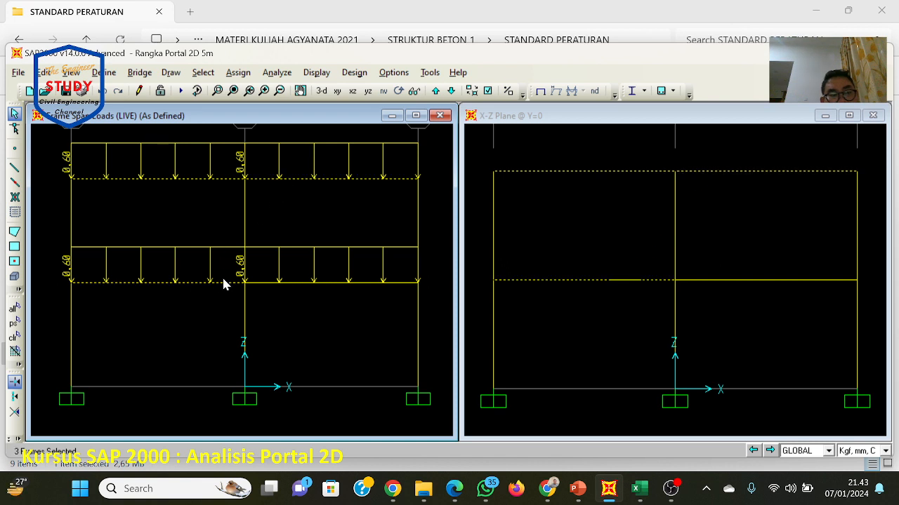
pyautogui.click(284, 284)
pyautogui.click(247, 74)
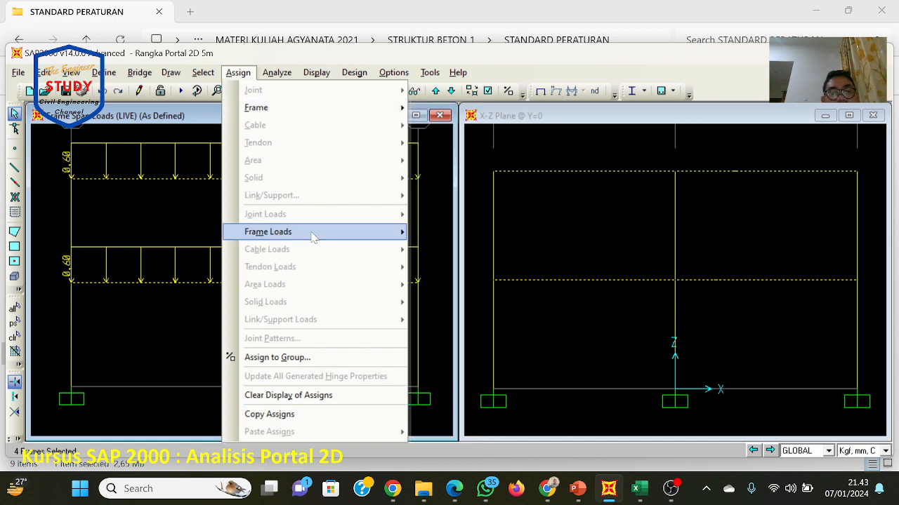
pyautogui.moveTo(314, 239)
pyautogui.click(449, 267)
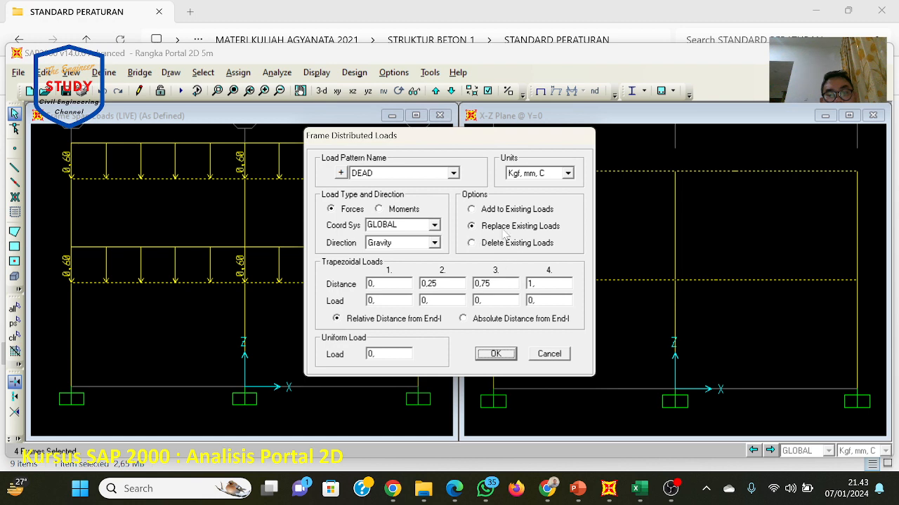
pyautogui.doubleClick(372, 354)
pyautogui.write('1')
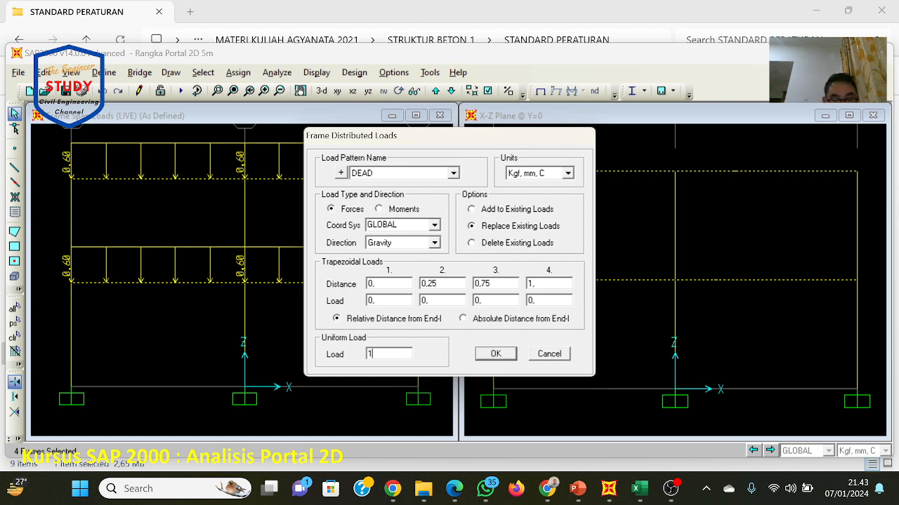
pyautogui.write(',5')
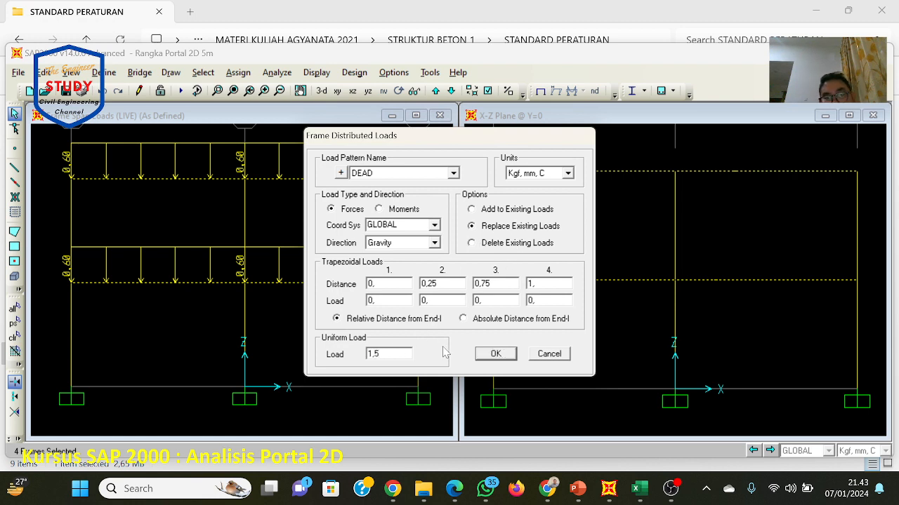
pyautogui.click(495, 353)
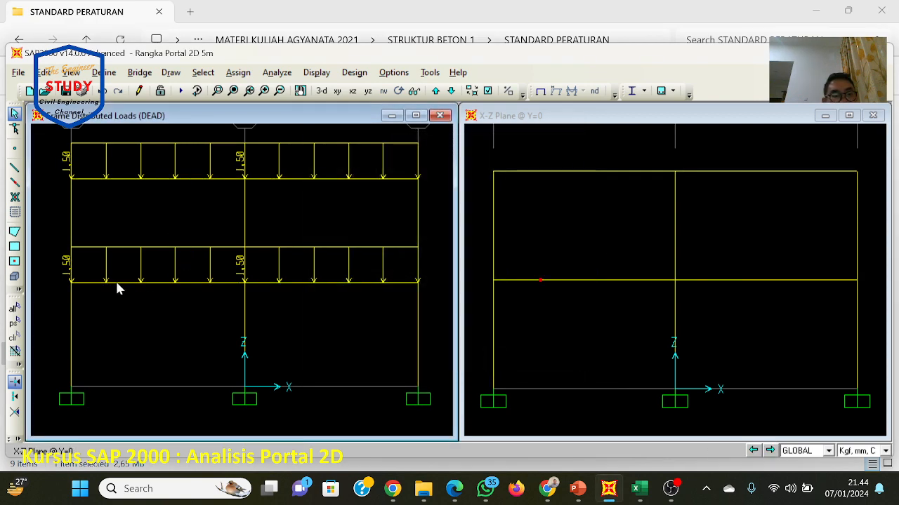
# Step: Reselect the four beams and replace their LIVE uniform gravity load with 1 in Kgf, mm units
pyautogui.click(14, 323)
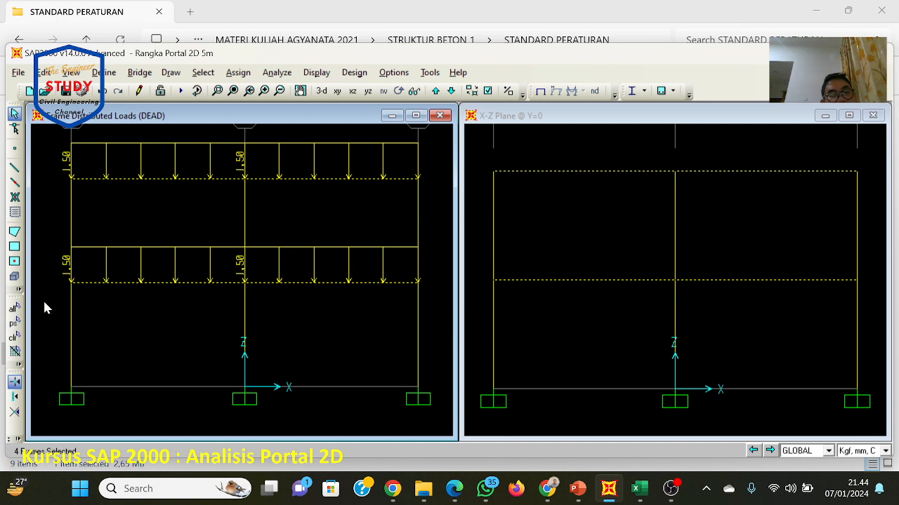
pyautogui.click(238, 72)
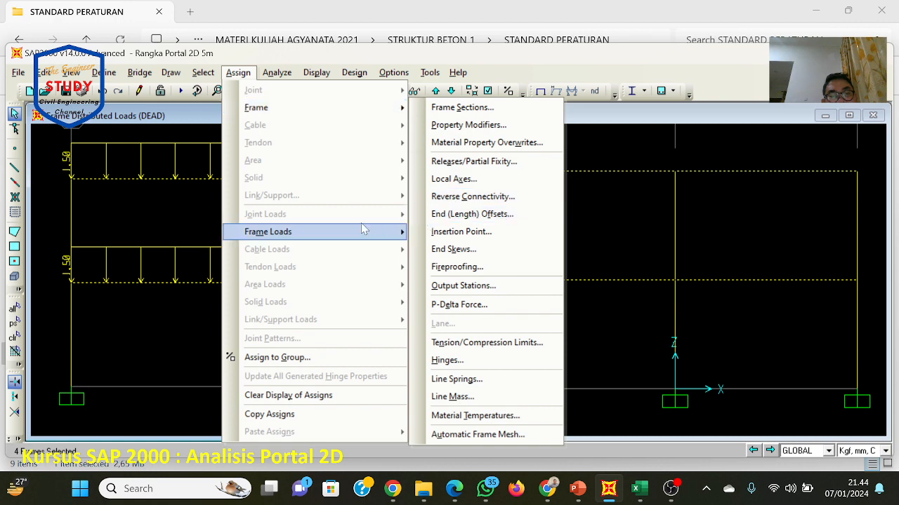
pyautogui.moveTo(360, 231)
pyautogui.click(450, 265)
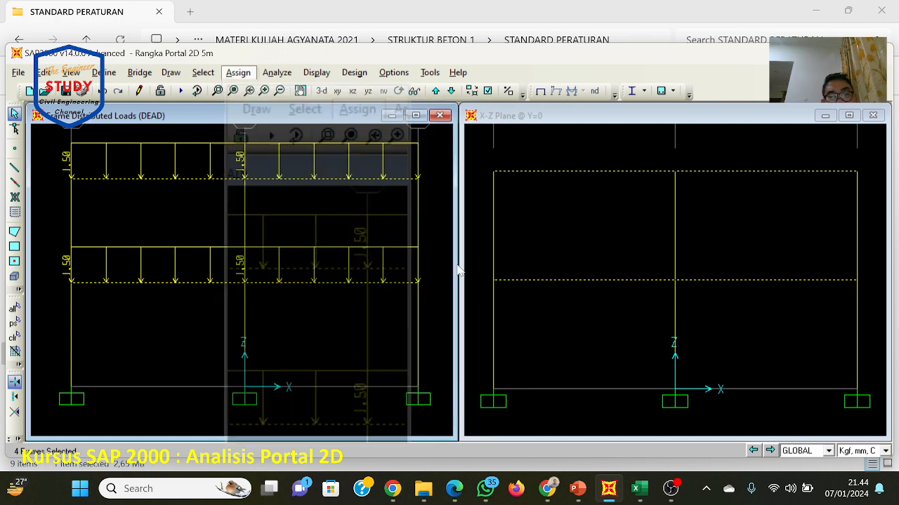
pyautogui.click(452, 172)
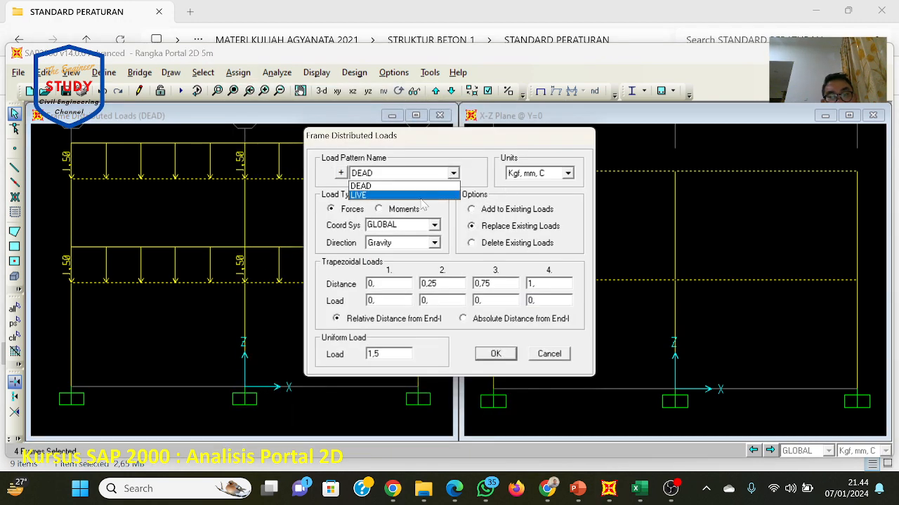
pyautogui.click(421, 190)
pyautogui.doubleClick(383, 354)
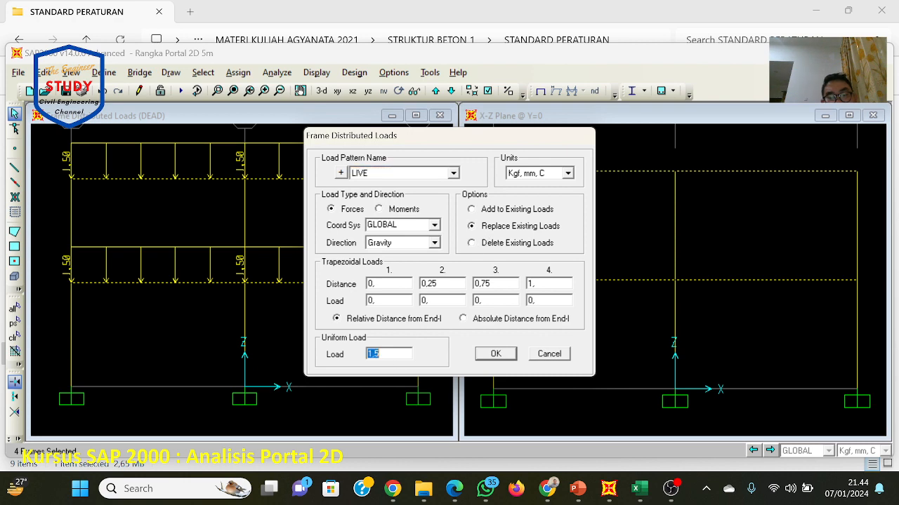
pyautogui.write('1')
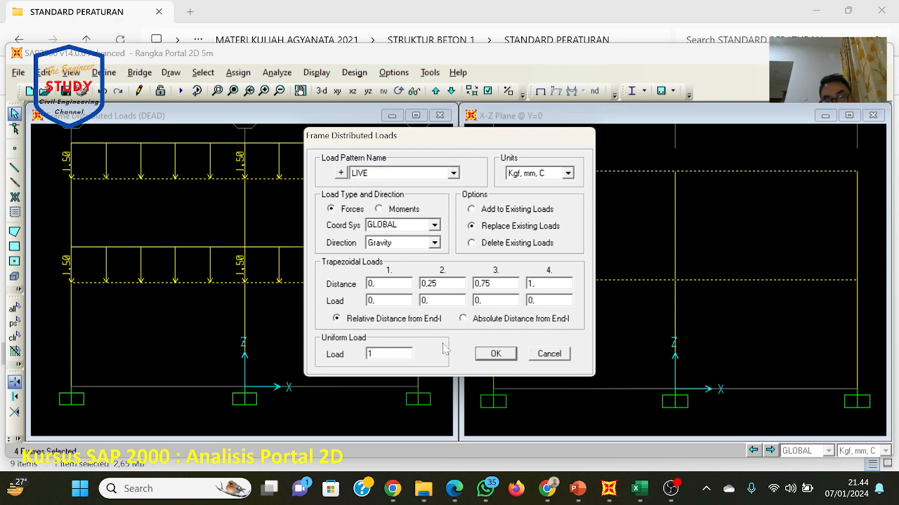
pyautogui.click(498, 356)
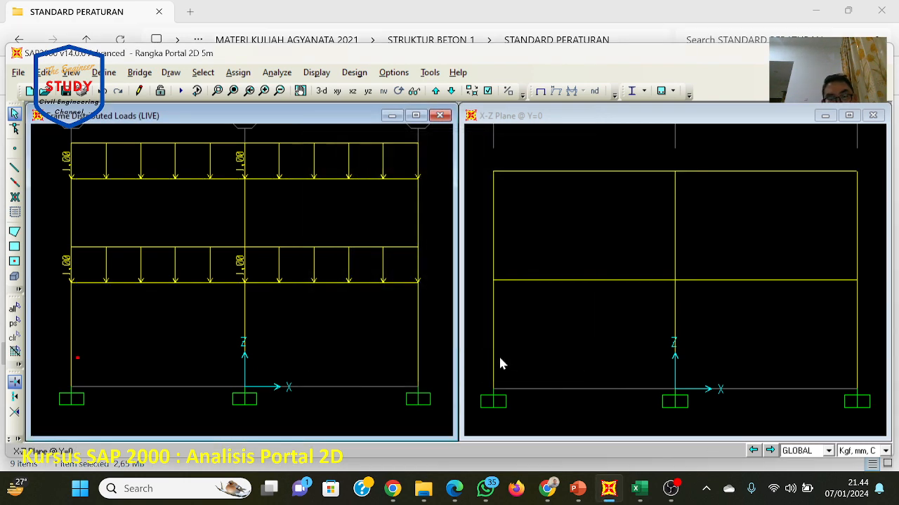
# Step: Set the analysis options to Plane Frame in the XZ plane and run the DEAD and LIVE load cases
pyautogui.click(291, 74)
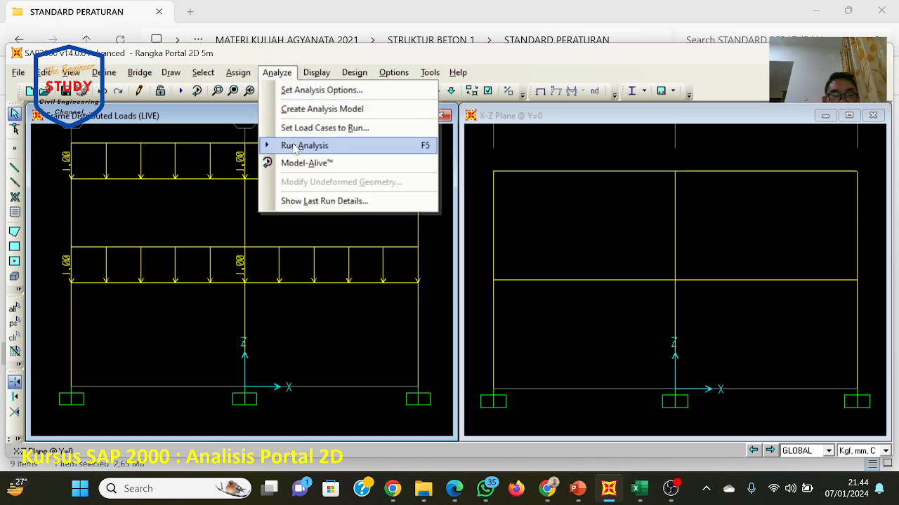
pyautogui.click(301, 92)
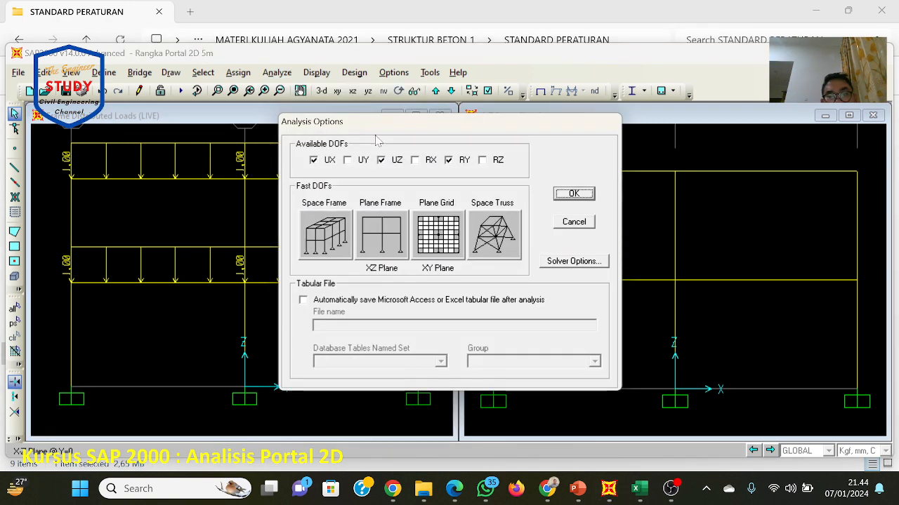
pyautogui.click(366, 231)
pyautogui.click(572, 200)
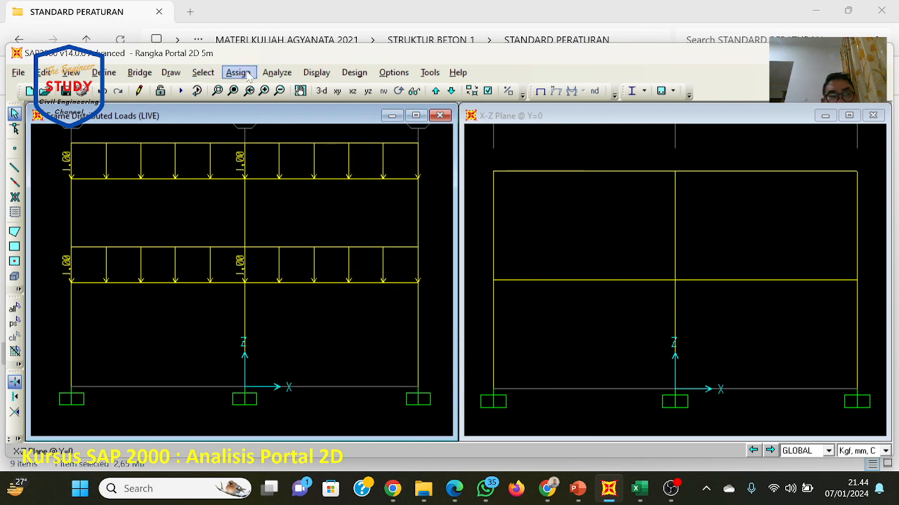
pyautogui.click(270, 74)
pyautogui.click(273, 128)
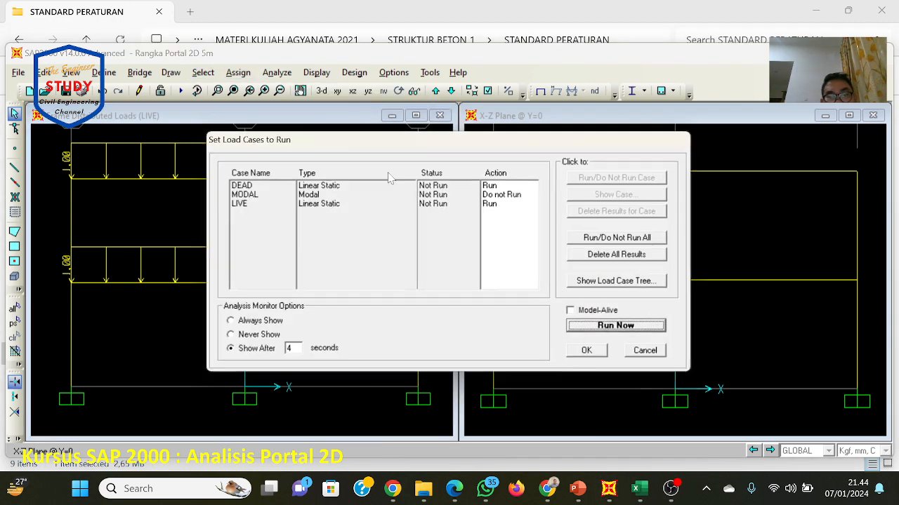
pyautogui.click(593, 324)
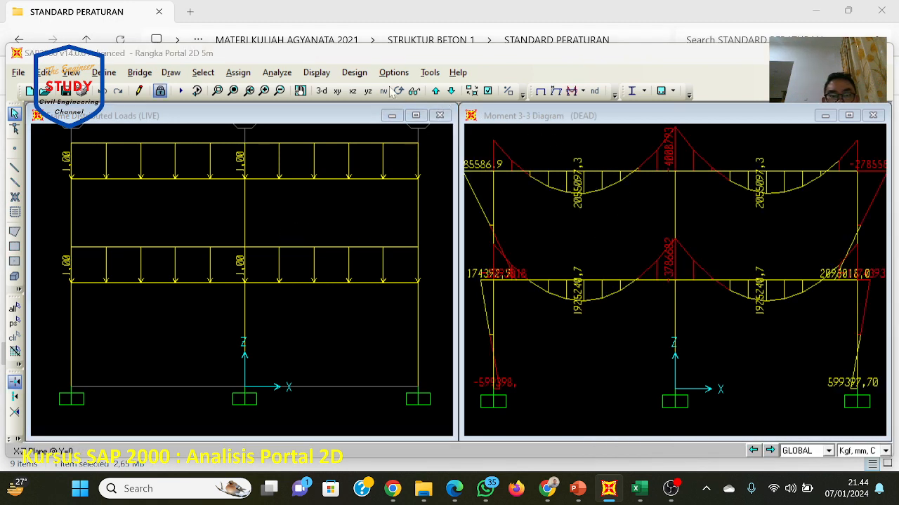
# Step: Run the concrete frame design of the structure and compare its longitudinal reinforcing areas with the Excel reinforcement calculation
pyautogui.click(355, 72)
pyautogui.moveTo(421, 107)
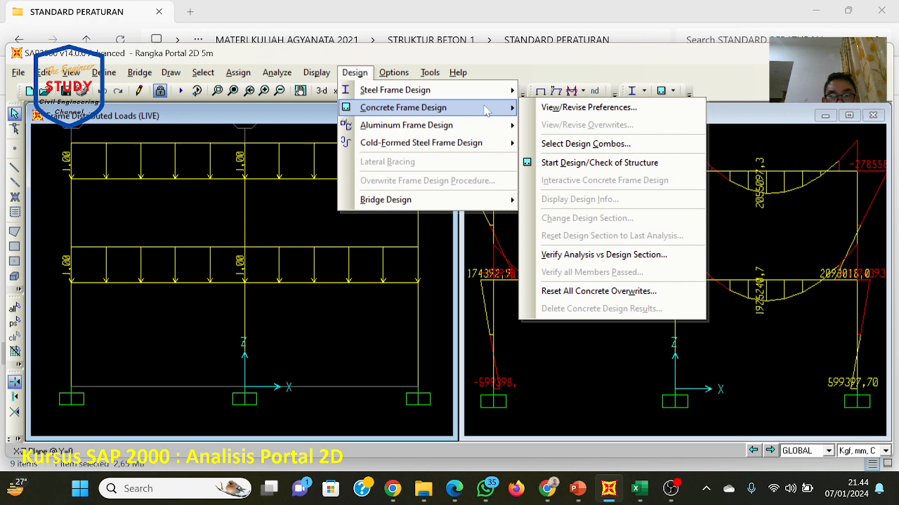
pyautogui.click(608, 162)
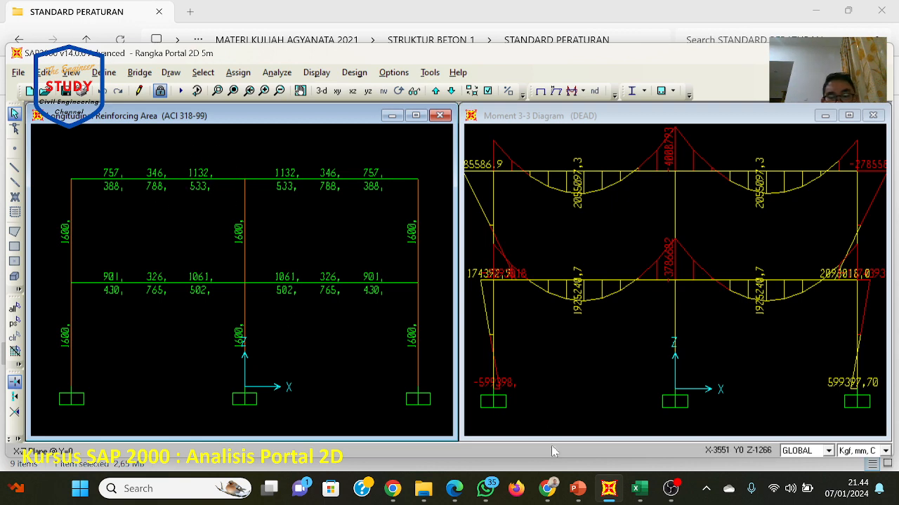
pyautogui.click(639, 495)
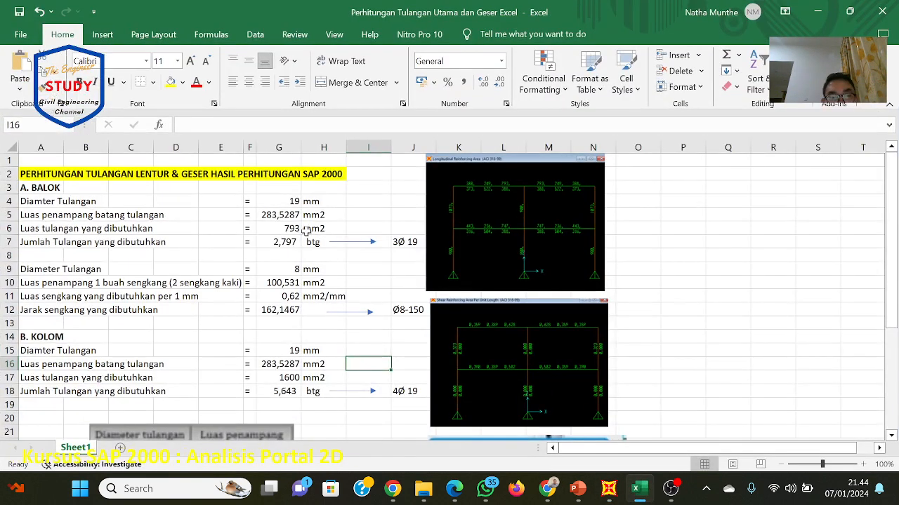
pyautogui.click(639, 494)
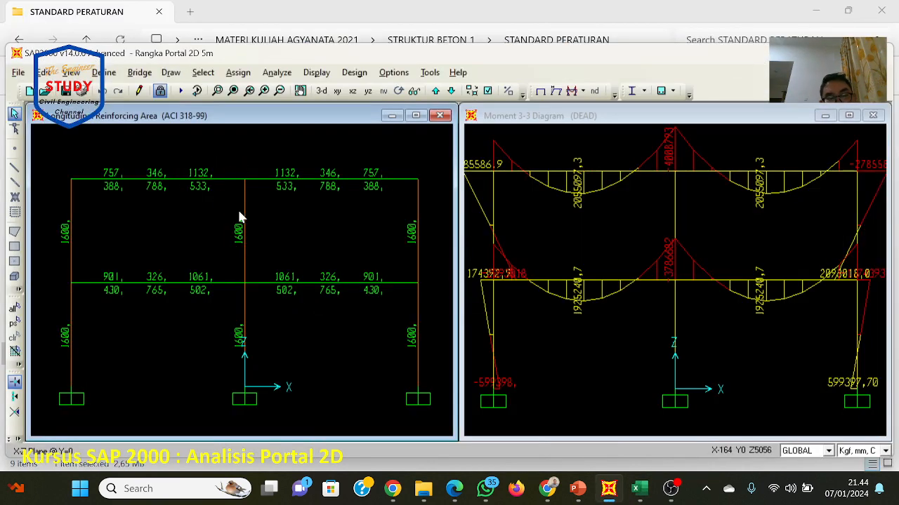
# Step: Display the Shear Reinforcing design output of the concrete frame and compare it with the shear results in the Excel reinforcement sheet
pyautogui.click(355, 72)
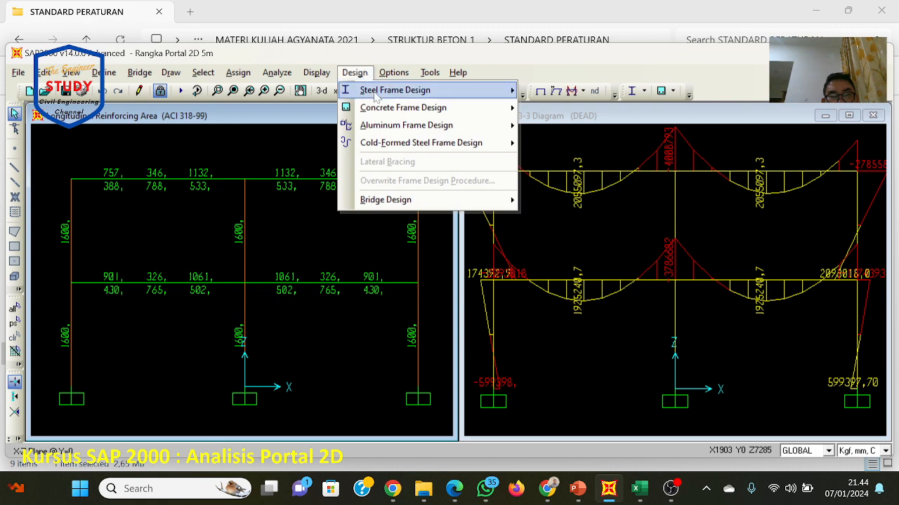
pyautogui.moveTo(377, 105)
pyautogui.click(577, 199)
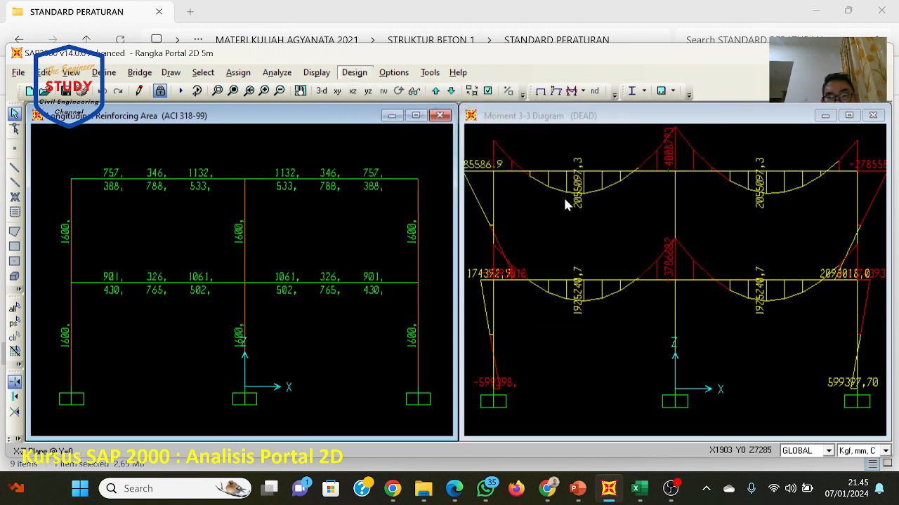
pyautogui.click(513, 238)
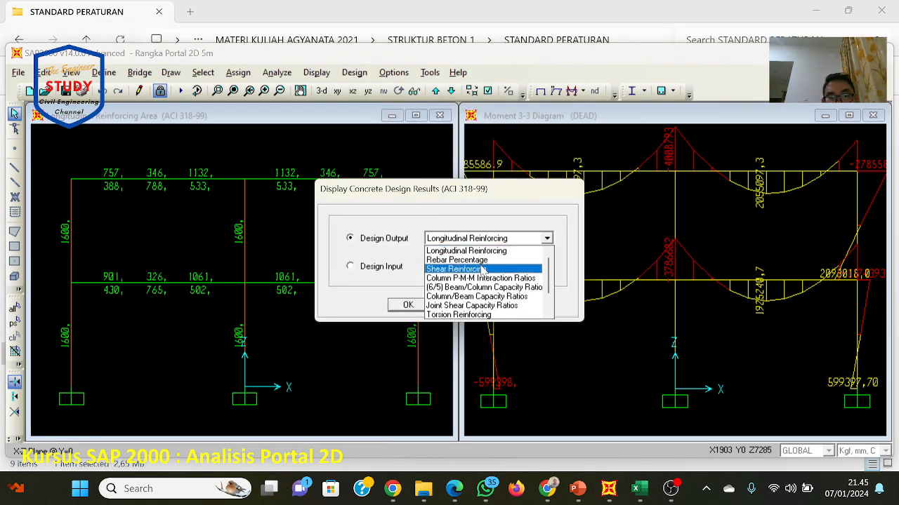
pyautogui.click(457, 269)
pyautogui.click(418, 305)
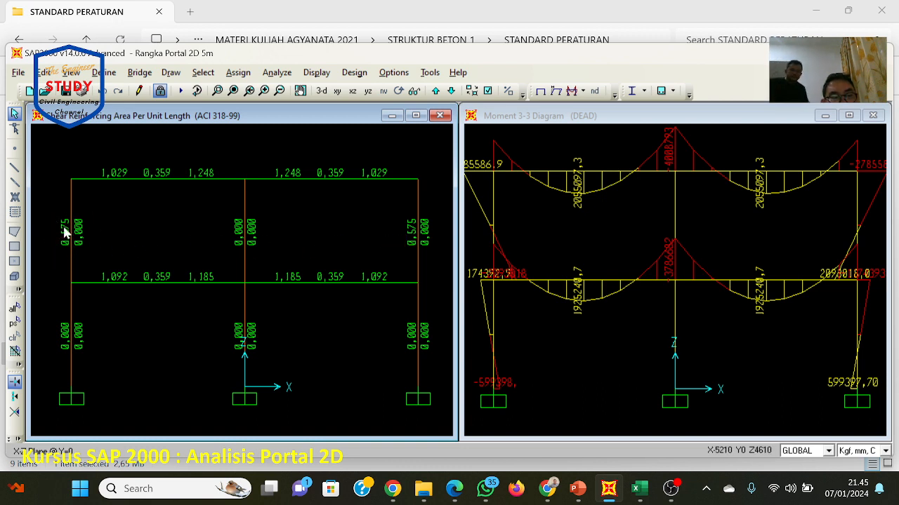
pyautogui.click(639, 488)
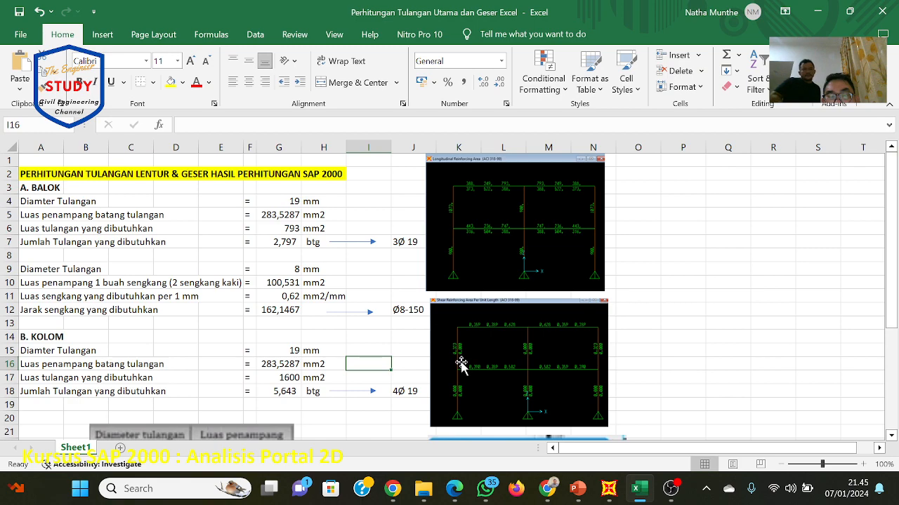
pyautogui.click(635, 490)
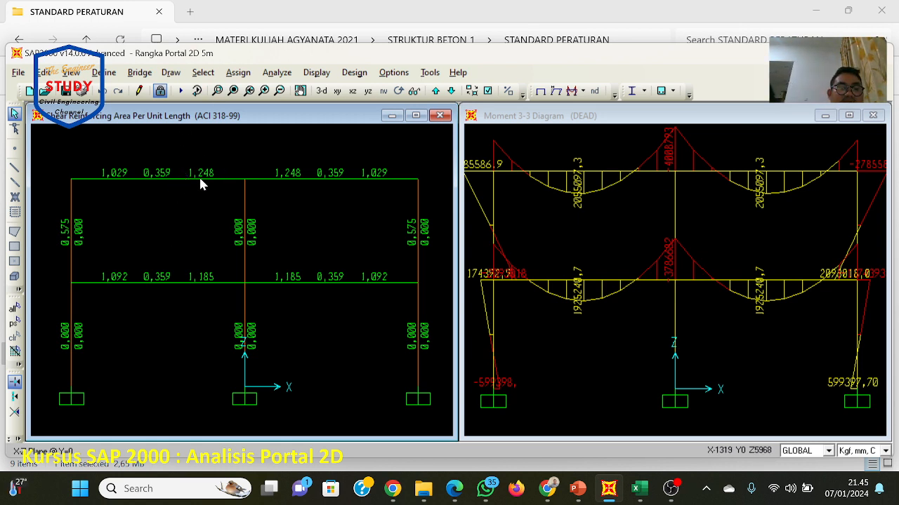
# Step: In the Excel reinforcement sheet, set the beam's required stirrup area per 1 mm to 1,248
pyautogui.click(639, 490)
pyautogui.click(639, 491)
pyautogui.click(639, 491)
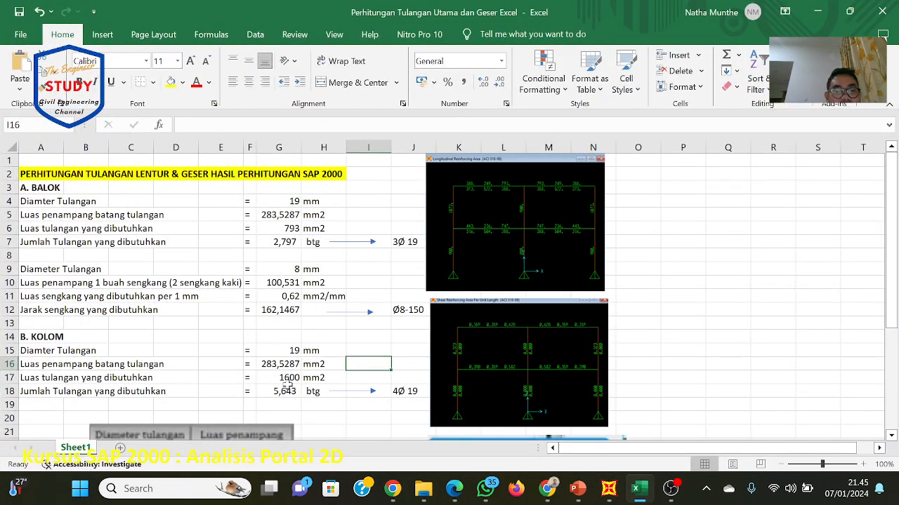
pyautogui.click(293, 296)
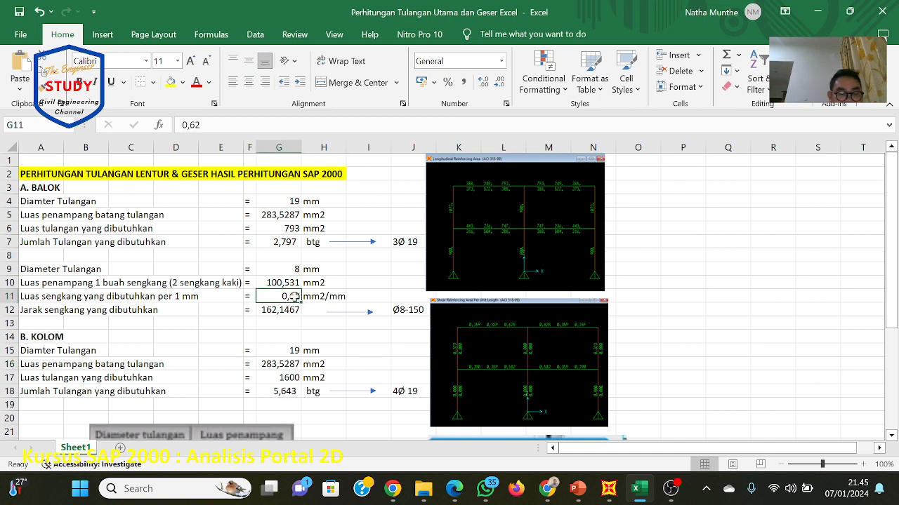
pyautogui.write('1')
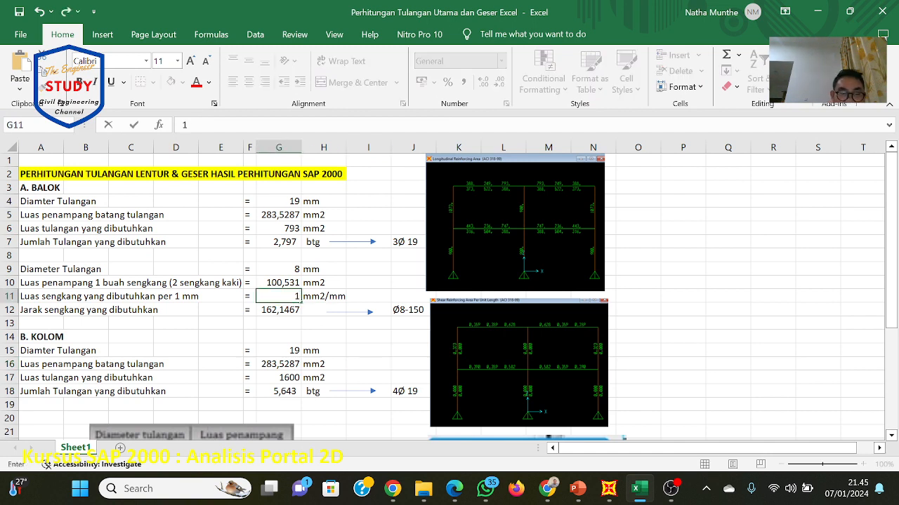
pyautogui.write(',24')
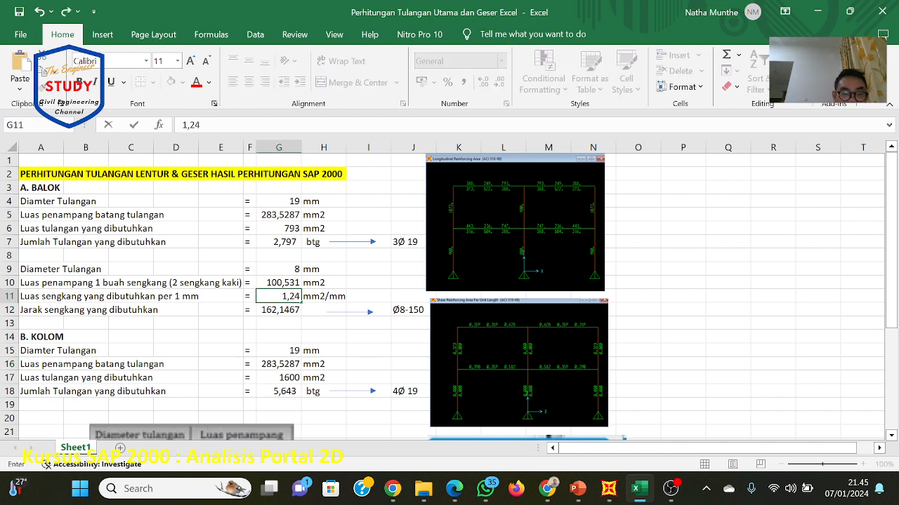
pyautogui.write('8')
pyautogui.click(357, 327)
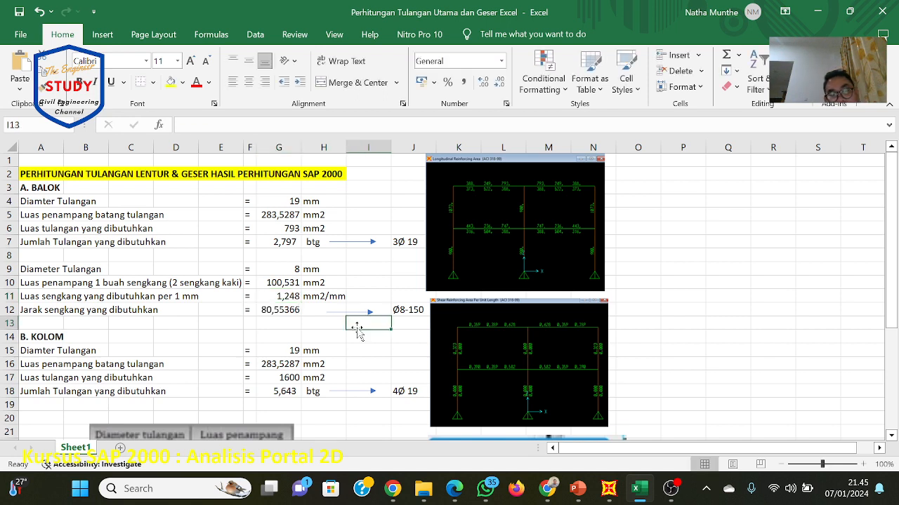
# Step: Check the beam's stirrup input against the SAP2000 shear results, set its stirrup diameter to 10 mm and review the resulting spacing
pyautogui.click(292, 313)
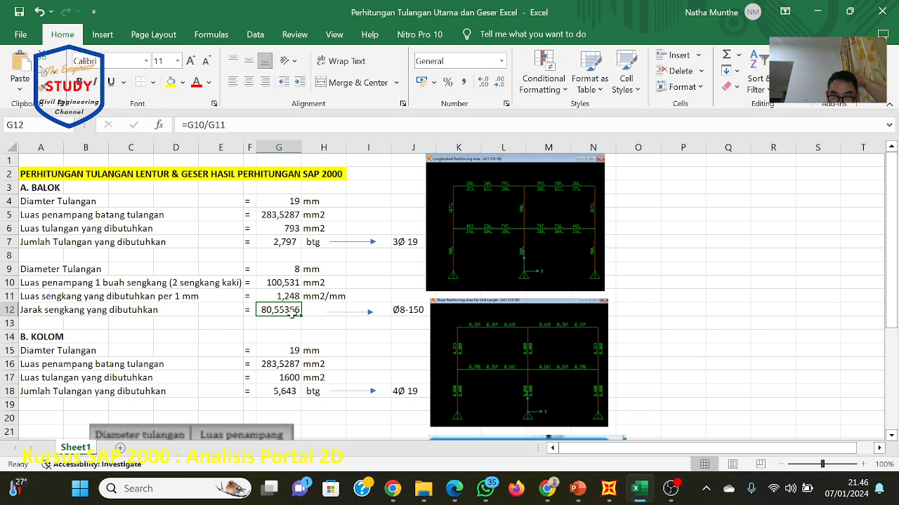
pyautogui.click(290, 297)
pyautogui.click(605, 491)
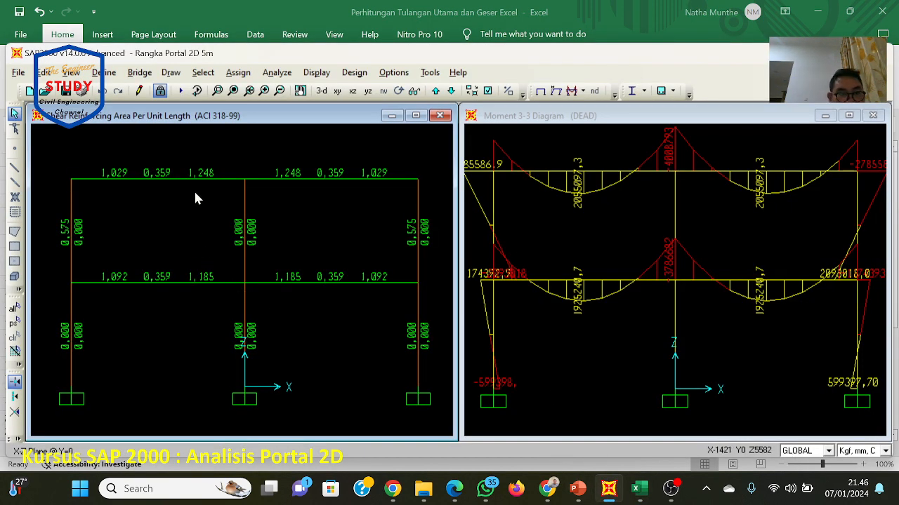
pyautogui.click(609, 492)
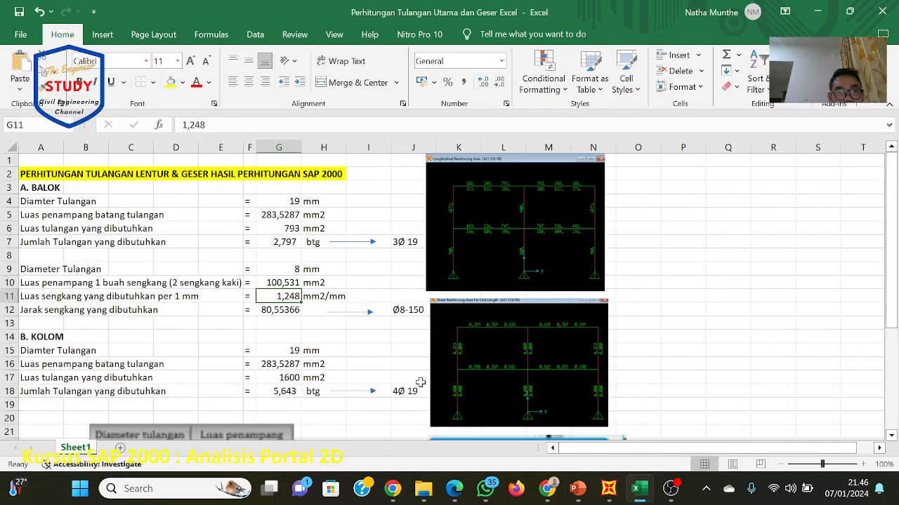
pyautogui.click(281, 309)
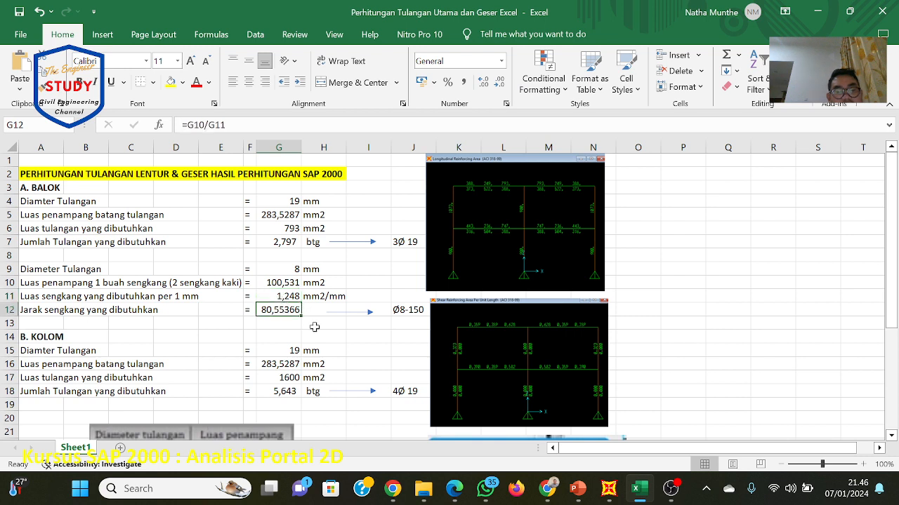
pyautogui.click(397, 312)
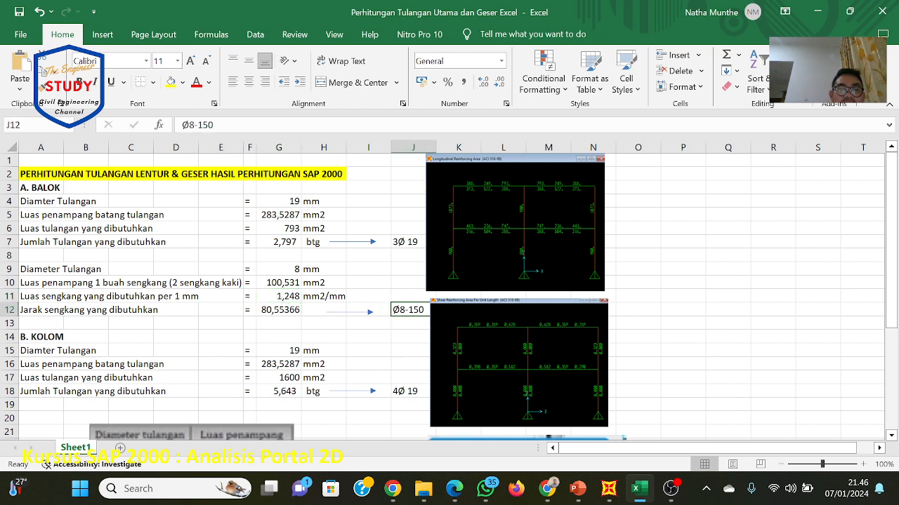
pyautogui.click(292, 269)
pyautogui.write('10')
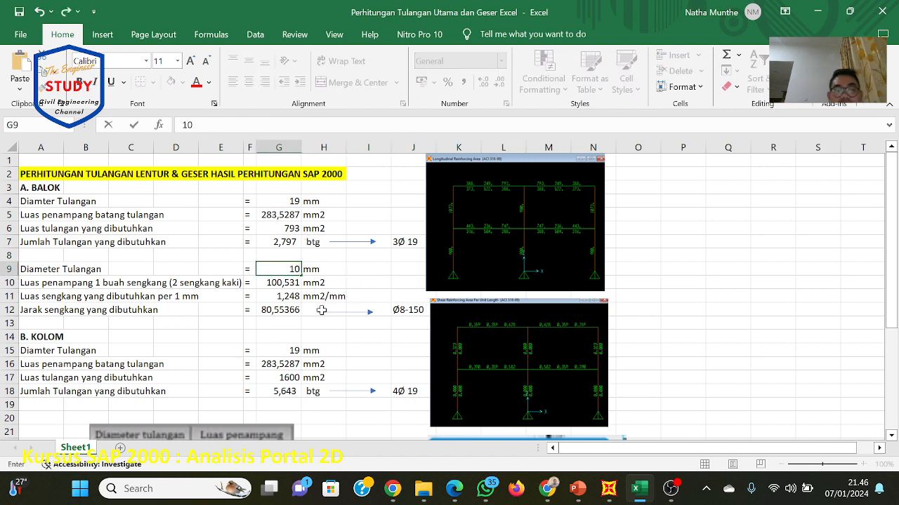
pyautogui.click(368, 296)
pyautogui.click(276, 312)
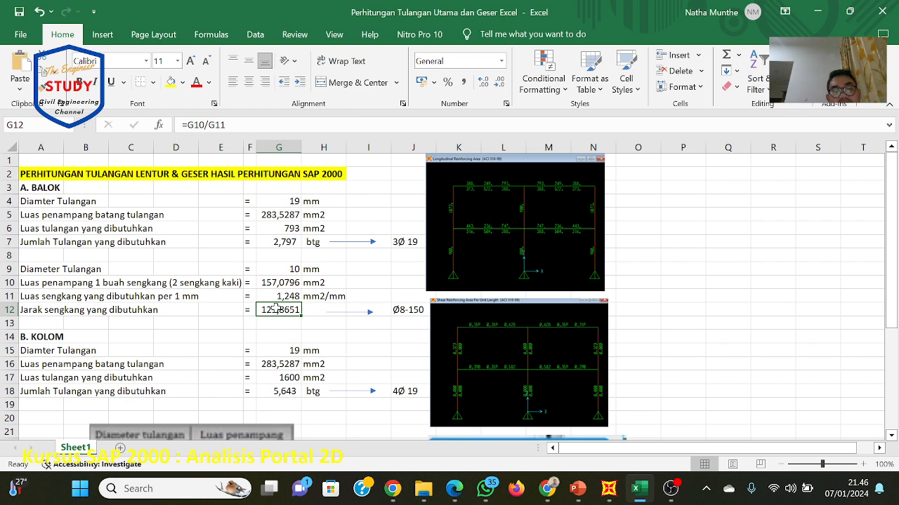
pyautogui.click(434, 313)
pyautogui.click(403, 311)
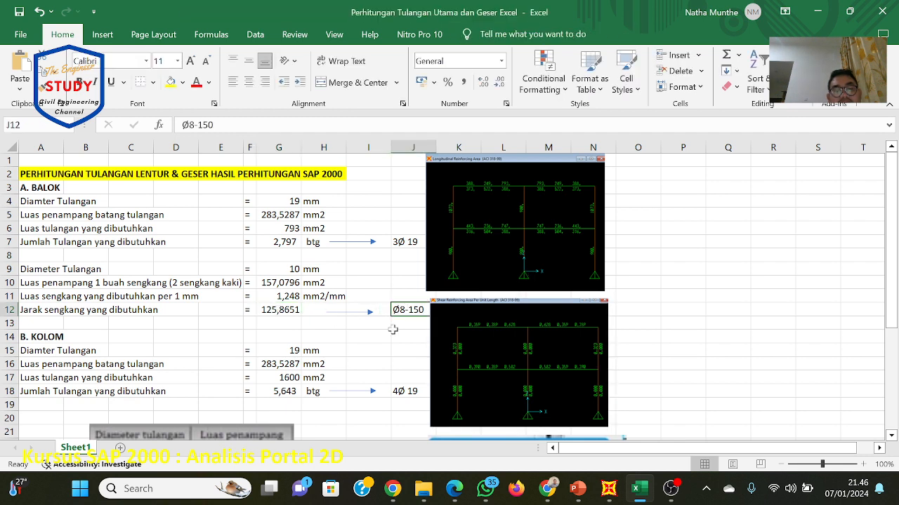
# Step: Set the beam's required stirrup area per 1 mm to 0,628 and its stirrup diameter to 8 mm
pyautogui.click(288, 297)
pyautogui.write('0')
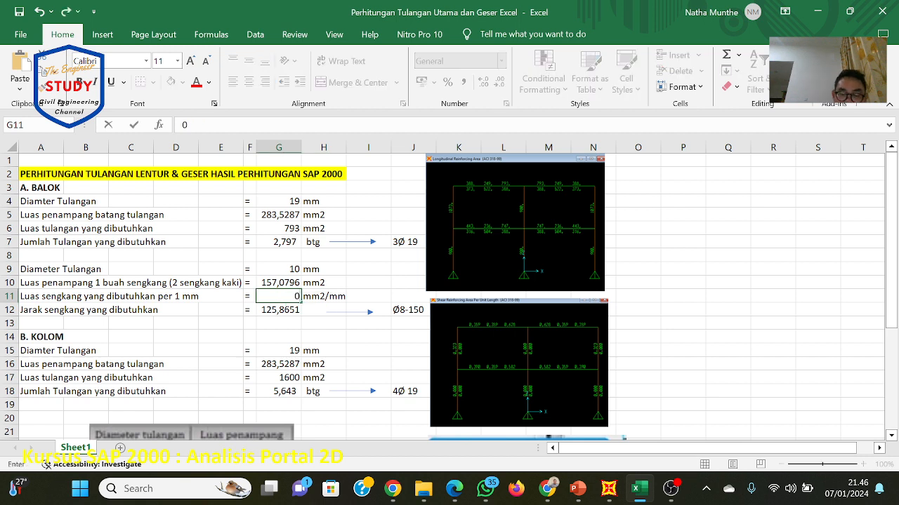
pyautogui.write(',628')
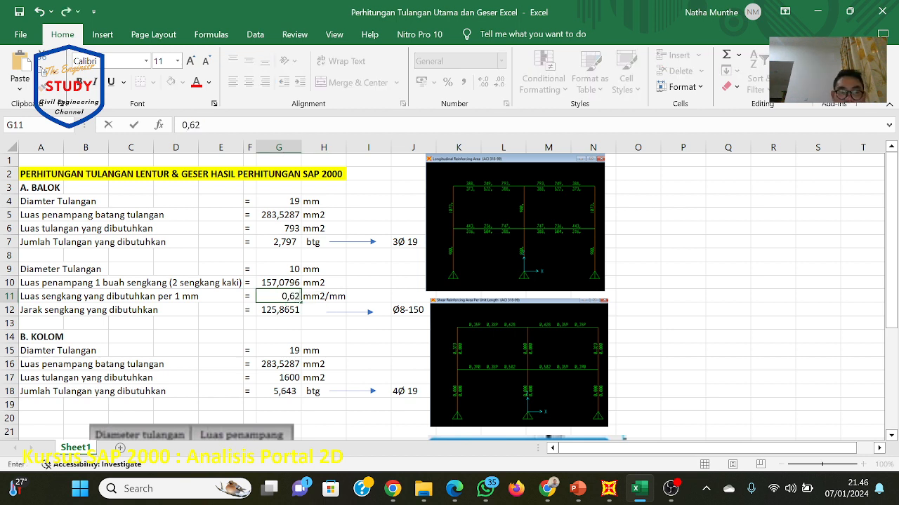
pyautogui.press('Return')
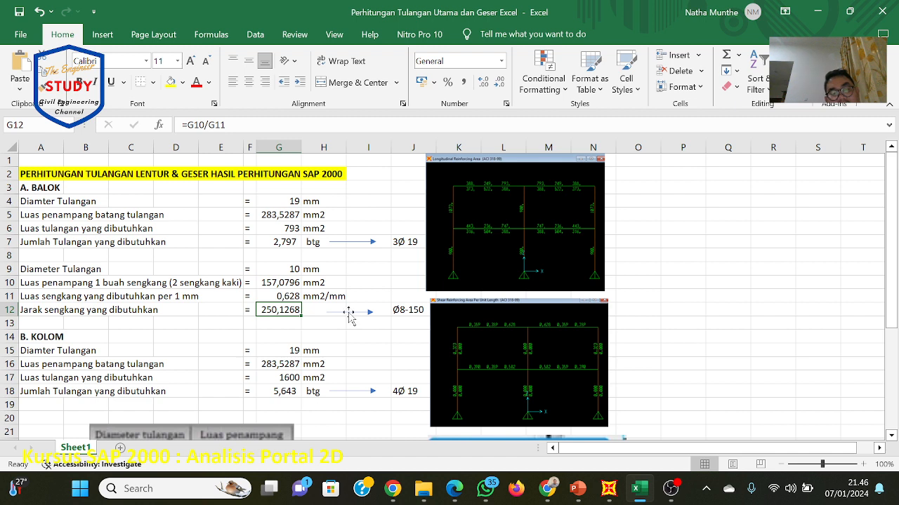
pyautogui.click(281, 269)
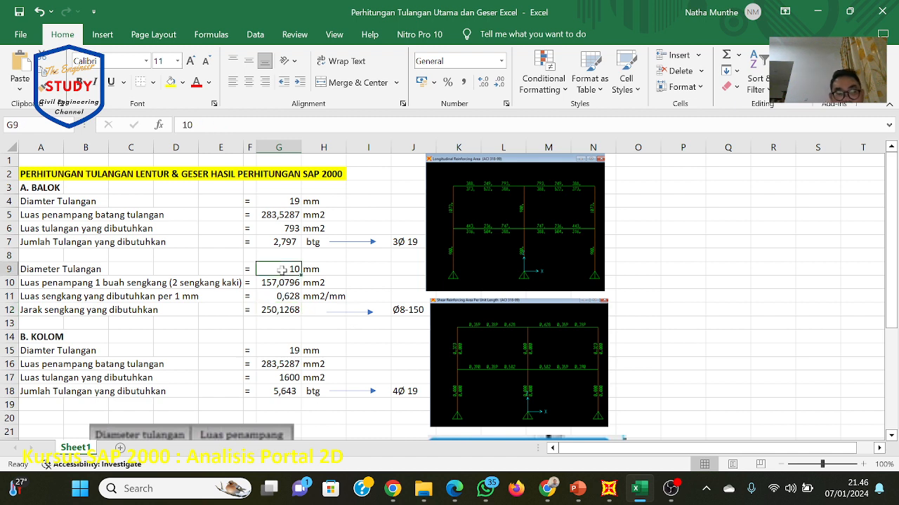
pyautogui.write('8')
pyautogui.click(340, 340)
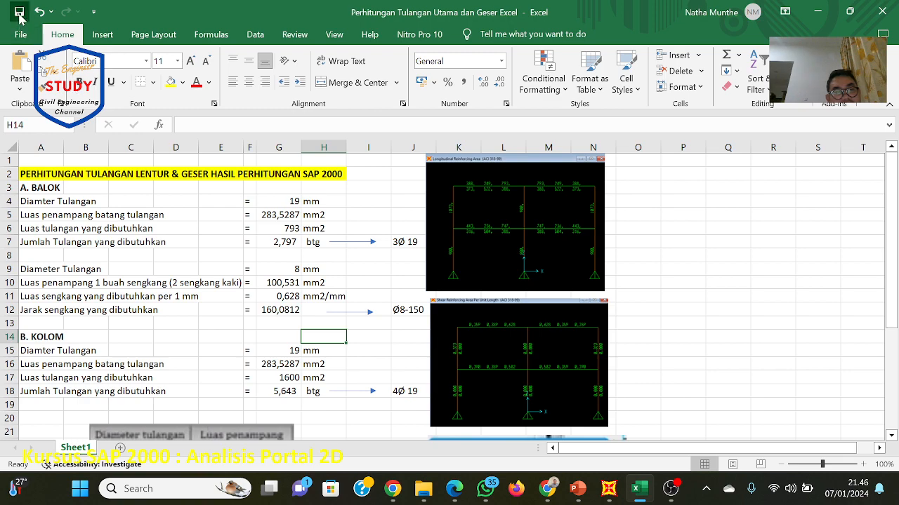
pyautogui.click(583, 258)
pyautogui.click(681, 296)
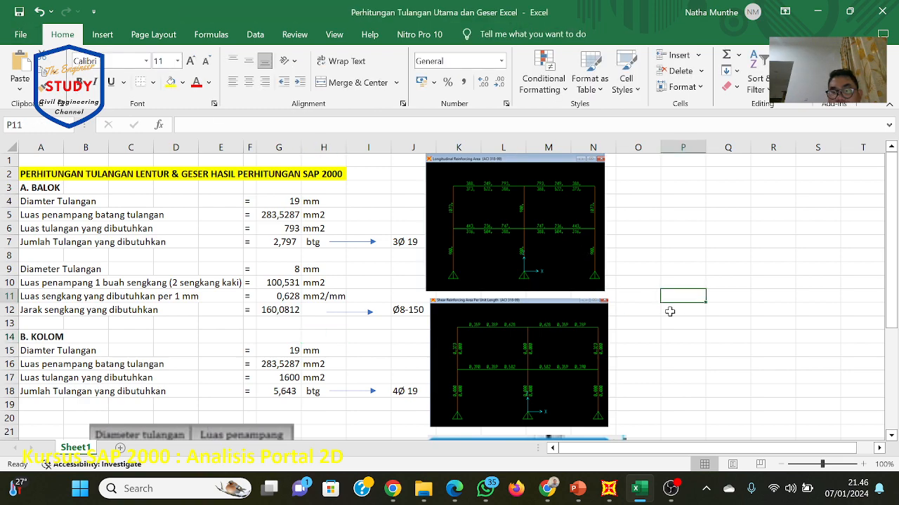
# Step: Switch to SAP2000 and examine the frame's shear reinforcing areas alongside the whole DEAD moment 3-3 diagram
pyautogui.click(647, 495)
pyautogui.click(628, 497)
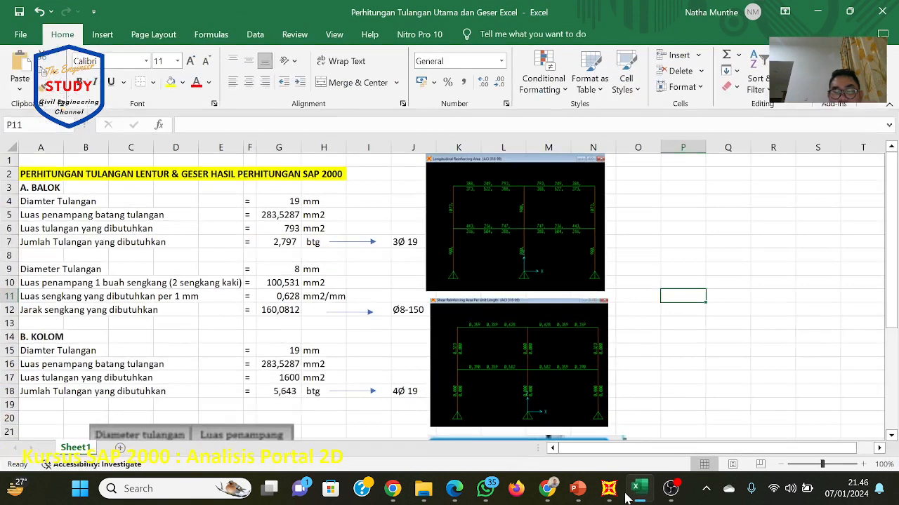
pyautogui.click(609, 489)
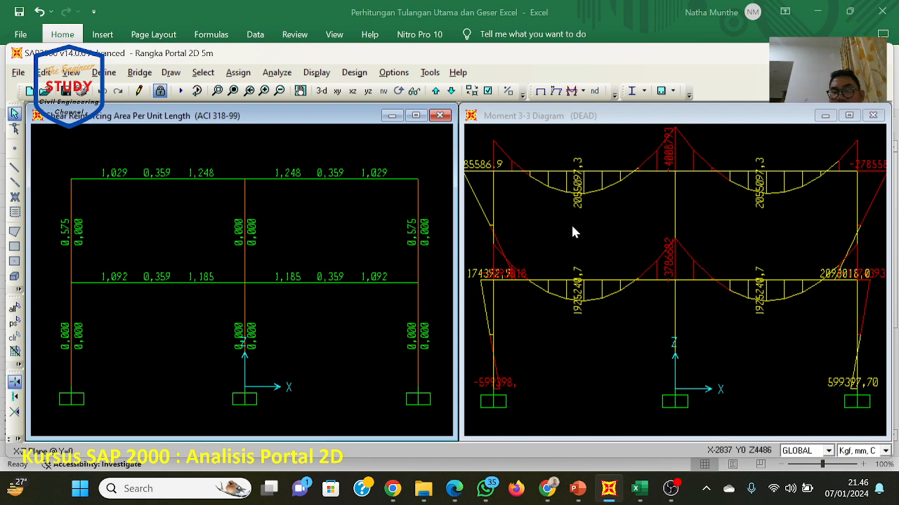
pyautogui.click(636, 193)
pyautogui.scroll(-3, 635, 193)
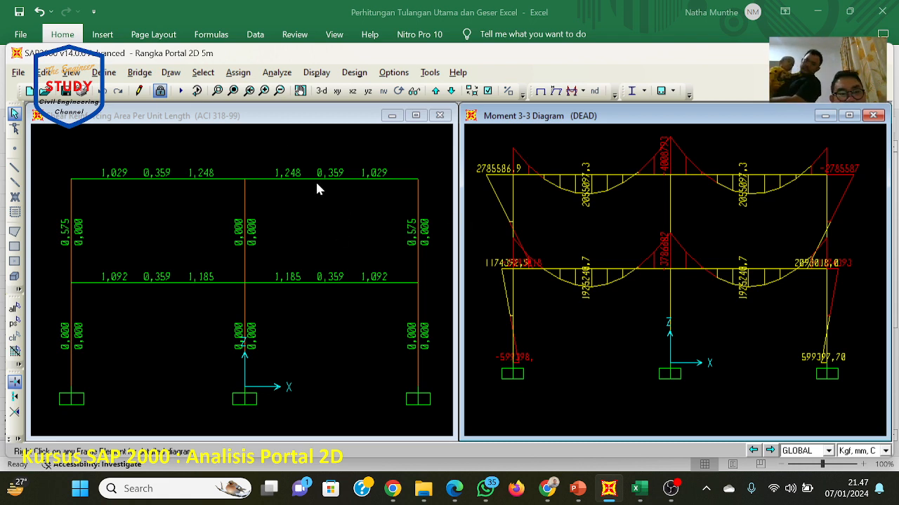
# Step: Review the PowerPoint slide on the section profile's reinforcement data, return to the SAP2000 results and dismiss the message notification
pyautogui.moveTo(603, 497)
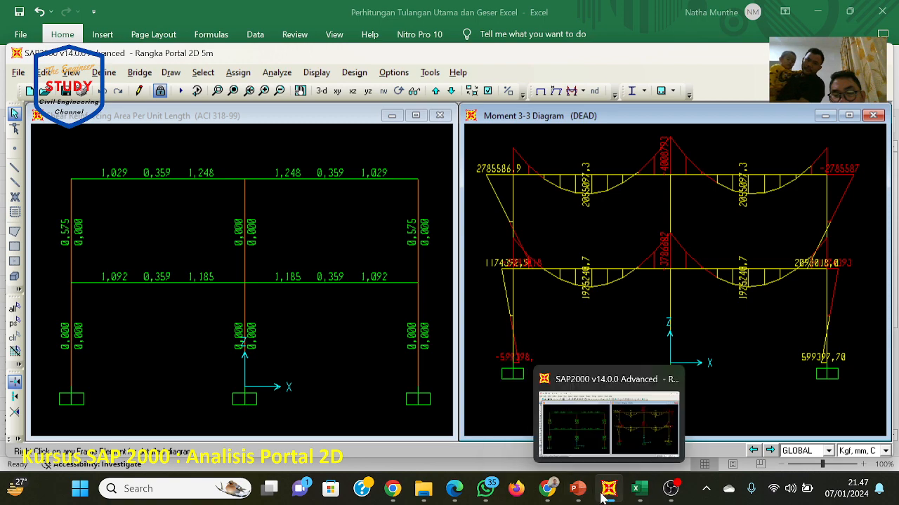
pyautogui.click(577, 489)
pyautogui.scroll(-2, 568, 409)
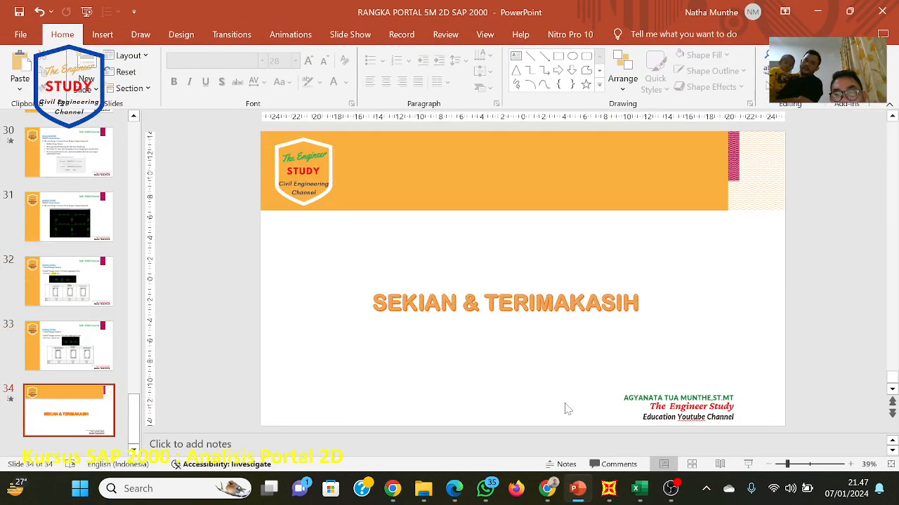
pyautogui.scroll(9, 568, 410)
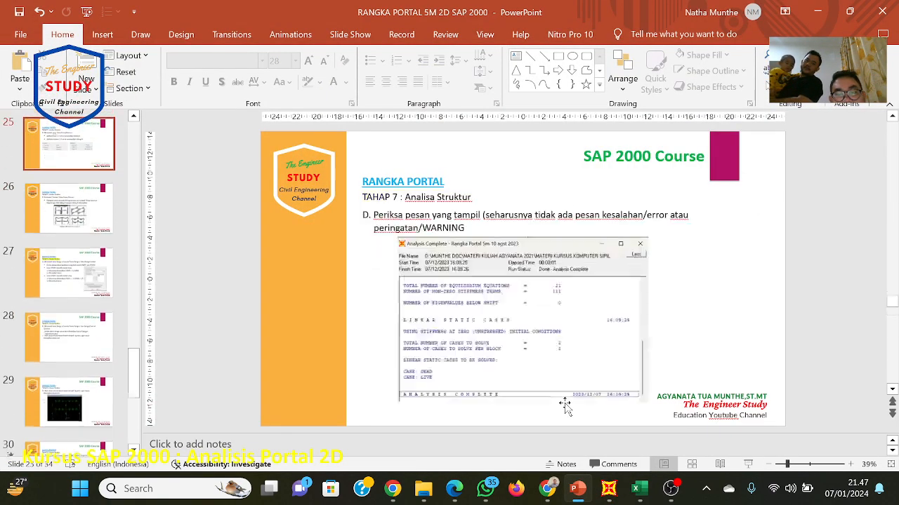
pyautogui.scroll(12, 566, 408)
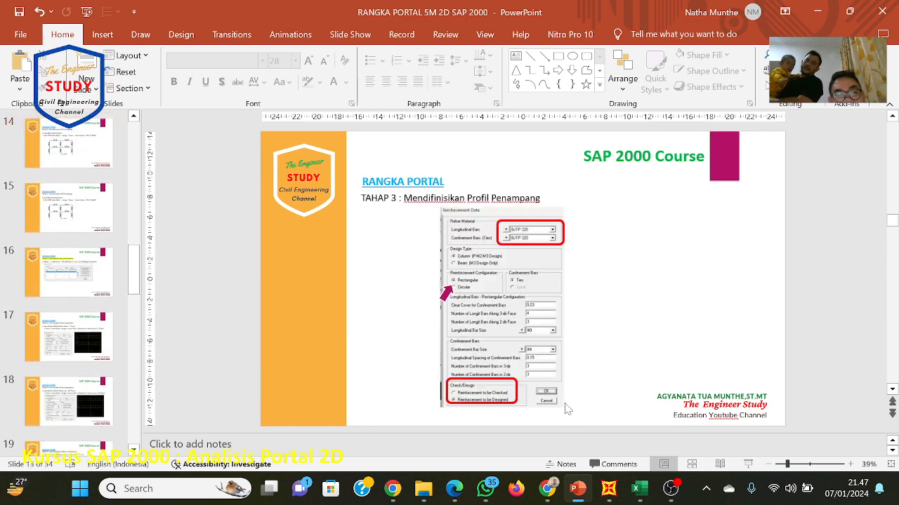
pyautogui.click(608, 488)
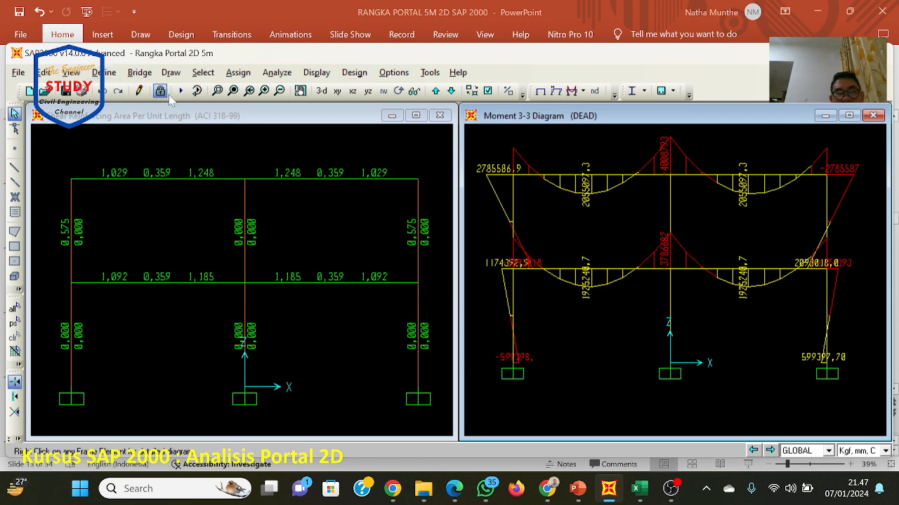
pyautogui.click(578, 488)
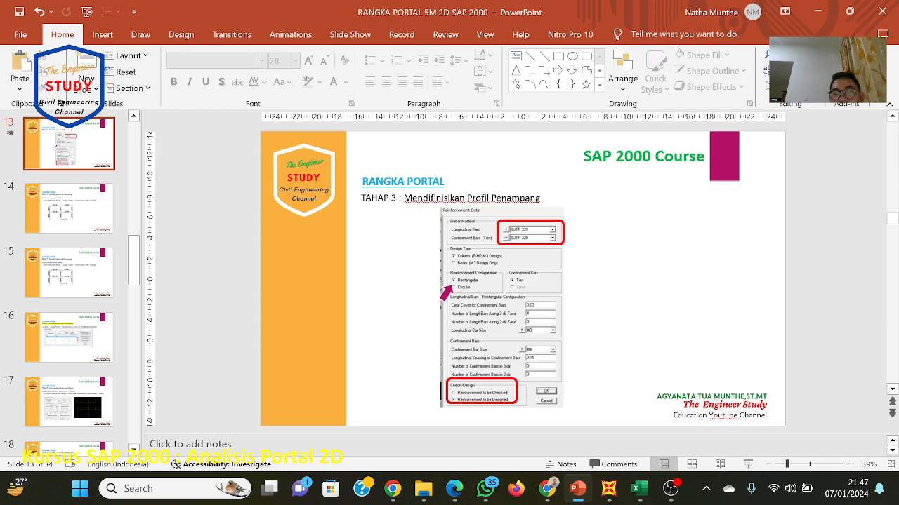
pyautogui.click(609, 489)
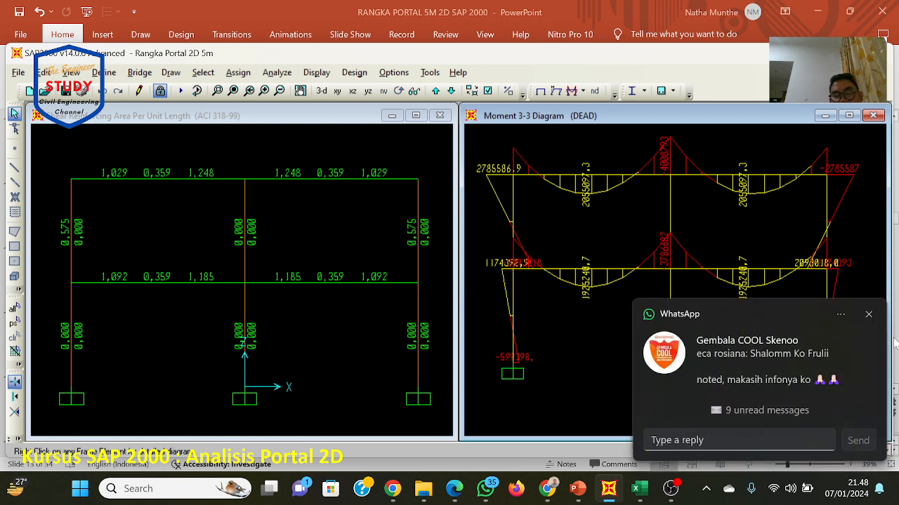
pyautogui.click(878, 320)
pyautogui.click(670, 346)
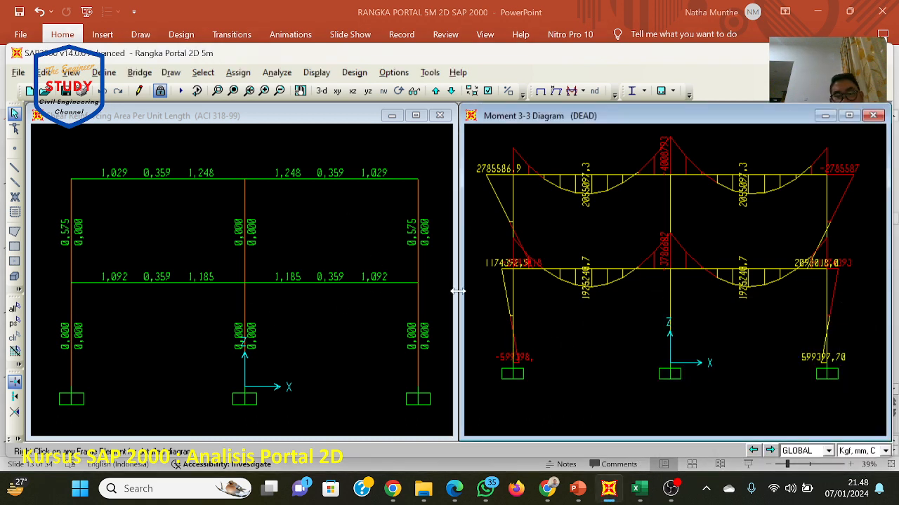